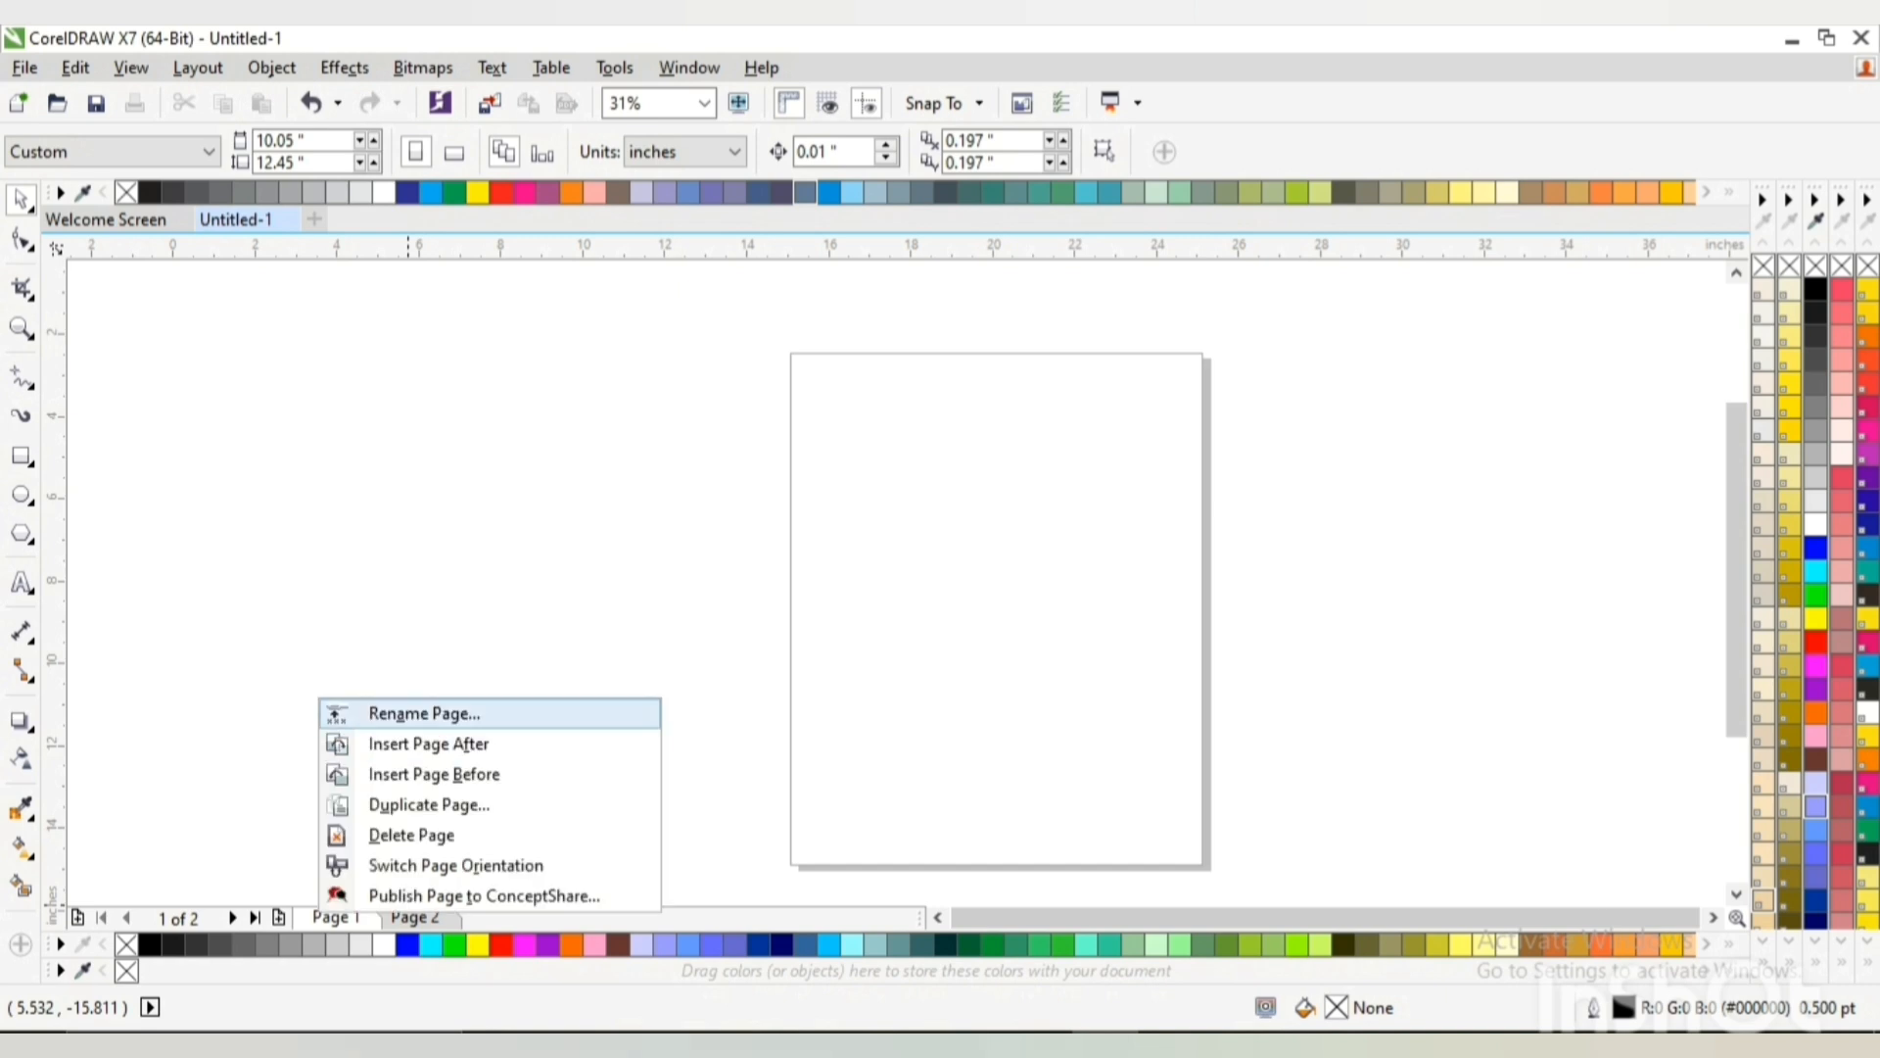
click(424, 713)
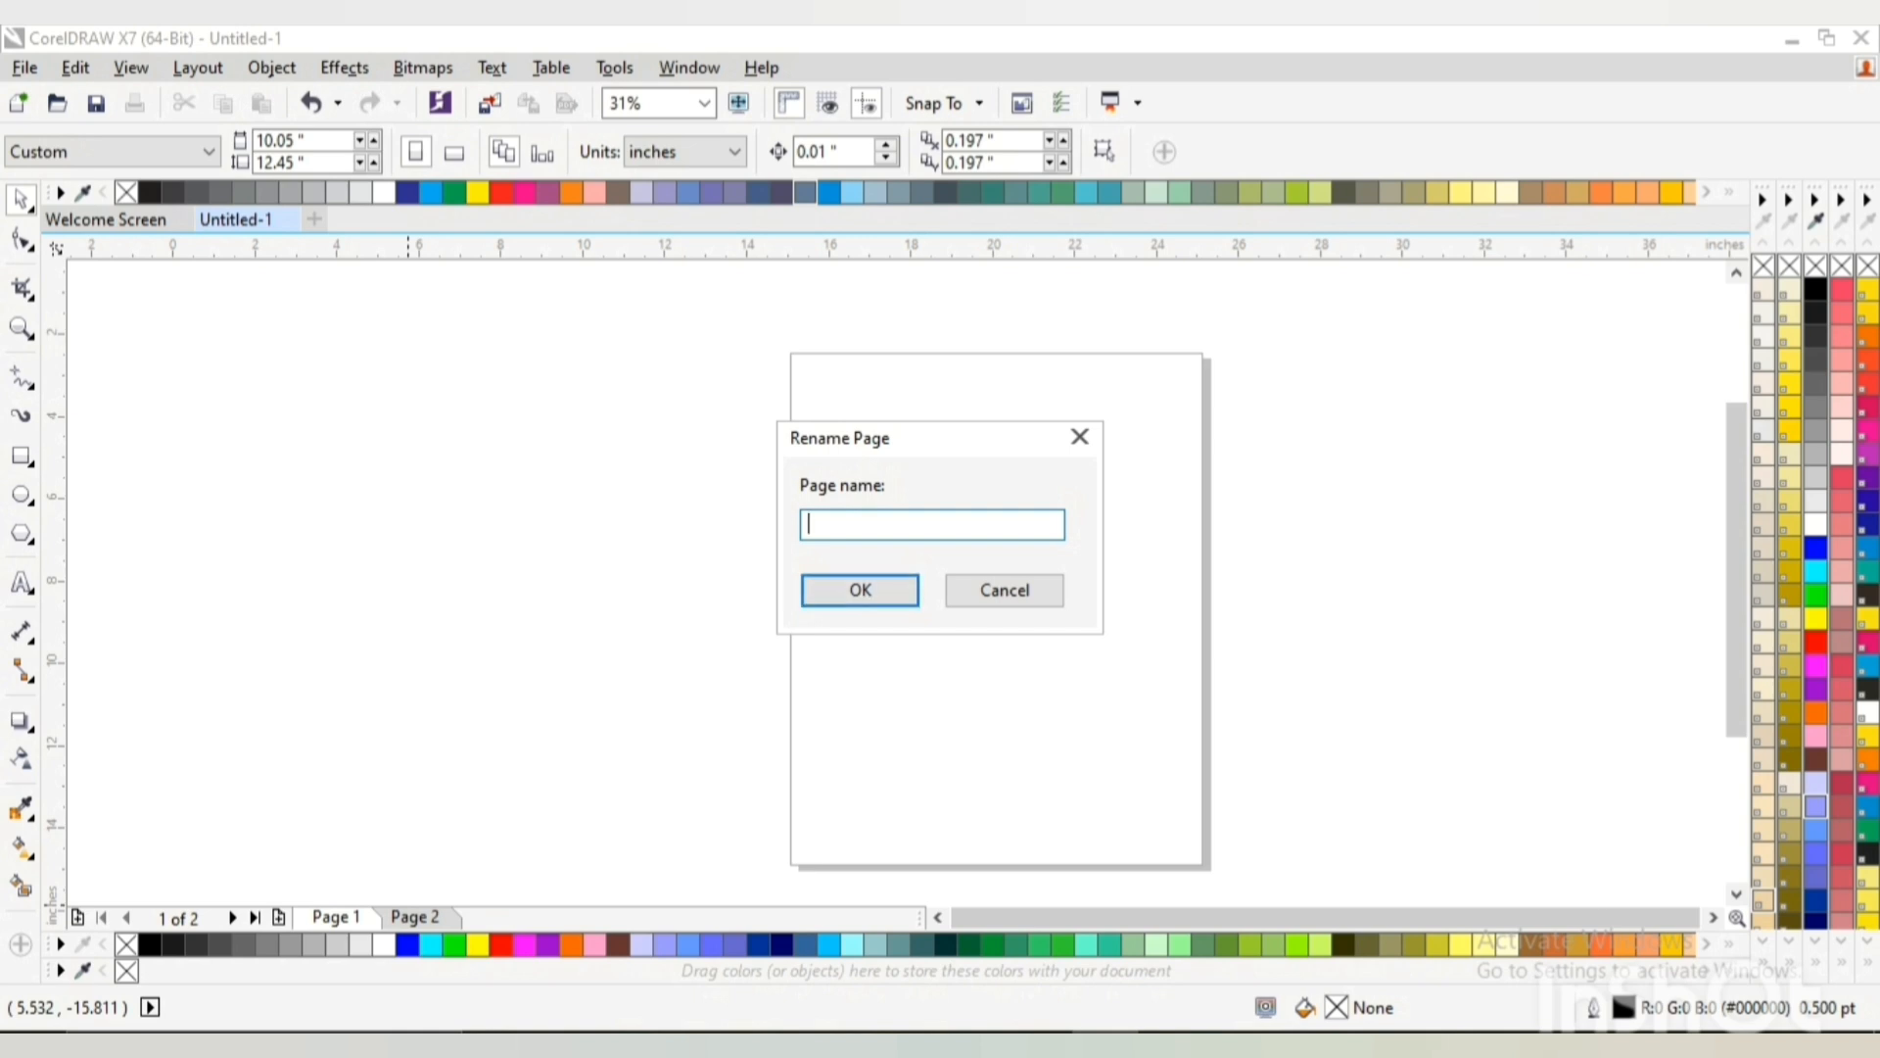
click(1079, 437)
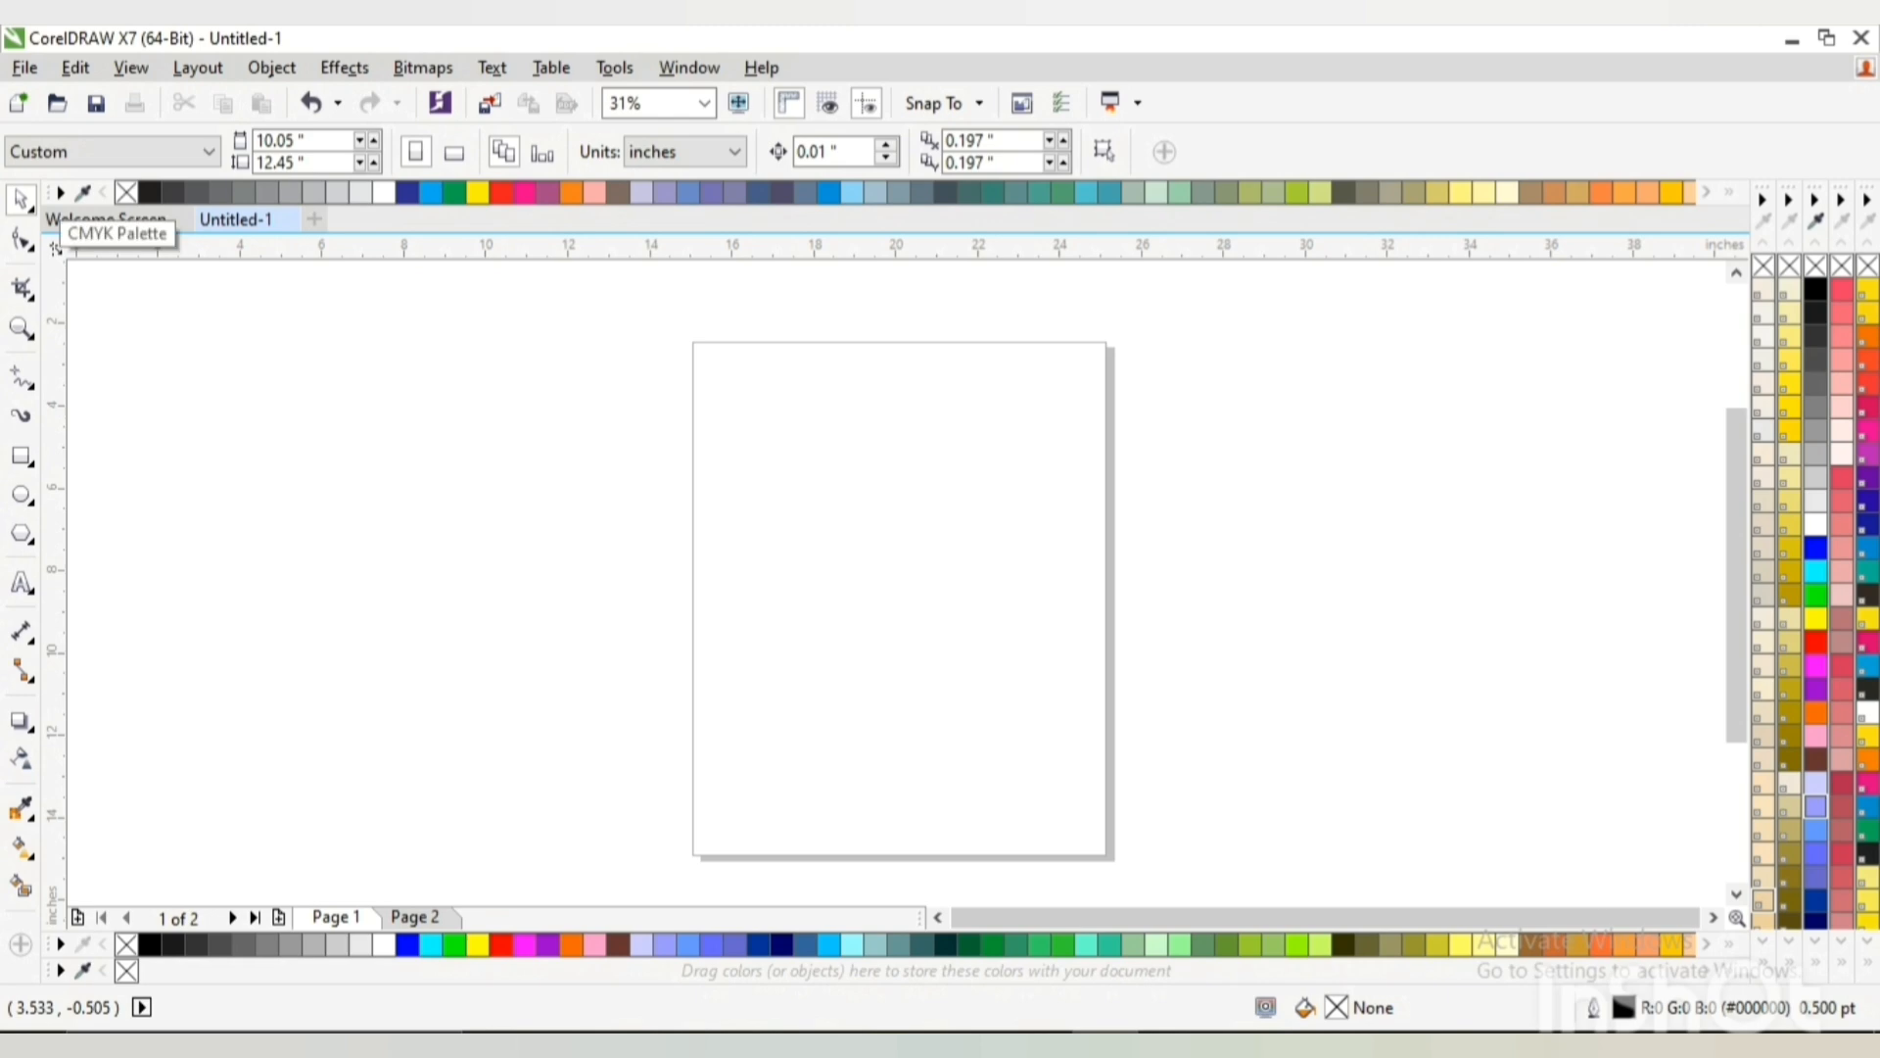
Undock the CMYK Palette, move it around the workspace as a floating palette, and dock it back below the property bar
drag(56, 206, 147, 391)
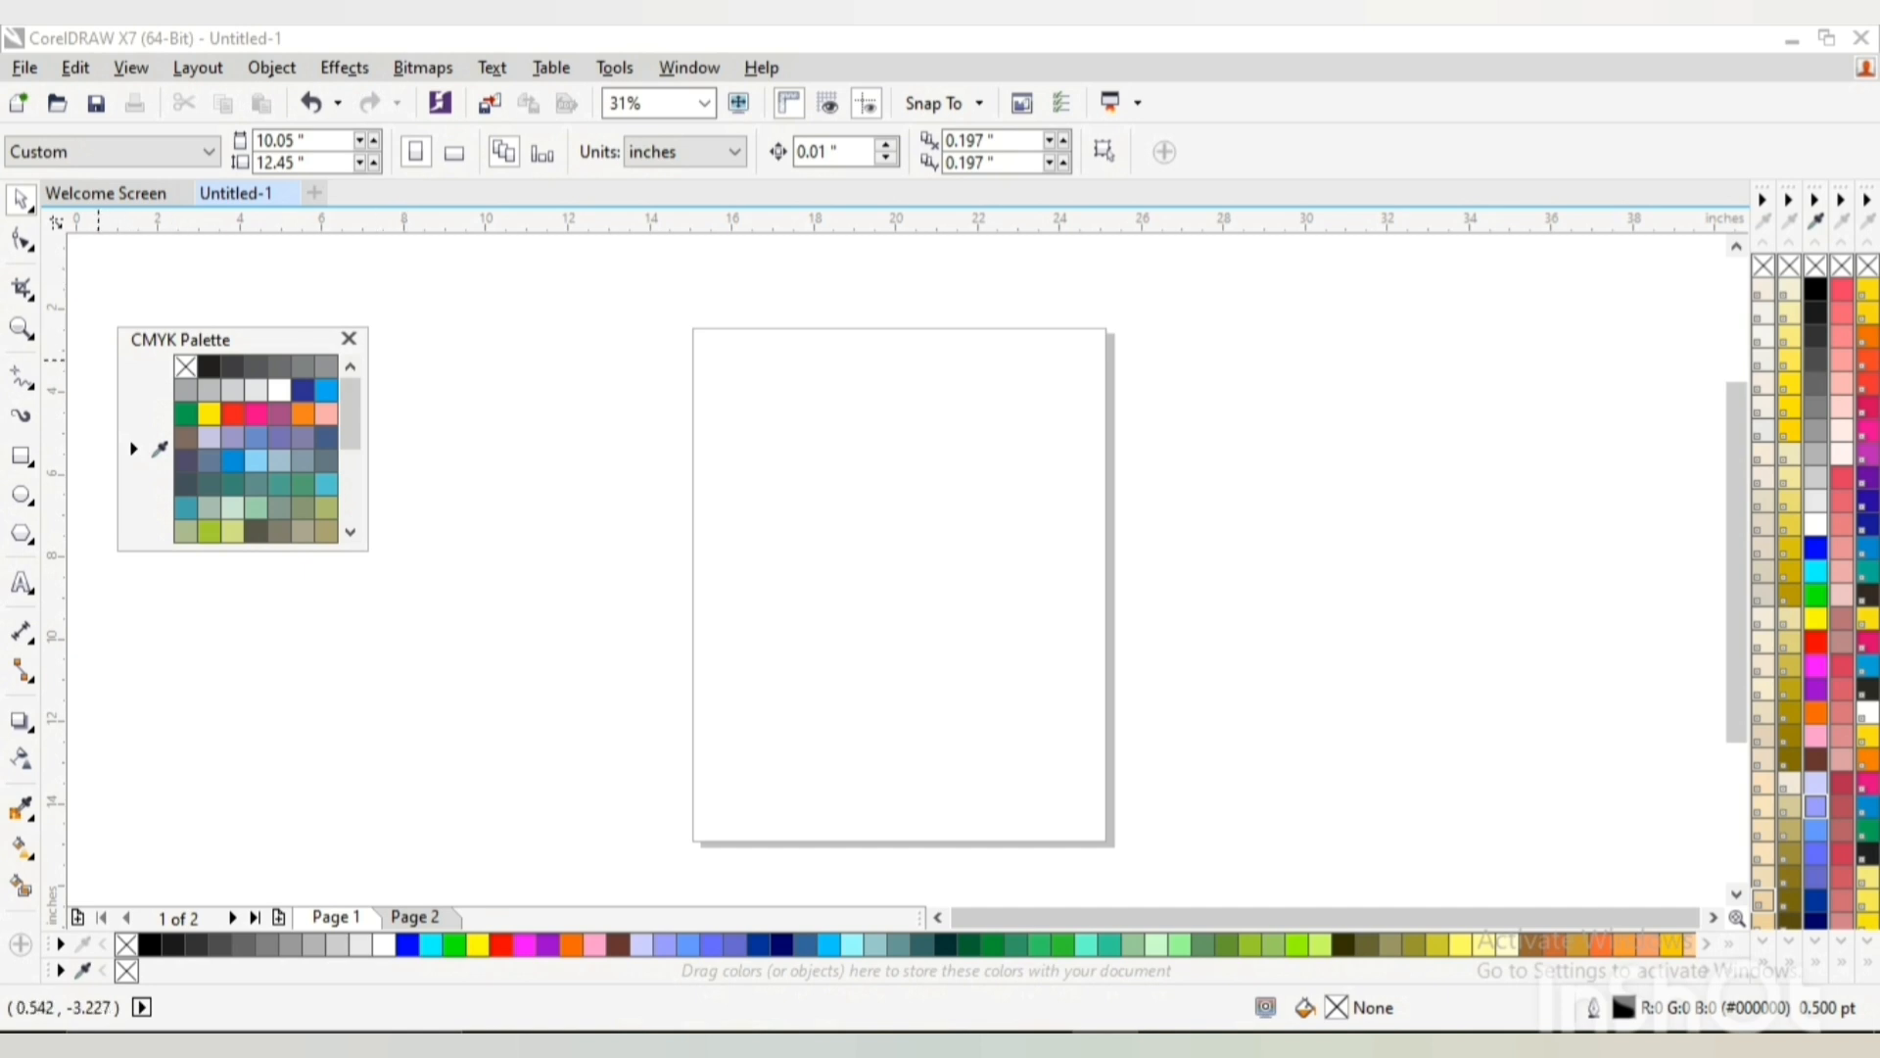
drag(98, 296, 381, 365)
drag(210, 338, 1291, 256)
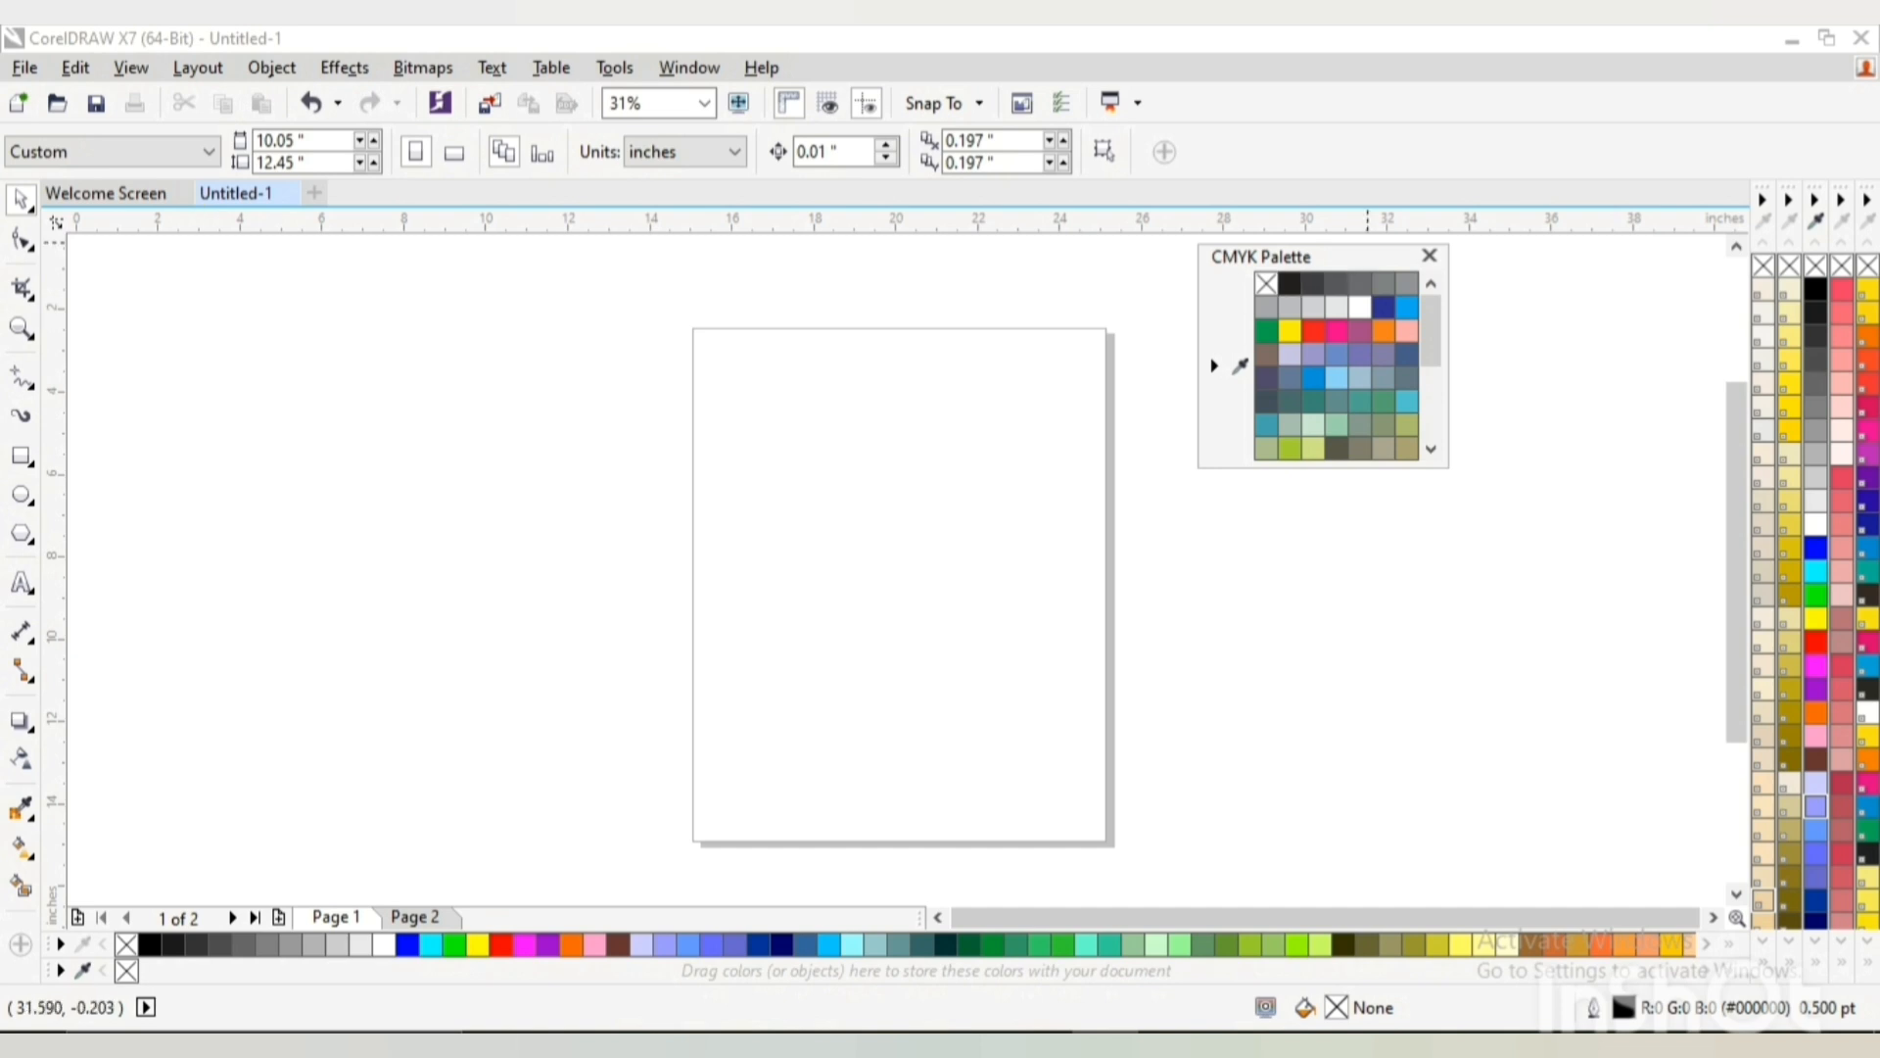
drag(1273, 256, 935, 186)
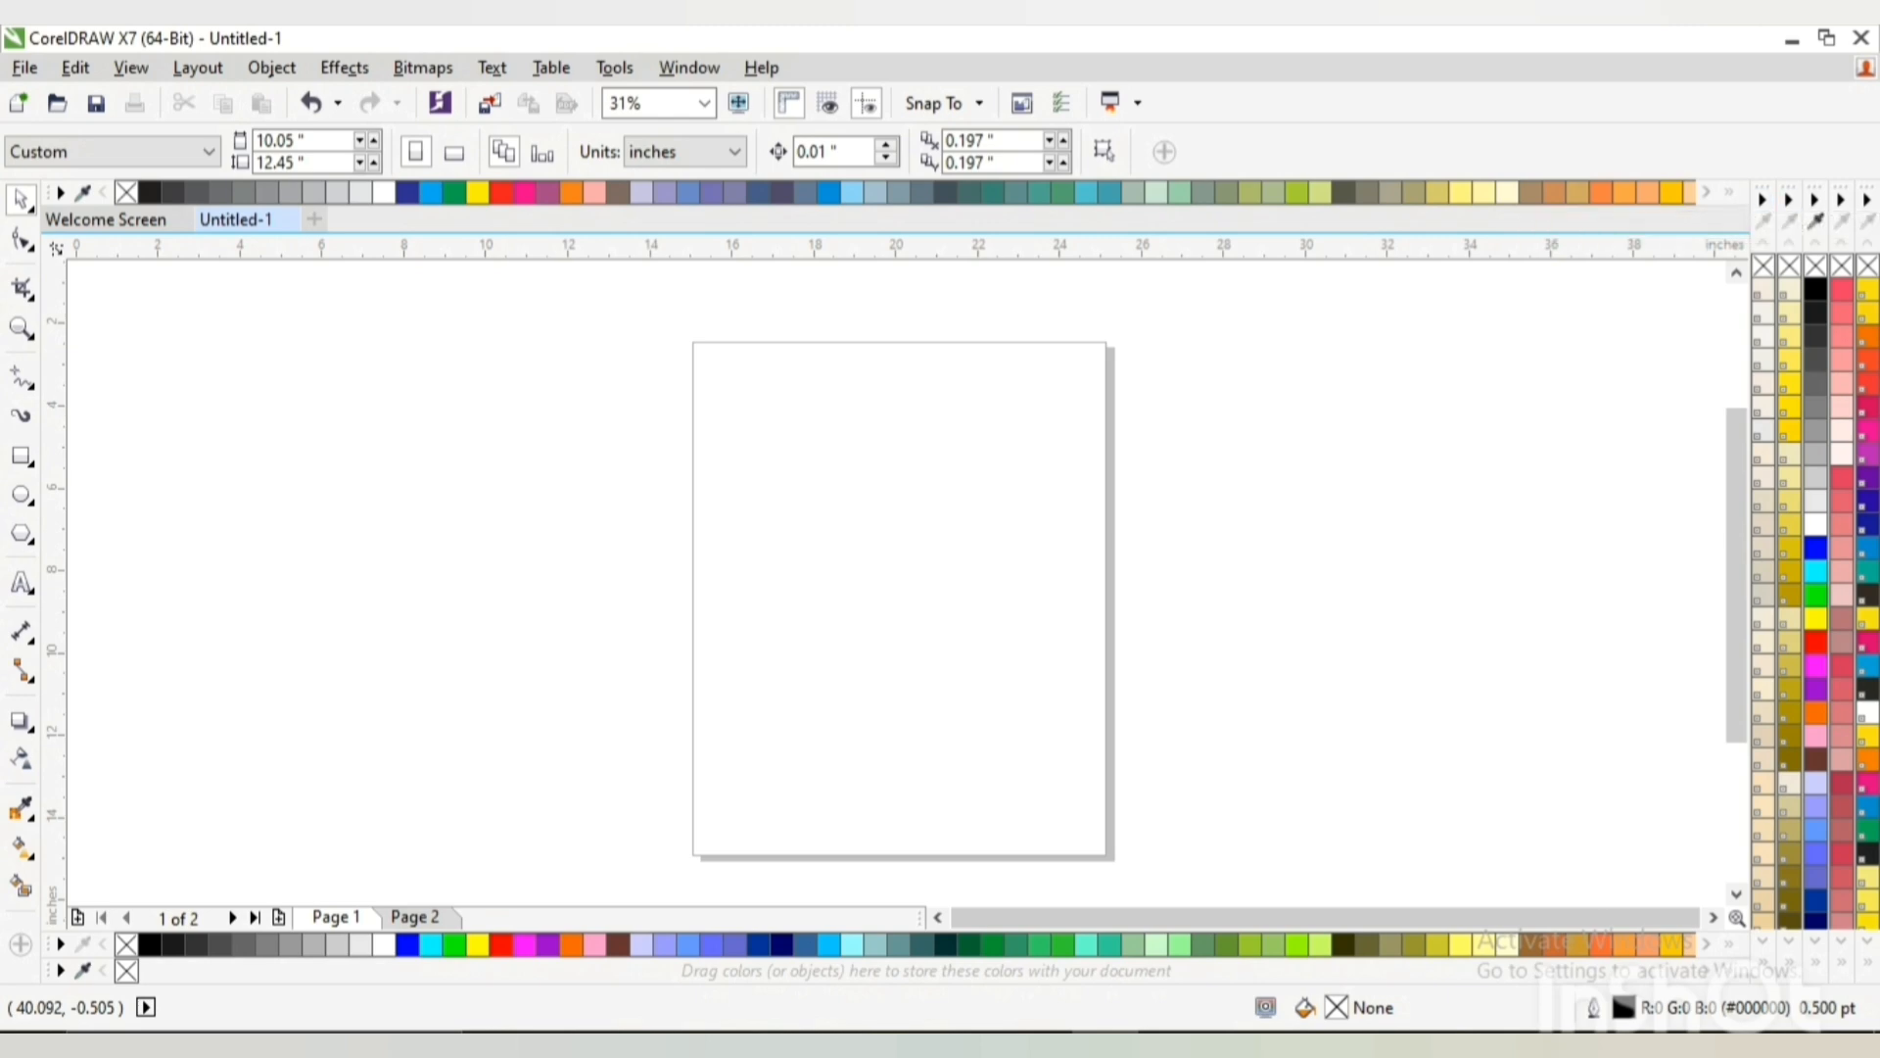
Undock the PANTONE FASHION palette and dock it back beside the other vertical colour palettes
mouse_move(1763, 211)
mouse_down()
mouse_move(1677, 578)
mouse_move(1655, 279)
mouse_up()
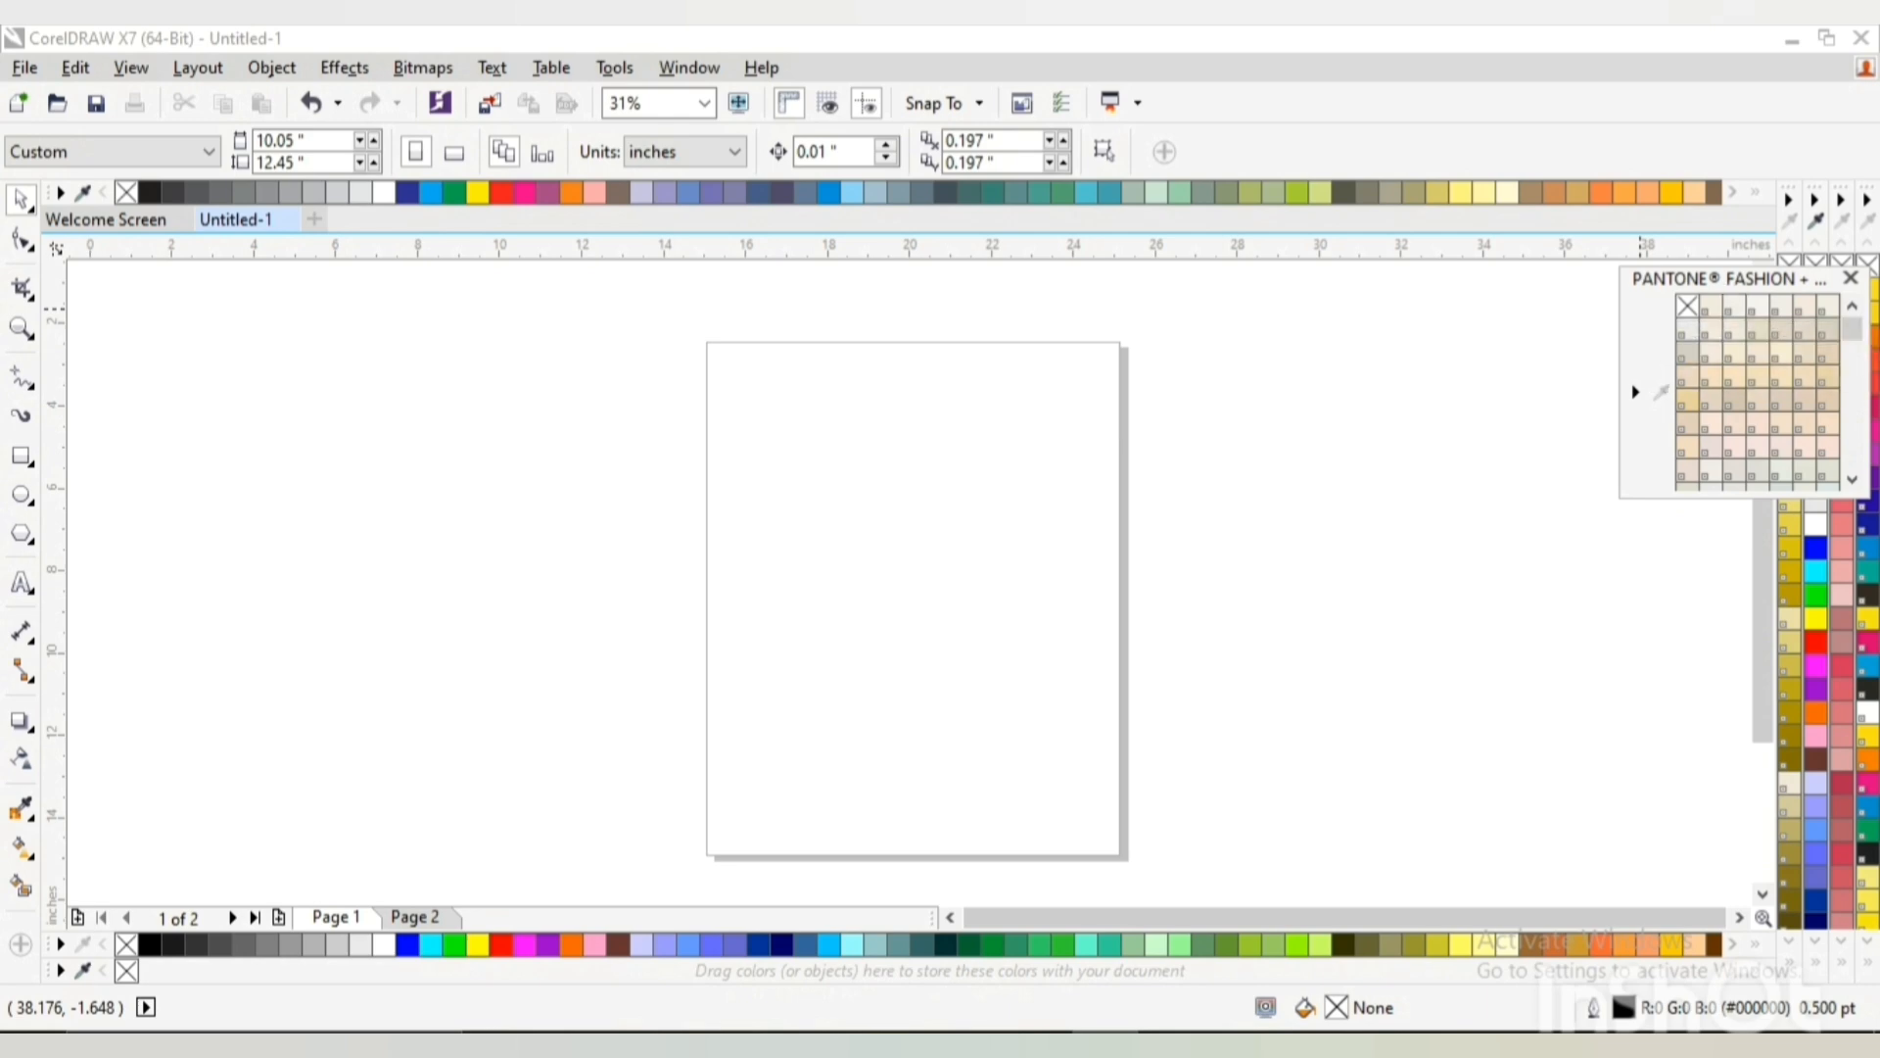
drag(1665, 278, 1798, 249)
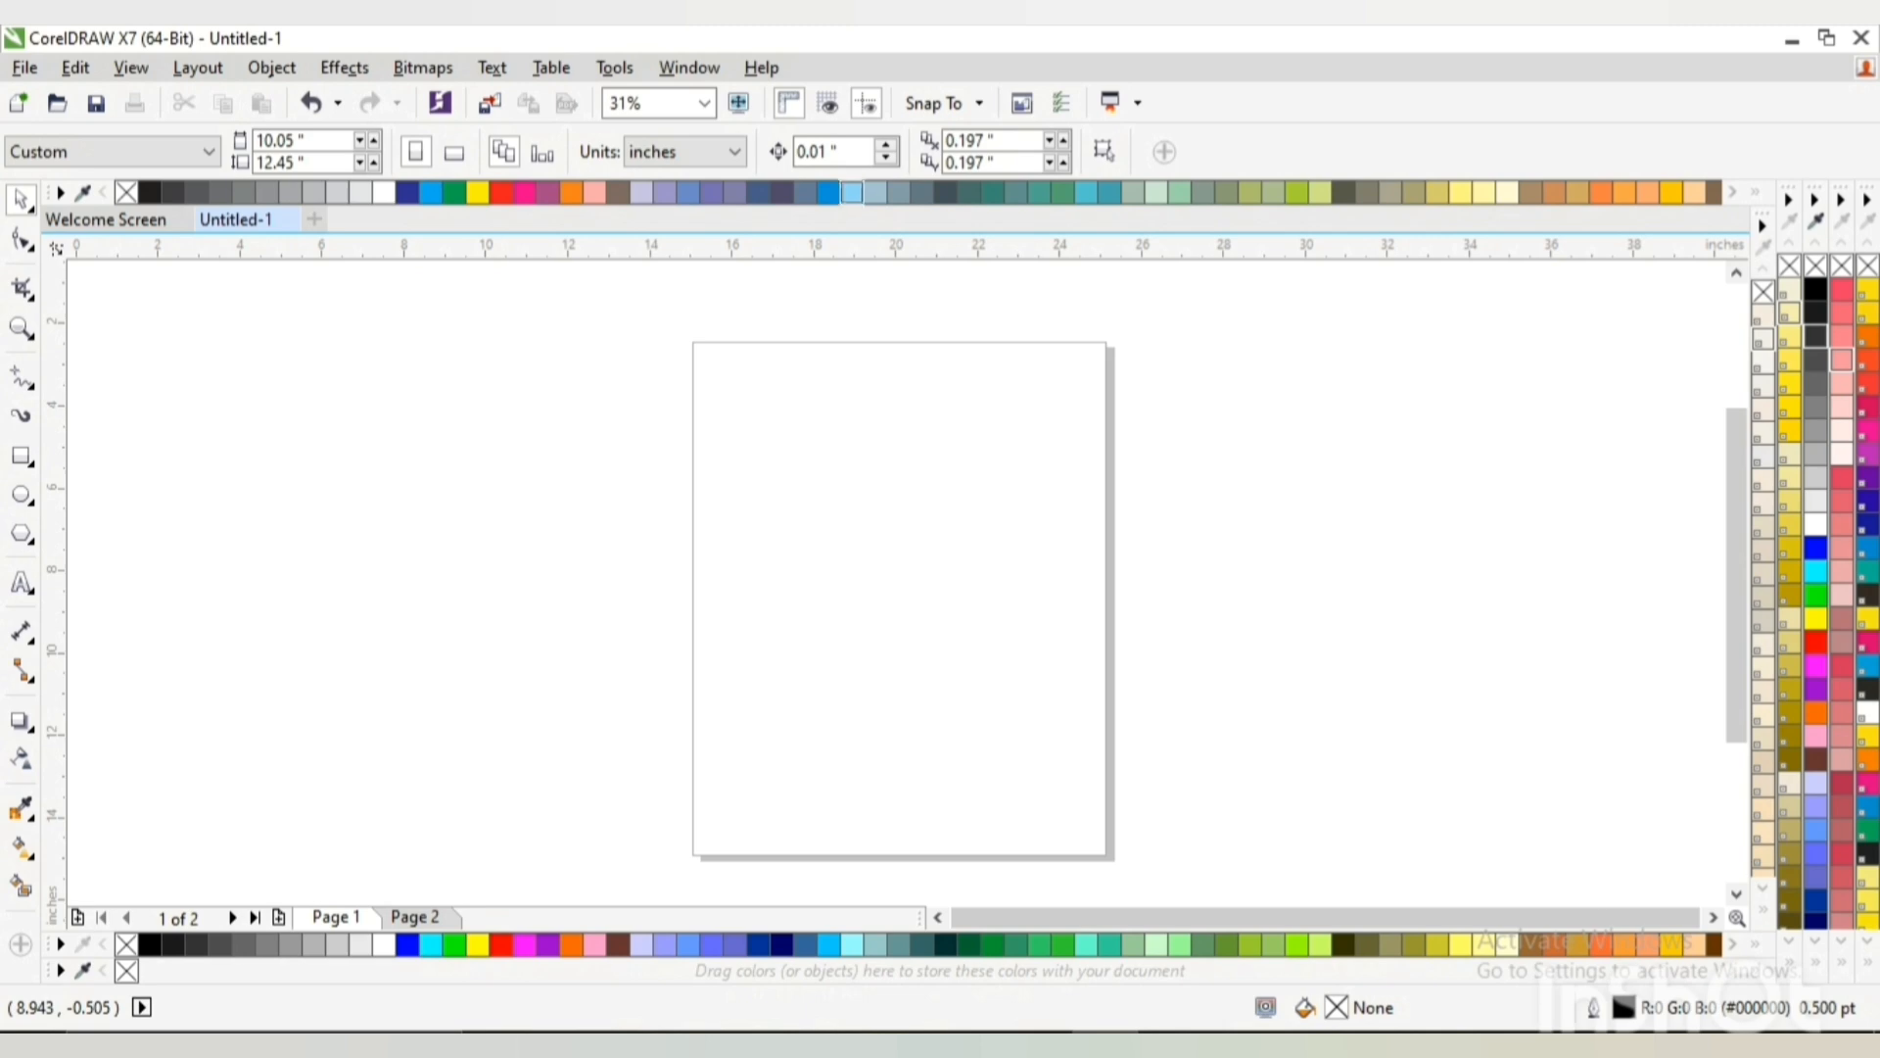
click(688, 67)
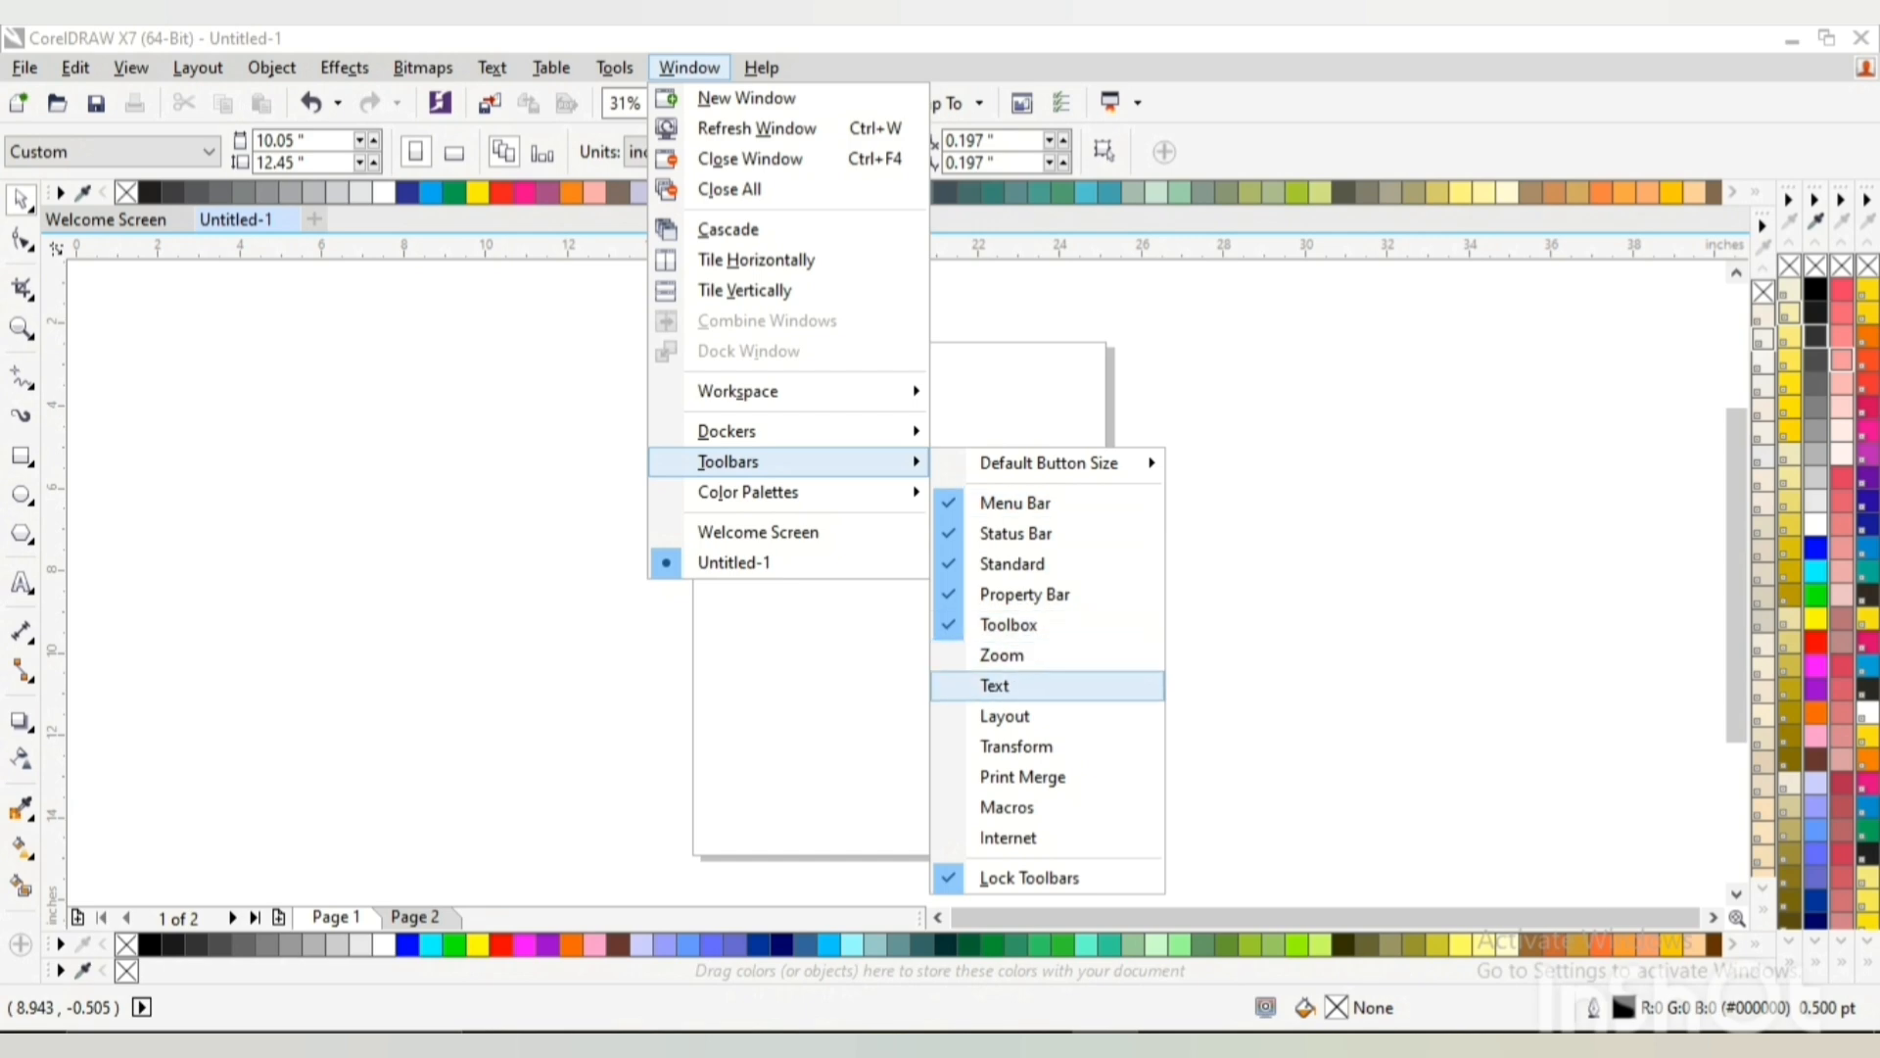
key(Escape)
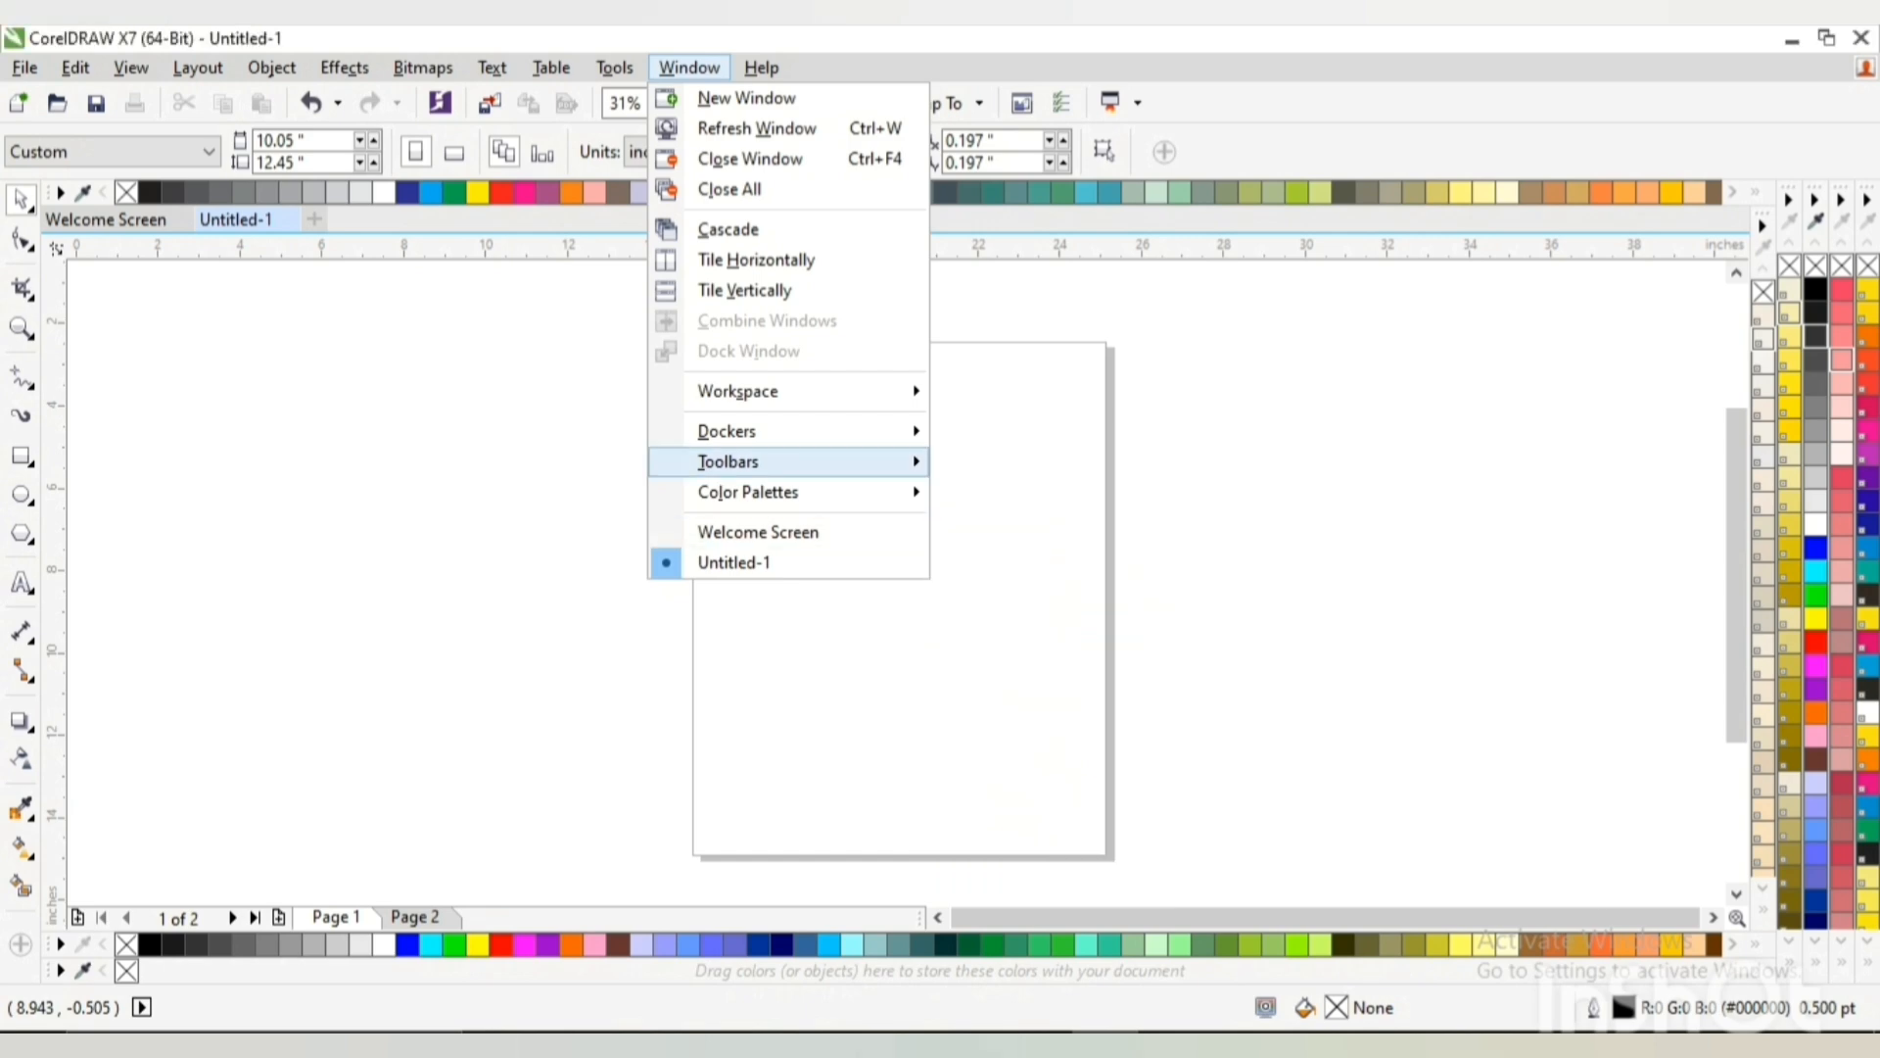
key(Escape)
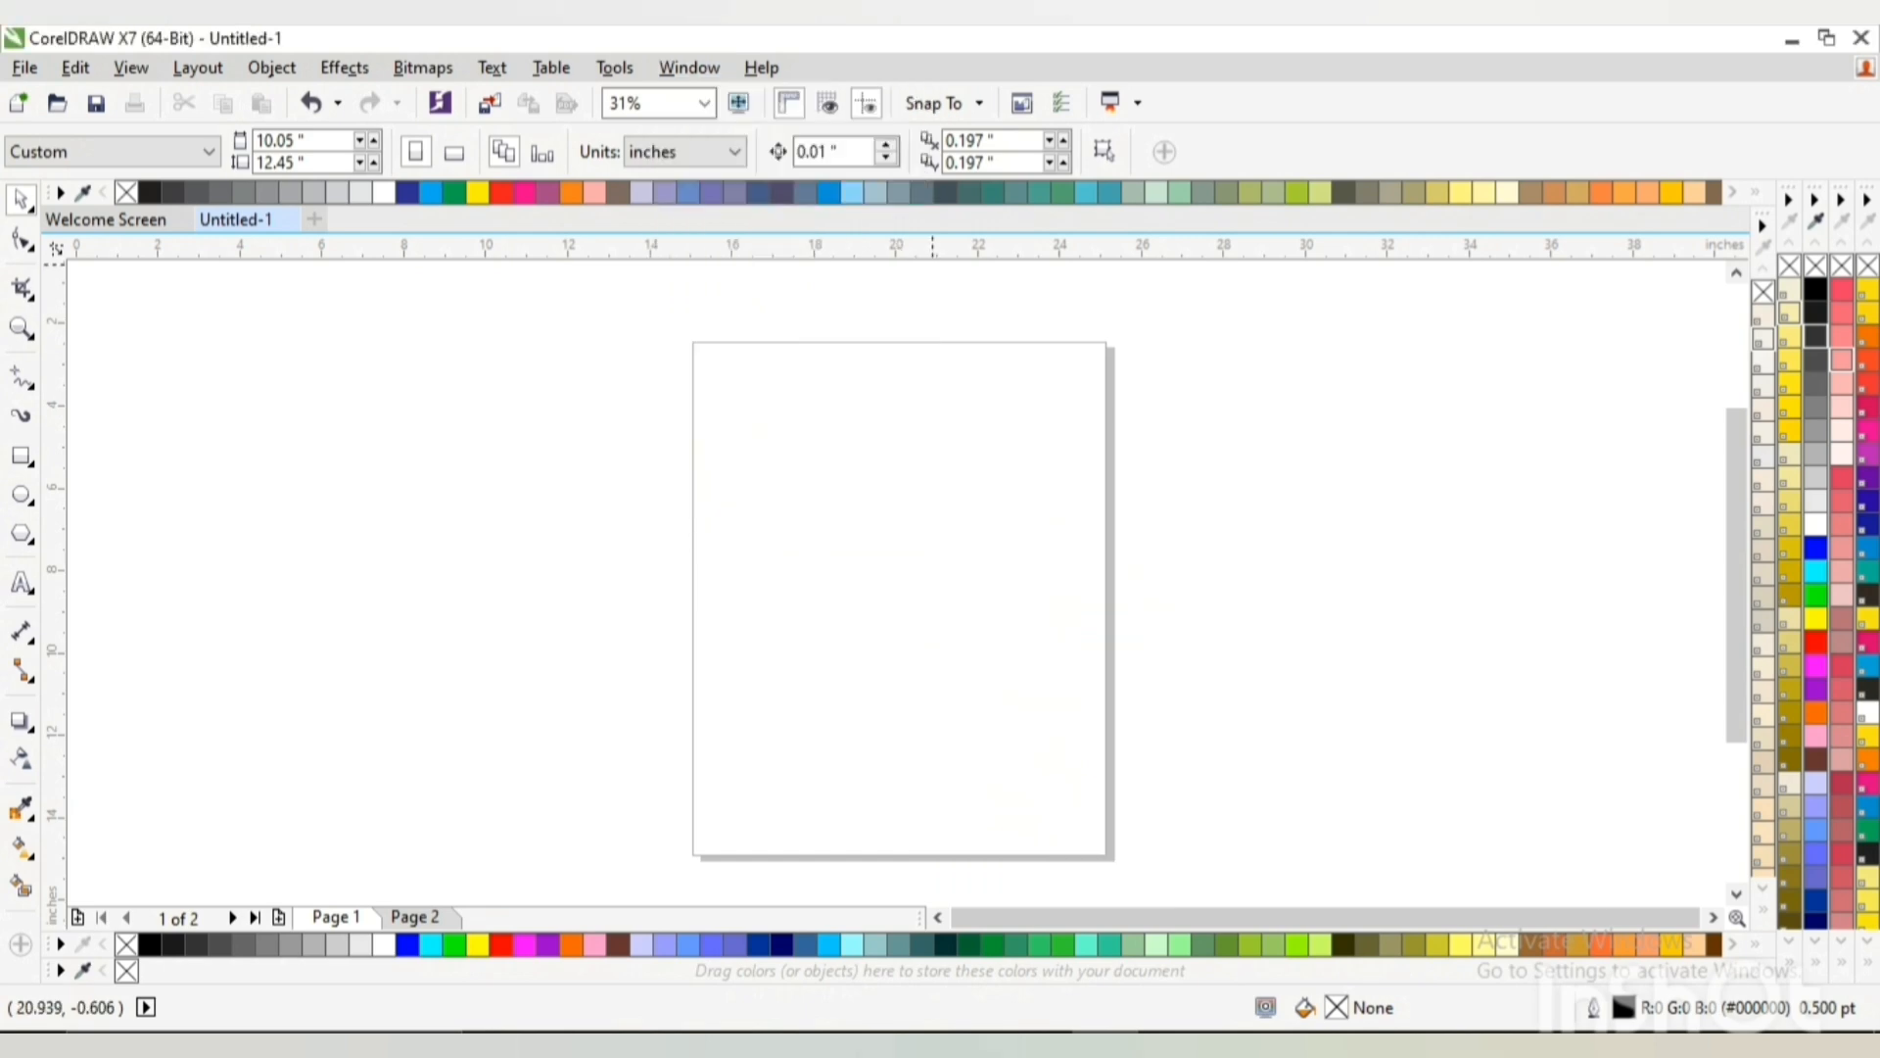
click(26, 333)
click(25, 291)
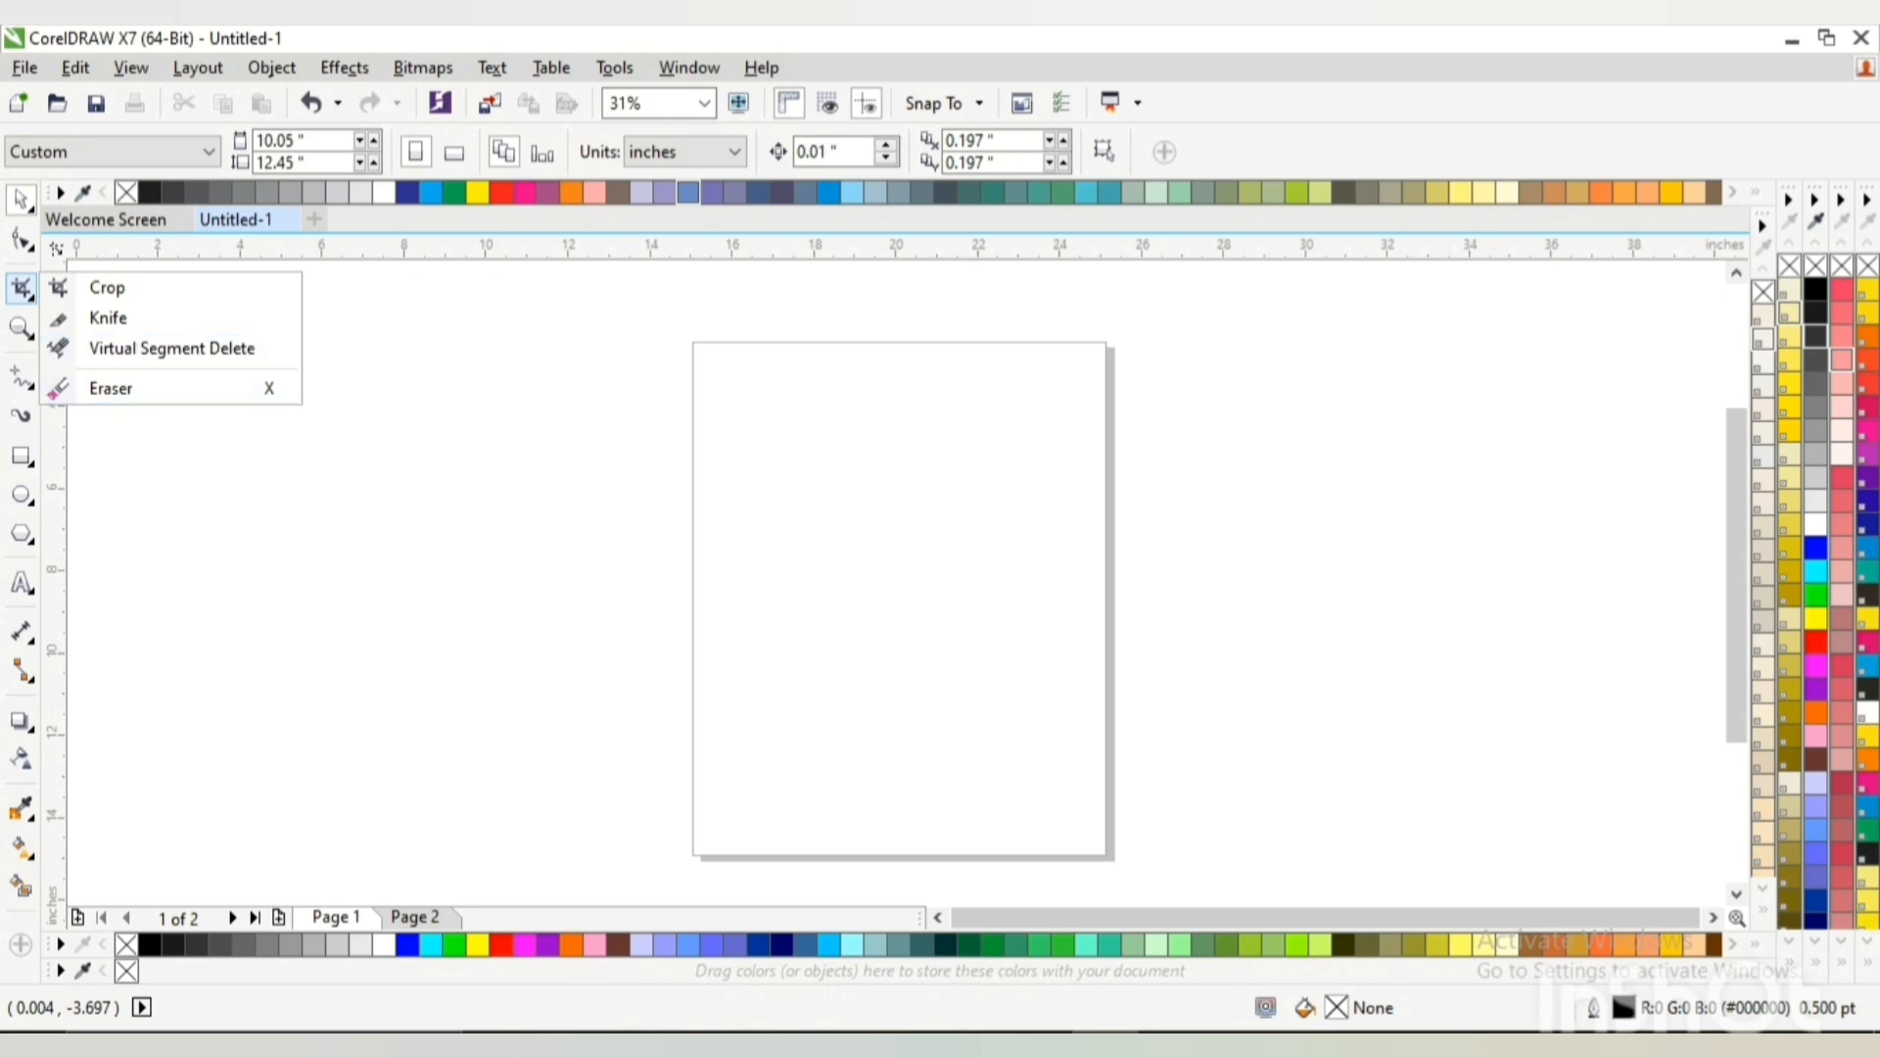
click(22, 328)
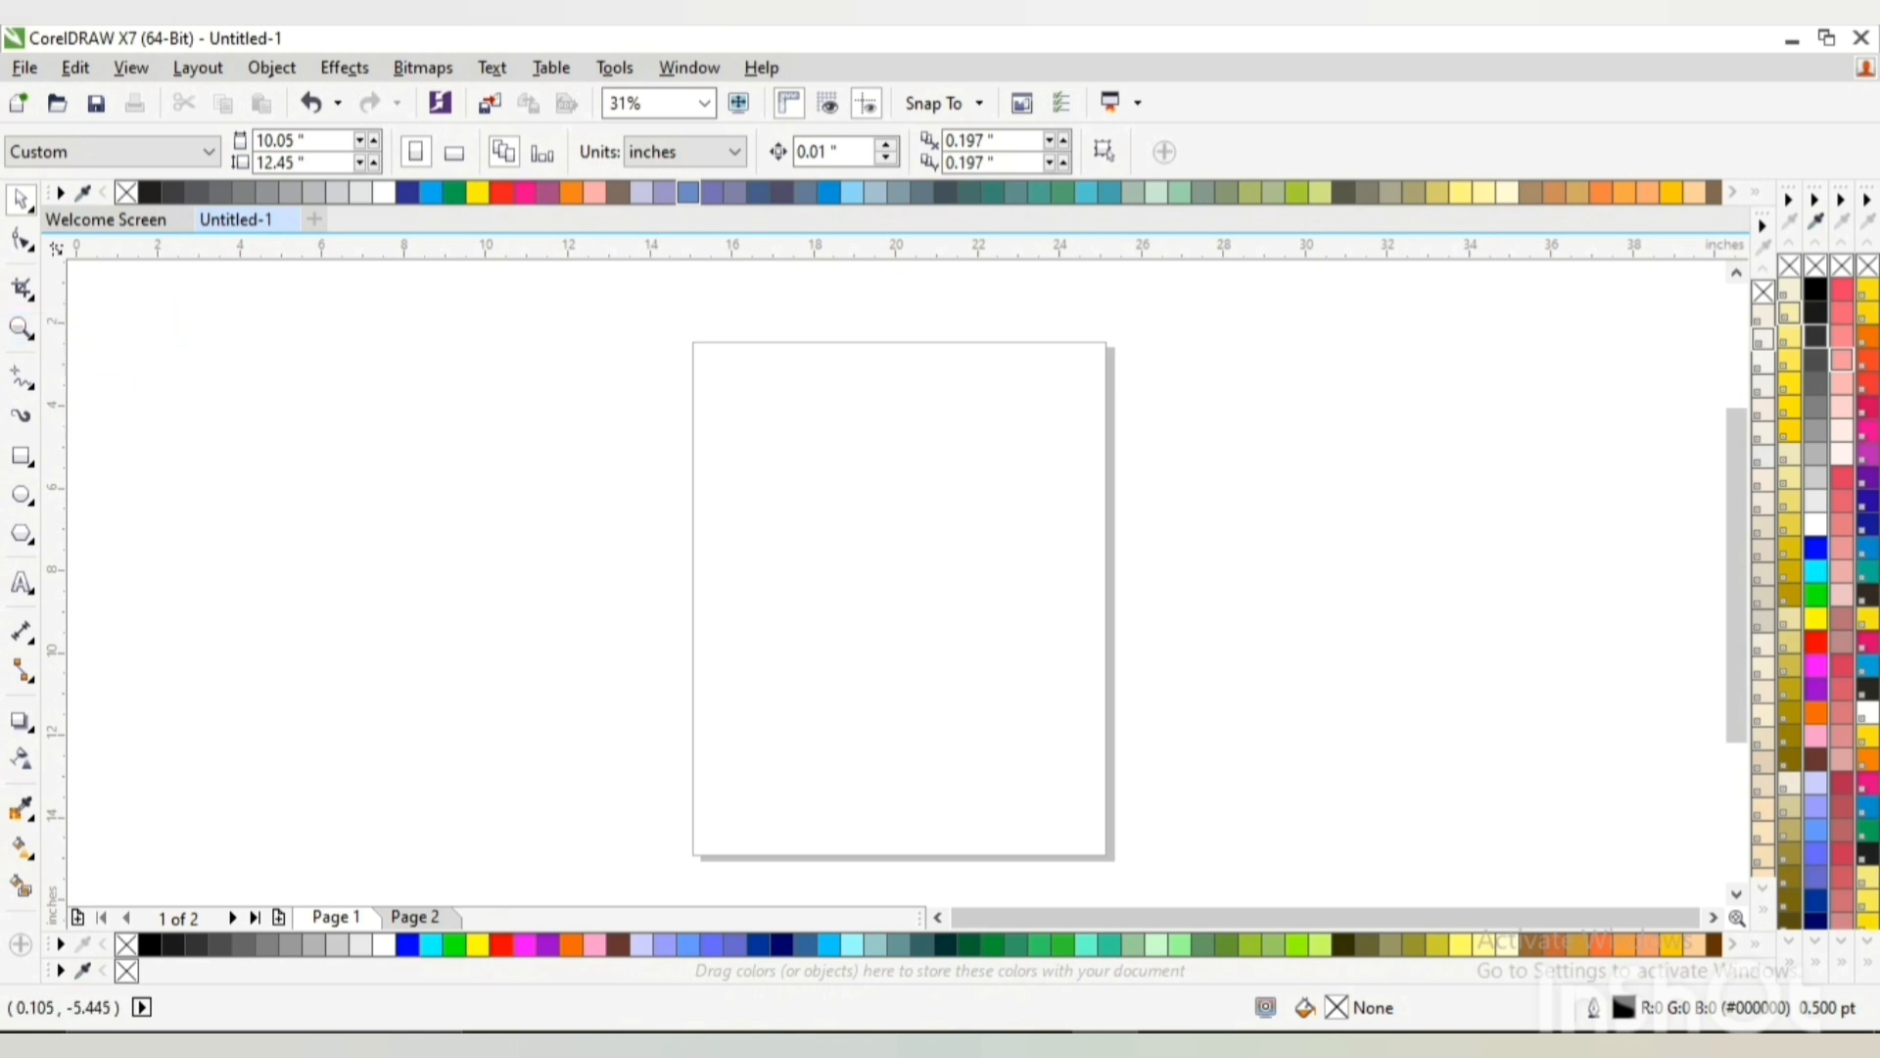
Draw a rectangle about 6.5 by 4 inches in the middle of the page and fill it with green
click(22, 455)
drag(753, 485, 1021, 648)
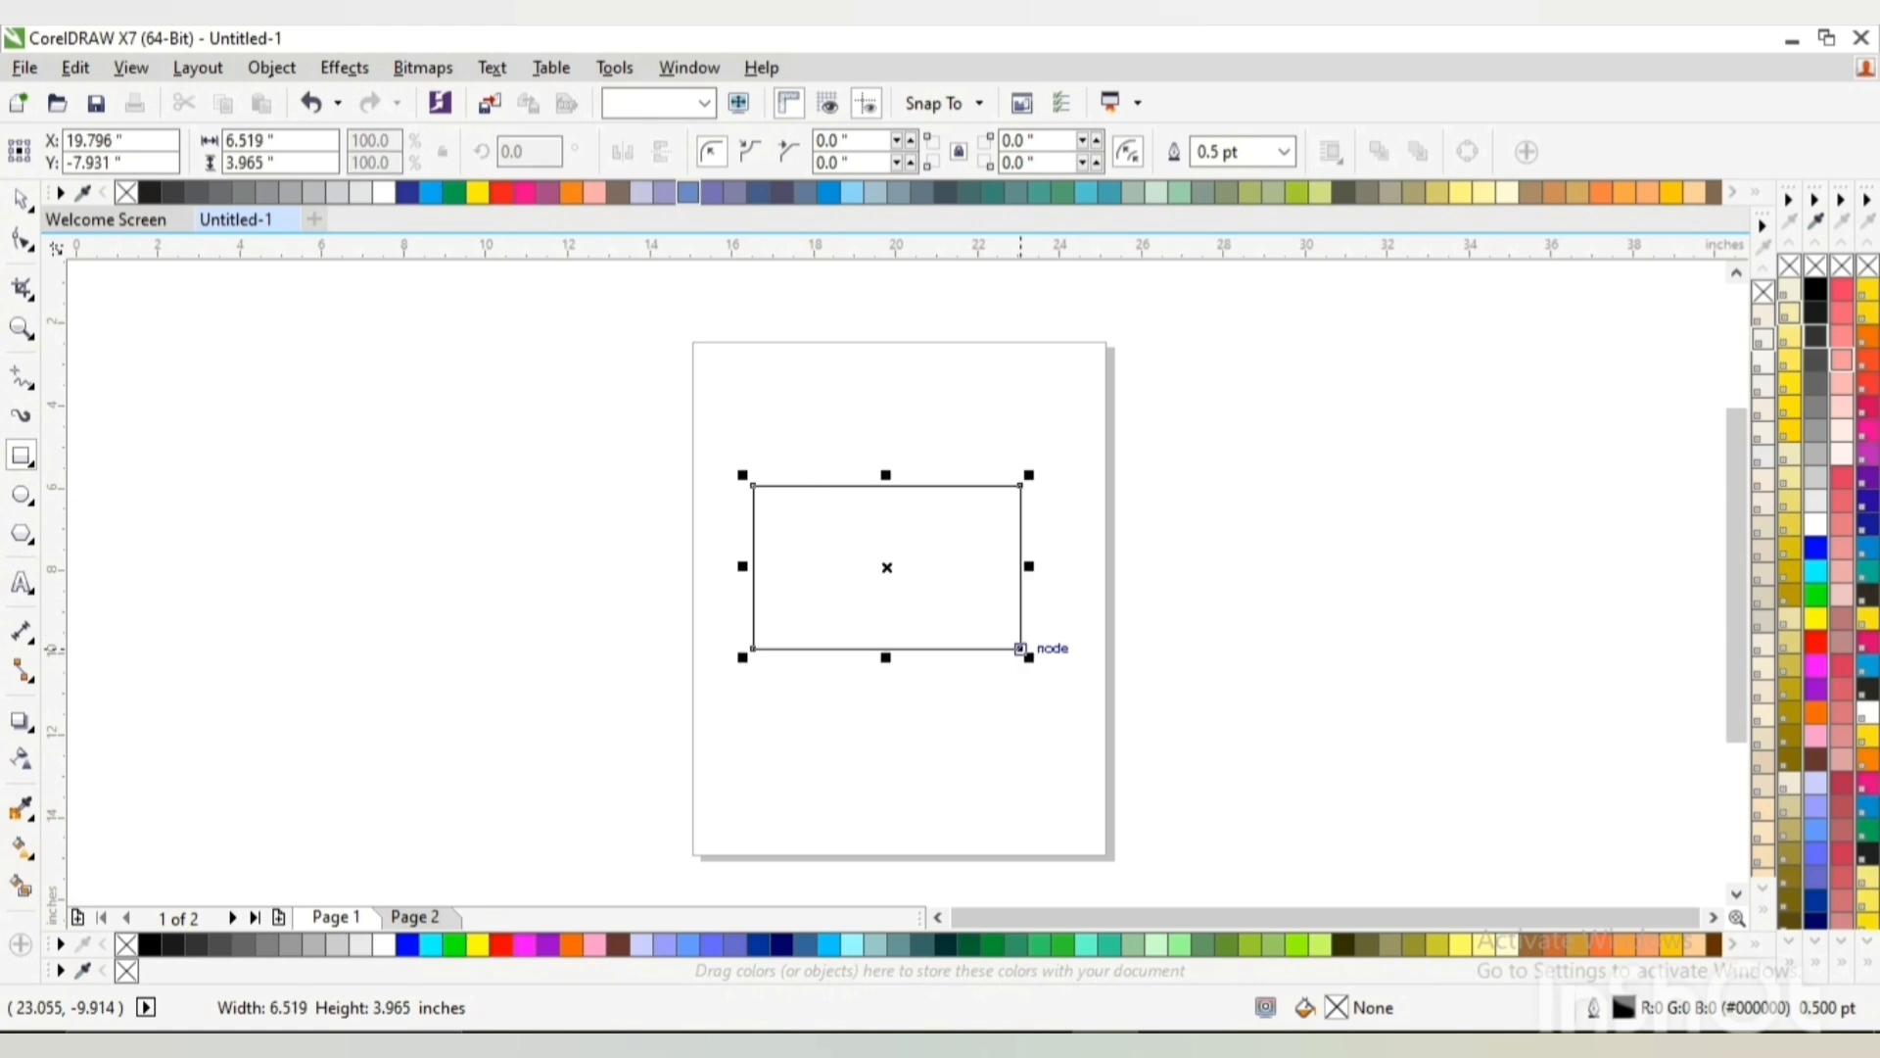
click(1816, 594)
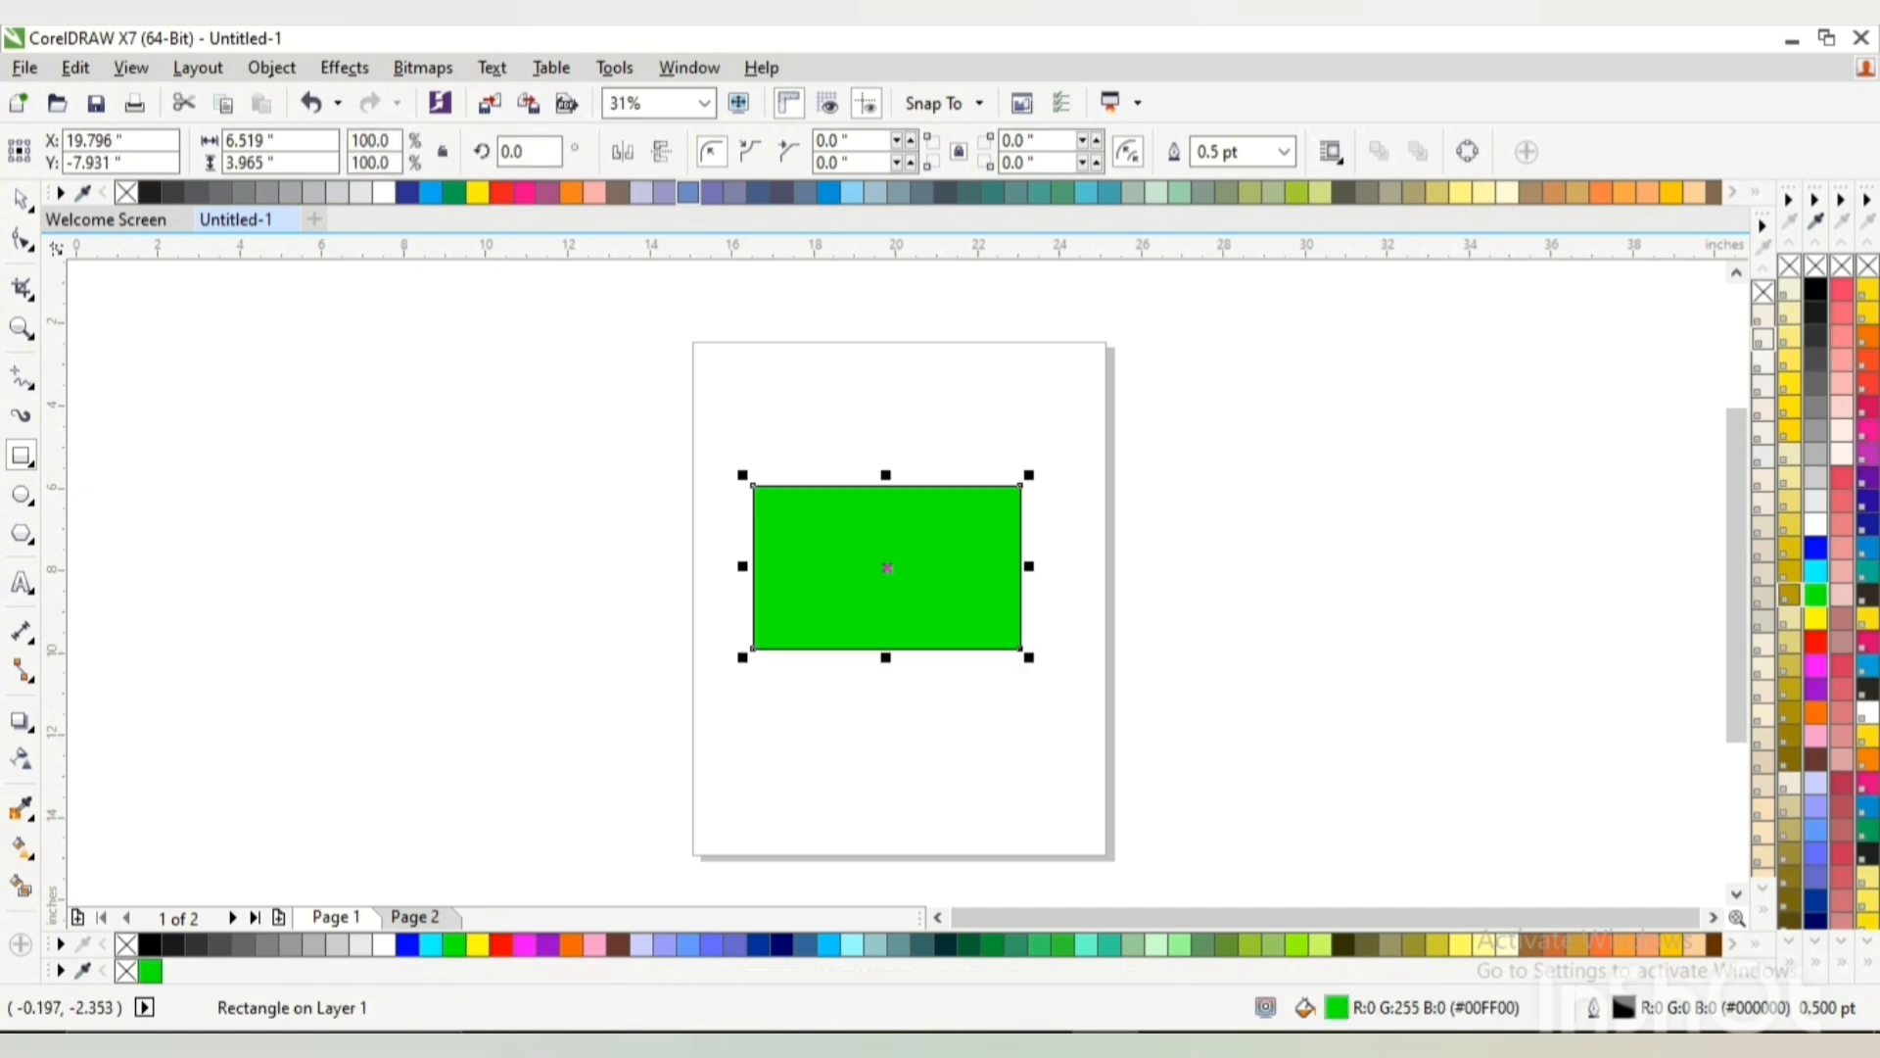
Use the Zoom tool to magnify the green rectangle up to 124% and zoom back out to 31%
click(21, 328)
click(108, 323)
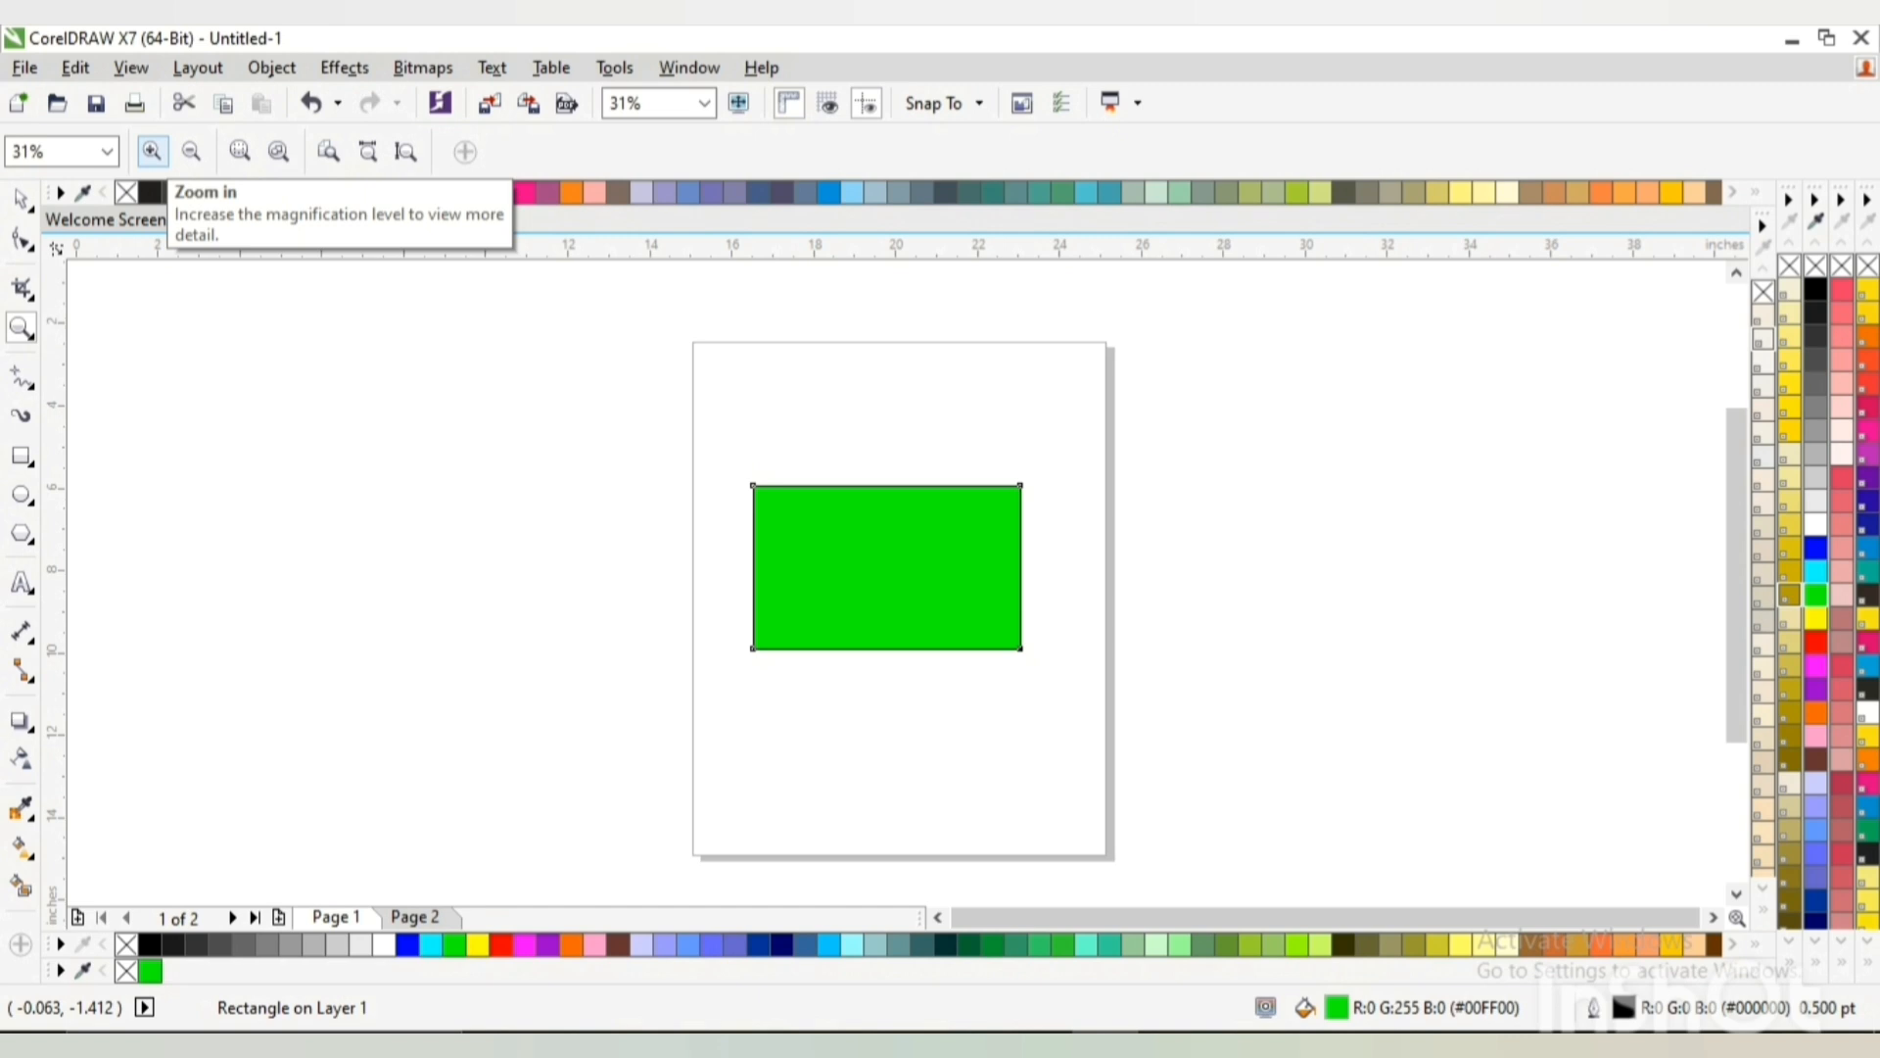
click(152, 150)
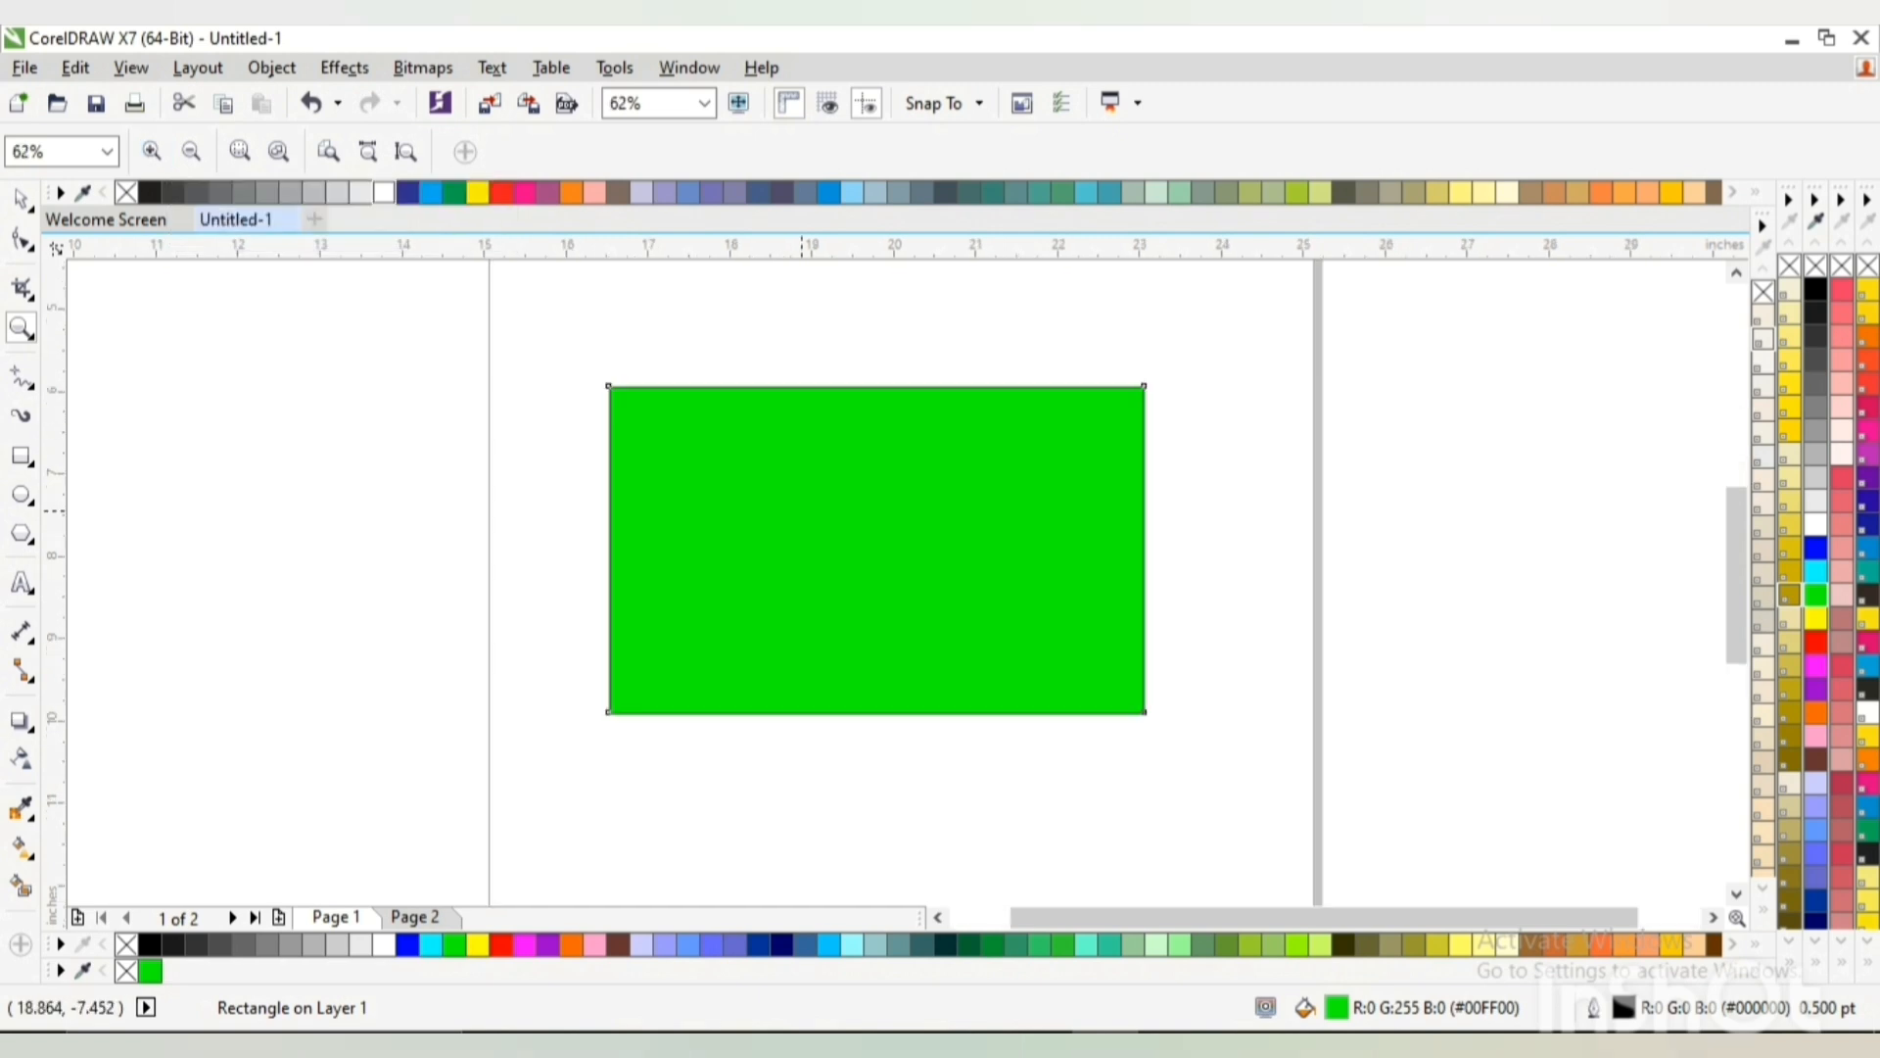
click(750, 472)
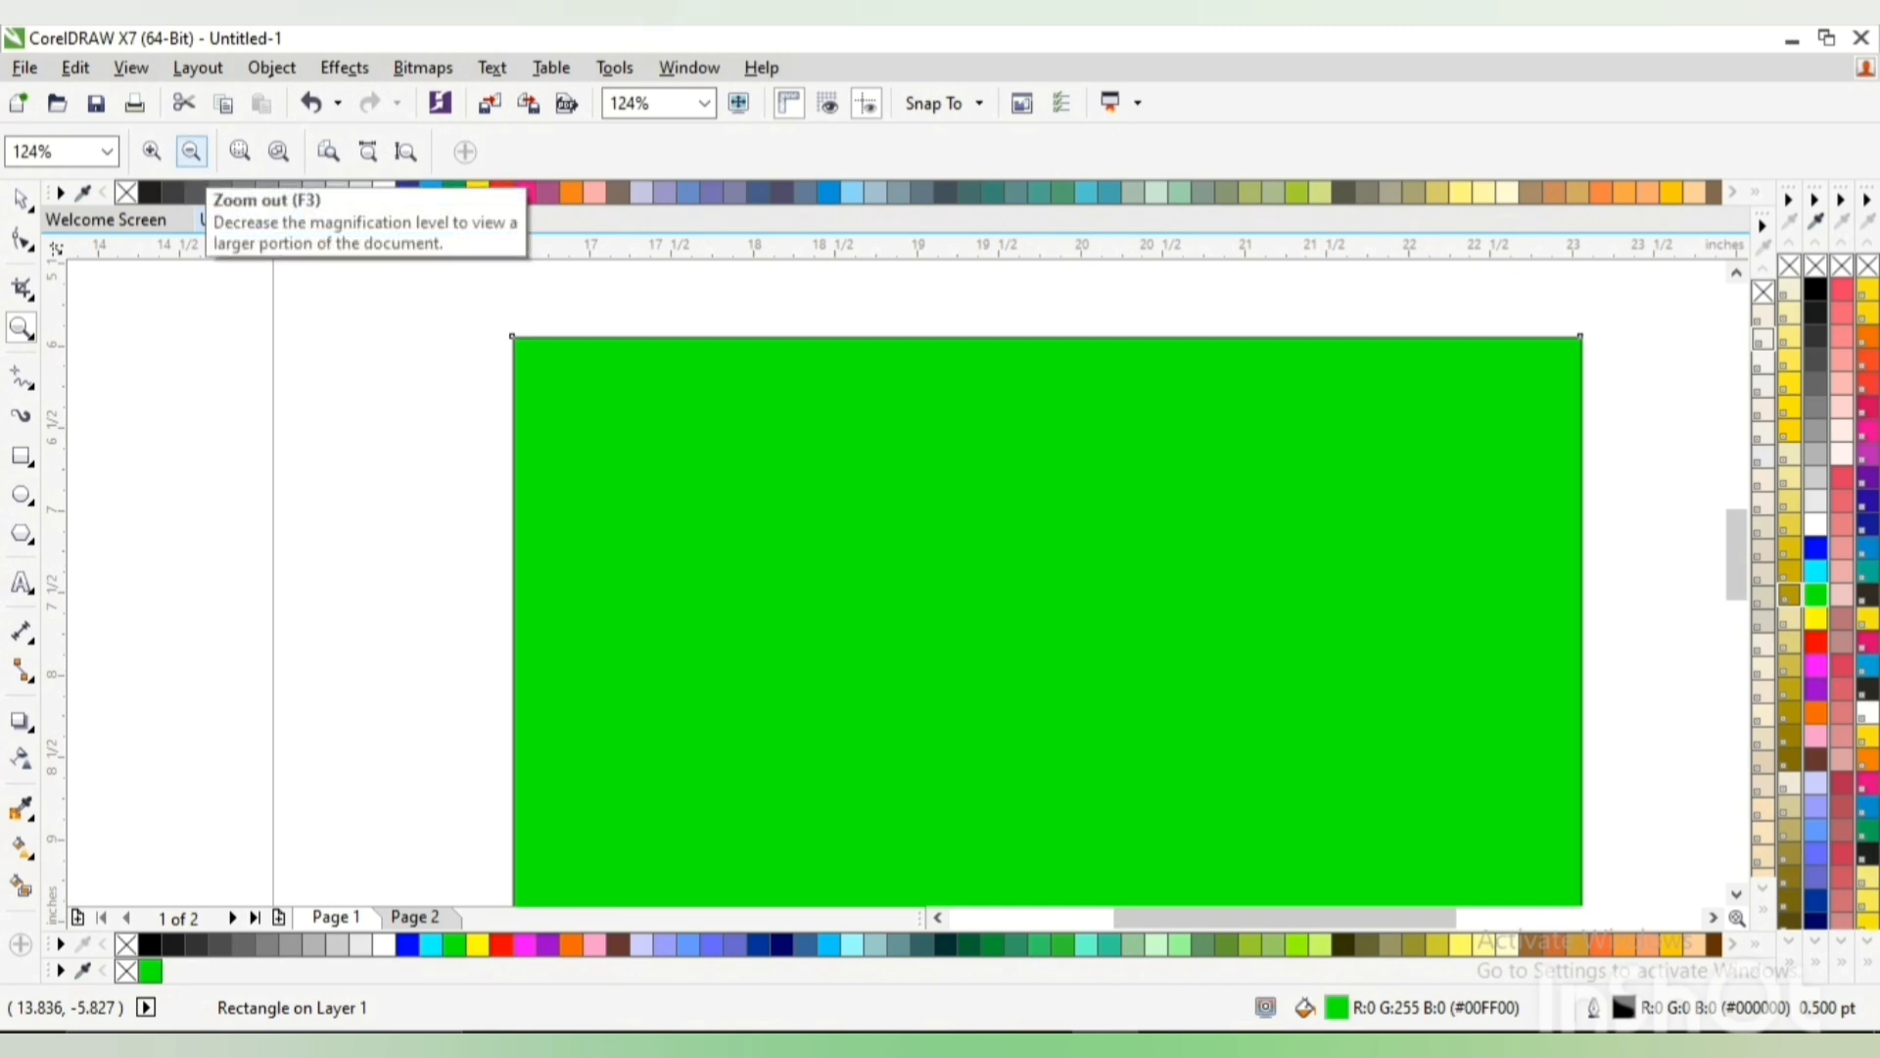
click(191, 150)
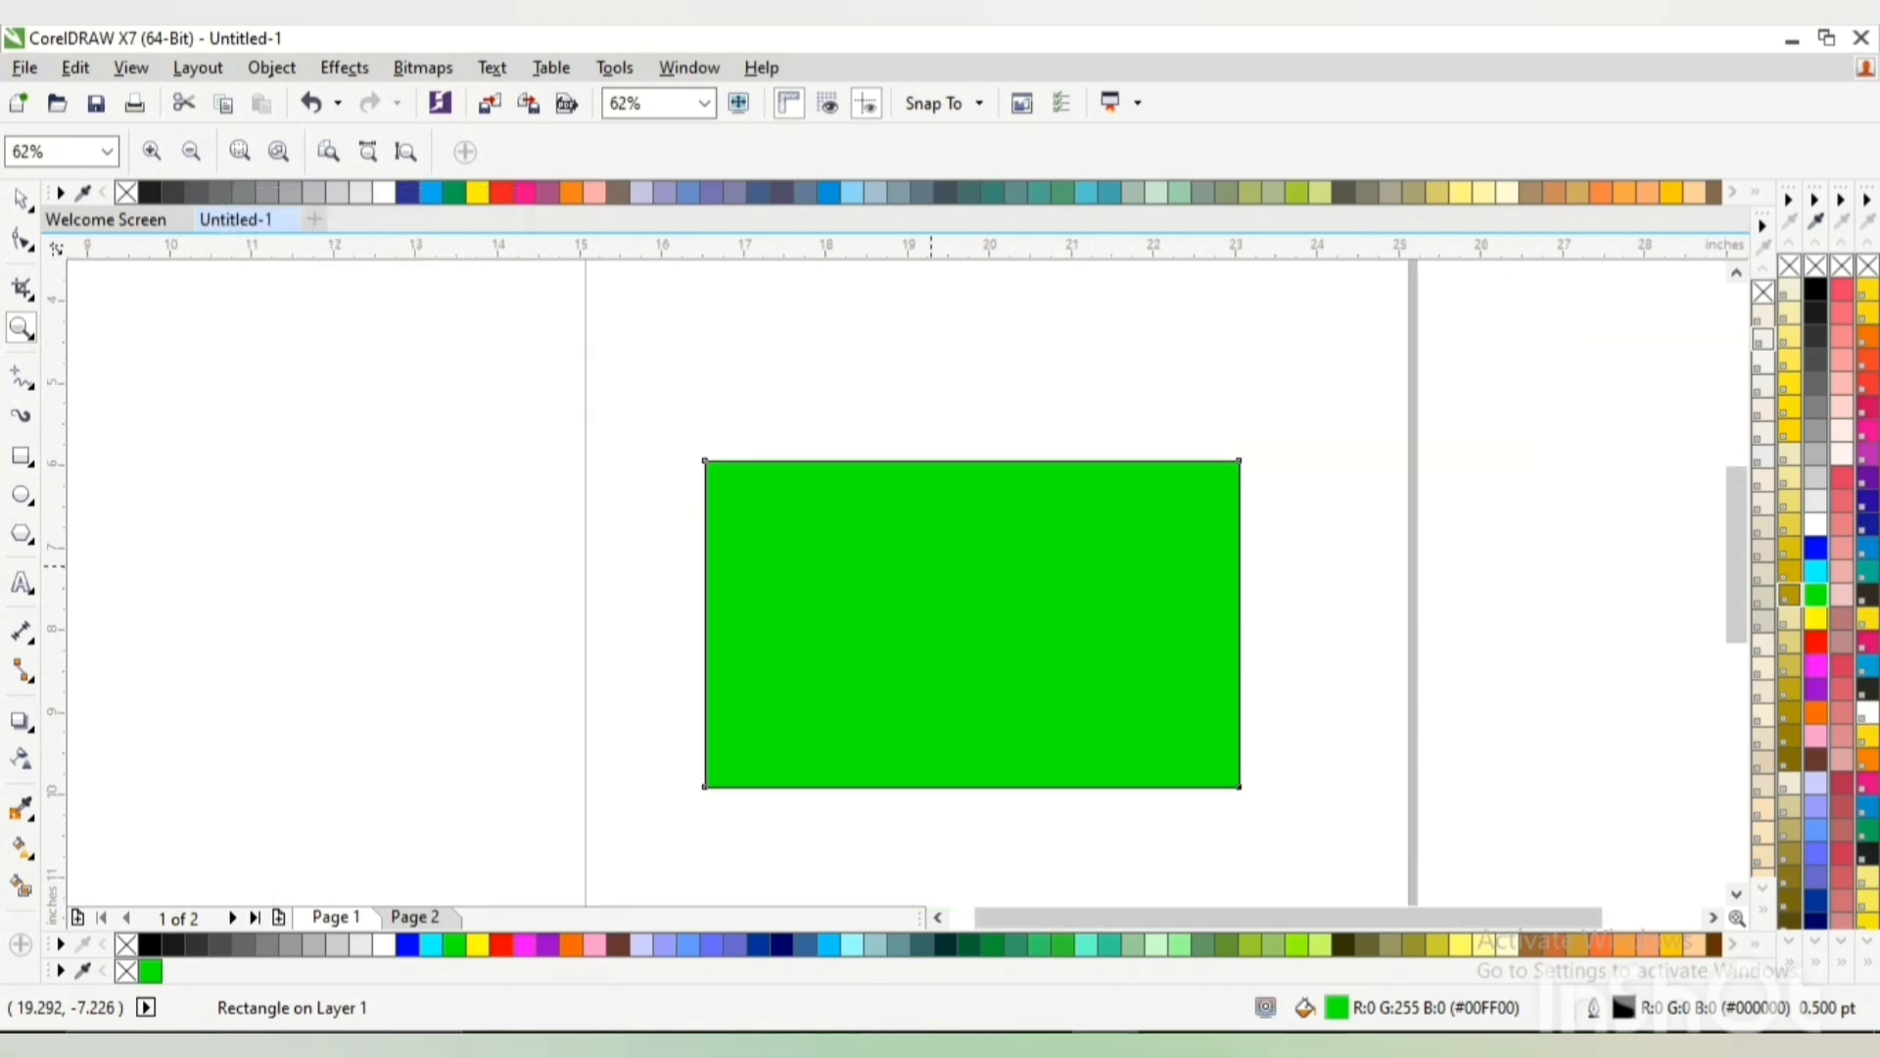
click(932, 565)
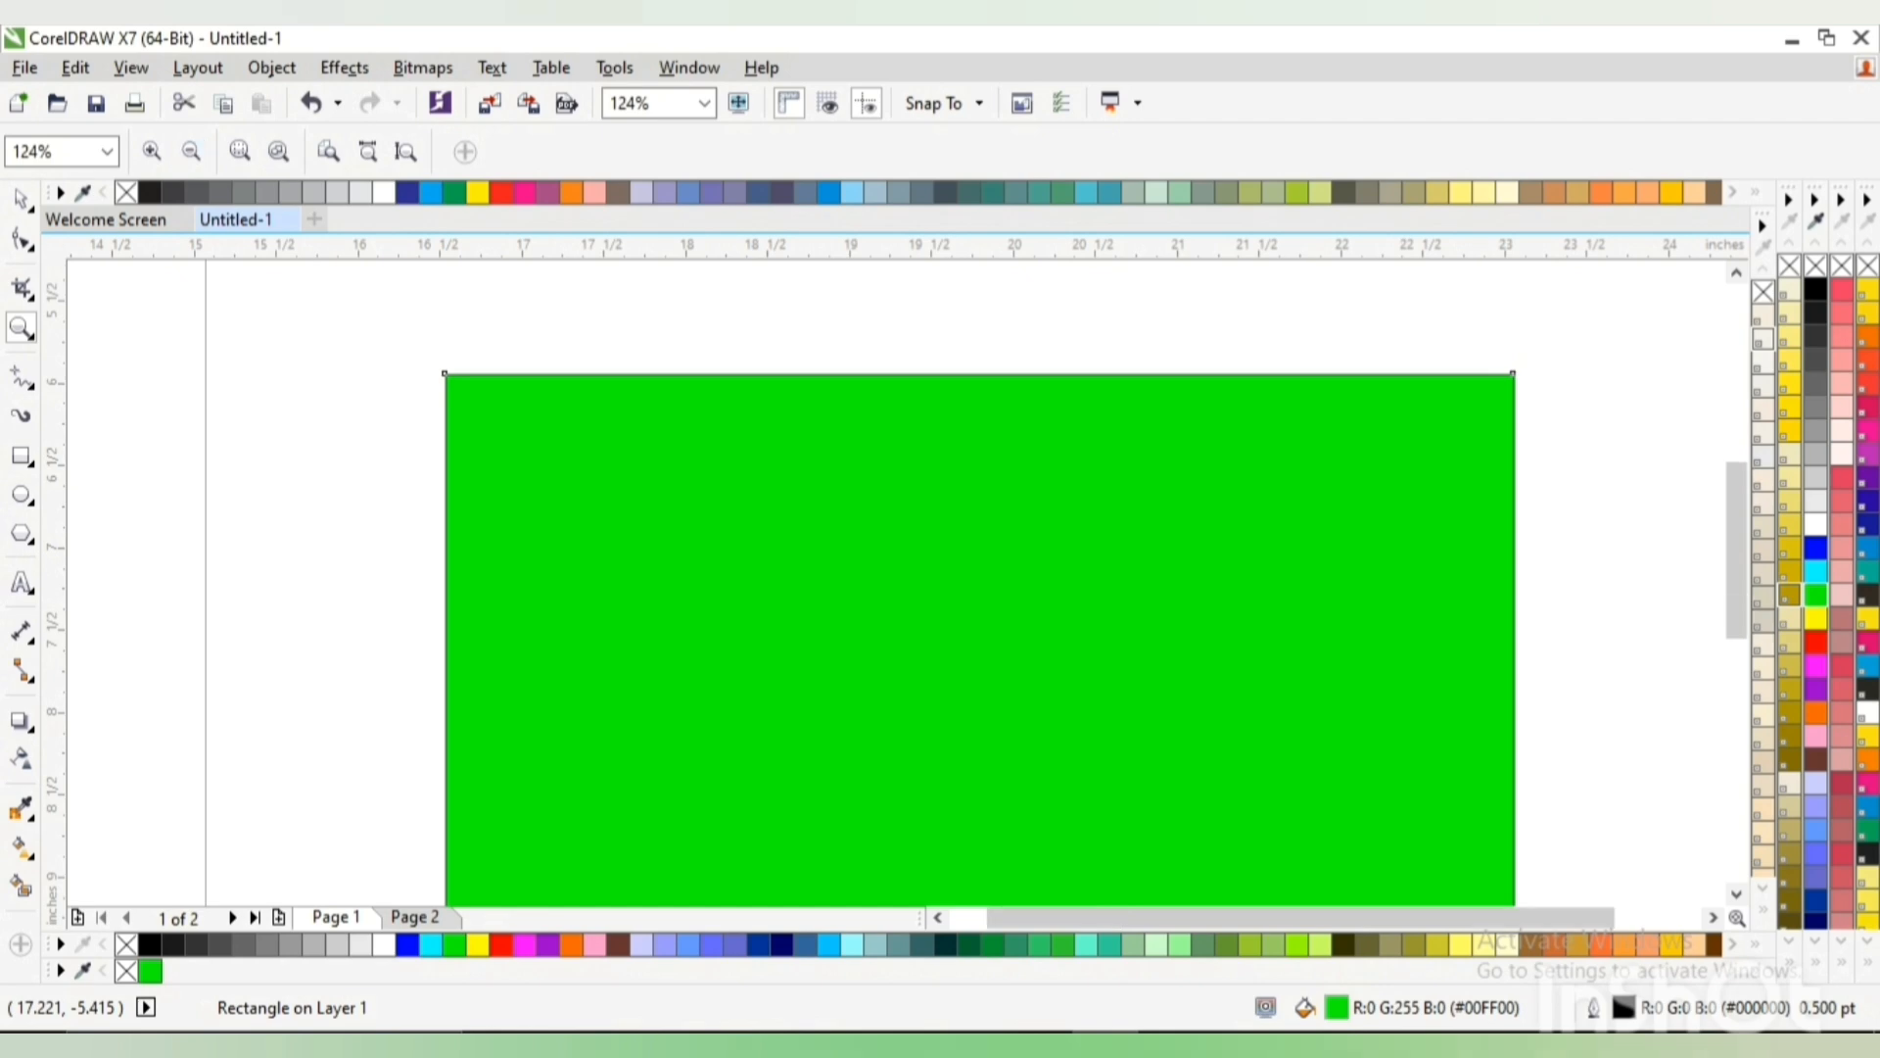
right_click(931, 565)
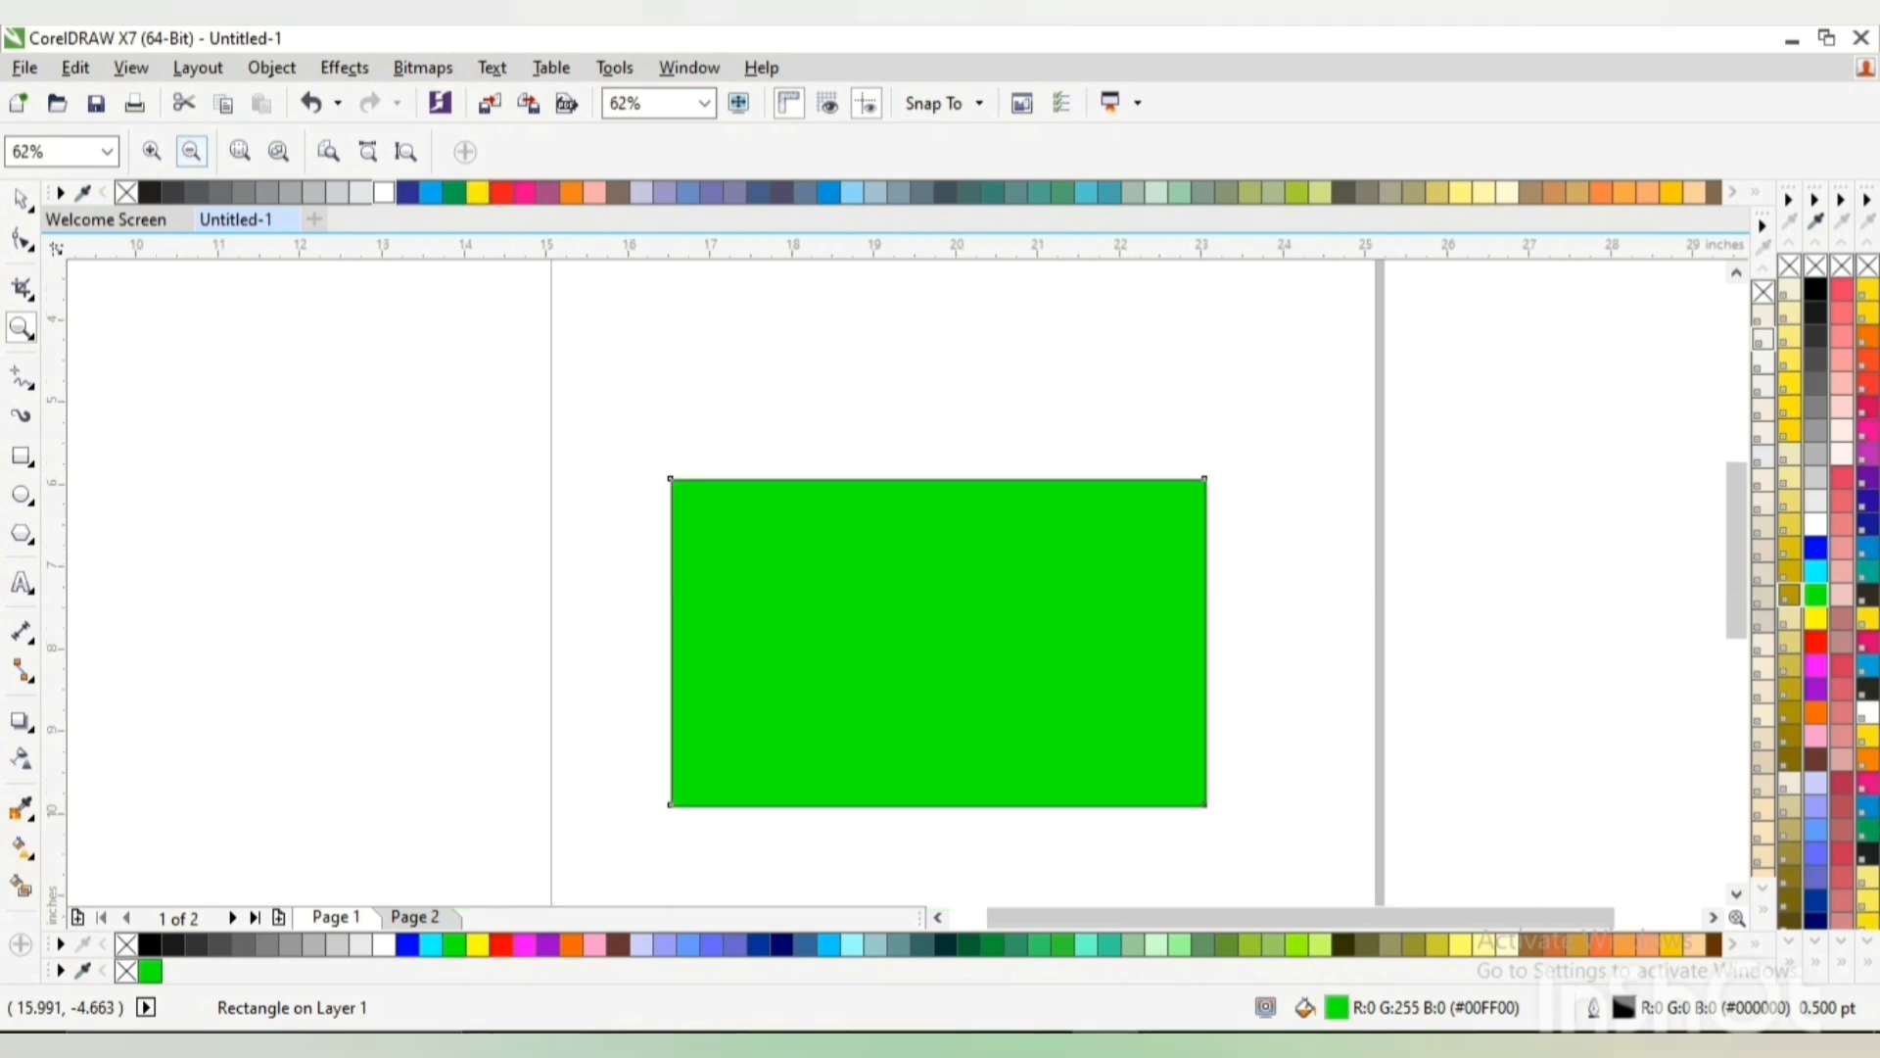
click(191, 151)
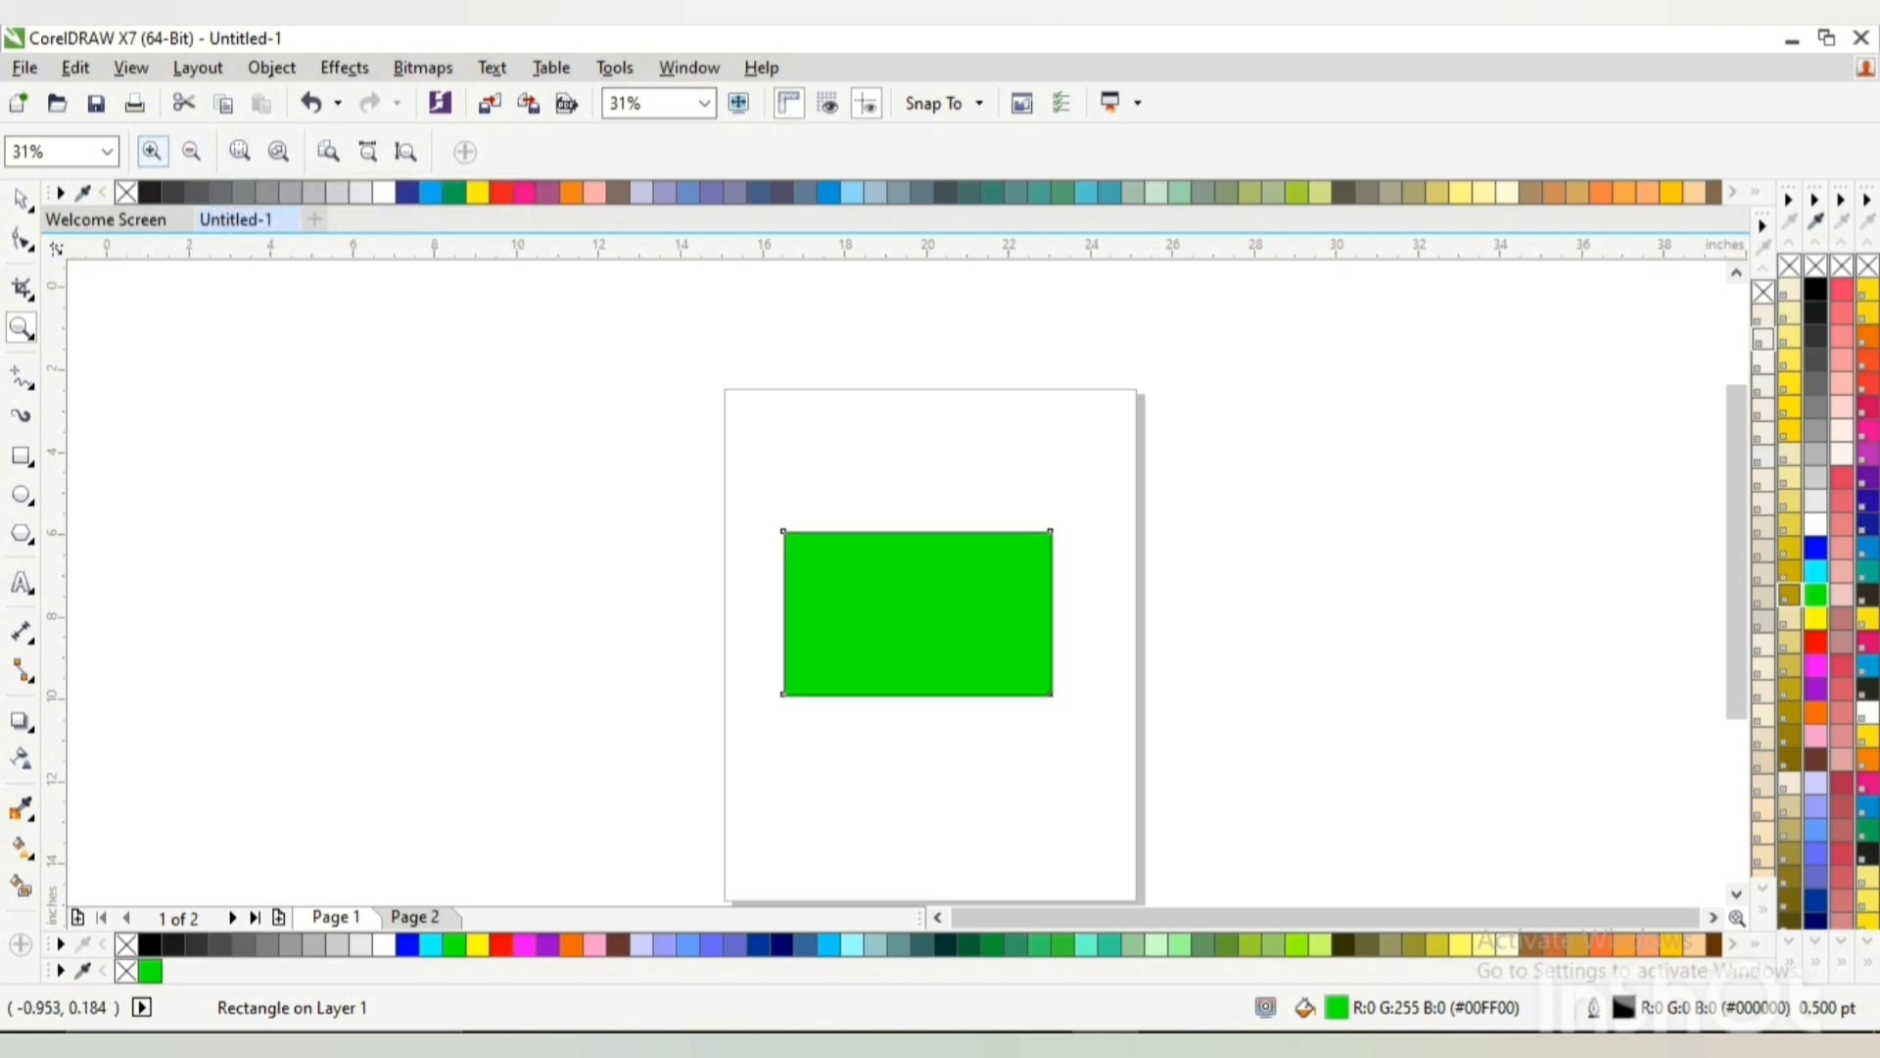
click(152, 151)
click(191, 151)
click(19, 199)
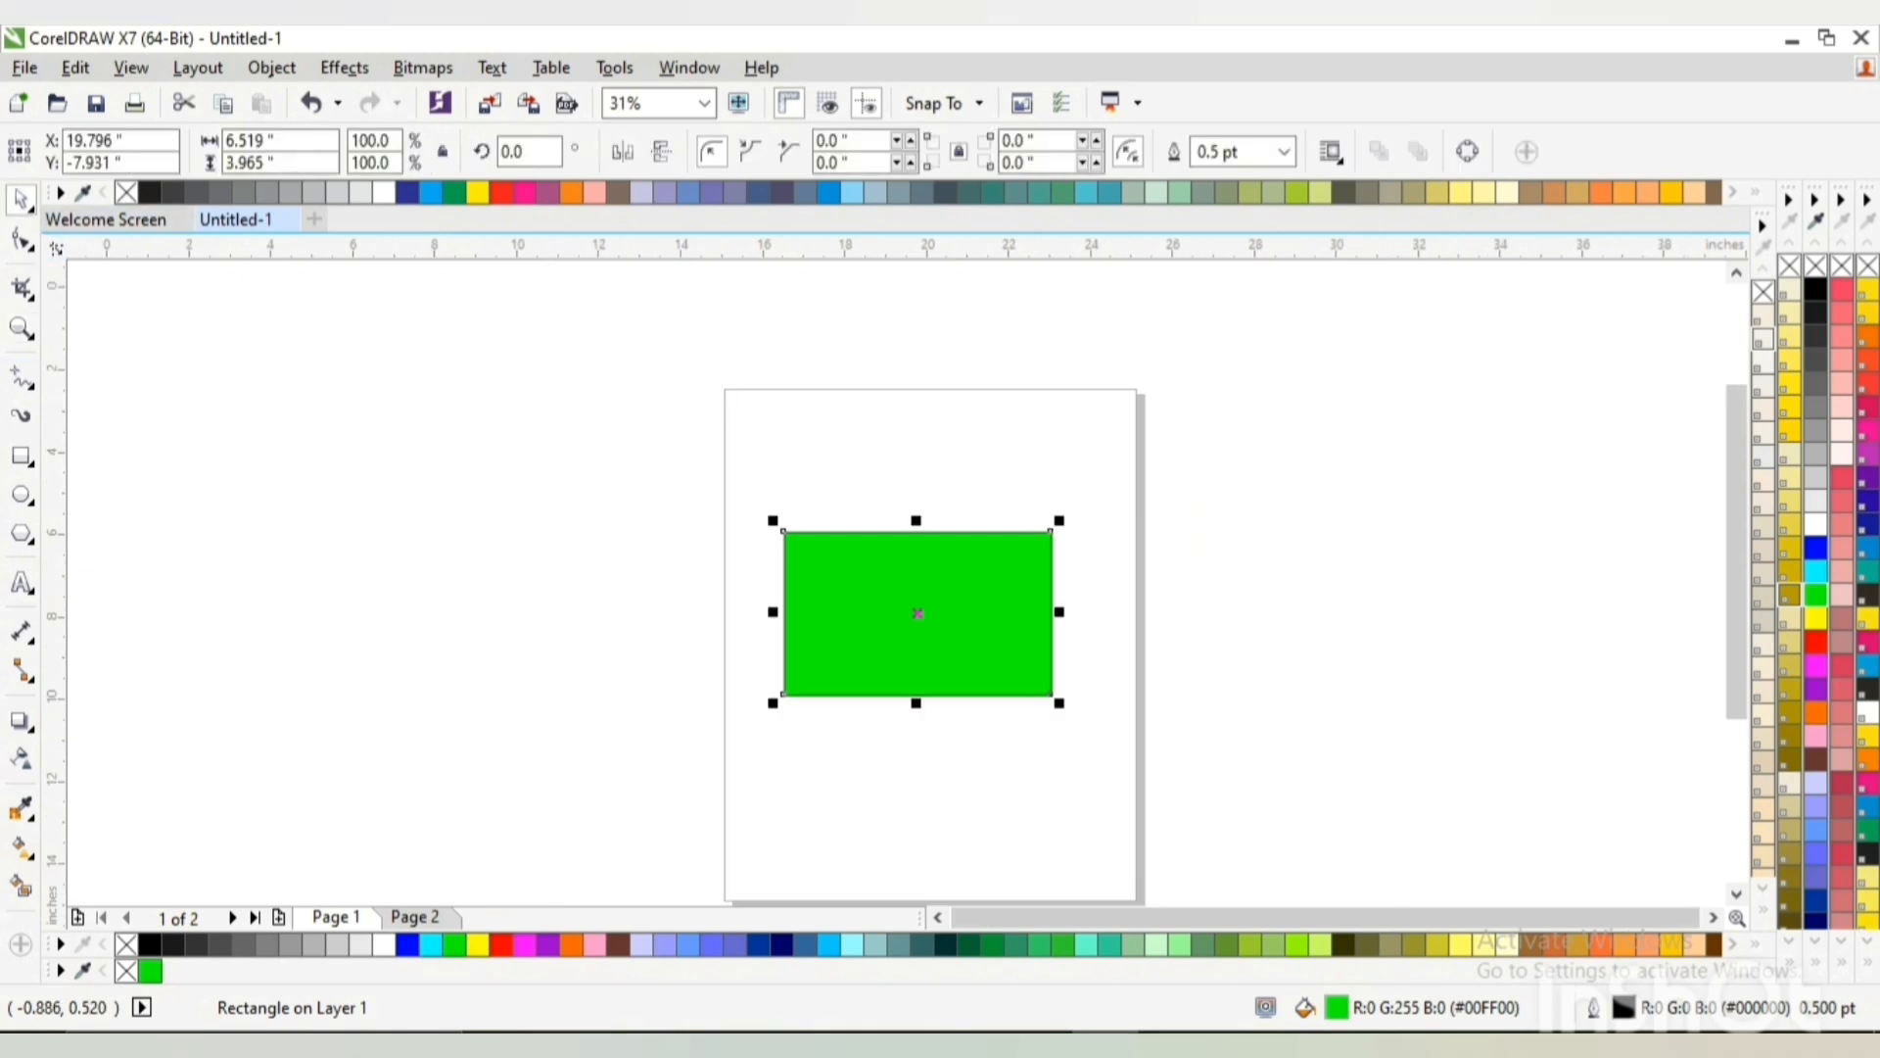
Use the Pan tool to shift the view of the page around and bring it back near the centre
click(19, 328)
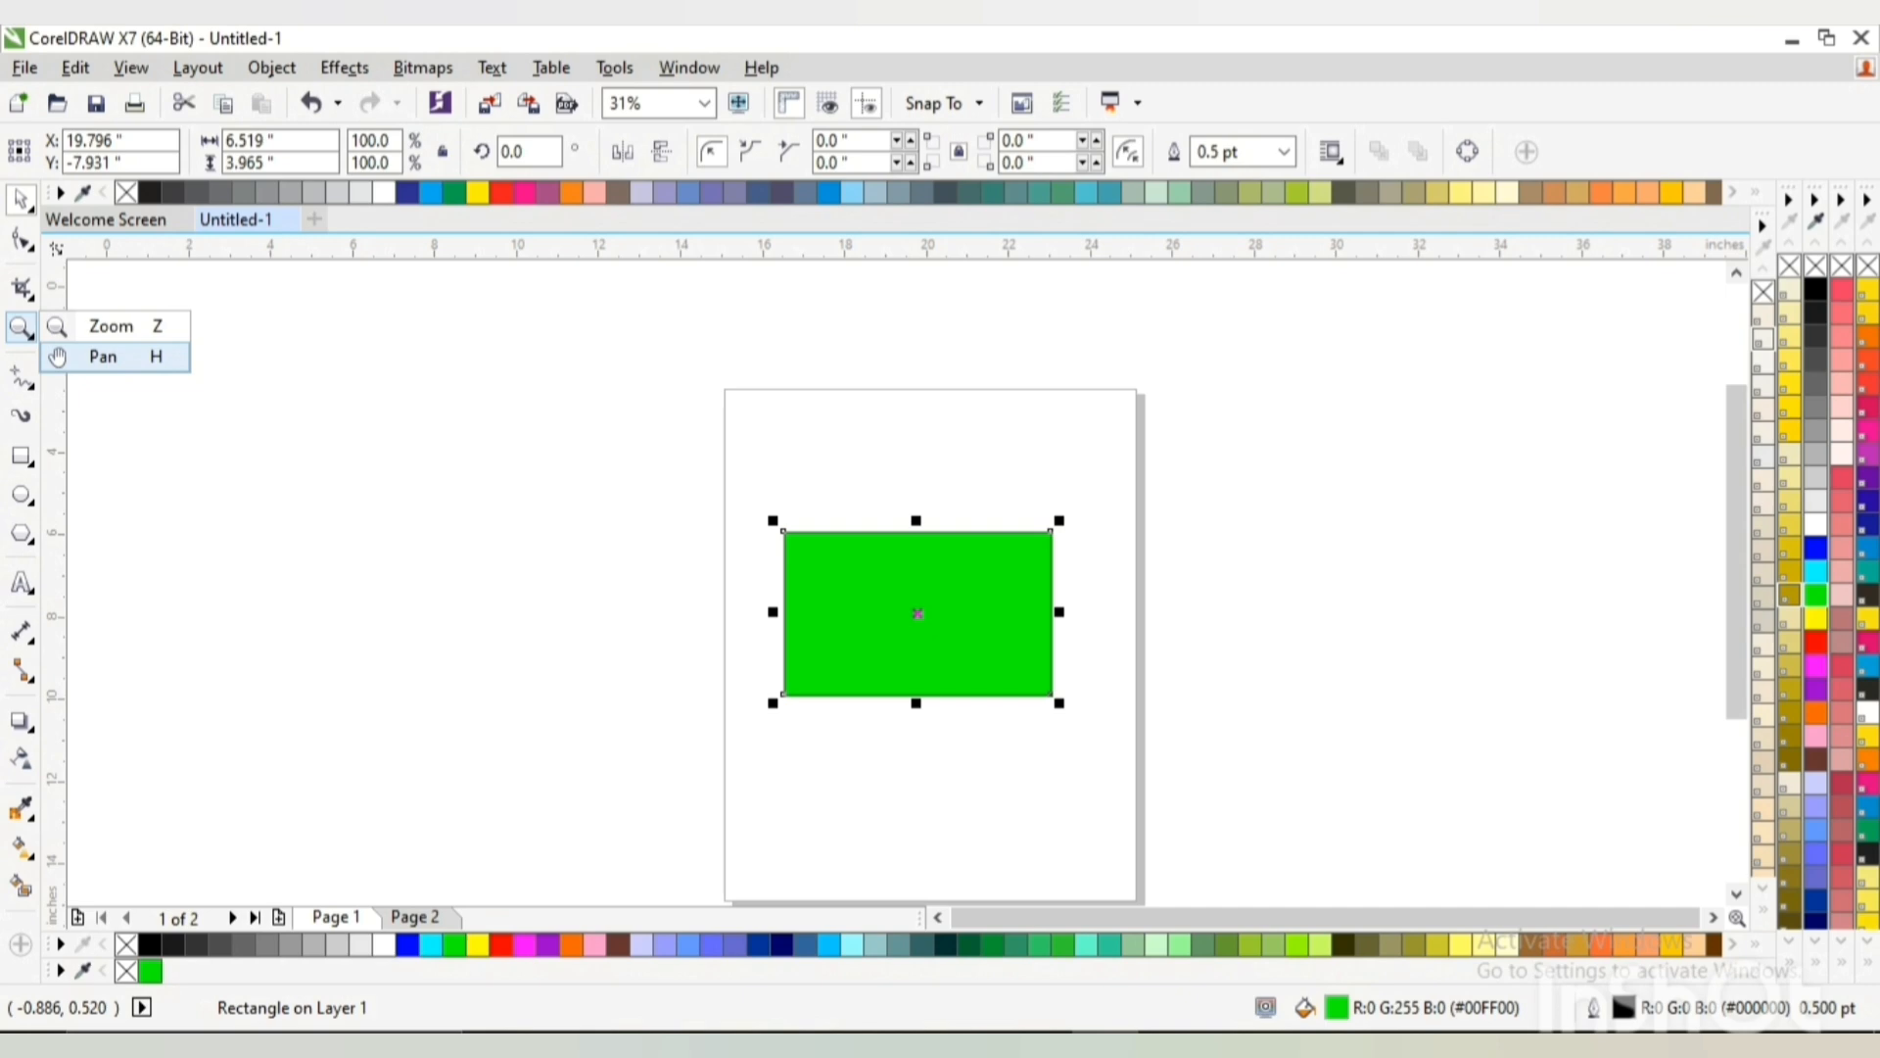
click(98, 356)
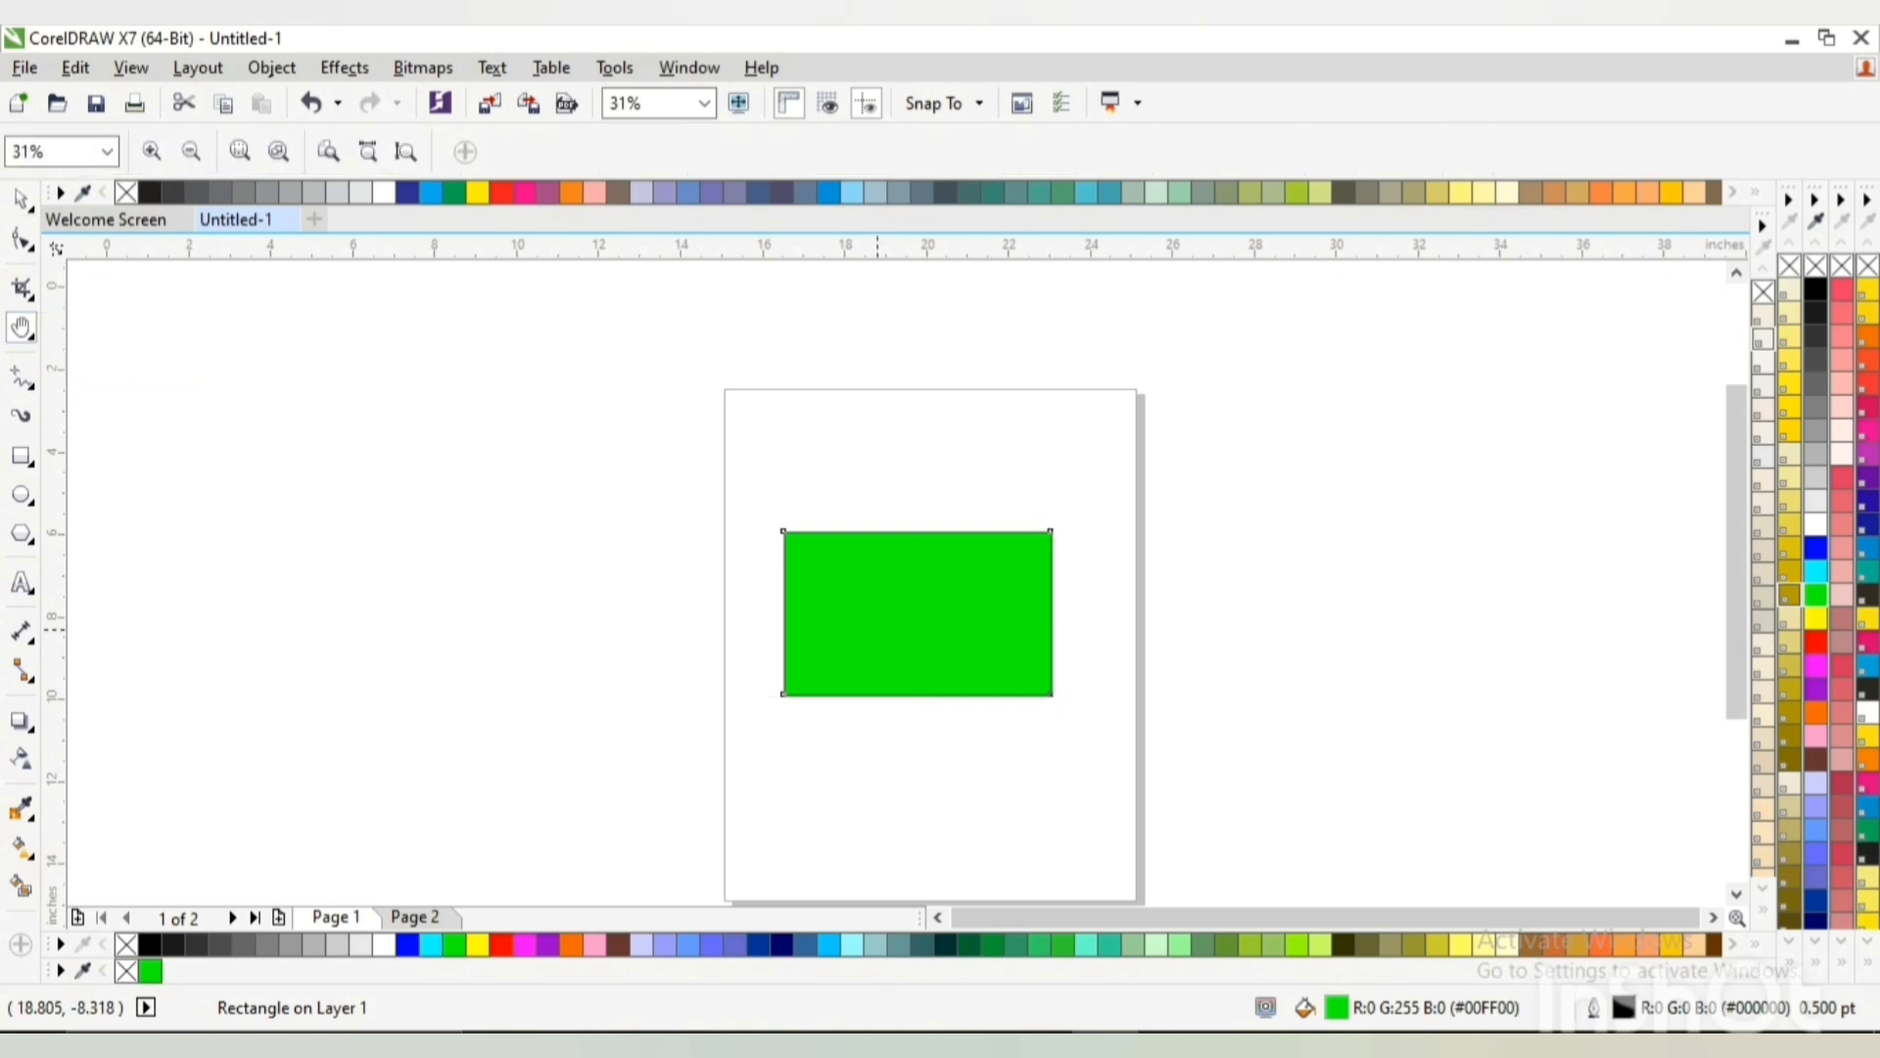
drag(877, 628, 825, 602)
scroll(1077, 587, up, 3)
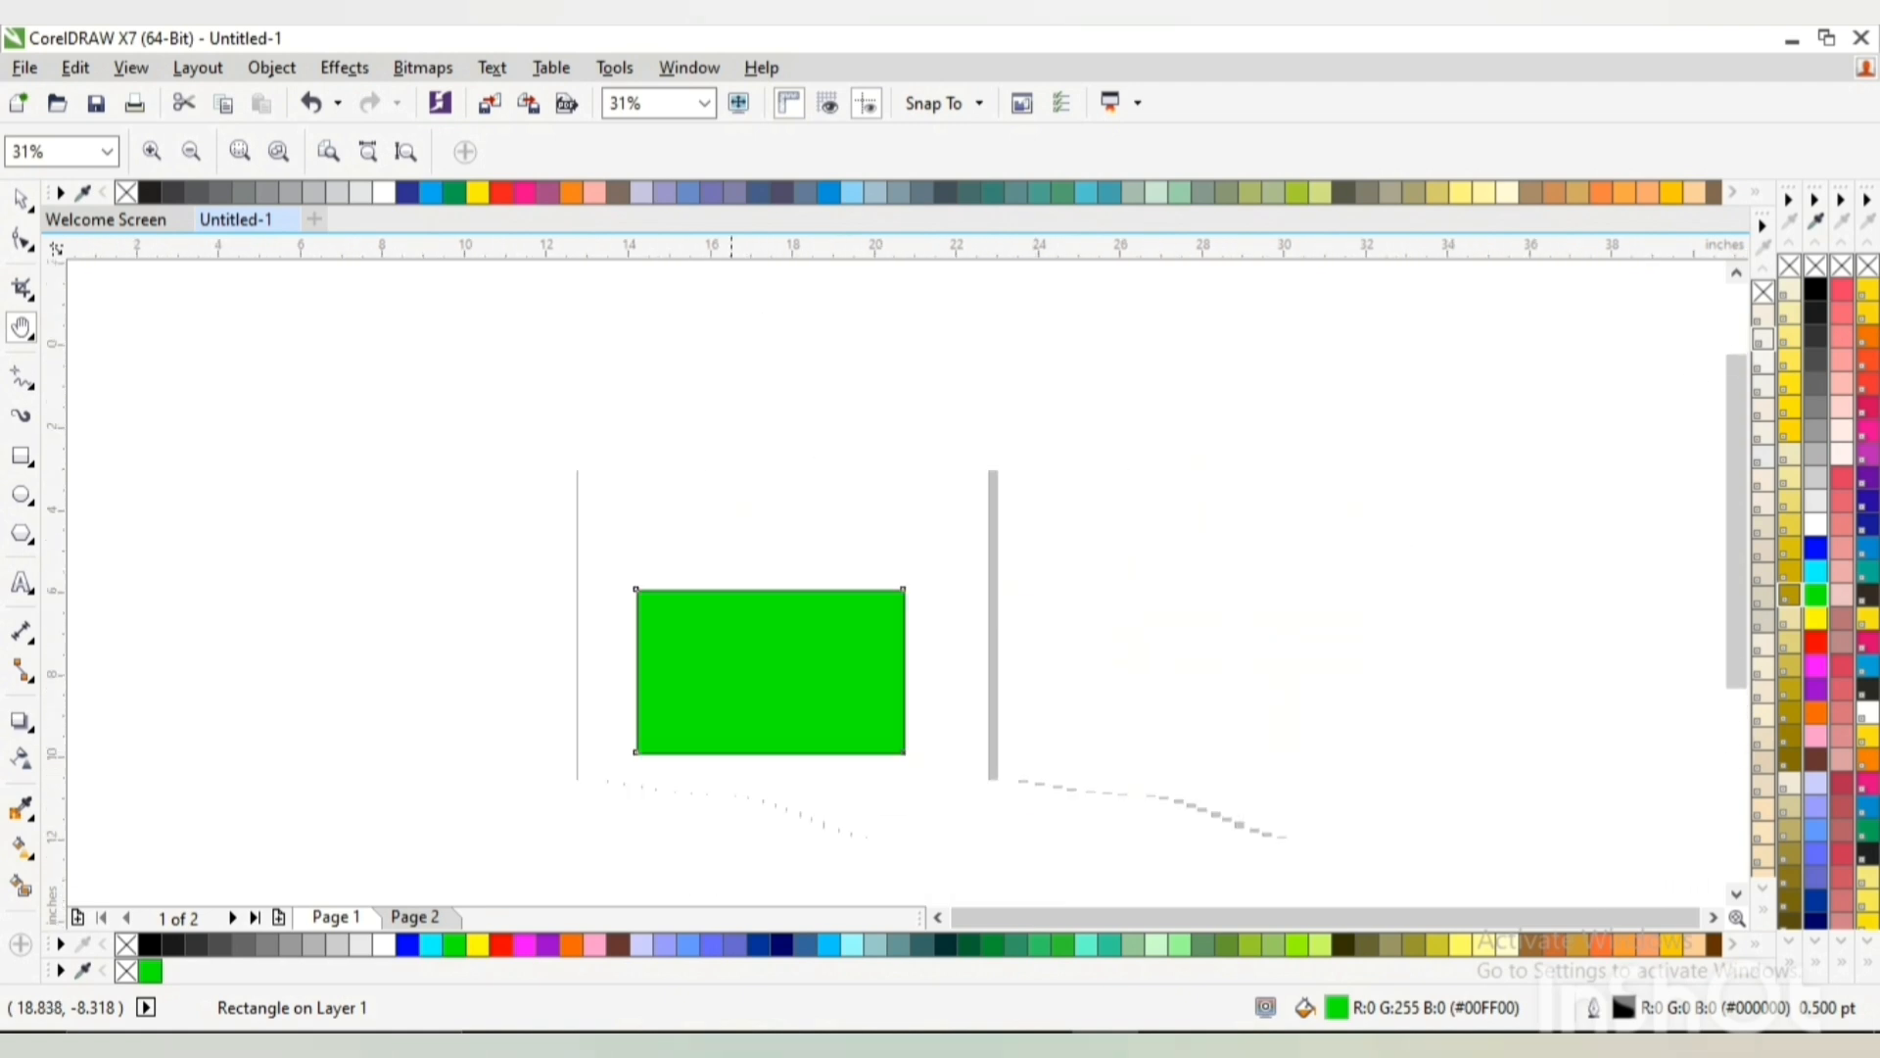
drag(998, 675, 916, 573)
key(space)
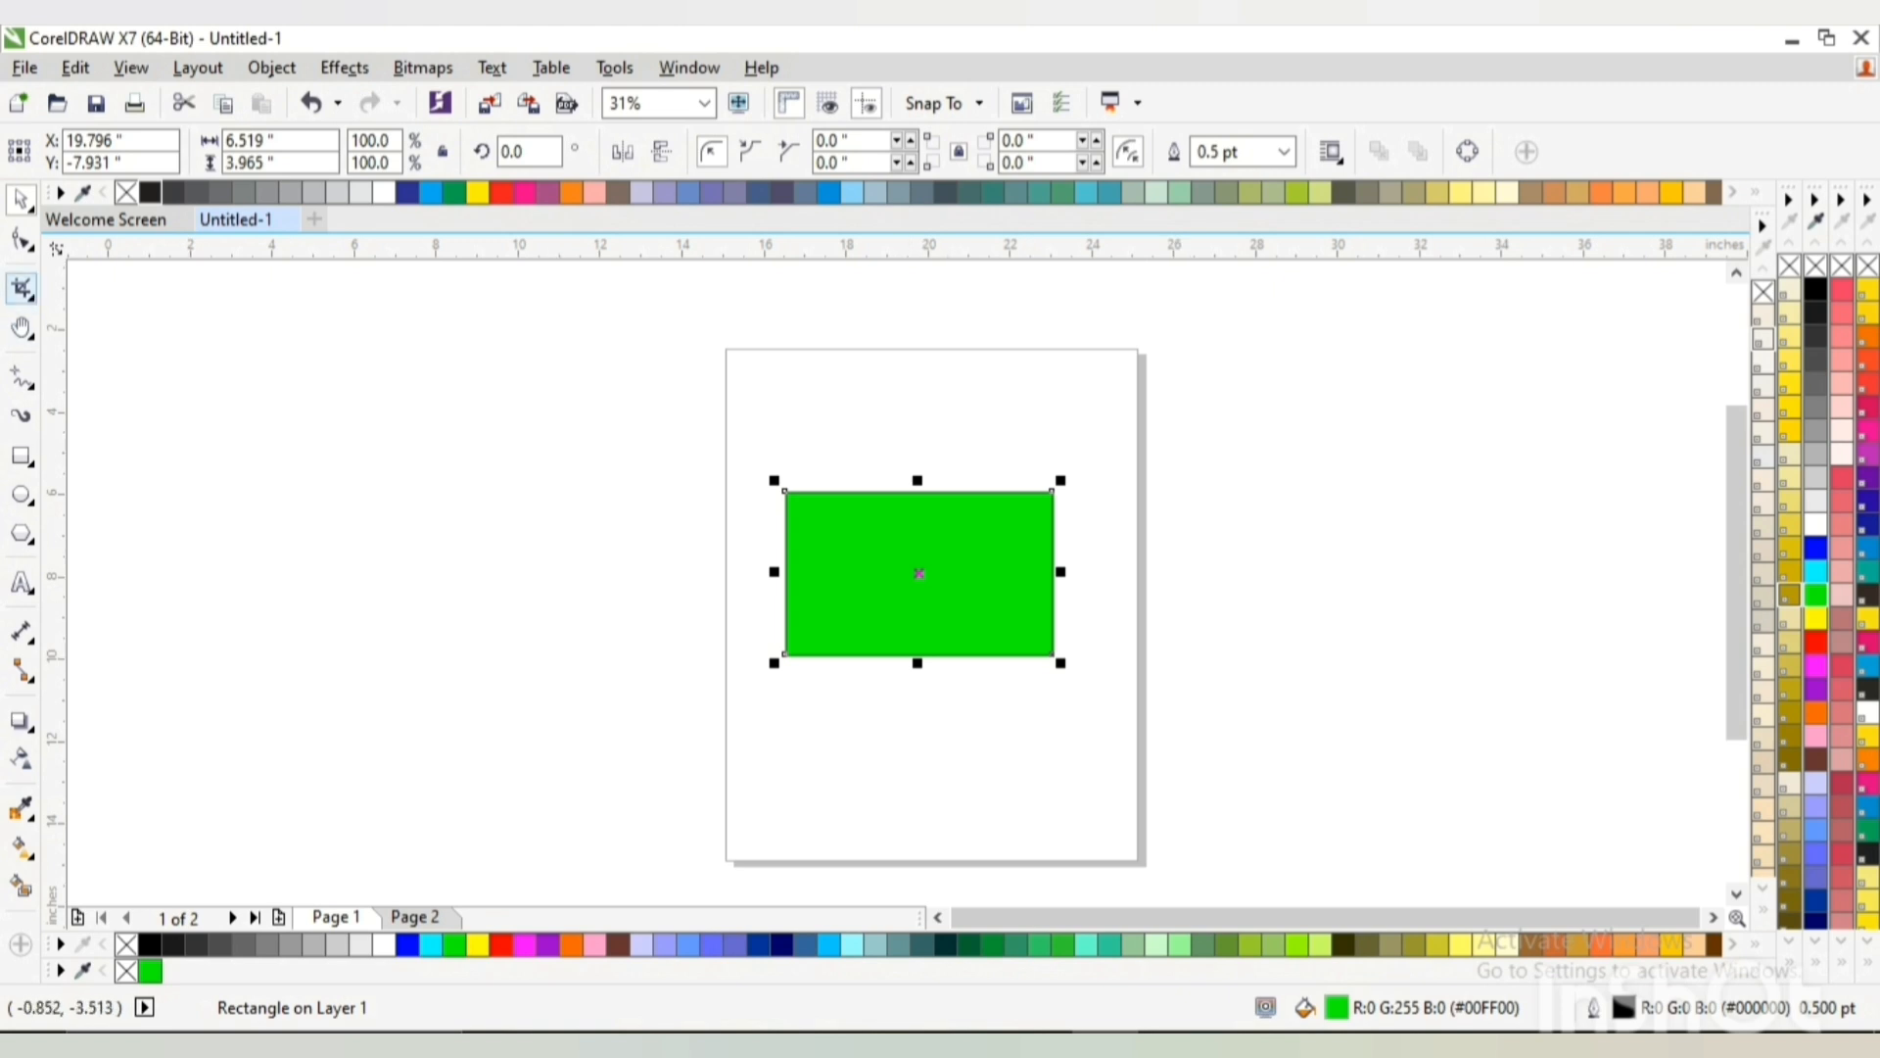
Erase a freehand area from the upper-left part of the green rectangle using the Eraser tool with a 0.25-inch round nib
click(24, 292)
click(109, 384)
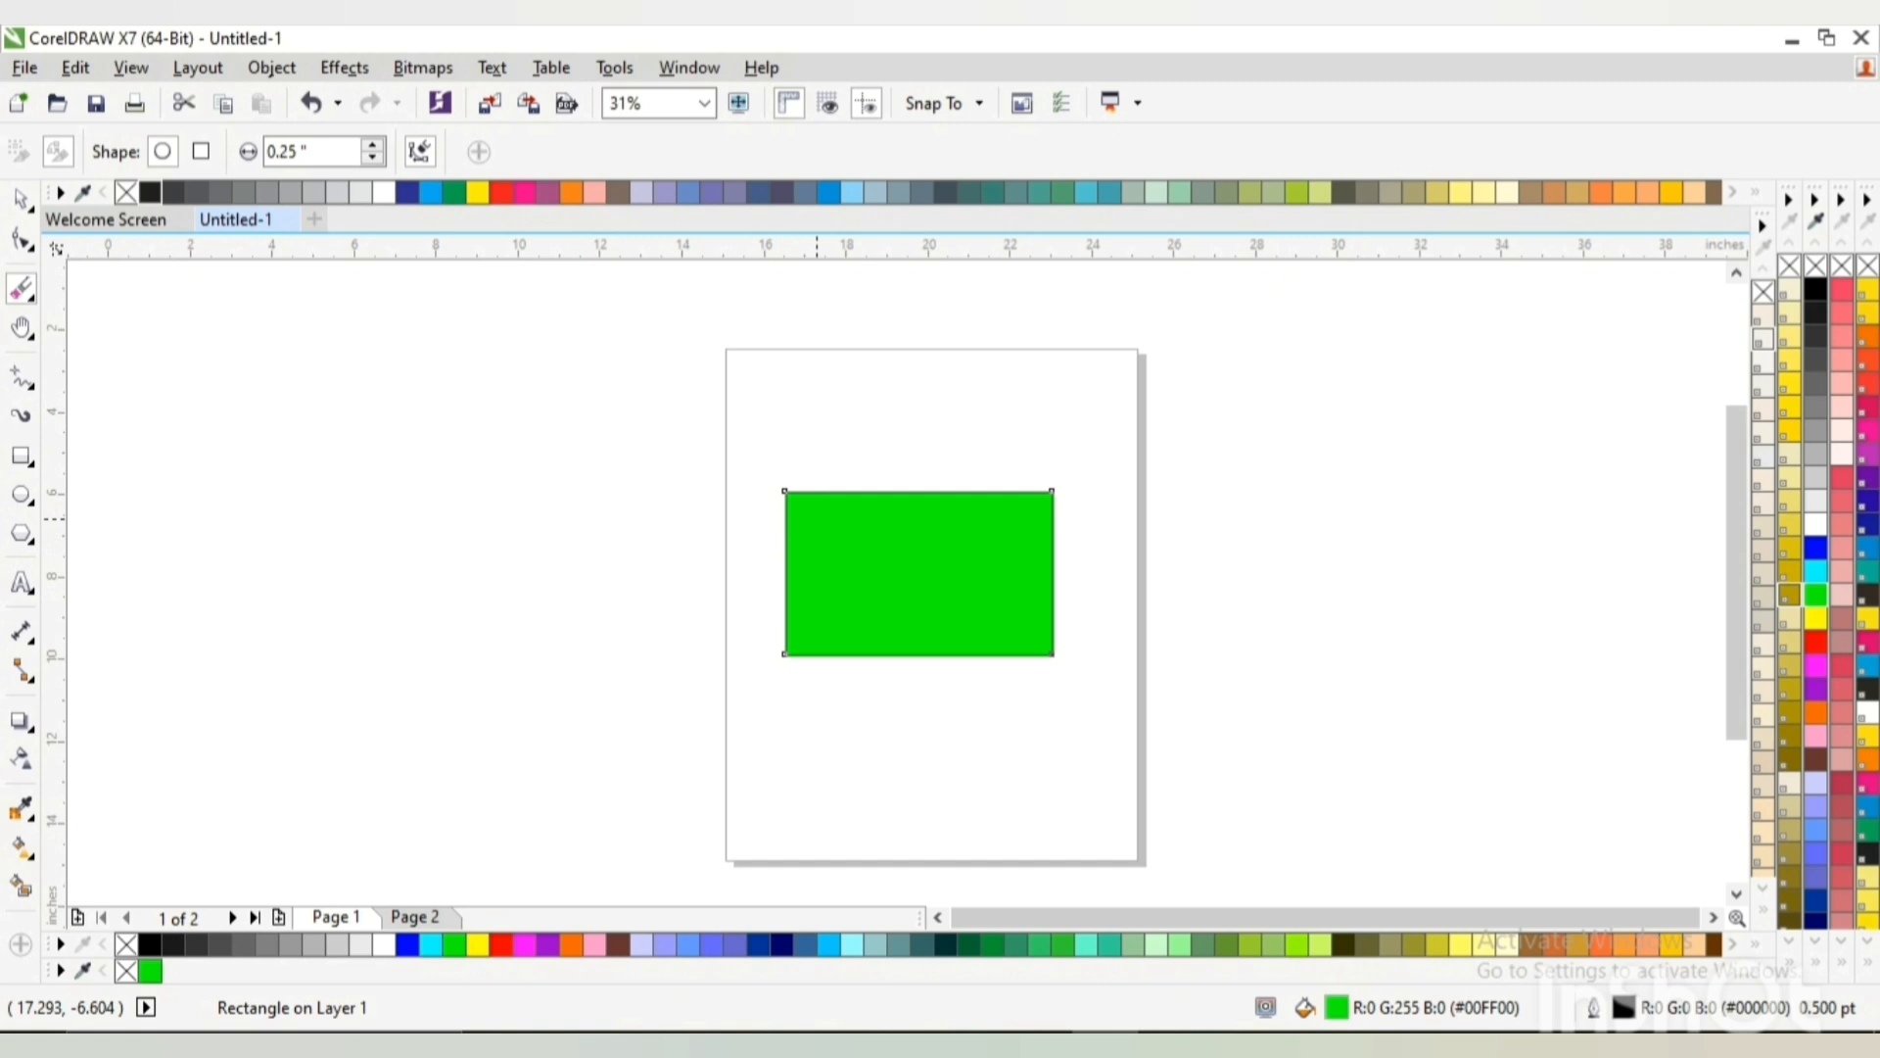
mouse_move(819, 519)
mouse_down()
mouse_move(832, 505)
mouse_move(803, 578)
mouse_move(822, 514)
mouse_move(828, 588)
mouse_up()
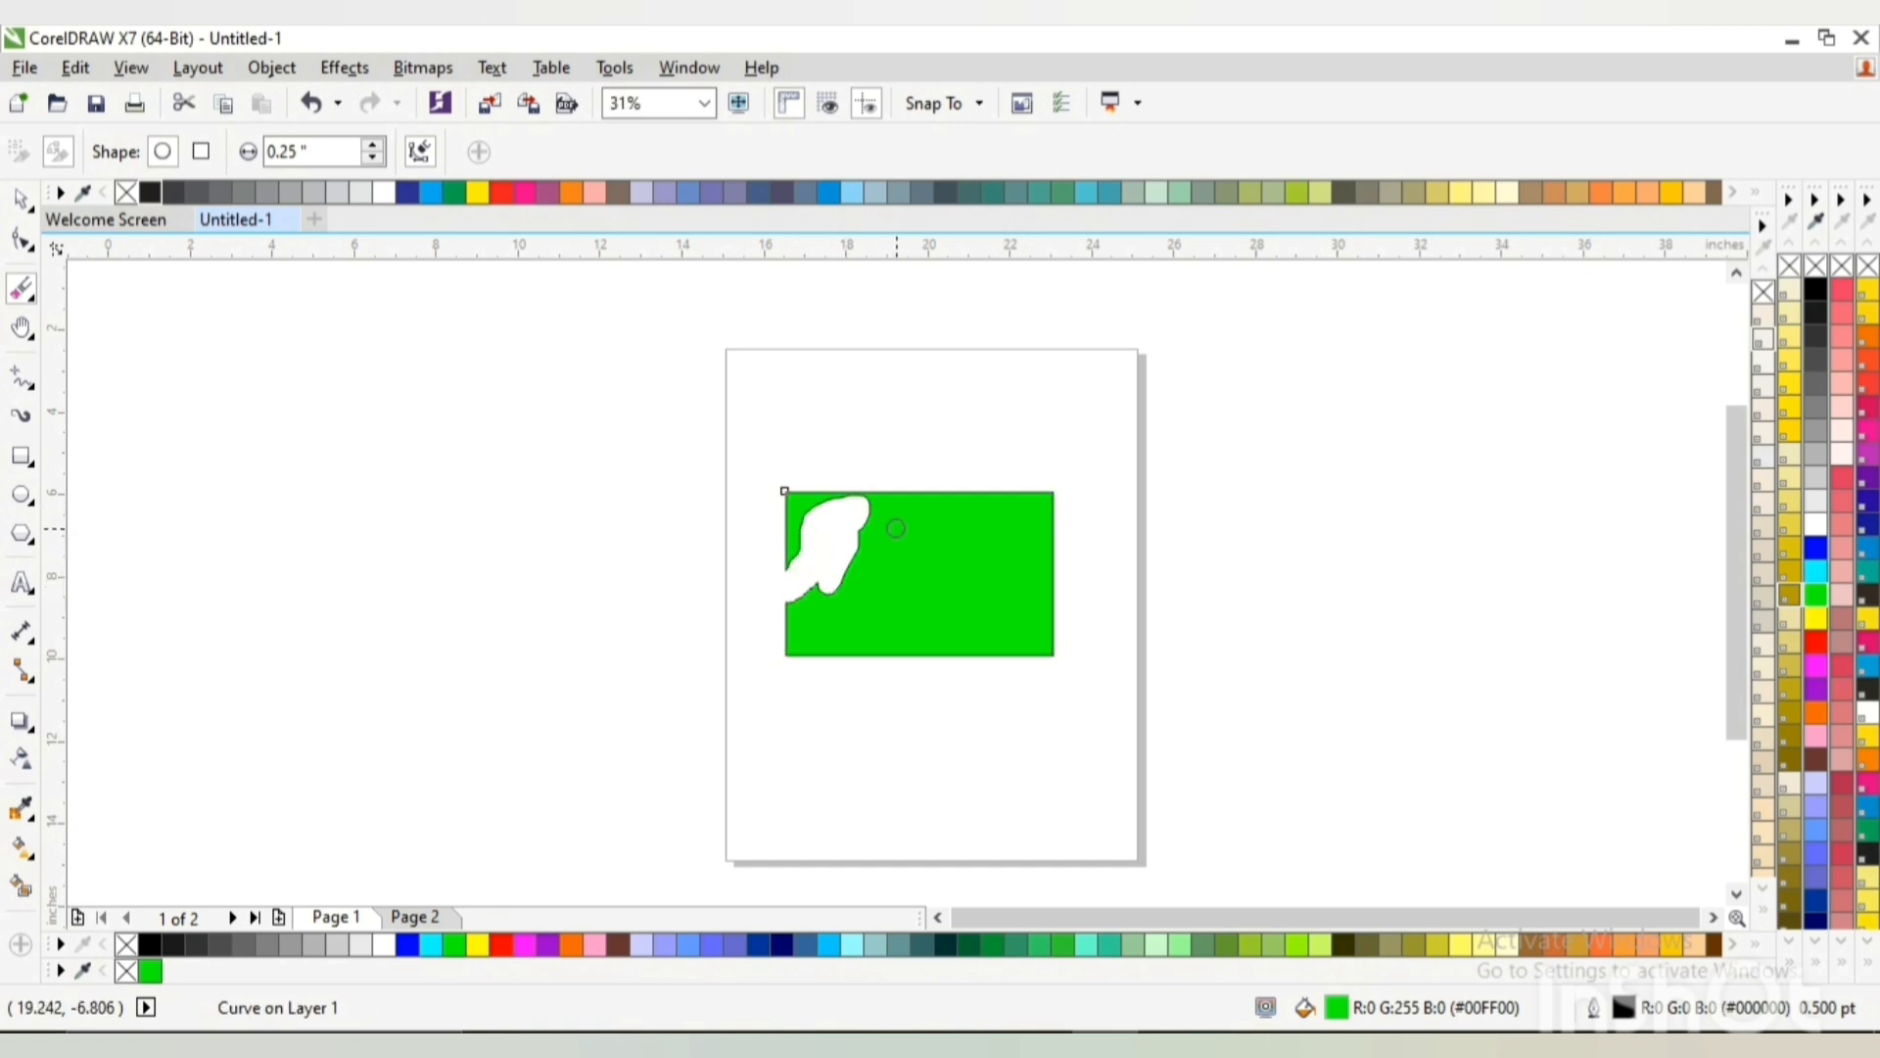
mouse_move(896, 529)
mouse_down()
mouse_move(918, 530)
mouse_move(839, 593)
mouse_move(873, 554)
mouse_up()
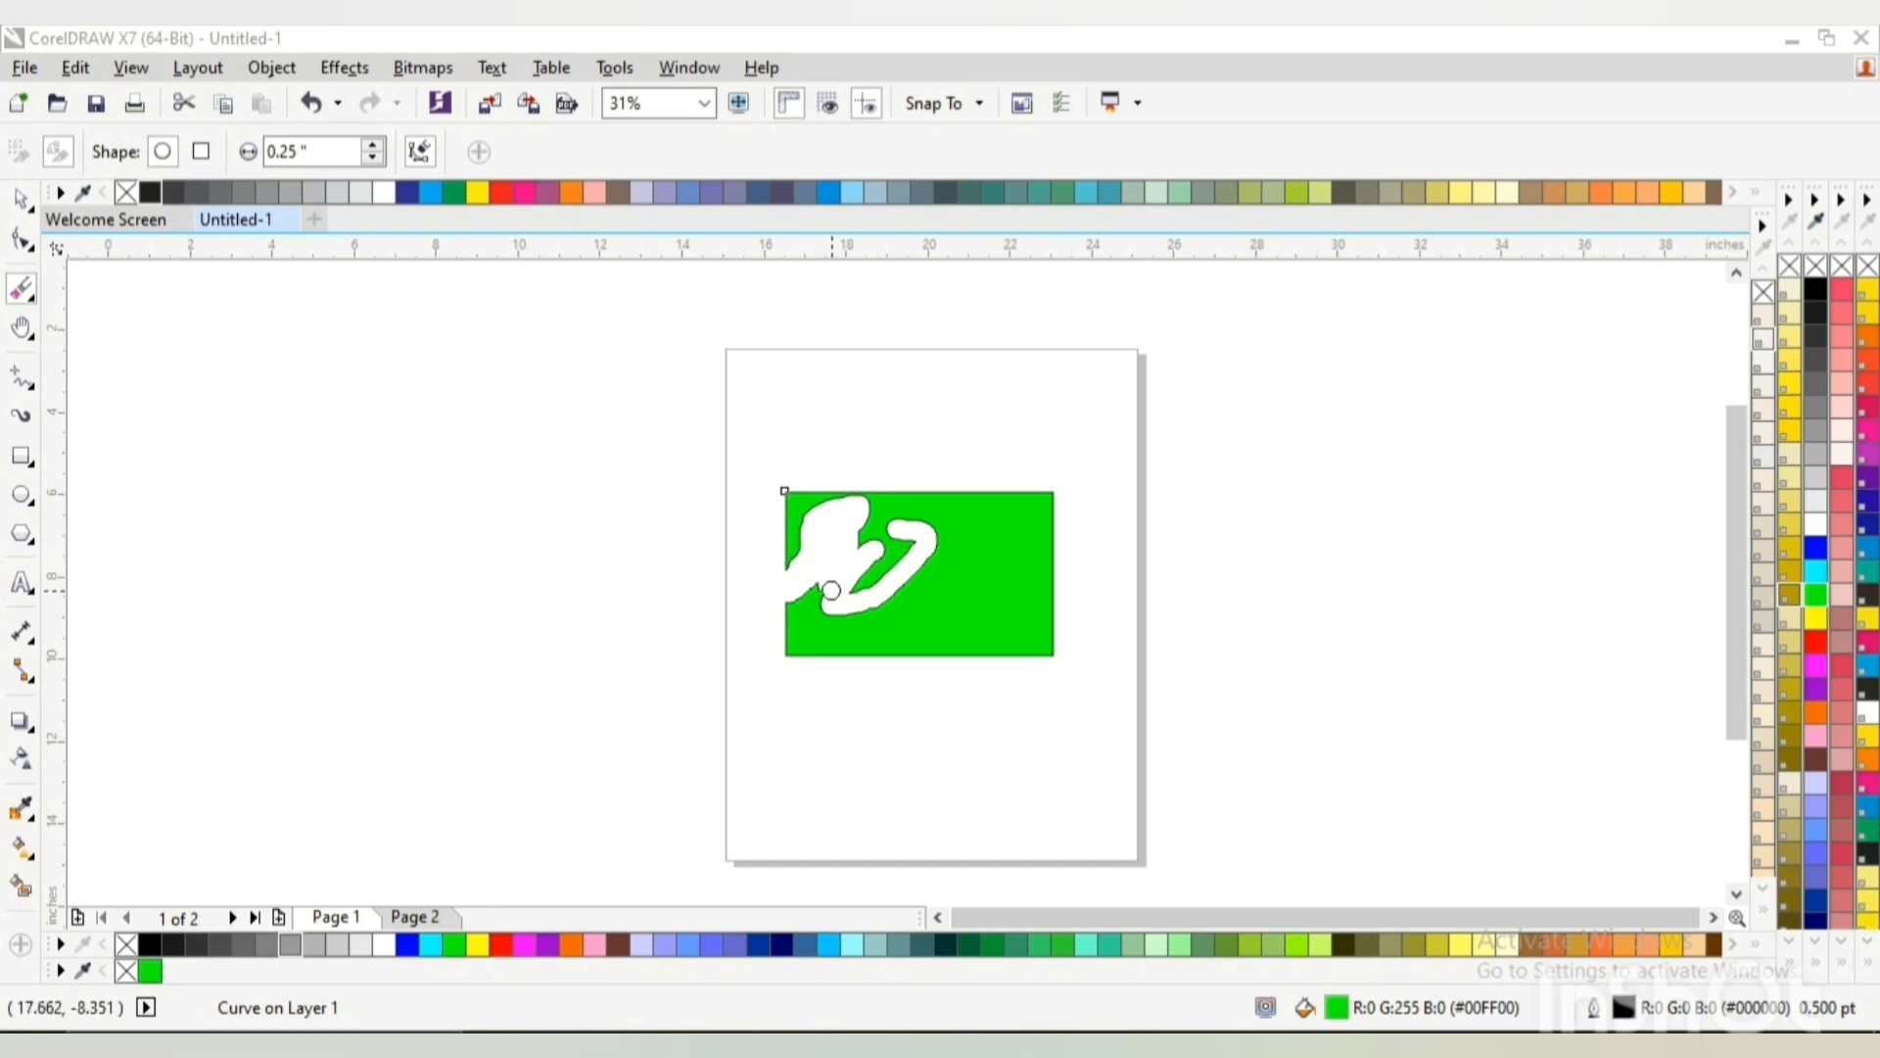
mouse_move(832, 589)
mouse_down()
mouse_move(907, 549)
mouse_move(808, 572)
mouse_move(904, 530)
mouse_move(832, 567)
mouse_move(886, 524)
mouse_move(875, 561)
mouse_up()
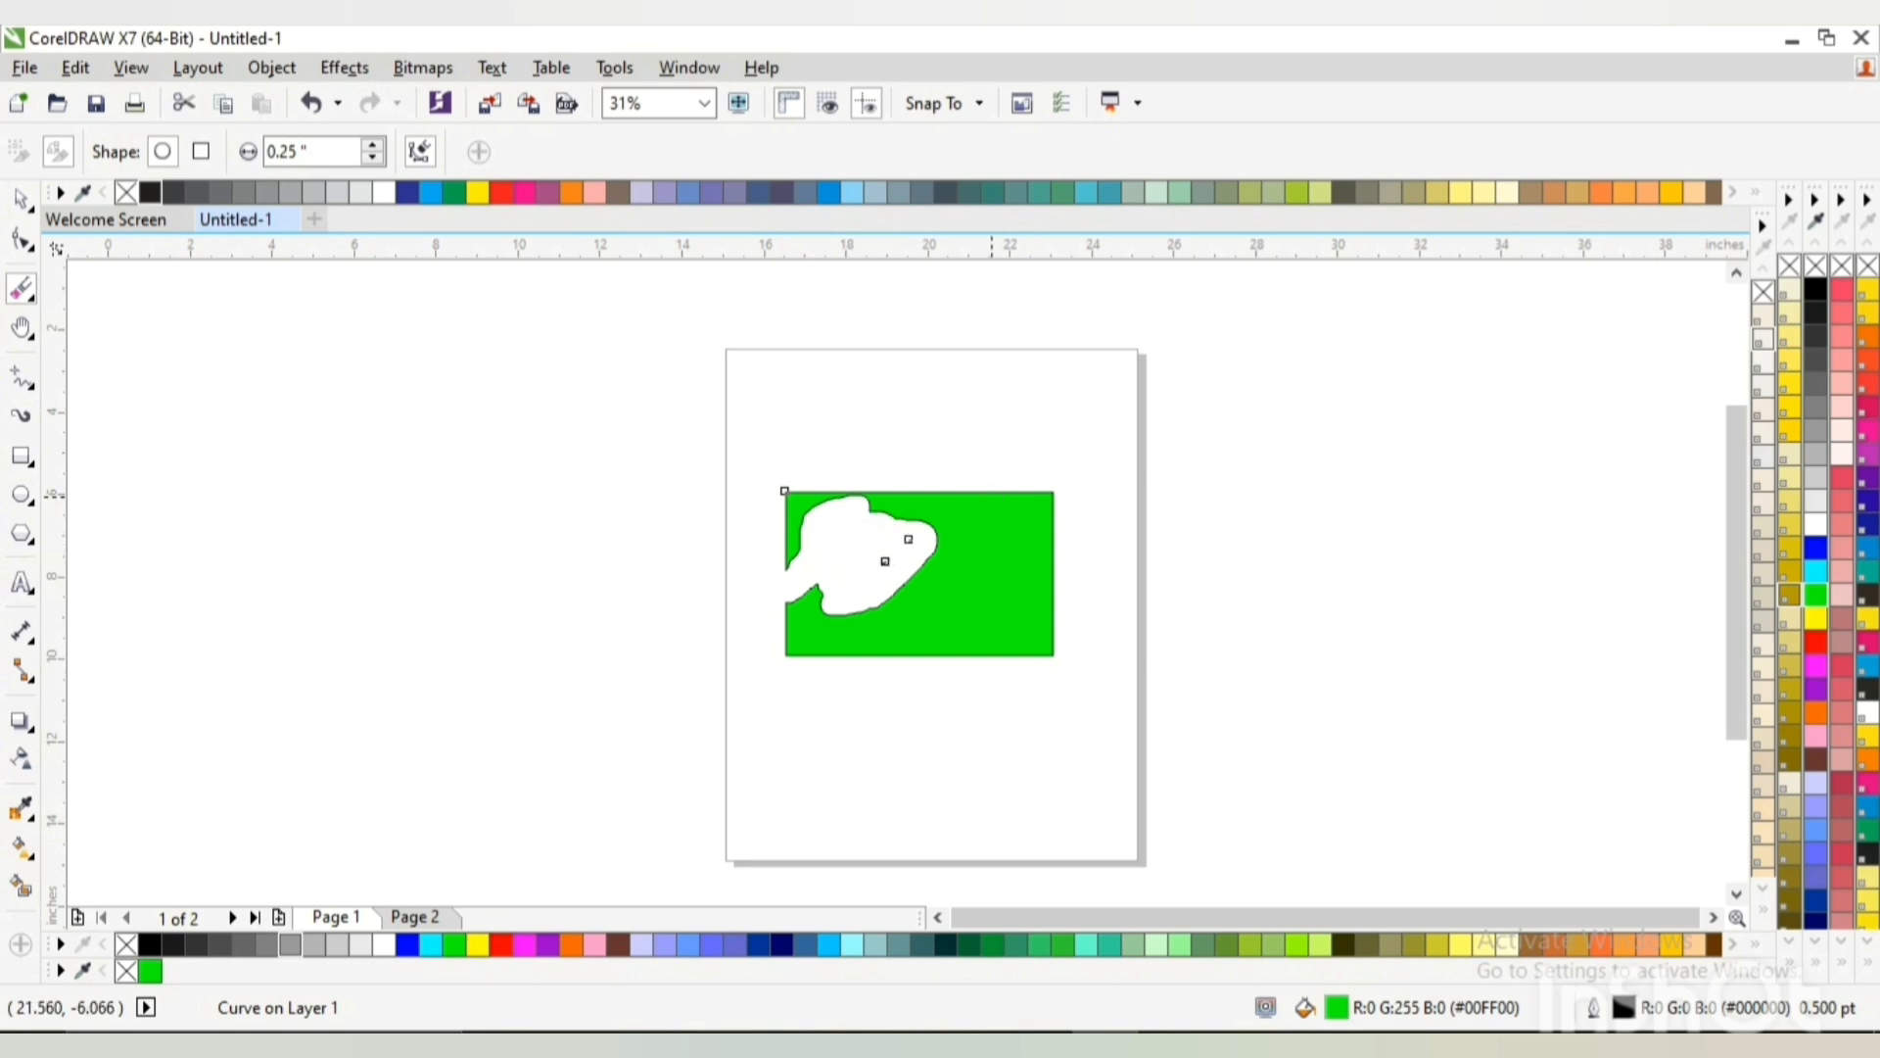
Erase two straight, slightly slanted strips from top to bottom through the right part of the green rectangle
click(991, 494)
click(980, 663)
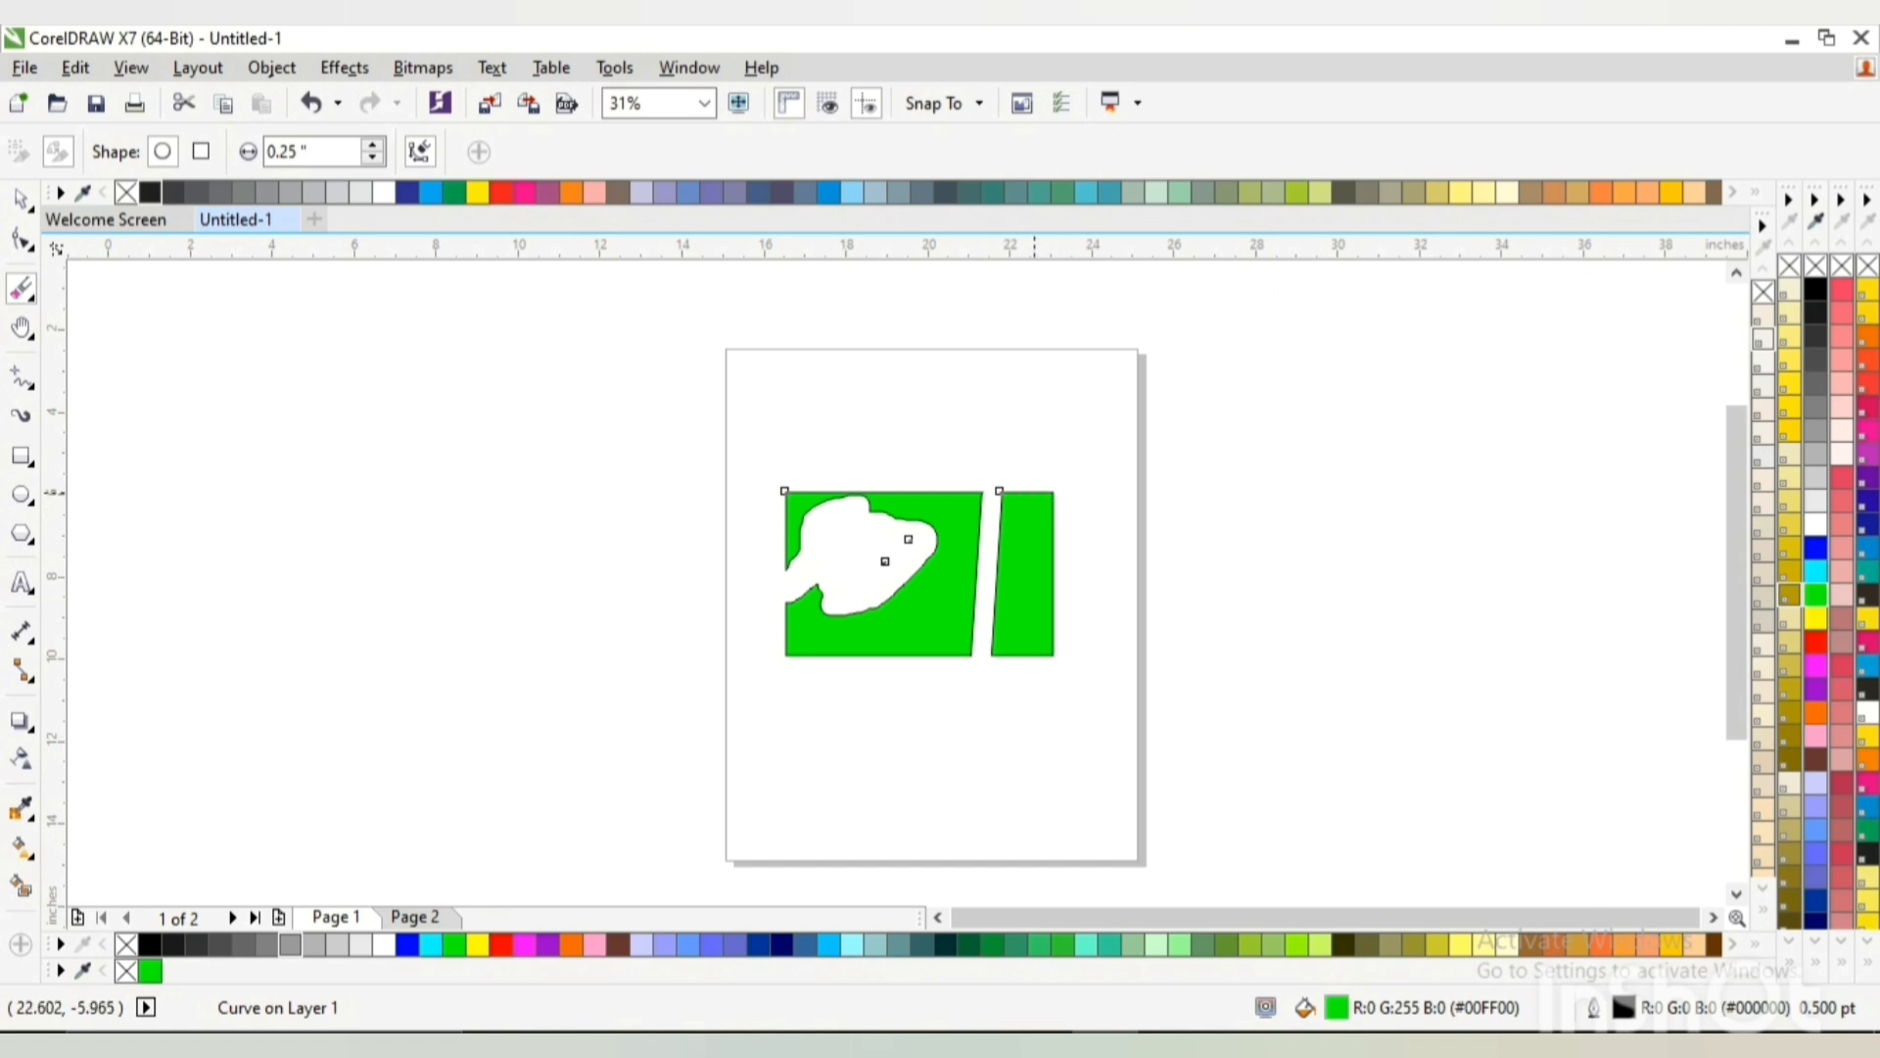
click(1022, 660)
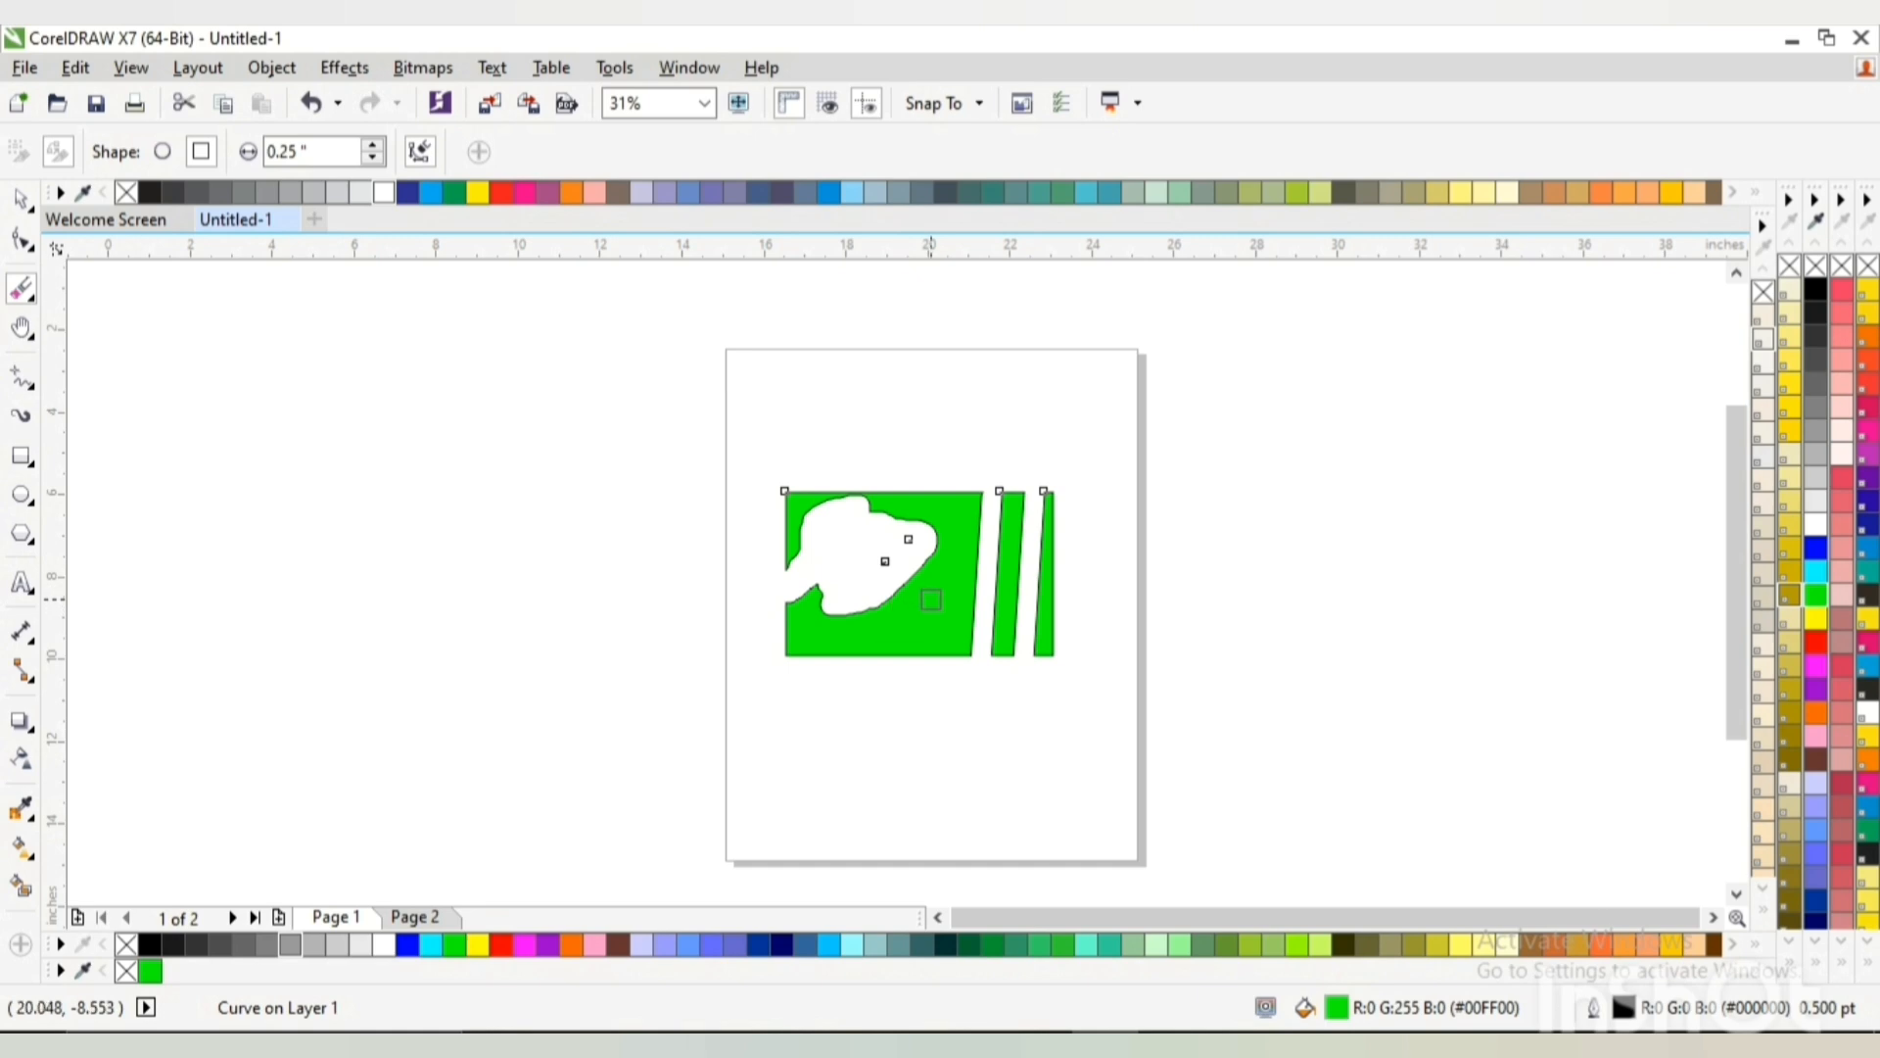
Erase a short curved patch near the green shape's lower middle with a square nib, and set the eraser back to the round nib
drag(933, 599, 897, 638)
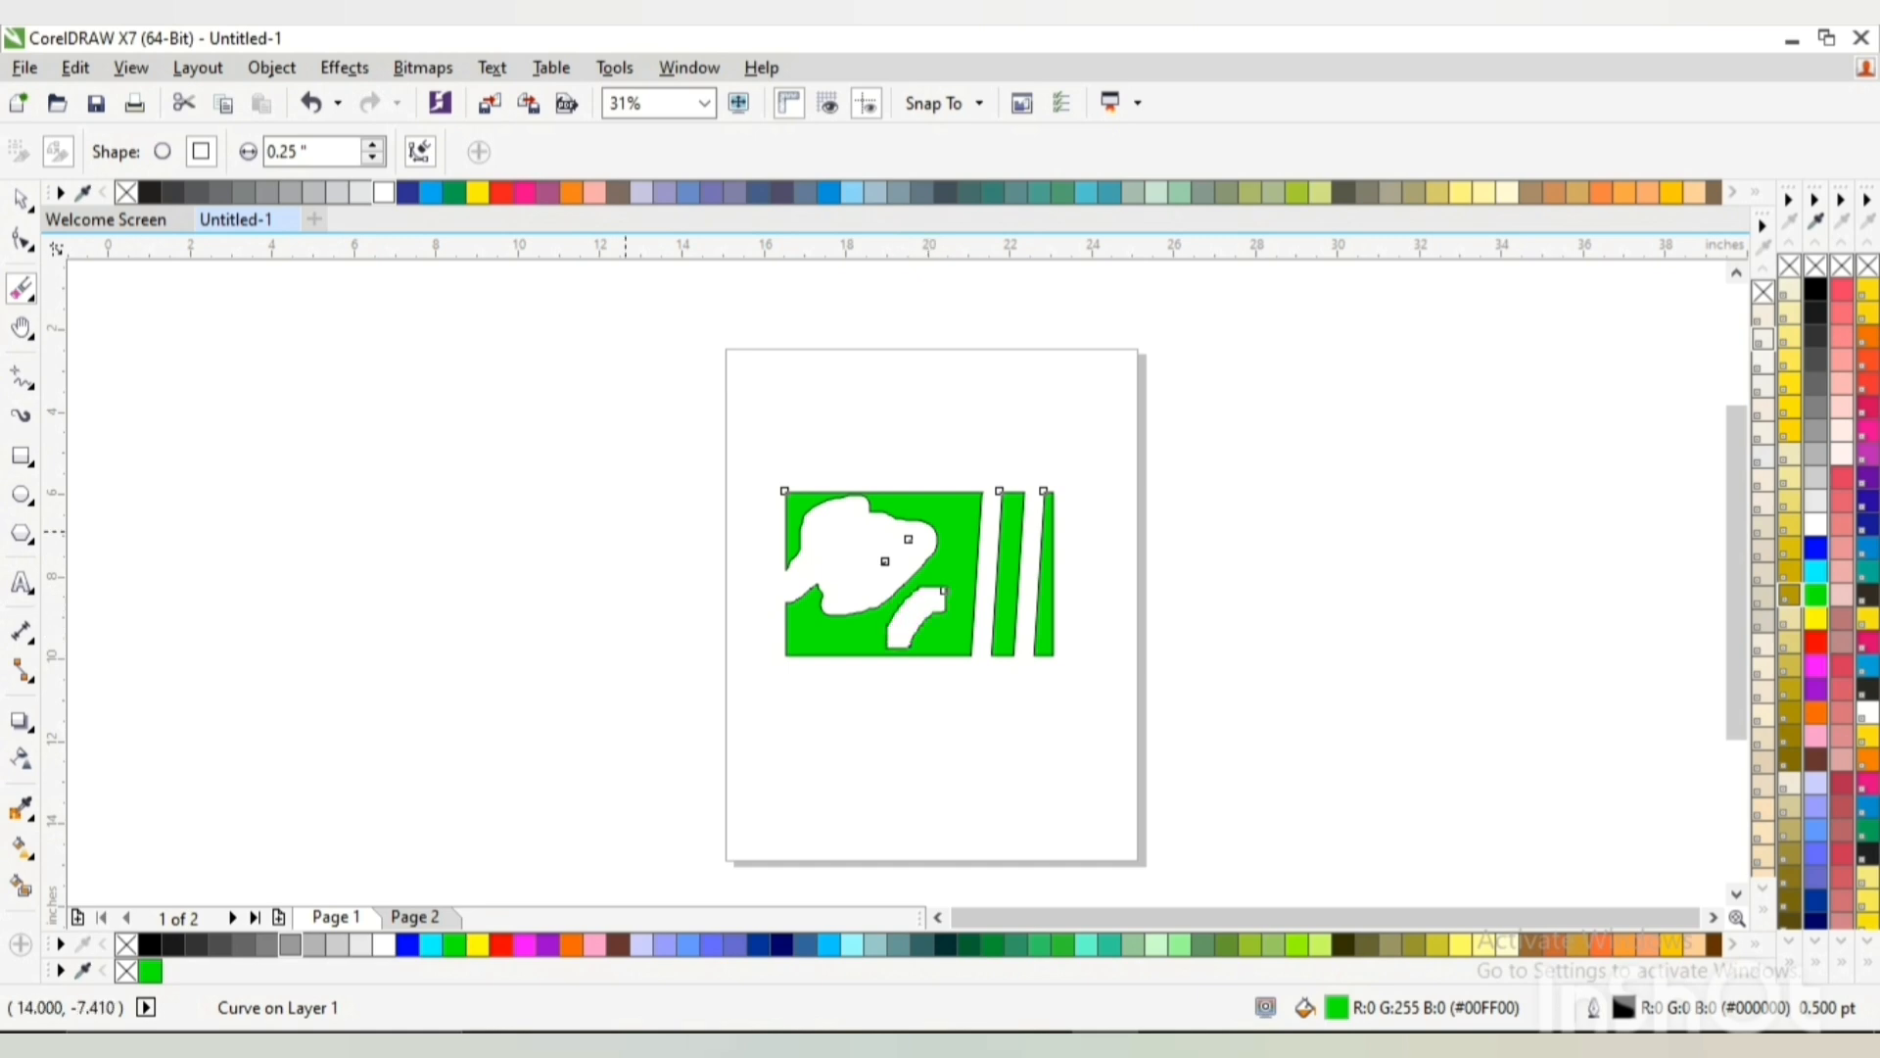
click(162, 151)
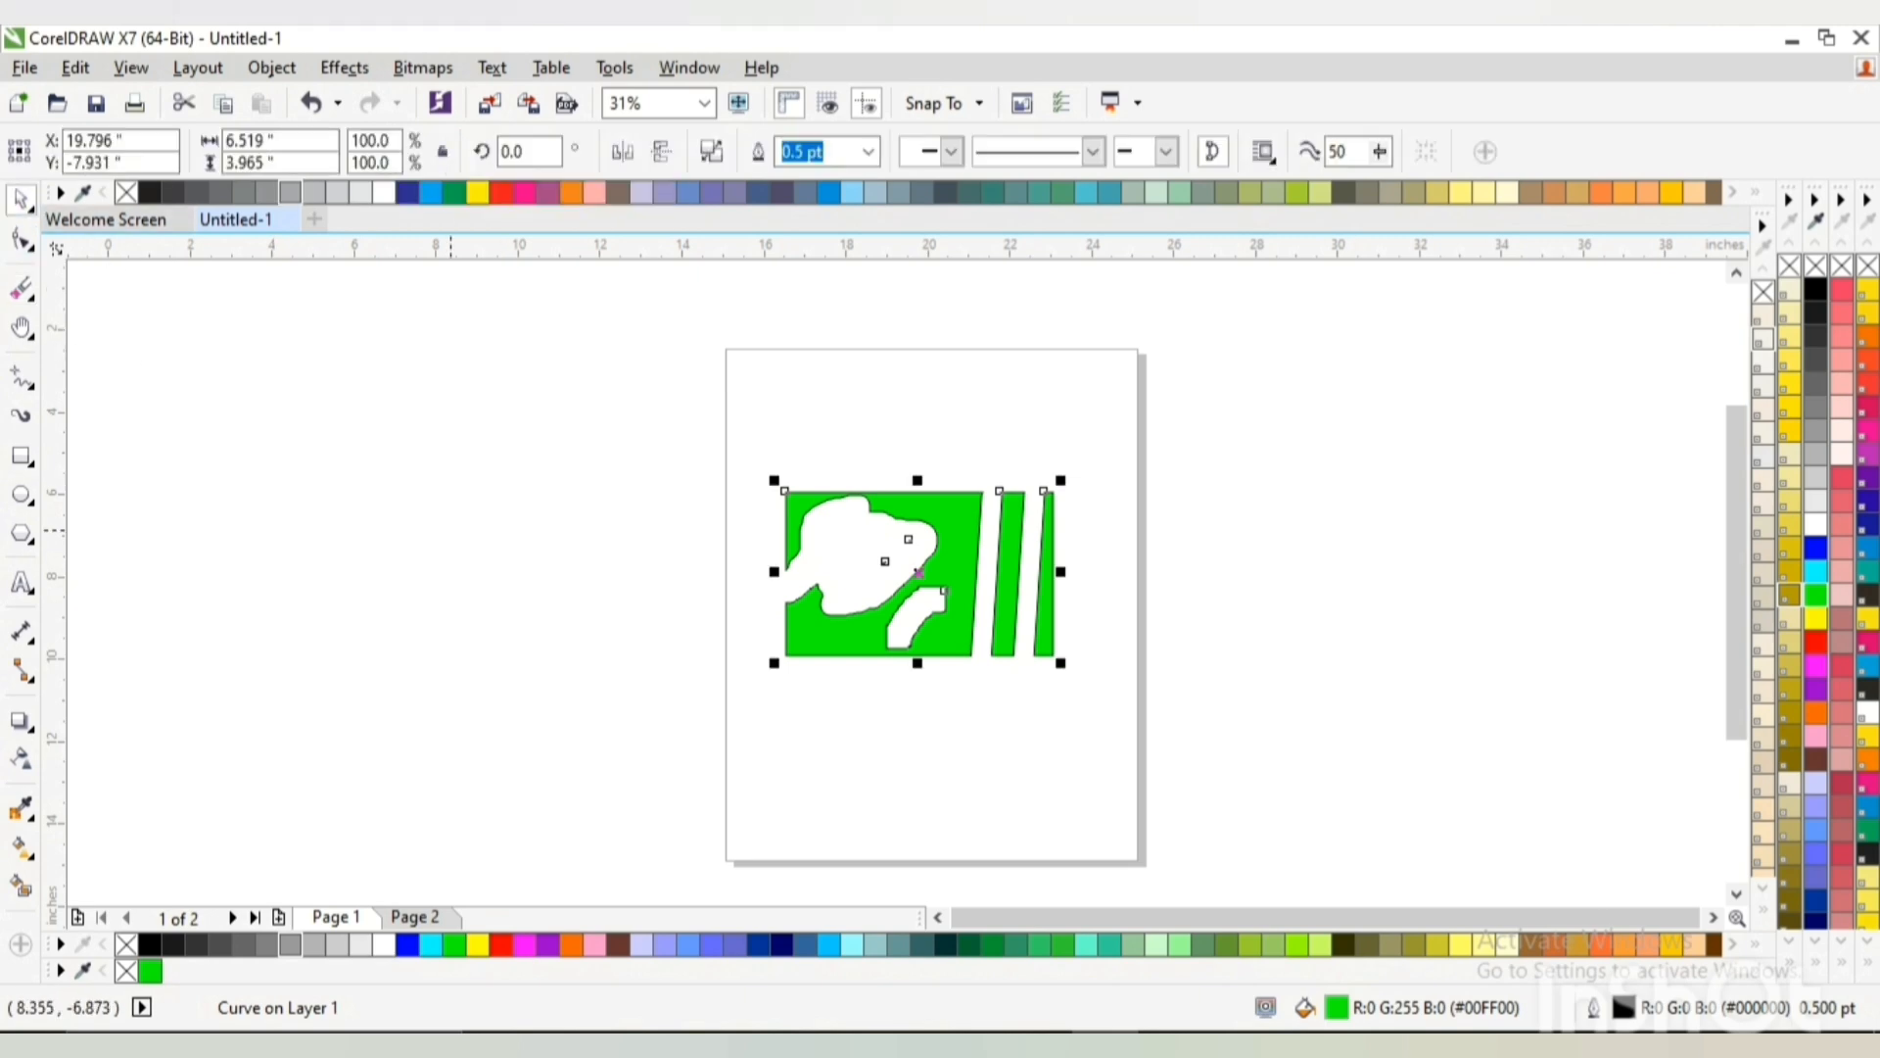
key(space)
click(21, 327)
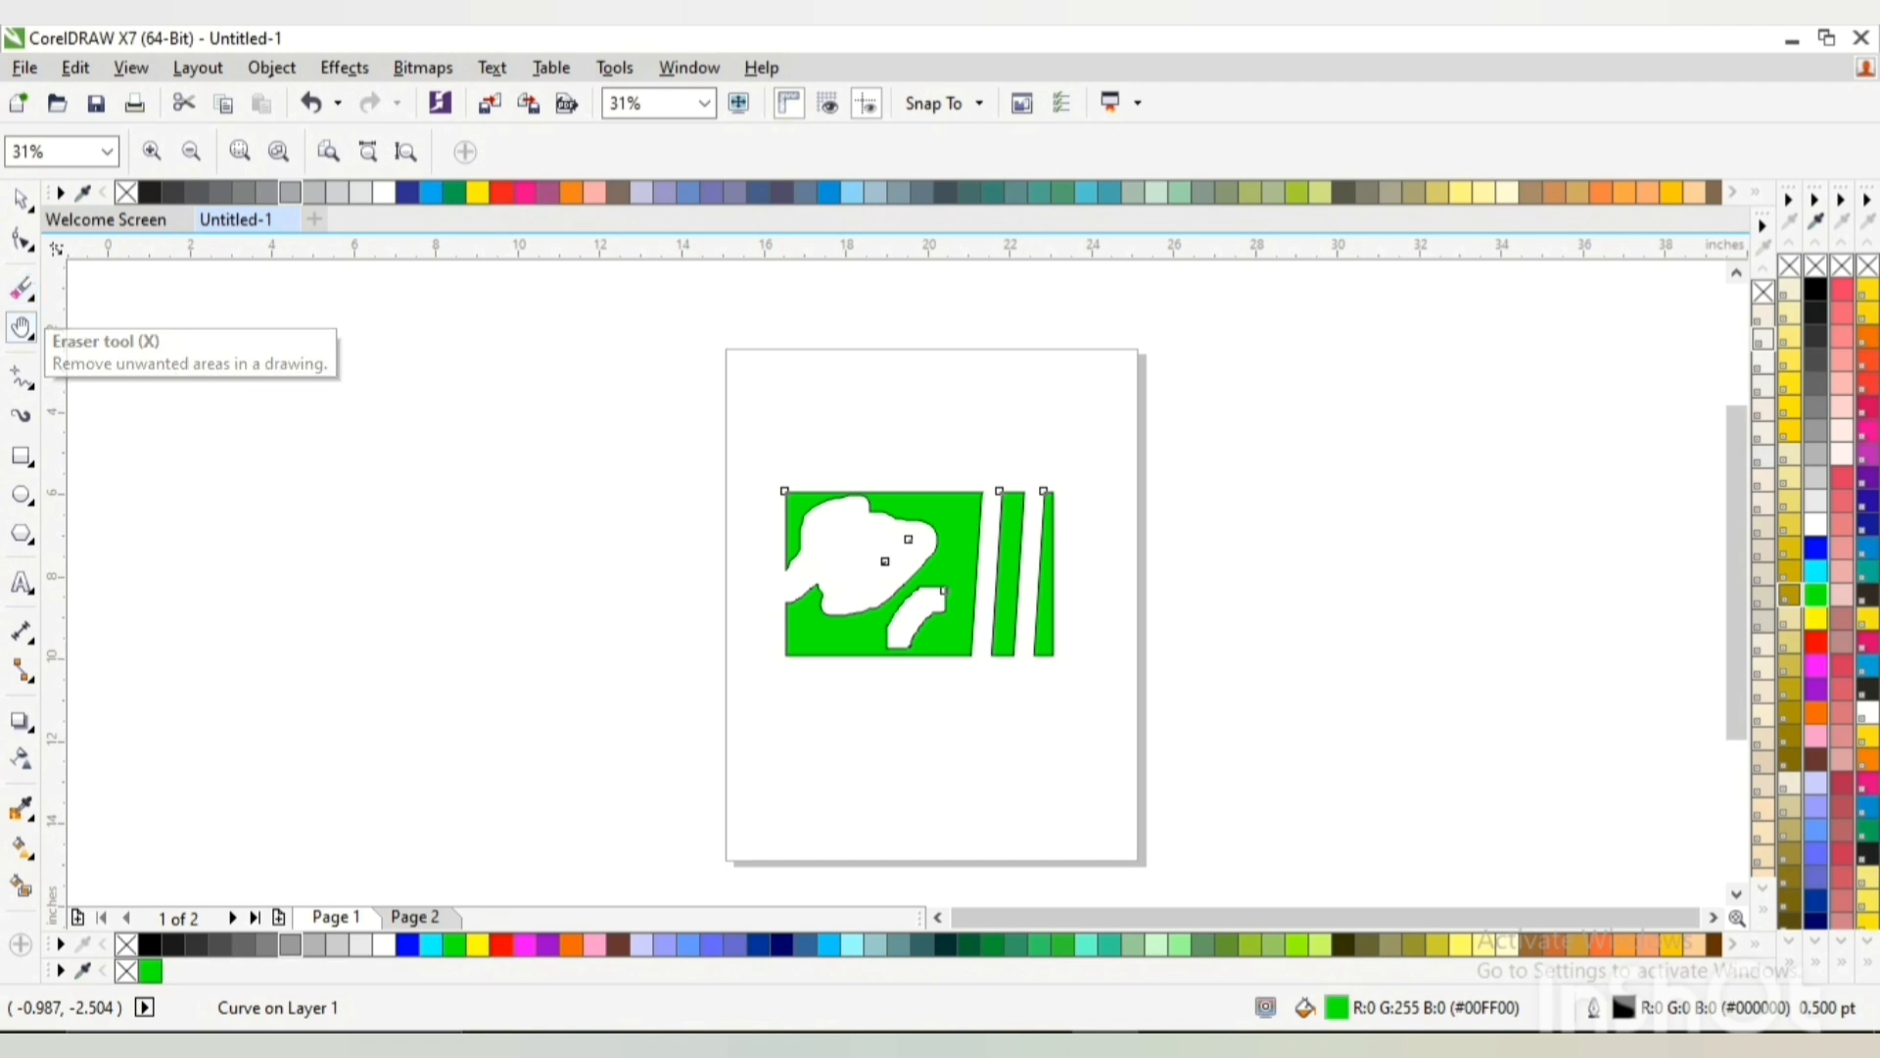
Undo the eraser cuts made in the green rectangle
click(22, 199)
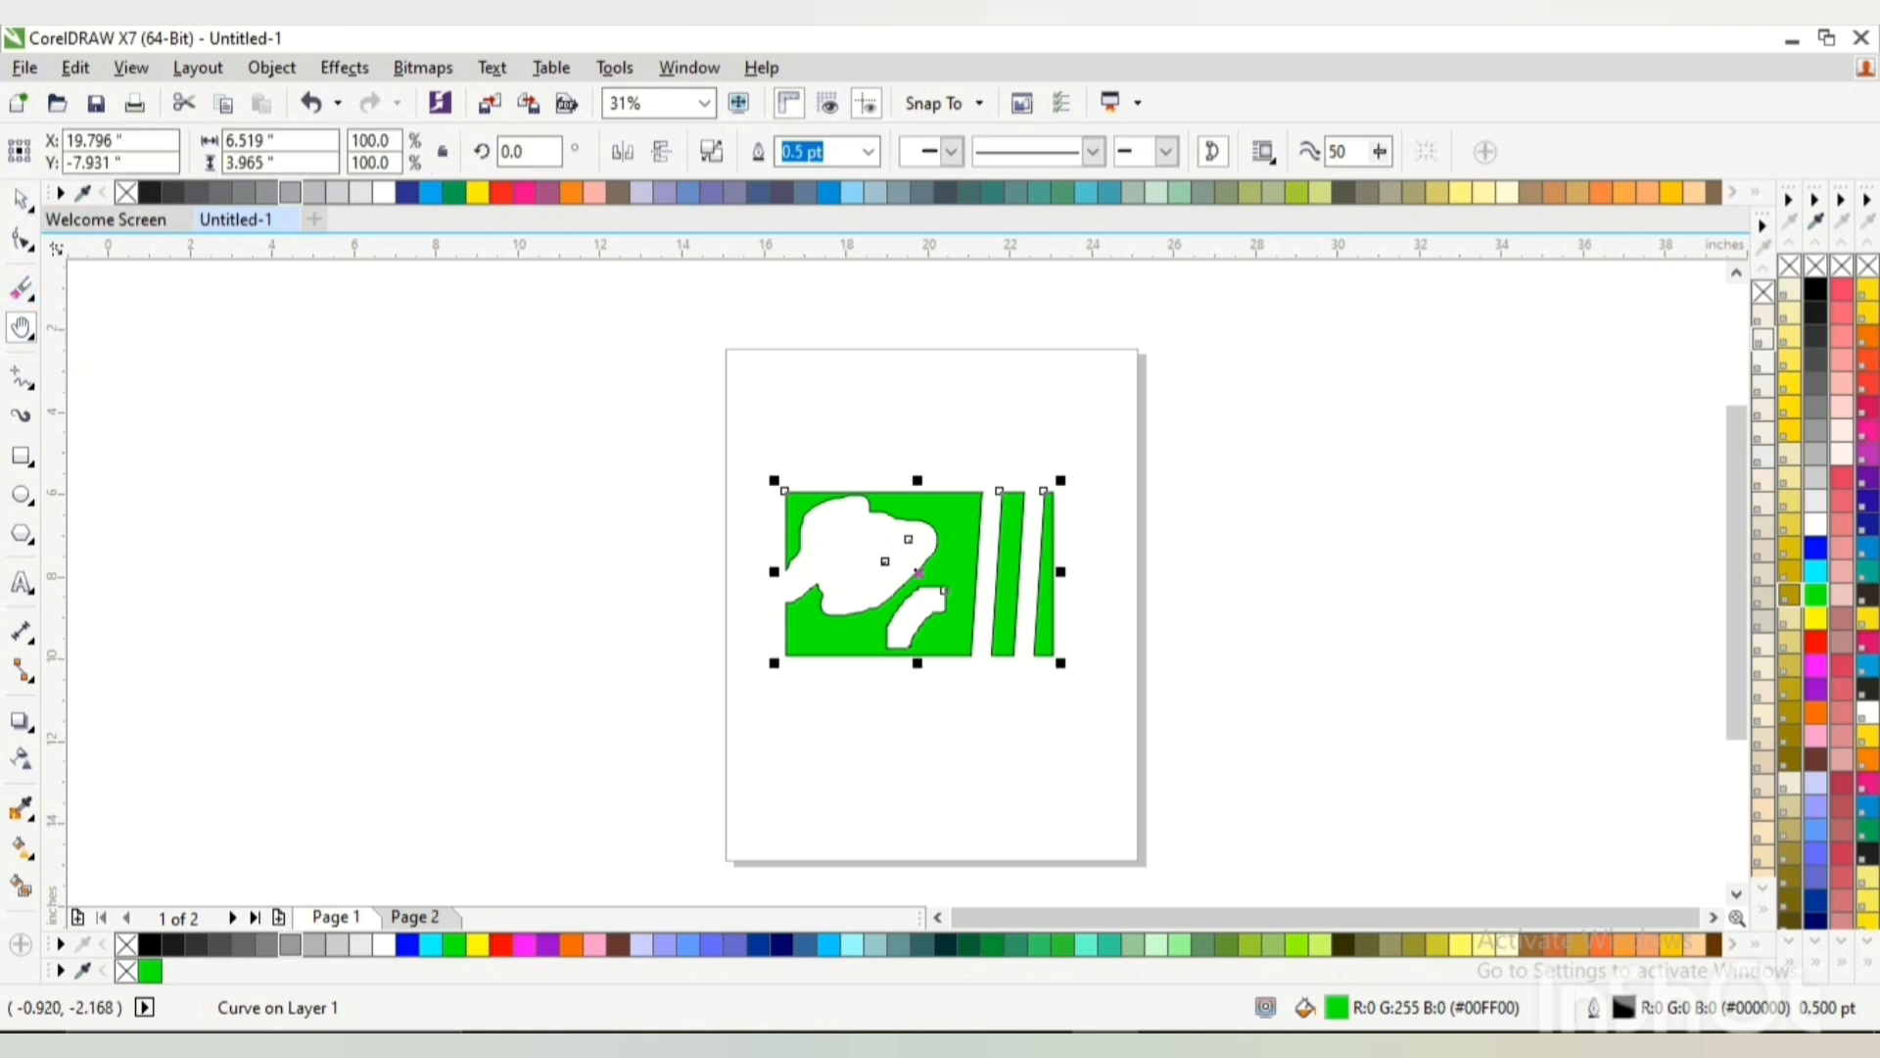
key(ctrl+z)
Sketch a figure 2 about 1.7 inches wide on the green rectangle and a V-like curve about 2.7 inches wide above it with the Freehand tool
click(22, 377)
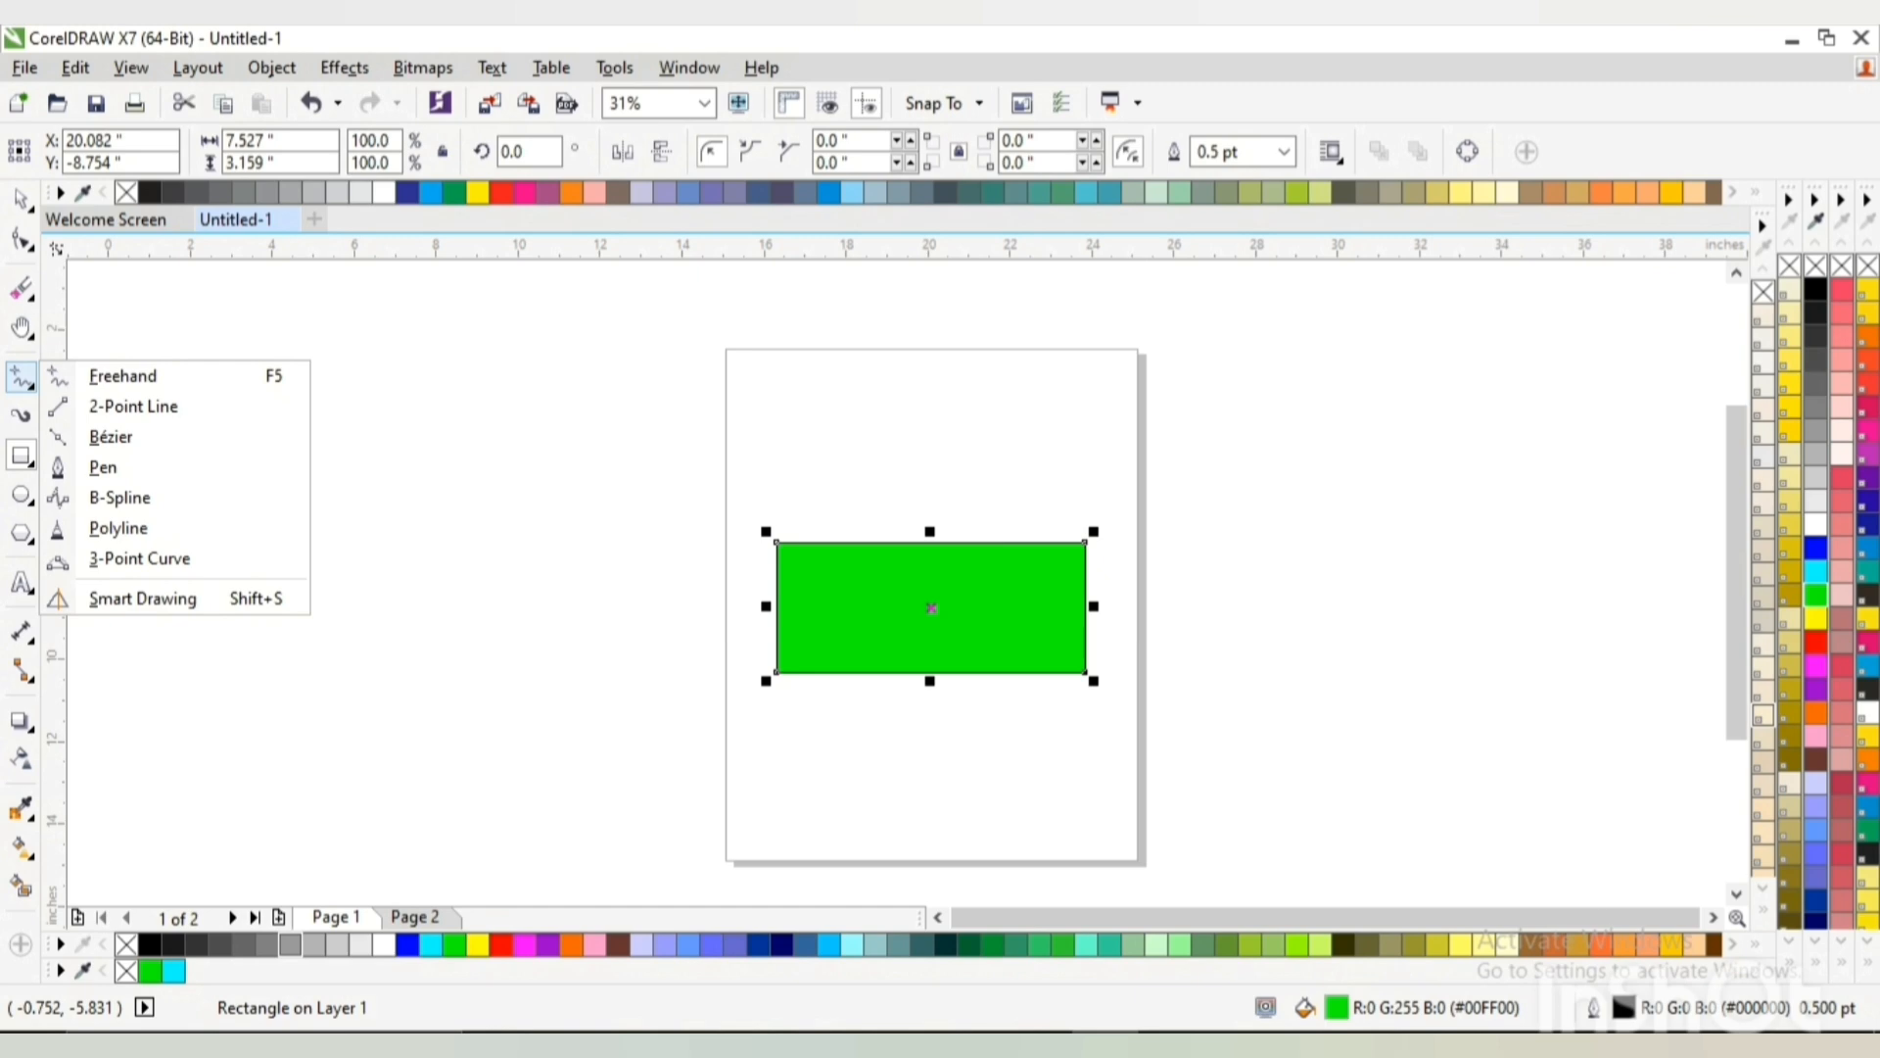
click(122, 375)
mouse_move(865, 573)
mouse_down()
mouse_move(896, 623)
mouse_move(939, 621)
mouse_up()
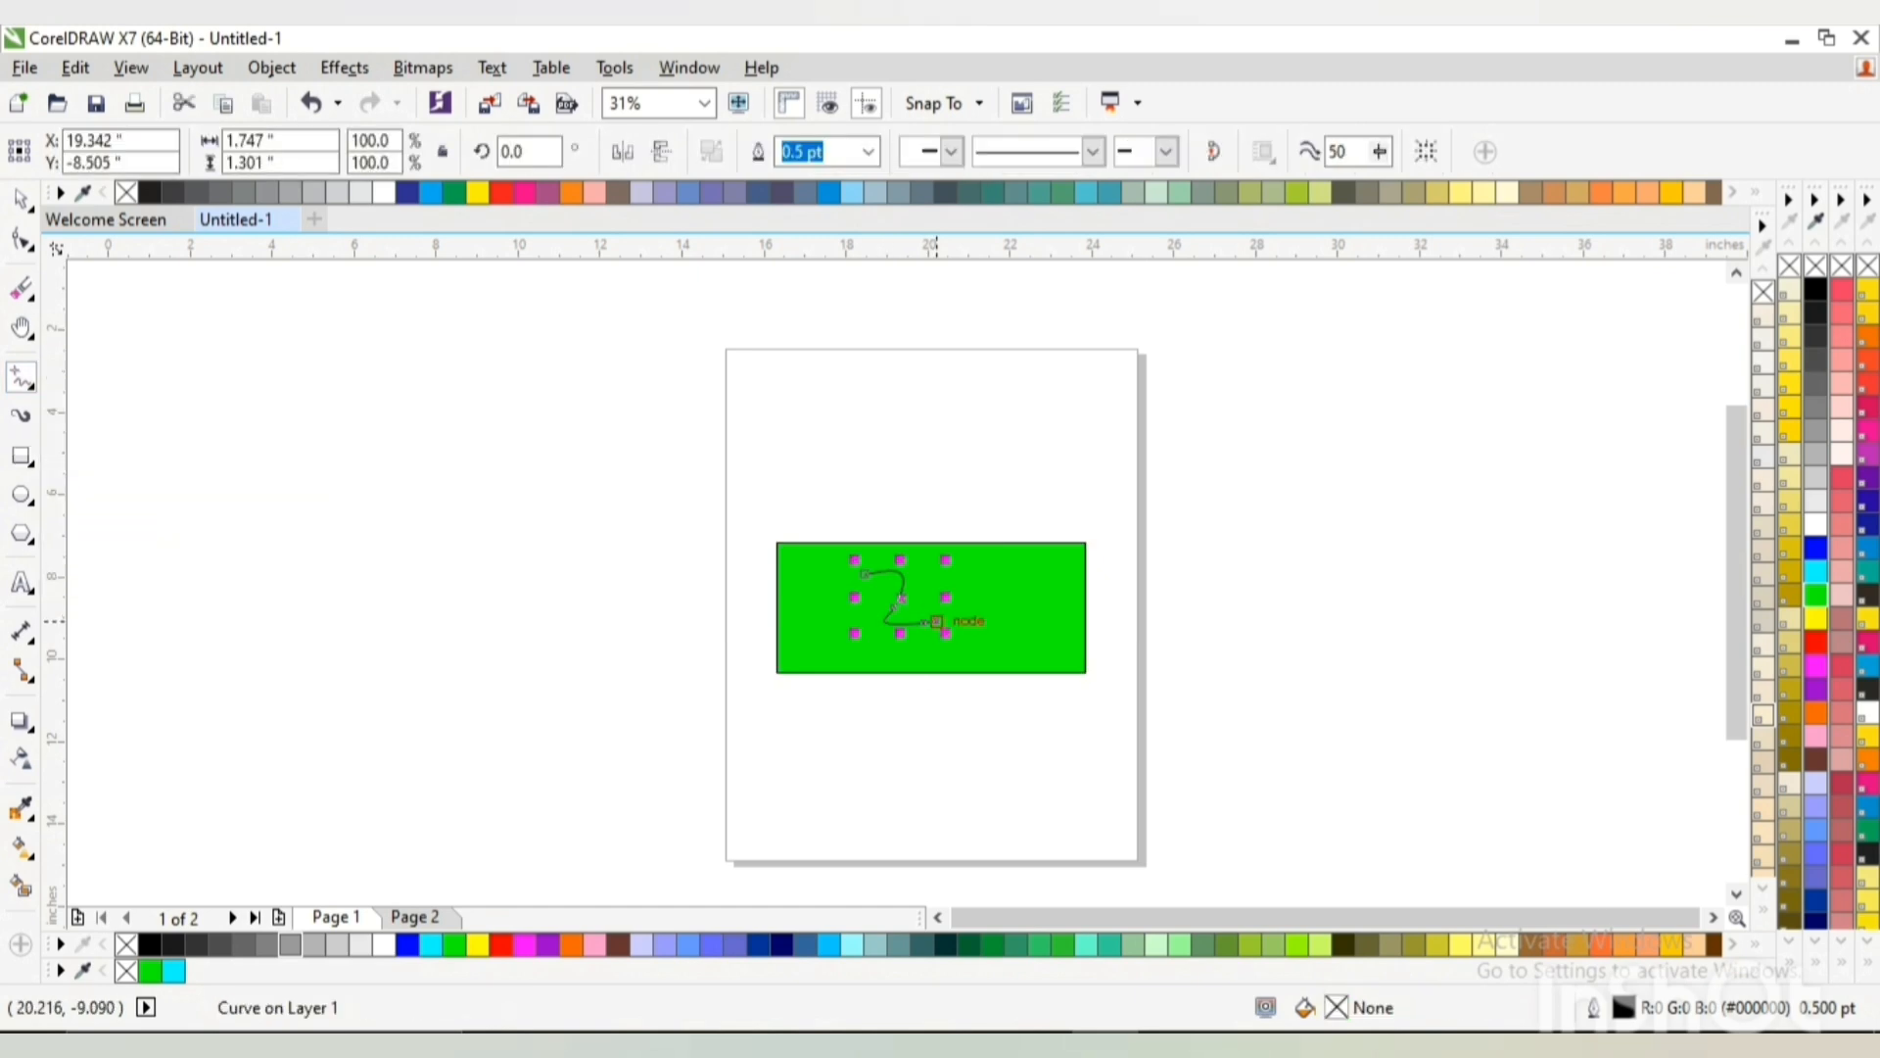
mouse_move(872, 452)
mouse_down()
mouse_move(949, 489)
mouse_move(948, 463)
mouse_move(985, 485)
mouse_up()
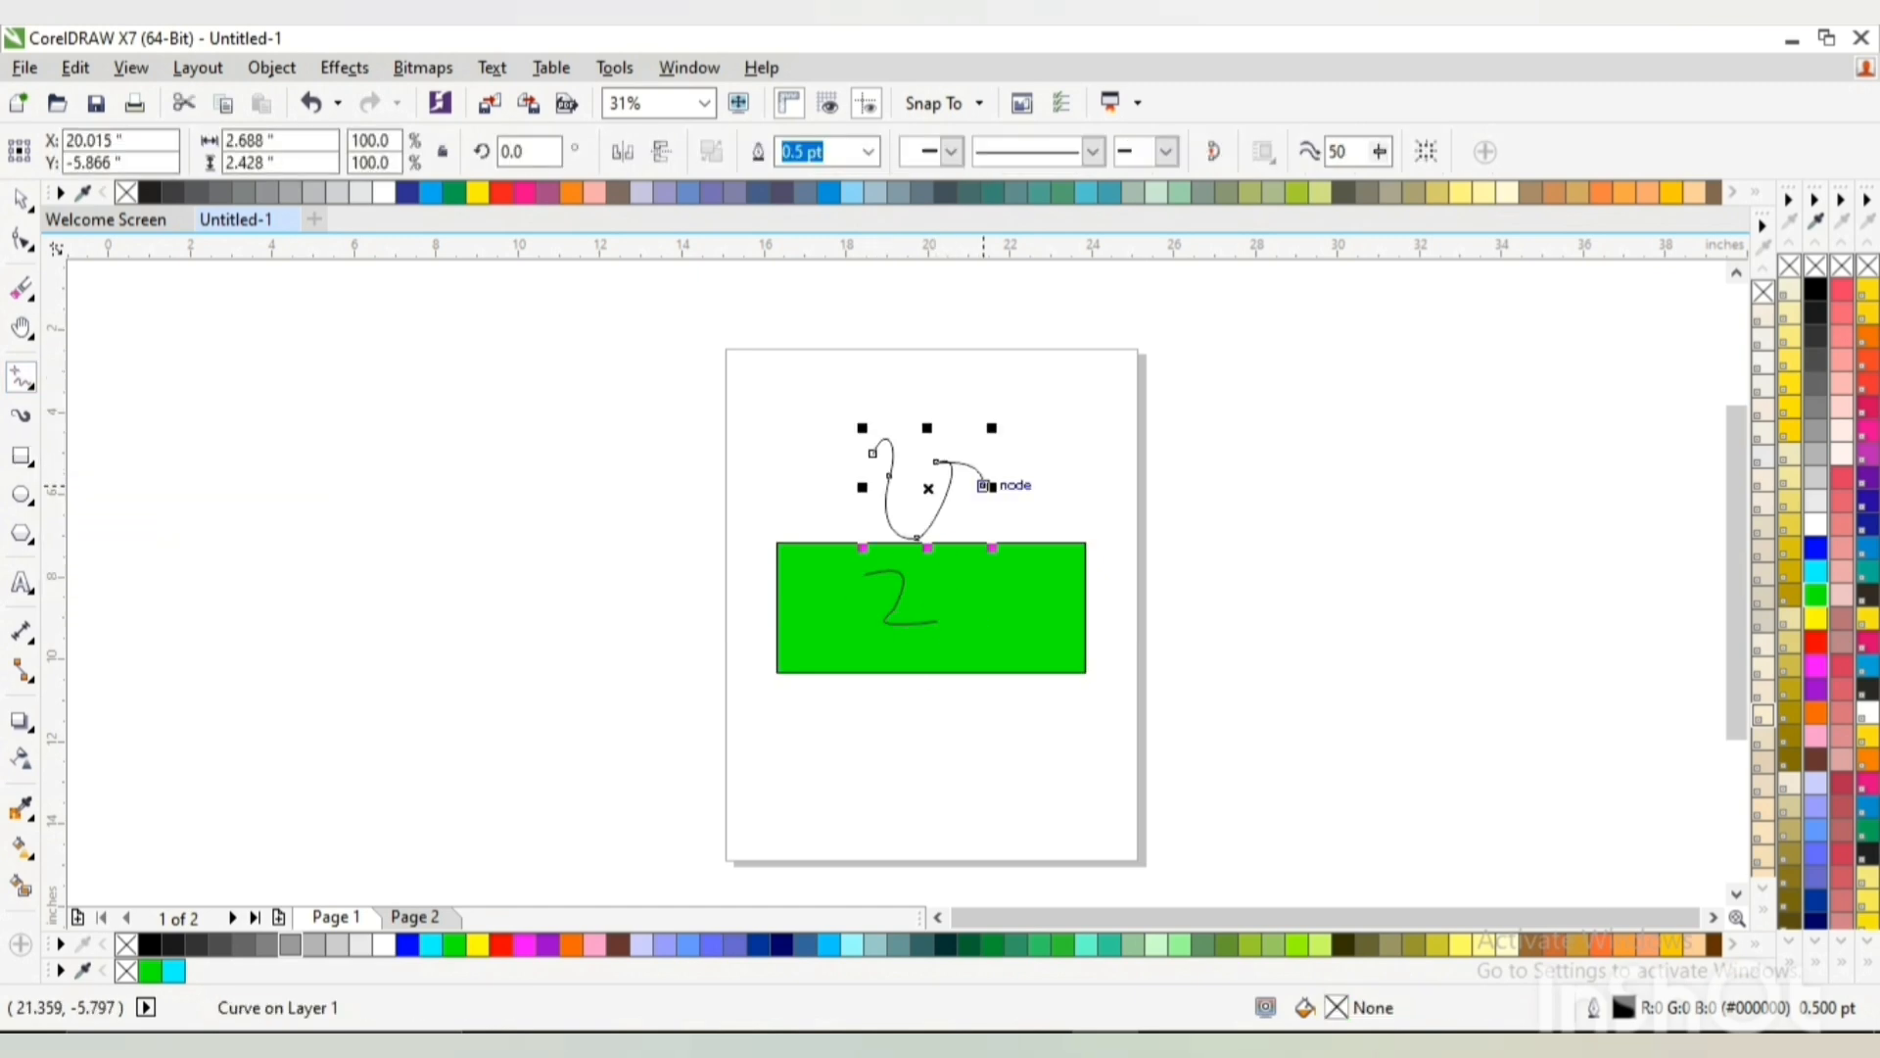
Draw two irregular freehand outlines to the left of the page, about 4.4 by 6.2 inches and about 3.8 by 5.2 inches
mouse_move(676, 526)
mouse_down()
mouse_move(712, 643)
mouse_move(643, 674)
mouse_move(609, 589)
mouse_move(549, 615)
mouse_move(570, 514)
mouse_move(594, 511)
mouse_move(614, 455)
mouse_move(677, 525)
mouse_up()
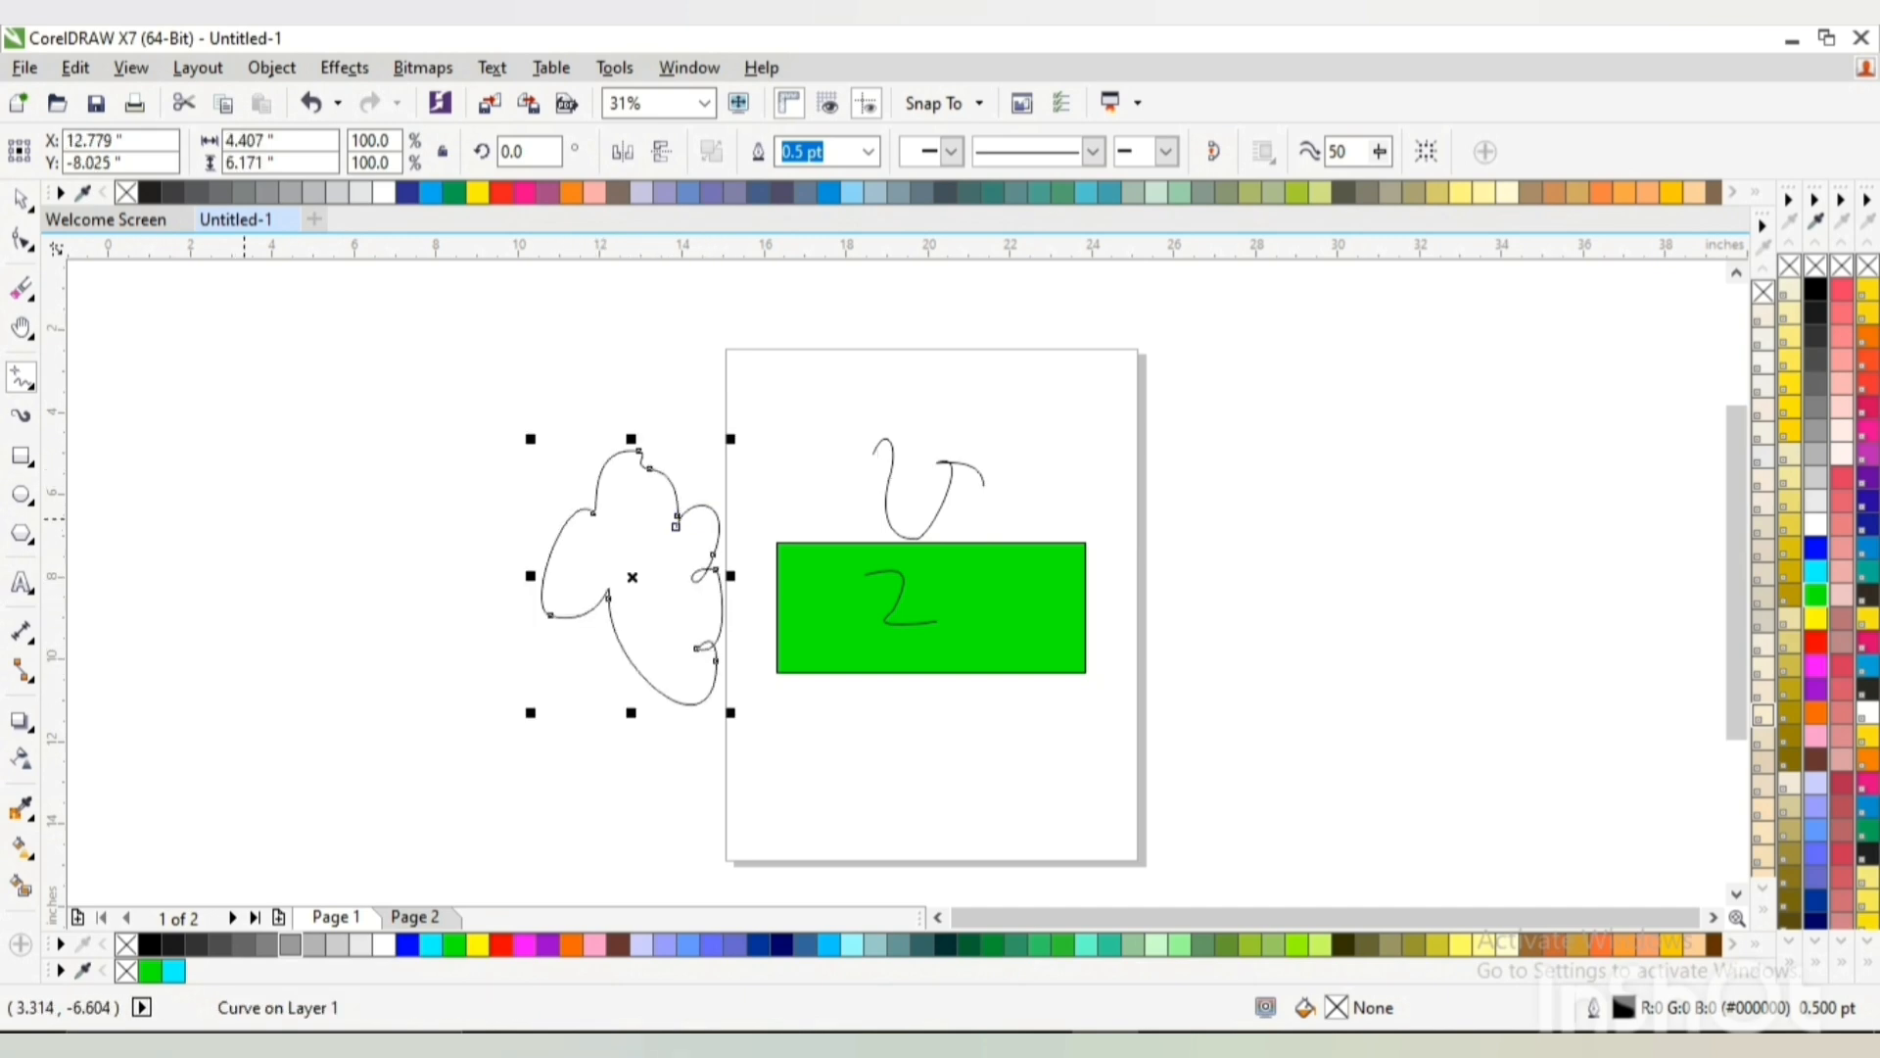
mouse_move(244, 519)
mouse_down()
mouse_move(194, 553)
mouse_move(243, 576)
mouse_move(230, 666)
mouse_move(277, 595)
mouse_move(299, 624)
mouse_move(341, 472)
mouse_move(313, 455)
mouse_move(257, 474)
mouse_move(227, 527)
mouse_up()
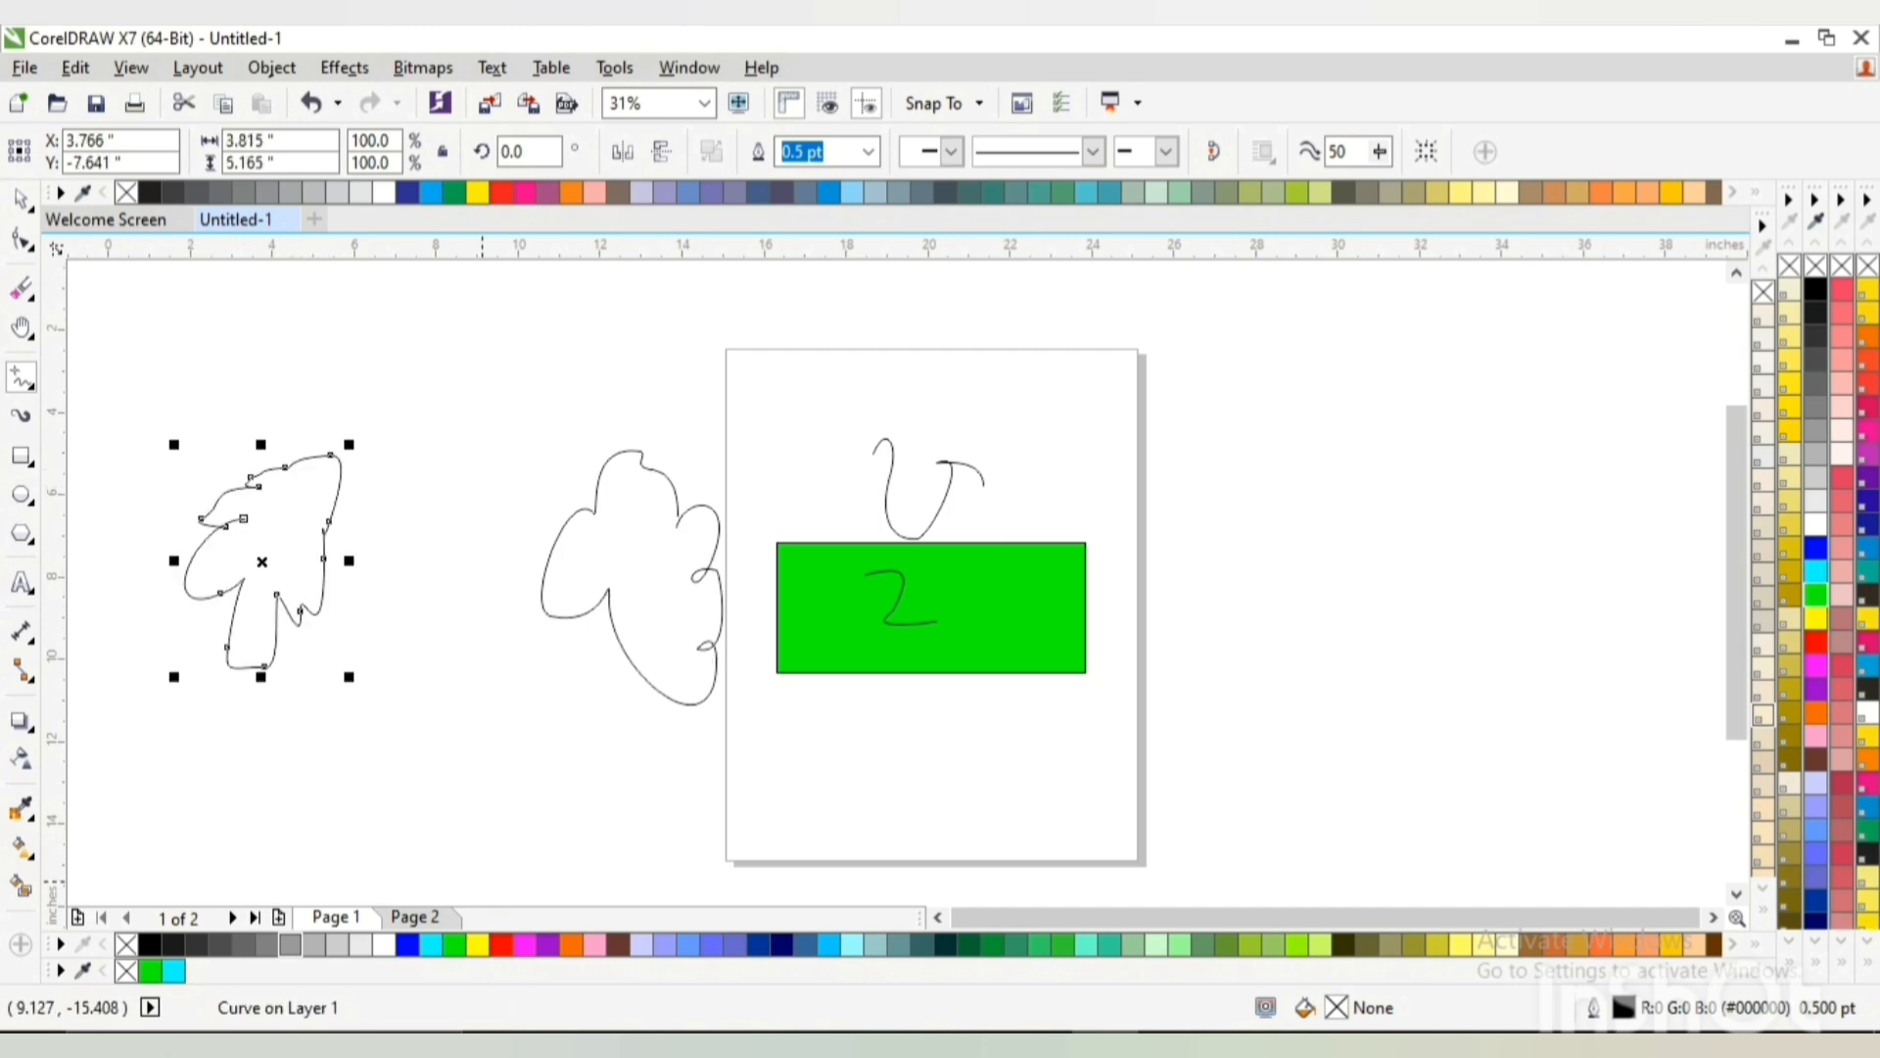
click(298, 564)
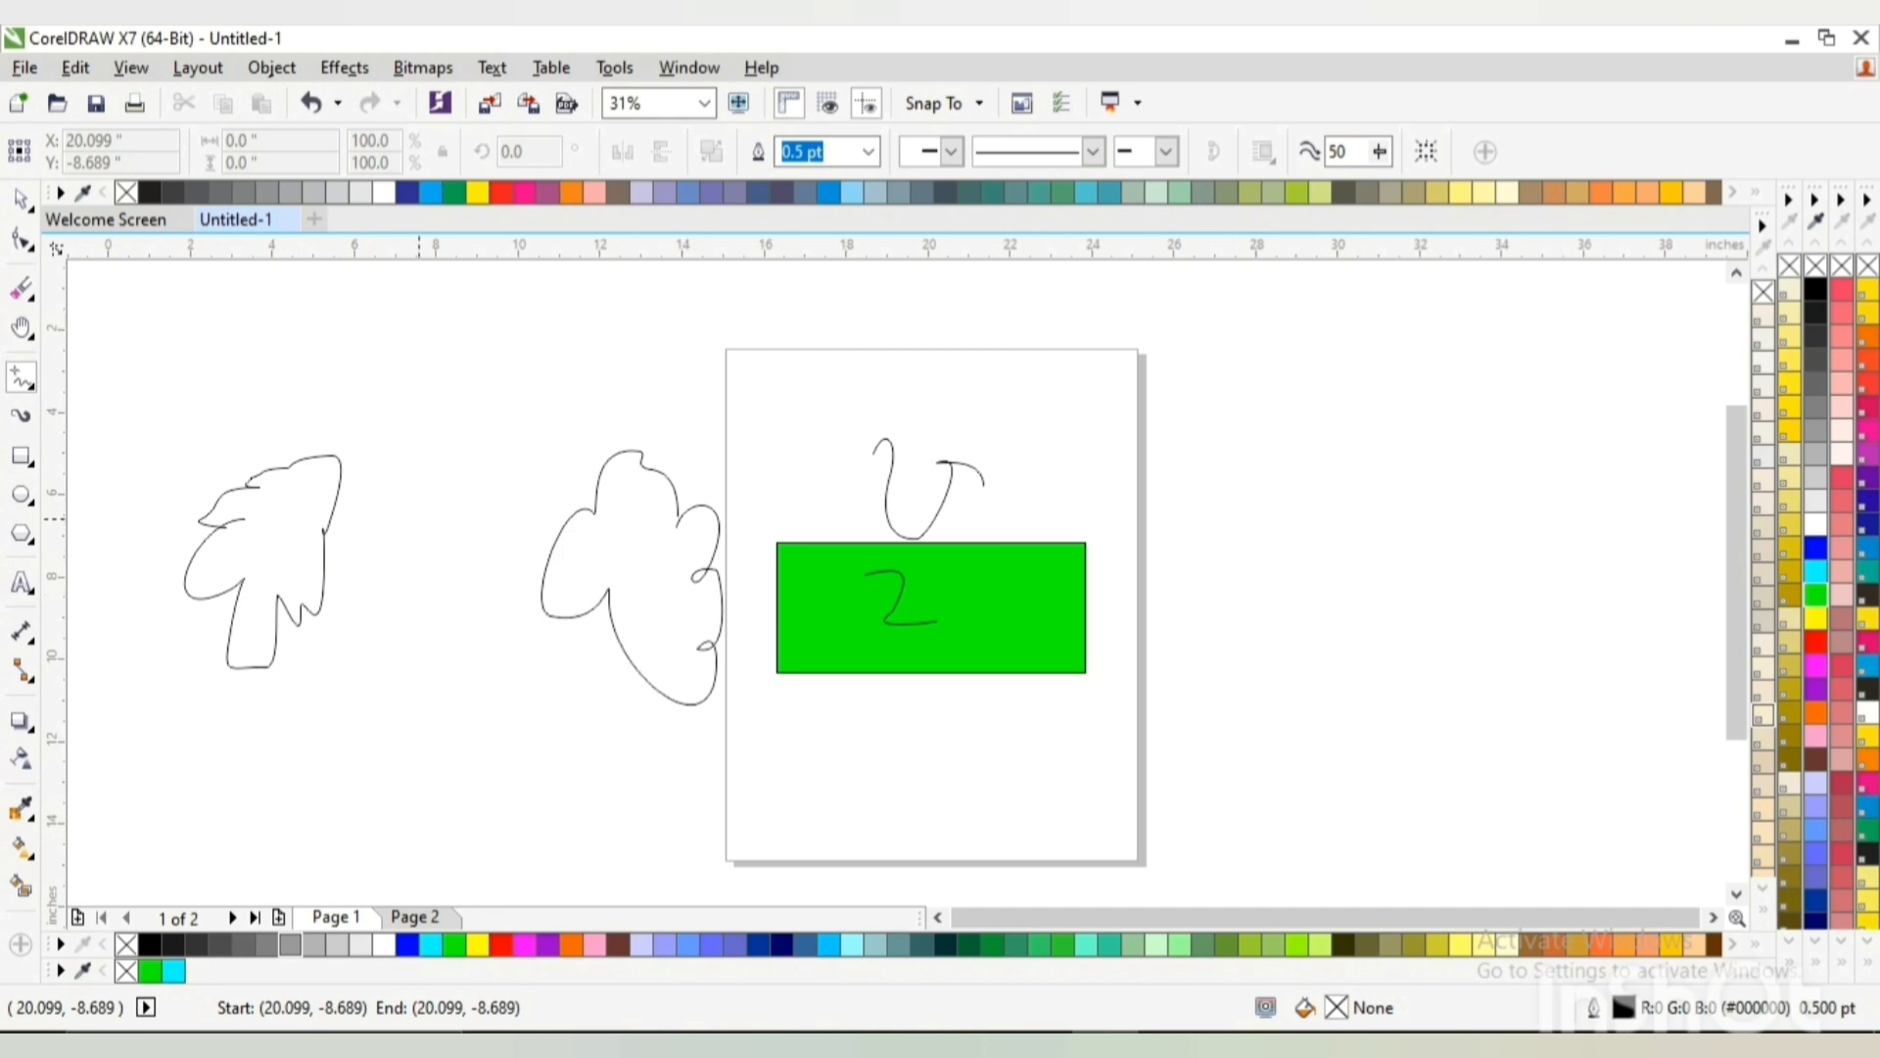
Draw a freehand flower outline about 2.8 inches across between the two outlines, with a straight stem about 2.8 inches long below it
mouse_move(419, 519)
mouse_down()
mouse_move(398, 530)
mouse_move(408, 571)
mouse_up()
key(Delete)
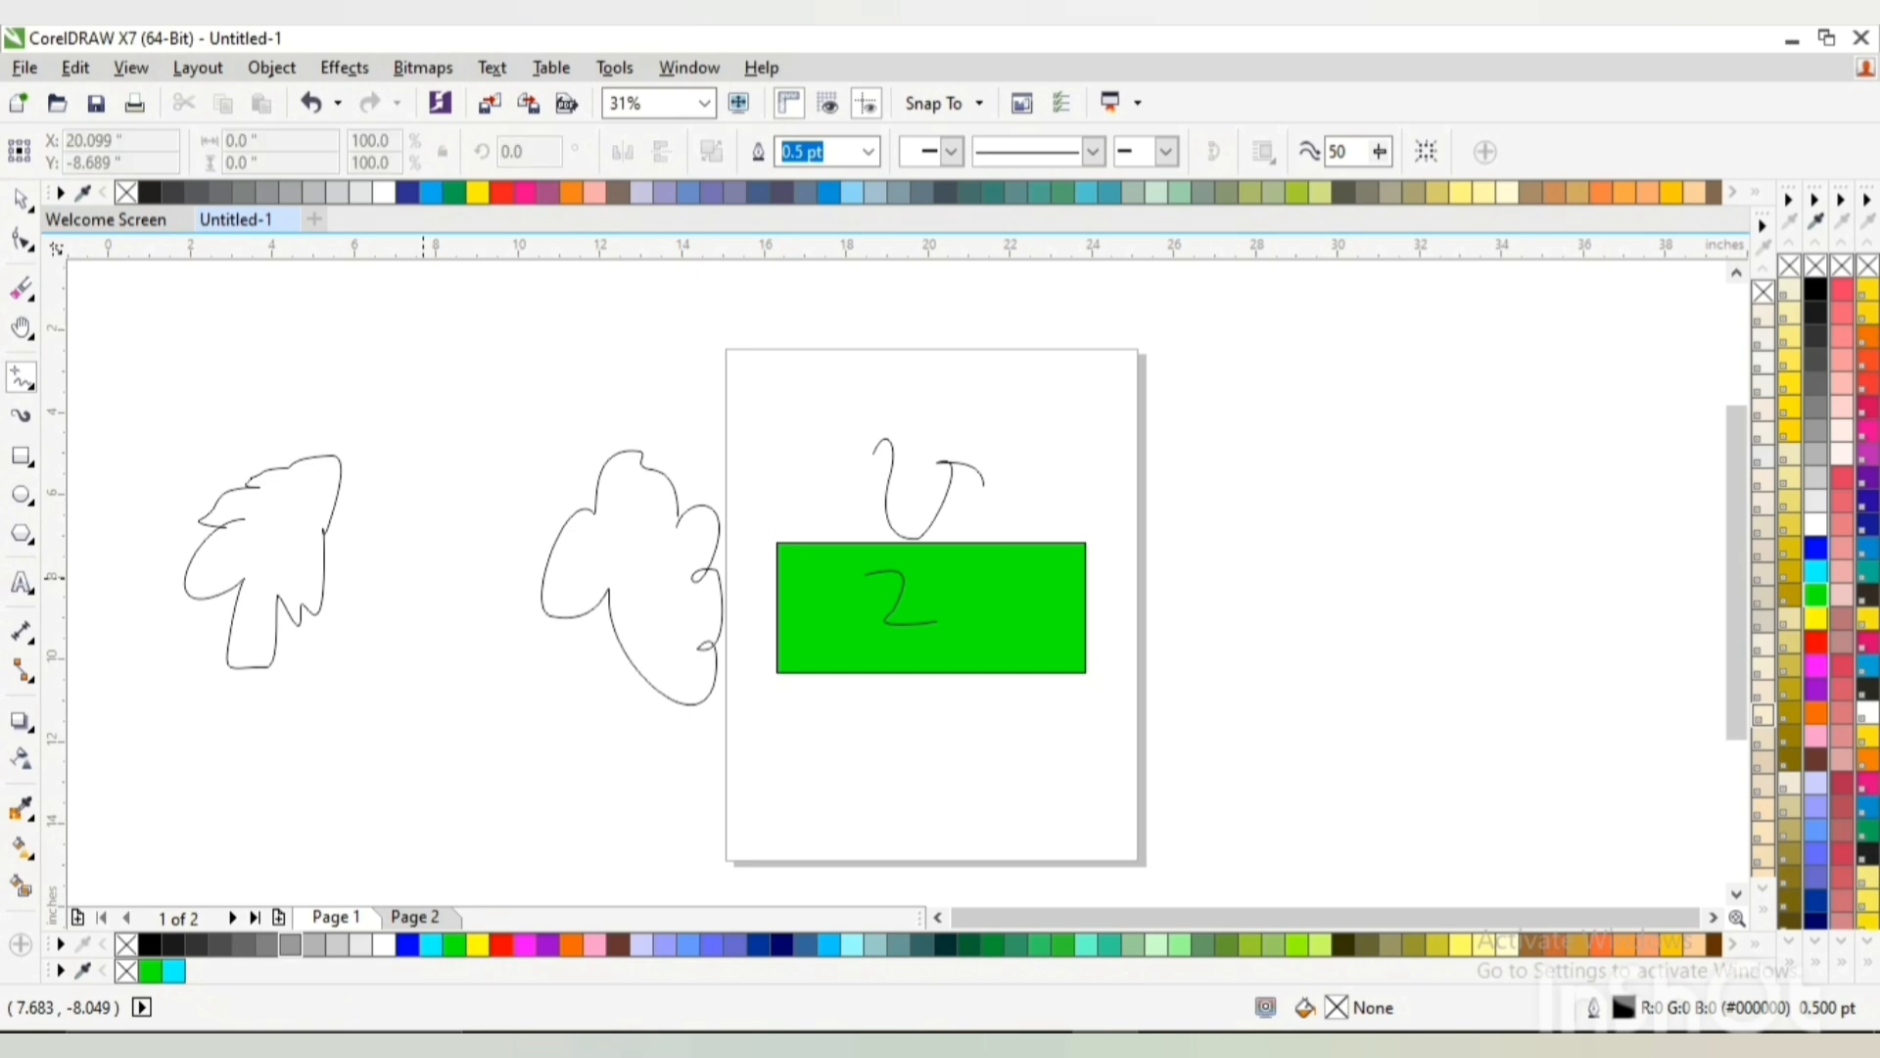
mouse_move(425, 533)
mouse_down()
mouse_move(421, 579)
mouse_move(490, 586)
mouse_move(507, 529)
mouse_move(446, 504)
mouse_move(409, 533)
mouse_up()
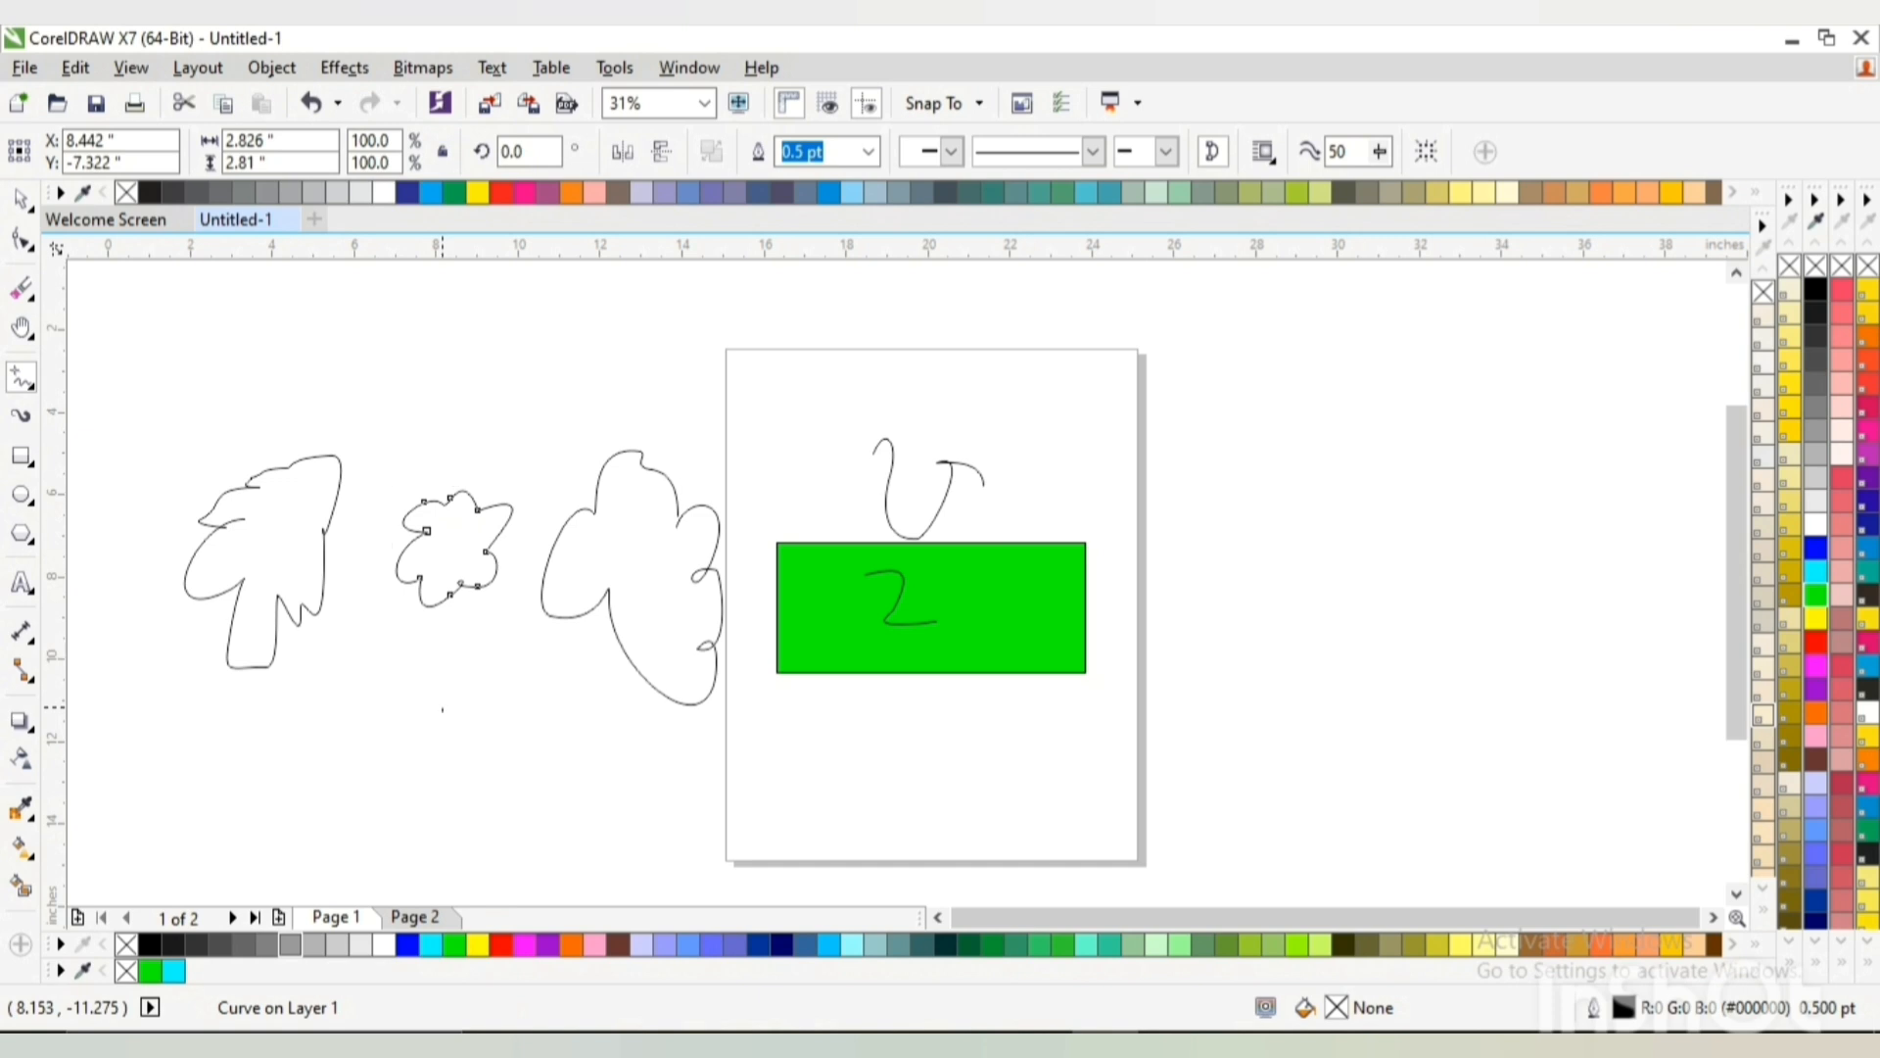
click(450, 595)
click(442, 711)
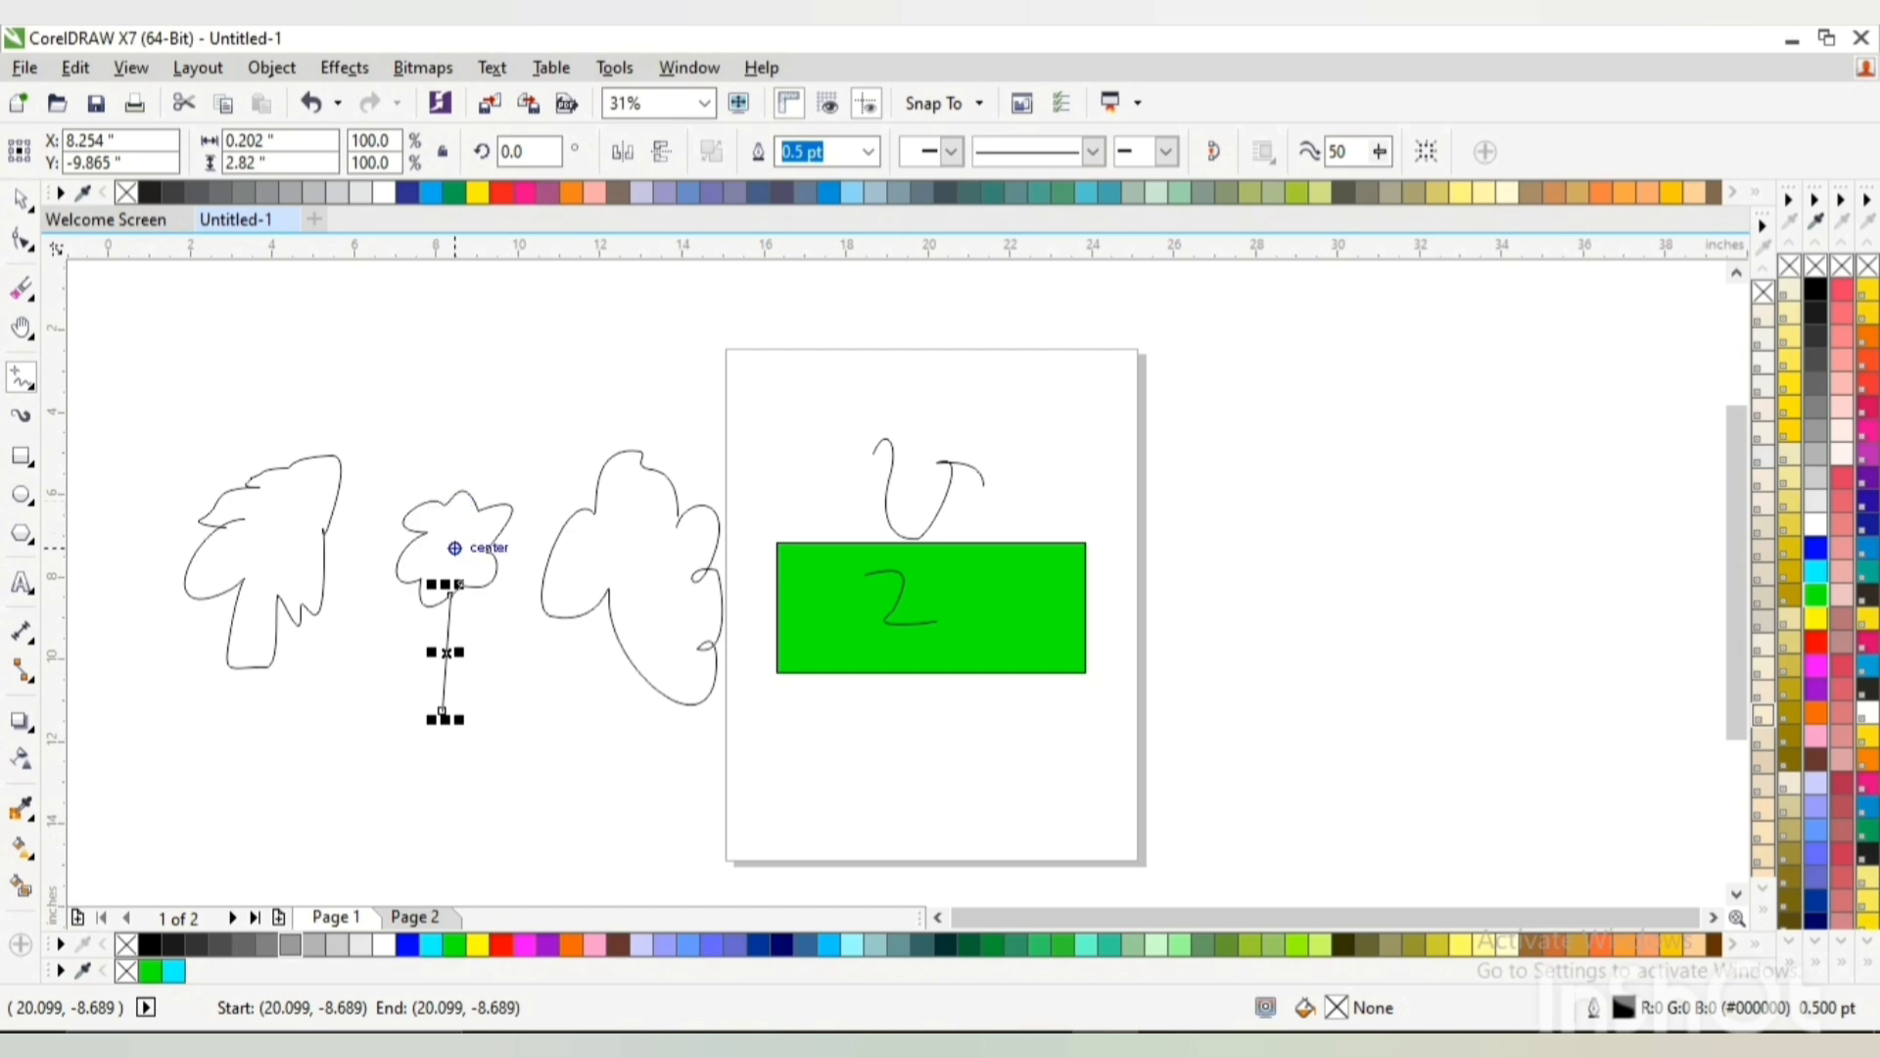
key(Escape)
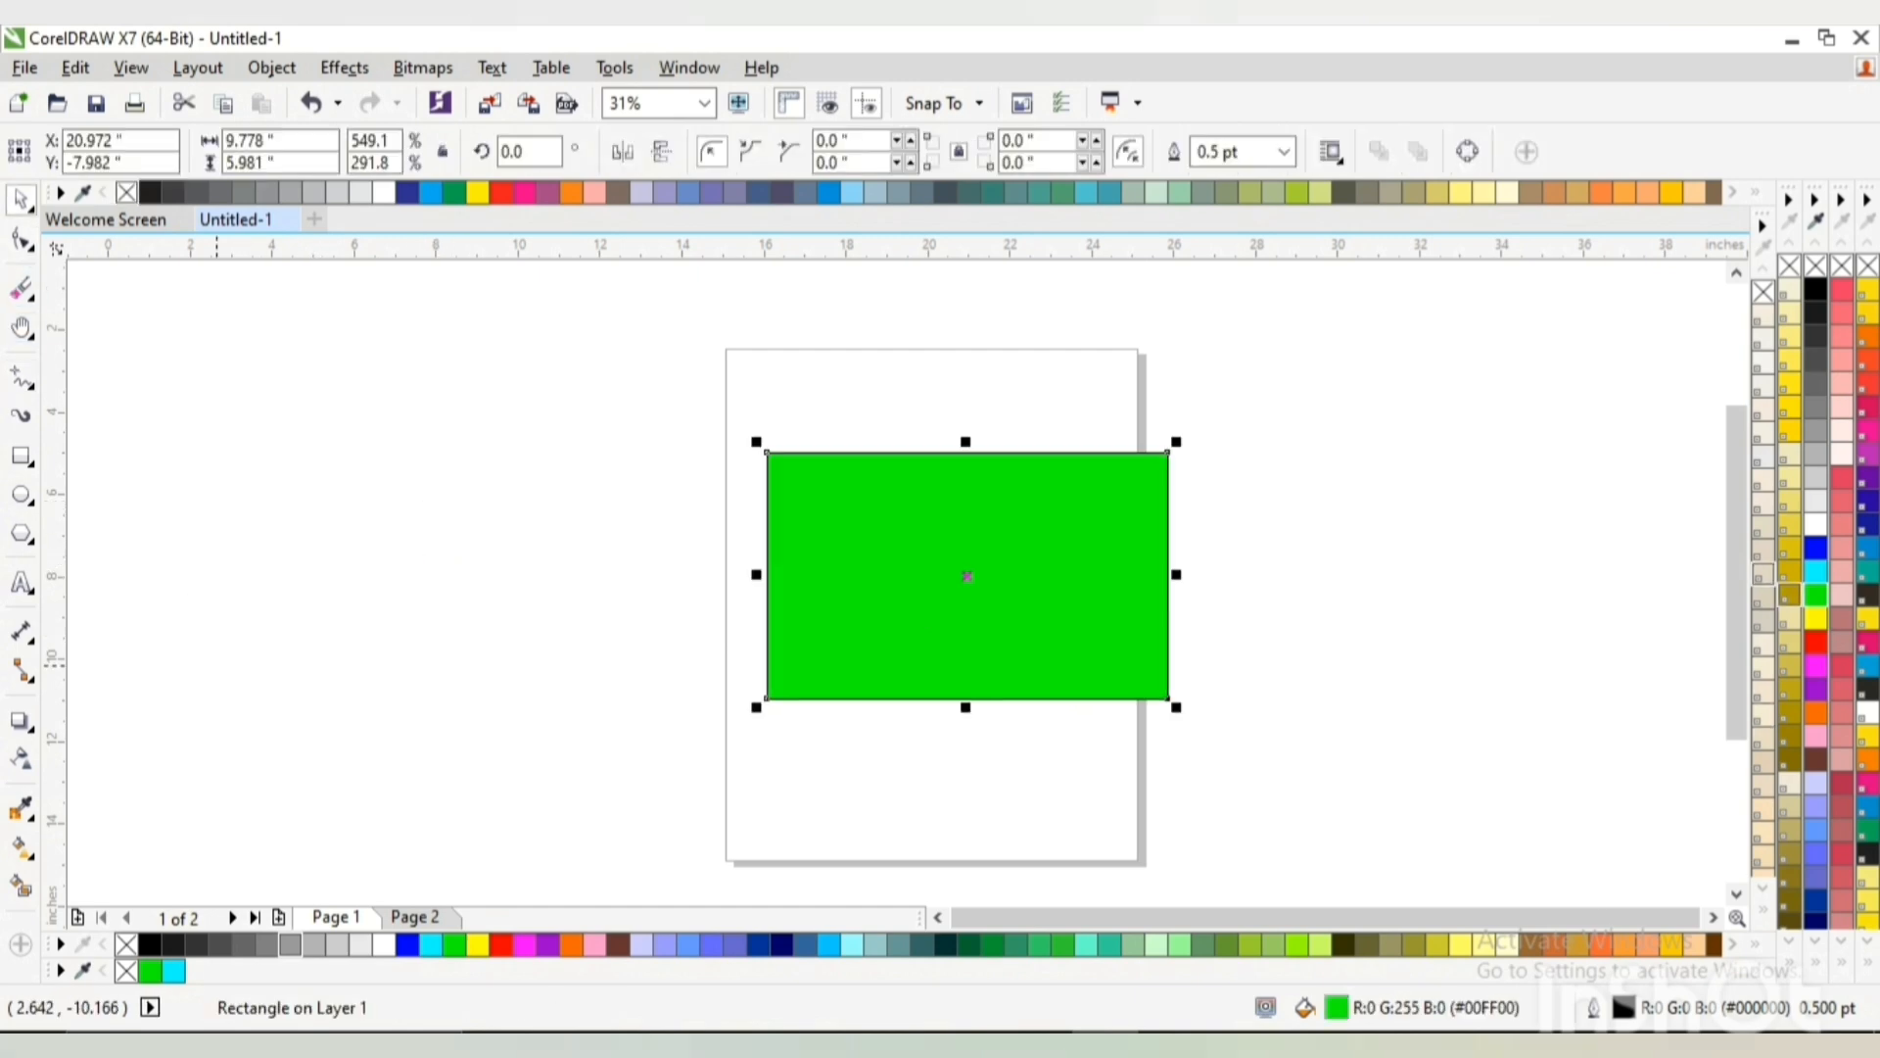
Draw a closed triangle about 5.3 by 4.3 inches to the left of the page with the 2-Point Line tool
click(22, 327)
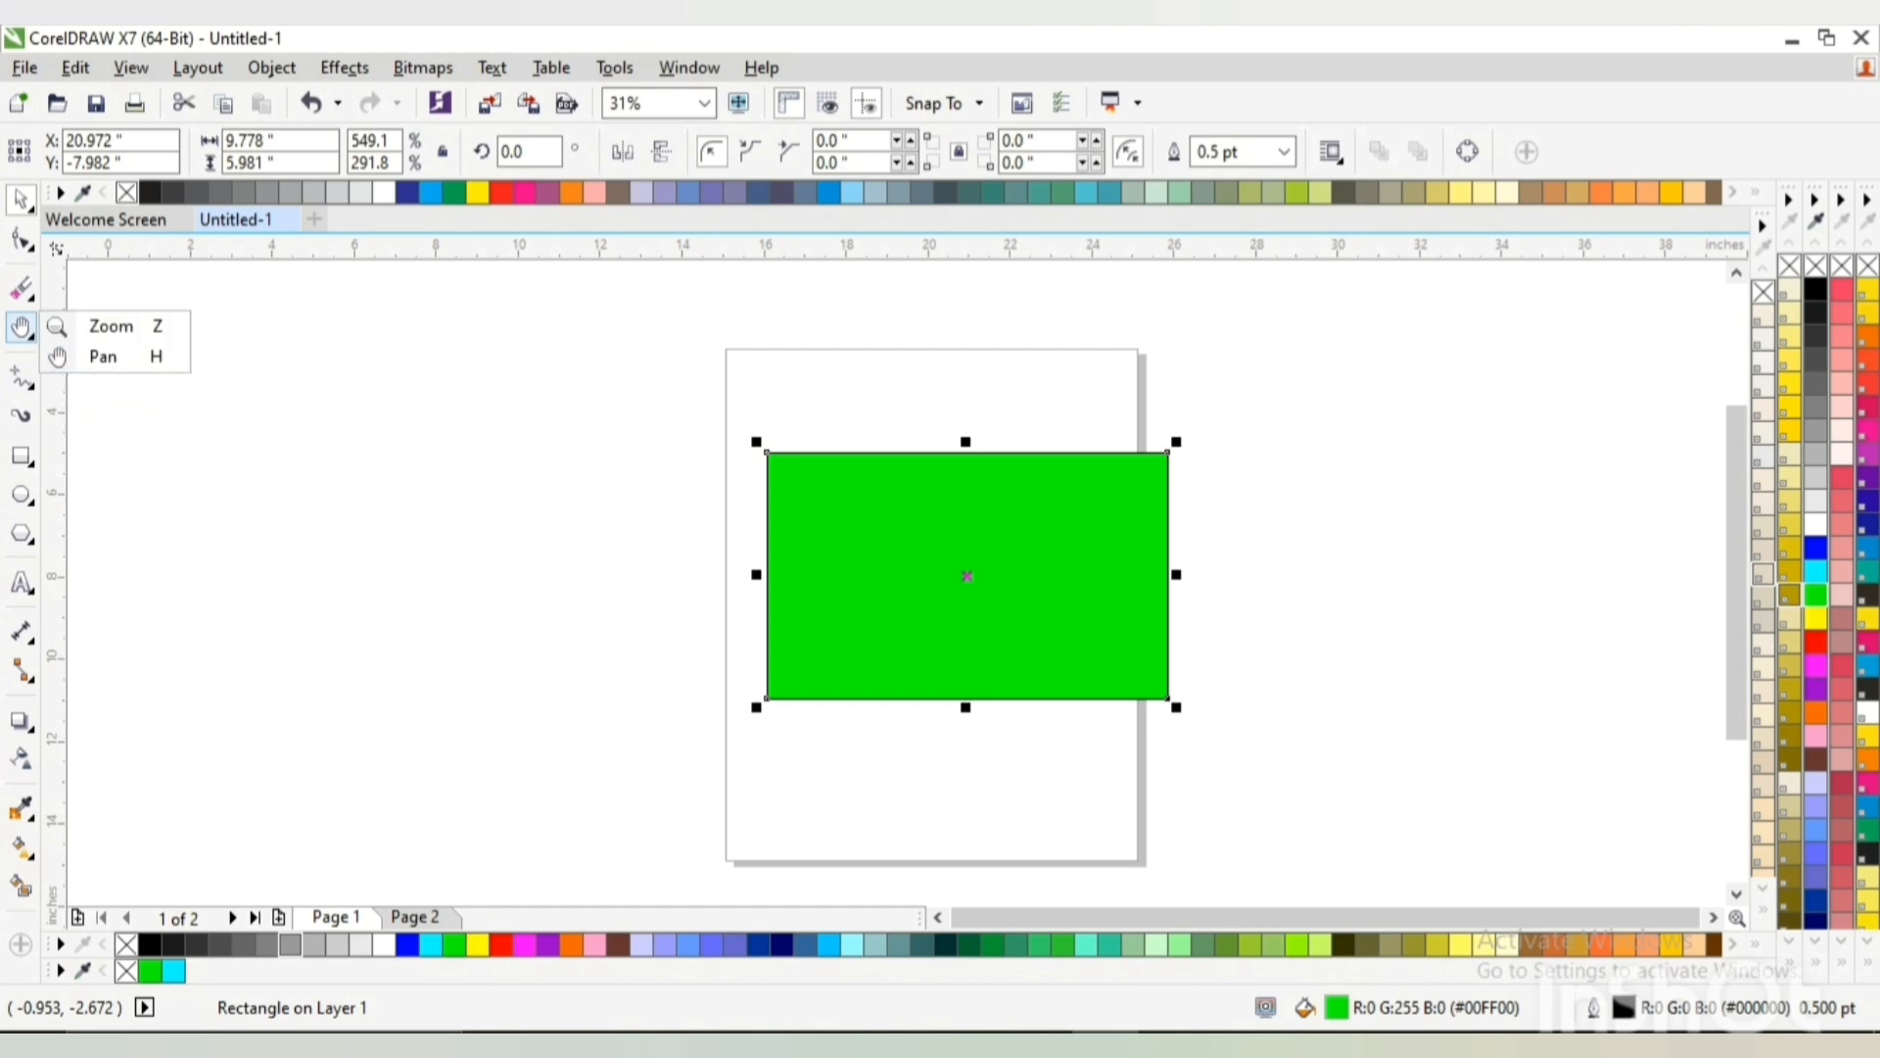
click(21, 376)
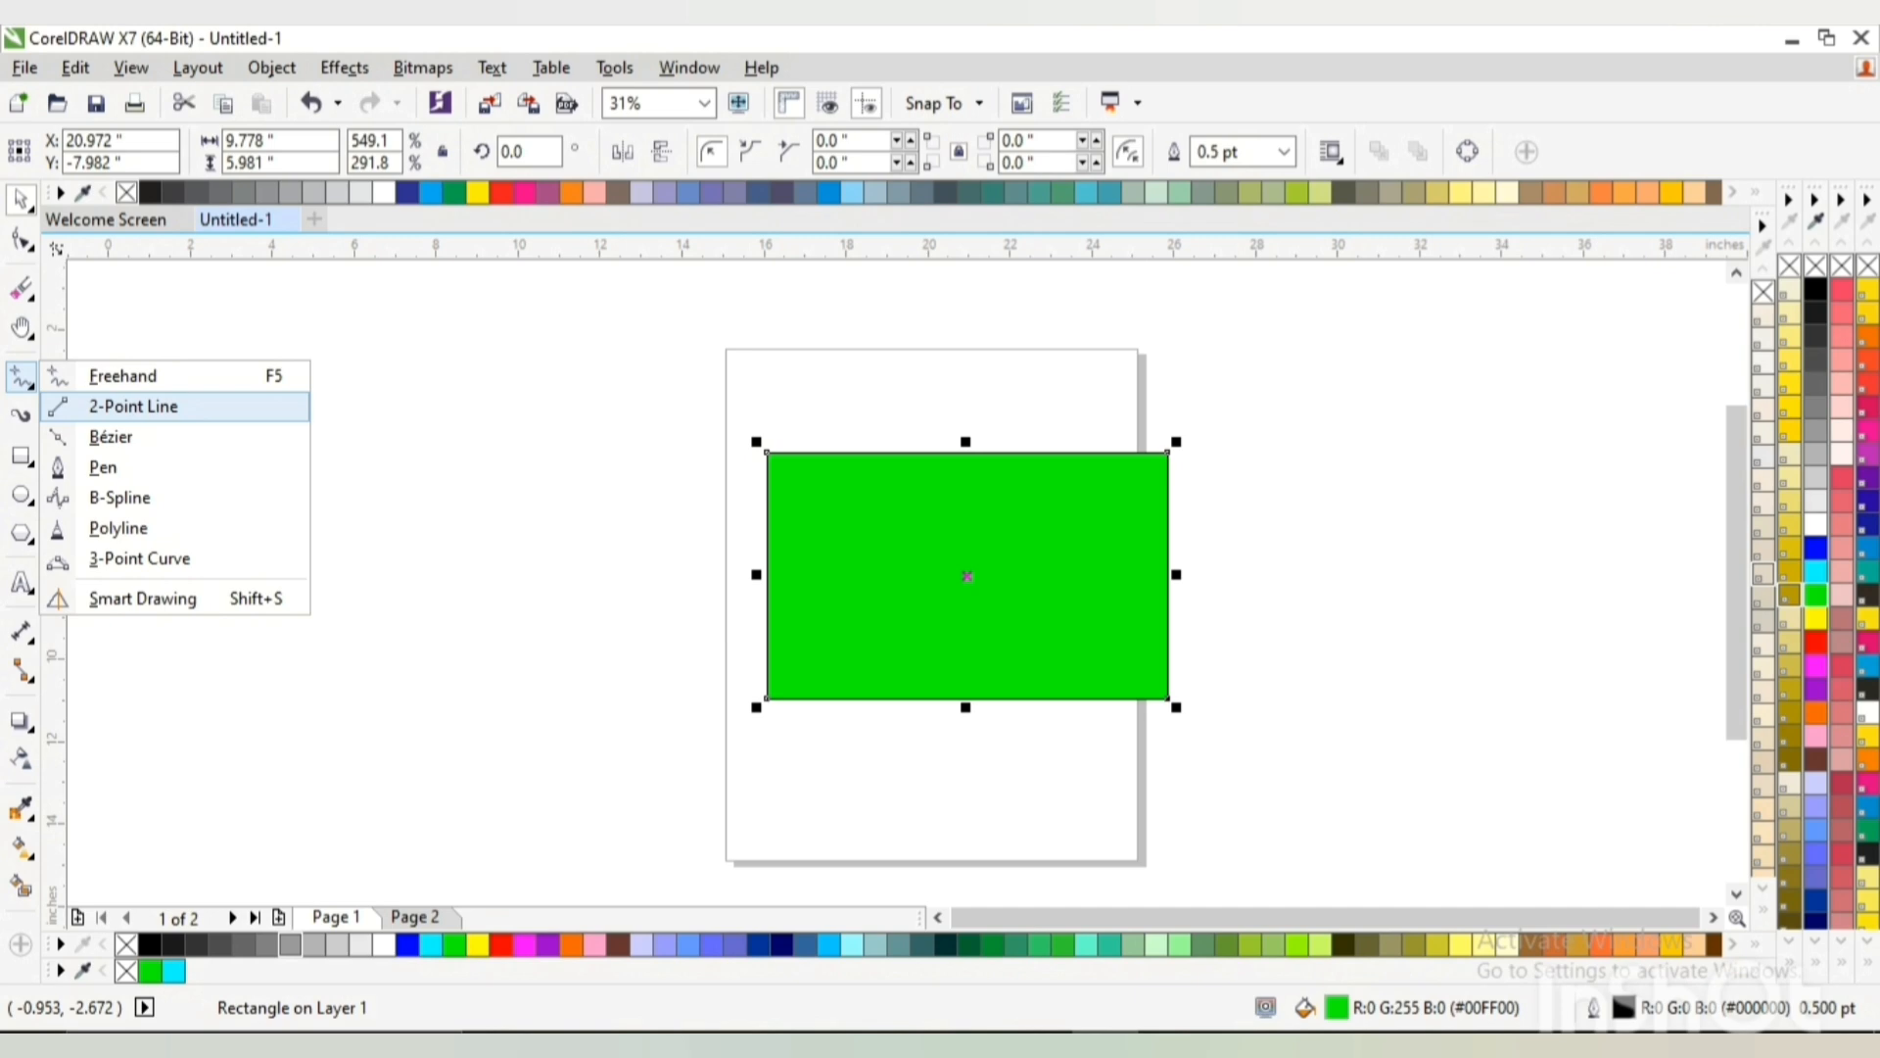
click(133, 406)
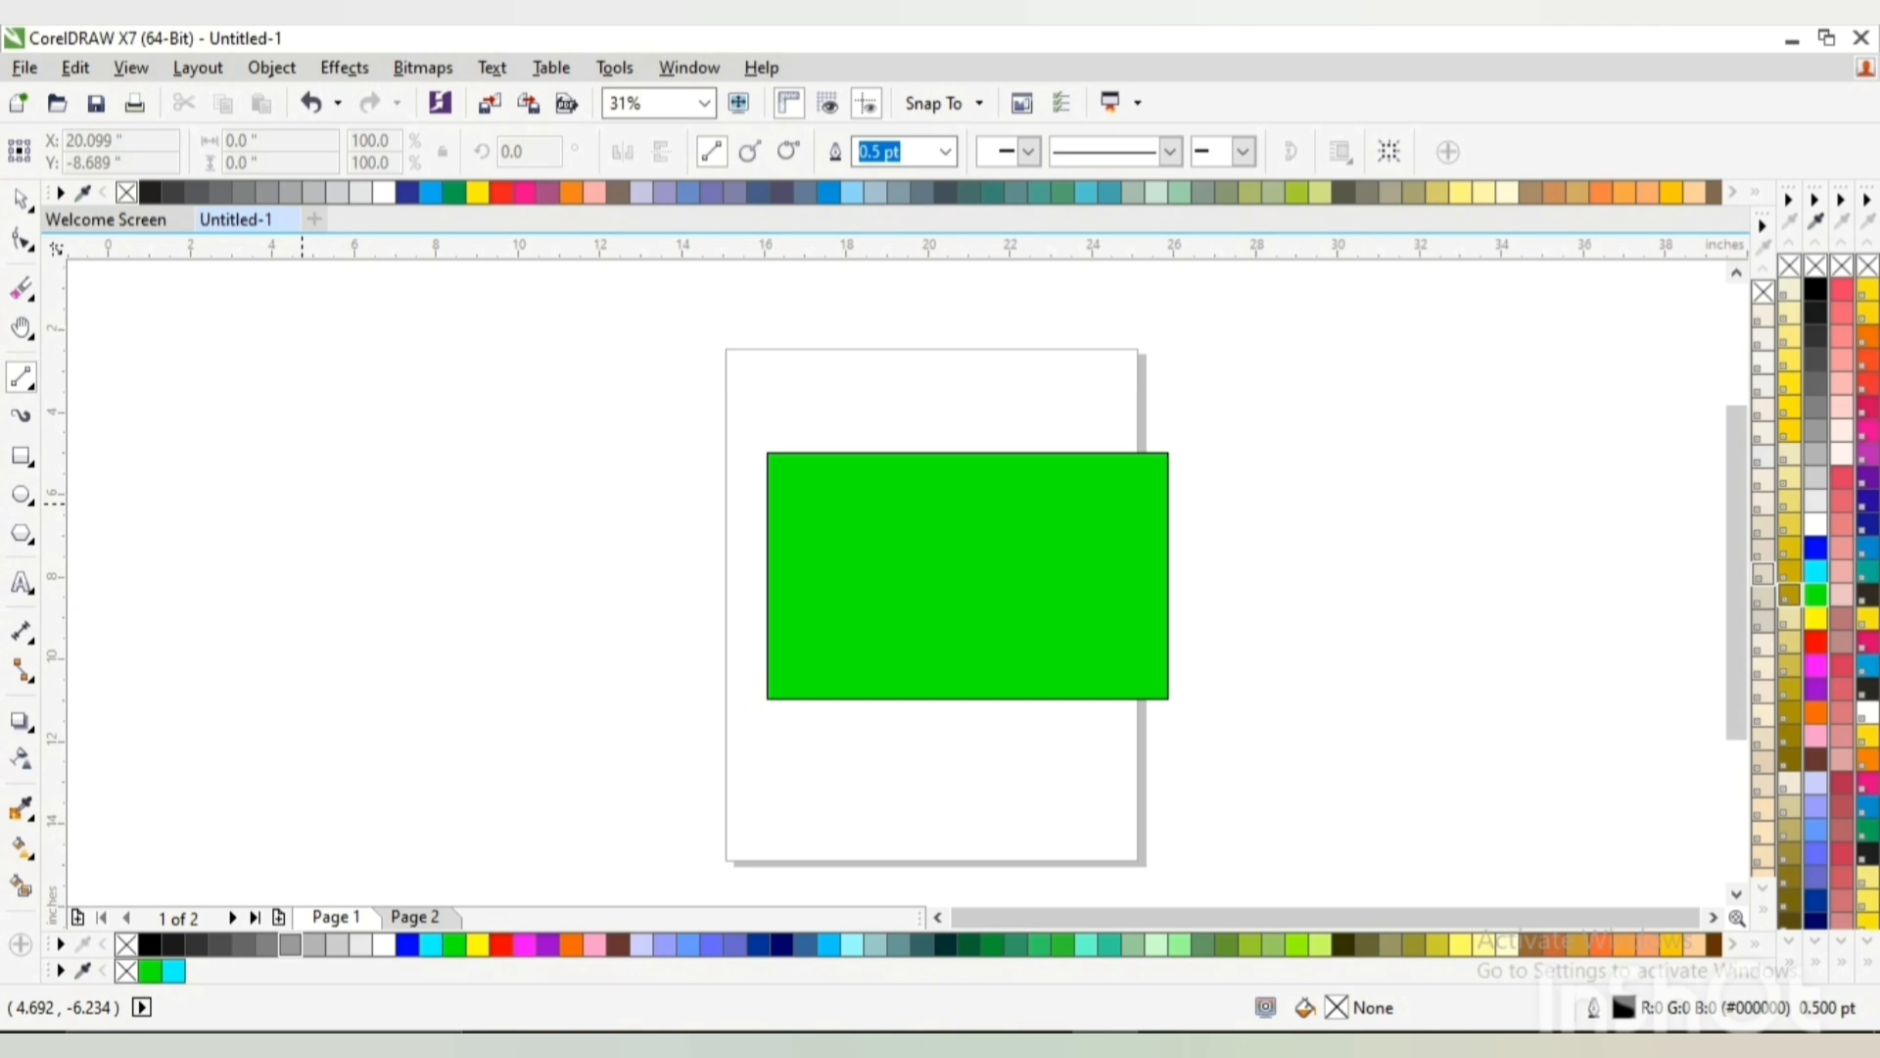
mouse_move(302, 503)
mouse_down()
mouse_move(312, 624)
mouse_move(292, 674)
mouse_move(458, 633)
mouse_move(528, 669)
mouse_move(527, 566)
mouse_move(519, 602)
mouse_move(302, 504)
mouse_up()
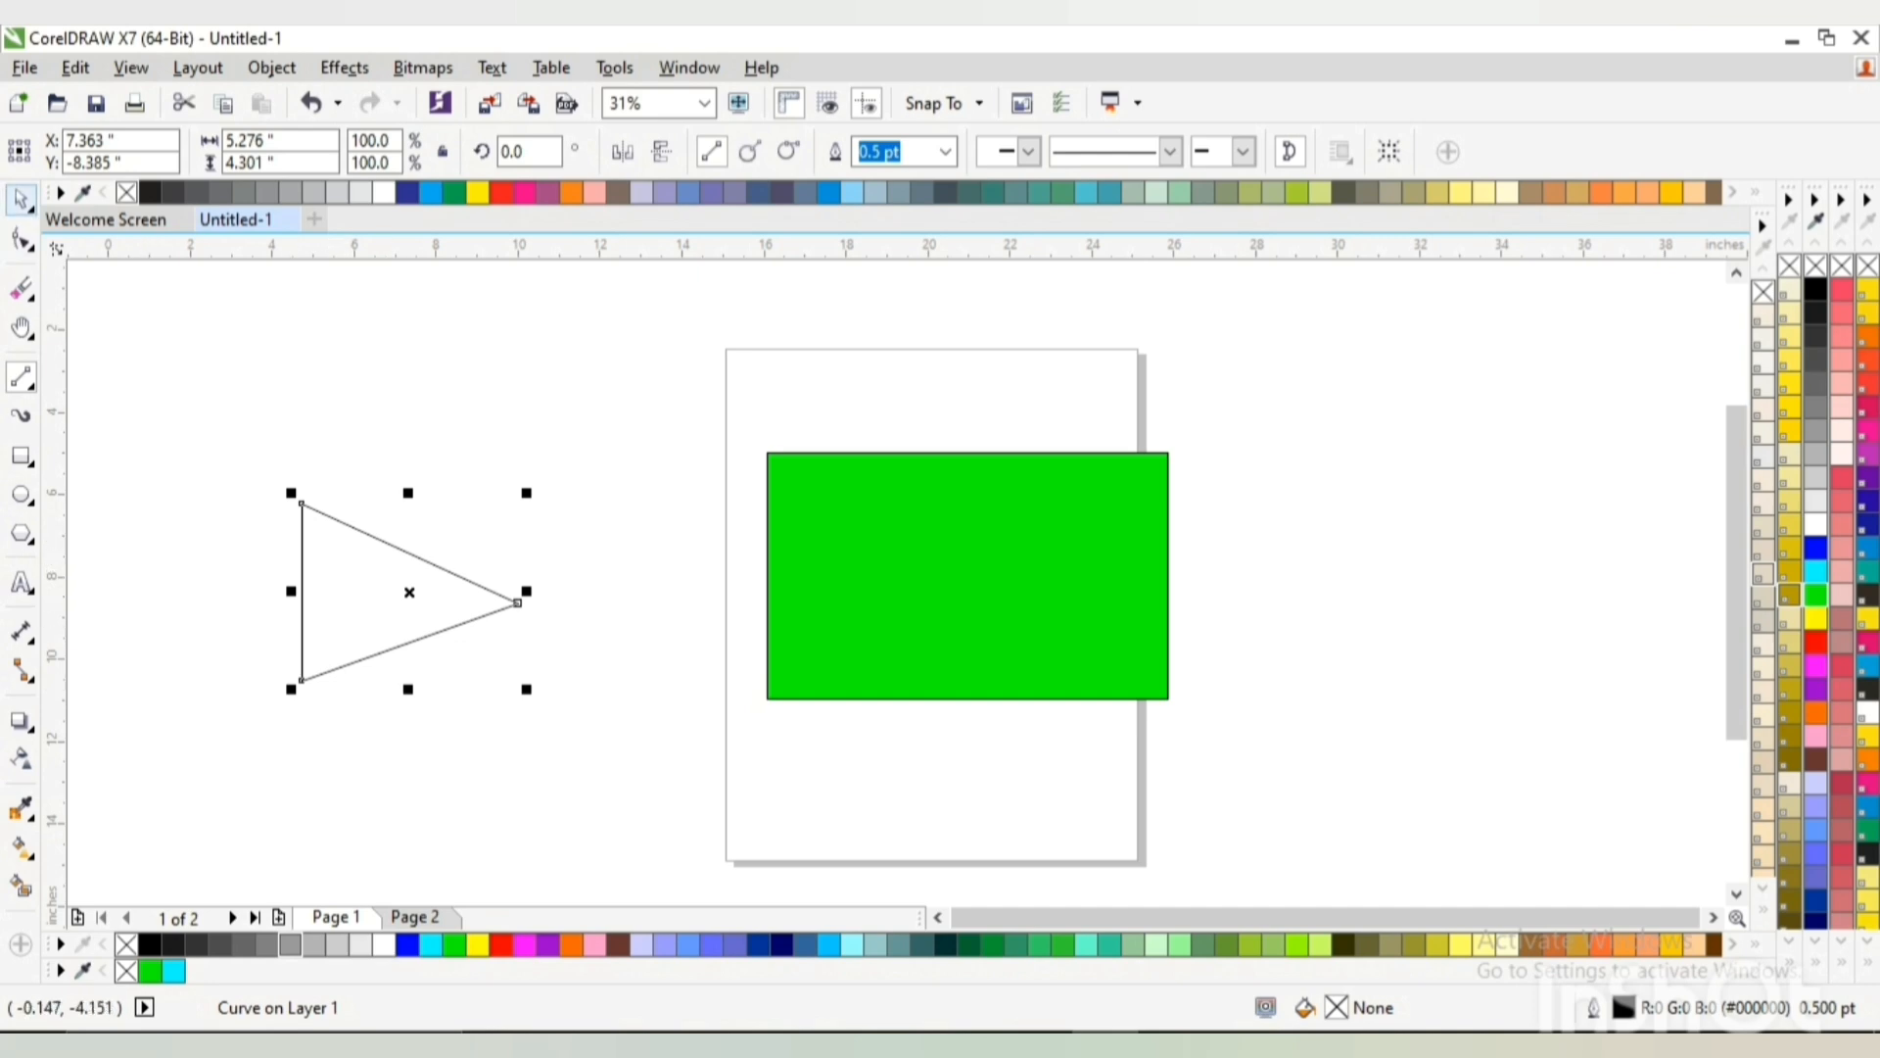
click(22, 199)
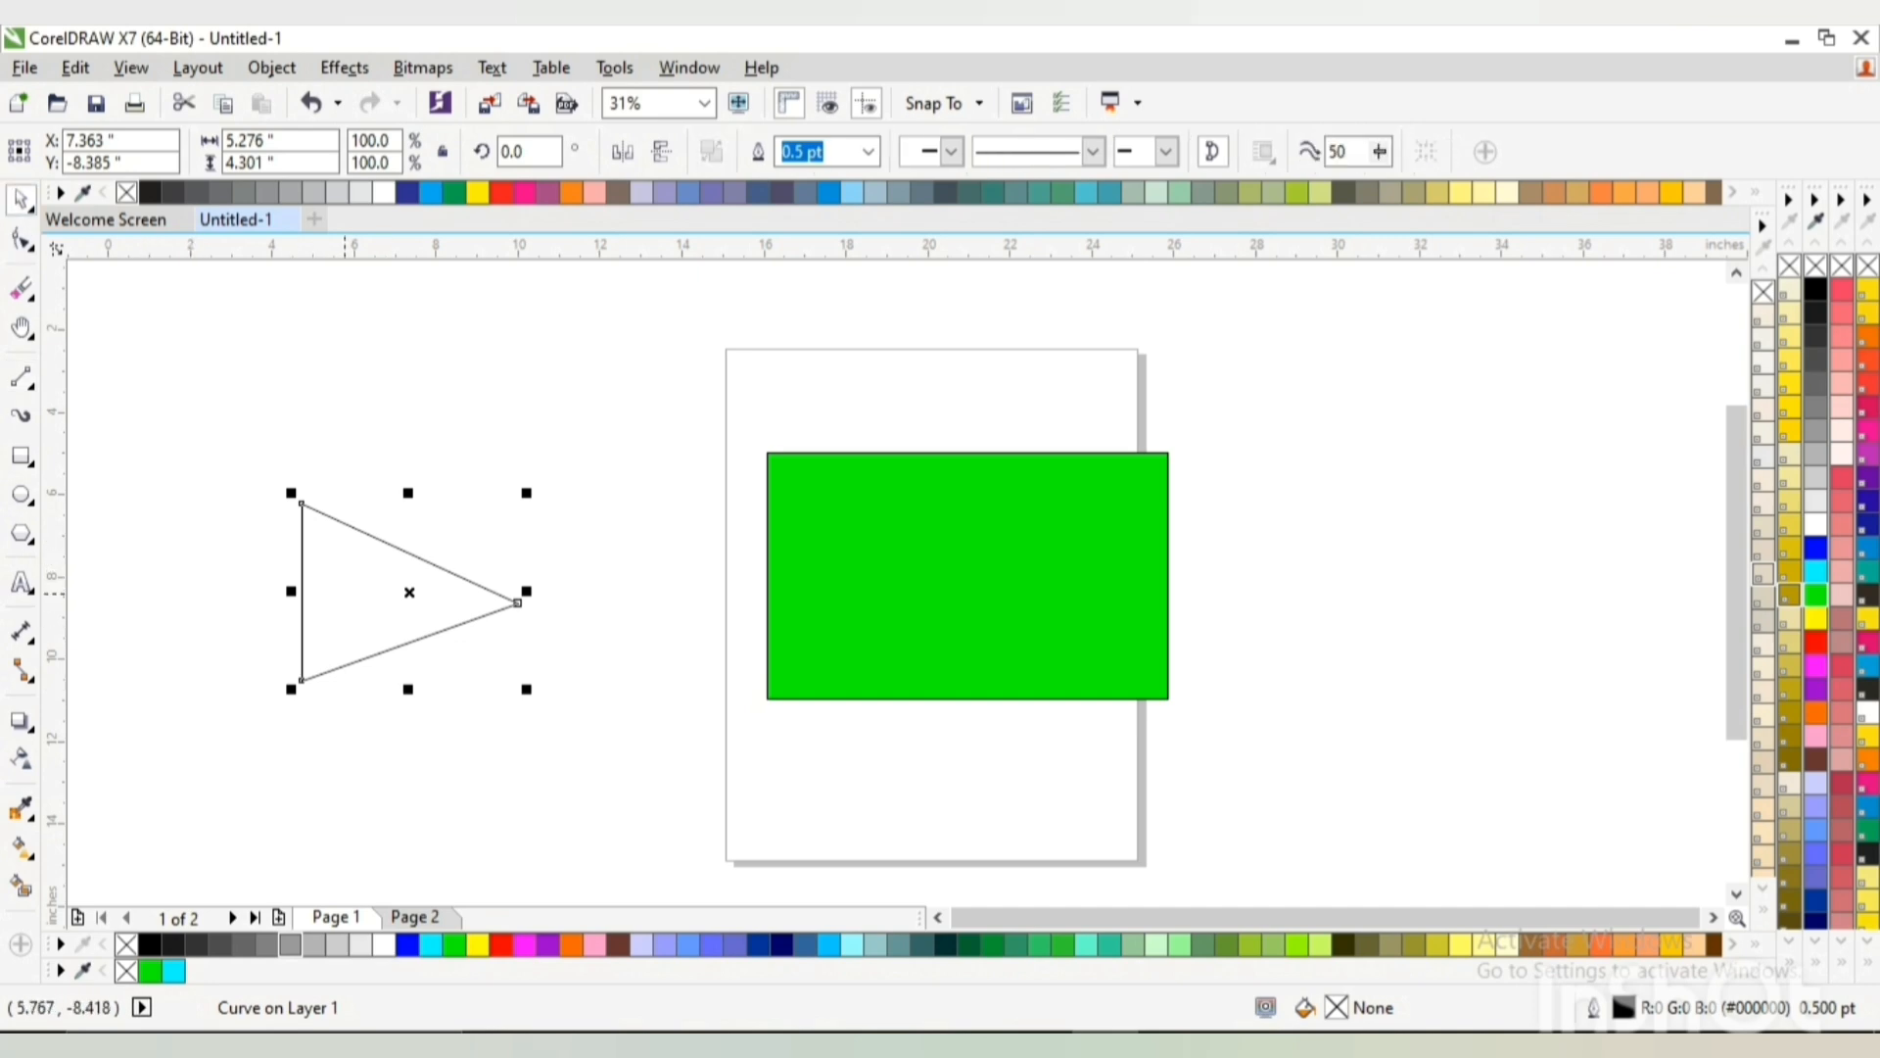
key(Escape)
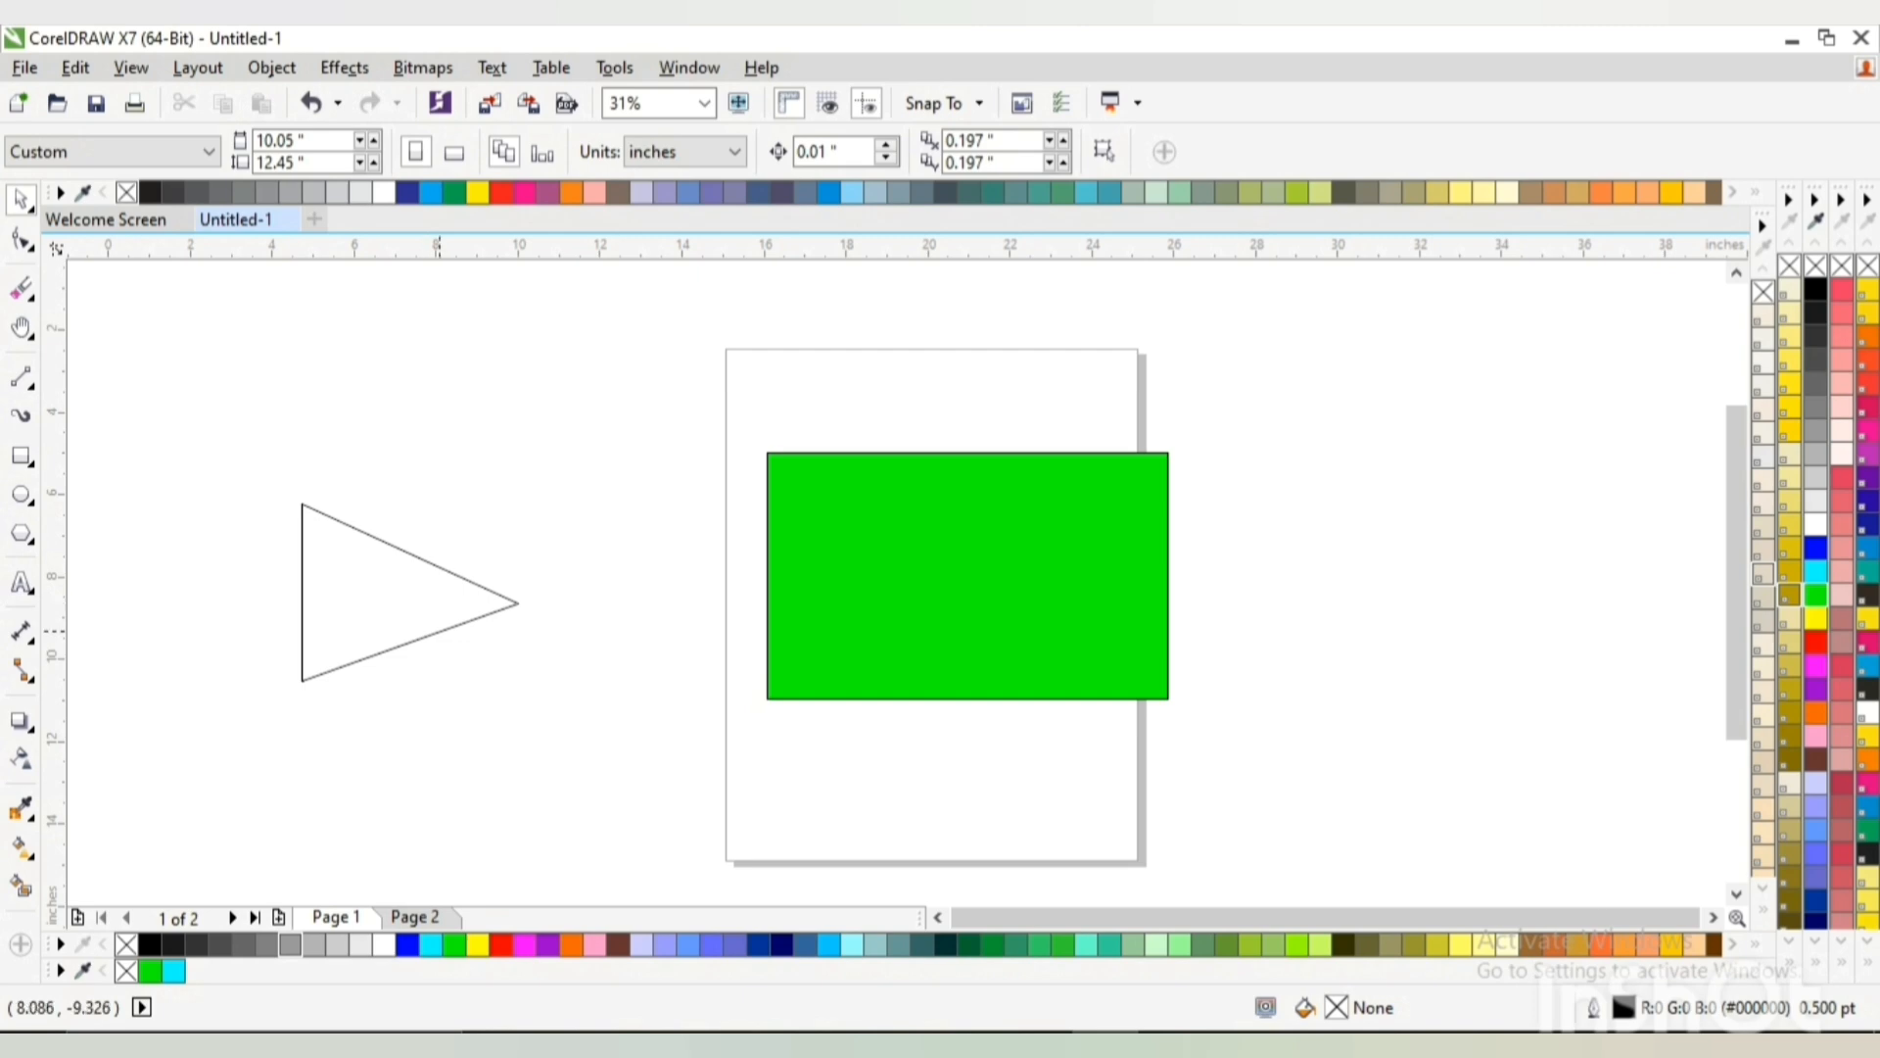
Give the triangle a blue #0000FF outline and a PANTONE Reflex Blue C fill
click(437, 631)
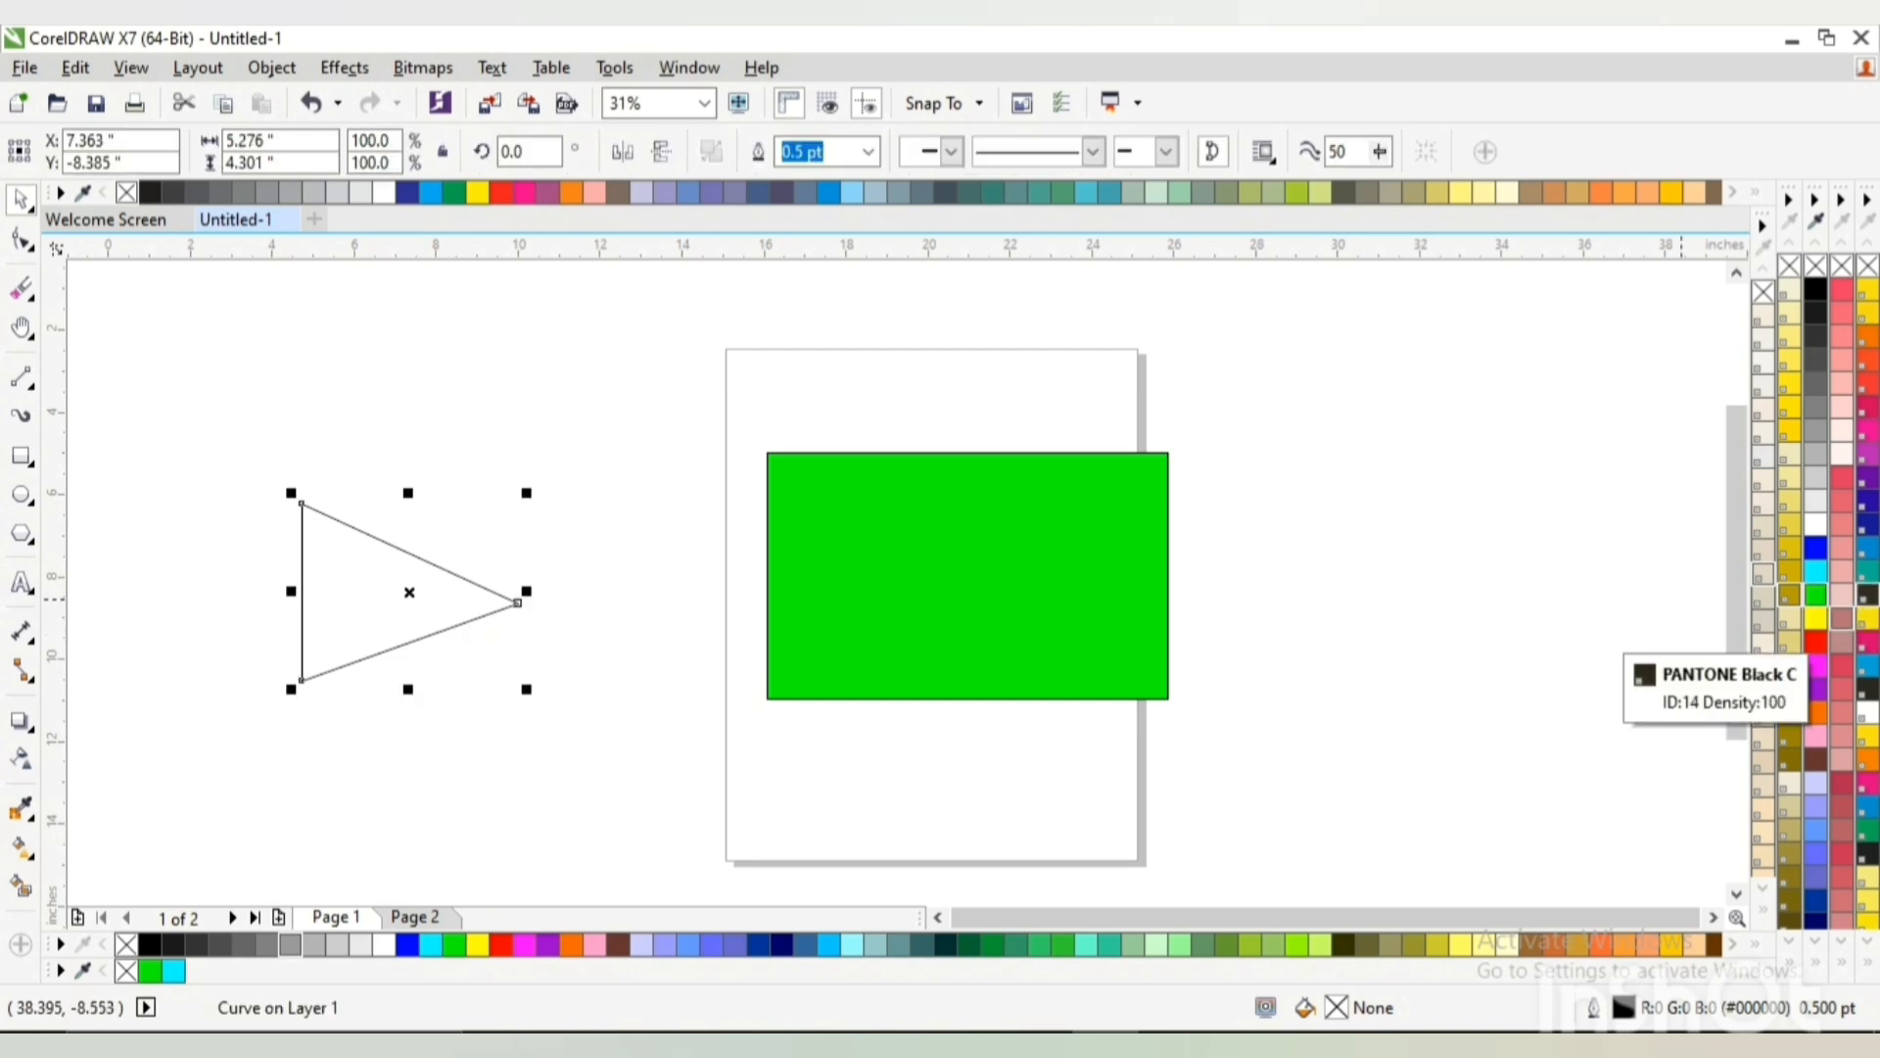
right_click(1815, 548)
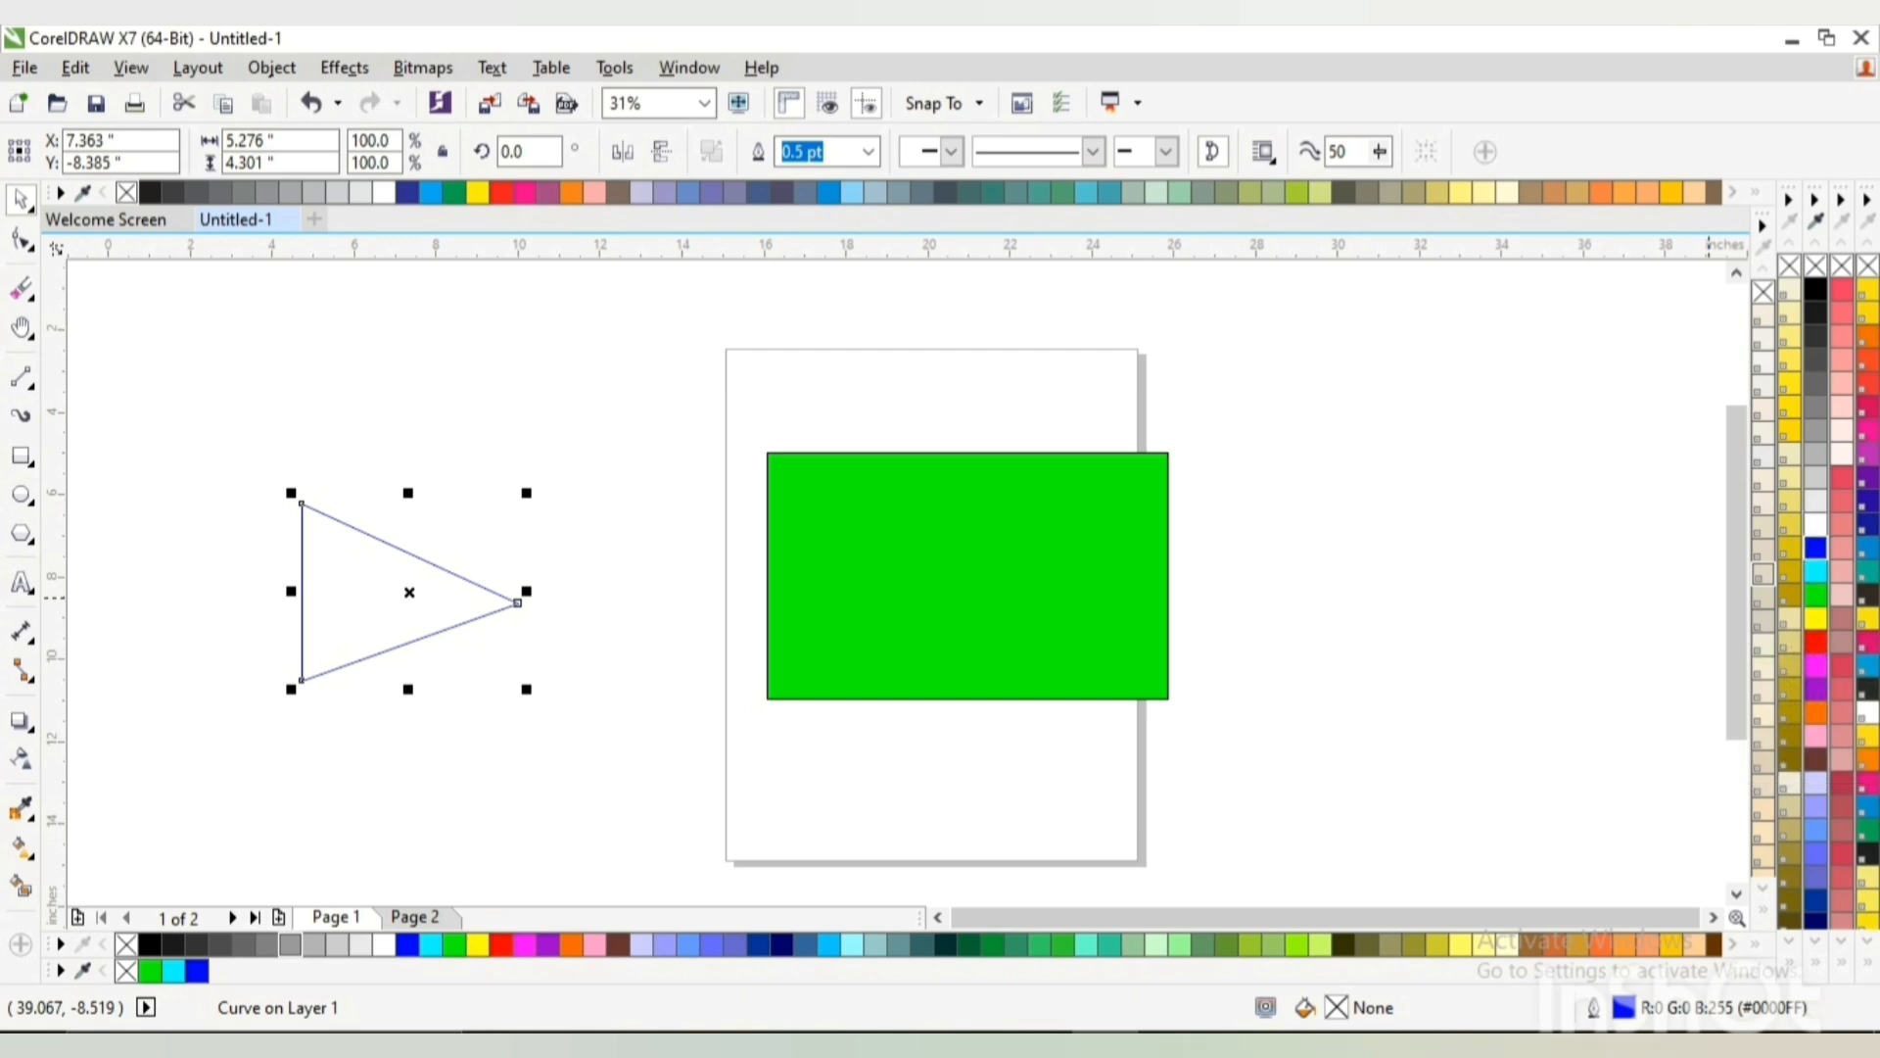
click(1868, 525)
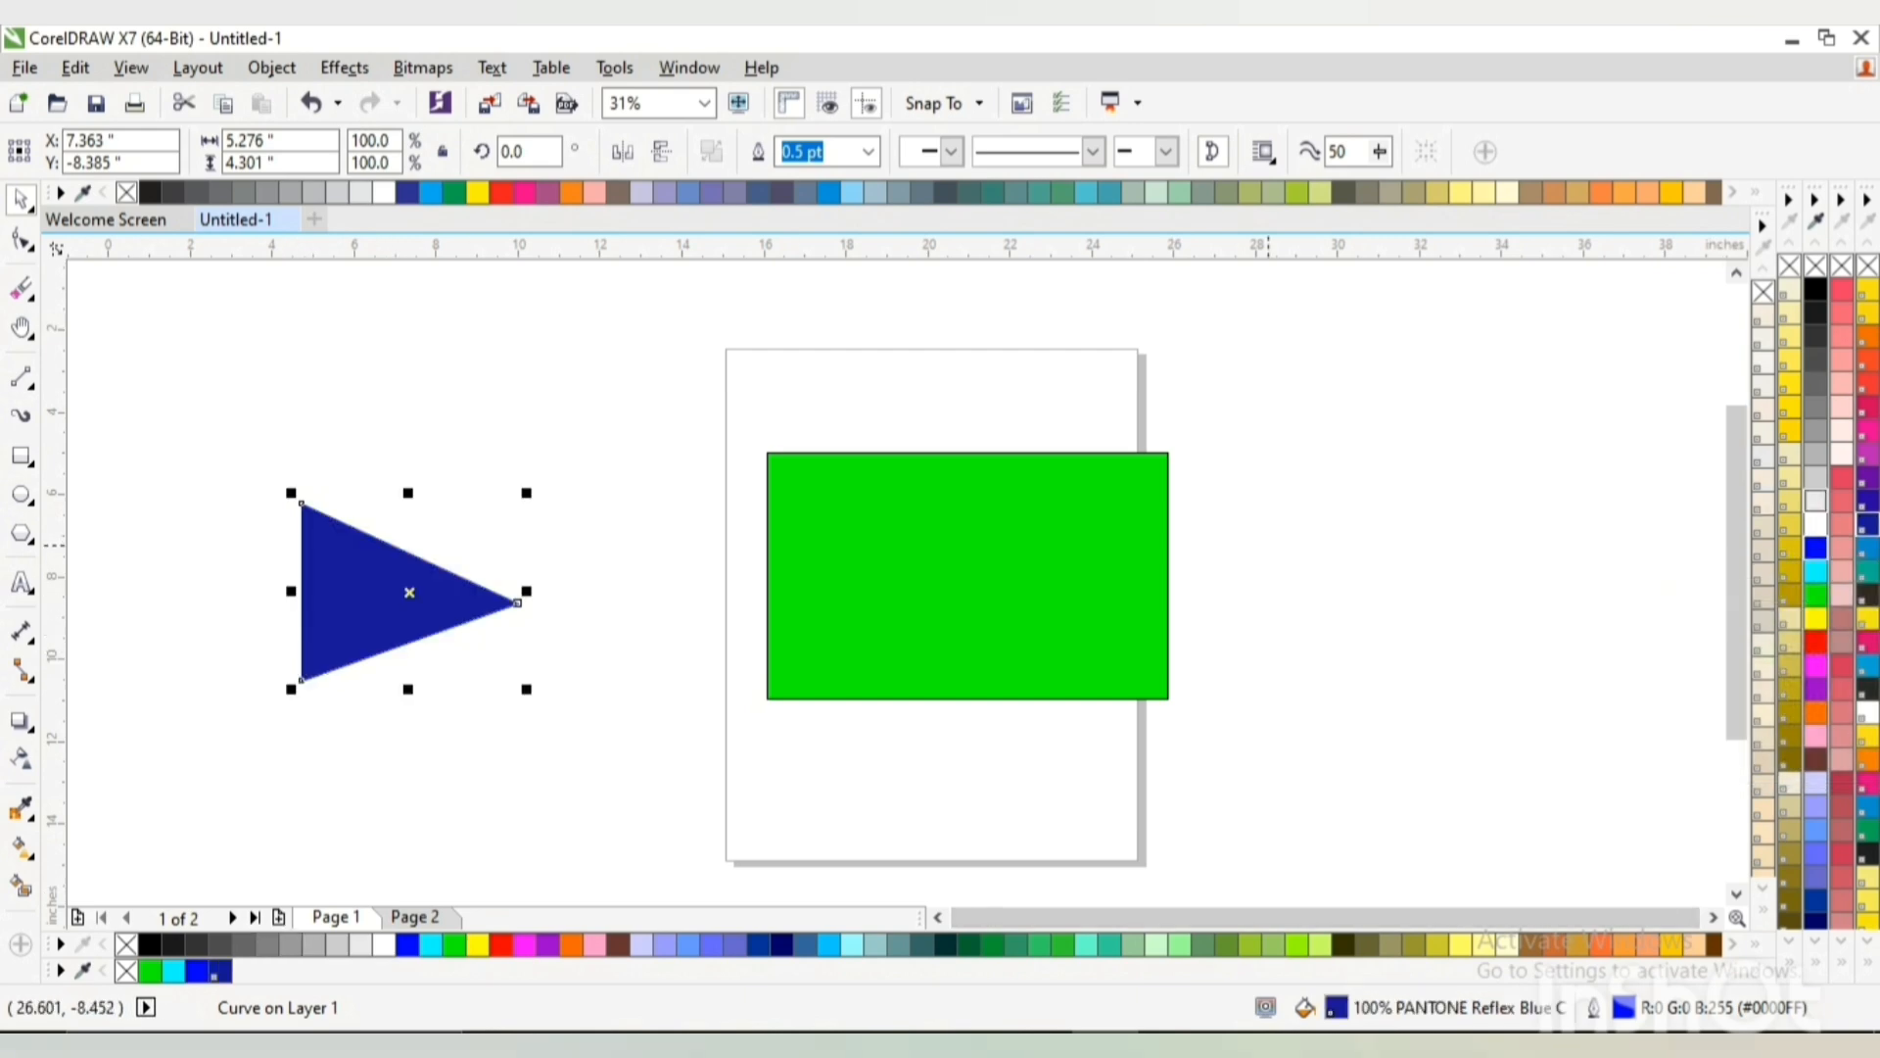
Recolour the triangle, trying a #333333 outline and white fill before settling on a blue #0000FF fill and #4D4D4D outline
right_click(1815, 336)
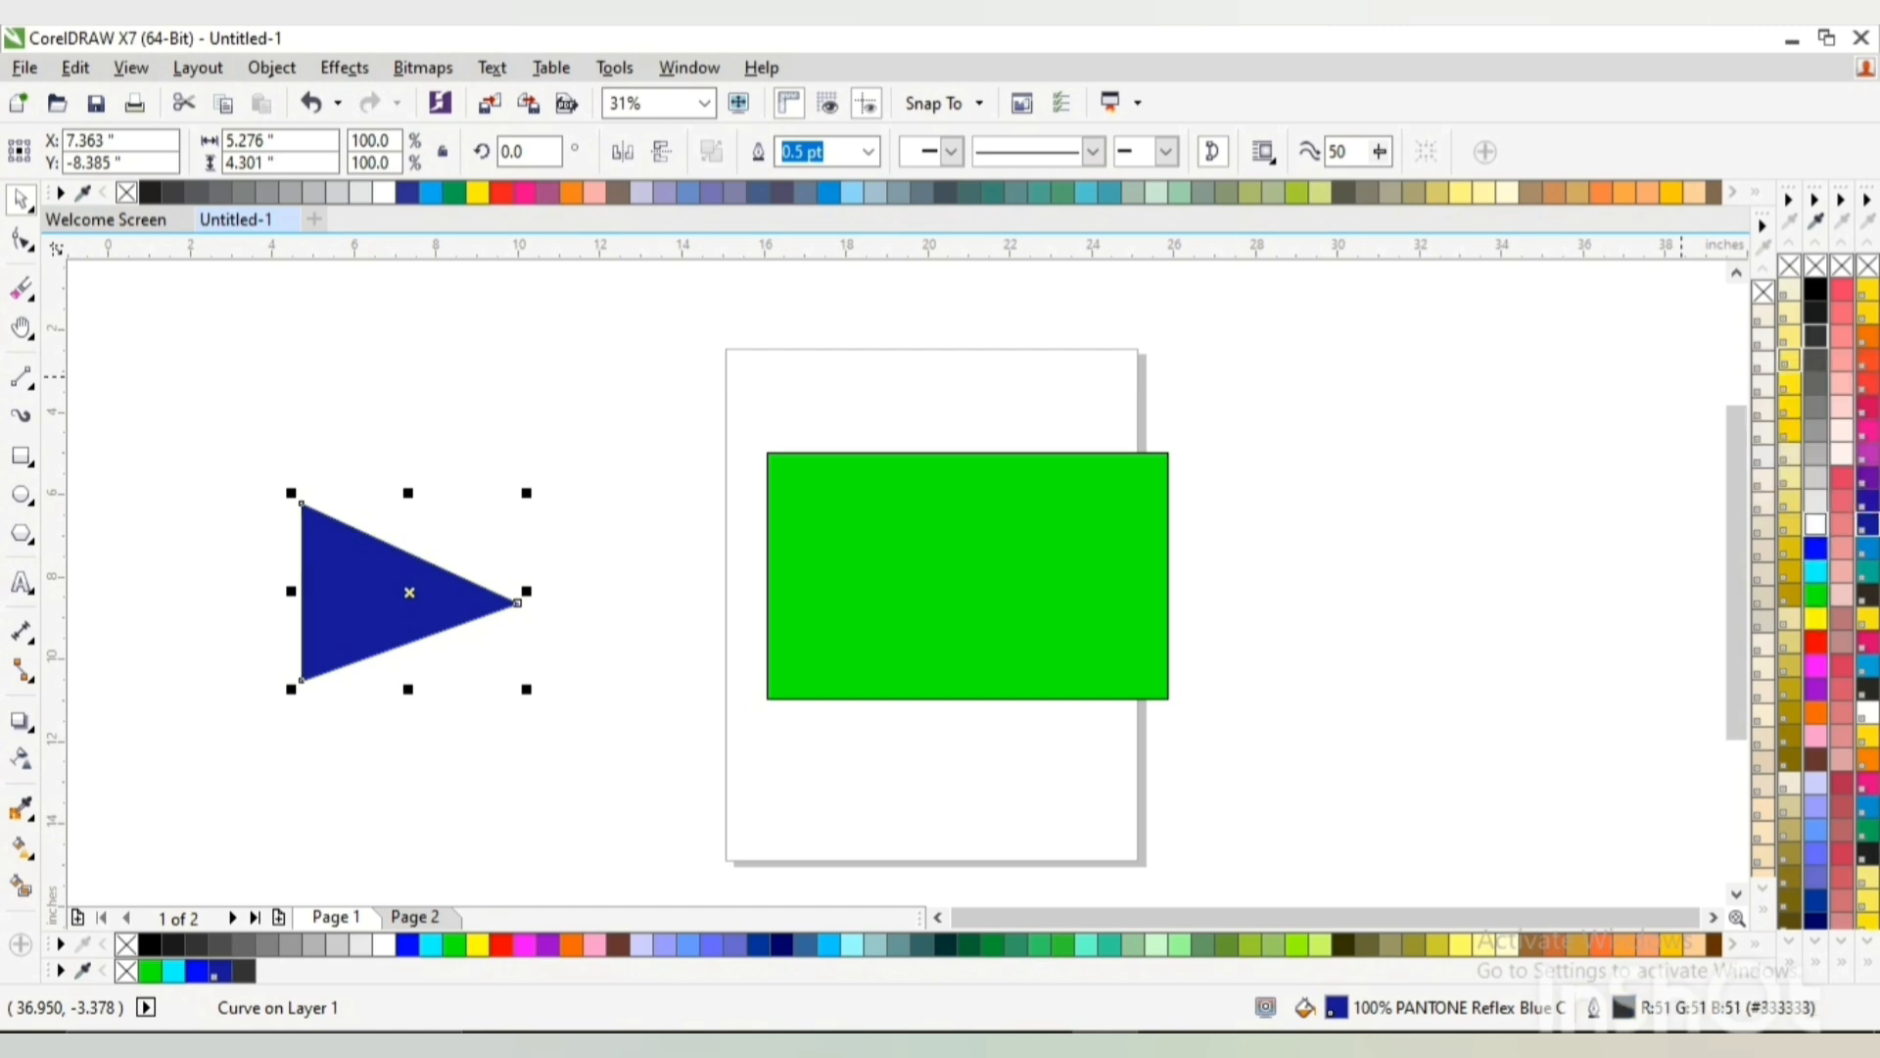
click(1815, 525)
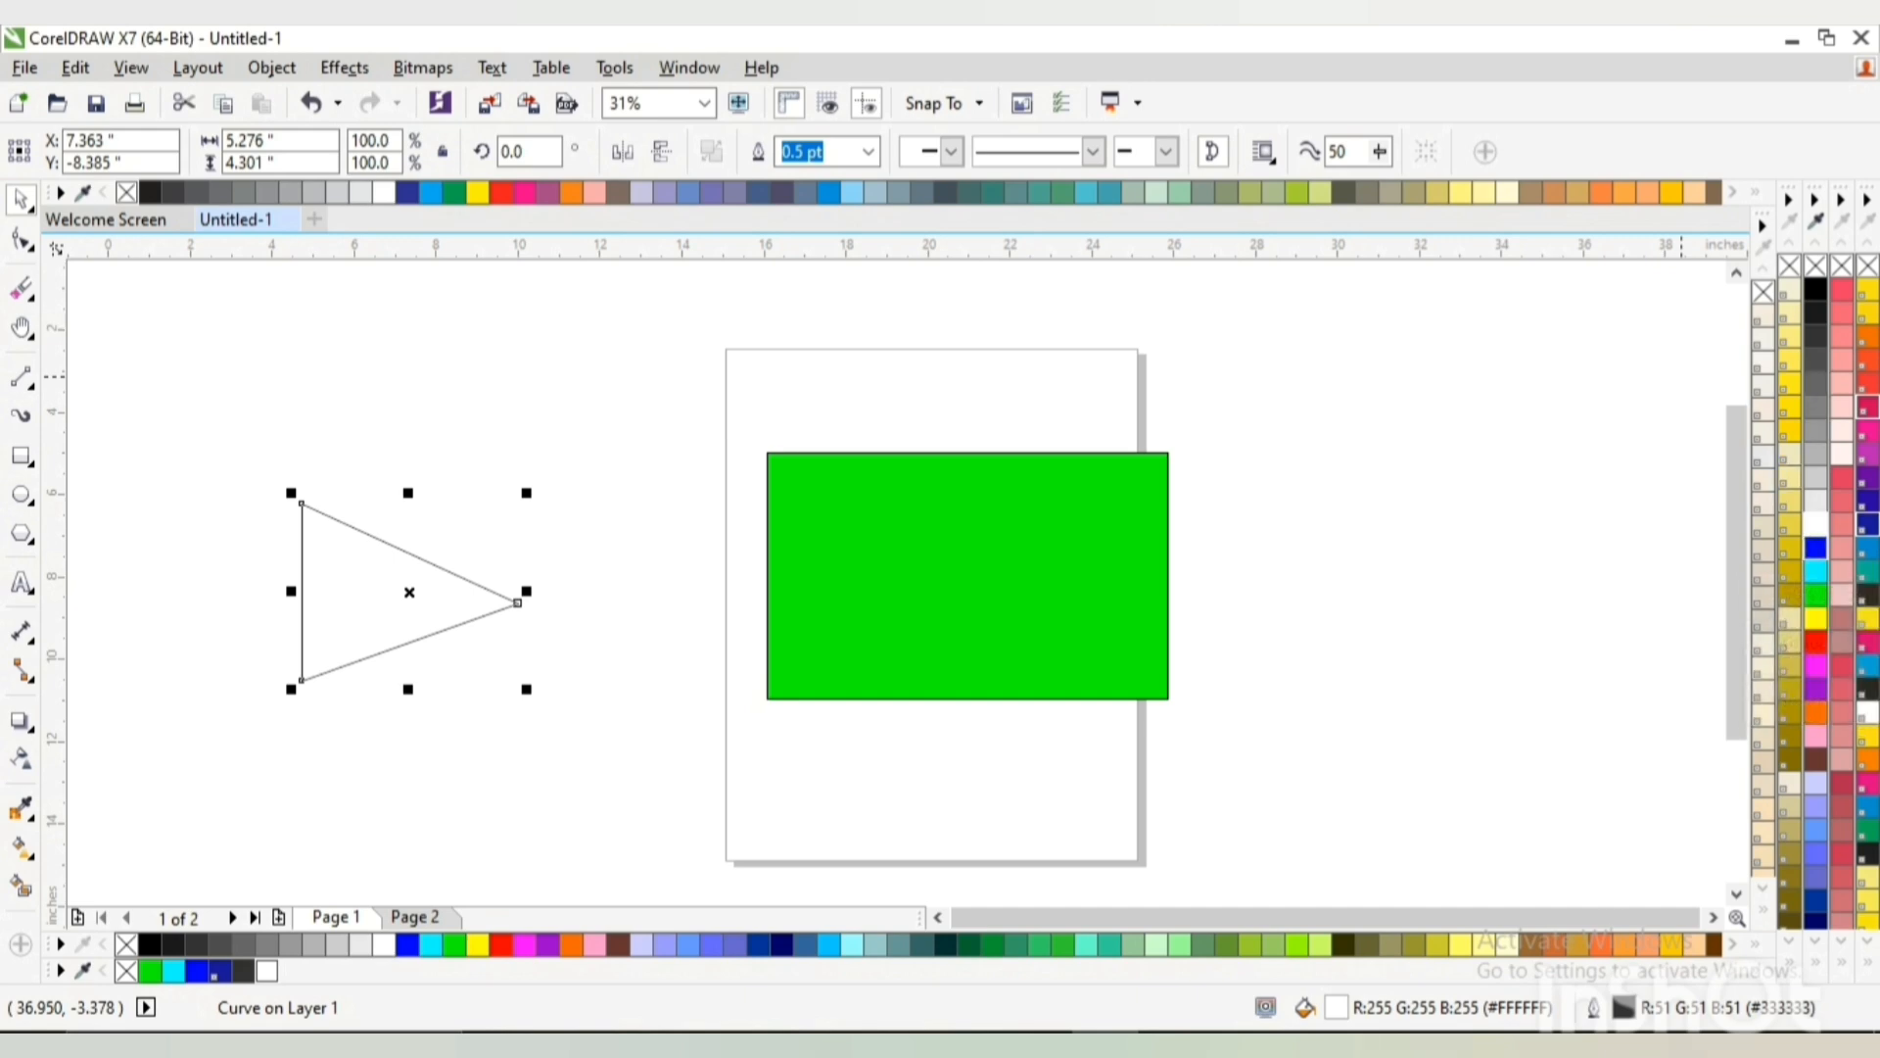
click(1815, 547)
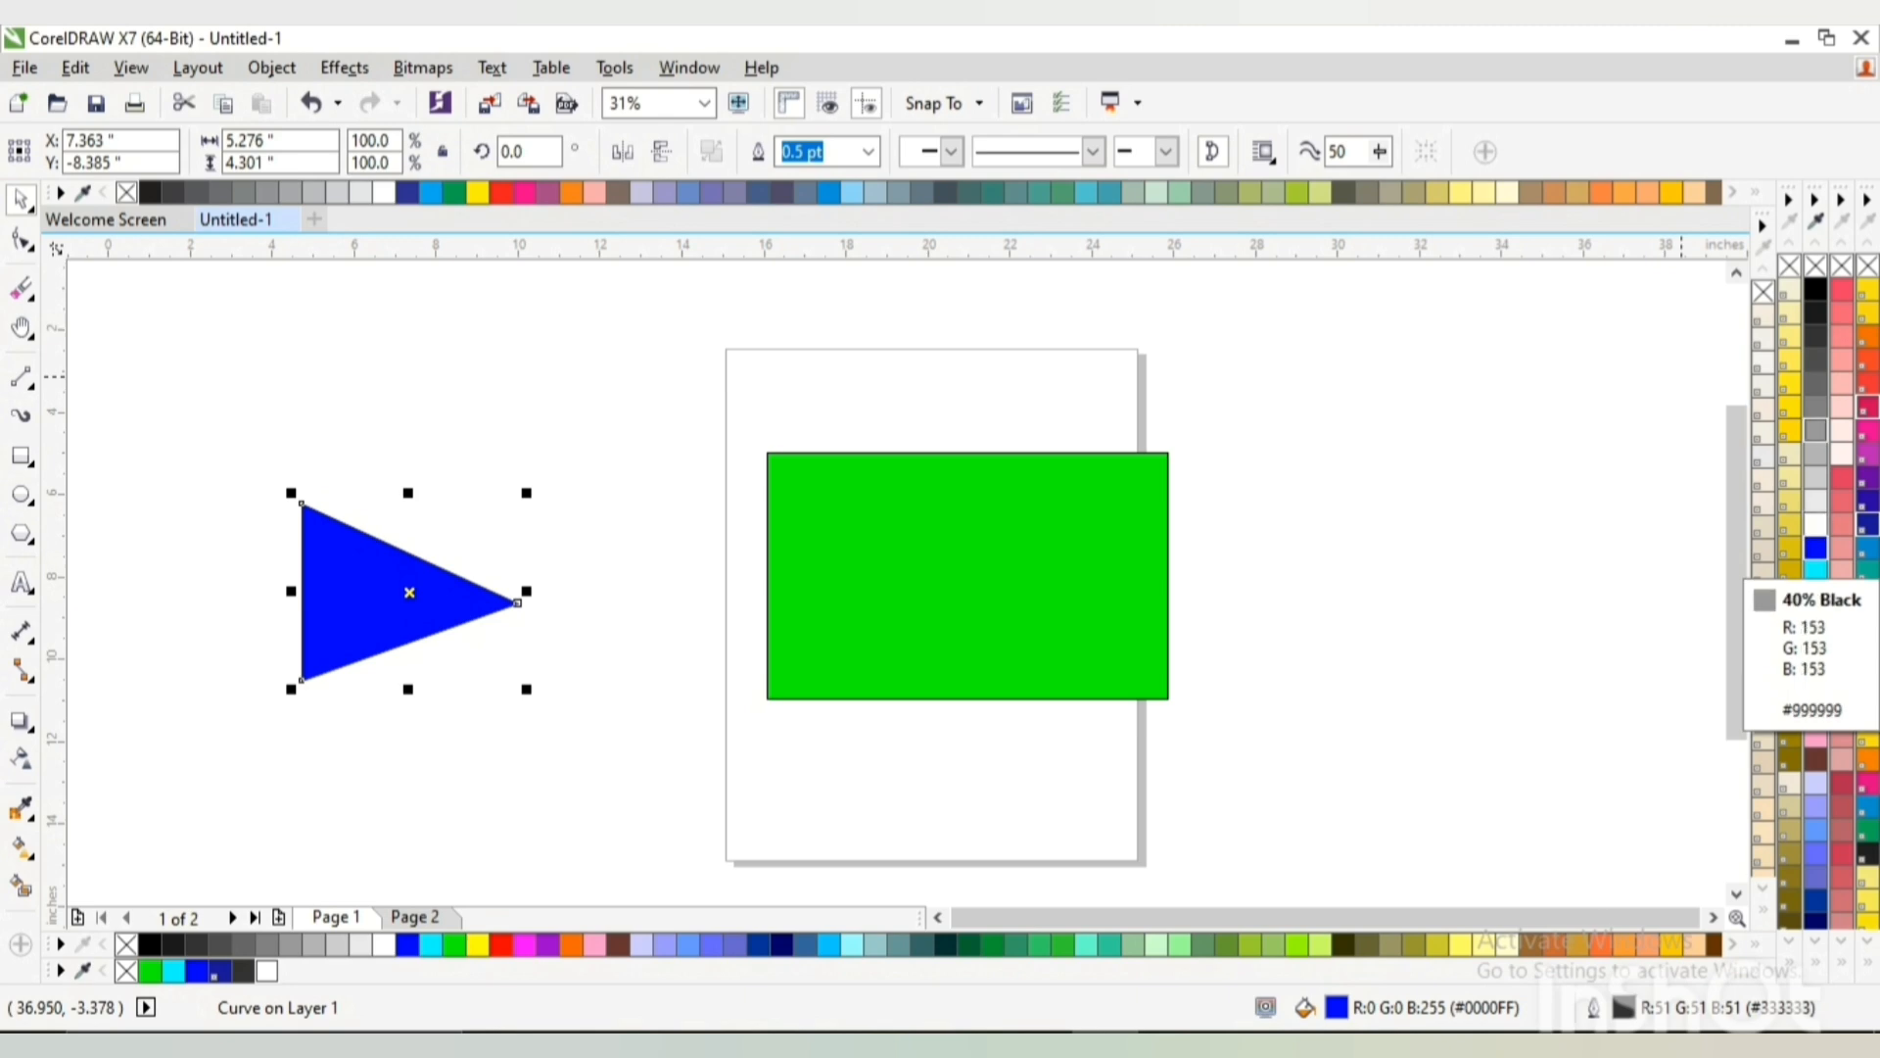
right_click(1816, 359)
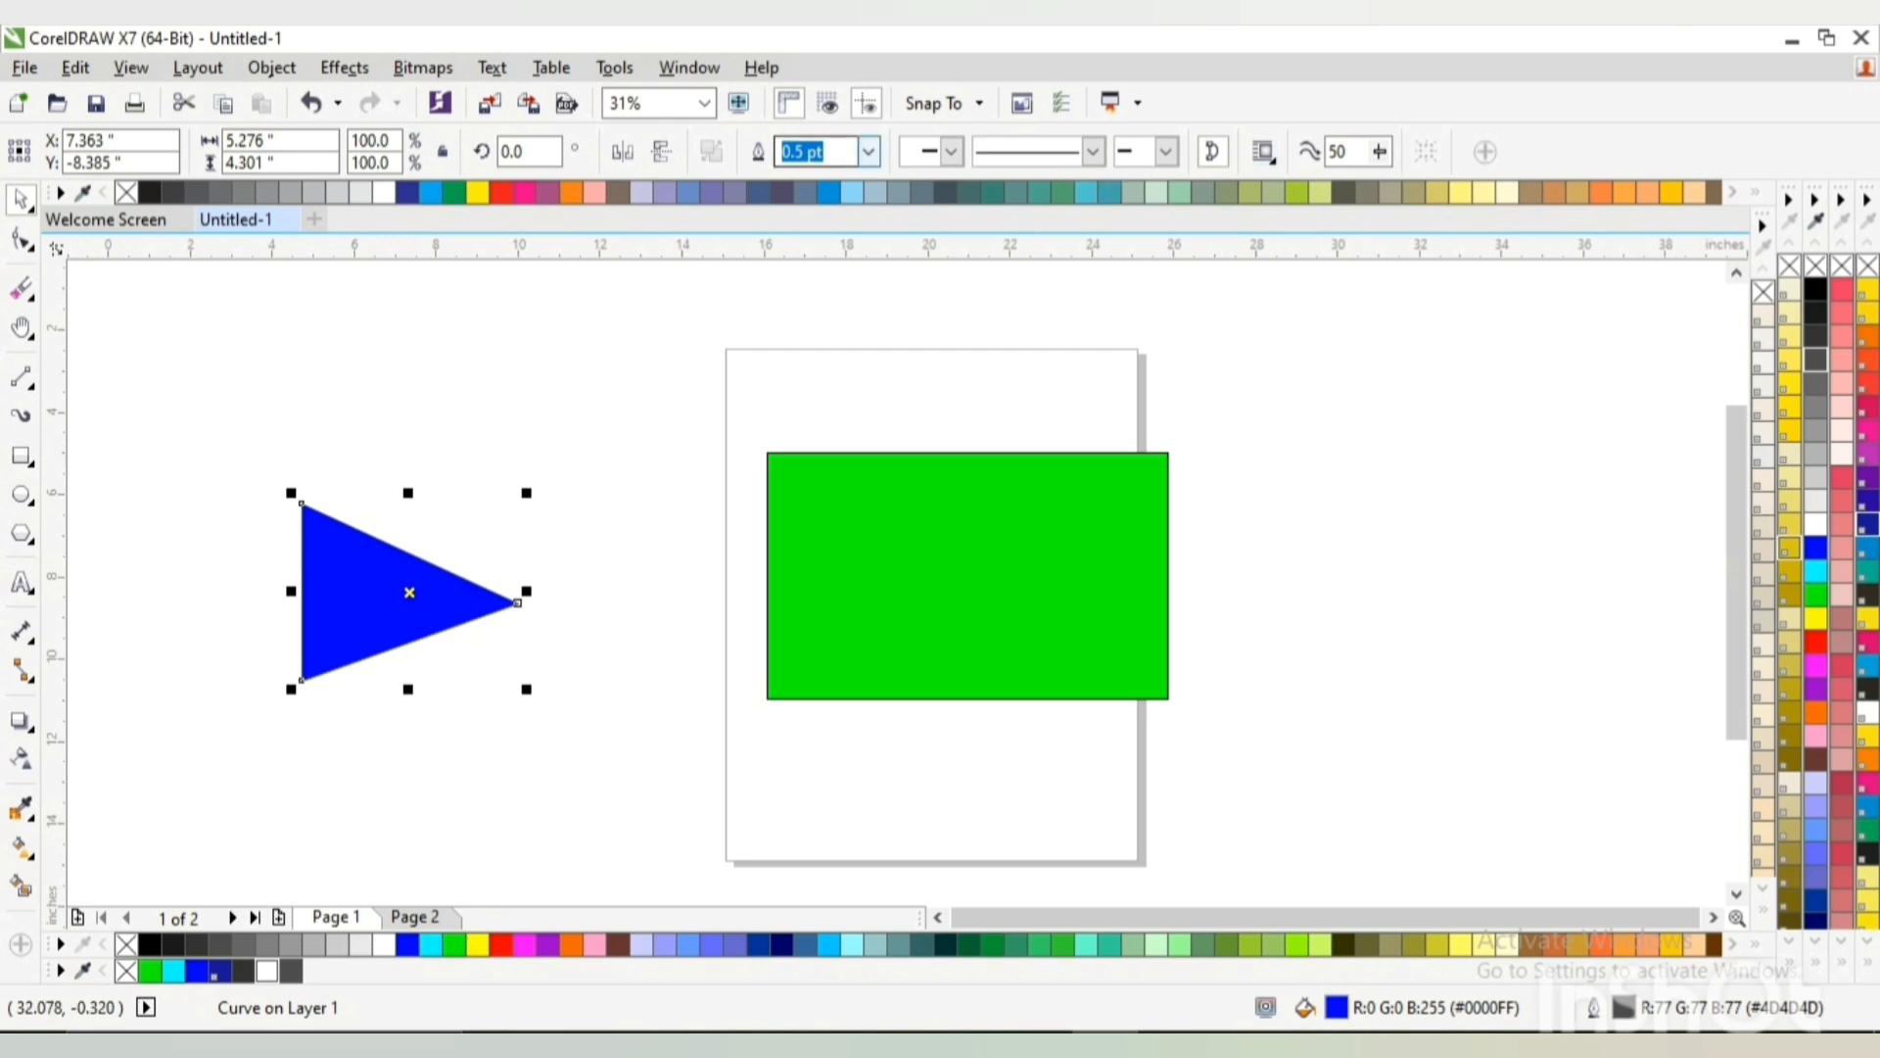
Thicken the triangle's outline to 4.0 pt and further to 8.0 pt
key(alt+Down)
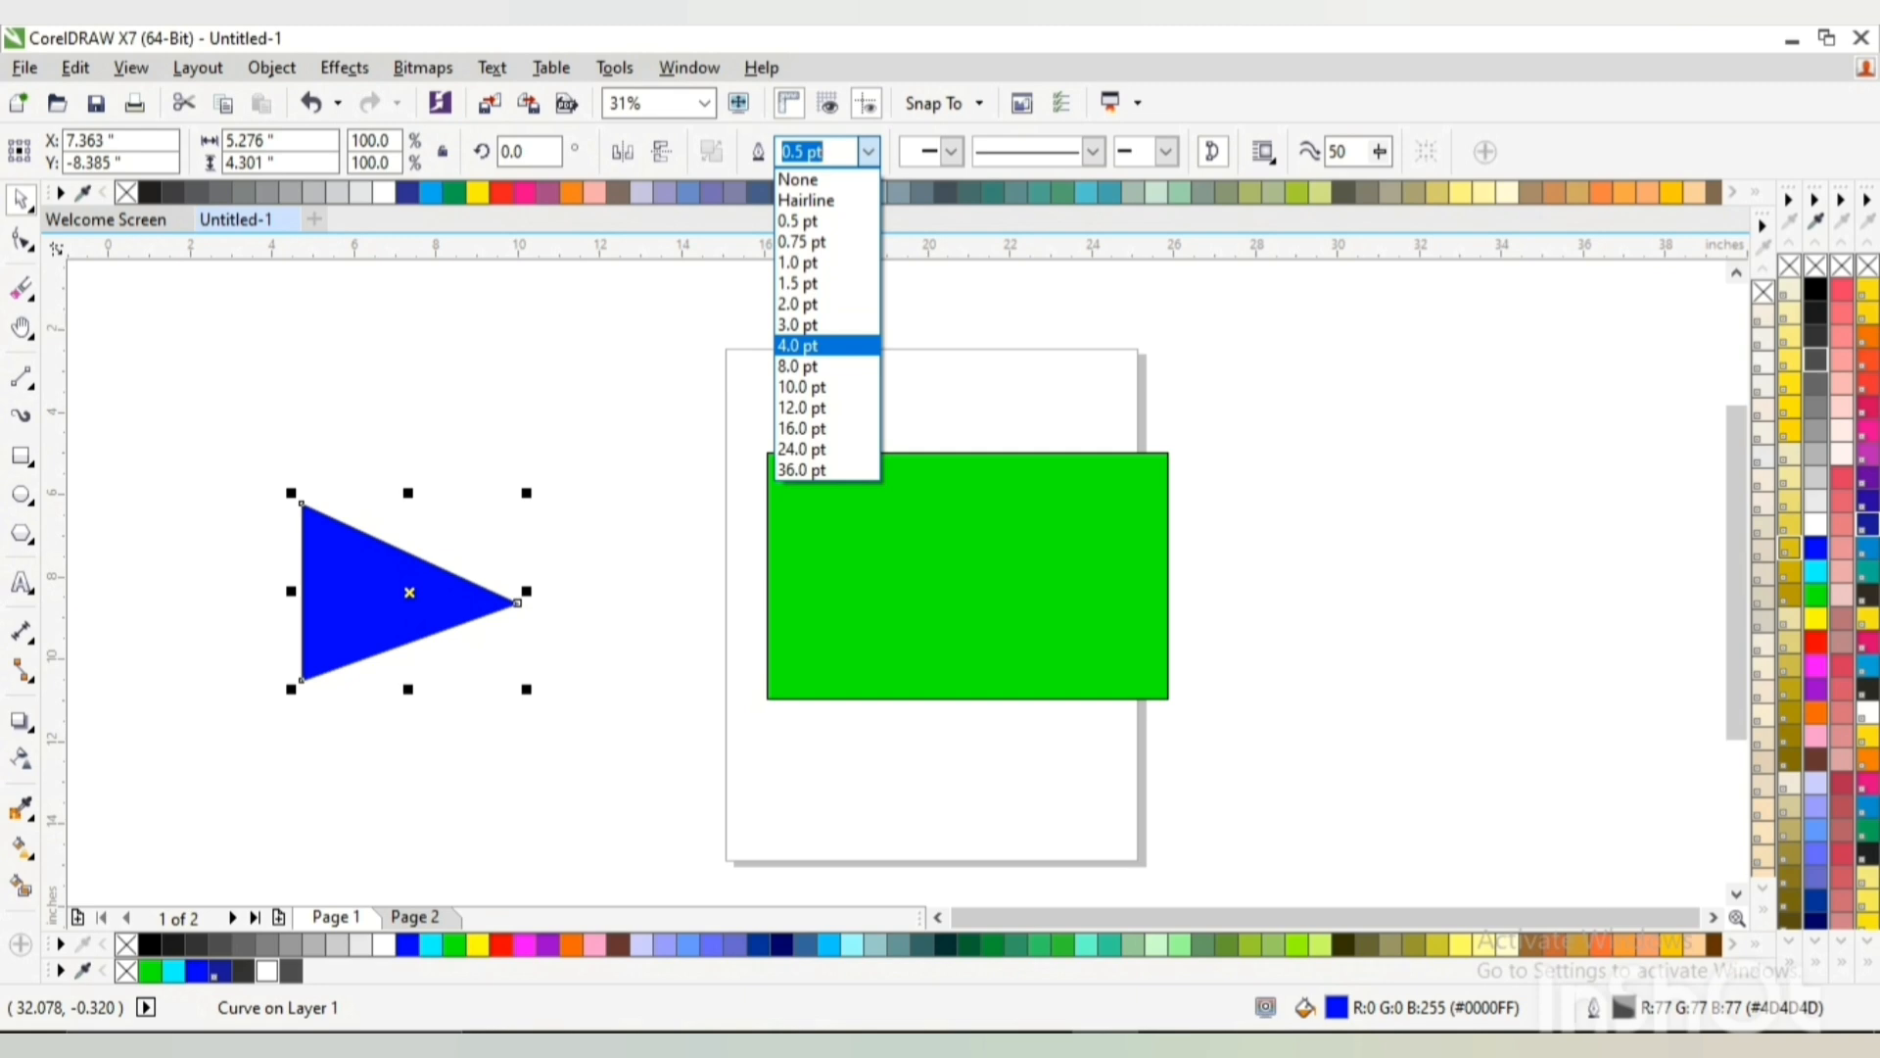
click(858, 346)
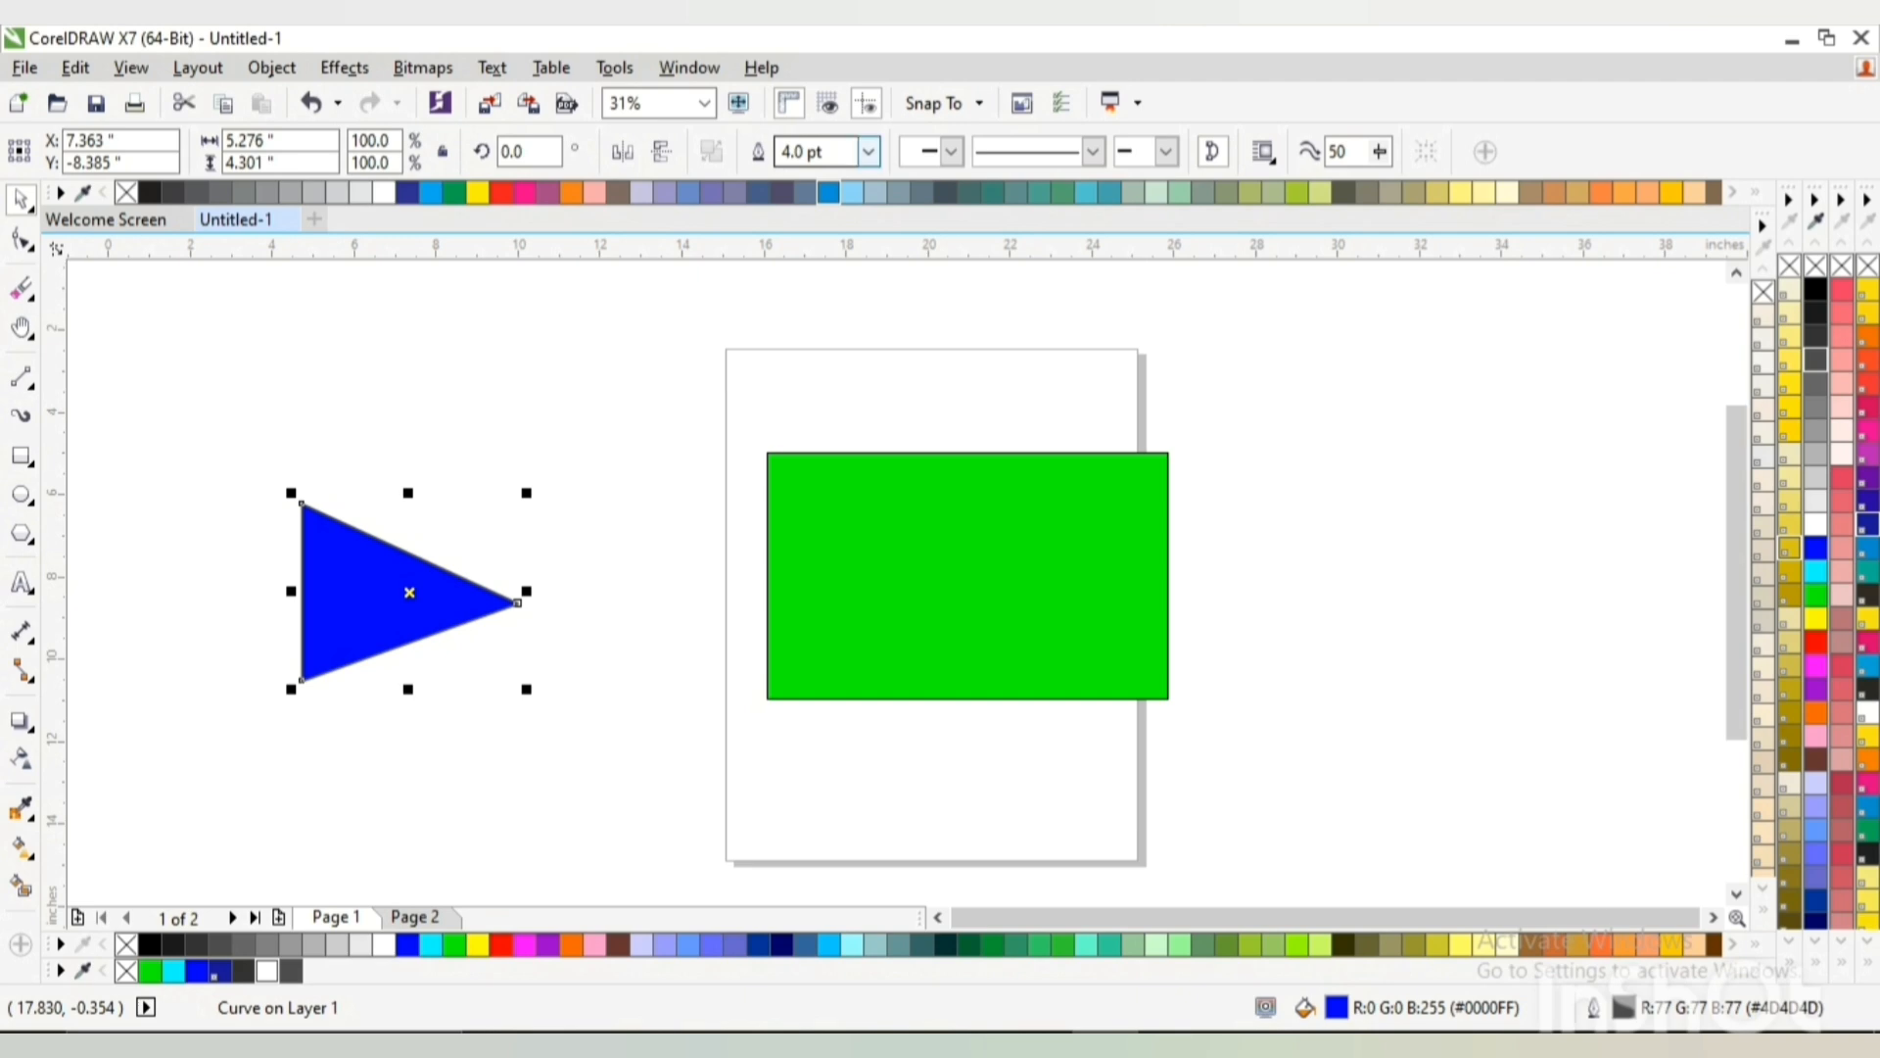
key(alt+Down)
key(Down)
key(Return)
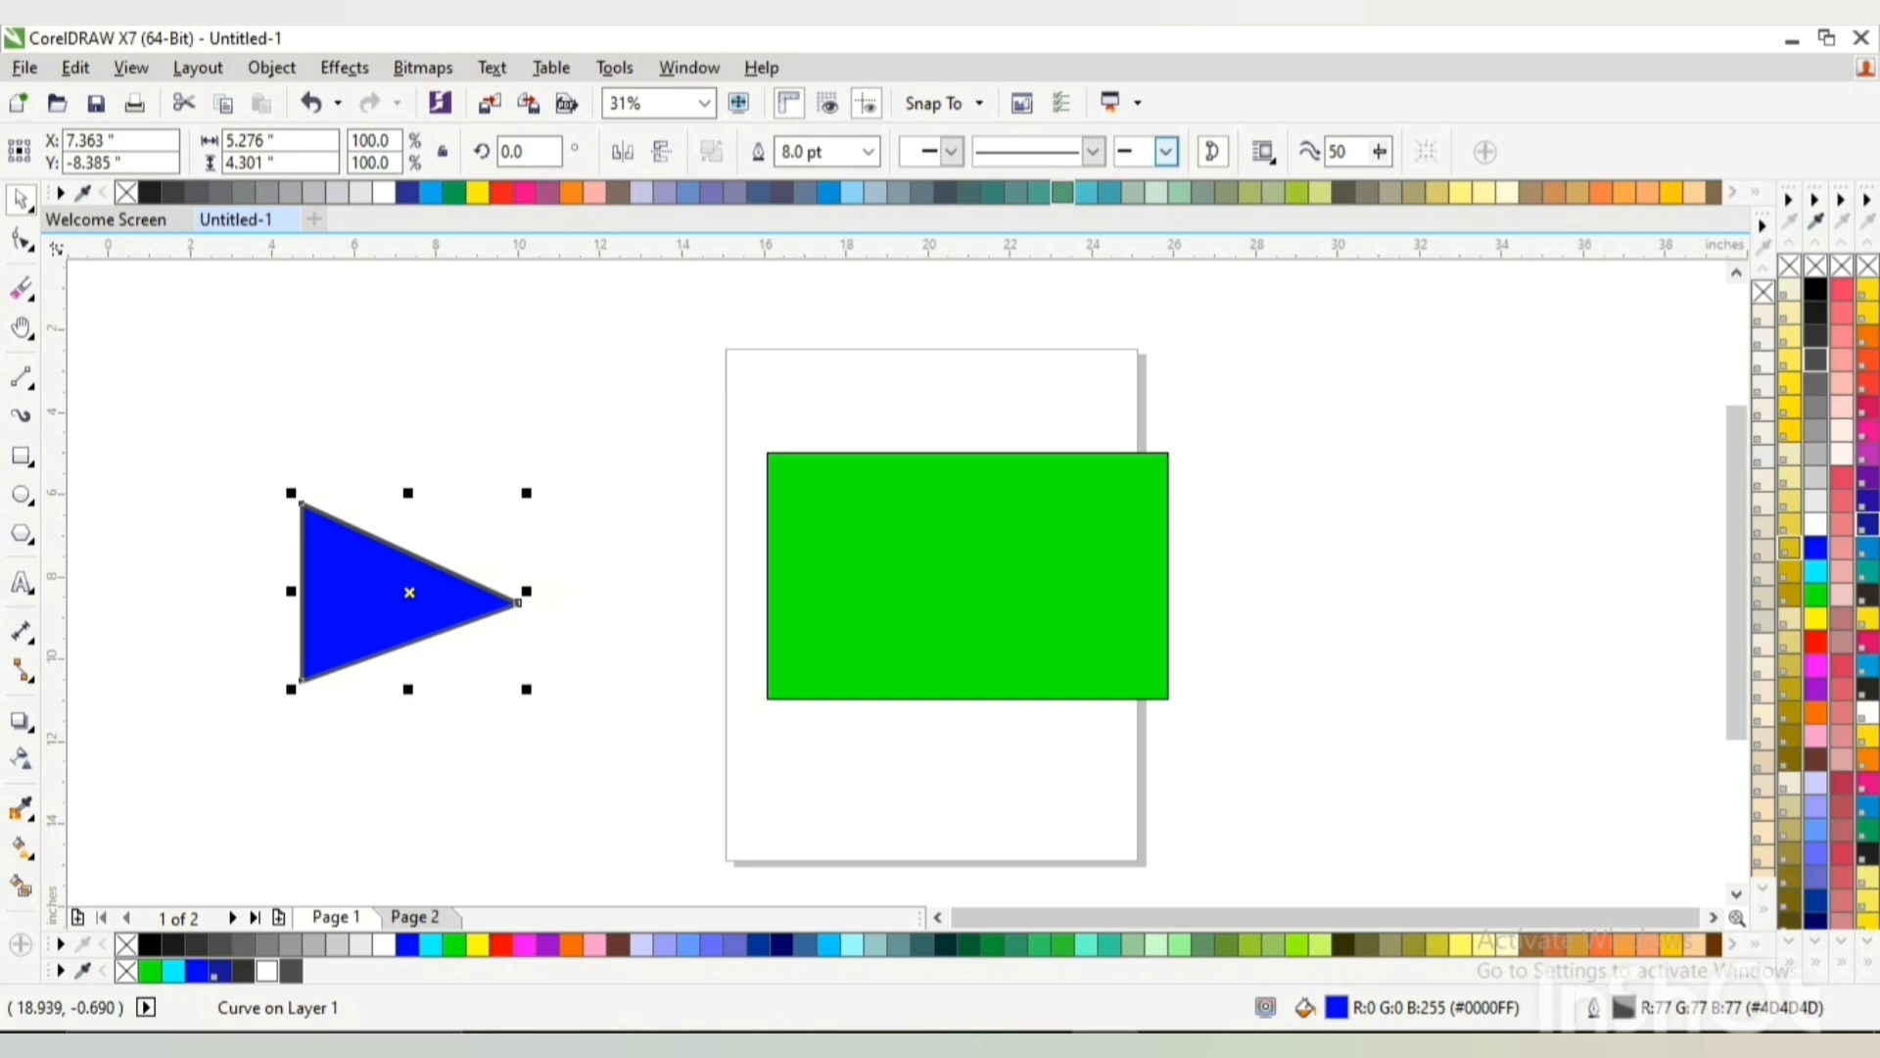
Browse the dotted and dashed line styles for the triangle's outline, keep the solid line, and open the end arrowhead choices
click(1093, 151)
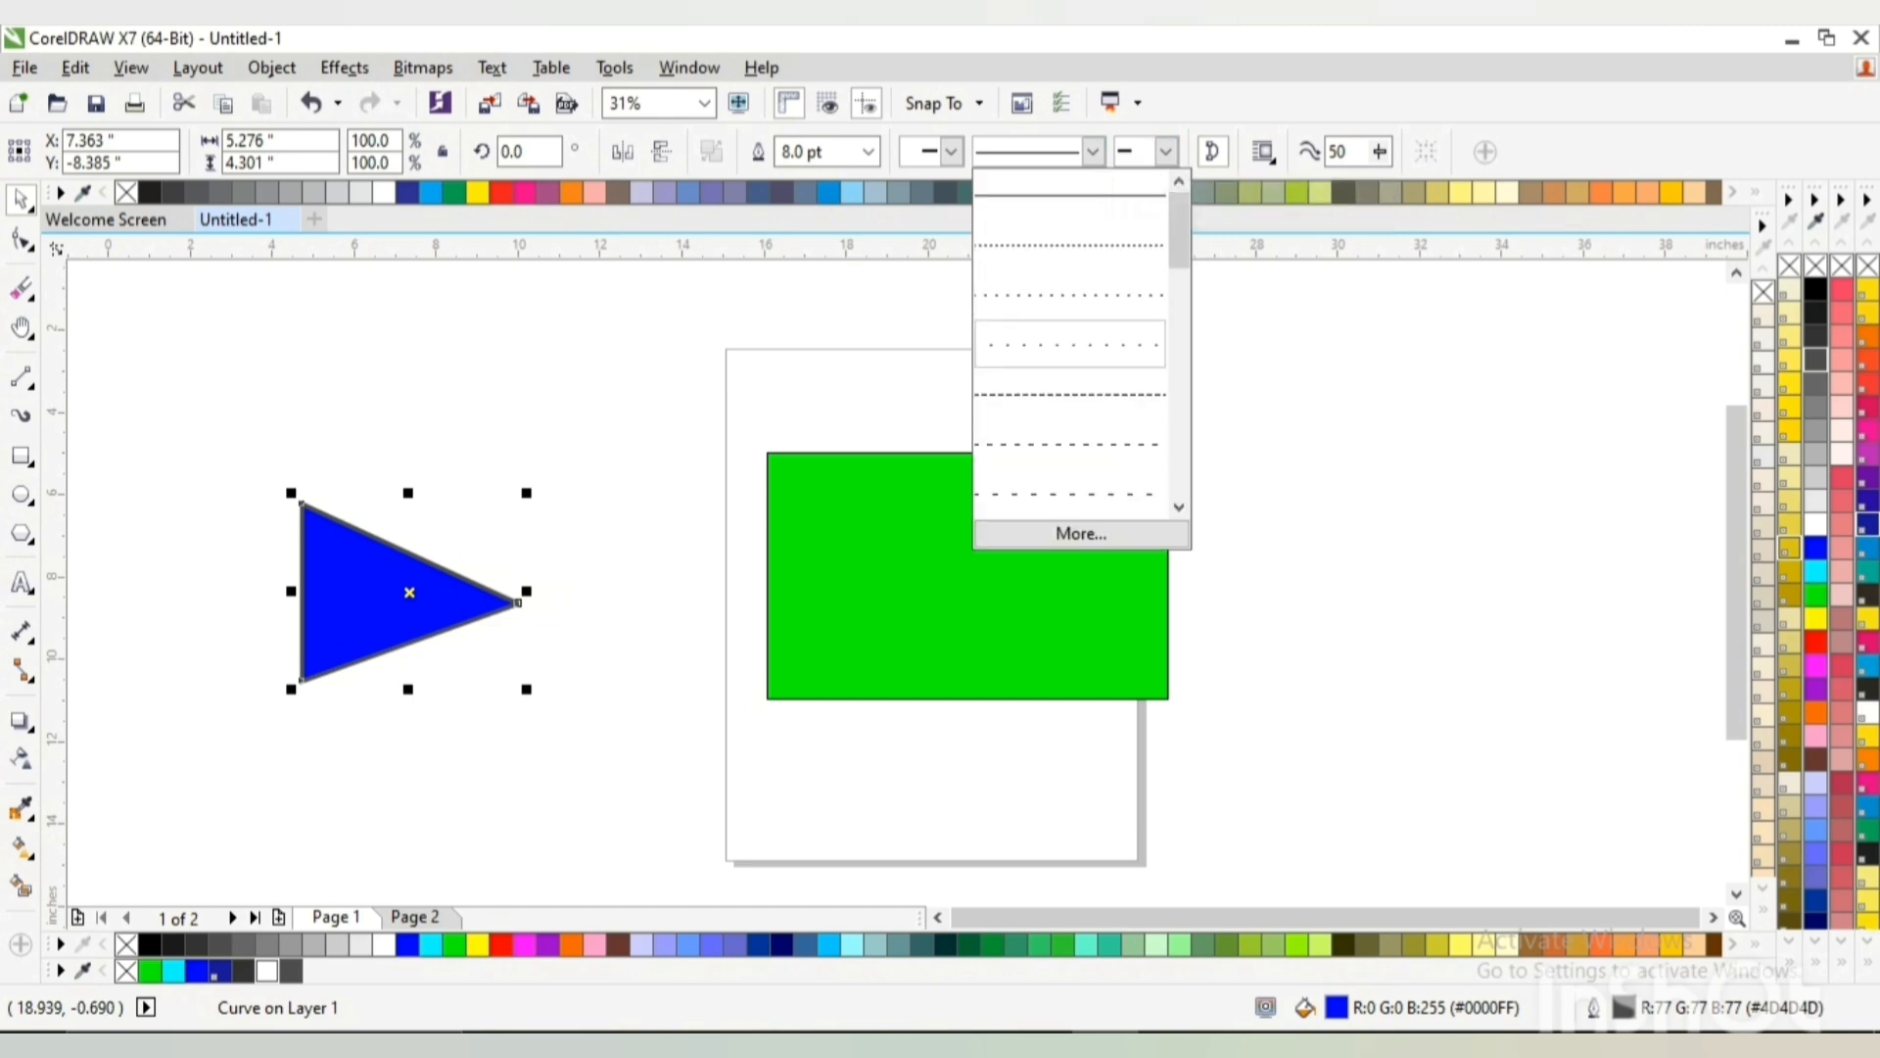
scroll(1070, 392, down, 4)
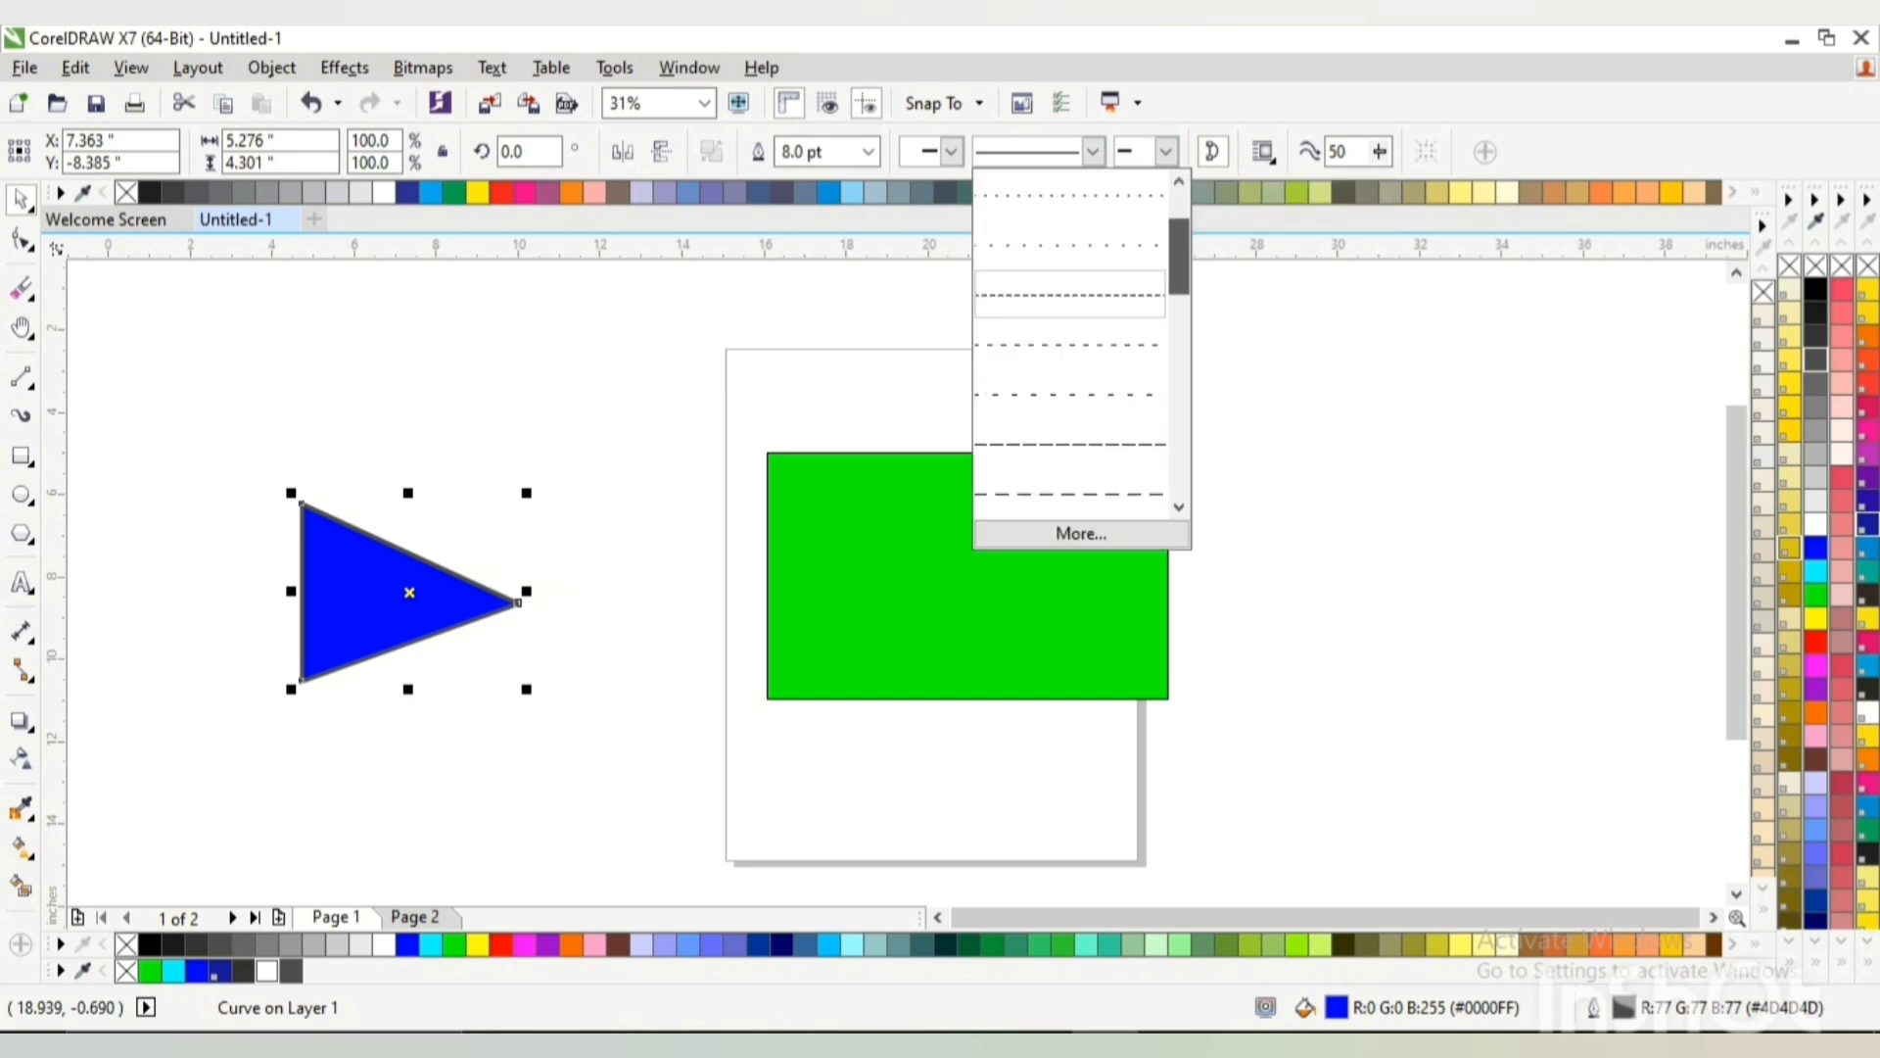
scroll(1070, 343, down, 5)
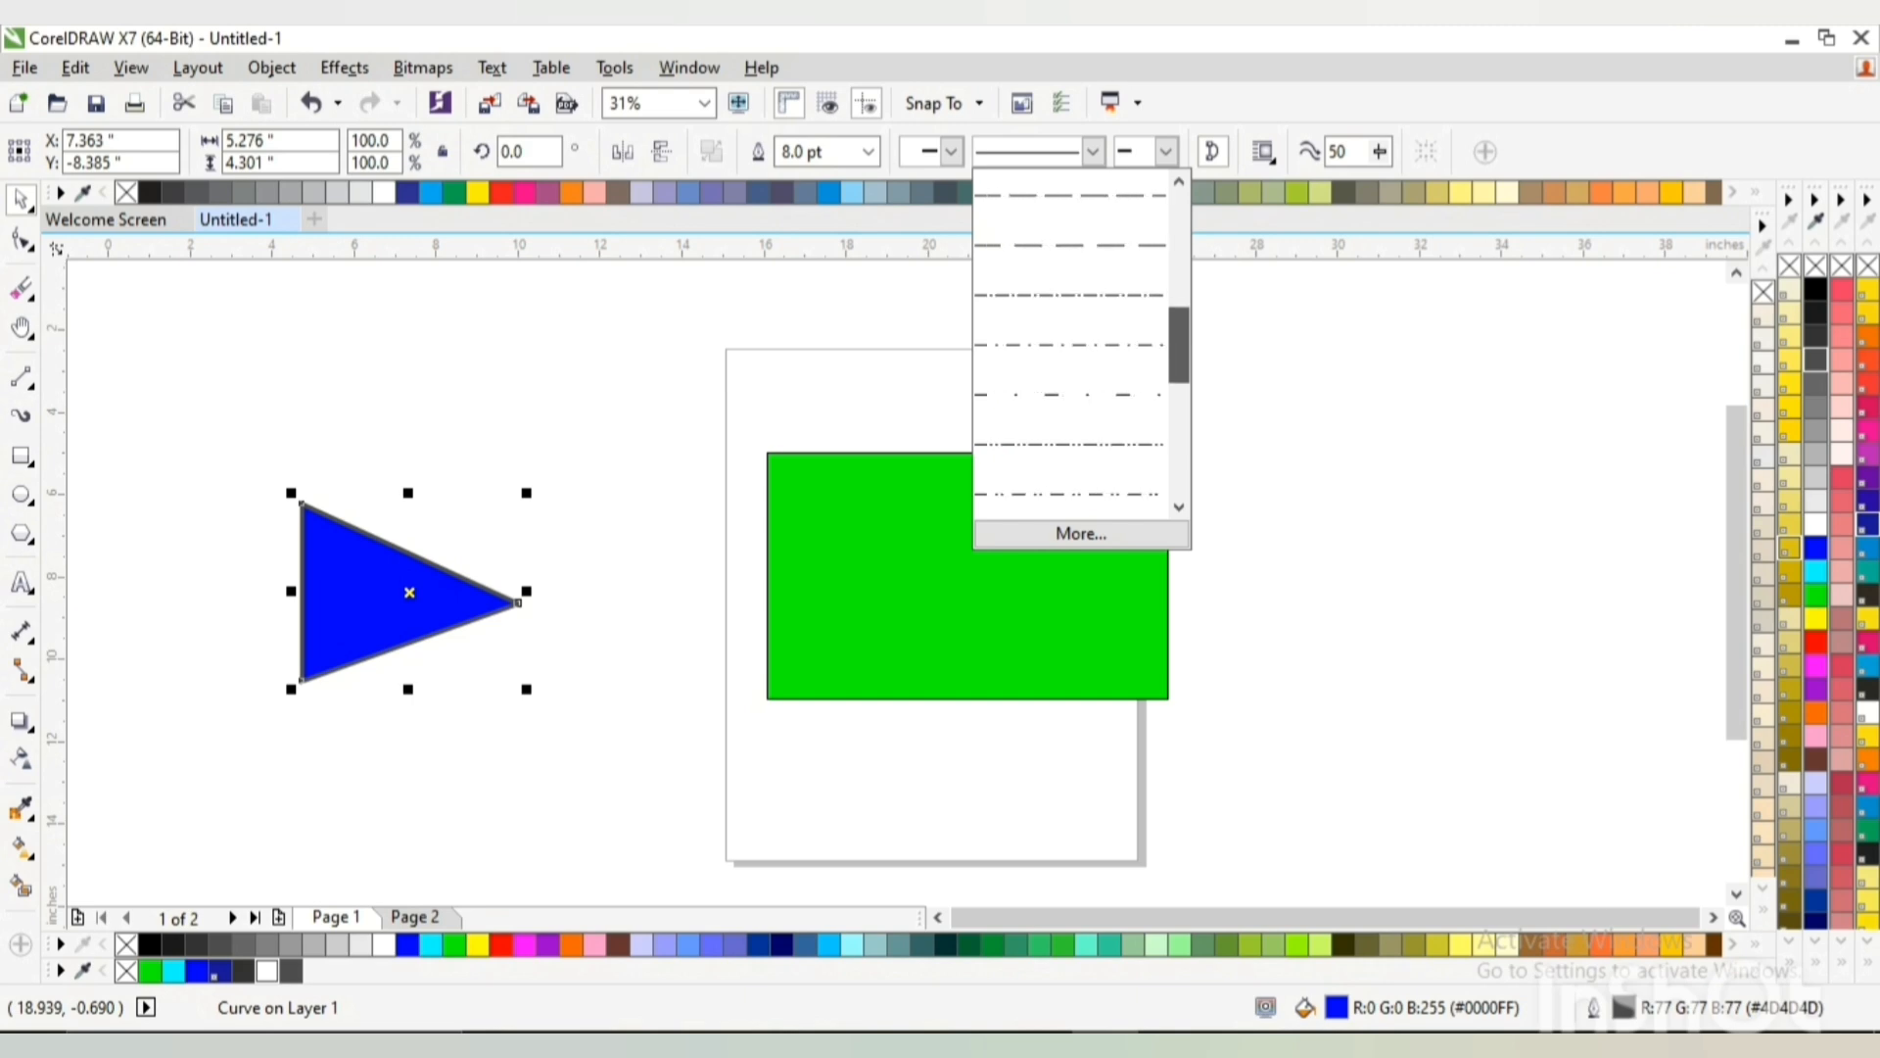
scroll(1071, 343, up, 9)
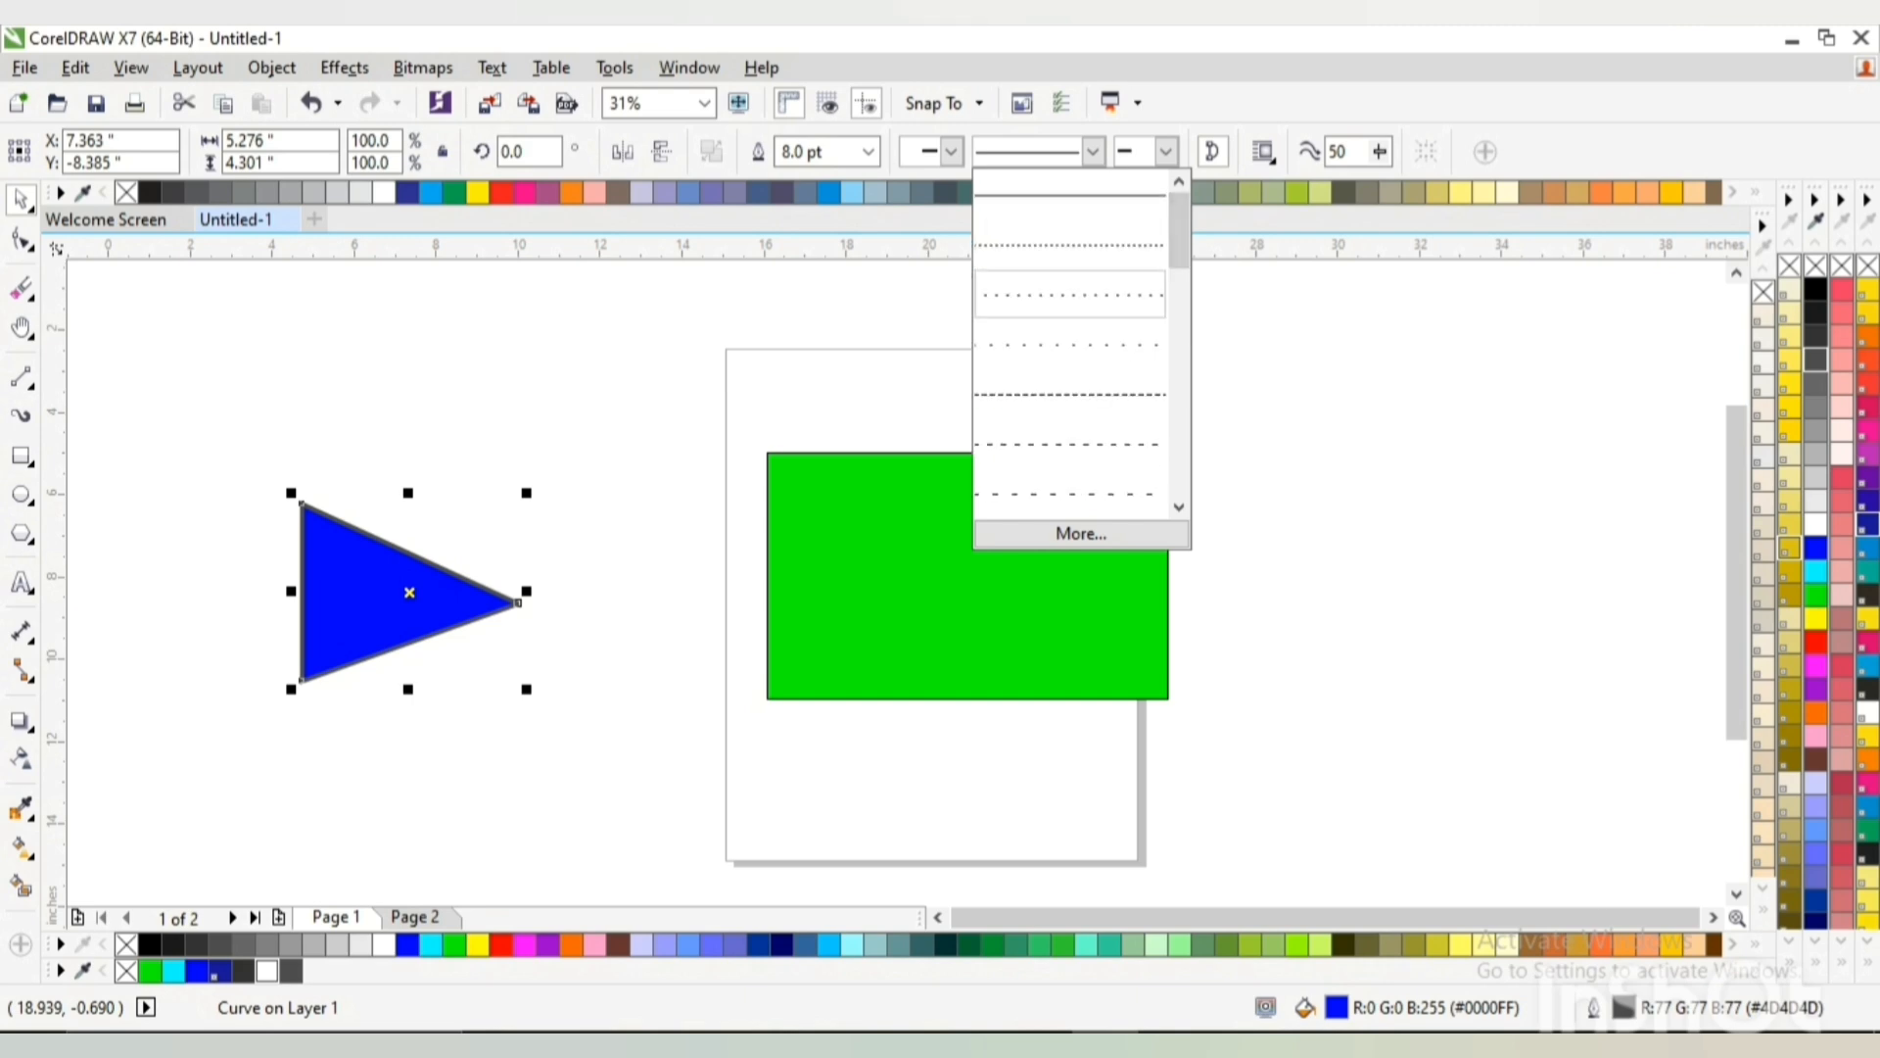
click(1071, 196)
click(1165, 151)
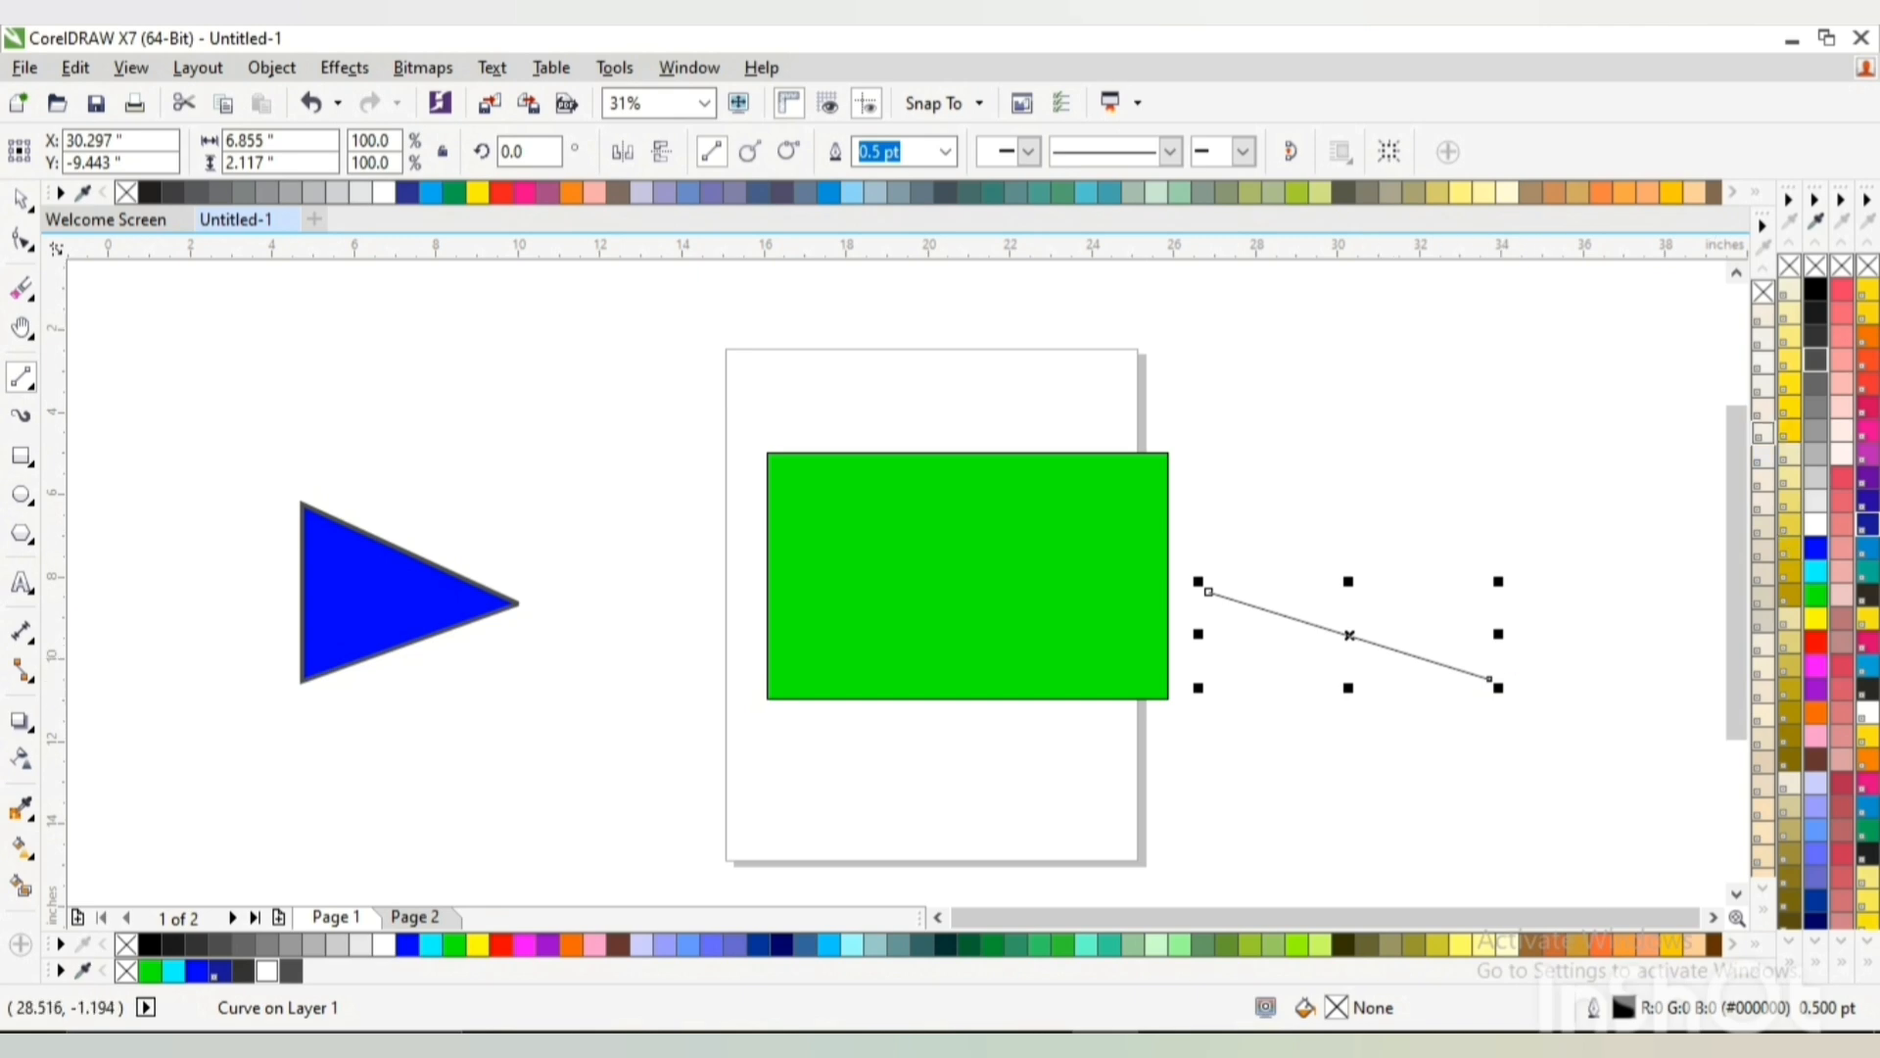
Set the outline width of the slanted line beside the green rectangle to 8.0 pt
click(945, 151)
key(Down)
key(Down)
key(Down)
key(Down)
key(Down)
key(Down)
key(Down)
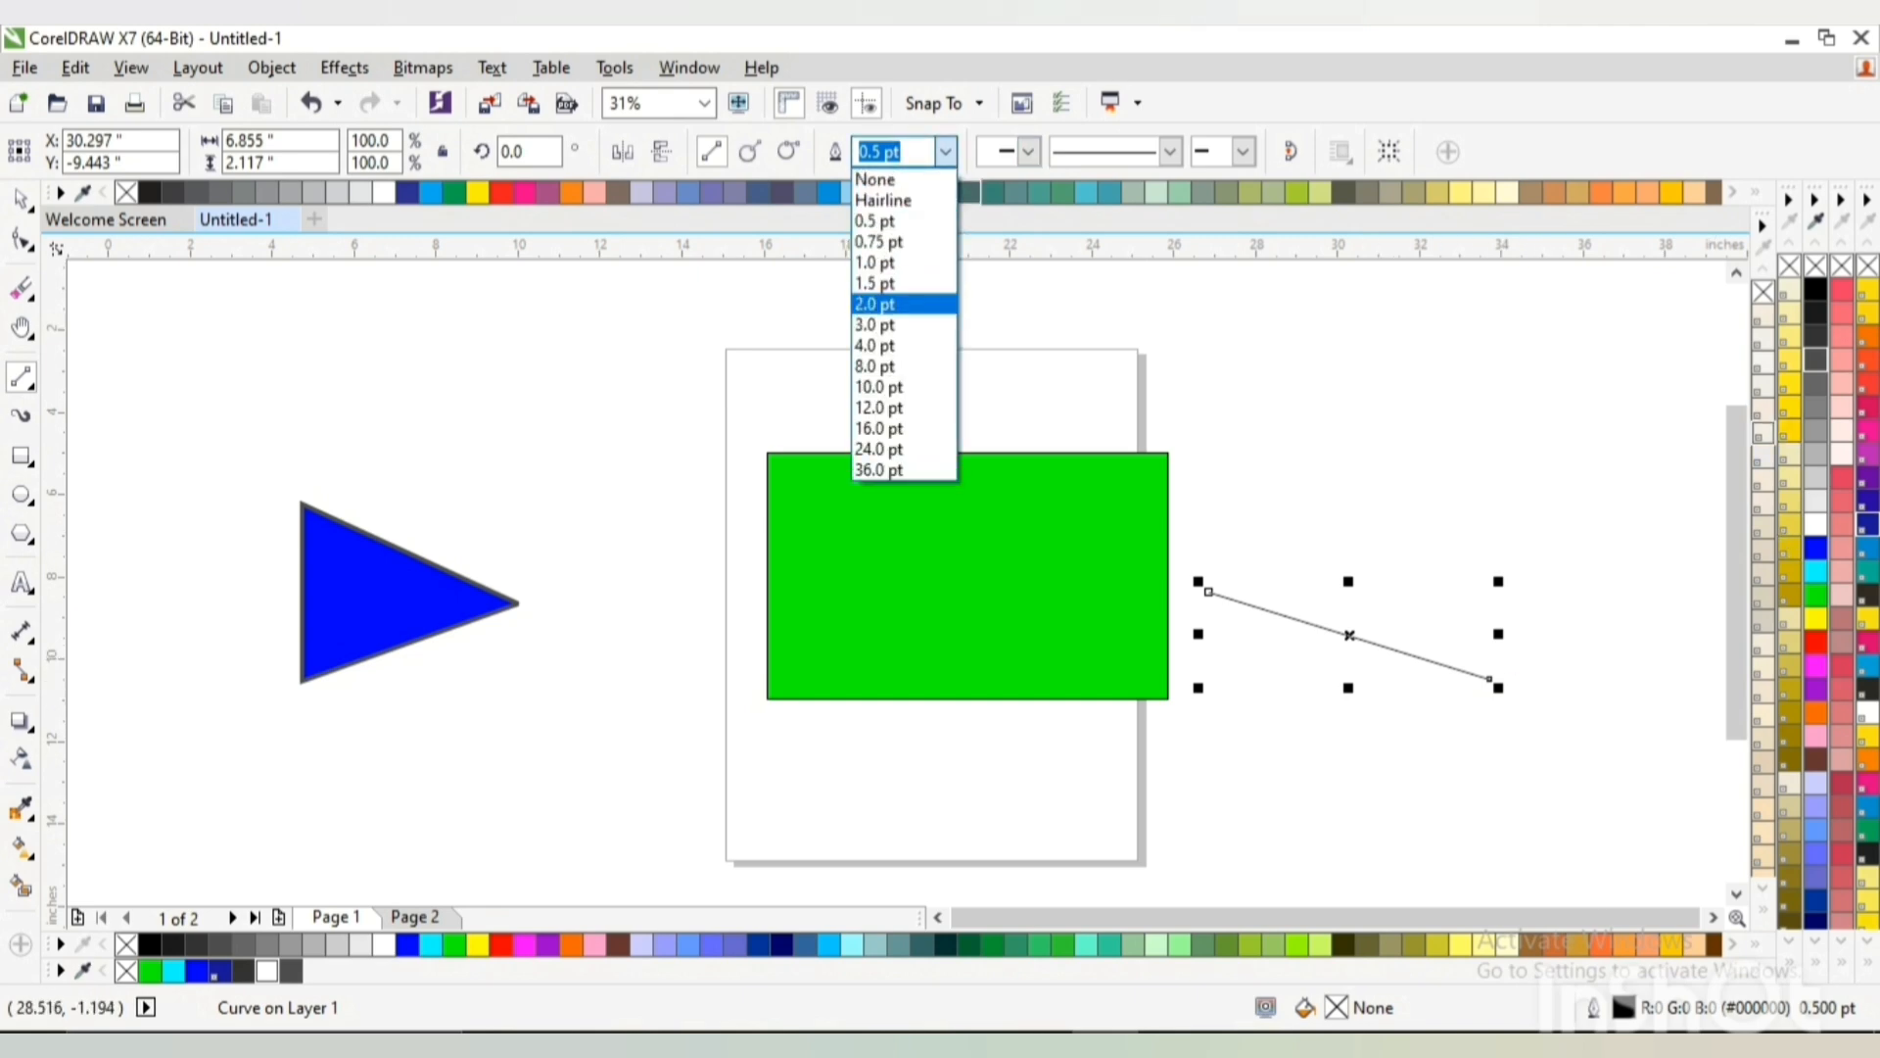
key(Return)
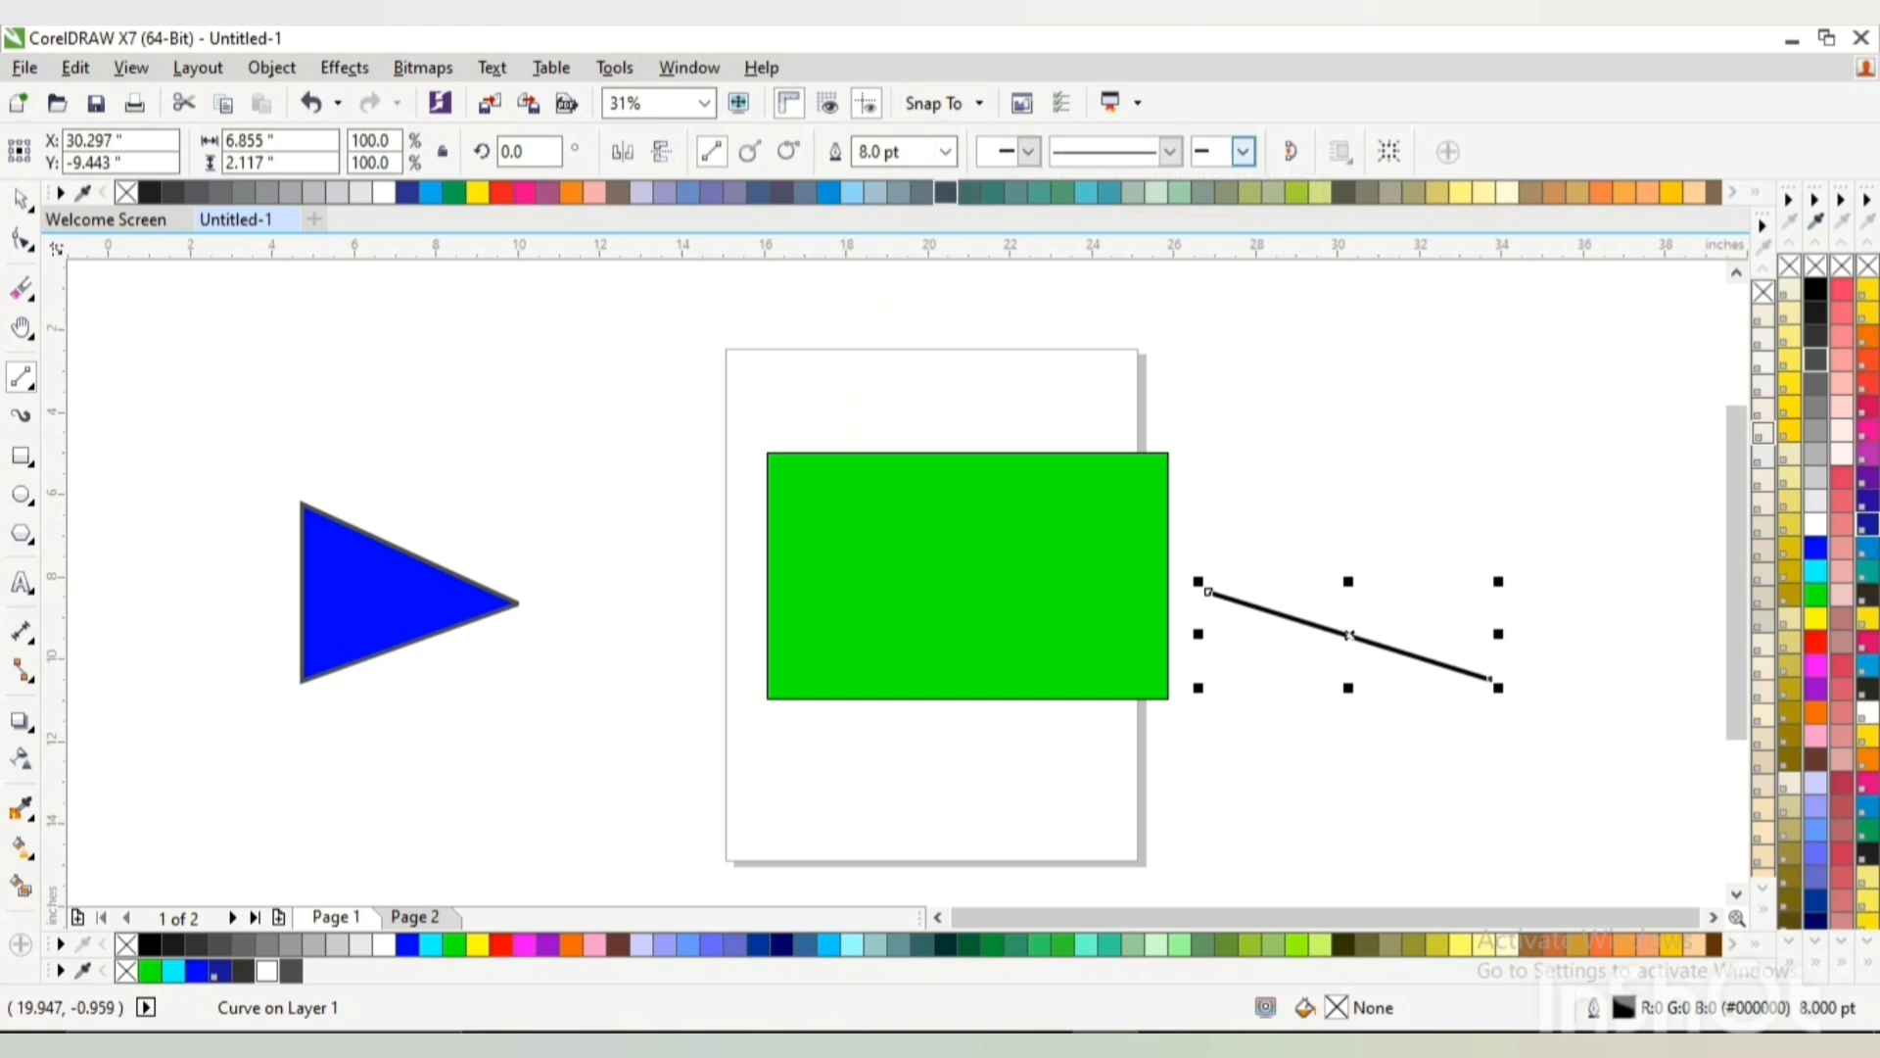
Add a double-barbed arrowhead to the end of the slanted line beside the green rectangle
click(1243, 151)
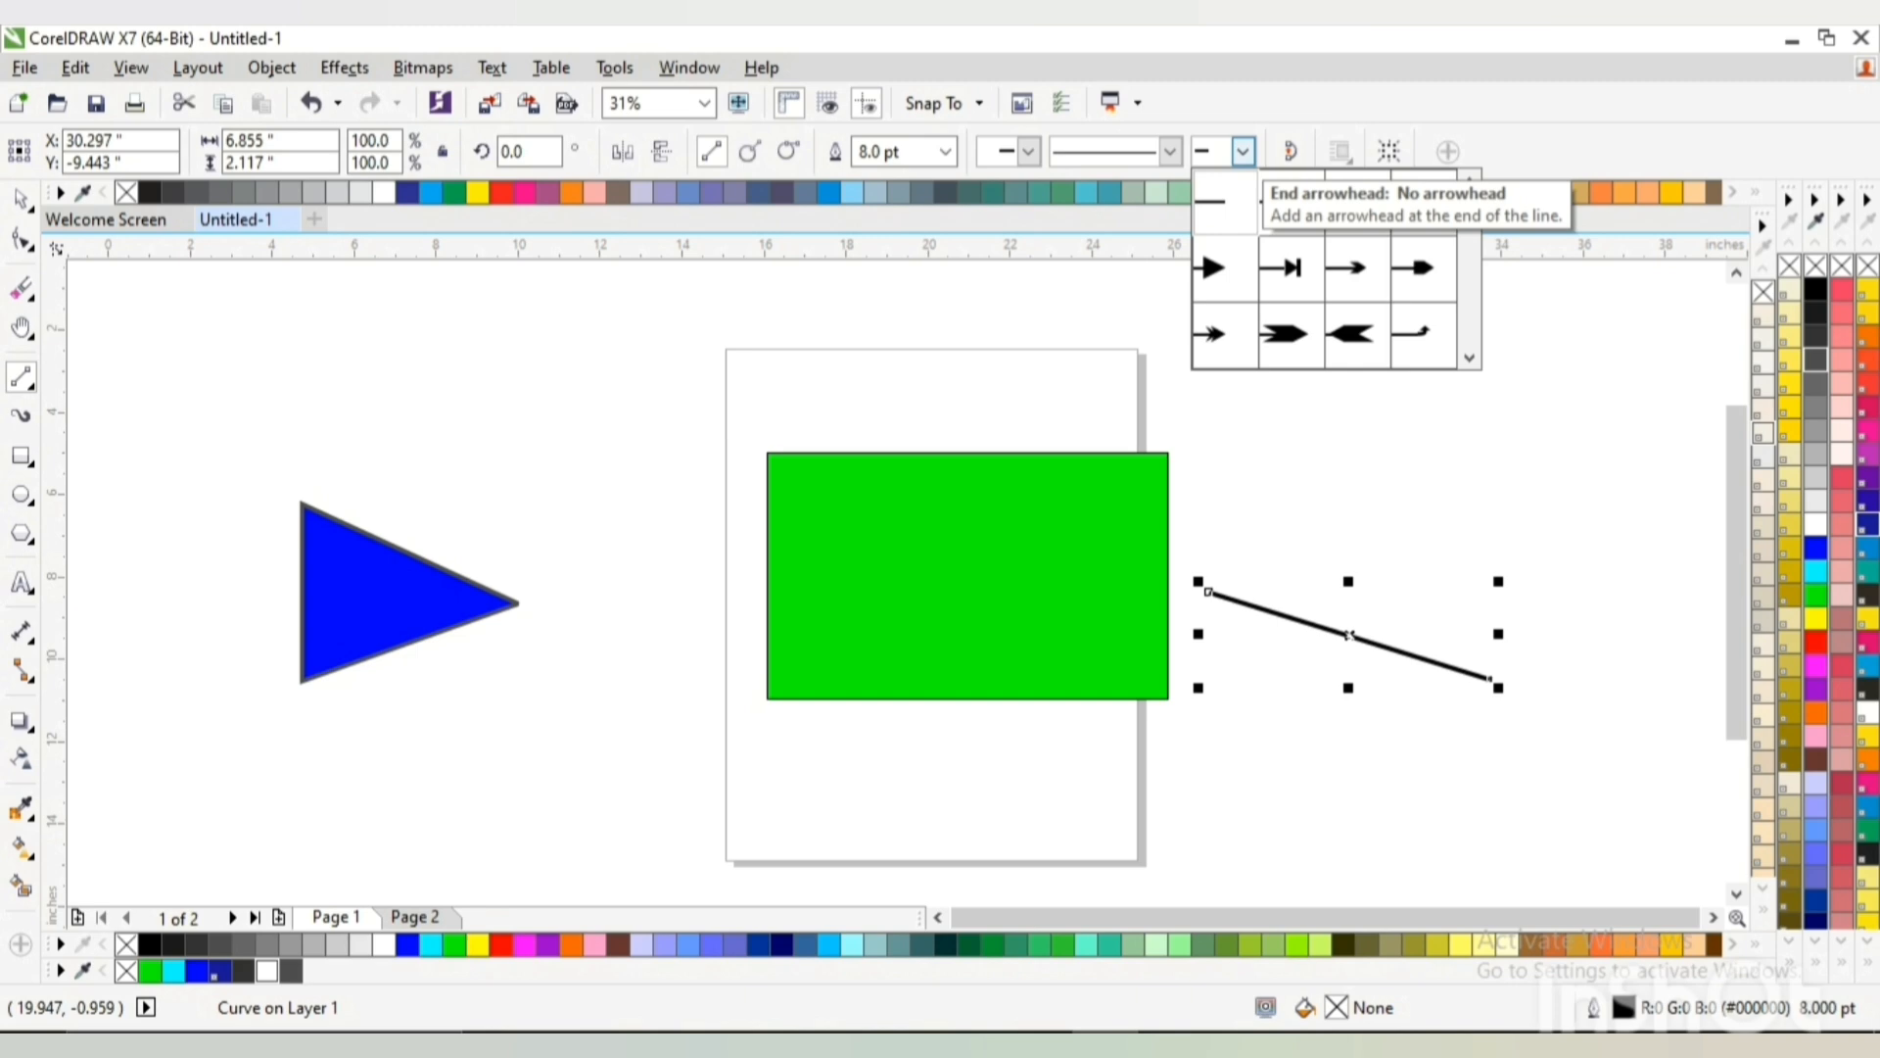
key(Escape)
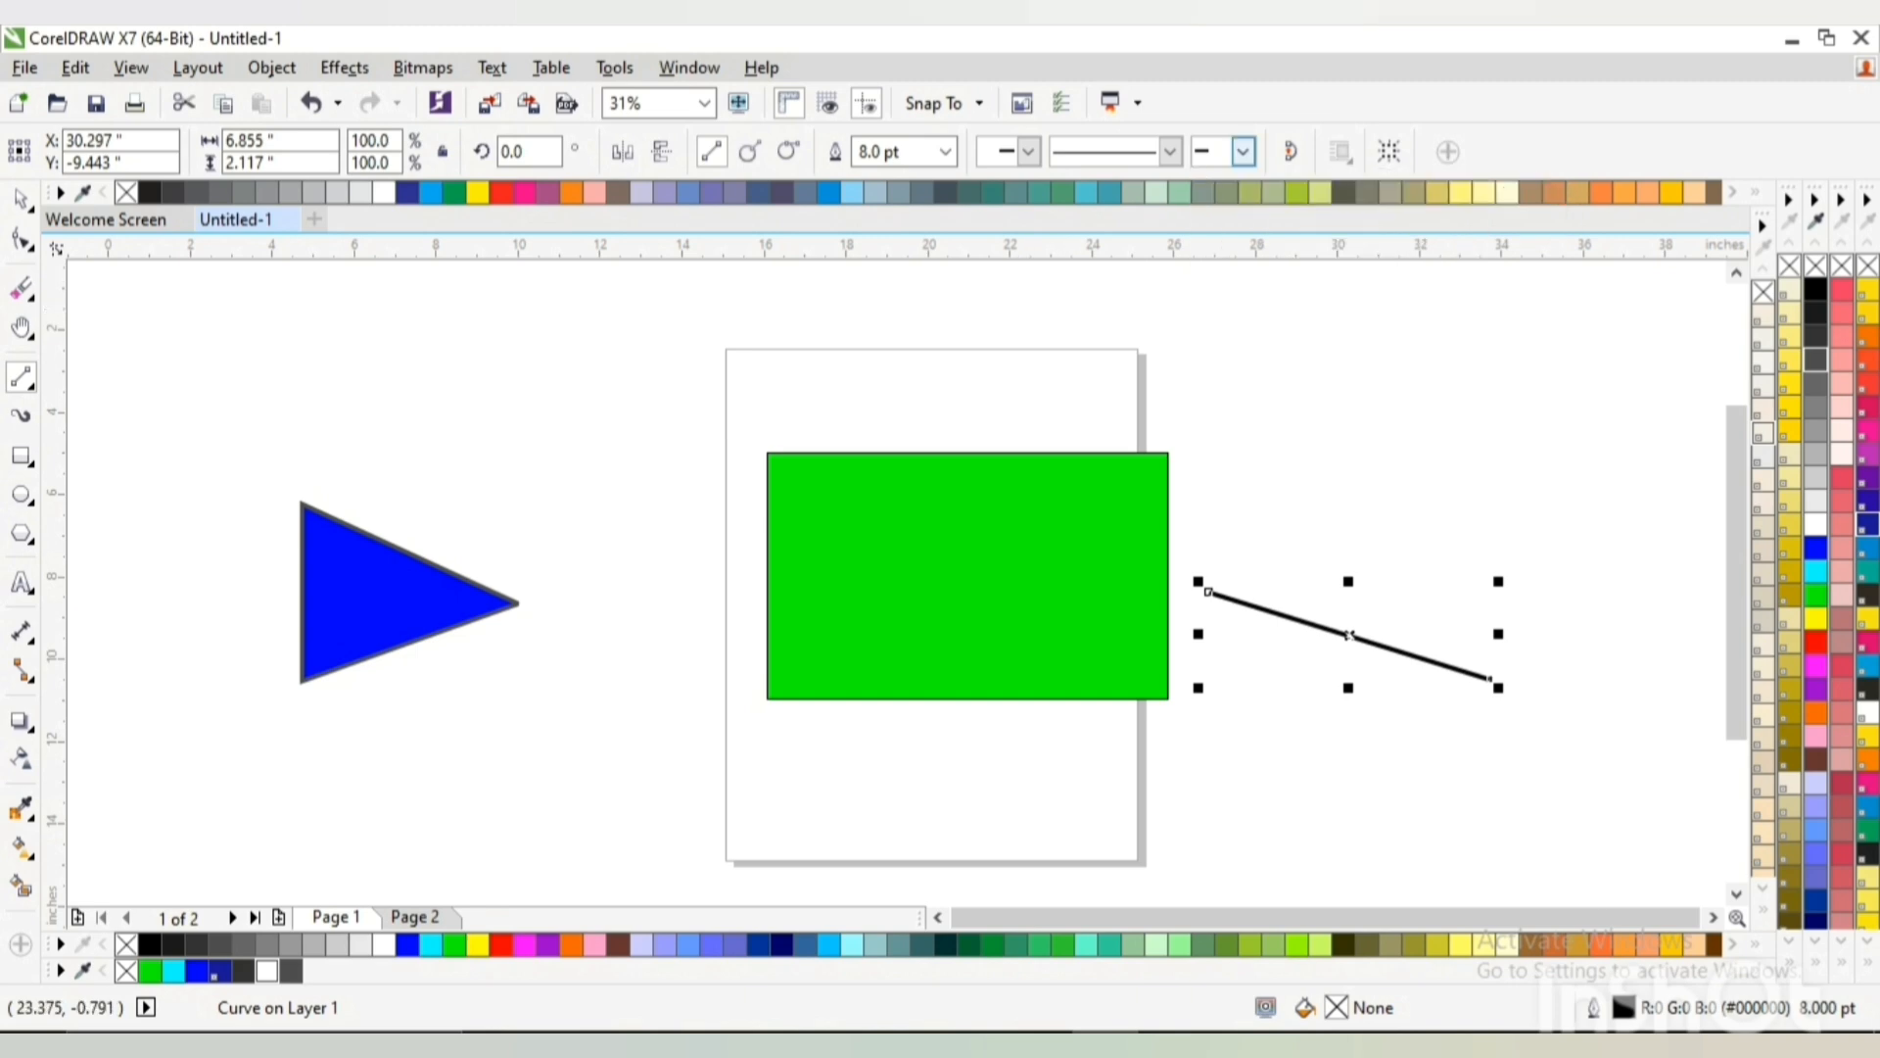
click(1243, 151)
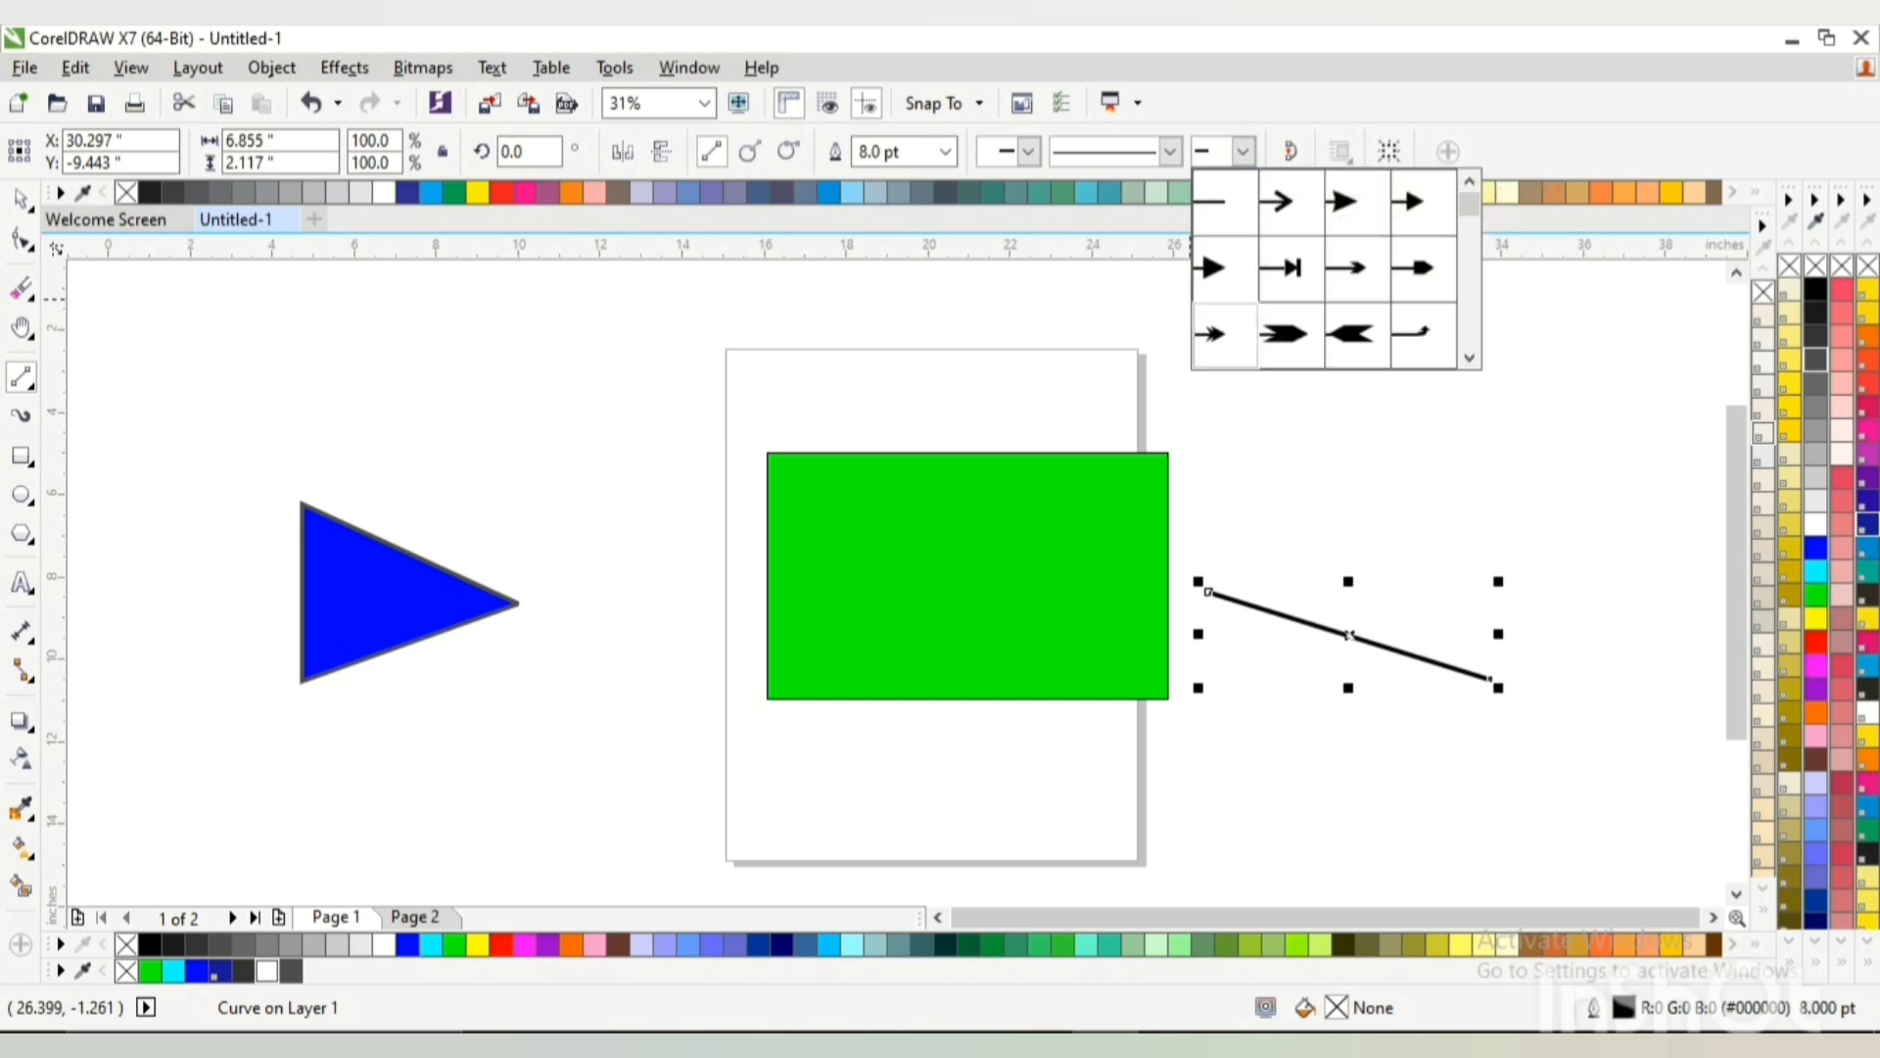
click(1212, 333)
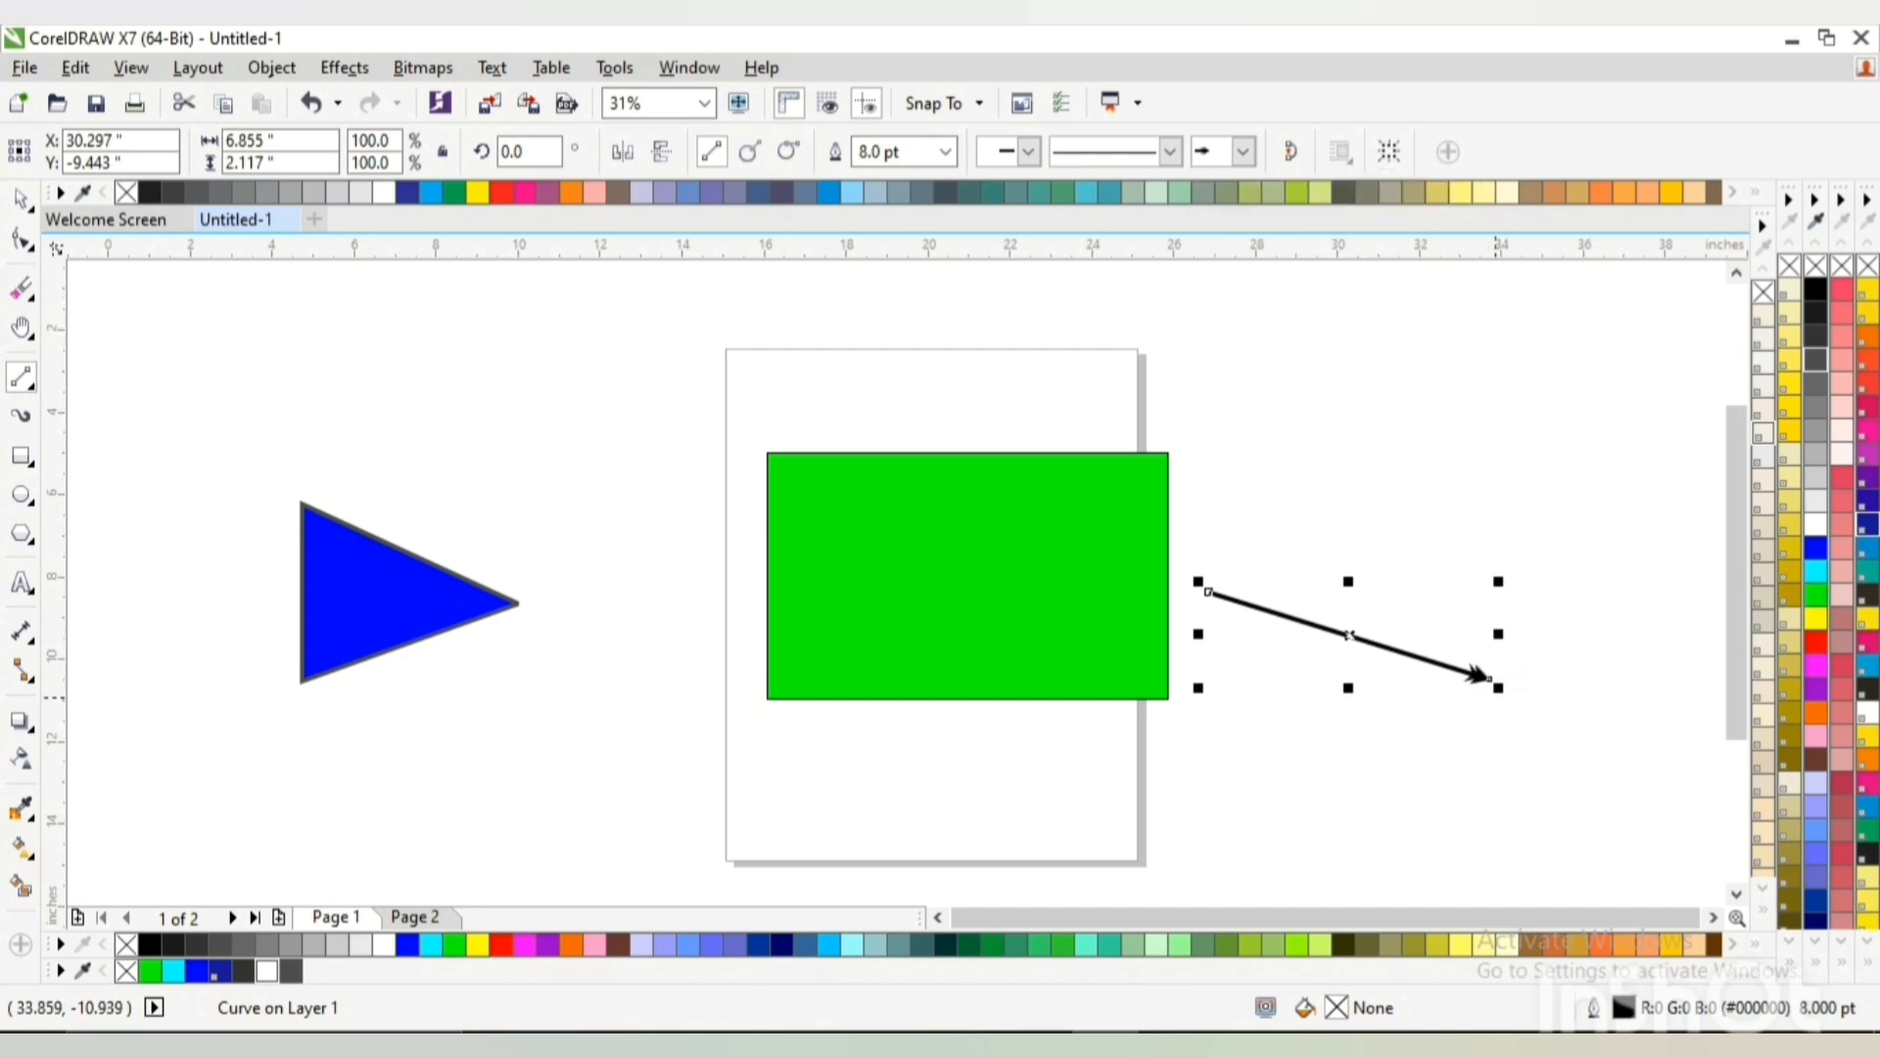
Add a large feathered arrowhead to the start of the slanted line and stretch the line to about 7.39 by 2.28 inches
click(1170, 150)
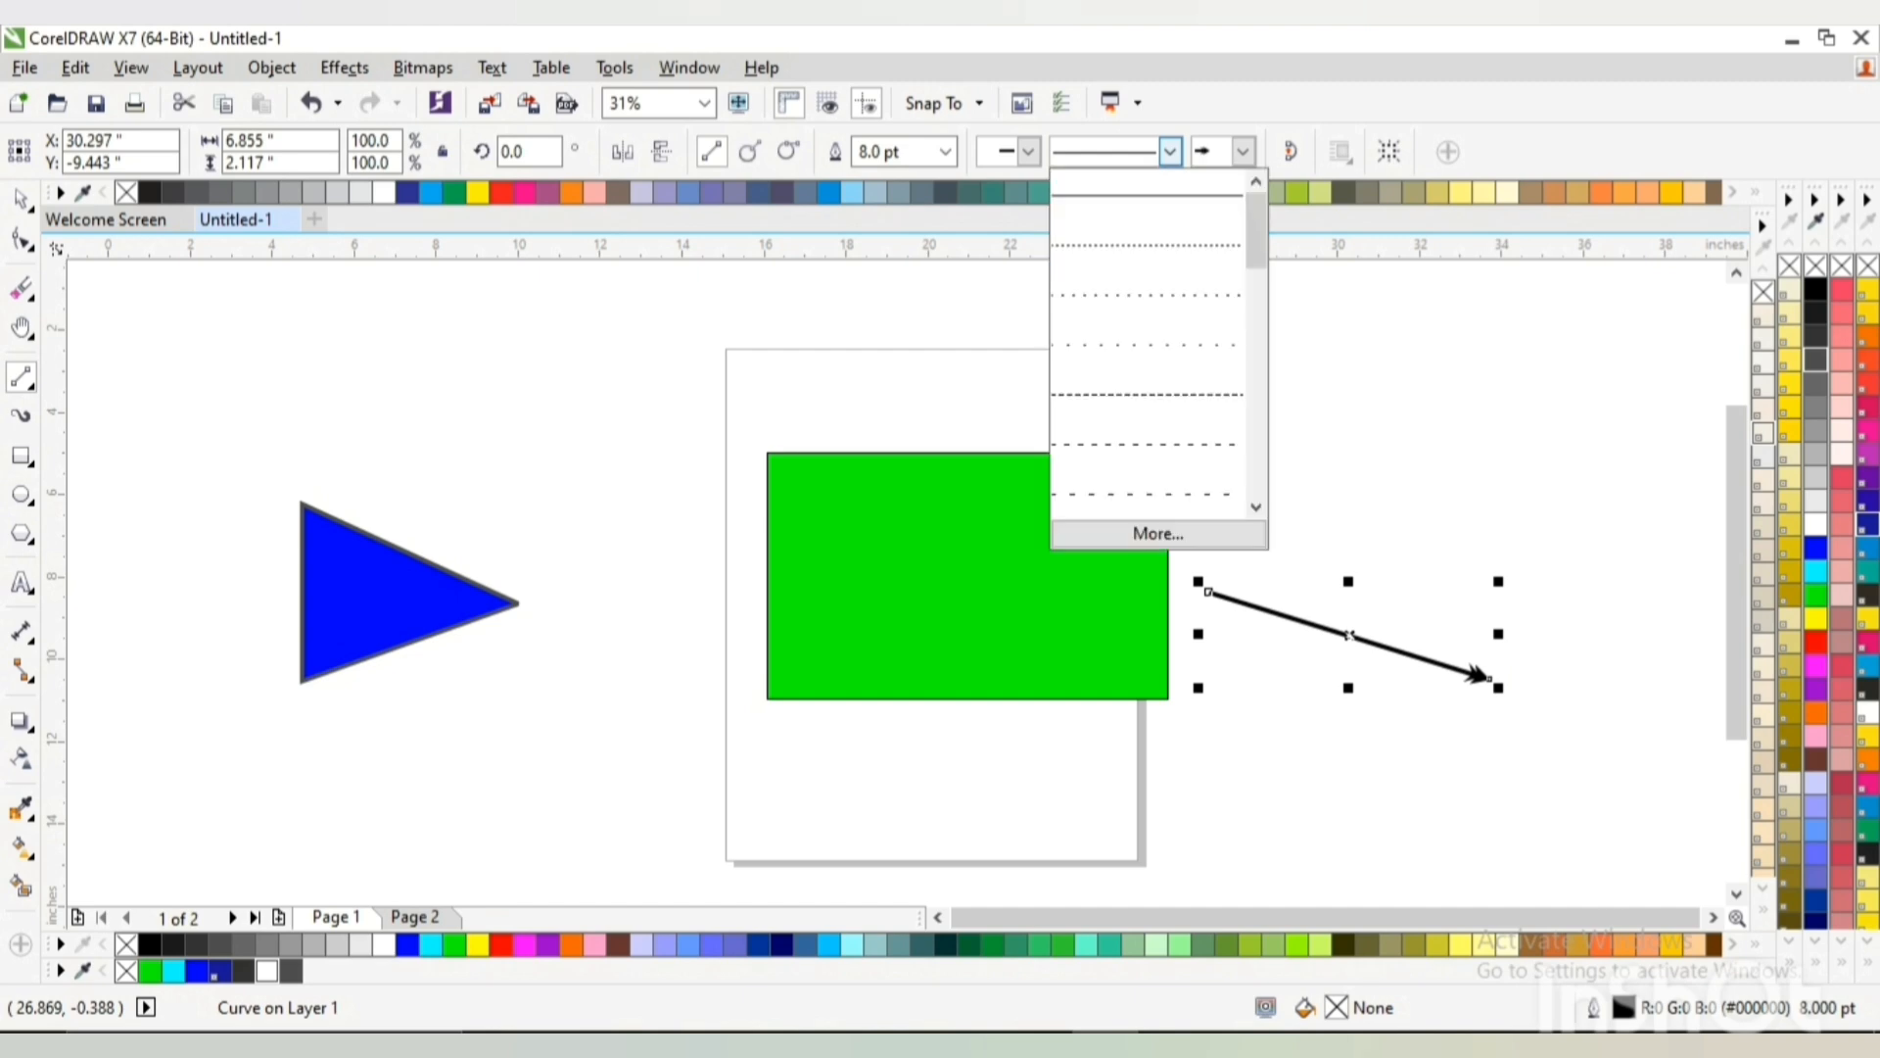
click(1171, 151)
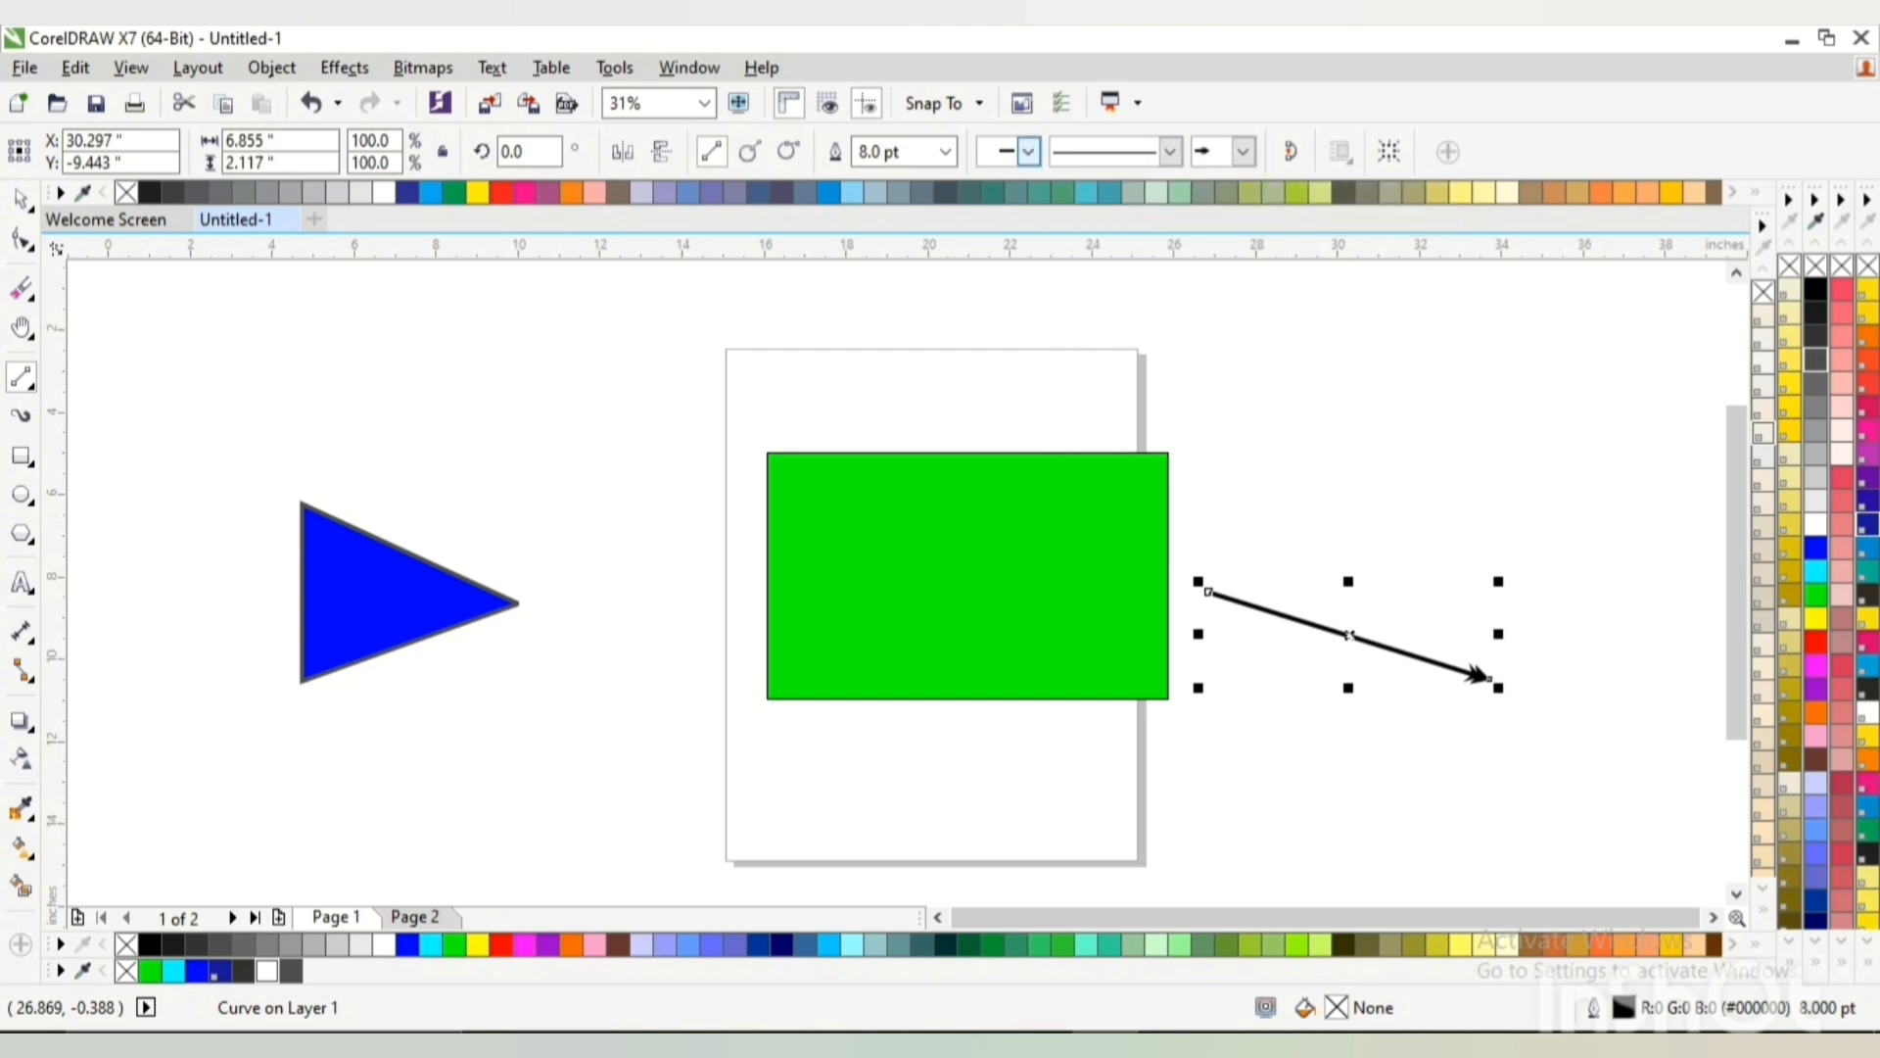
click(1028, 151)
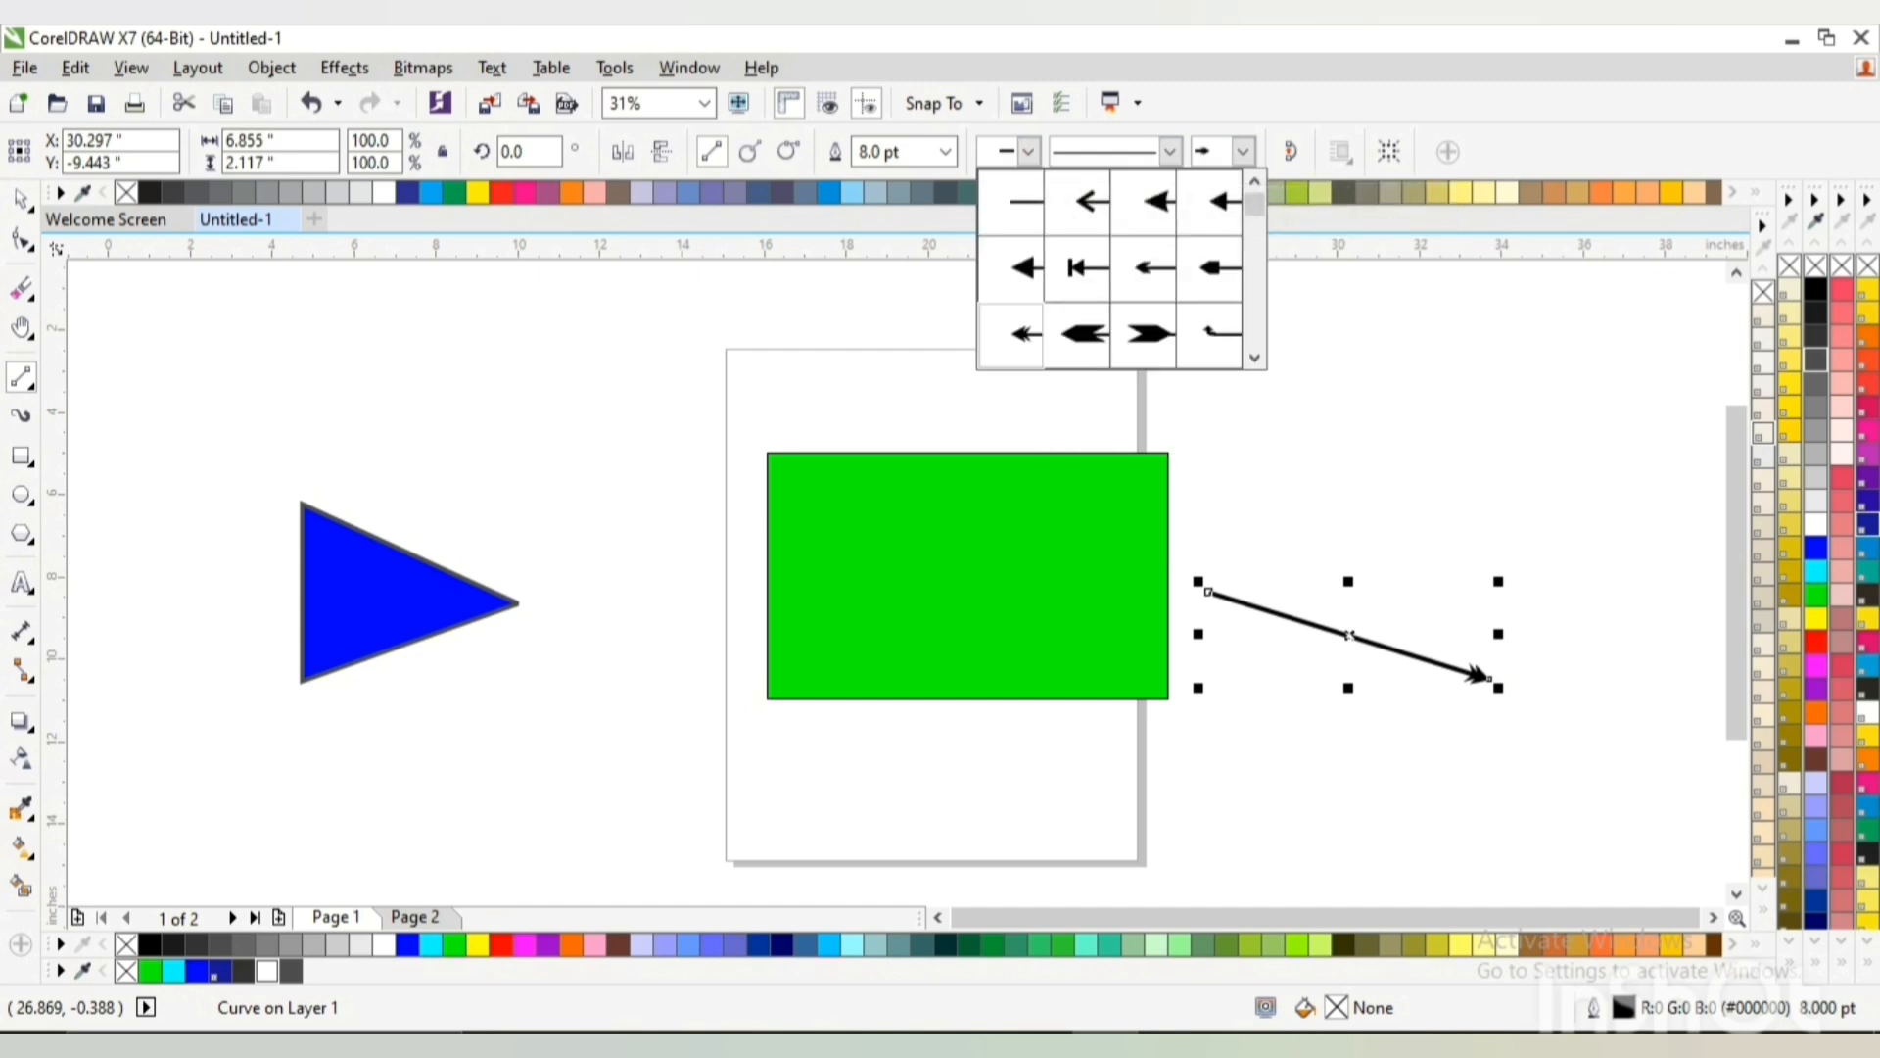
click(1082, 333)
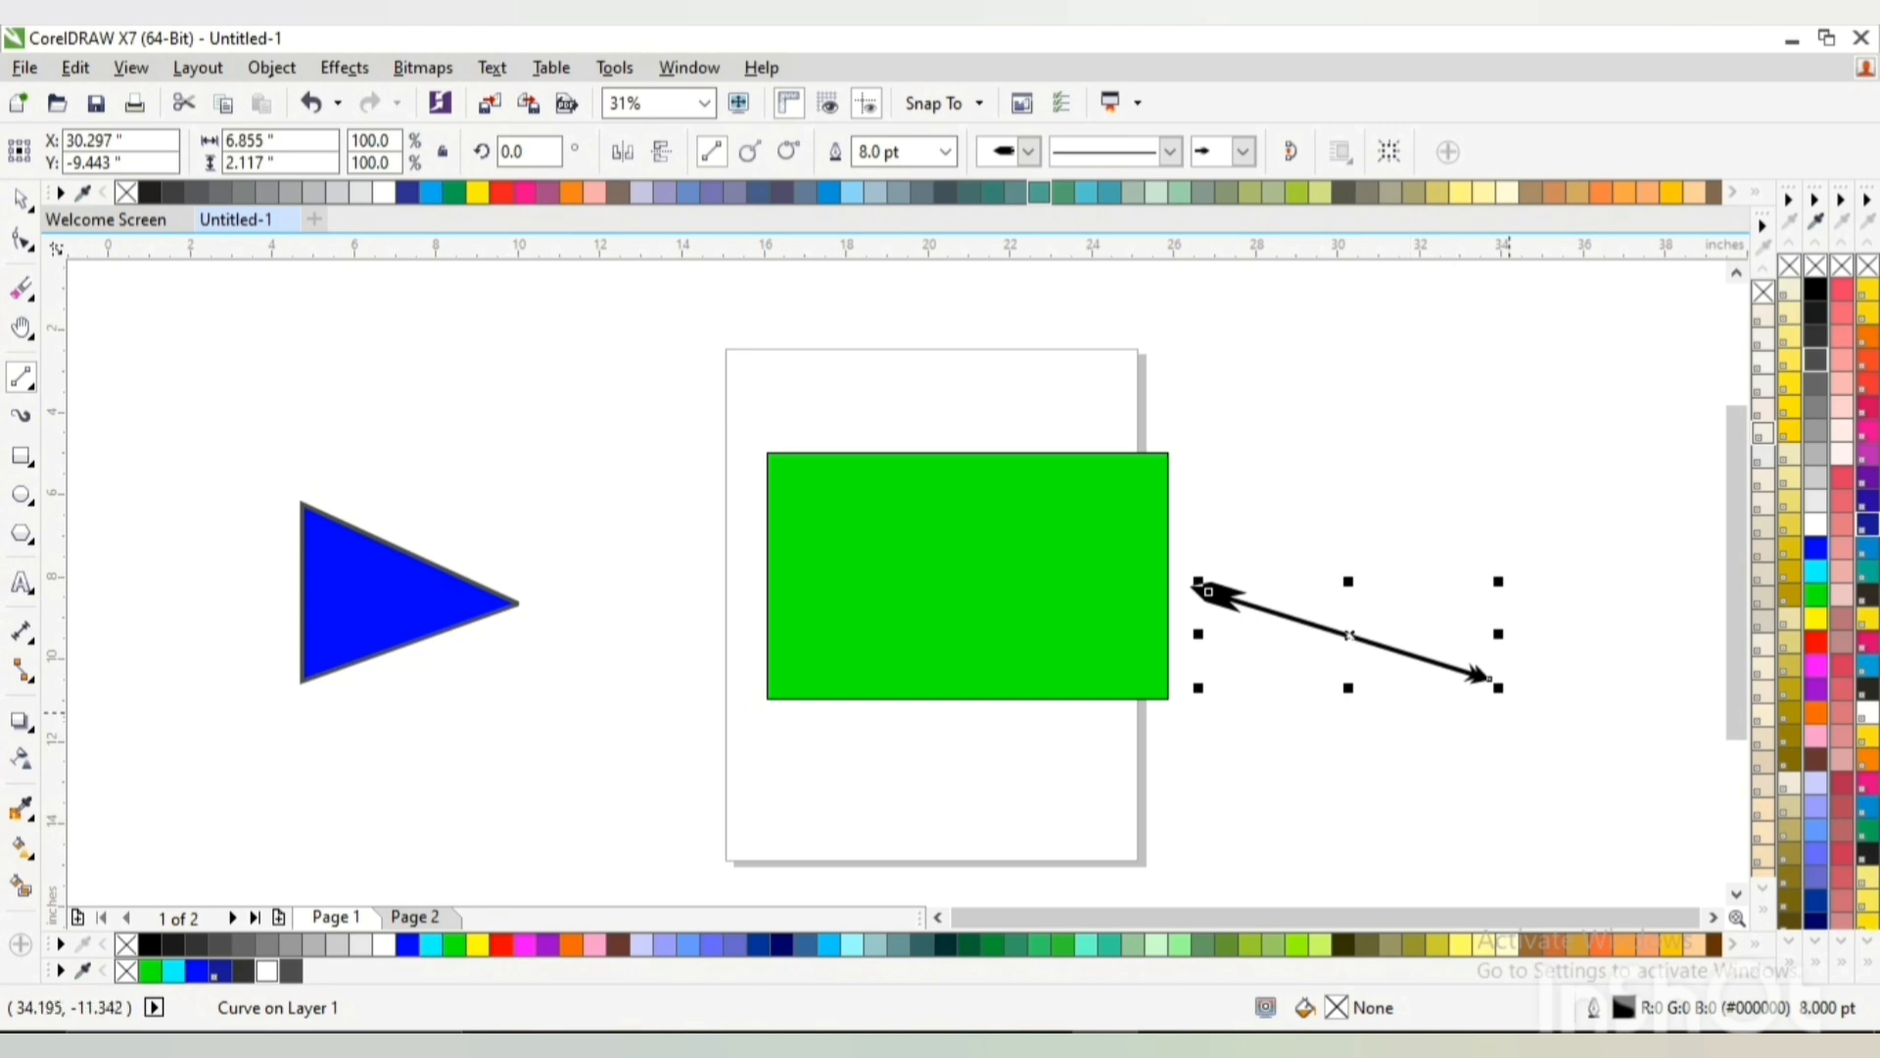
drag(1490, 678, 1513, 684)
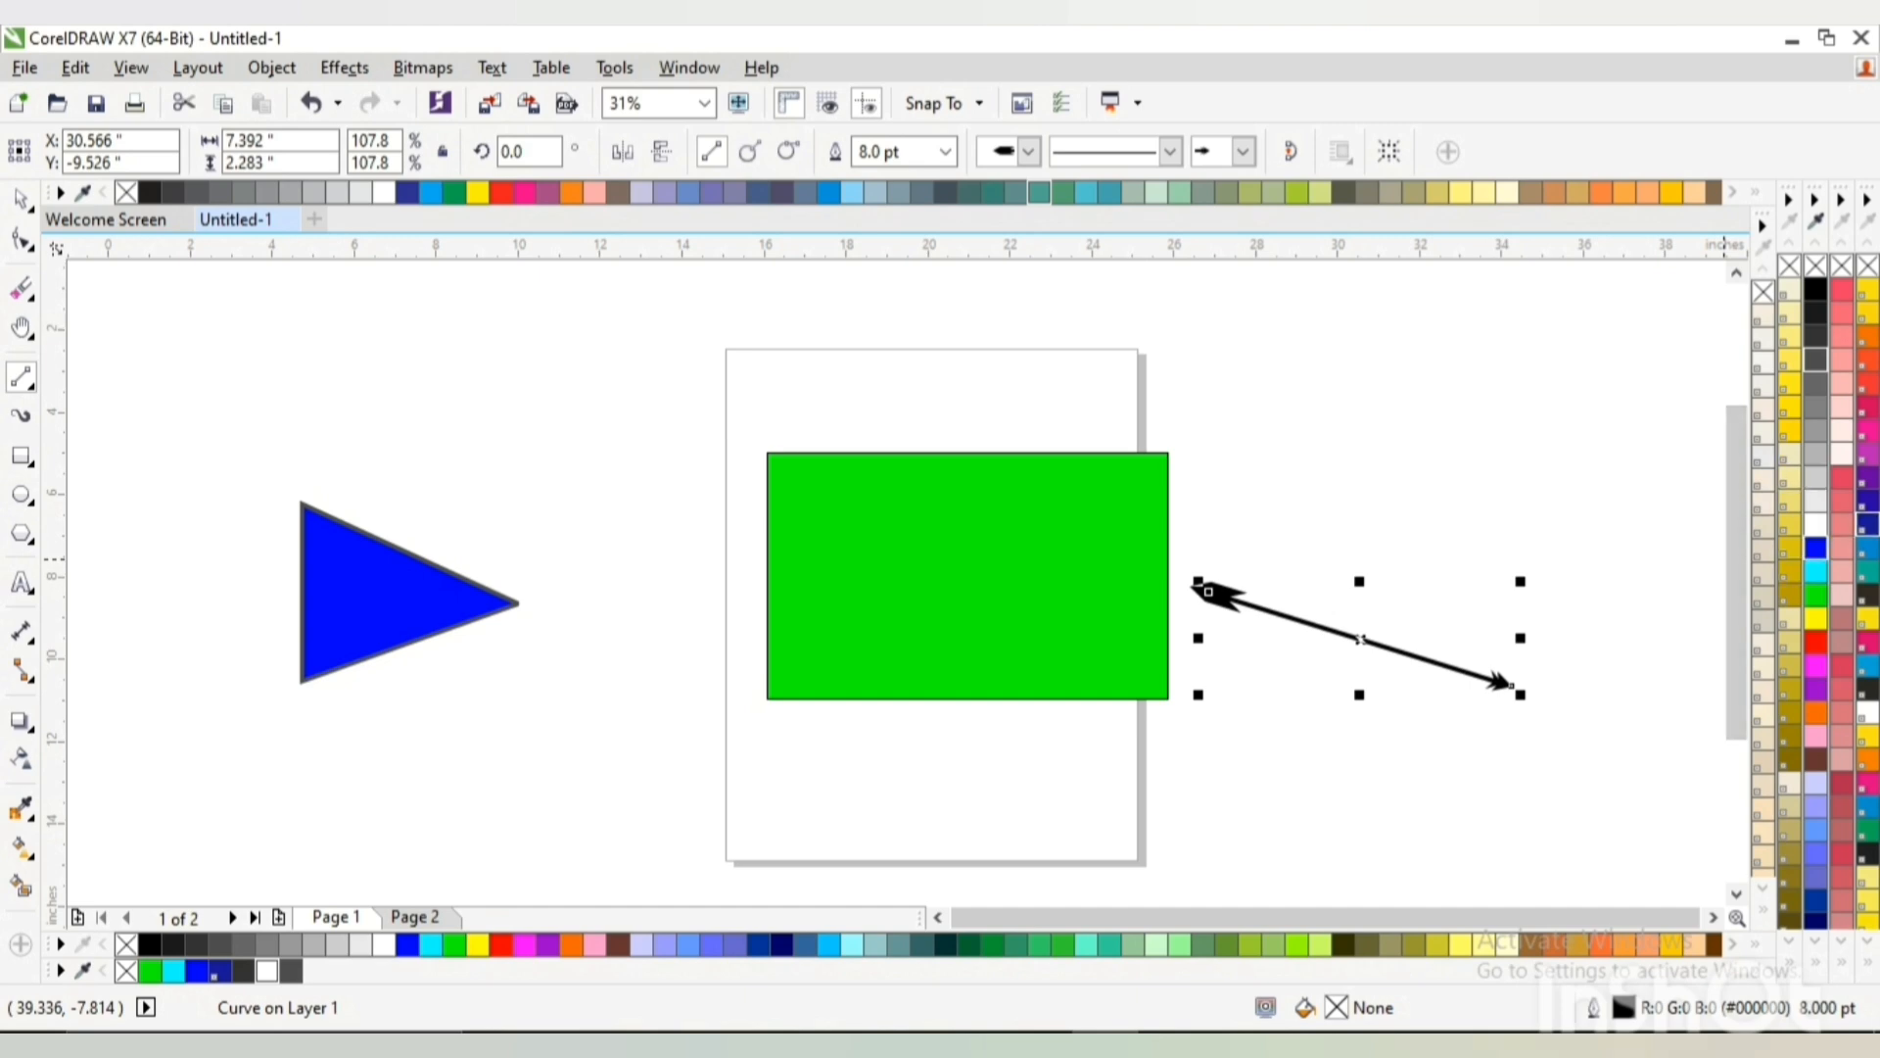
Recolour the arrow line red #FF0000, fill the rectangle yellow #FFFF00, and change the arrow line's outline to green
right_click(1816, 642)
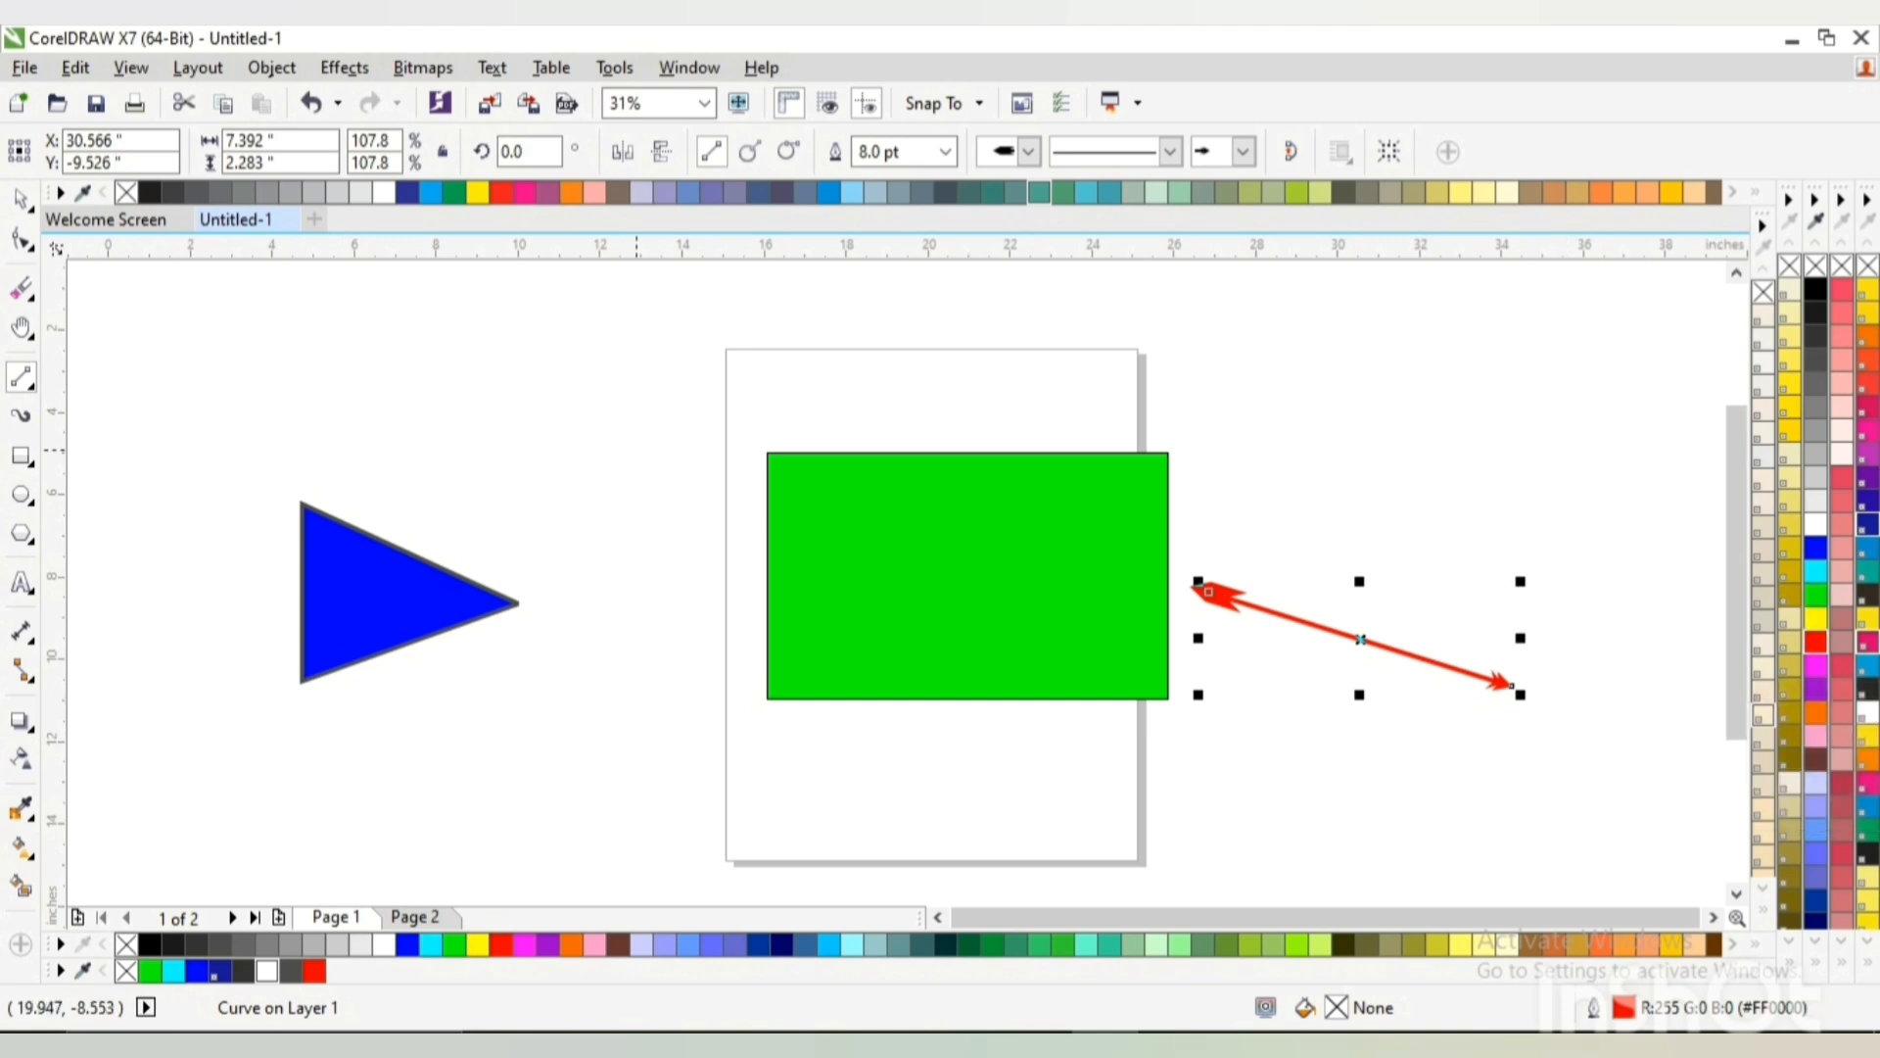
click(20, 198)
click(839, 585)
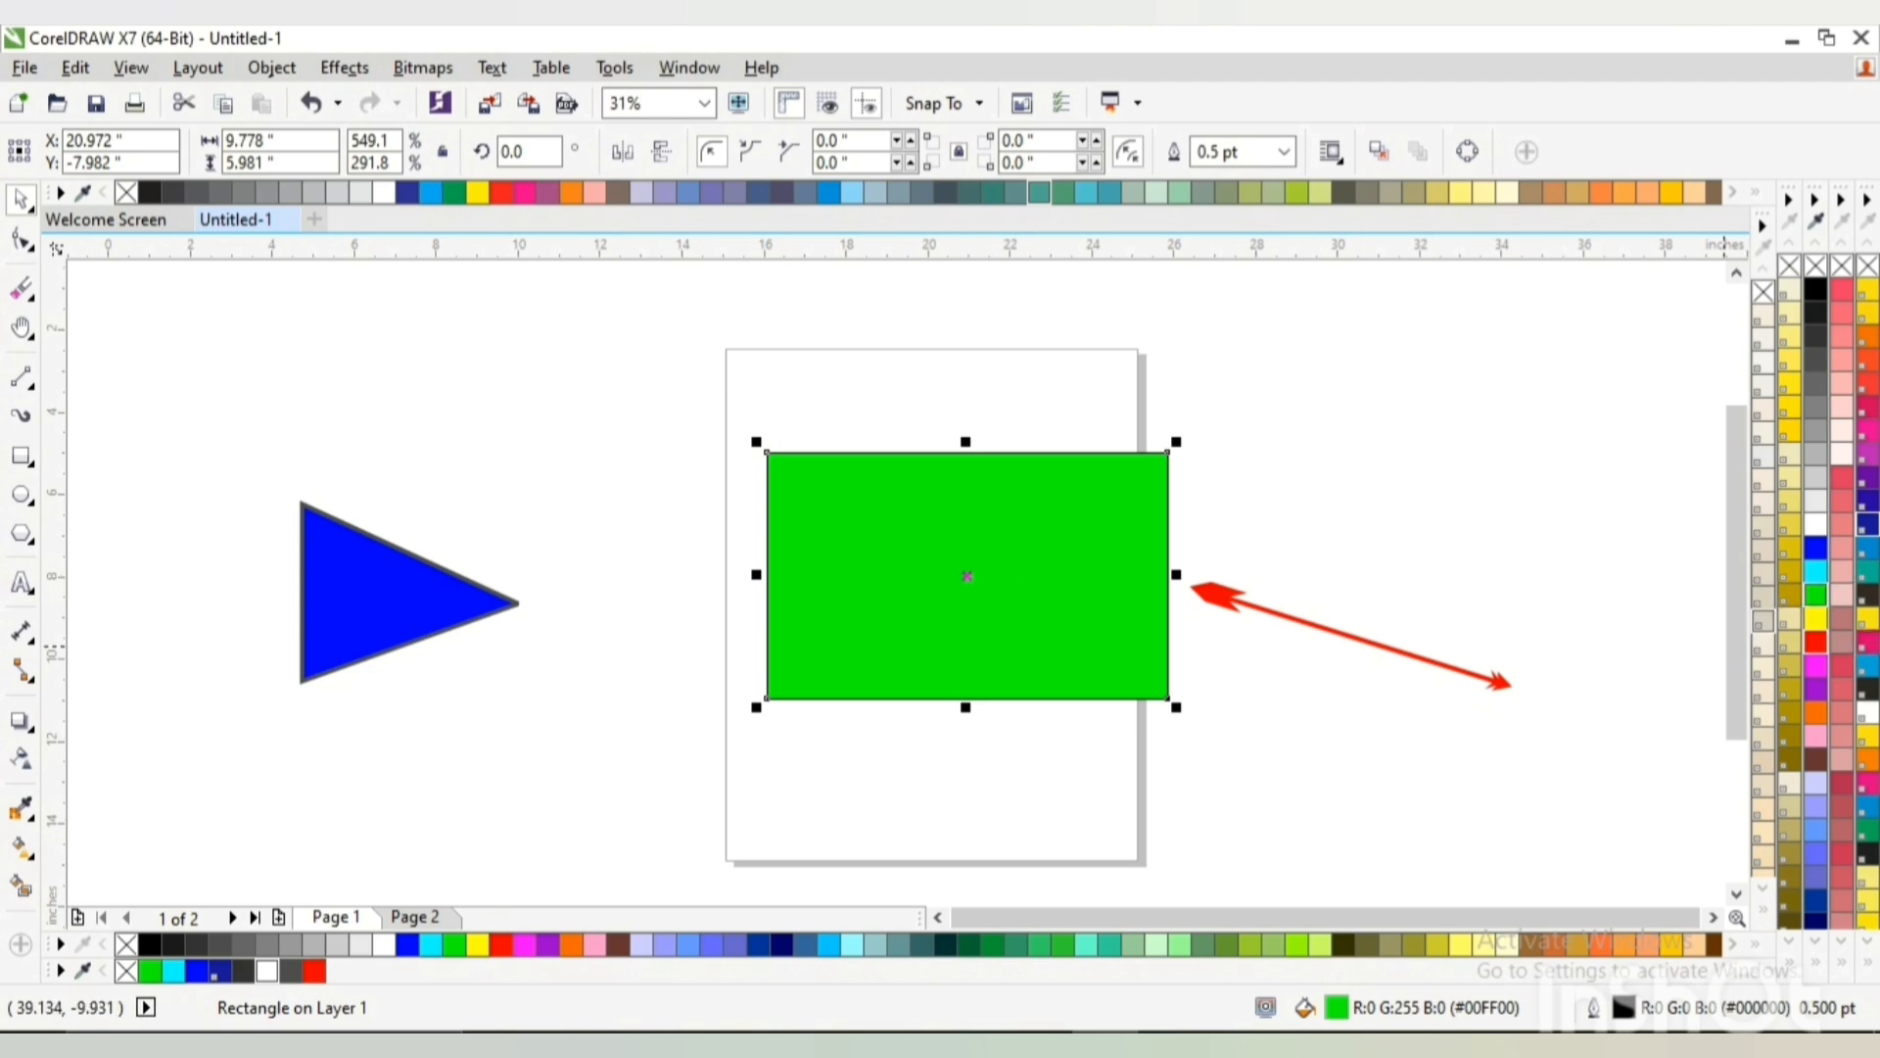
click(1816, 618)
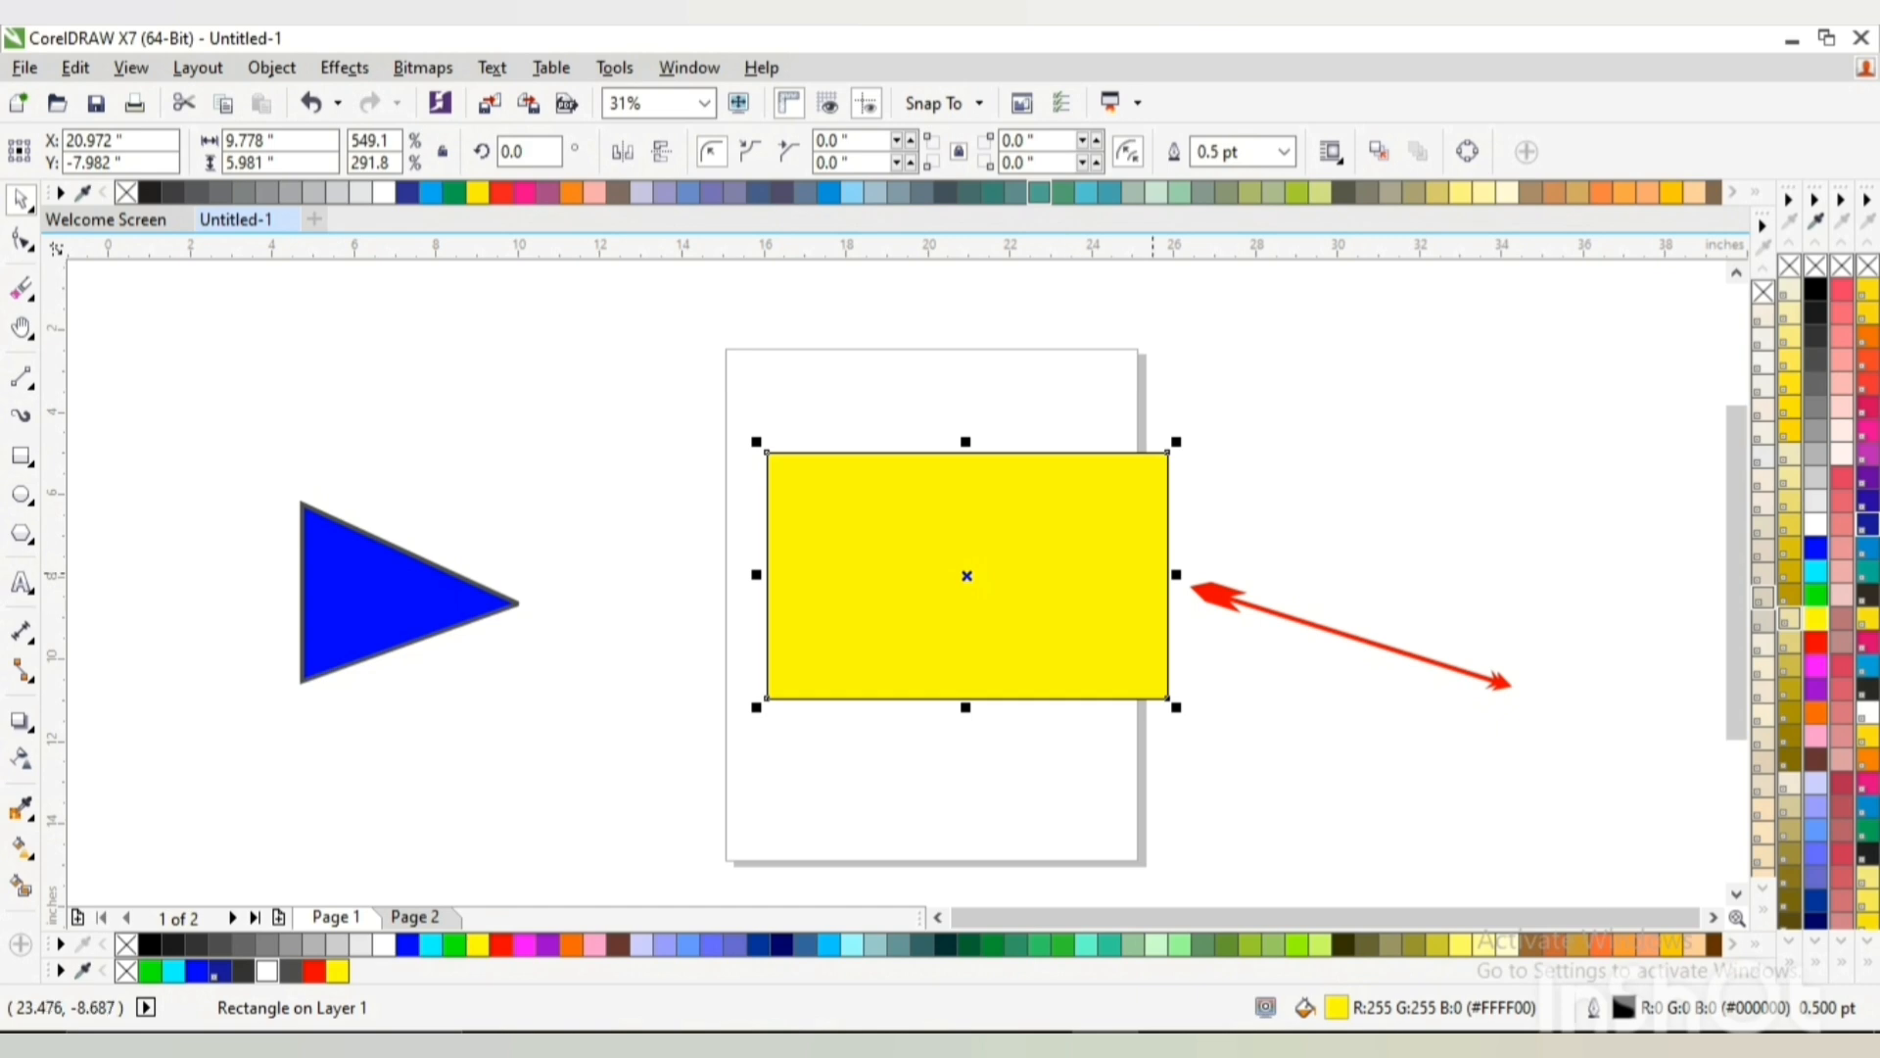
click(1400, 651)
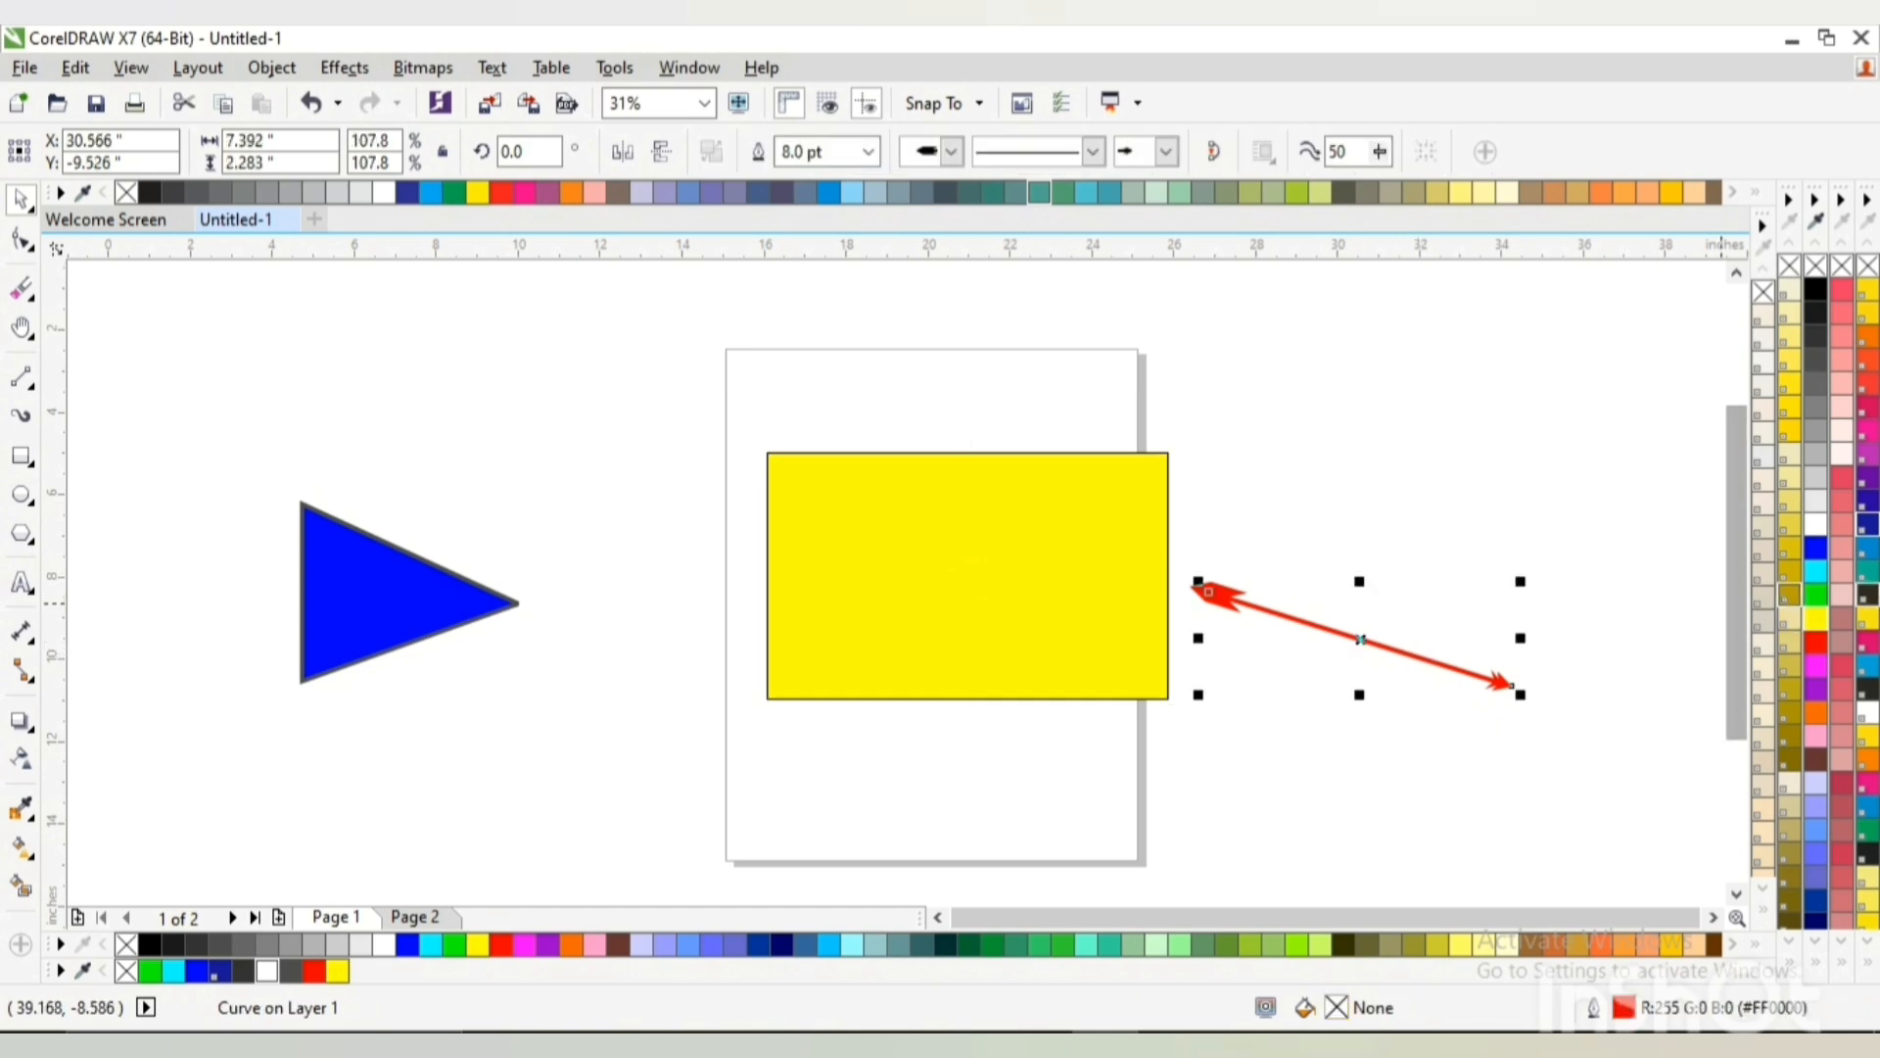
right_click(1817, 595)
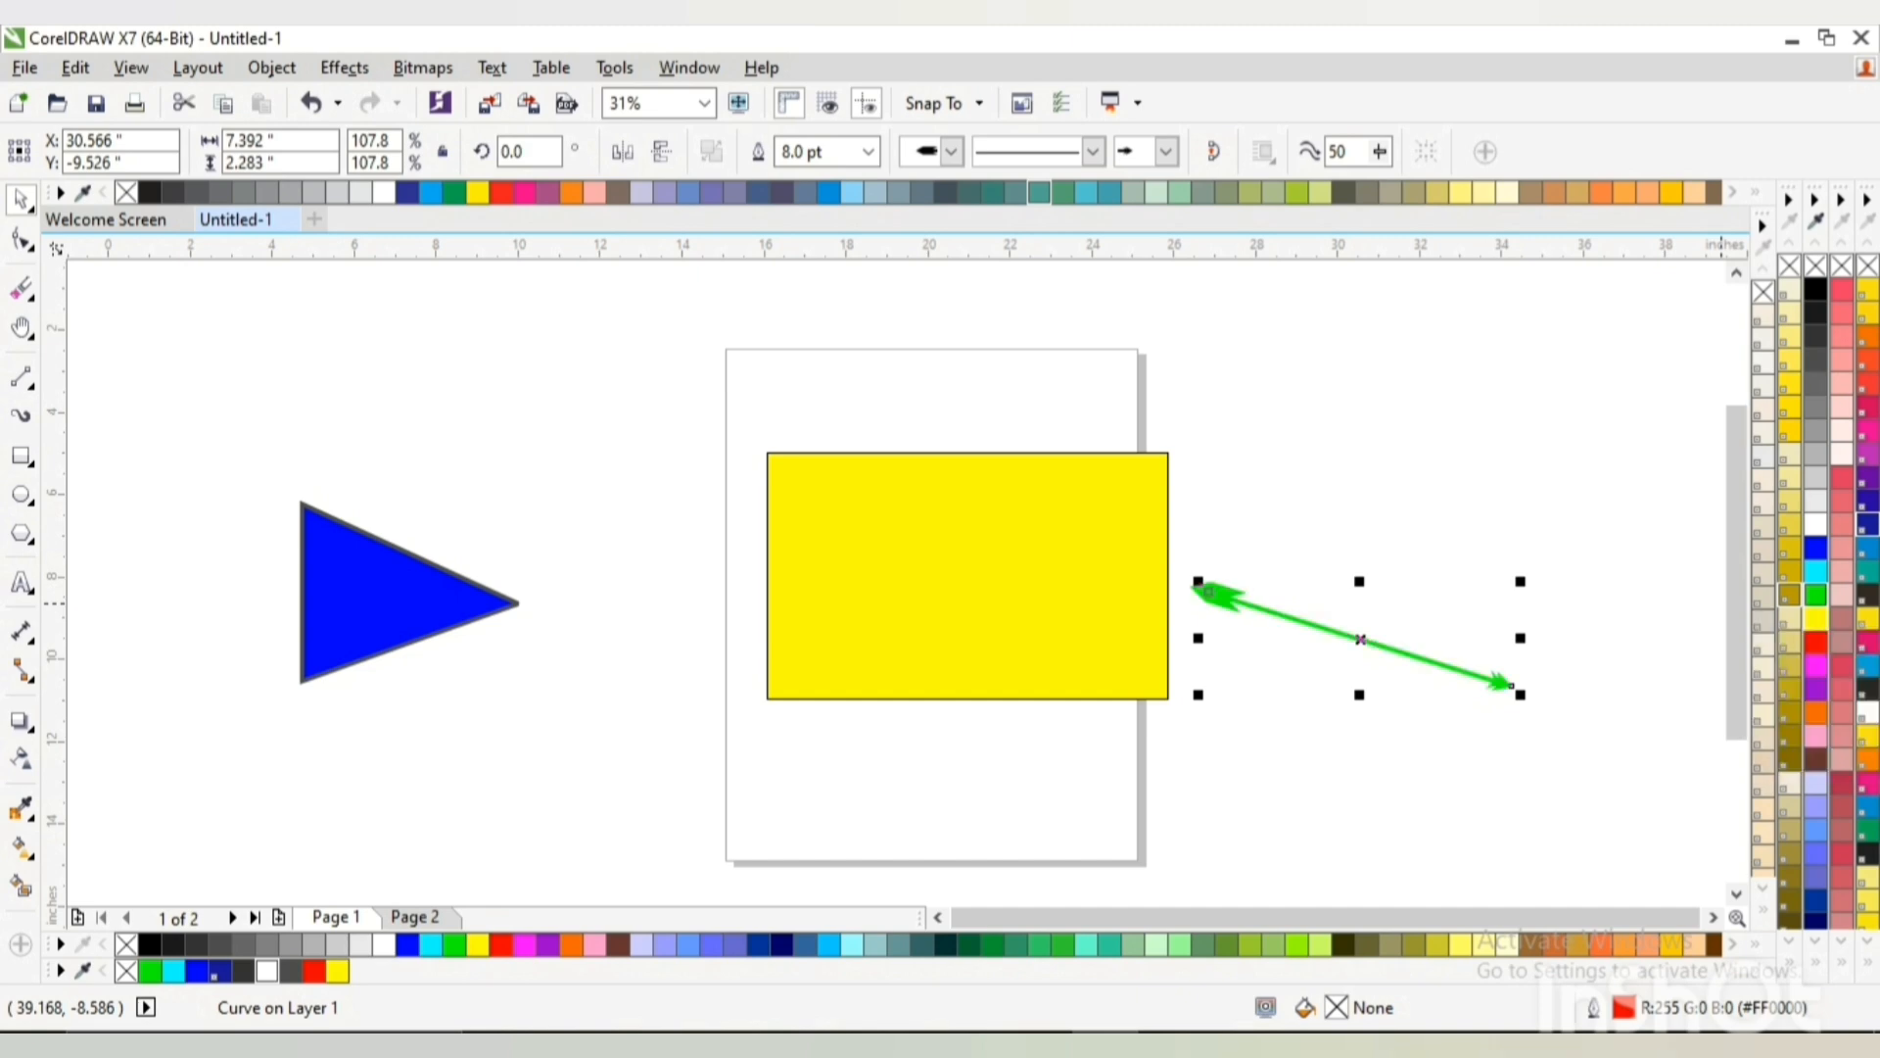
click(1375, 792)
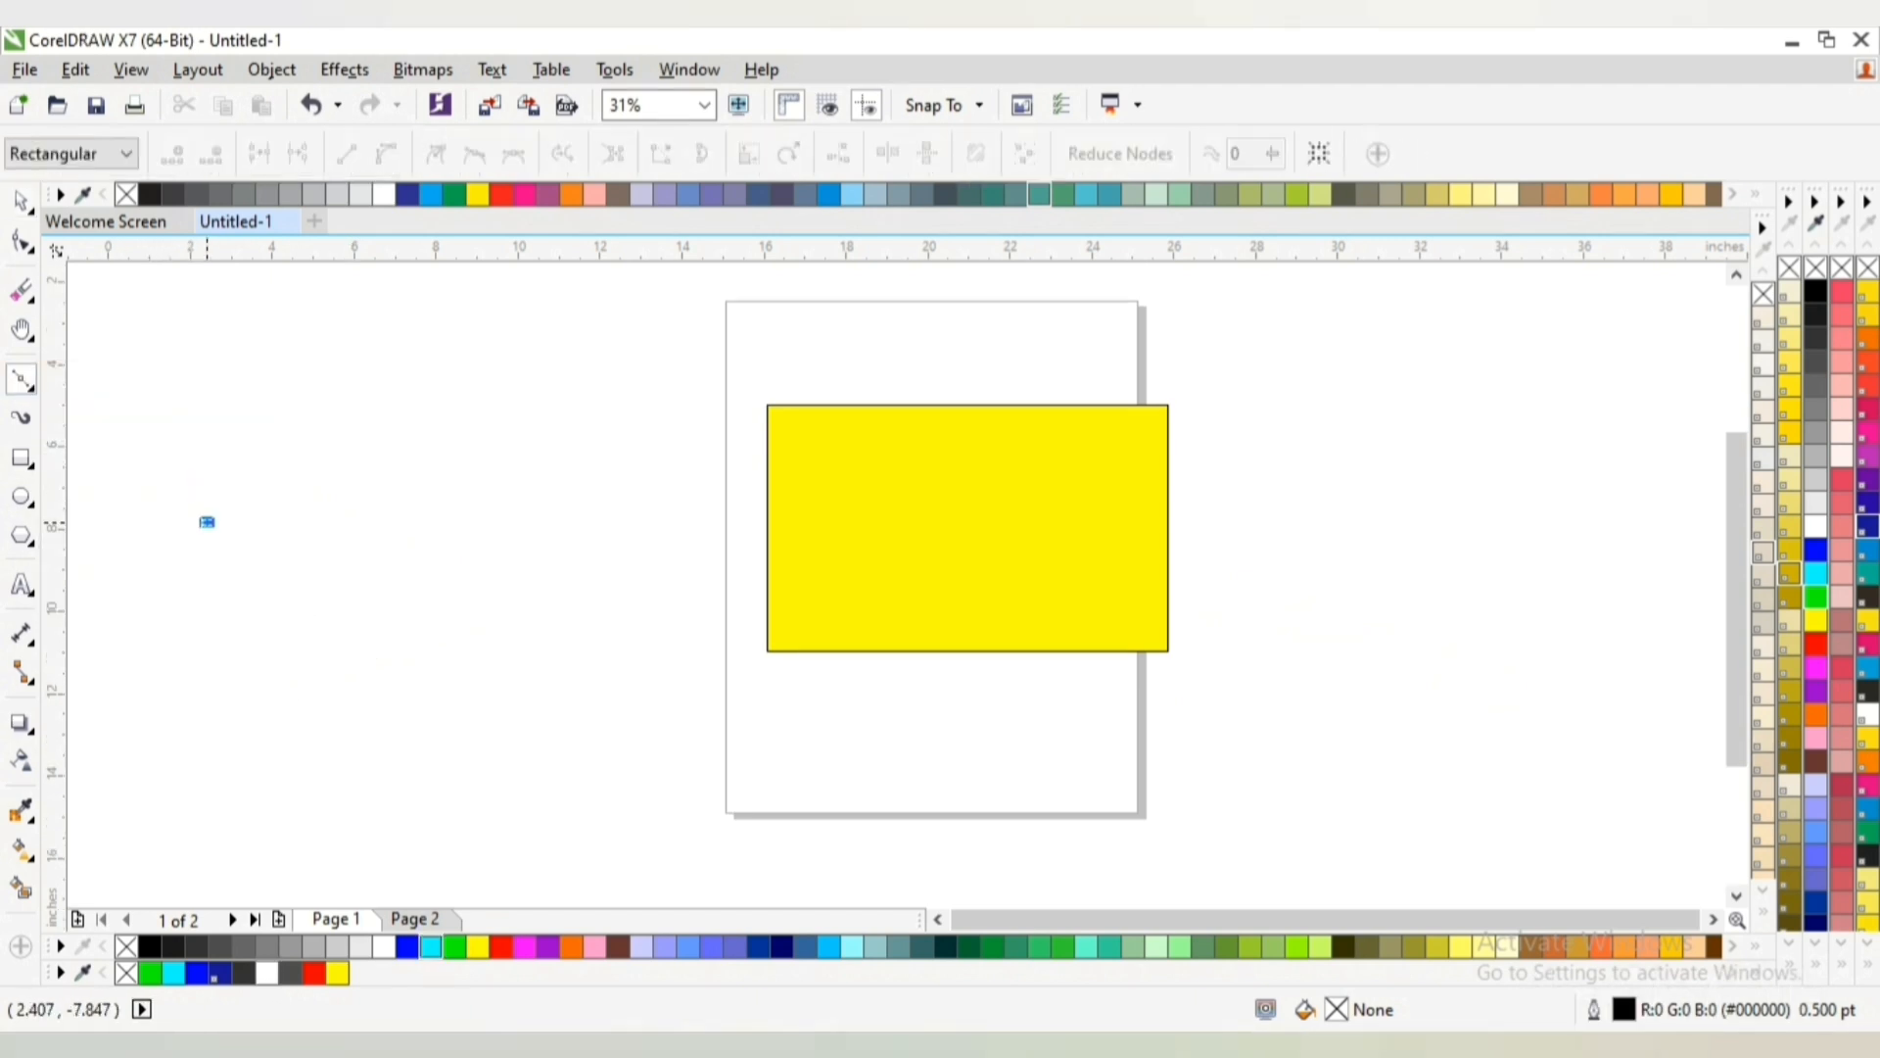
Draw an open Bezier curve about 6.2 inches wide beside the page, with a dip near its end
mouse_move(205, 522)
mouse_down()
mouse_move(336, 500)
mouse_move(389, 536)
mouse_move(461, 516)
mouse_up()
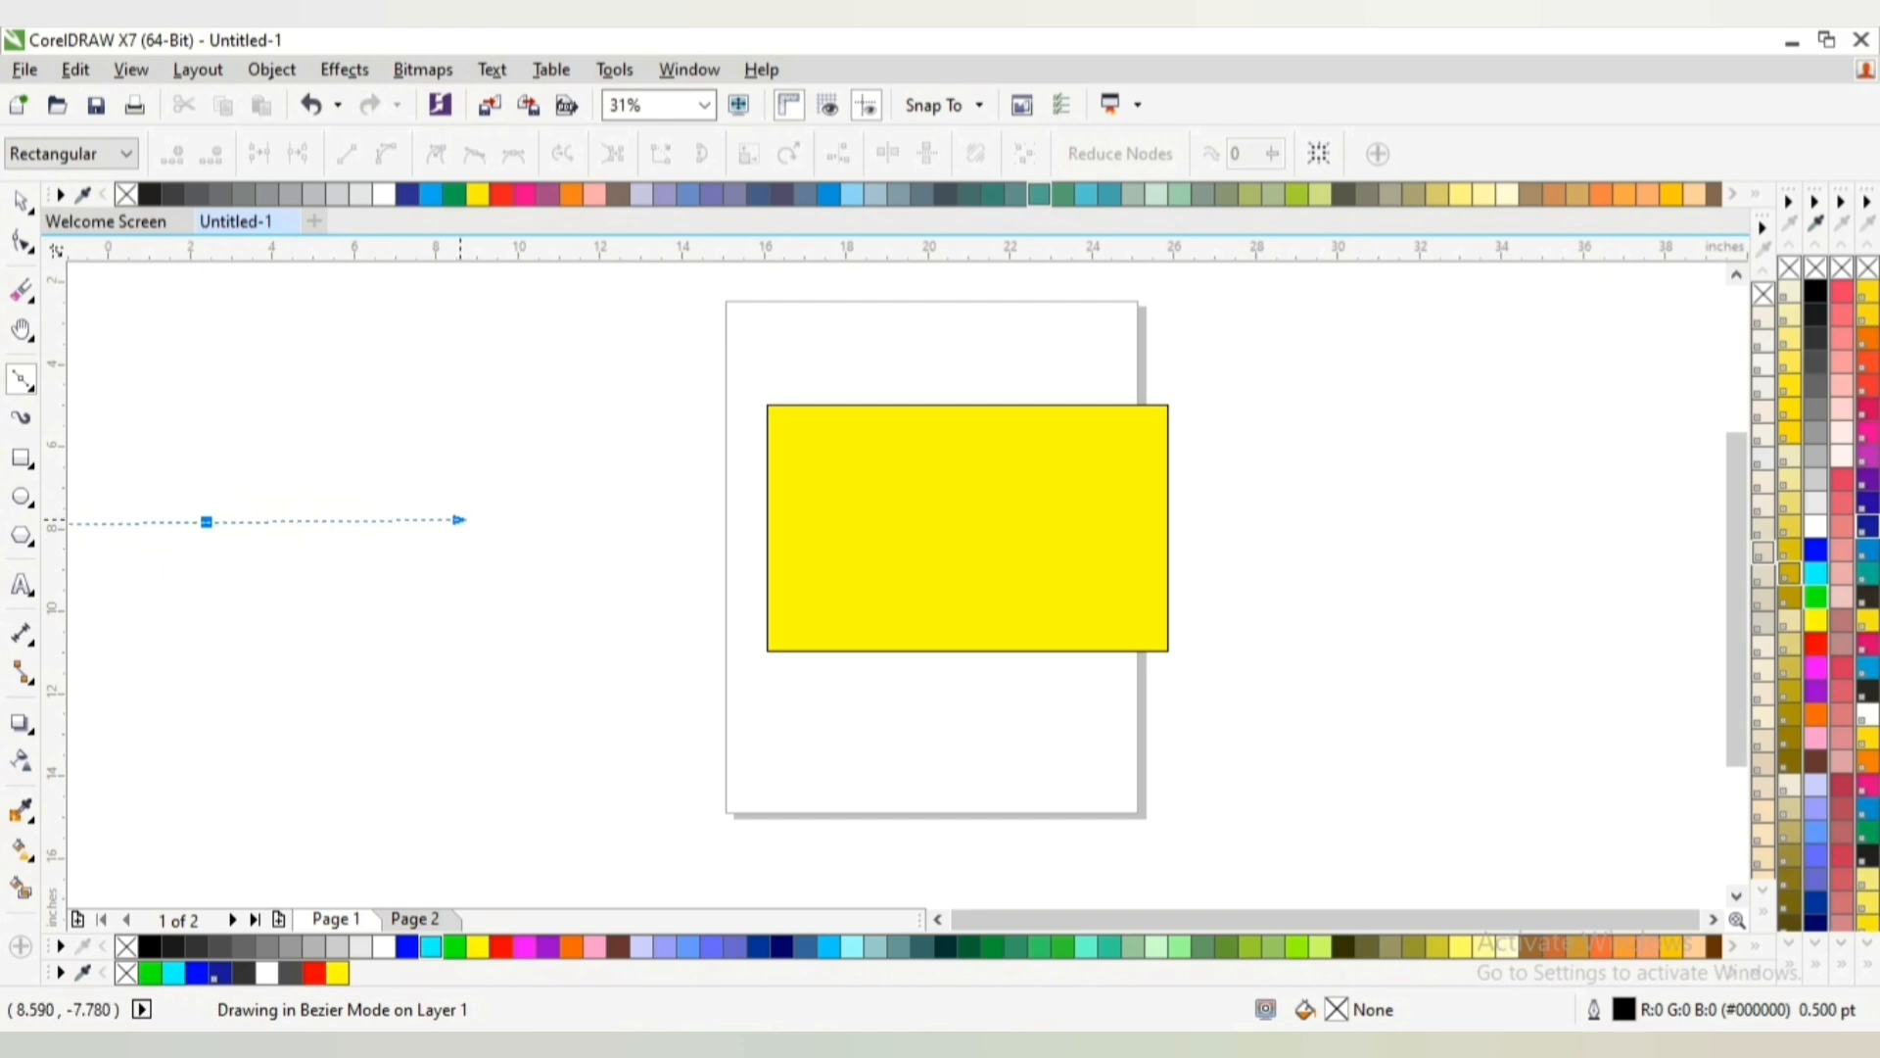
click(464, 519)
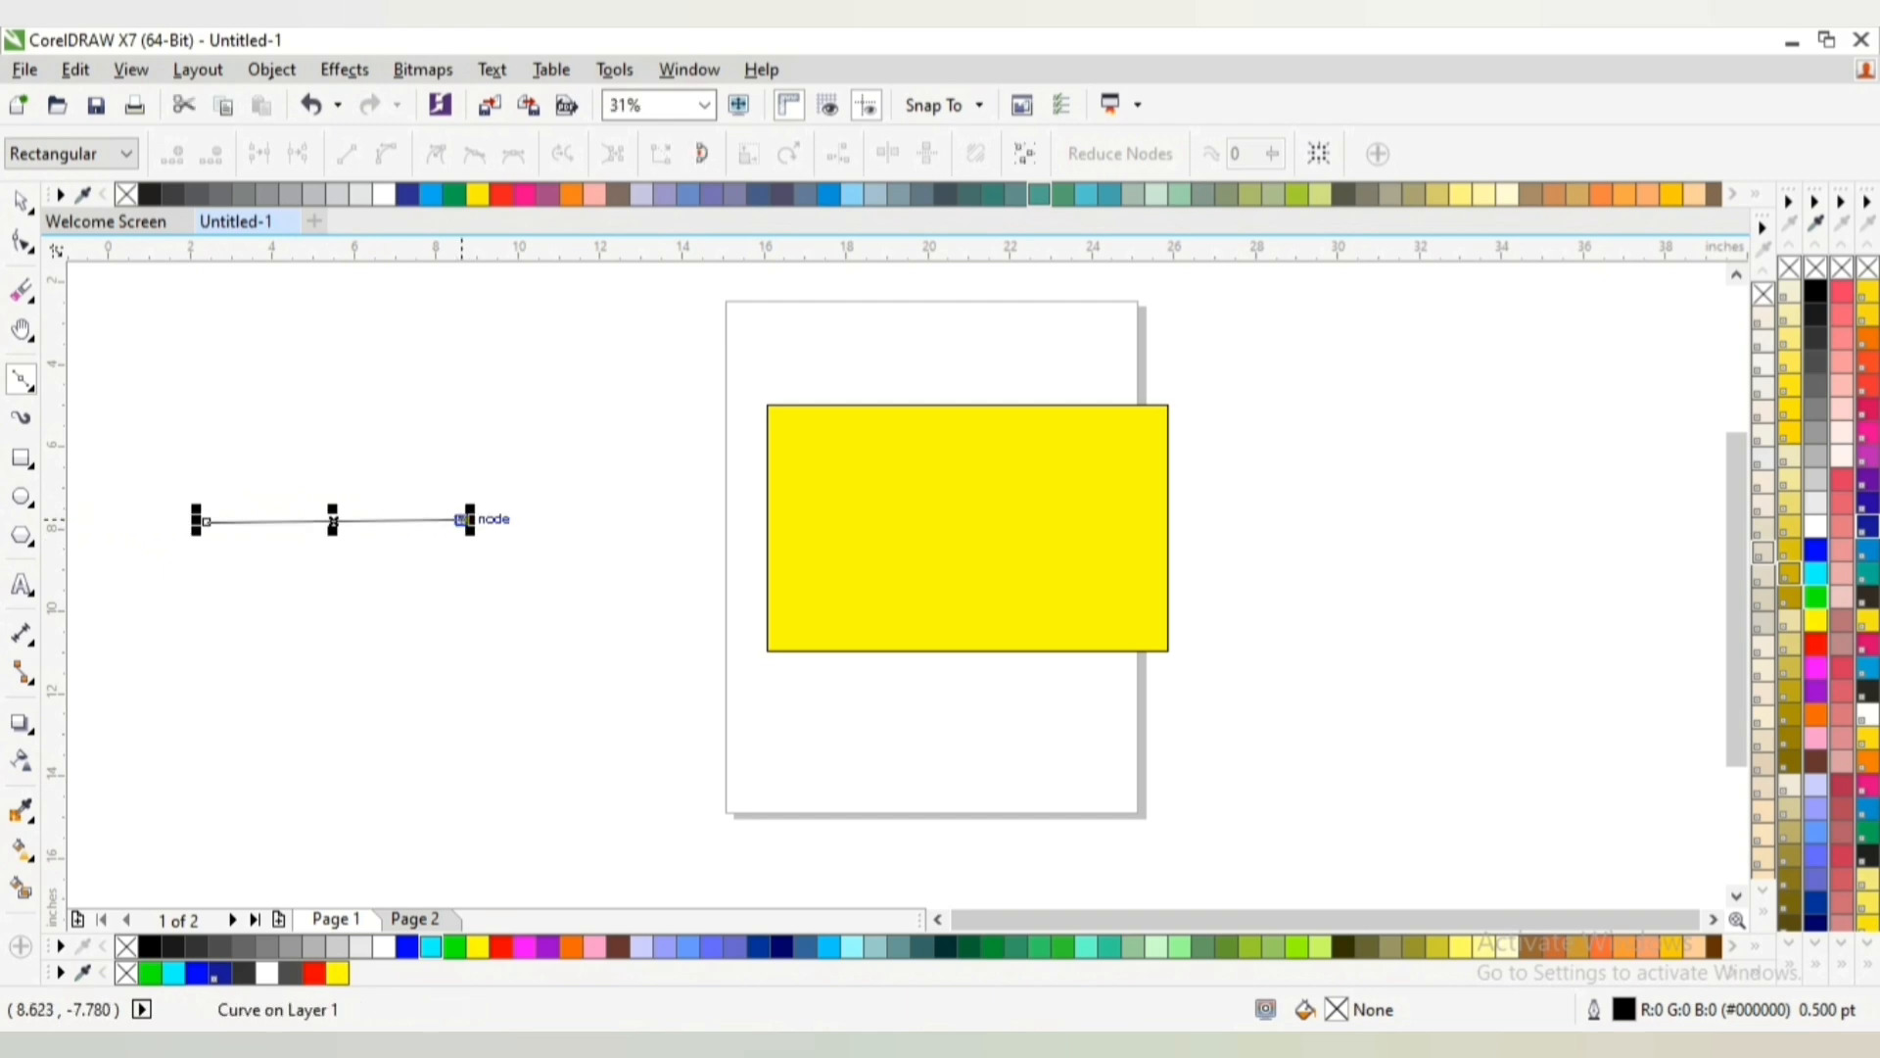
drag(463, 519, 578, 407)
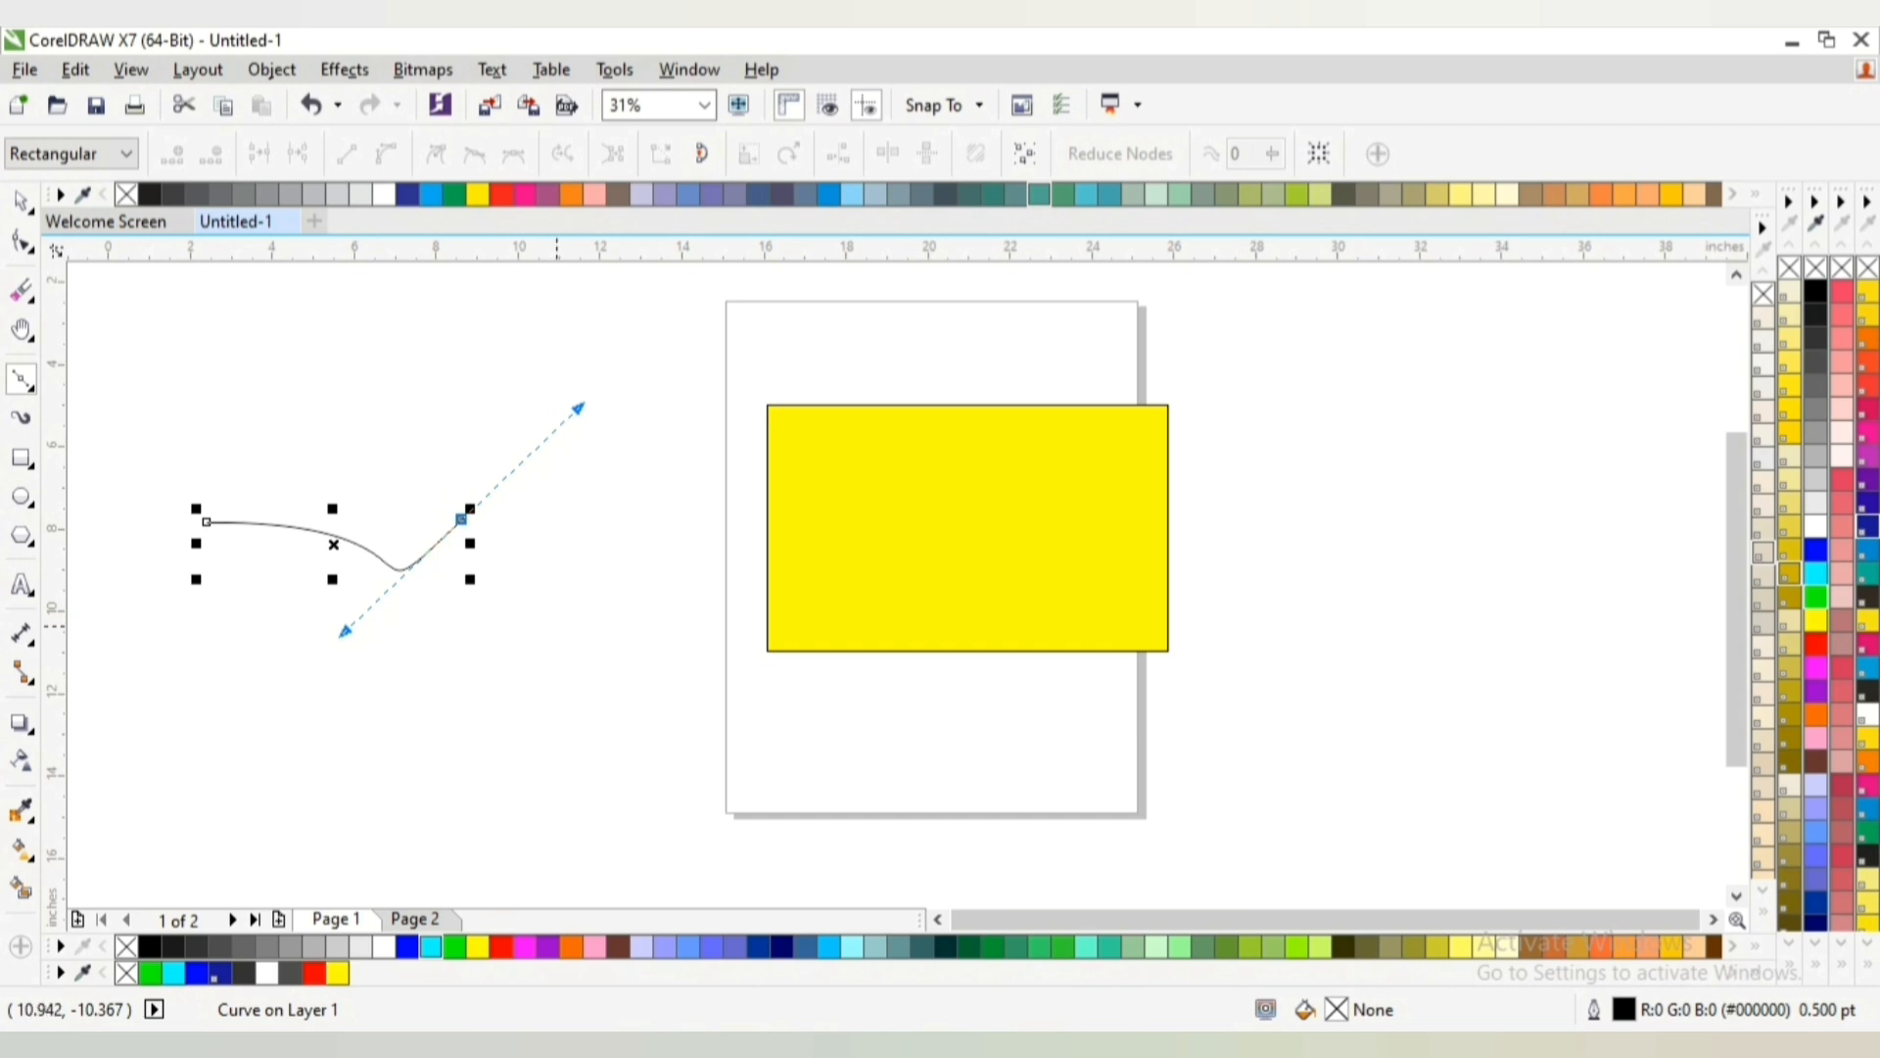
key(space)
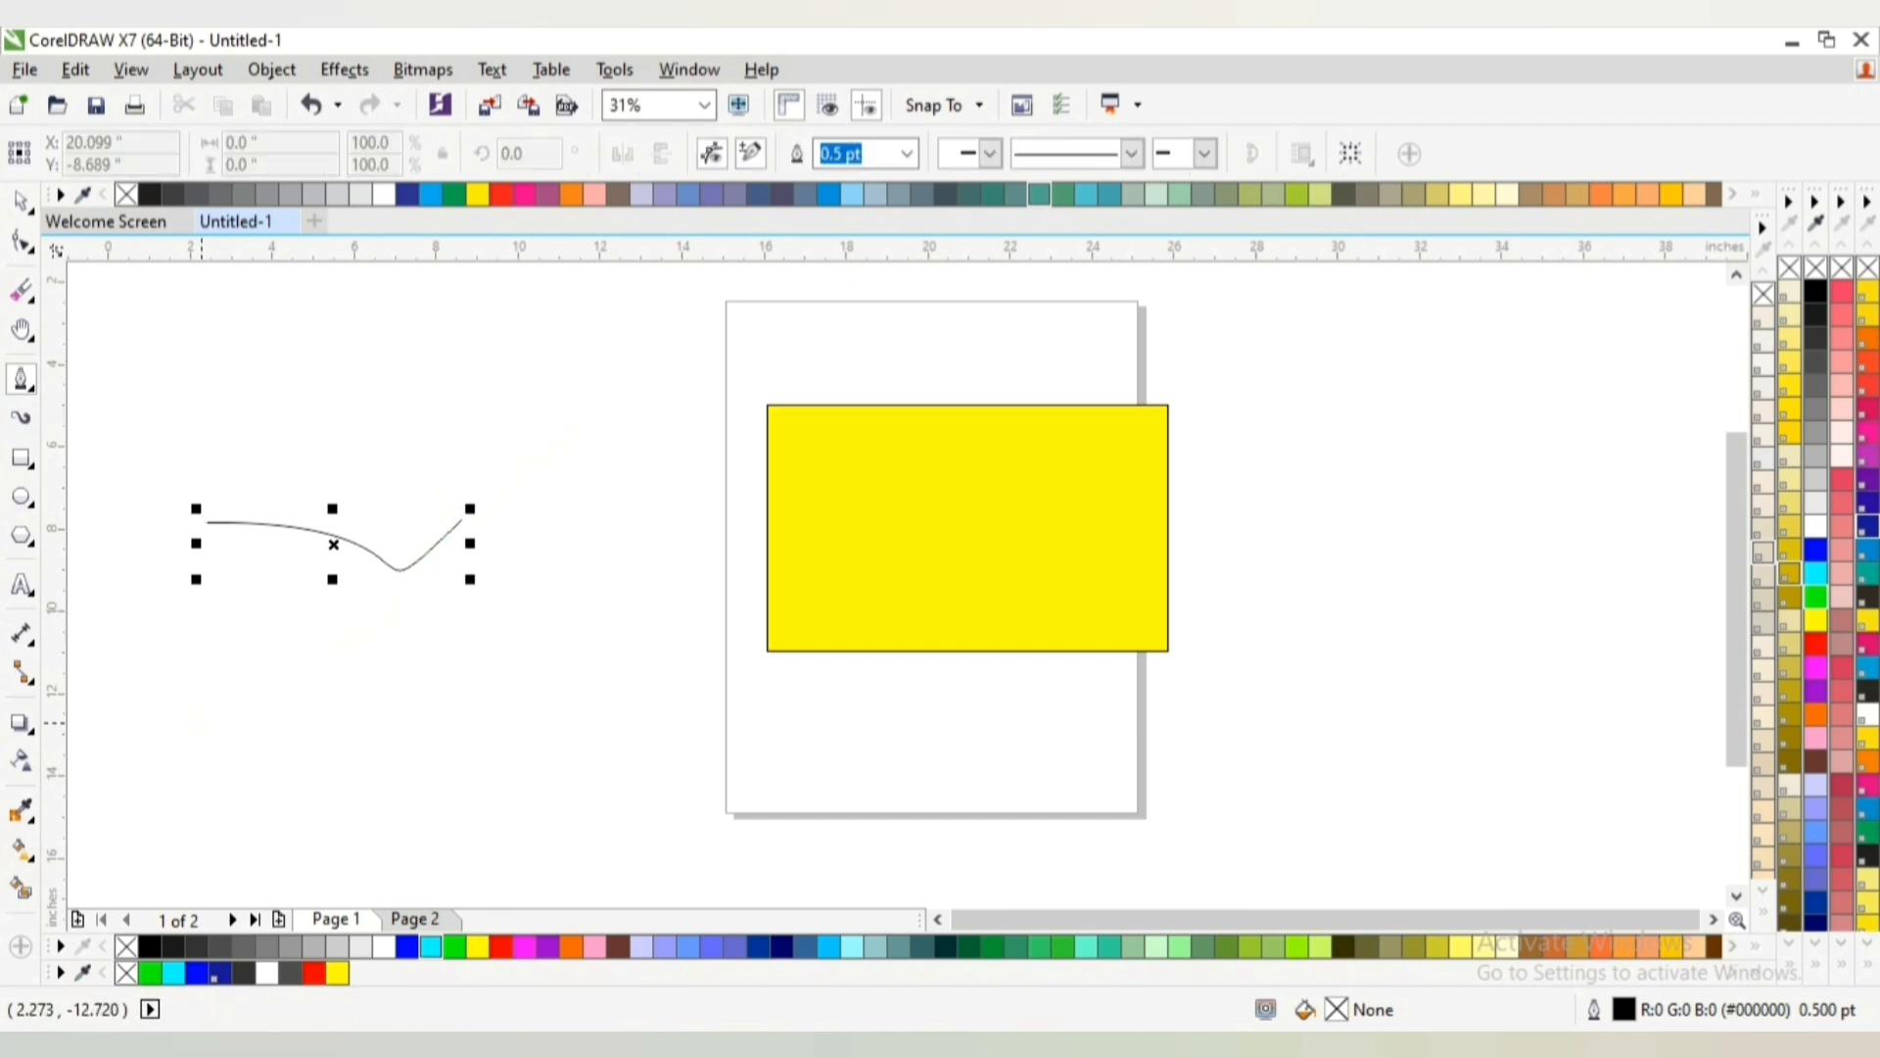
Draw a long closed curved shape about 12.5 by 8.6 inches below the open curve with the Pen tool
click(197, 722)
double_click(196, 760)
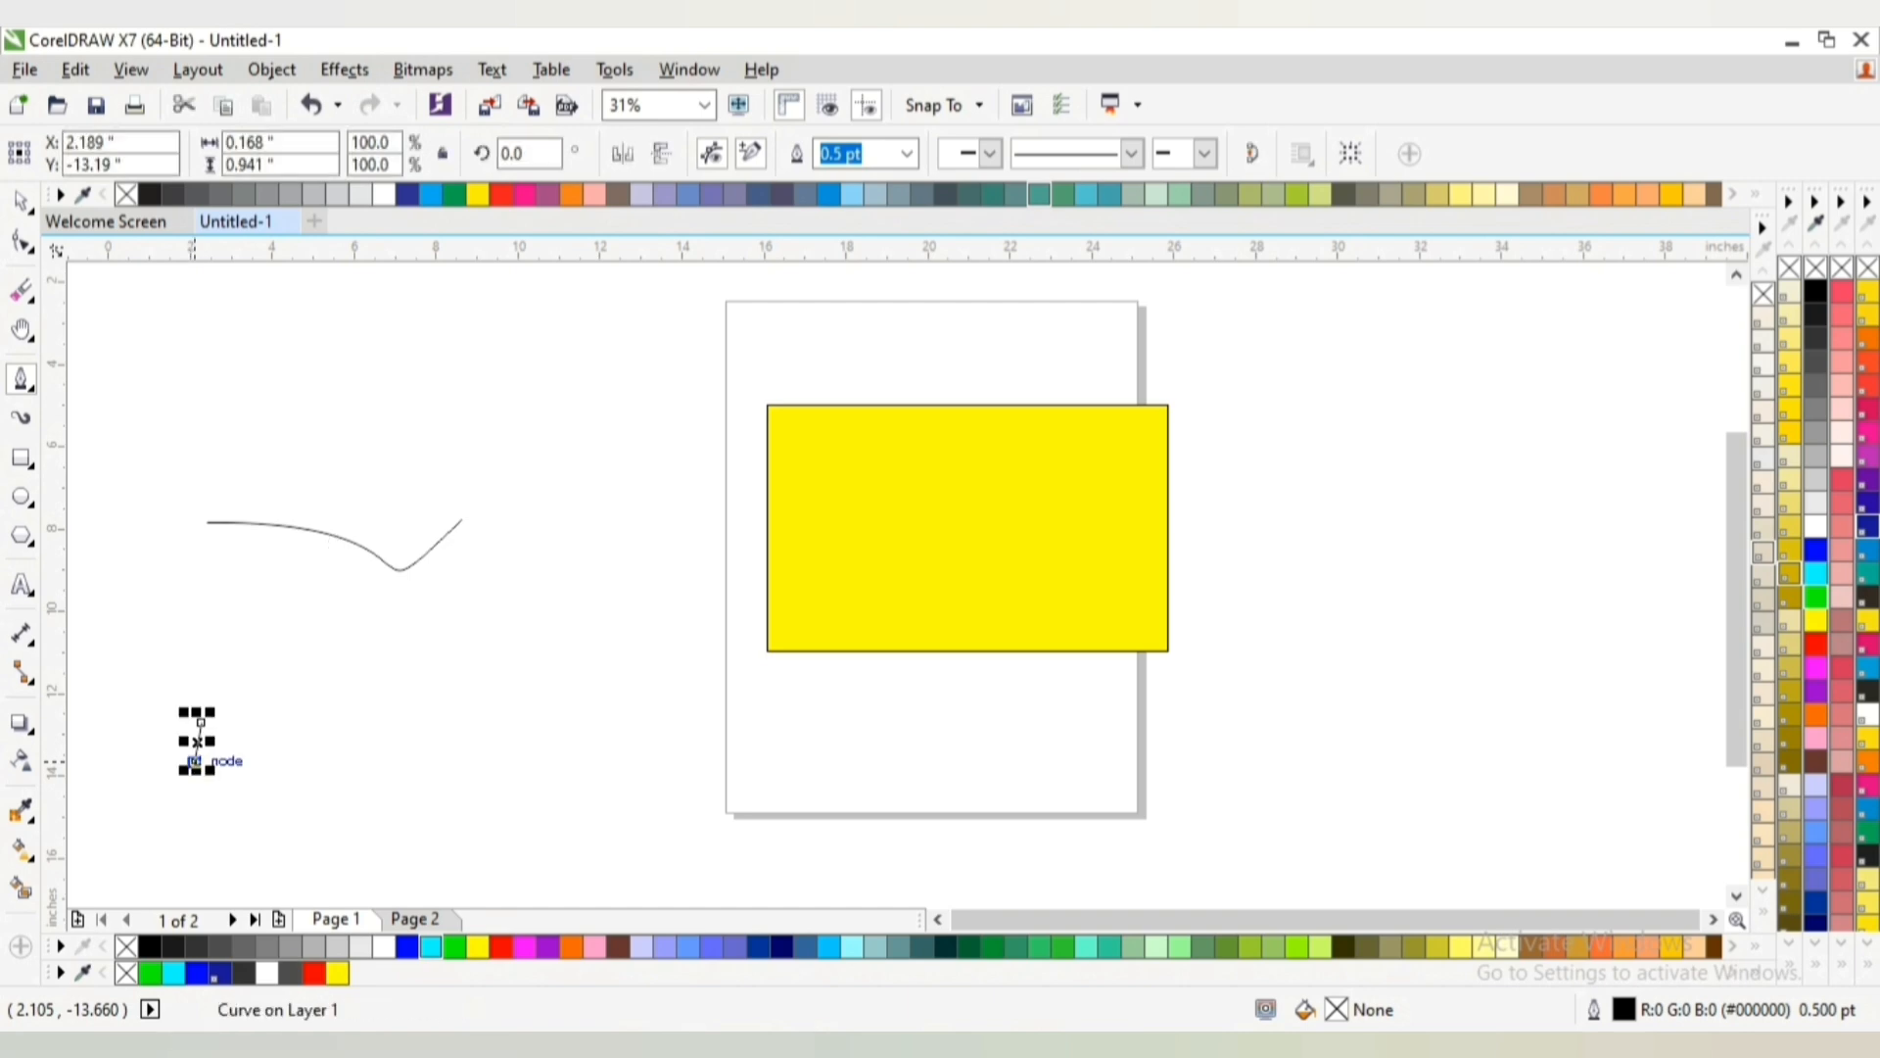
mouse_move(196, 760)
mouse_down()
mouse_move(450, 763)
mouse_move(487, 646)
mouse_move(373, 672)
mouse_move(436, 649)
mouse_move(593, 516)
mouse_move(558, 549)
mouse_move(575, 545)
mouse_move(671, 440)
mouse_move(884, 399)
mouse_up()
drag(235, 697, 201, 722)
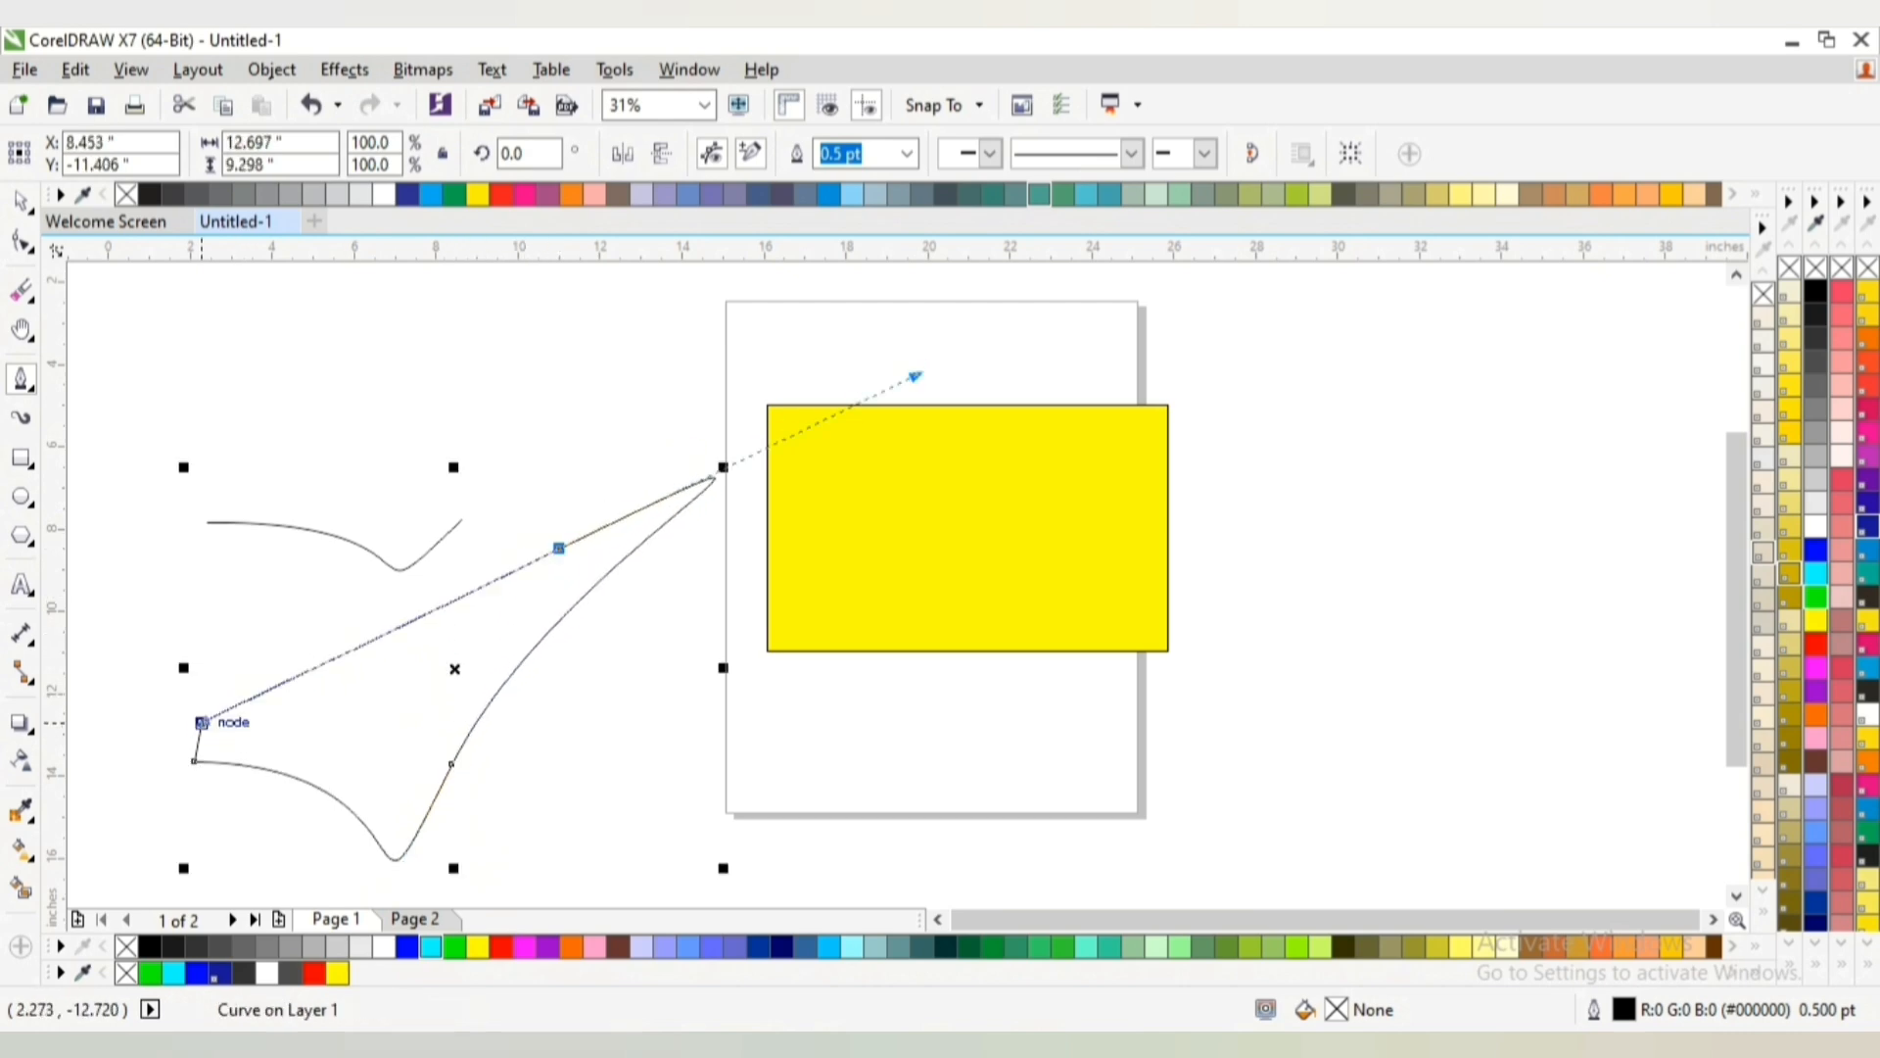
click(201, 723)
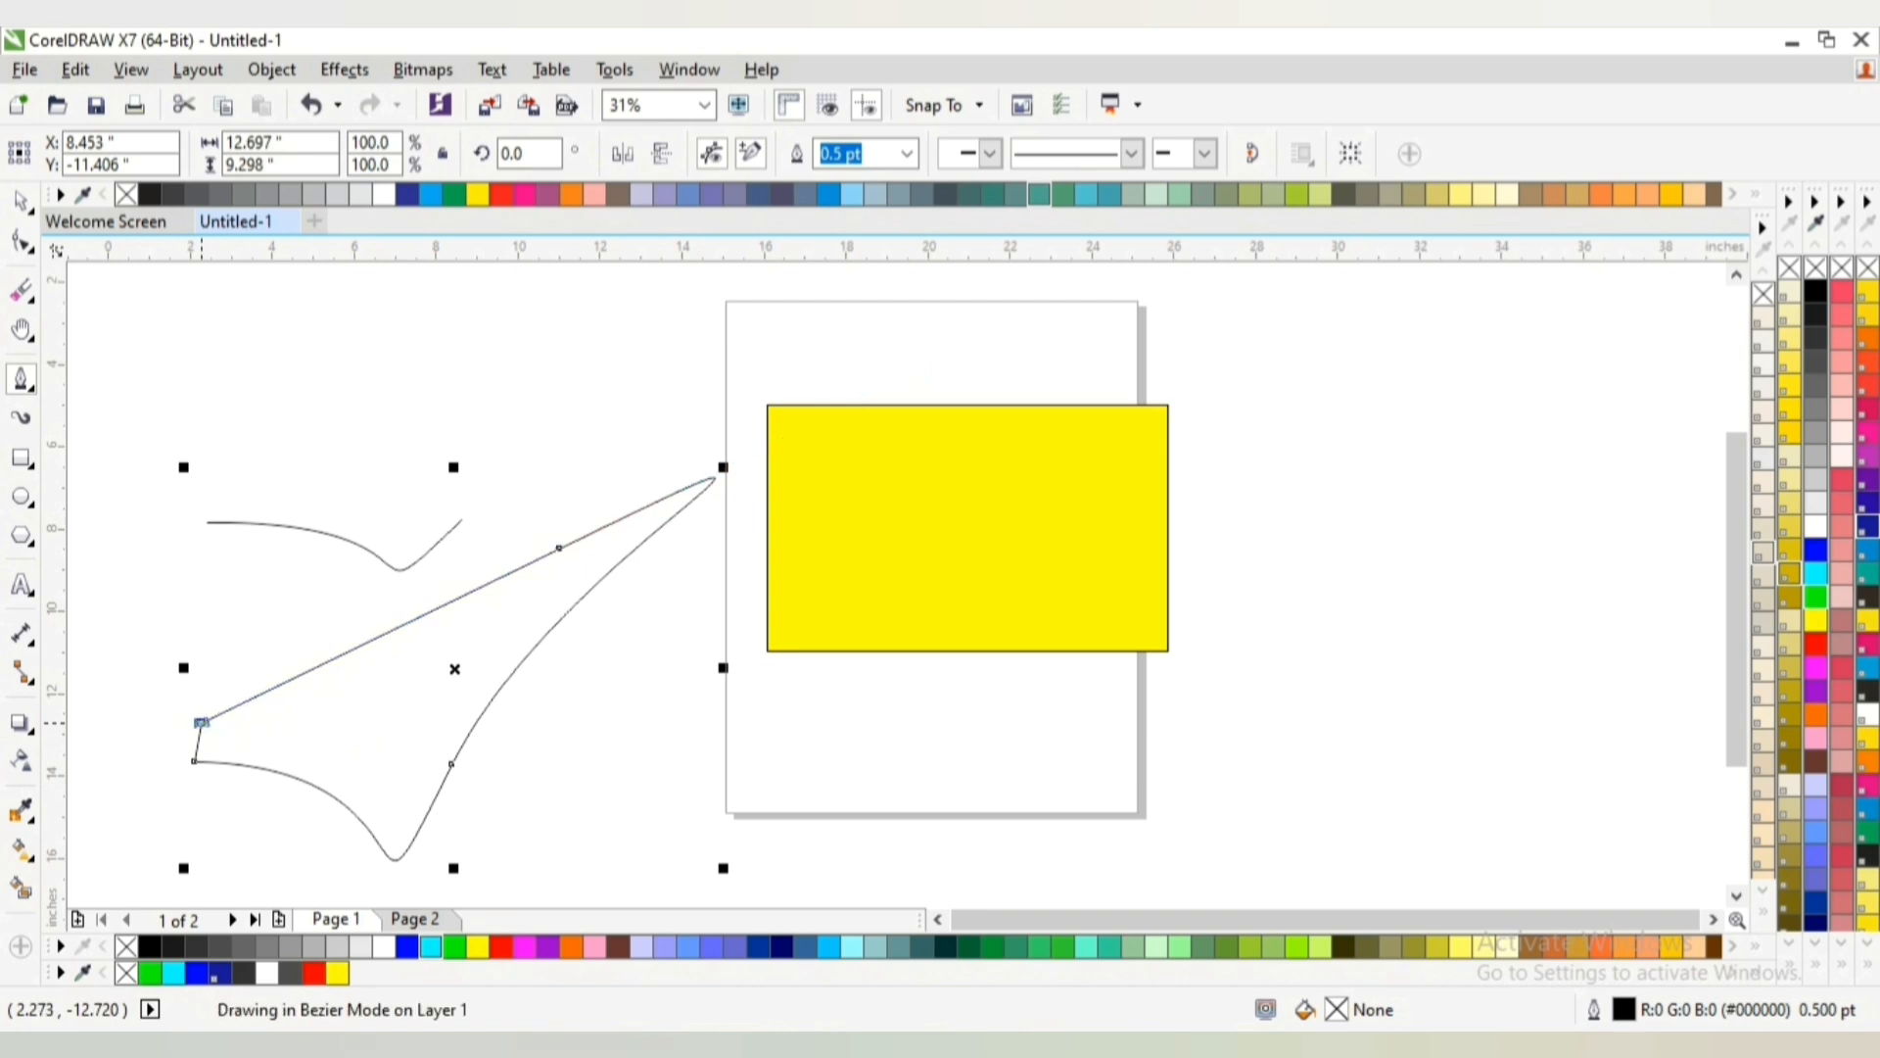
click(195, 761)
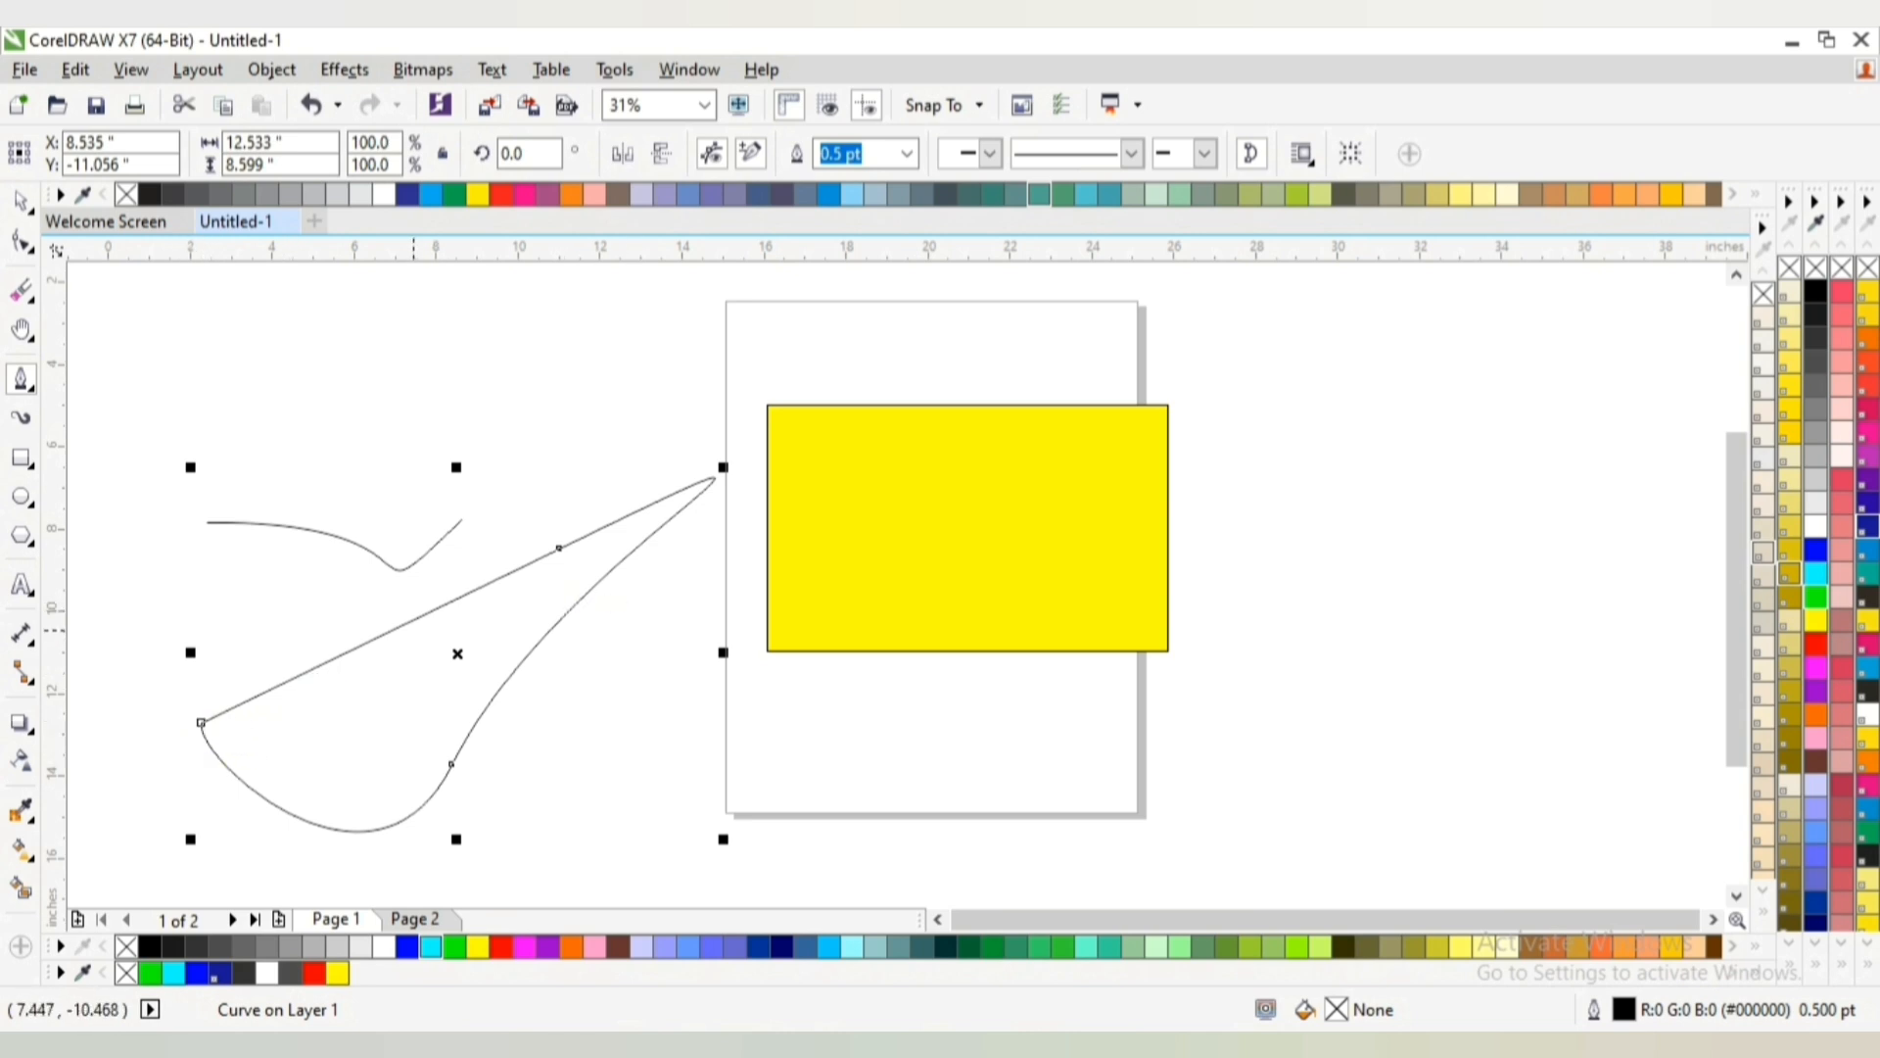
Draw a closed three-pointed curved shape about 6.1 by 7.1 inches across the page's lower edge area with the Pen tool
key(Escape)
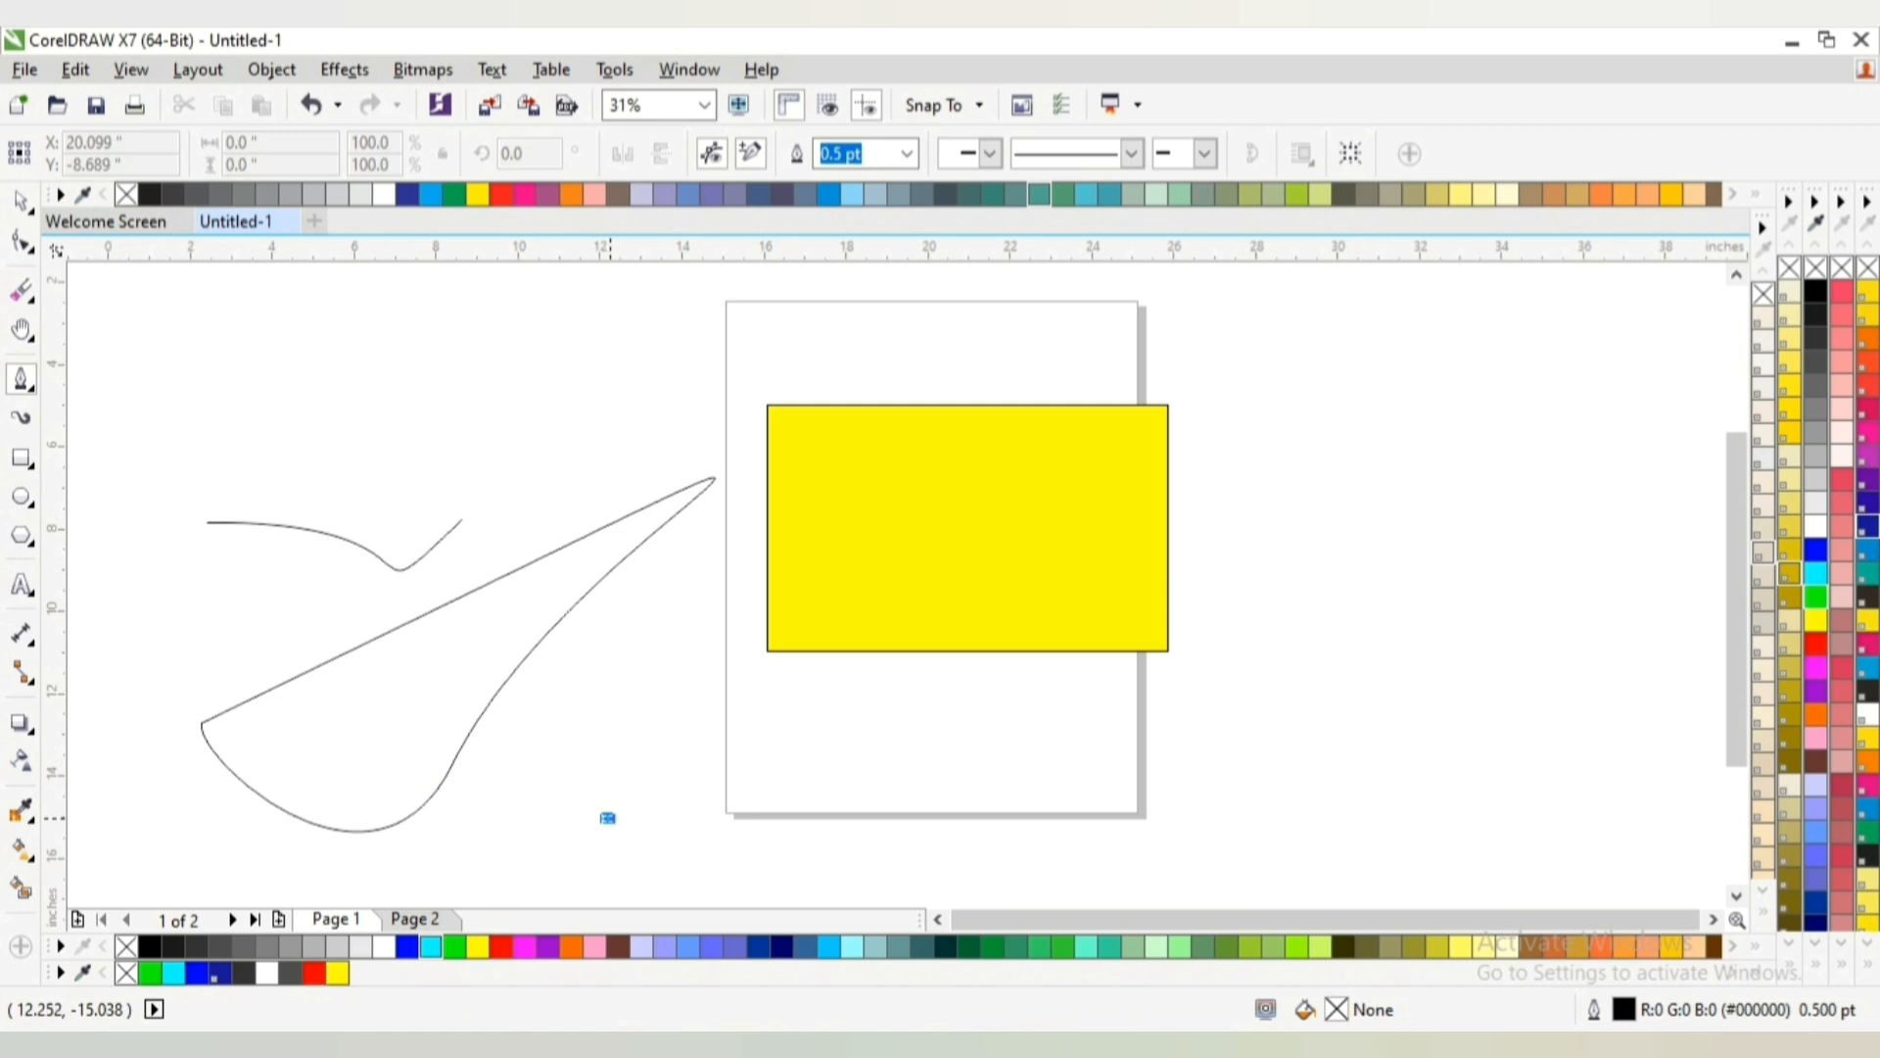
mouse_move(607, 816)
mouse_down()
mouse_move(812, 810)
mouse_move(798, 747)
mouse_move(748, 734)
mouse_move(703, 646)
mouse_move(771, 516)
mouse_up()
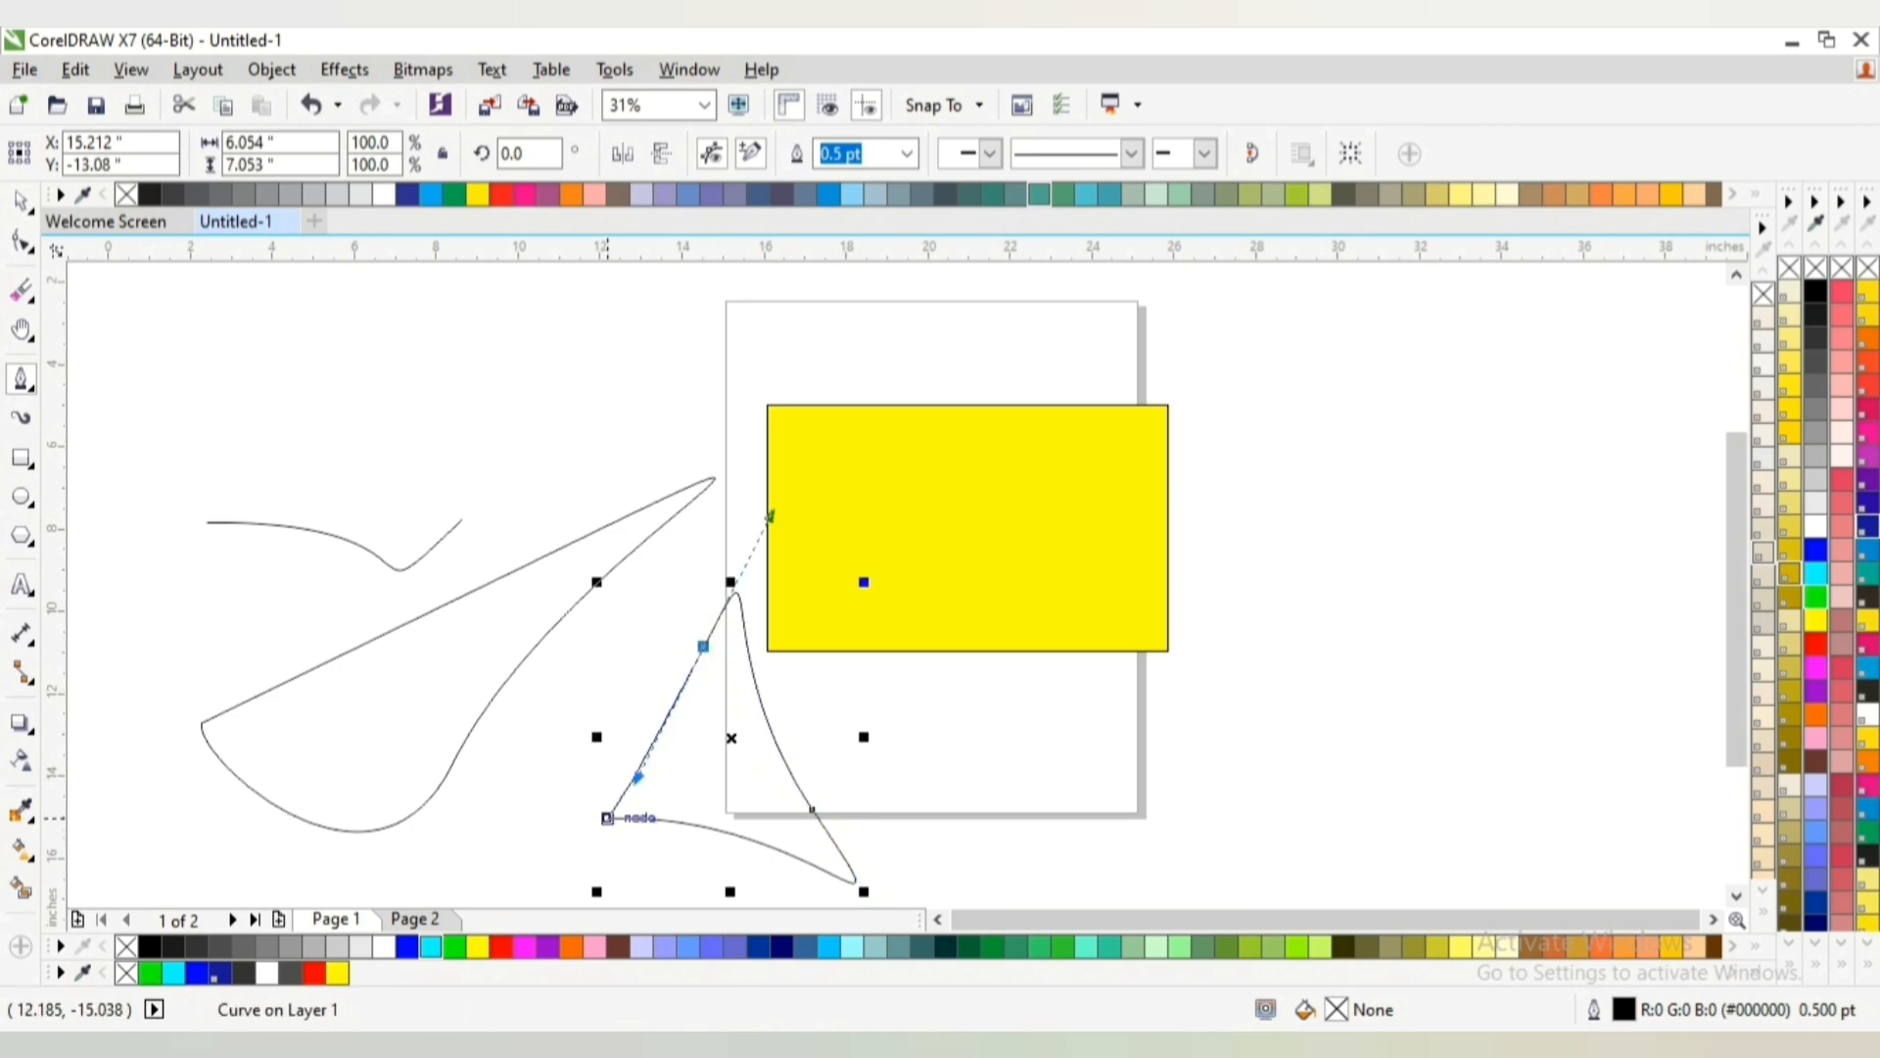
click(607, 818)
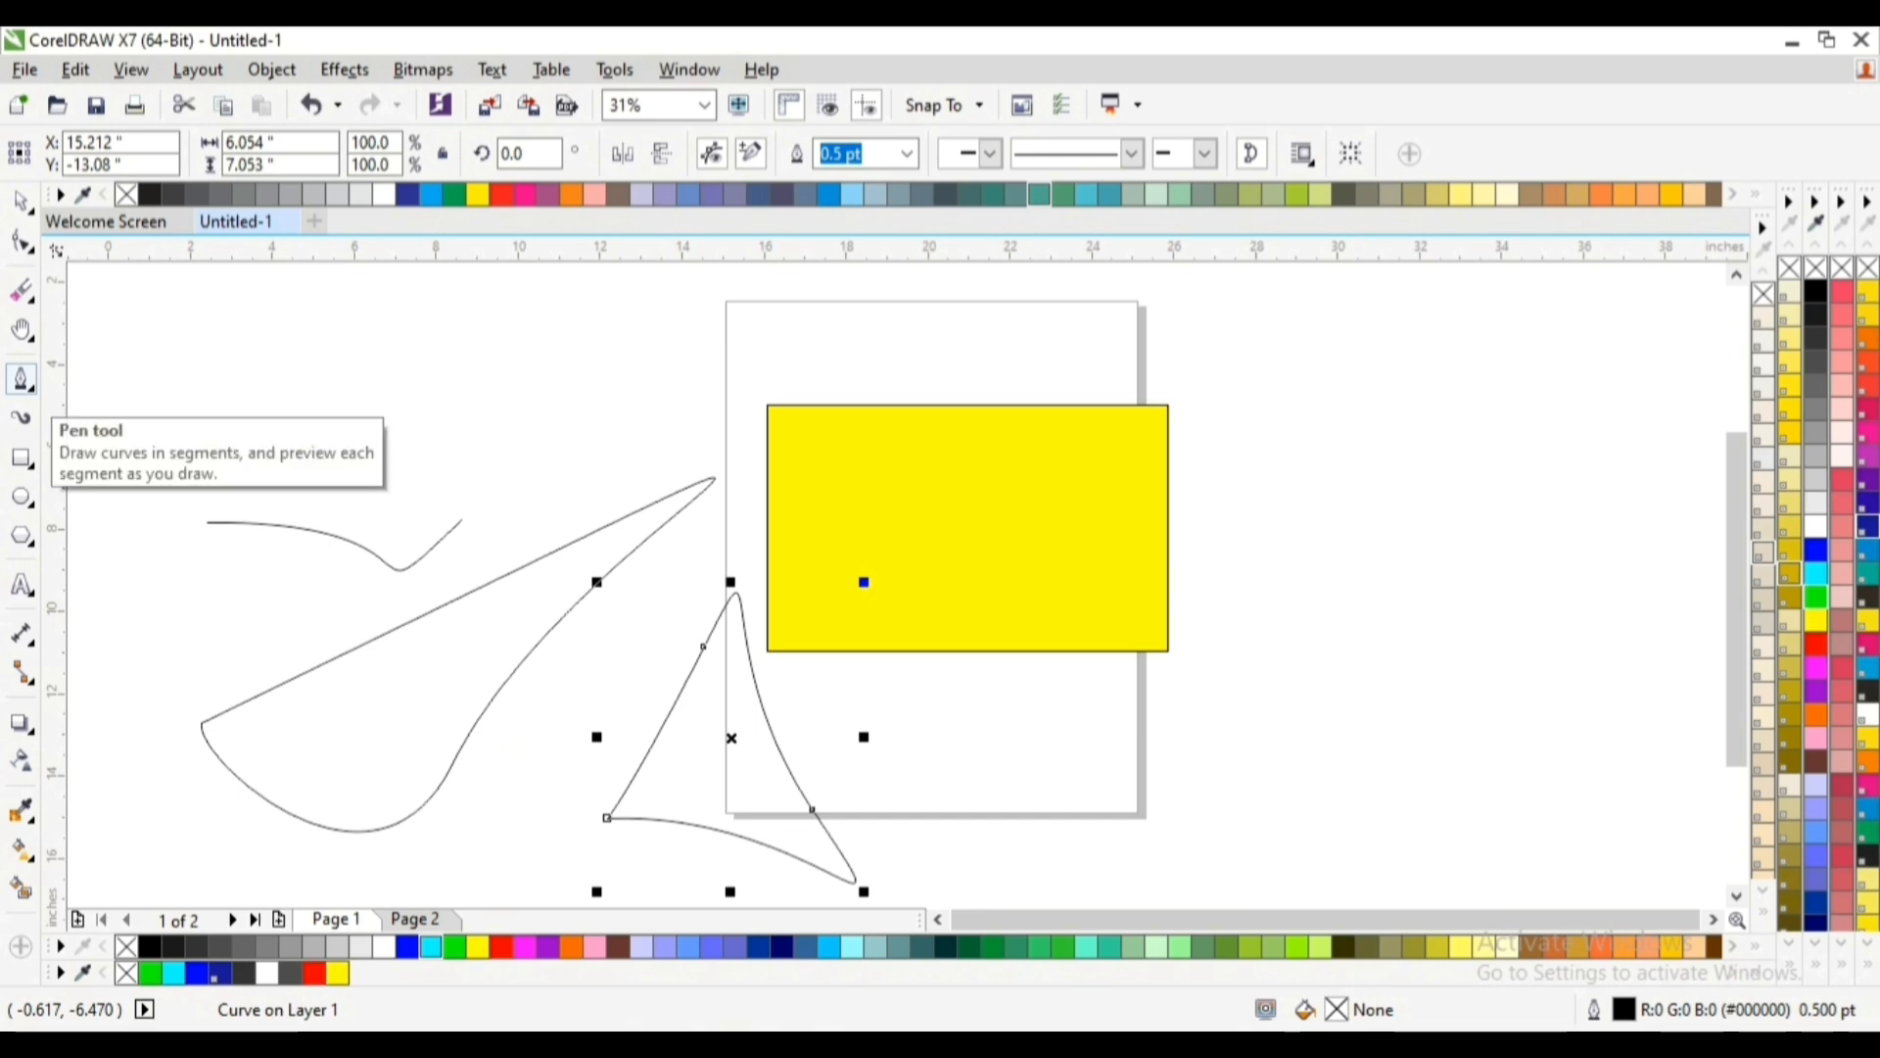
Draw a closed two-node shape with rounded upper corners and a pointed base above the long curved shape, using the Bezier tool
click(23, 380)
click(105, 436)
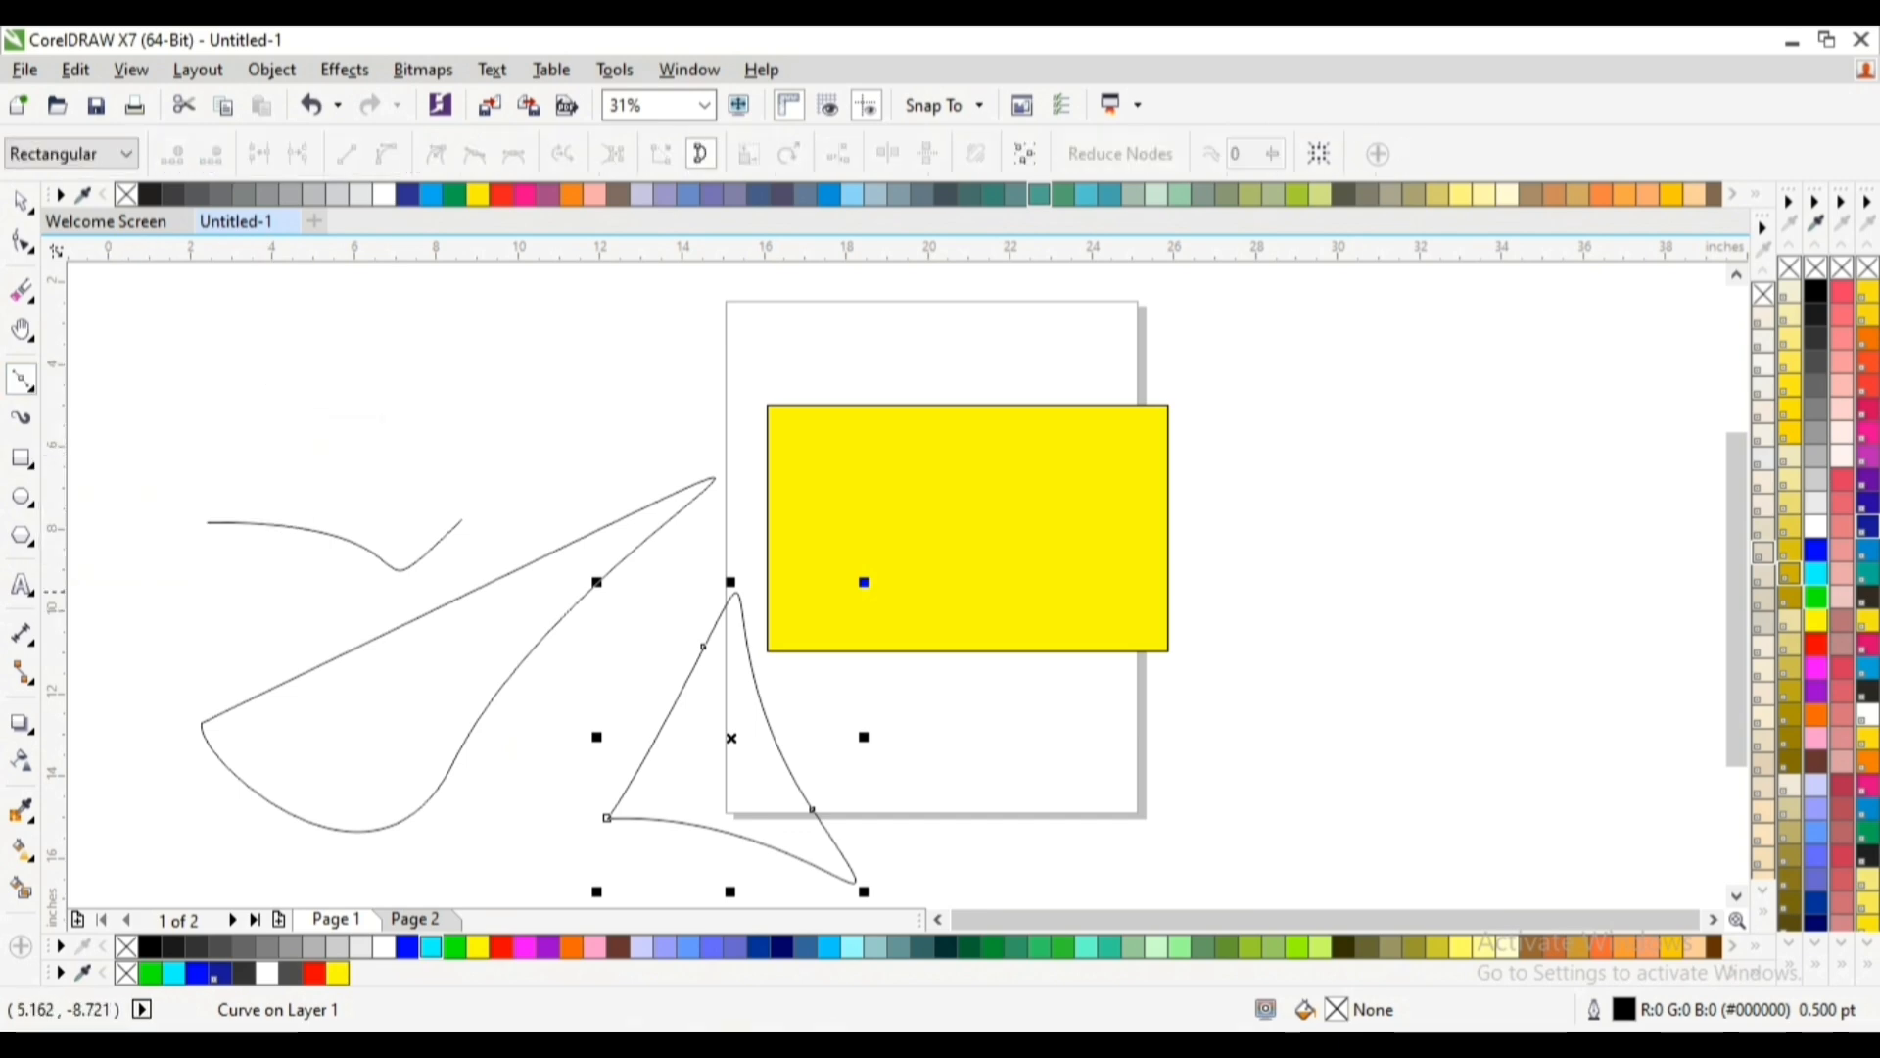
mouse_move(397, 627)
mouse_down()
mouse_move(574, 467)
mouse_move(431, 615)
mouse_move(391, 626)
mouse_up()
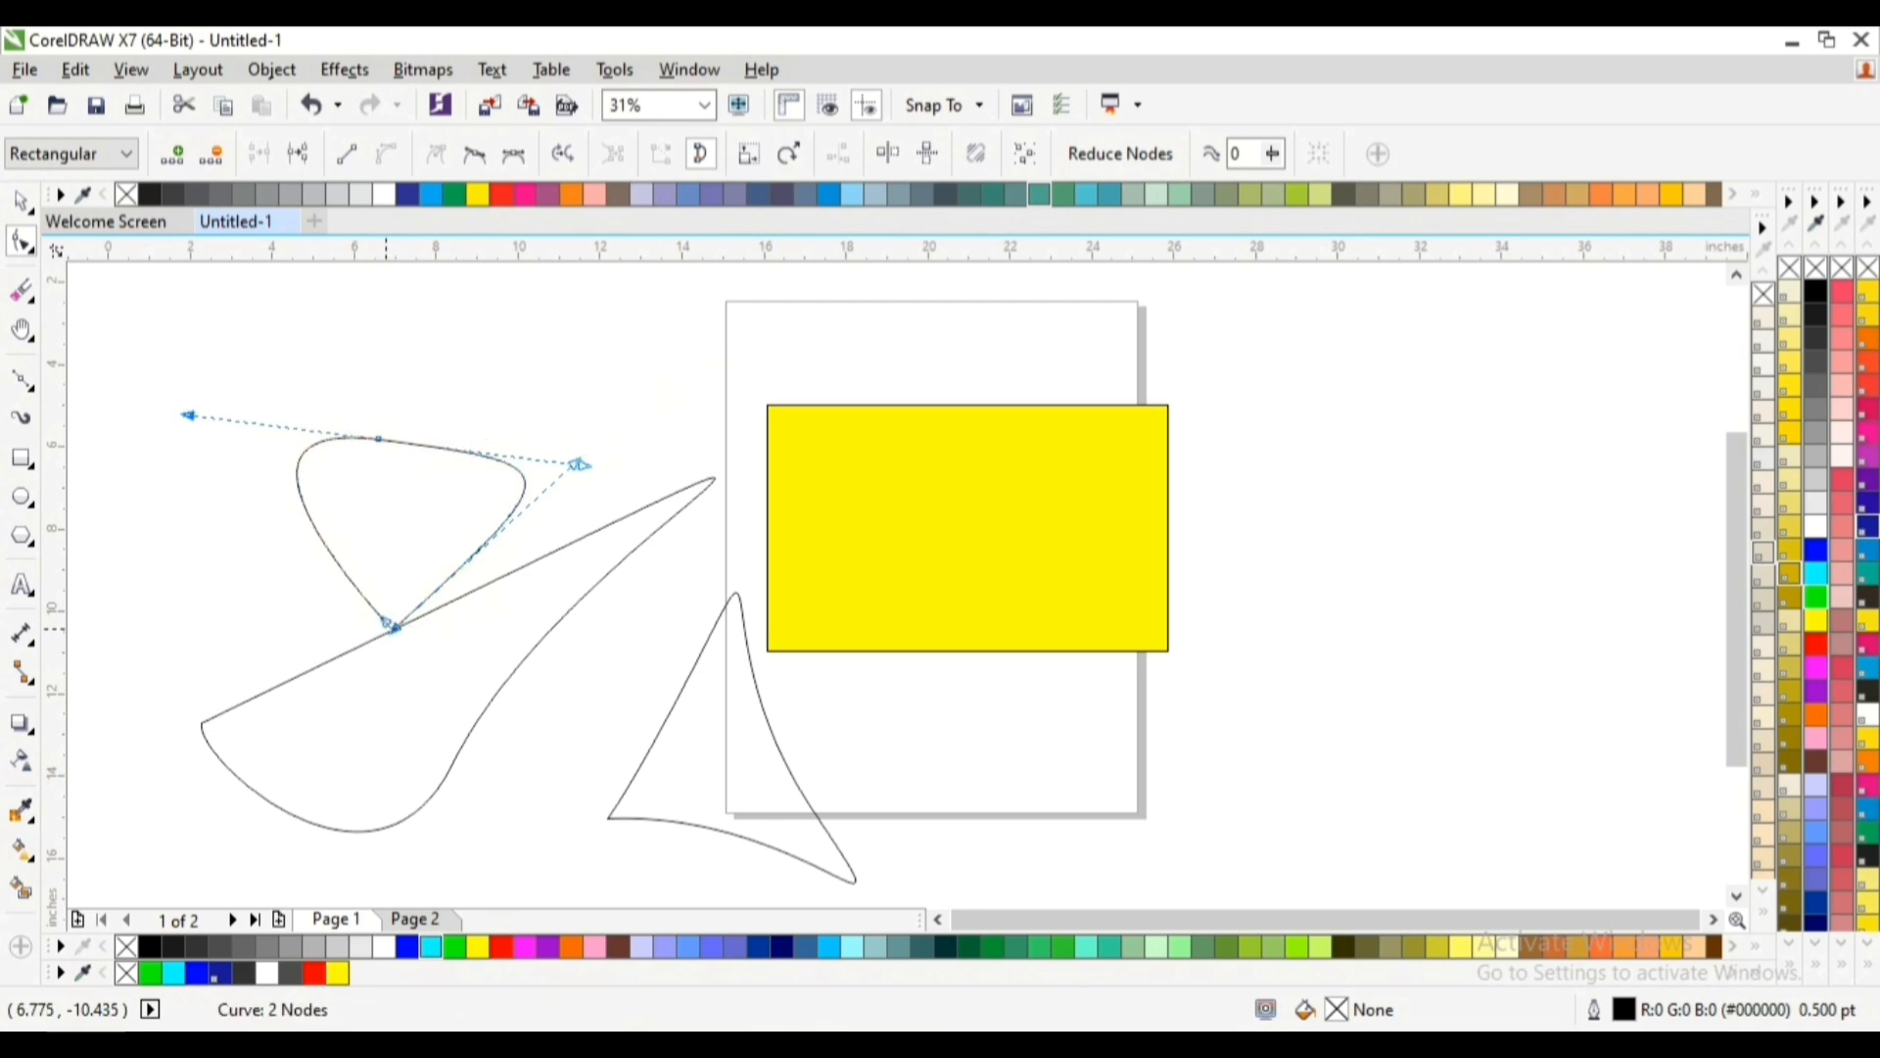
Delete the long curved shape below the rounded two-node shape
click(21, 202)
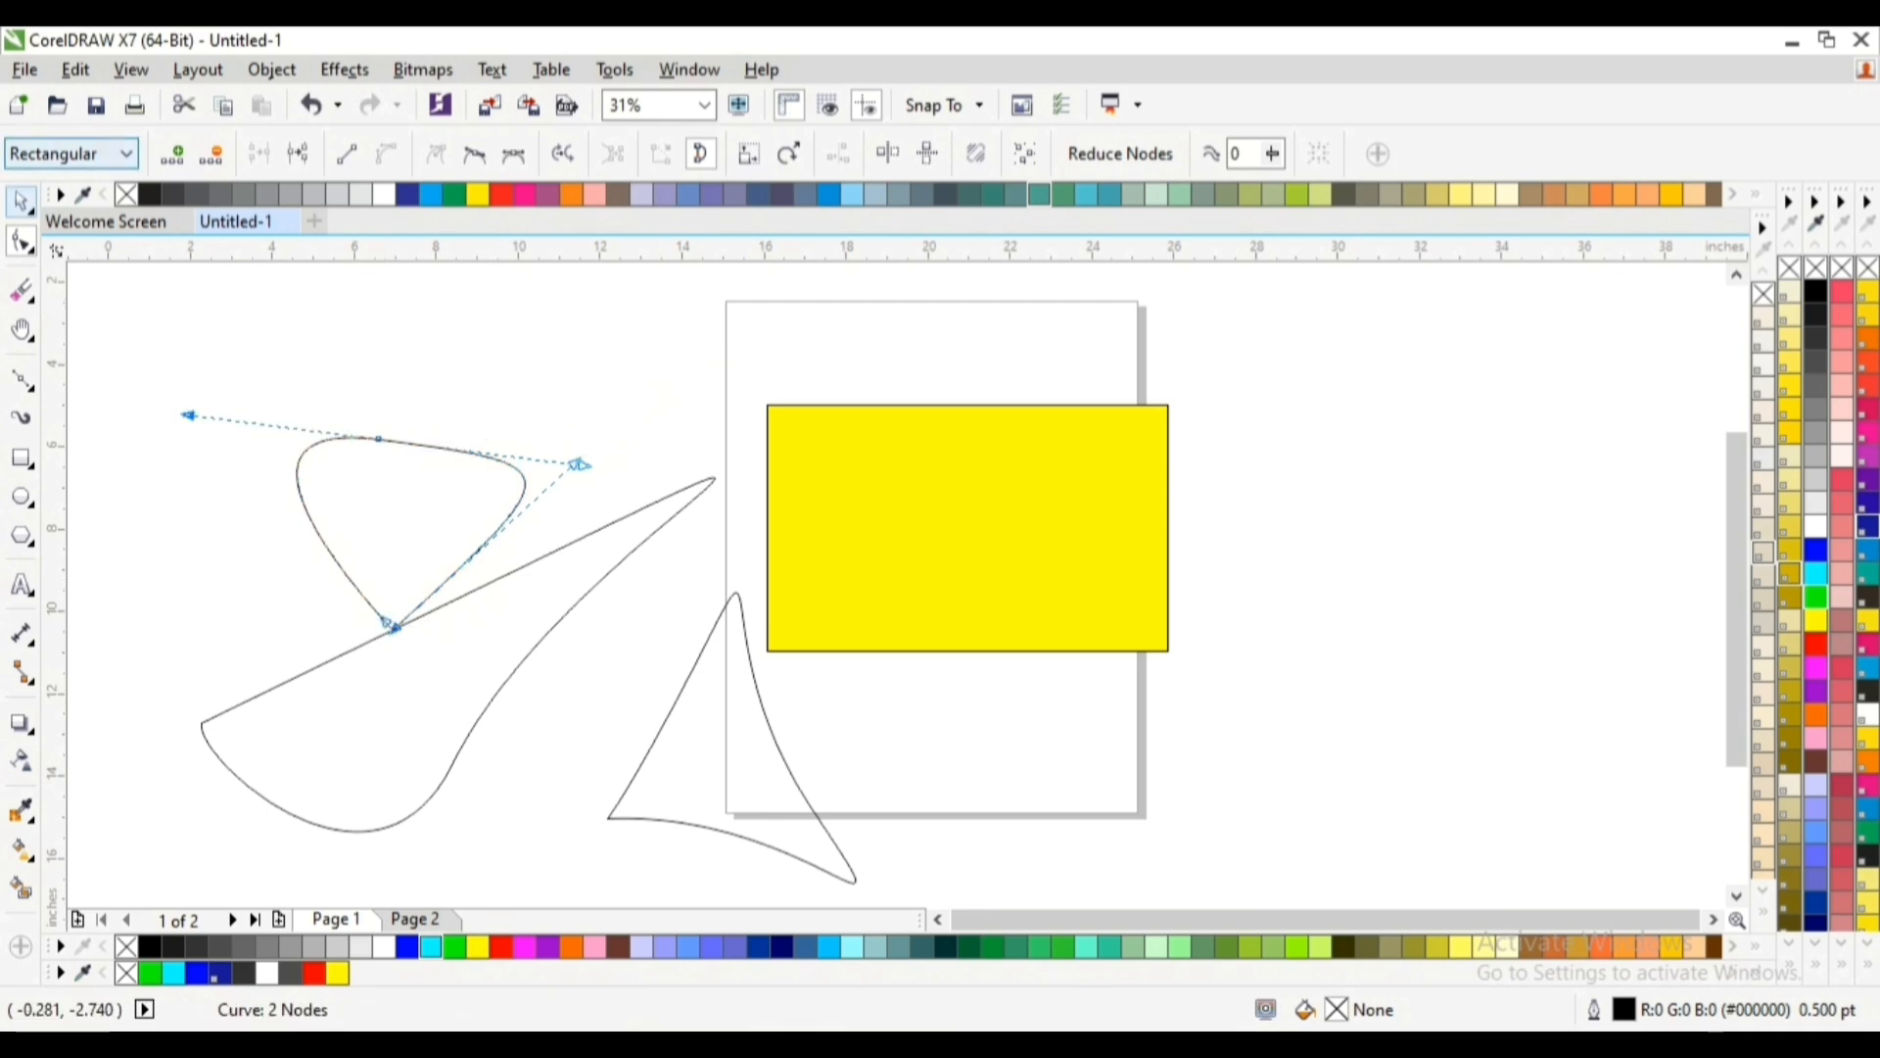
click(576, 540)
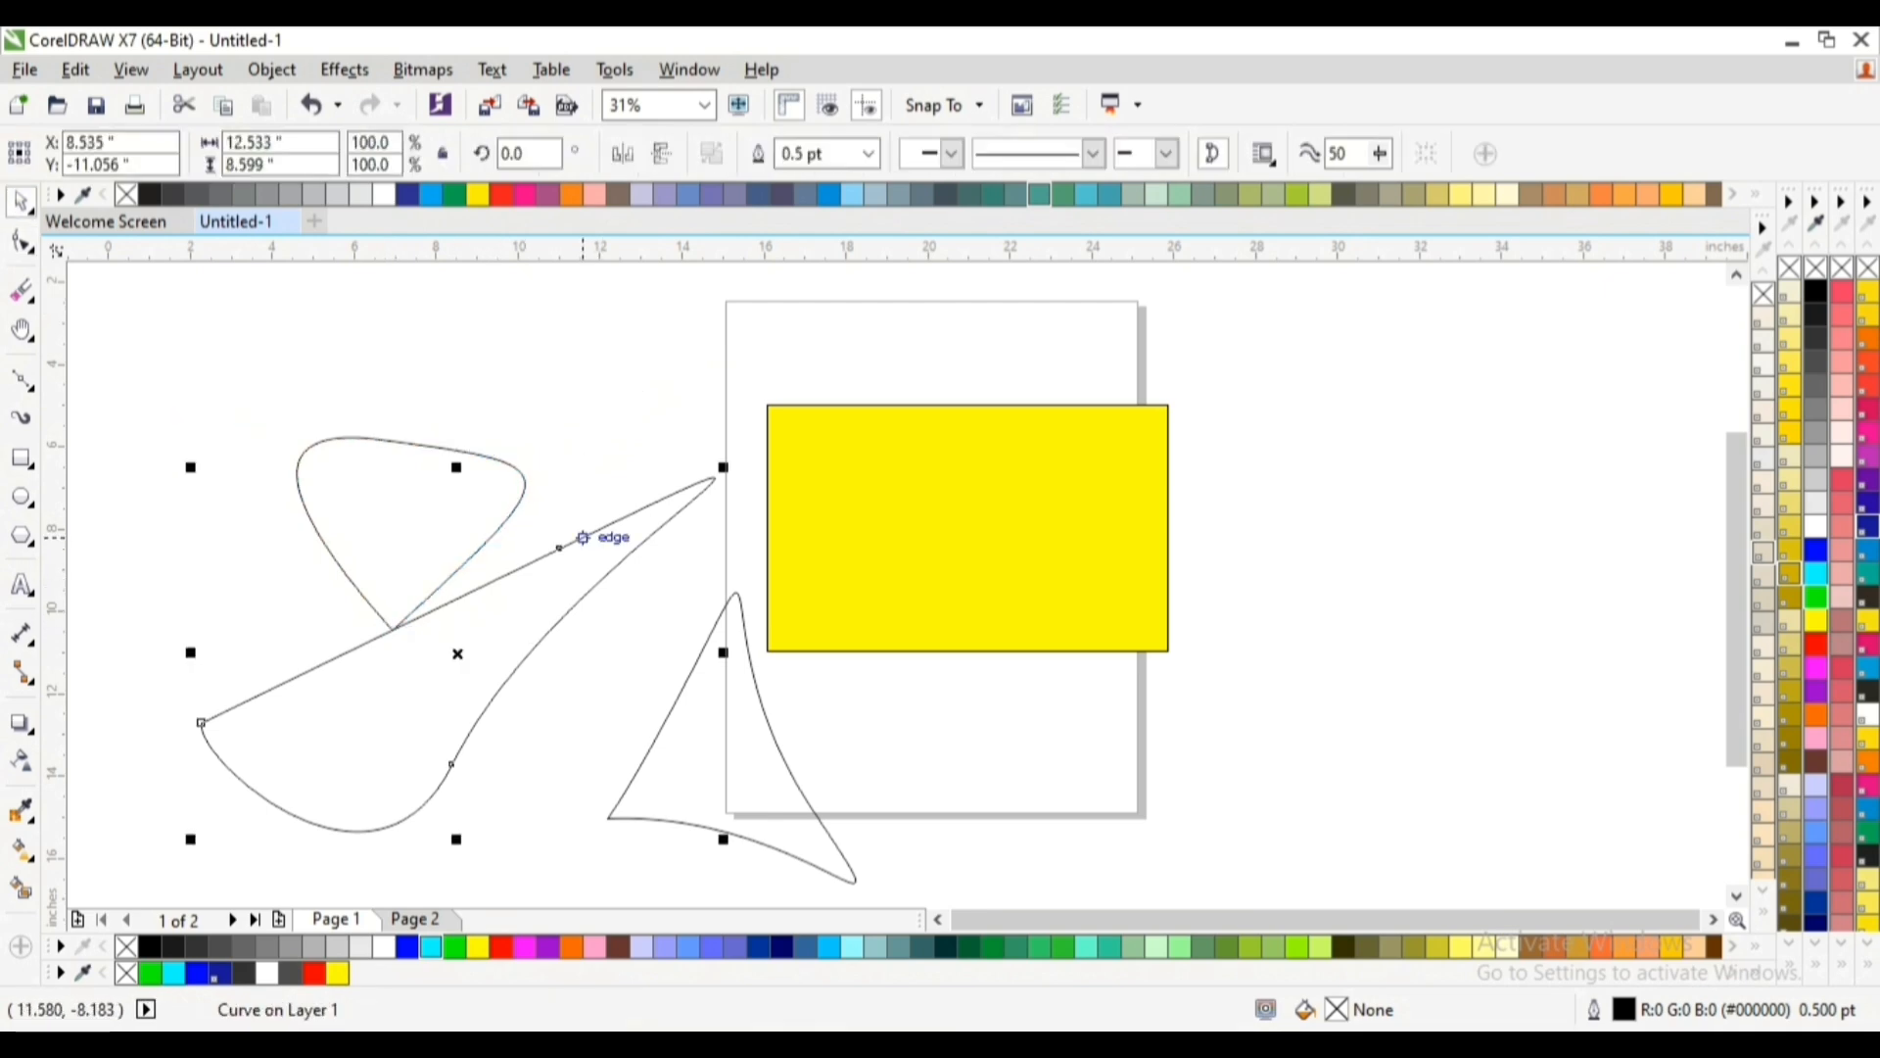
key(Delete)
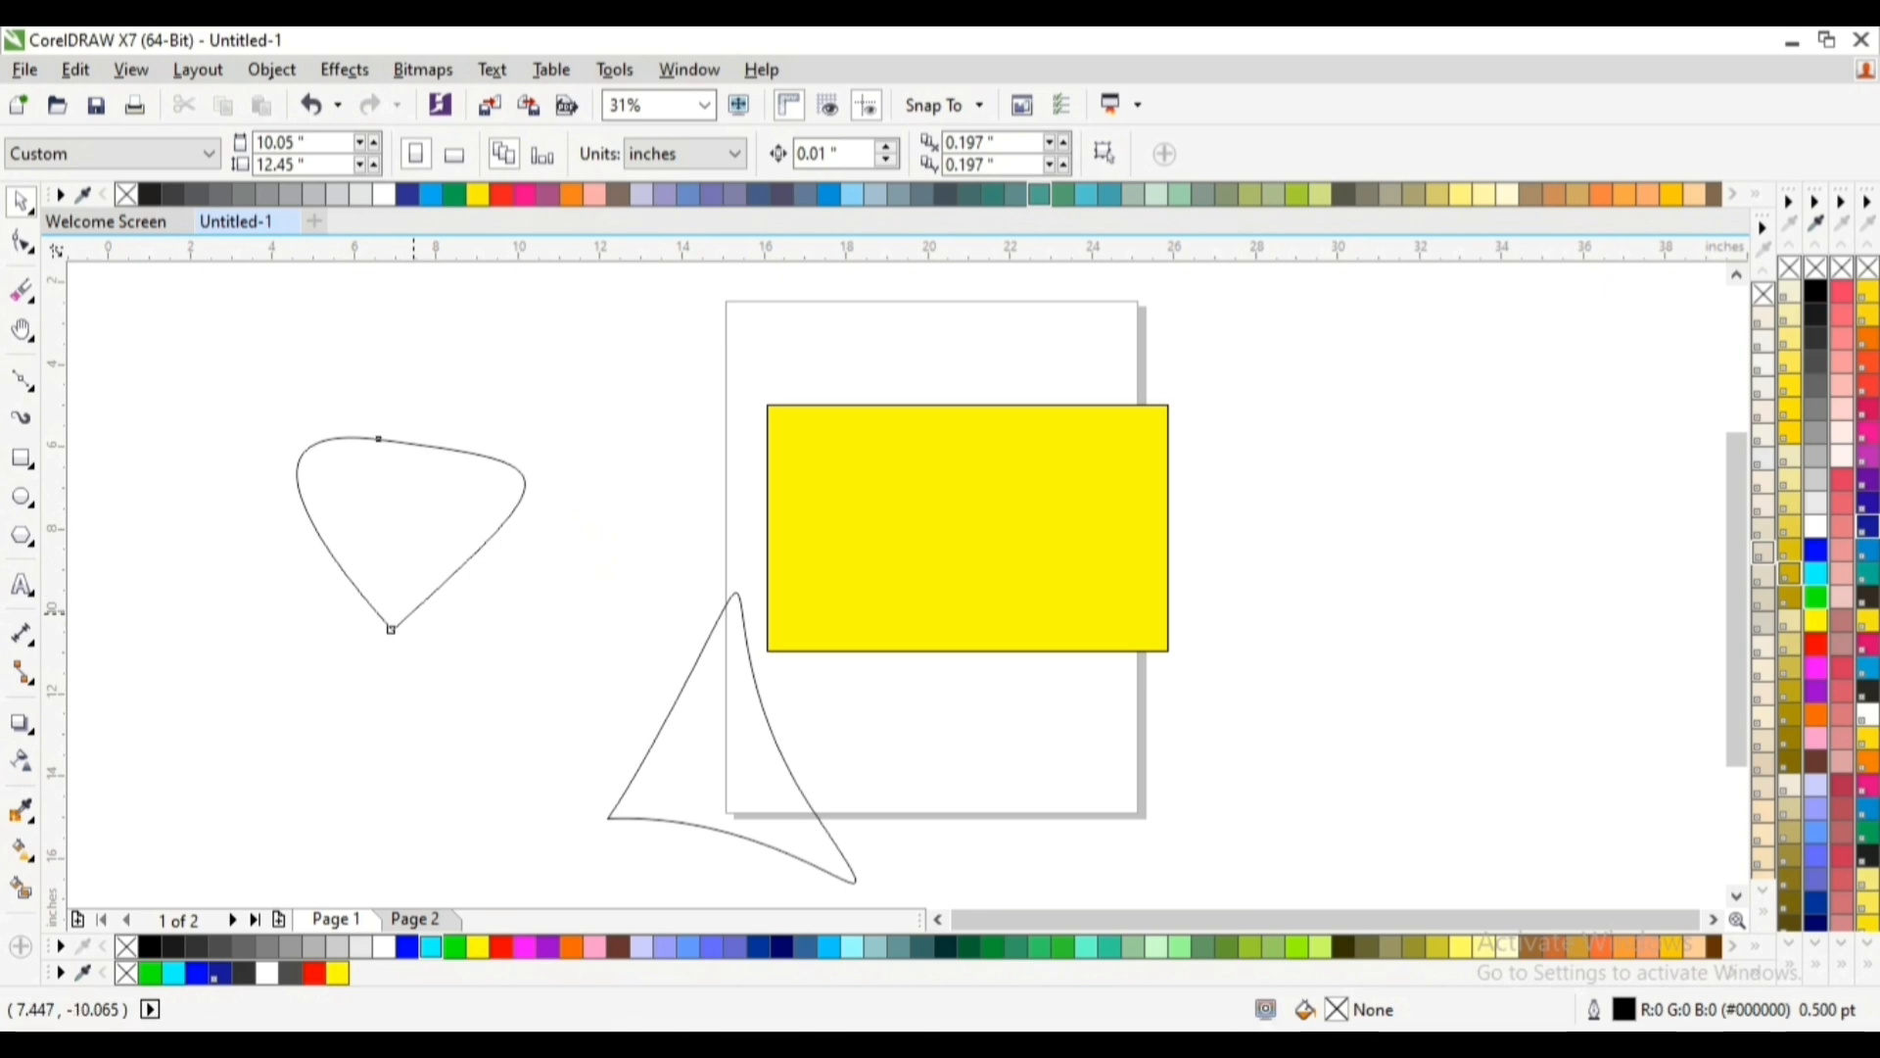
Check the node options of the rounded shape with the Shape tool and narrow its upper right curve by pulling a control handle inward
click(412, 612)
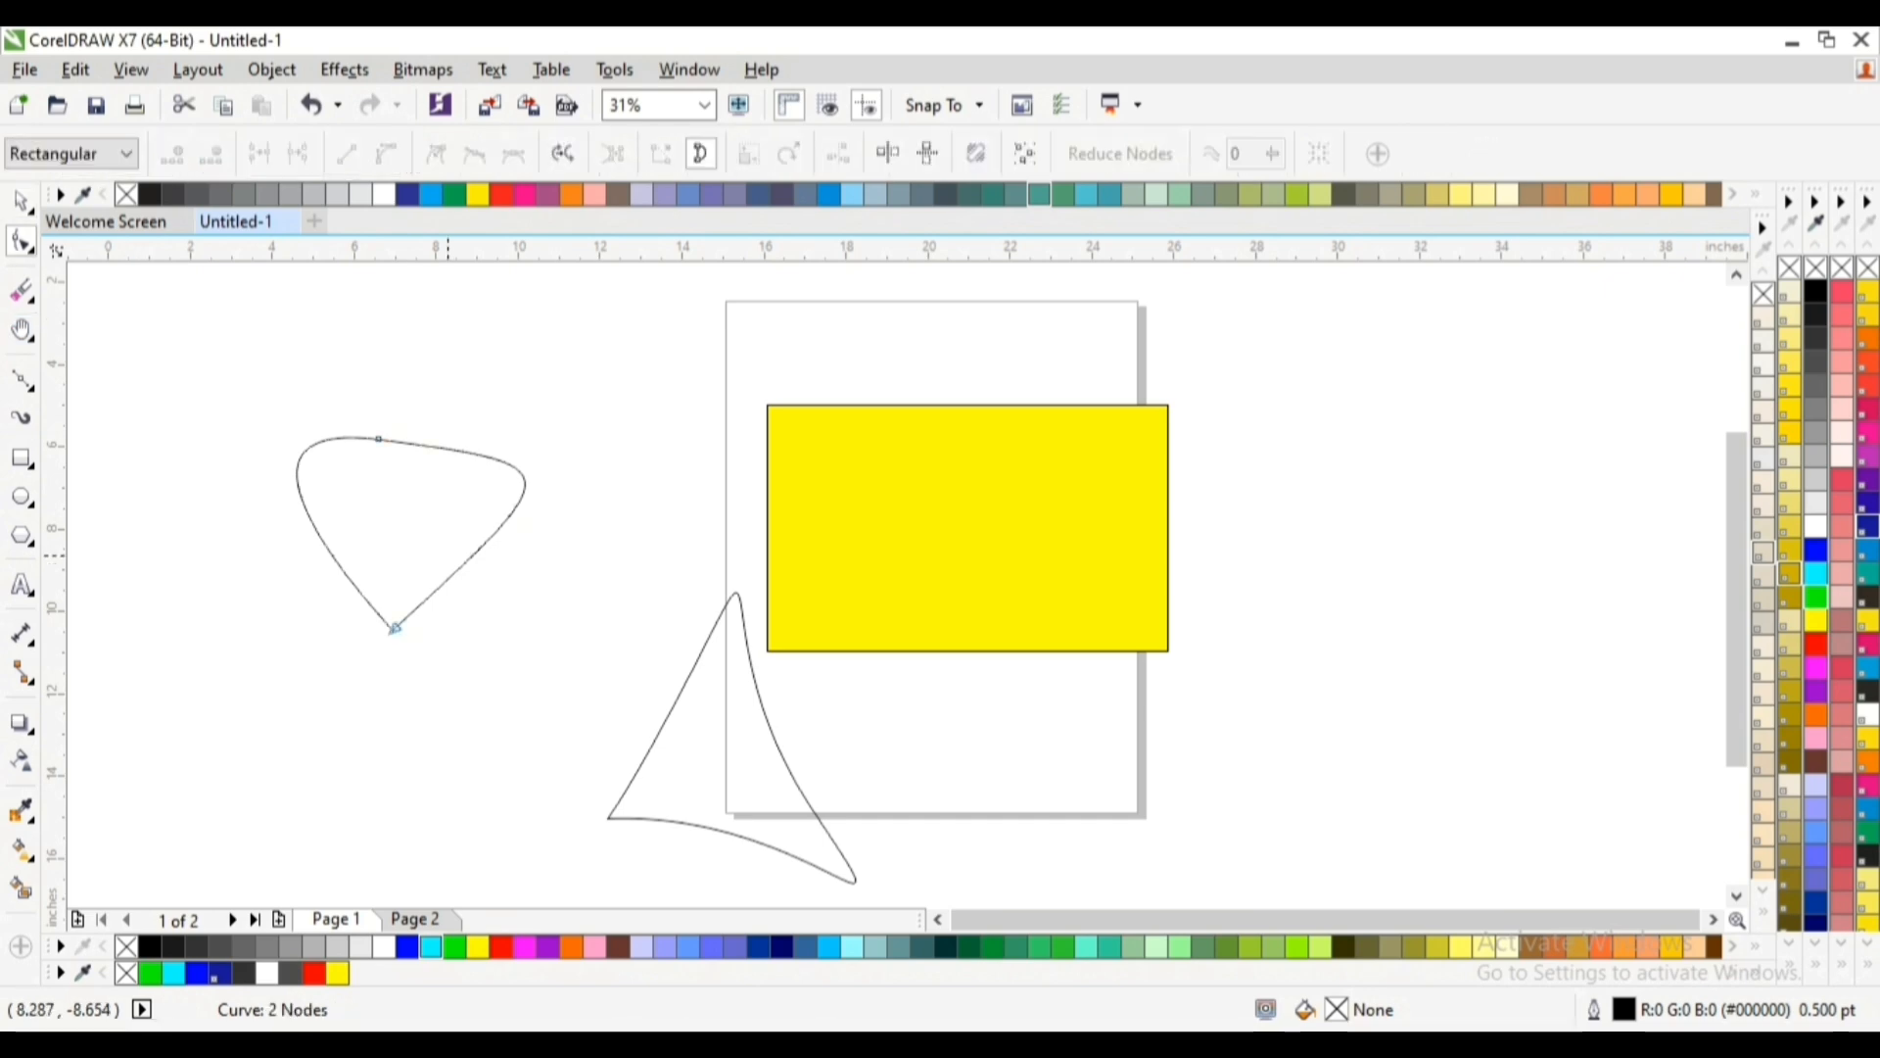
click(21, 242)
right_click(434, 592)
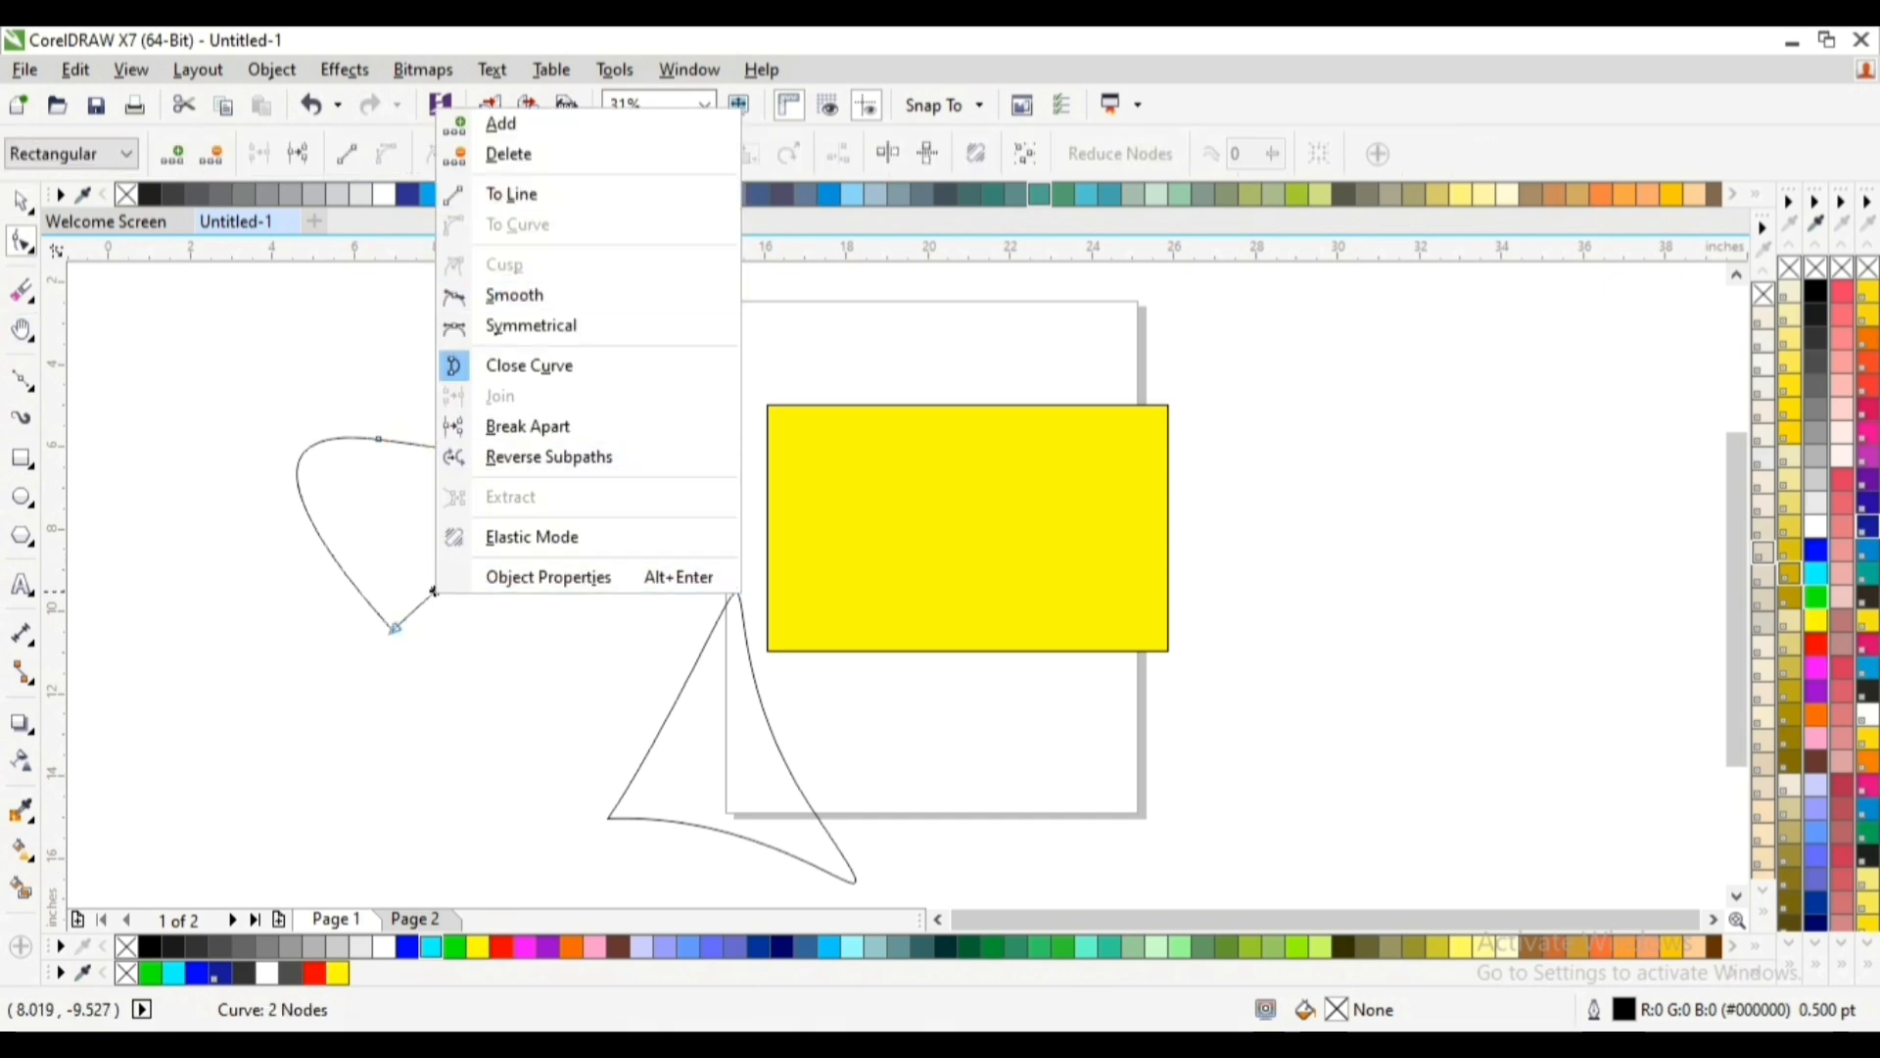
key(v)
right_click(435, 591)
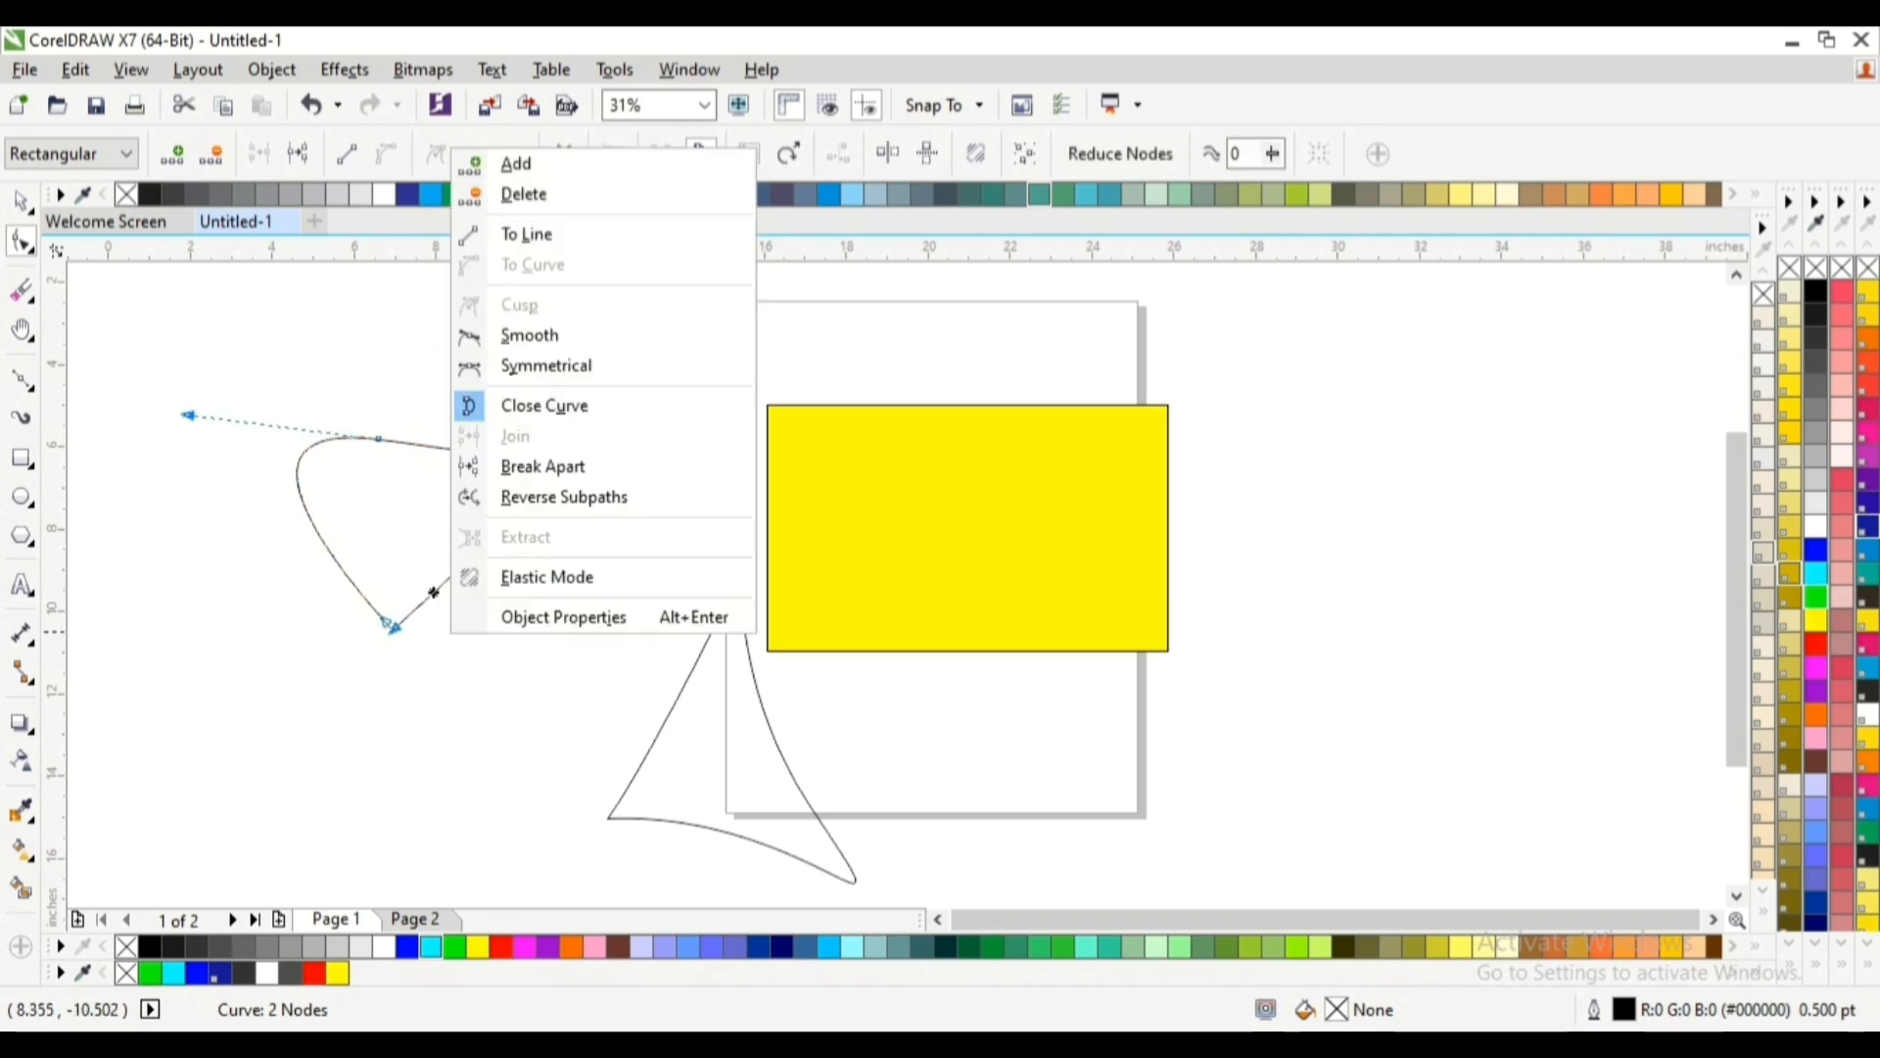
key(Escape)
drag(579, 460, 403, 442)
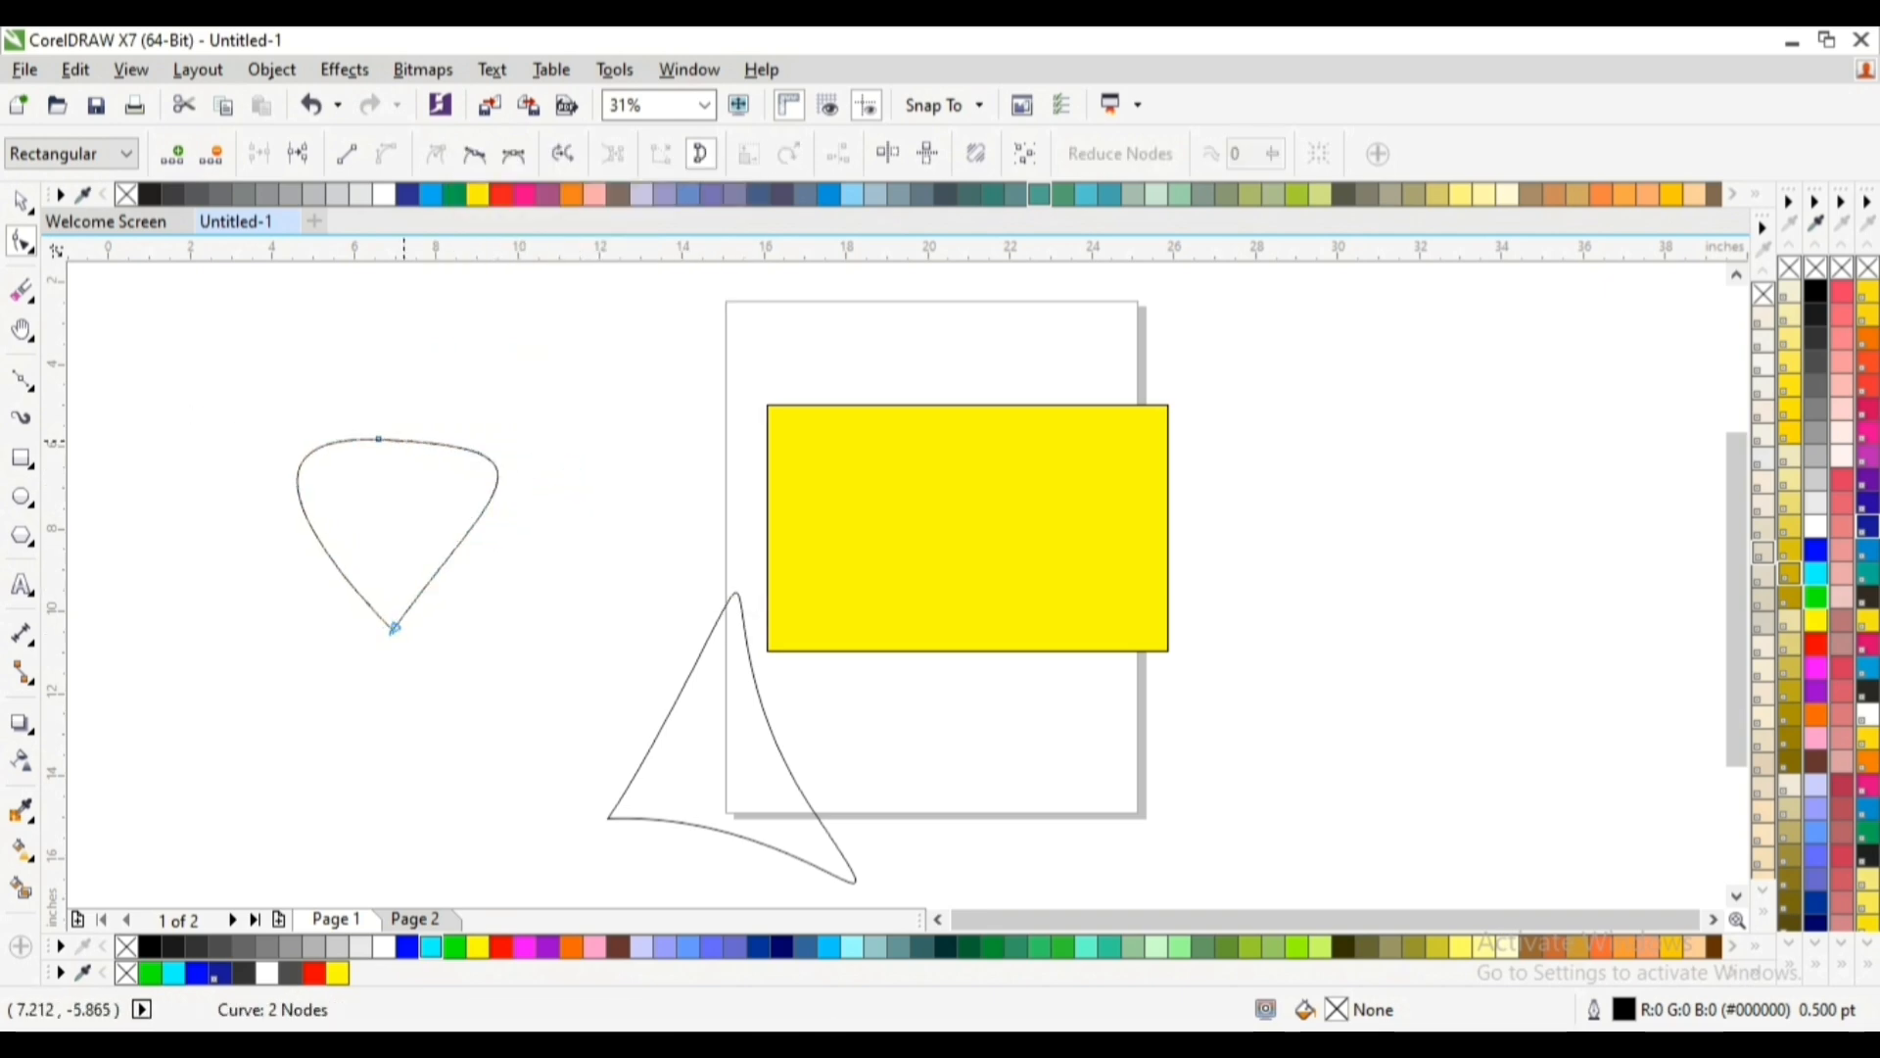
Add a node on the rounded shape's top edge with the Shape tool and review its node options
right_click(397, 439)
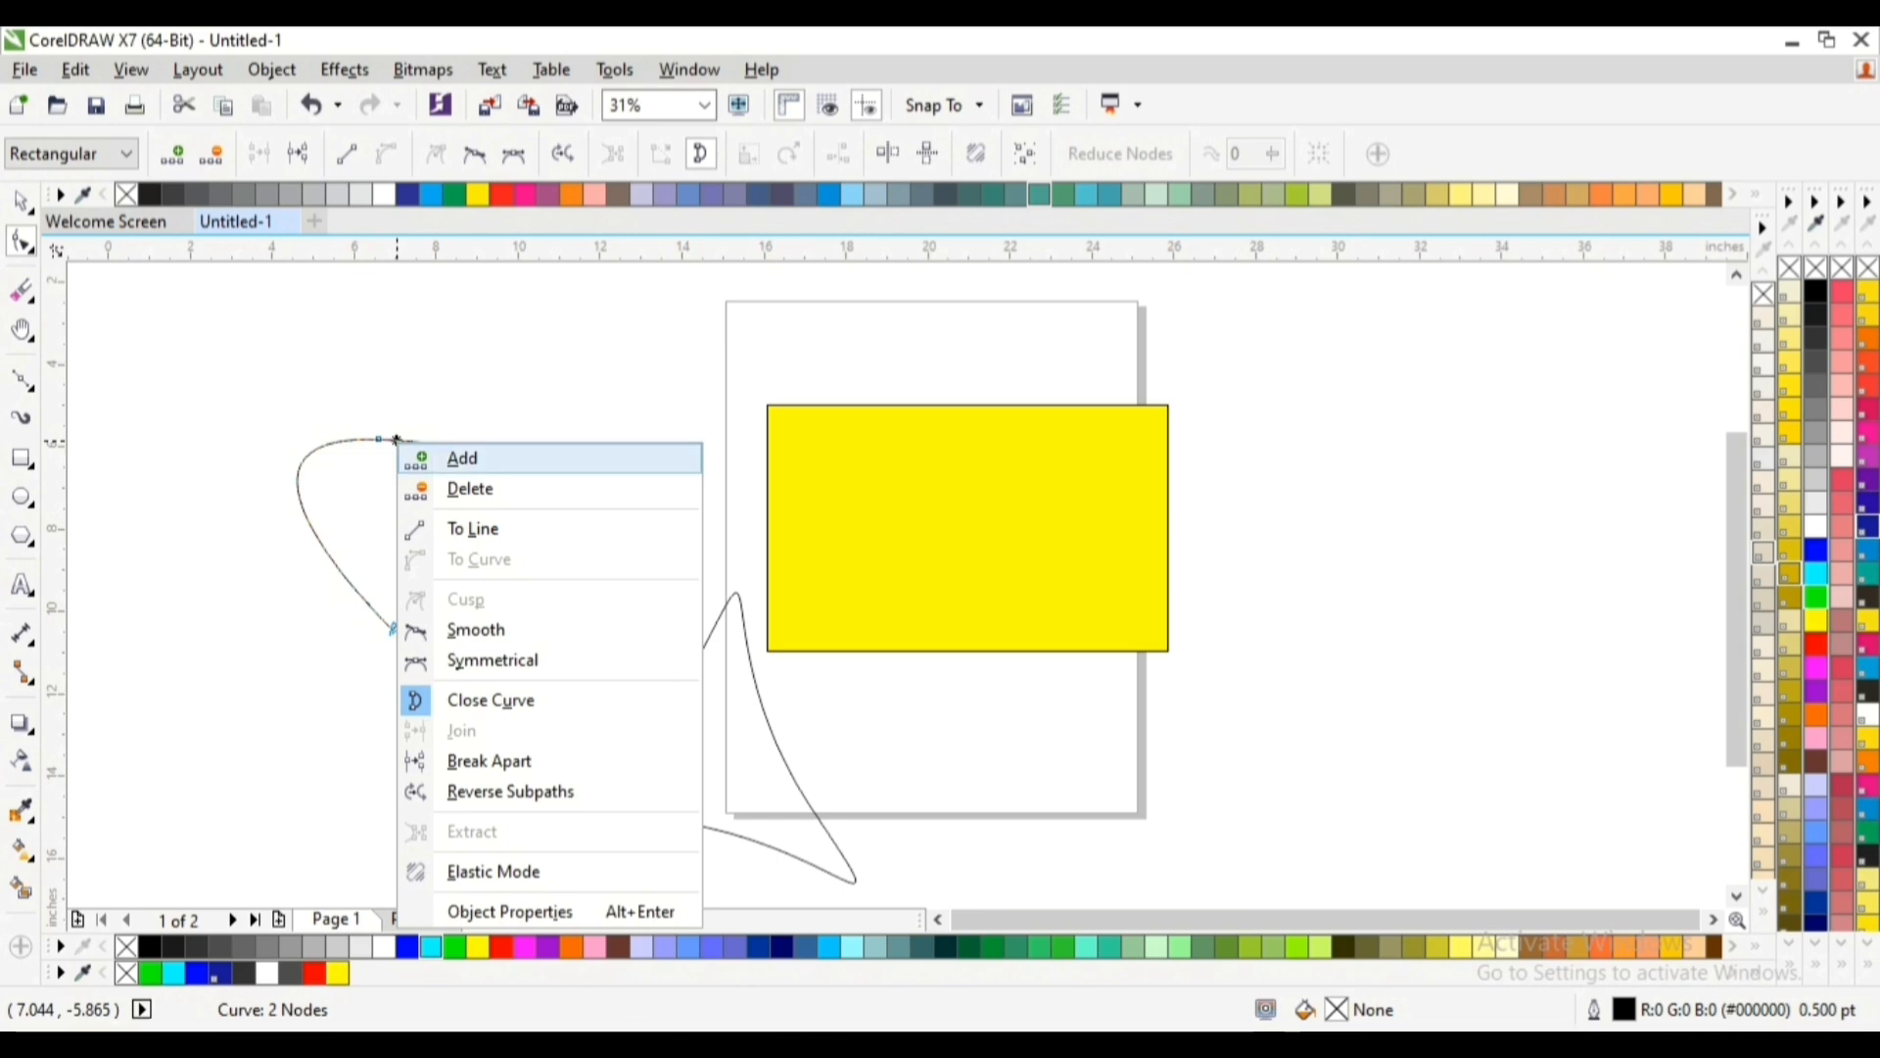
click(480, 458)
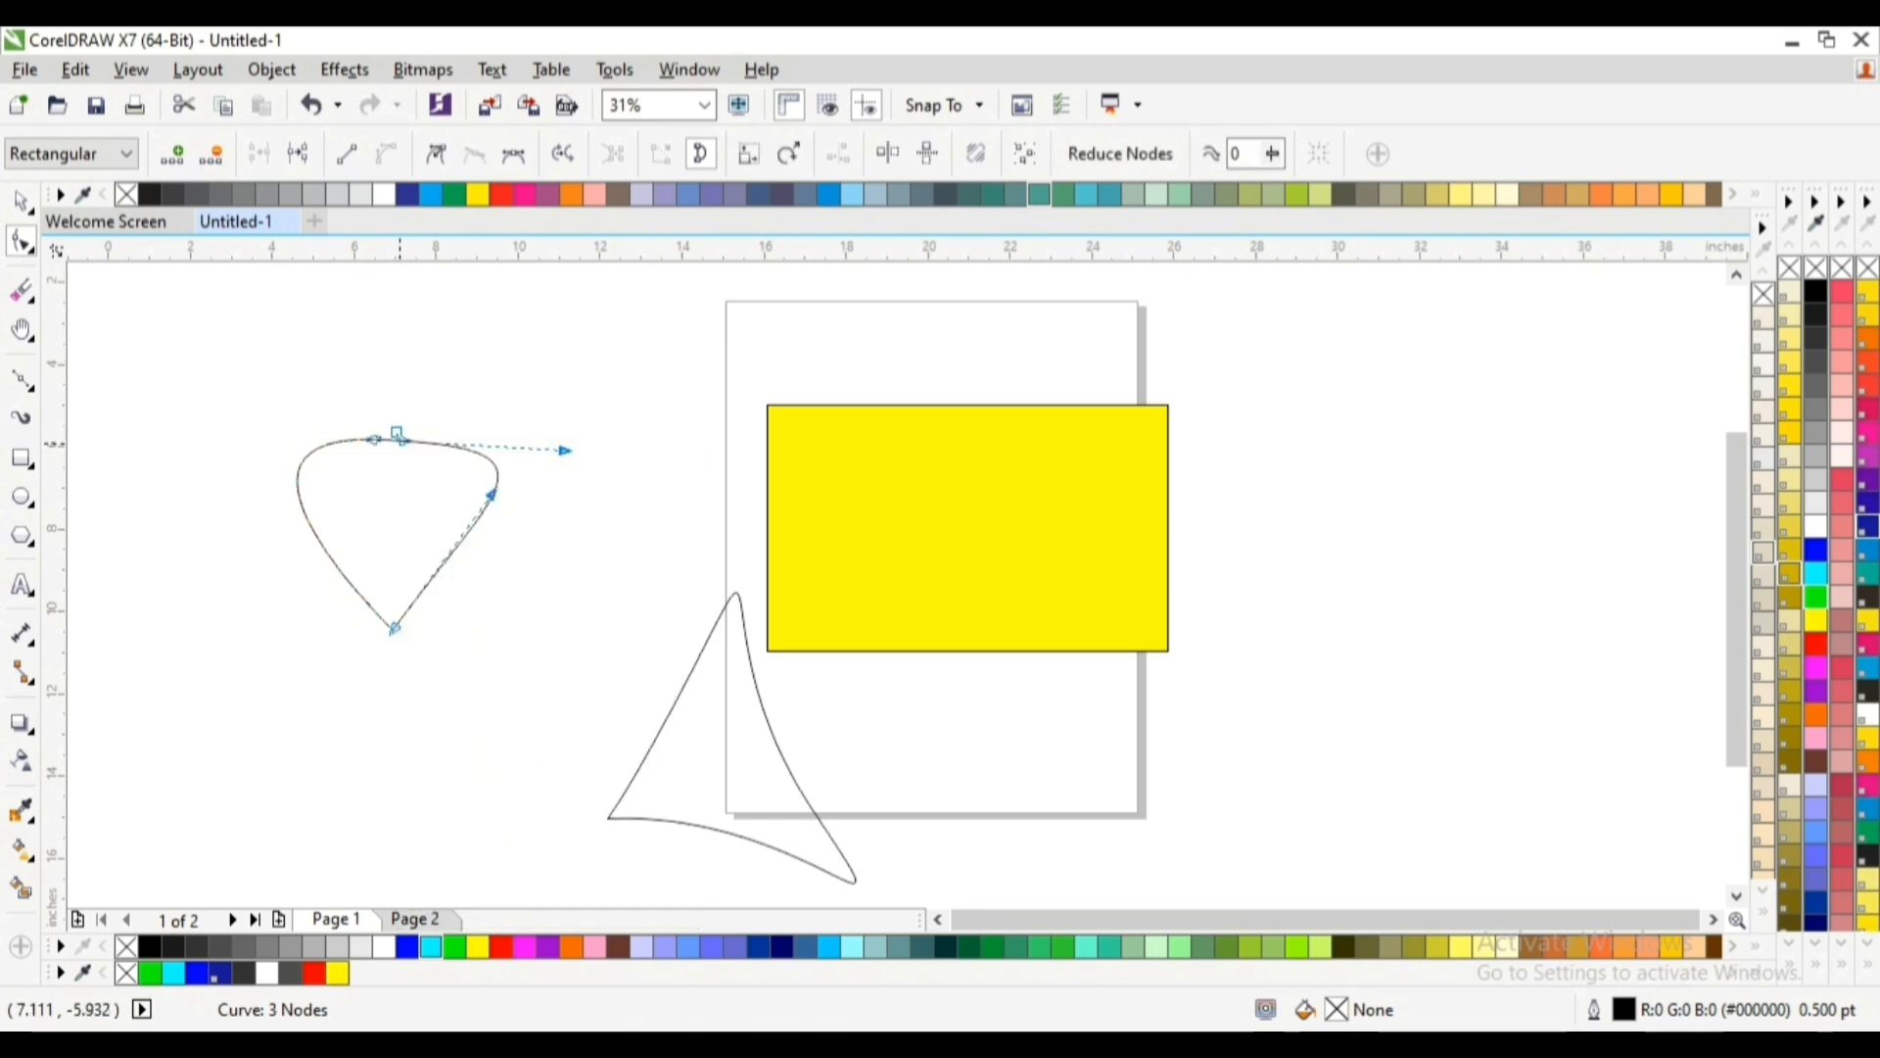
right_click(409, 432)
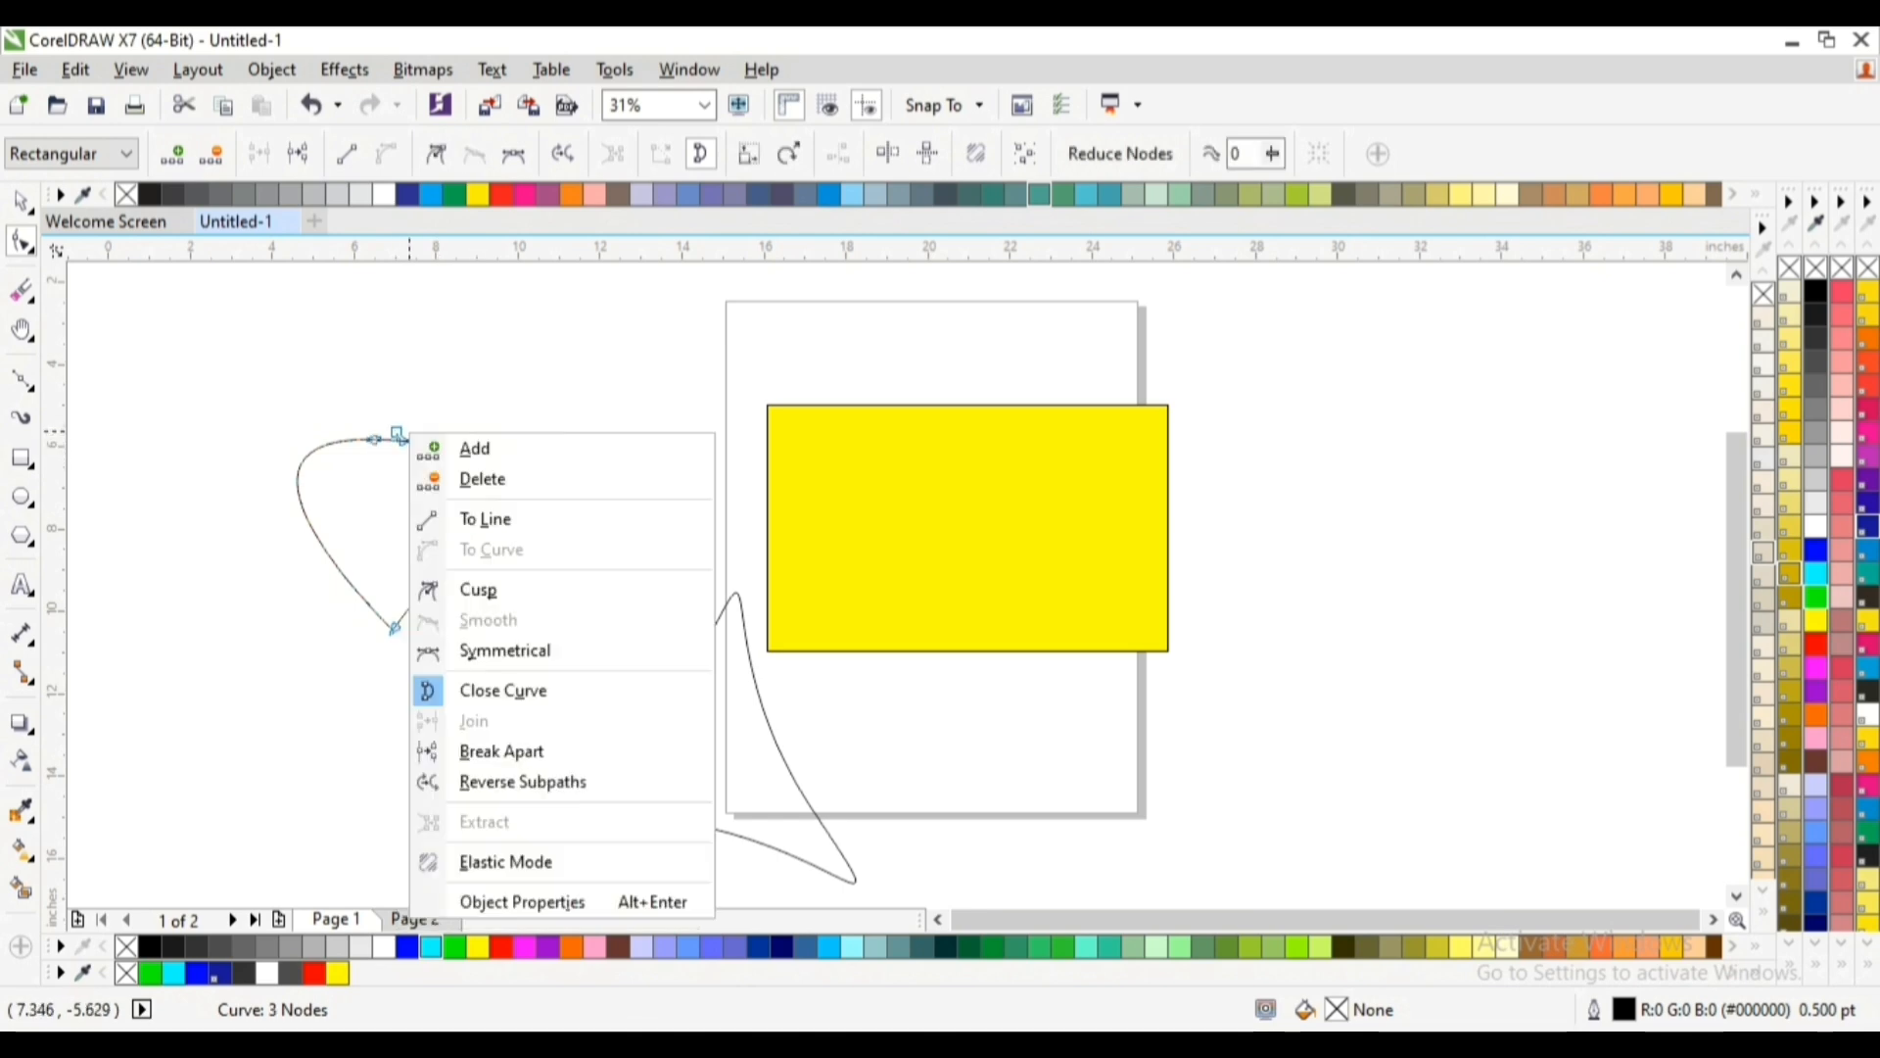
key(Escape)
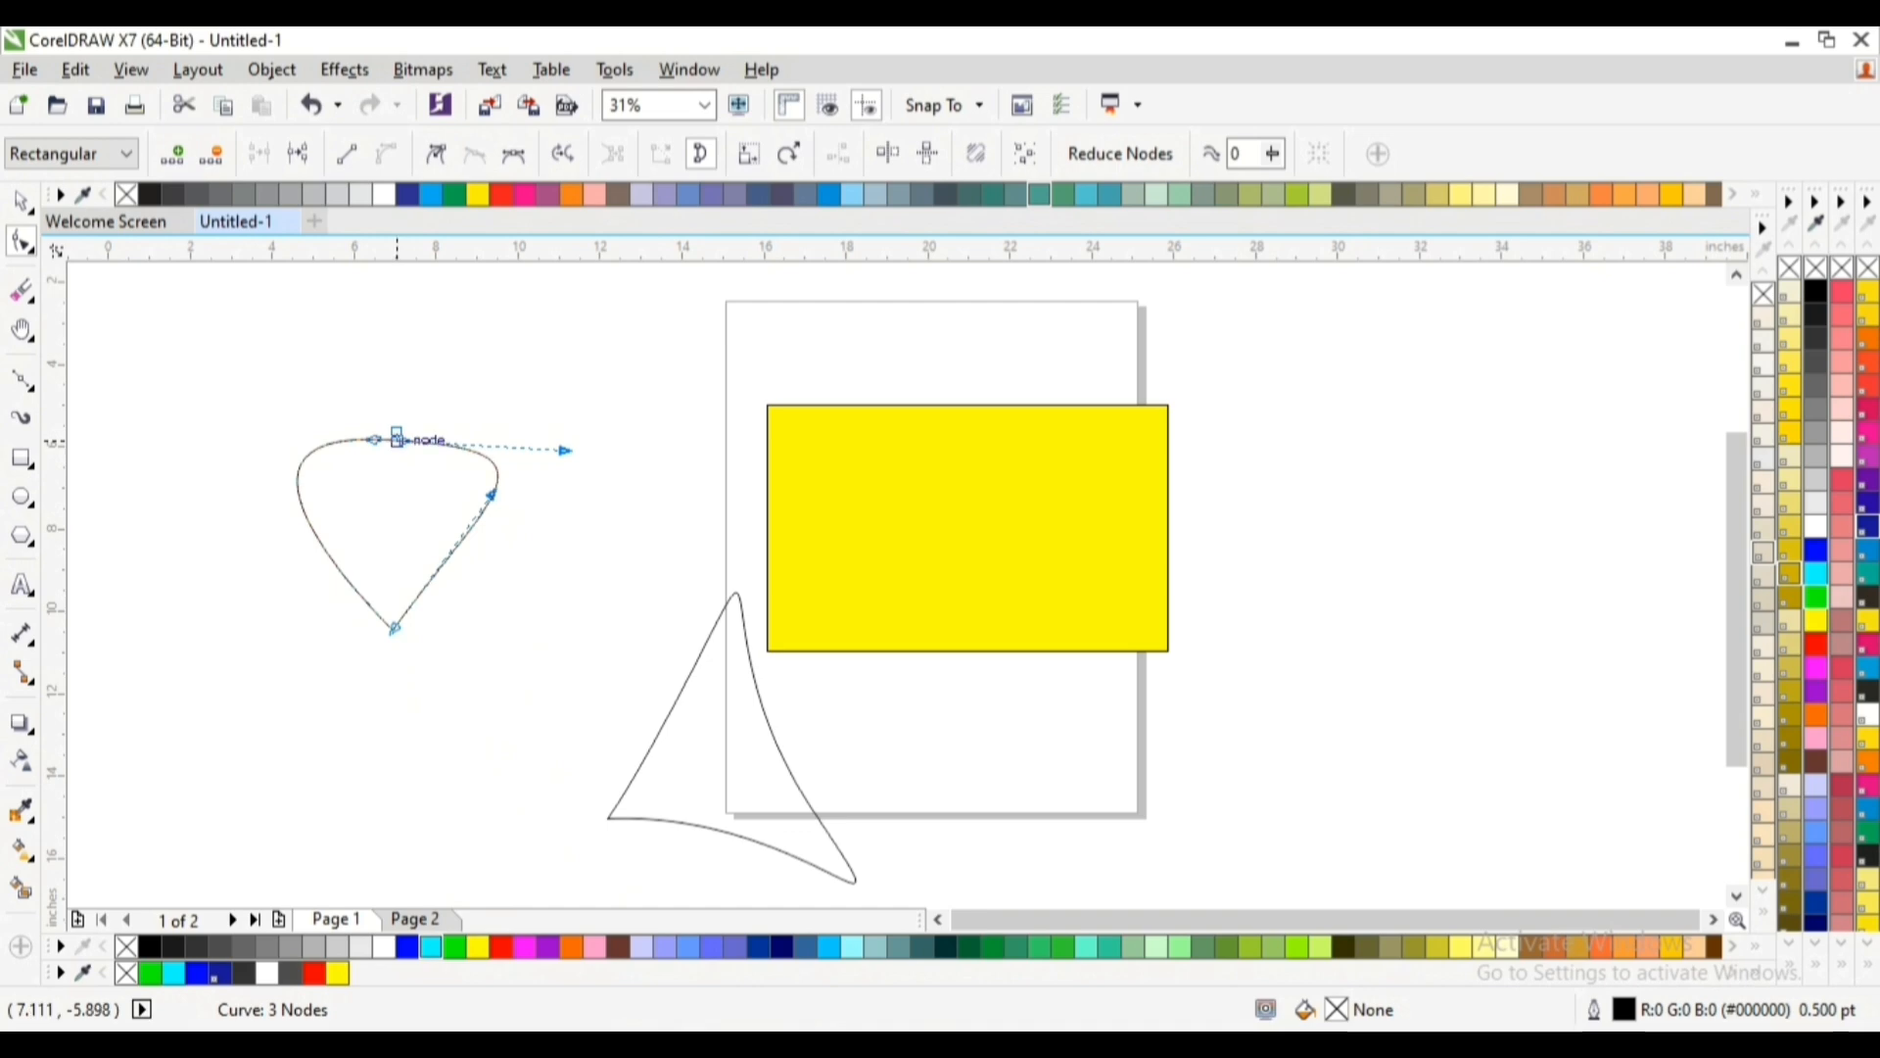
Reshape the rounded shape by moving its nodes, and add two more nodes along its right side
drag(388, 439, 417, 486)
click(449, 468)
right_click(417, 487)
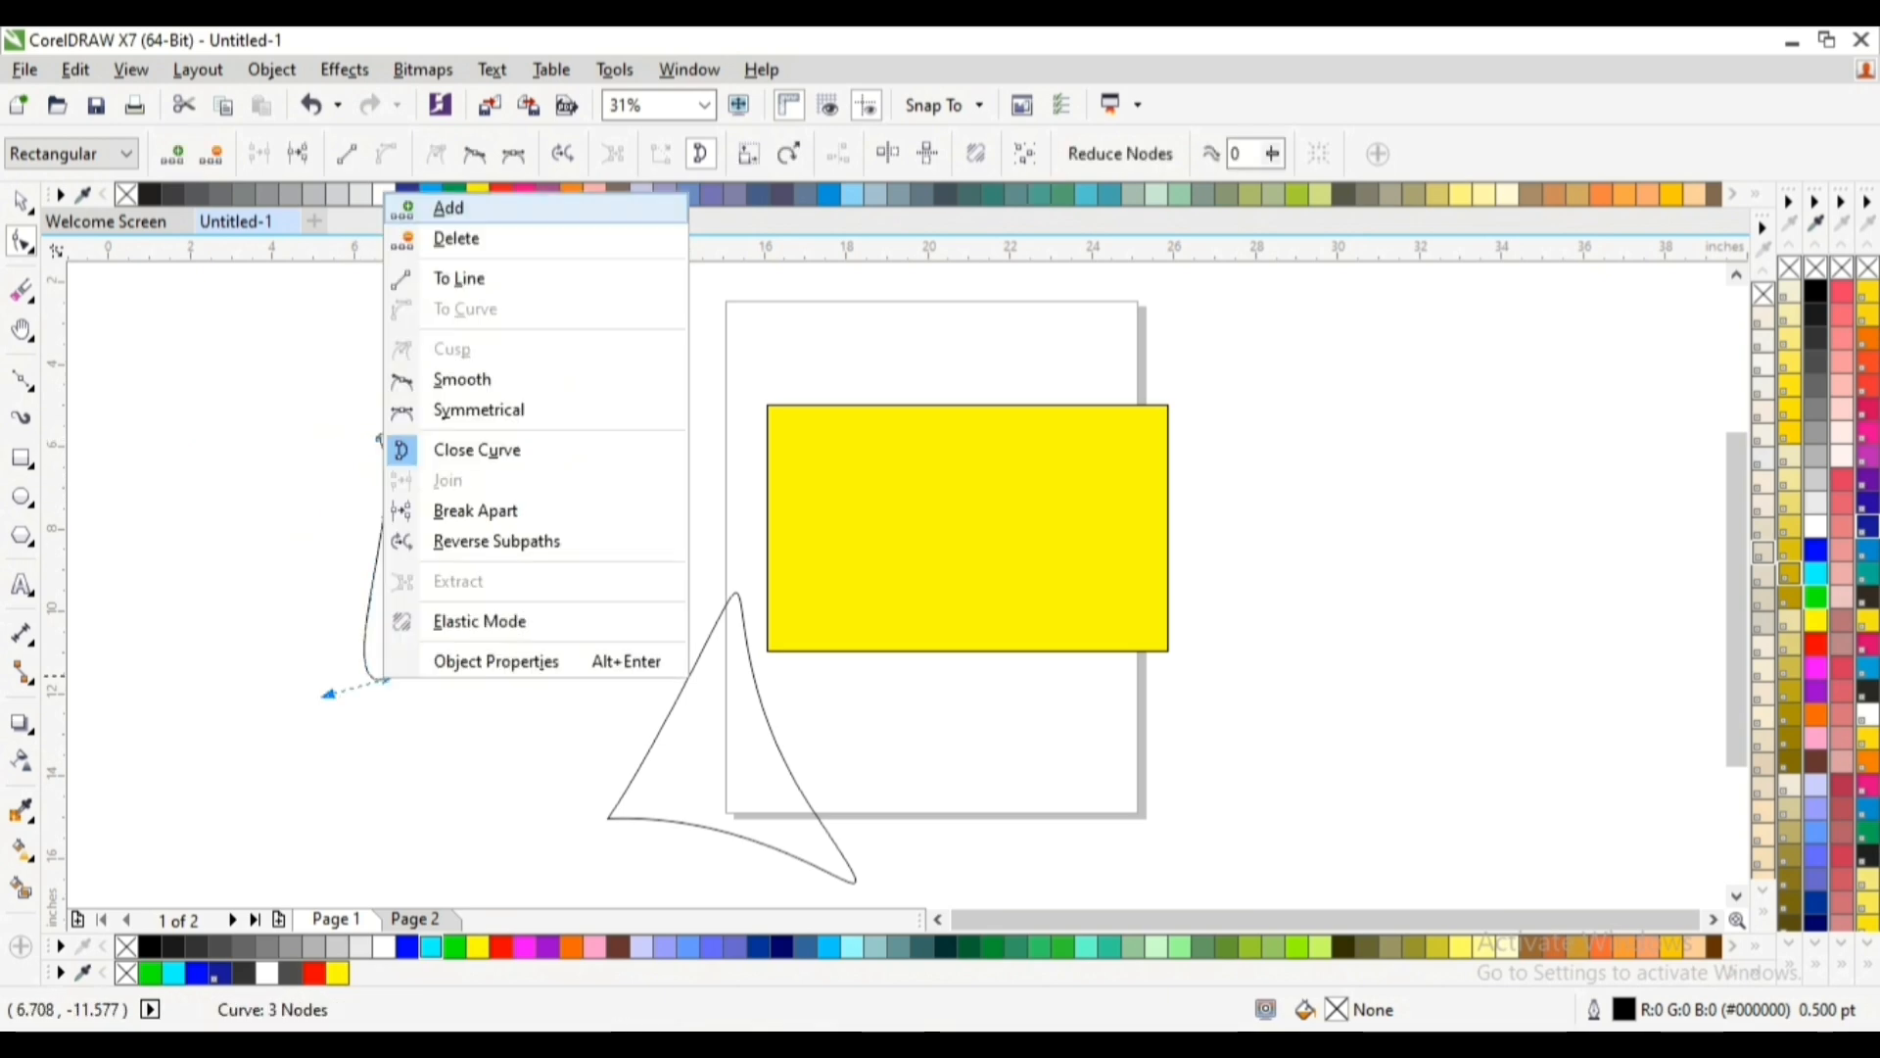
click(441, 201)
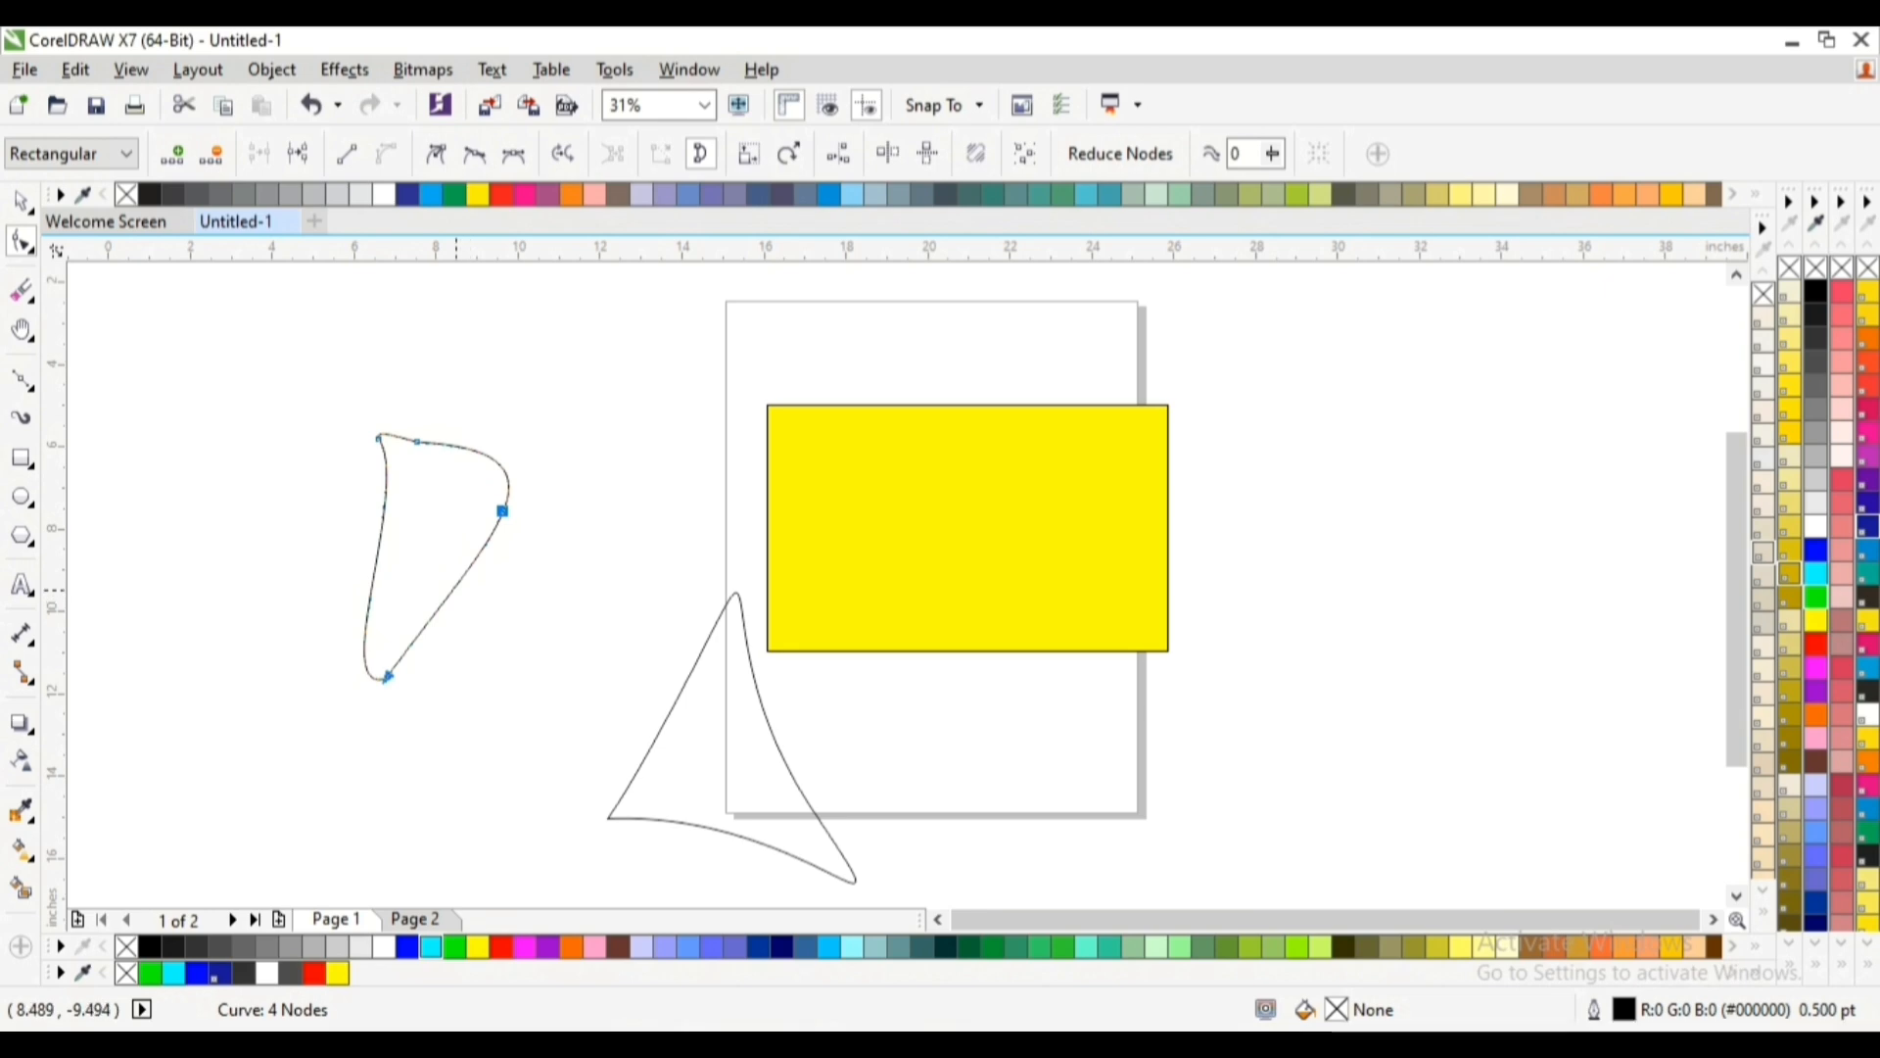
click(452, 587)
double_click(453, 587)
Reshape the five-node shape into a crescent about 4.8 by 8 inches by moving its upper left and bottom nodes and bending its left side inward
drag(380, 438, 328, 413)
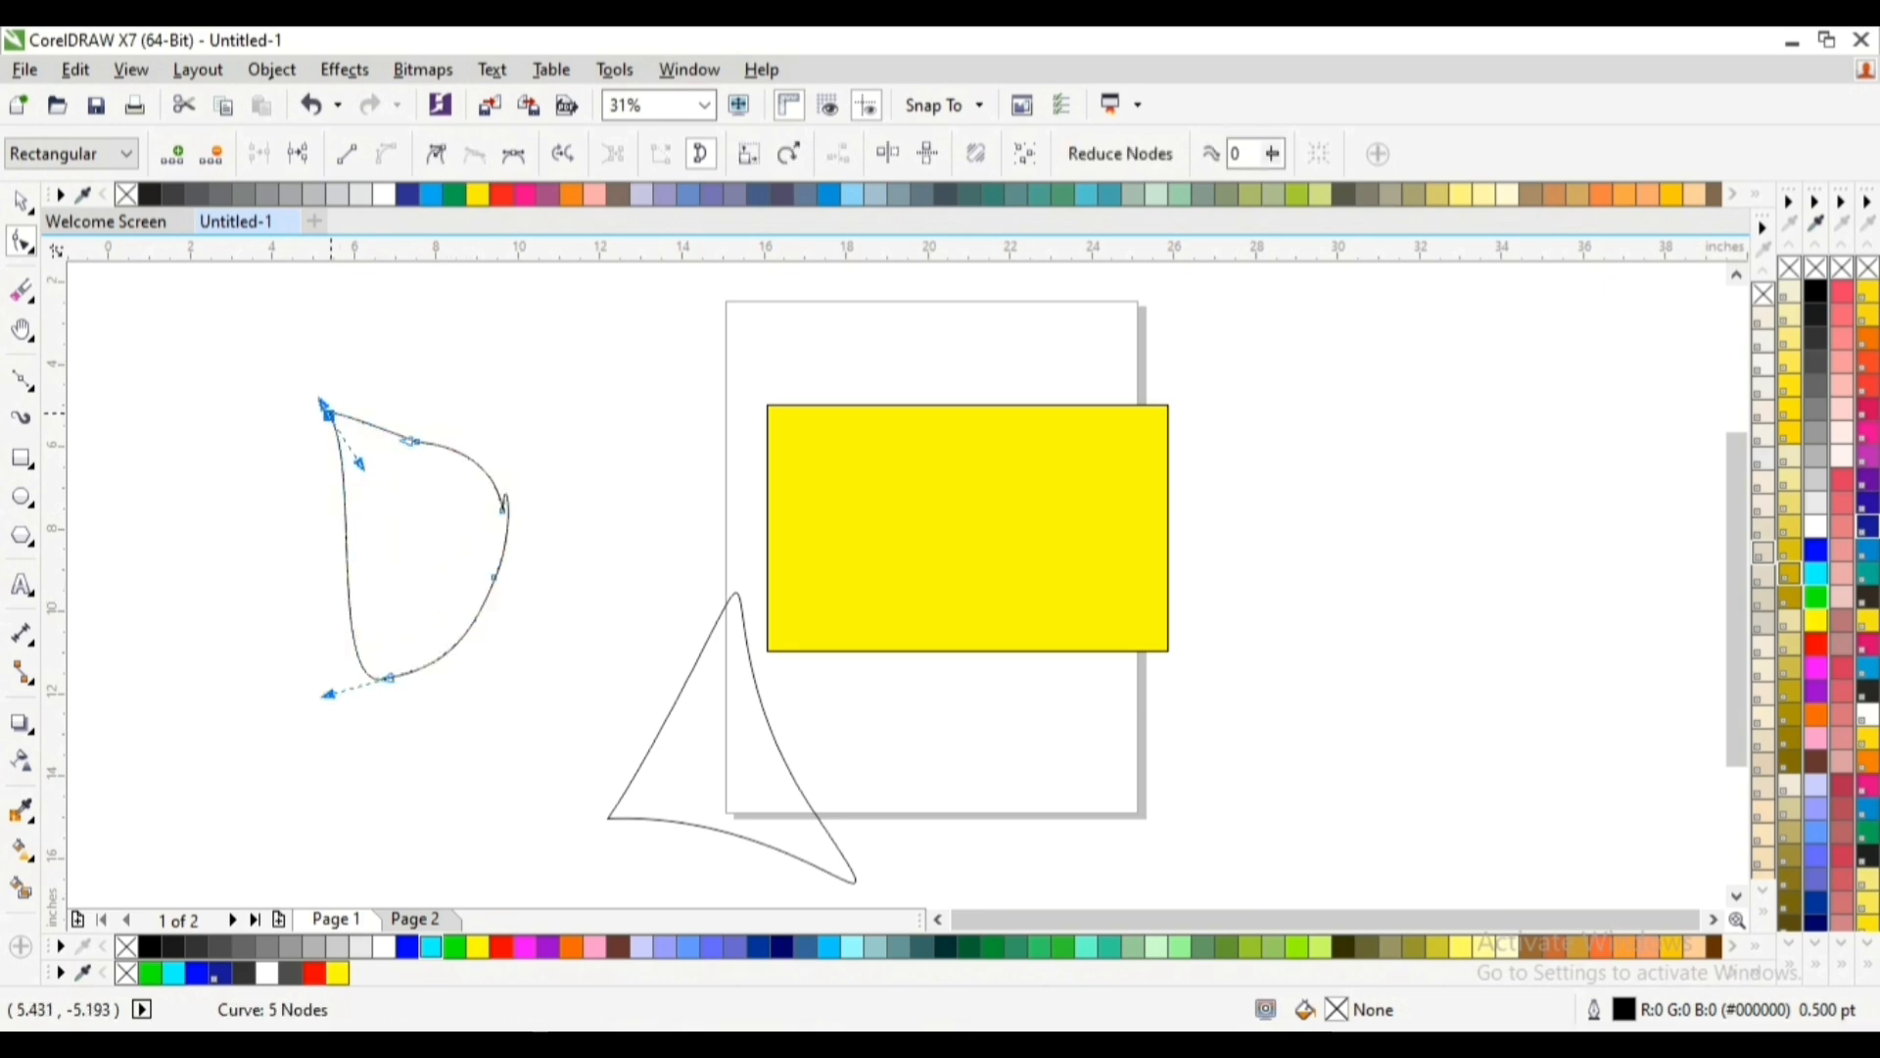
click(388, 676)
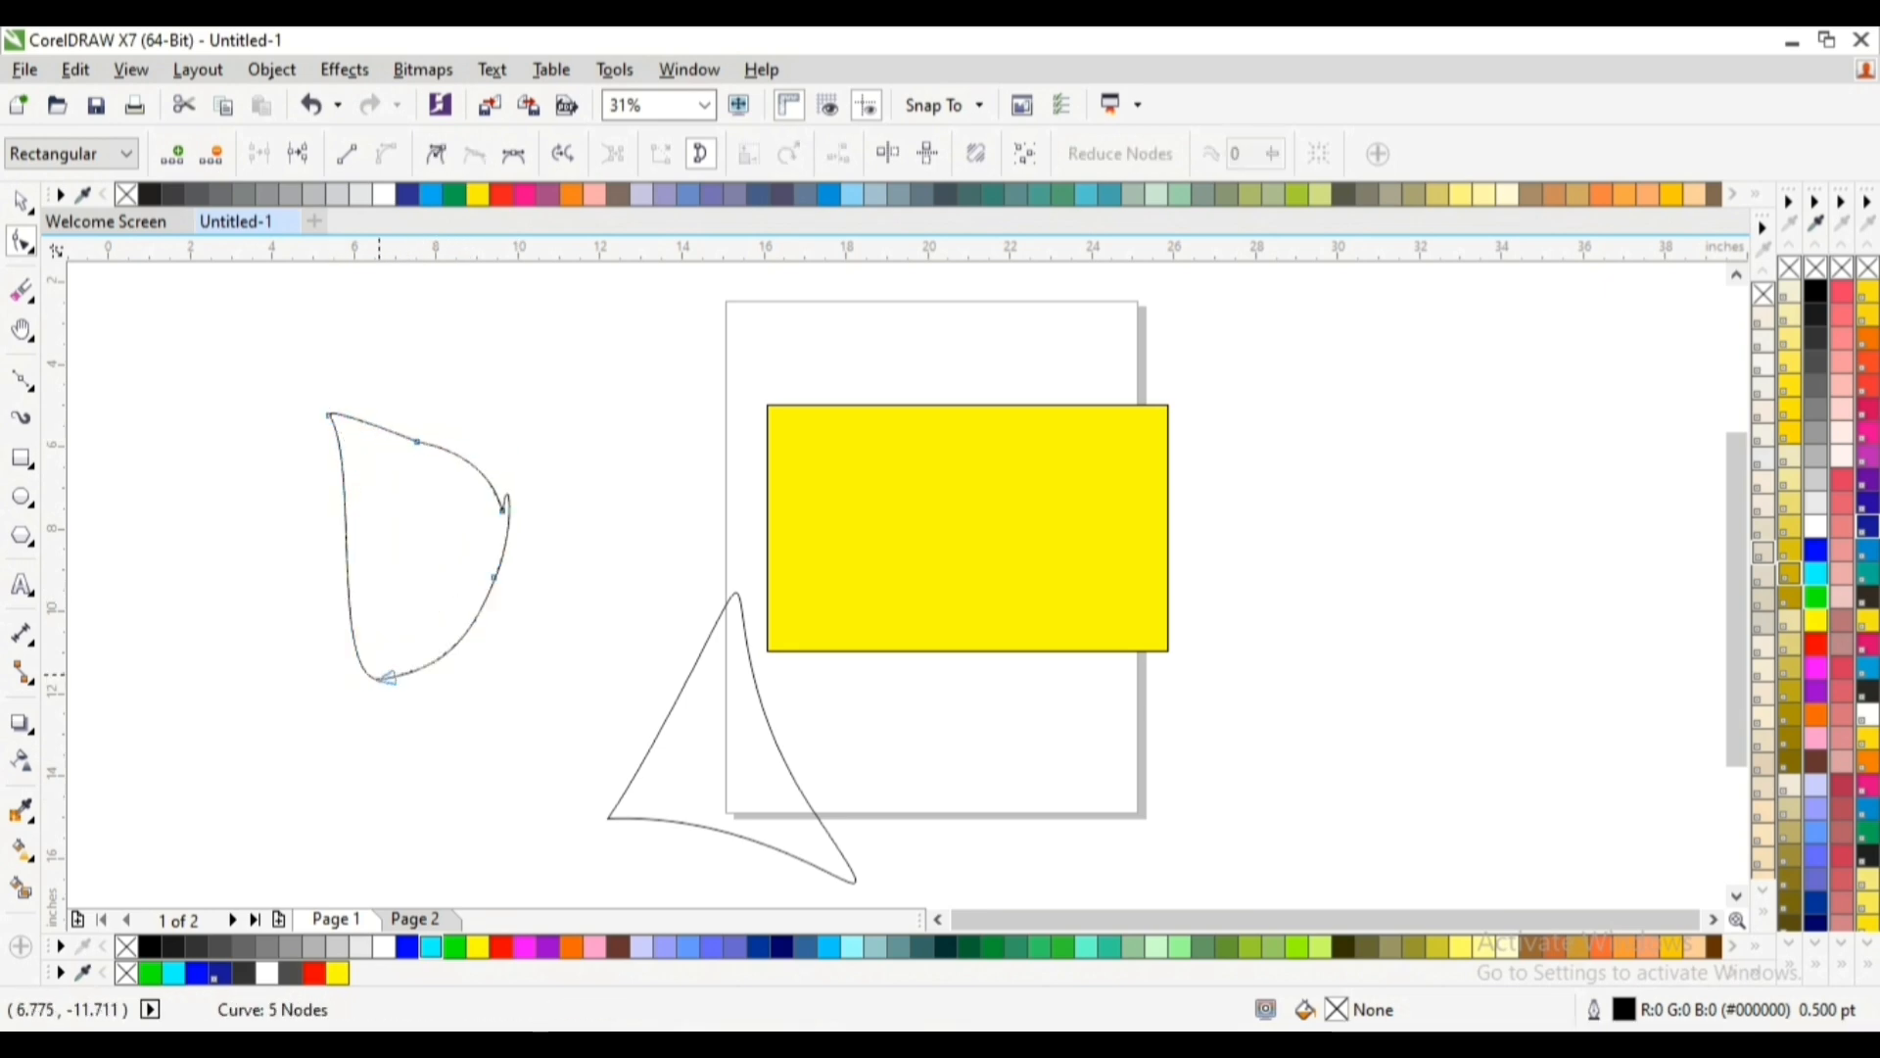
click(187, 613)
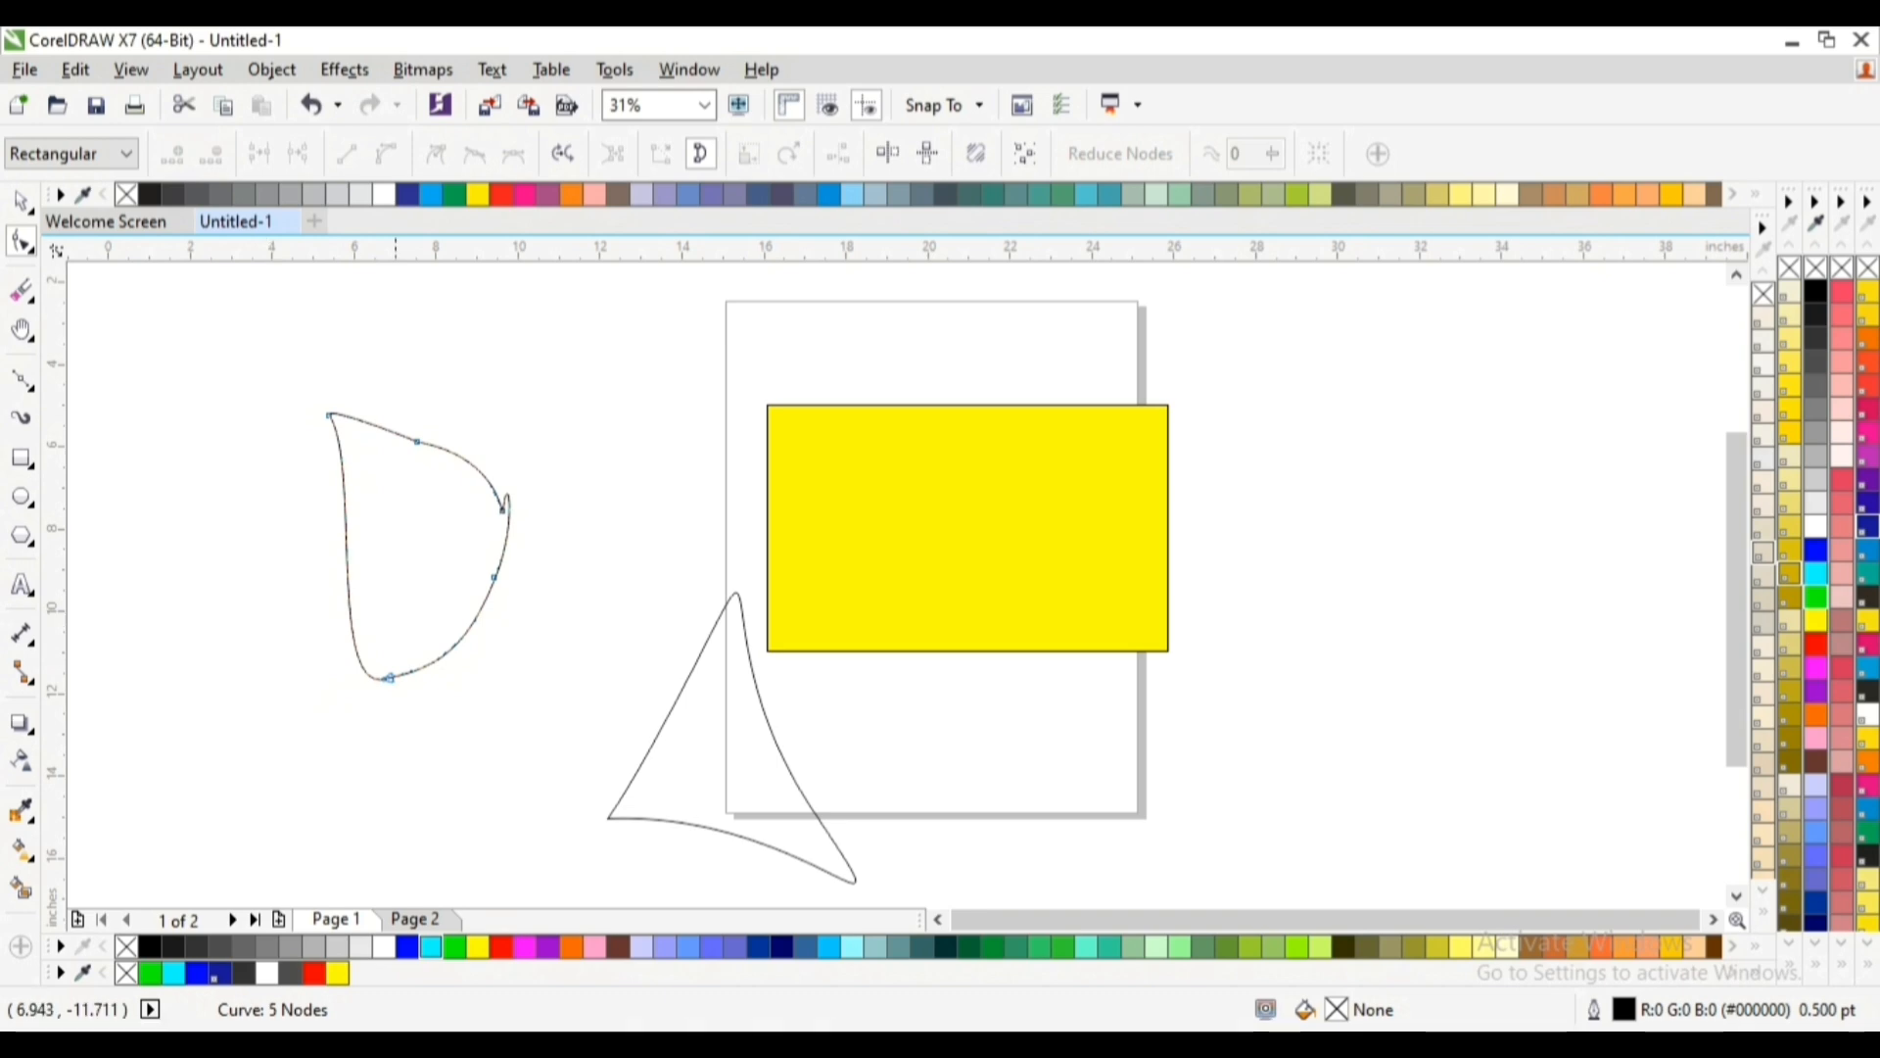
click(392, 676)
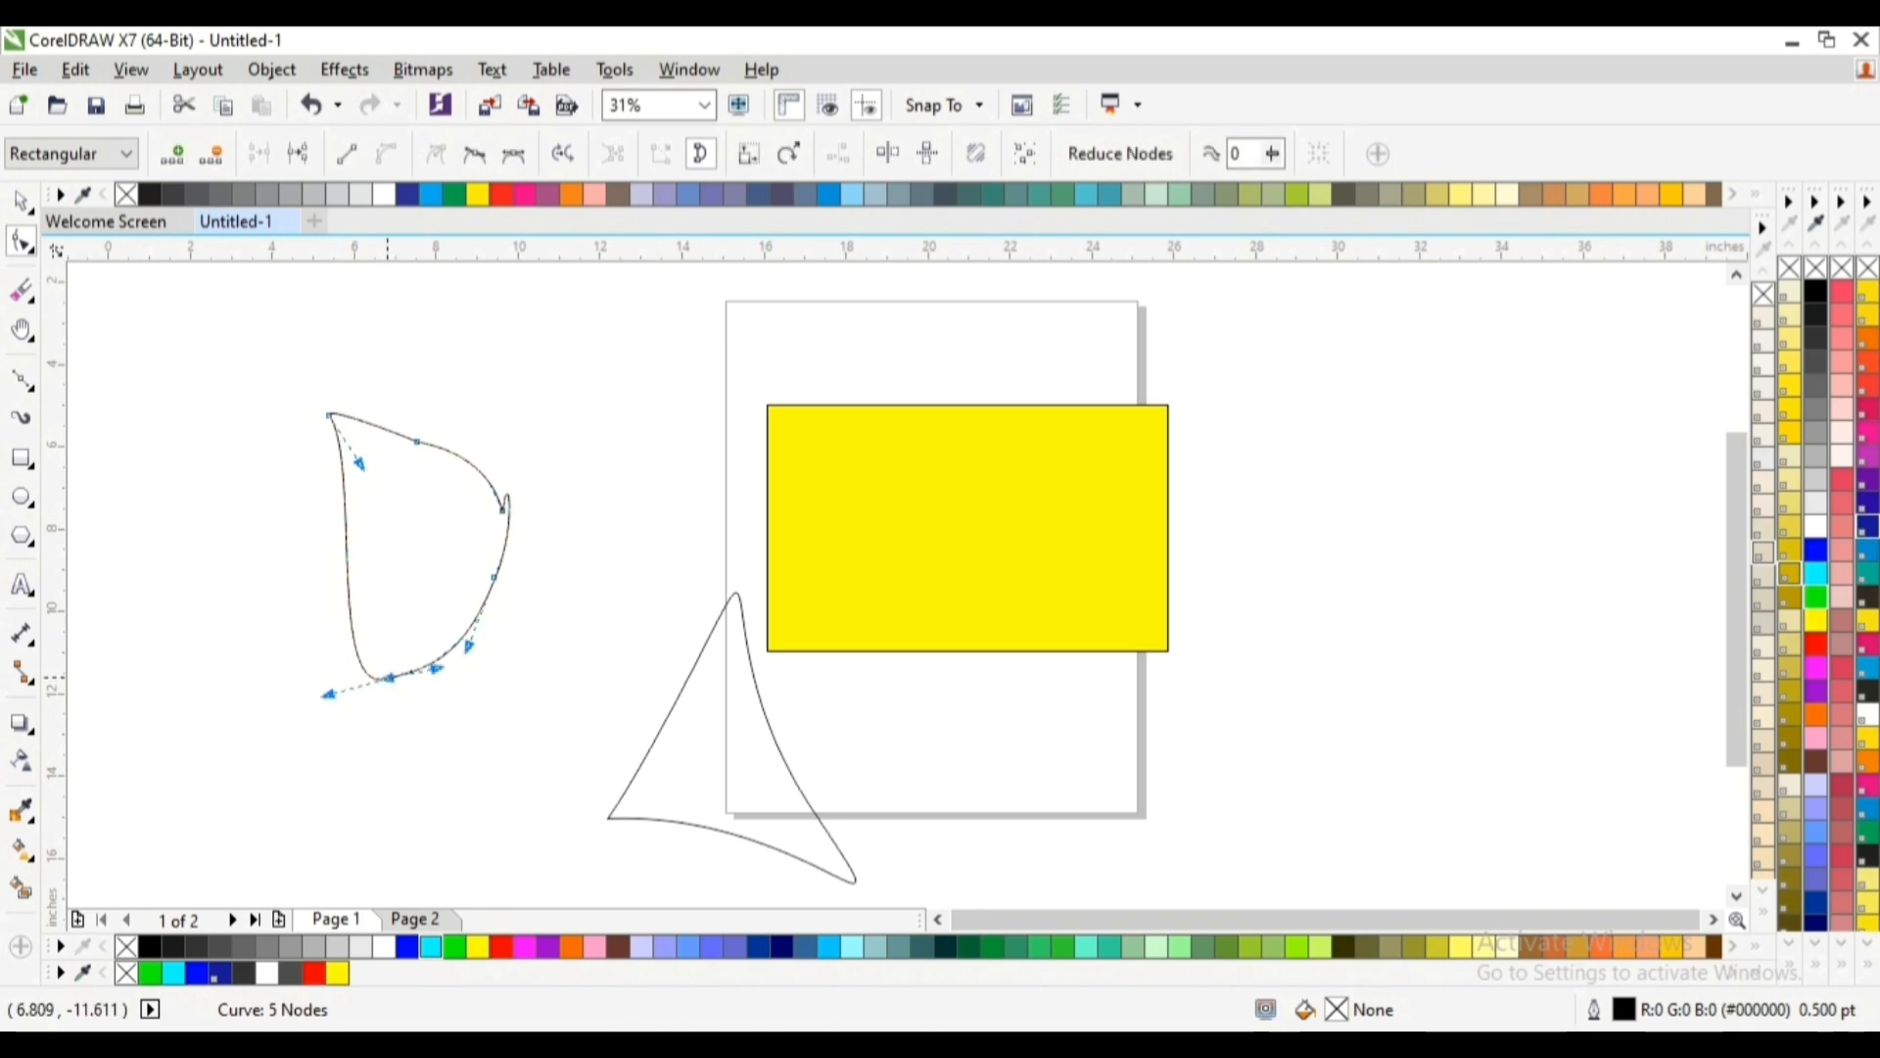
drag(388, 675, 327, 742)
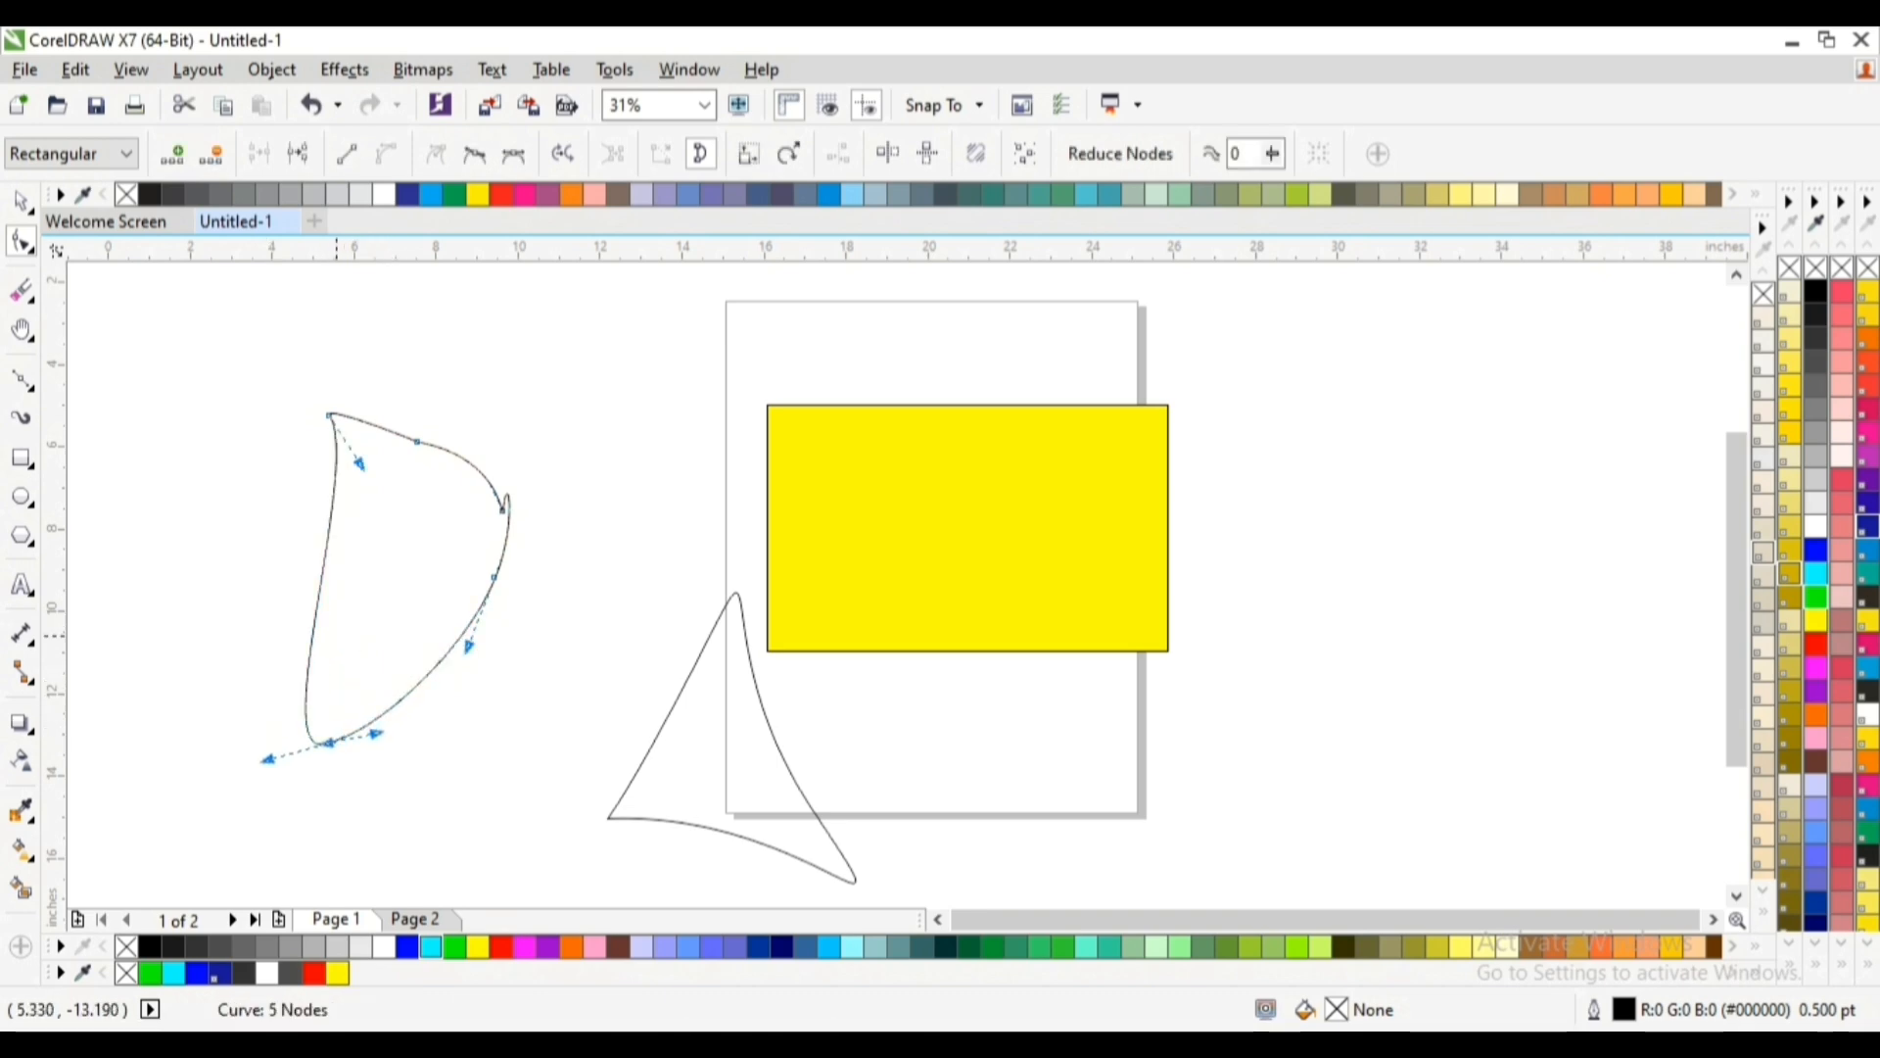
click(329, 413)
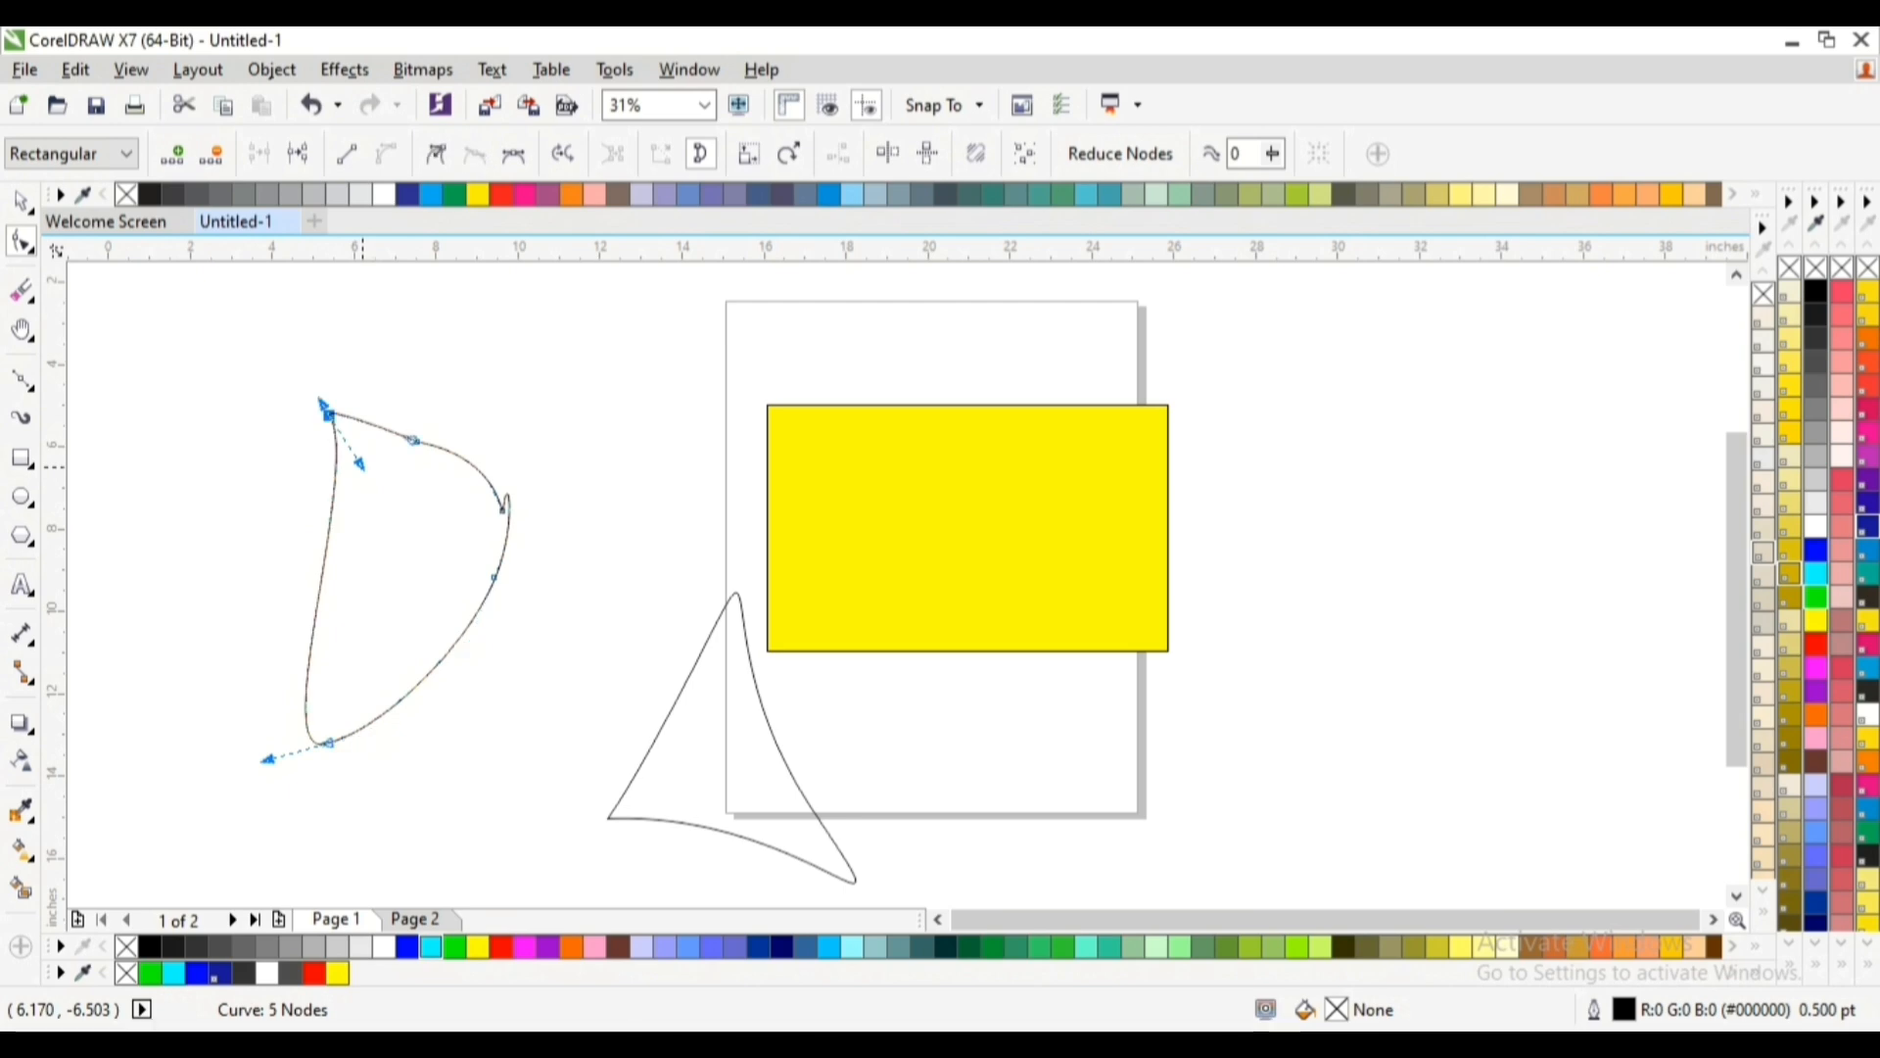
drag(362, 464, 475, 501)
key(space)
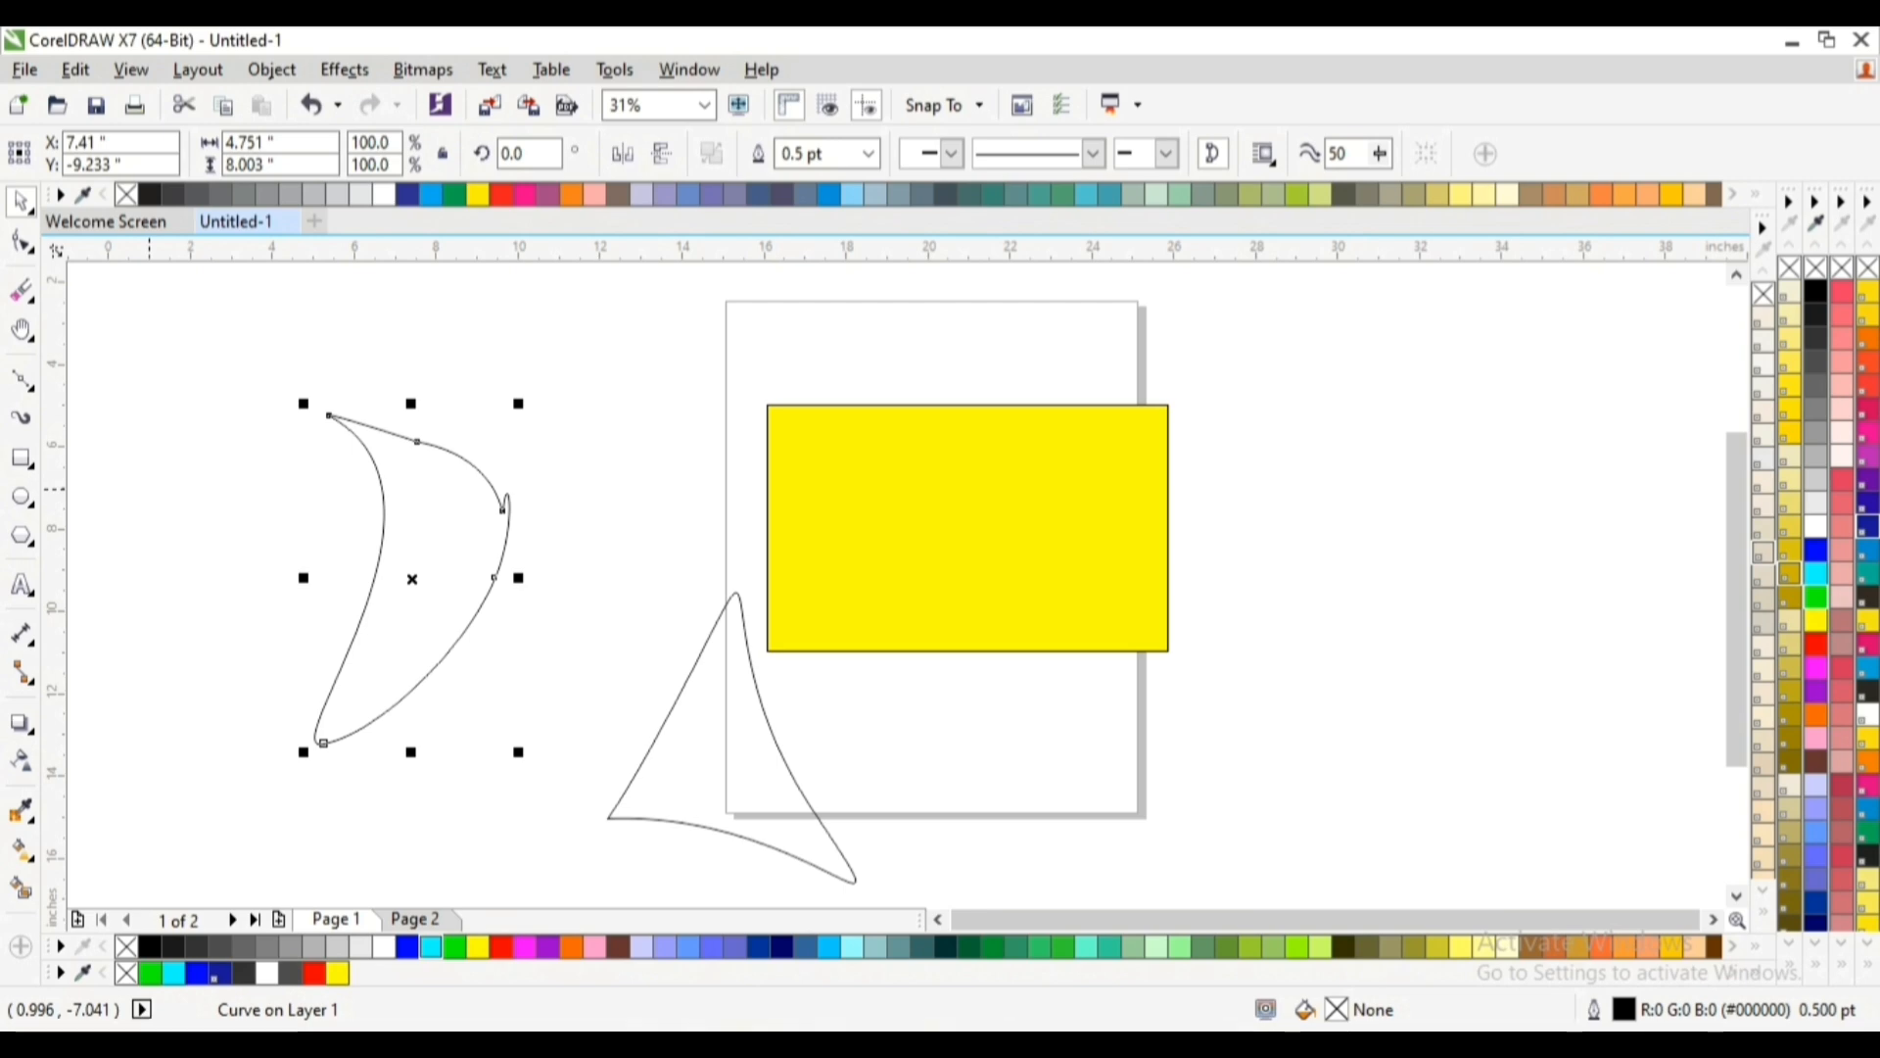
key(Escape)
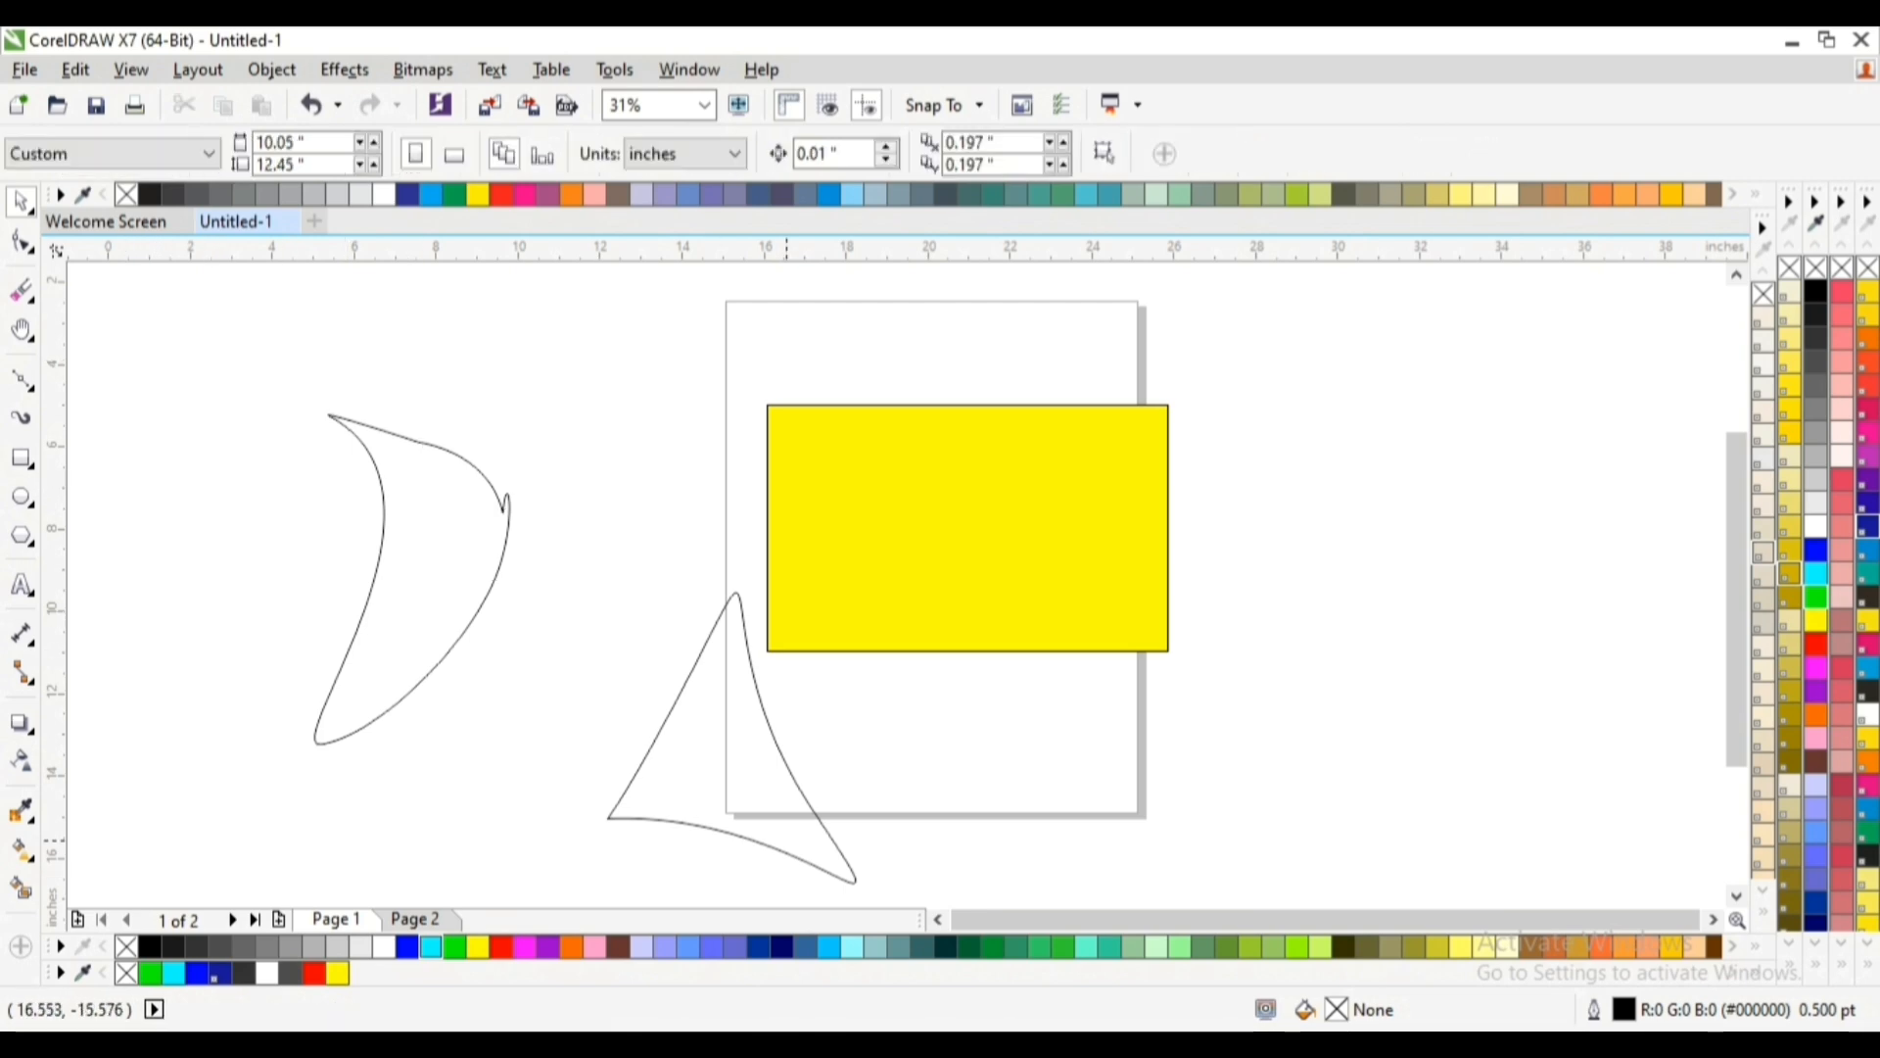
Draw a closed teardrop about 4.7 by 3.1 inches to the left of the page with the B-Spline tool
click(29, 388)
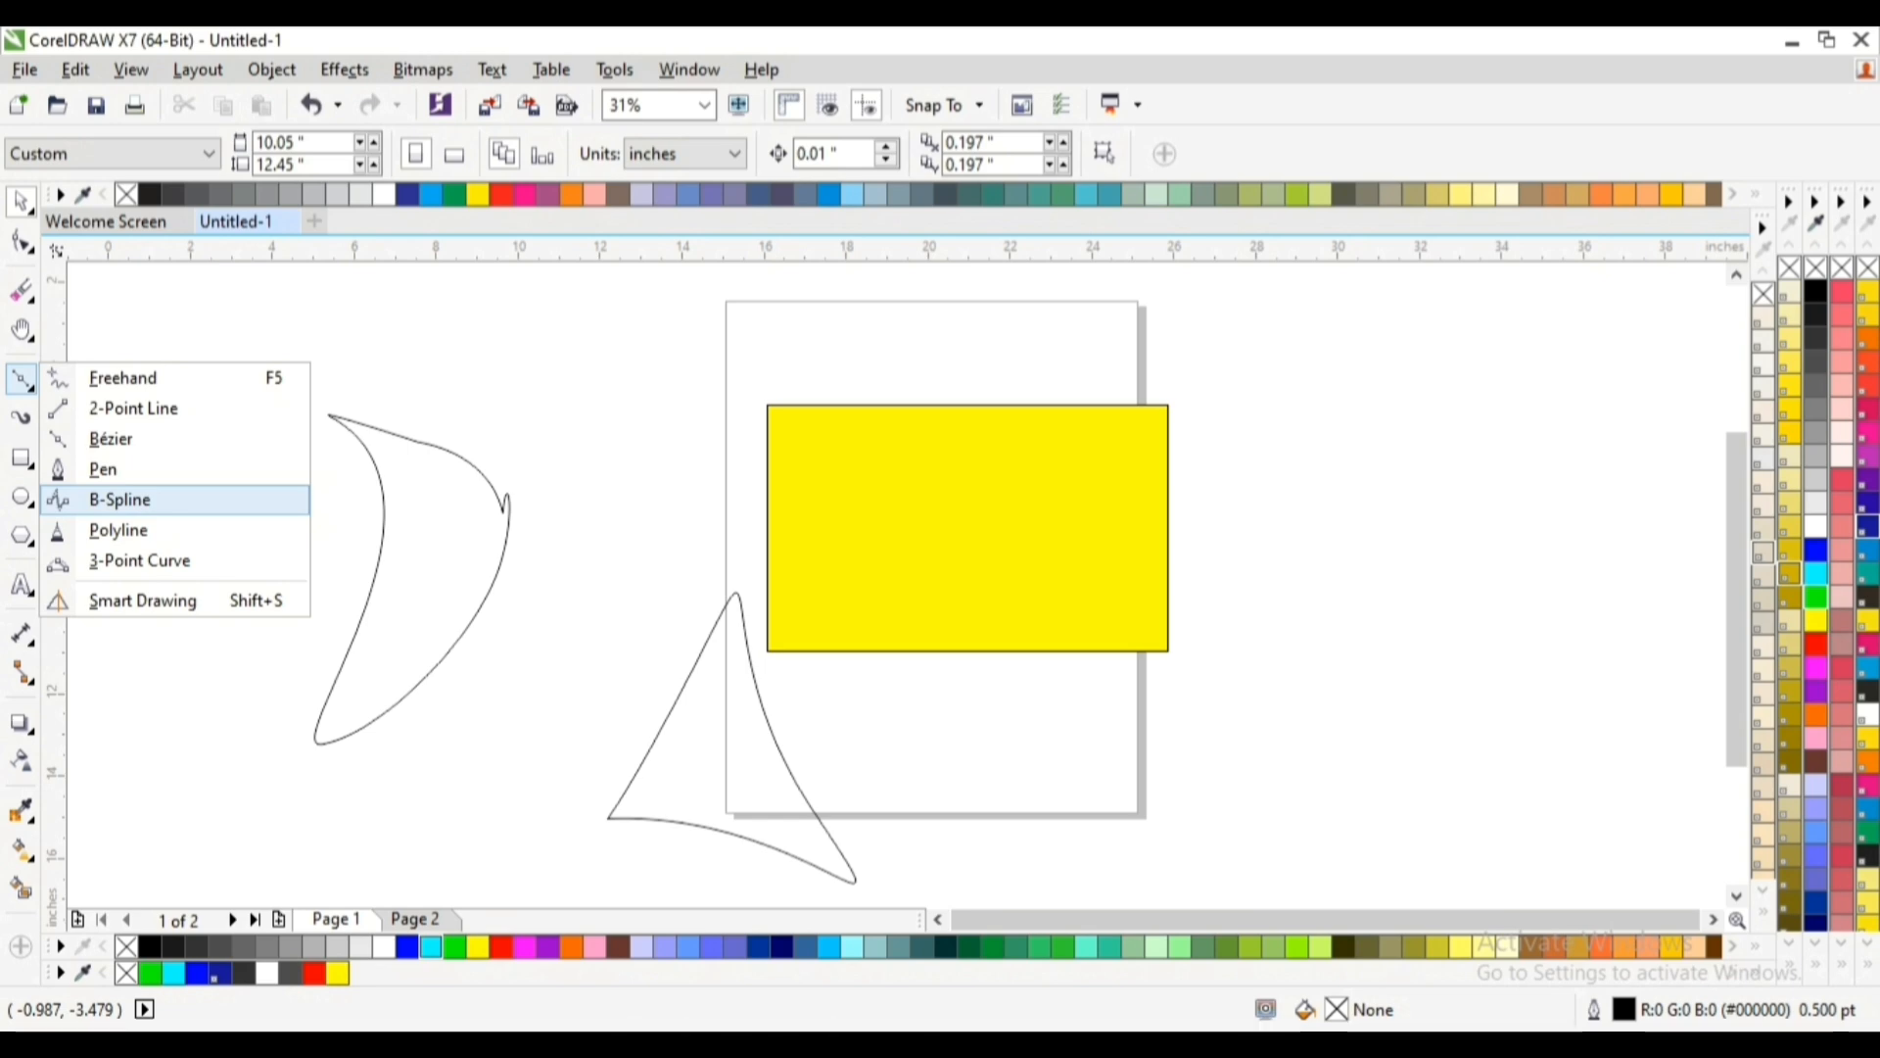
click(119, 500)
click(23, 380)
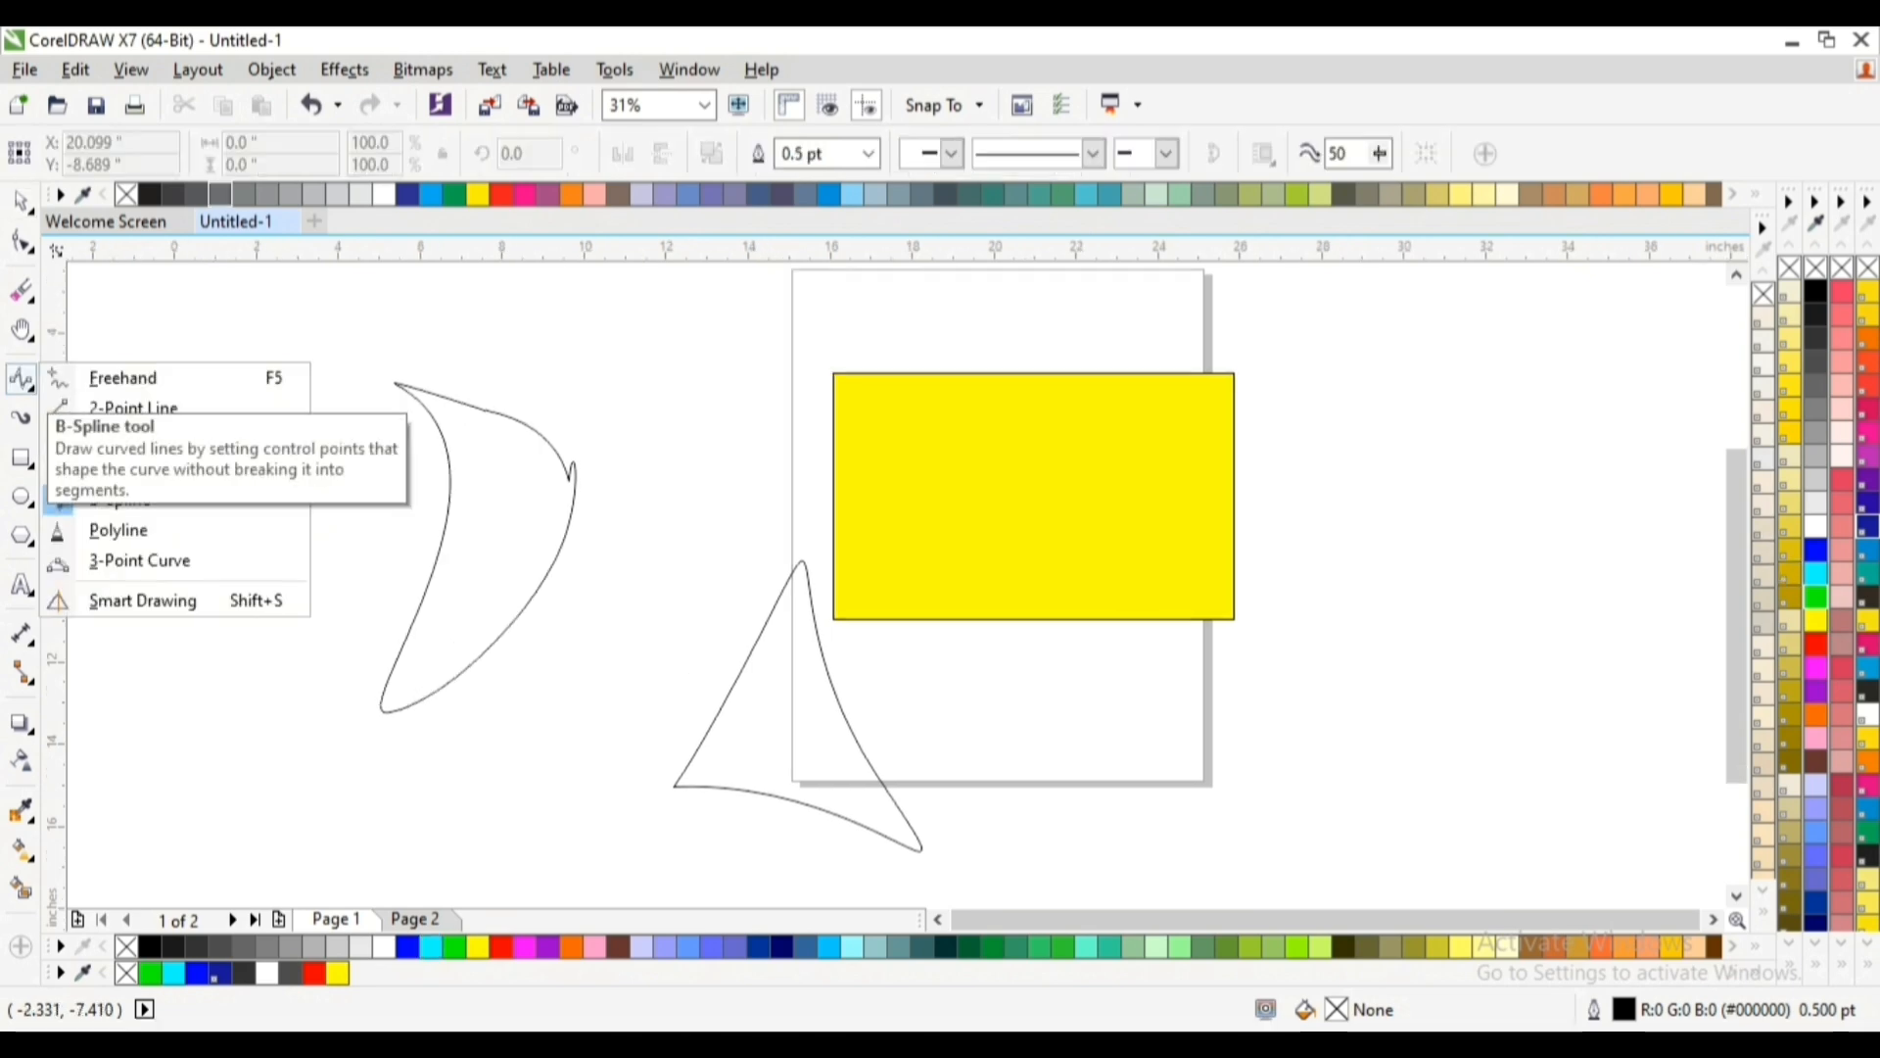
click(137, 497)
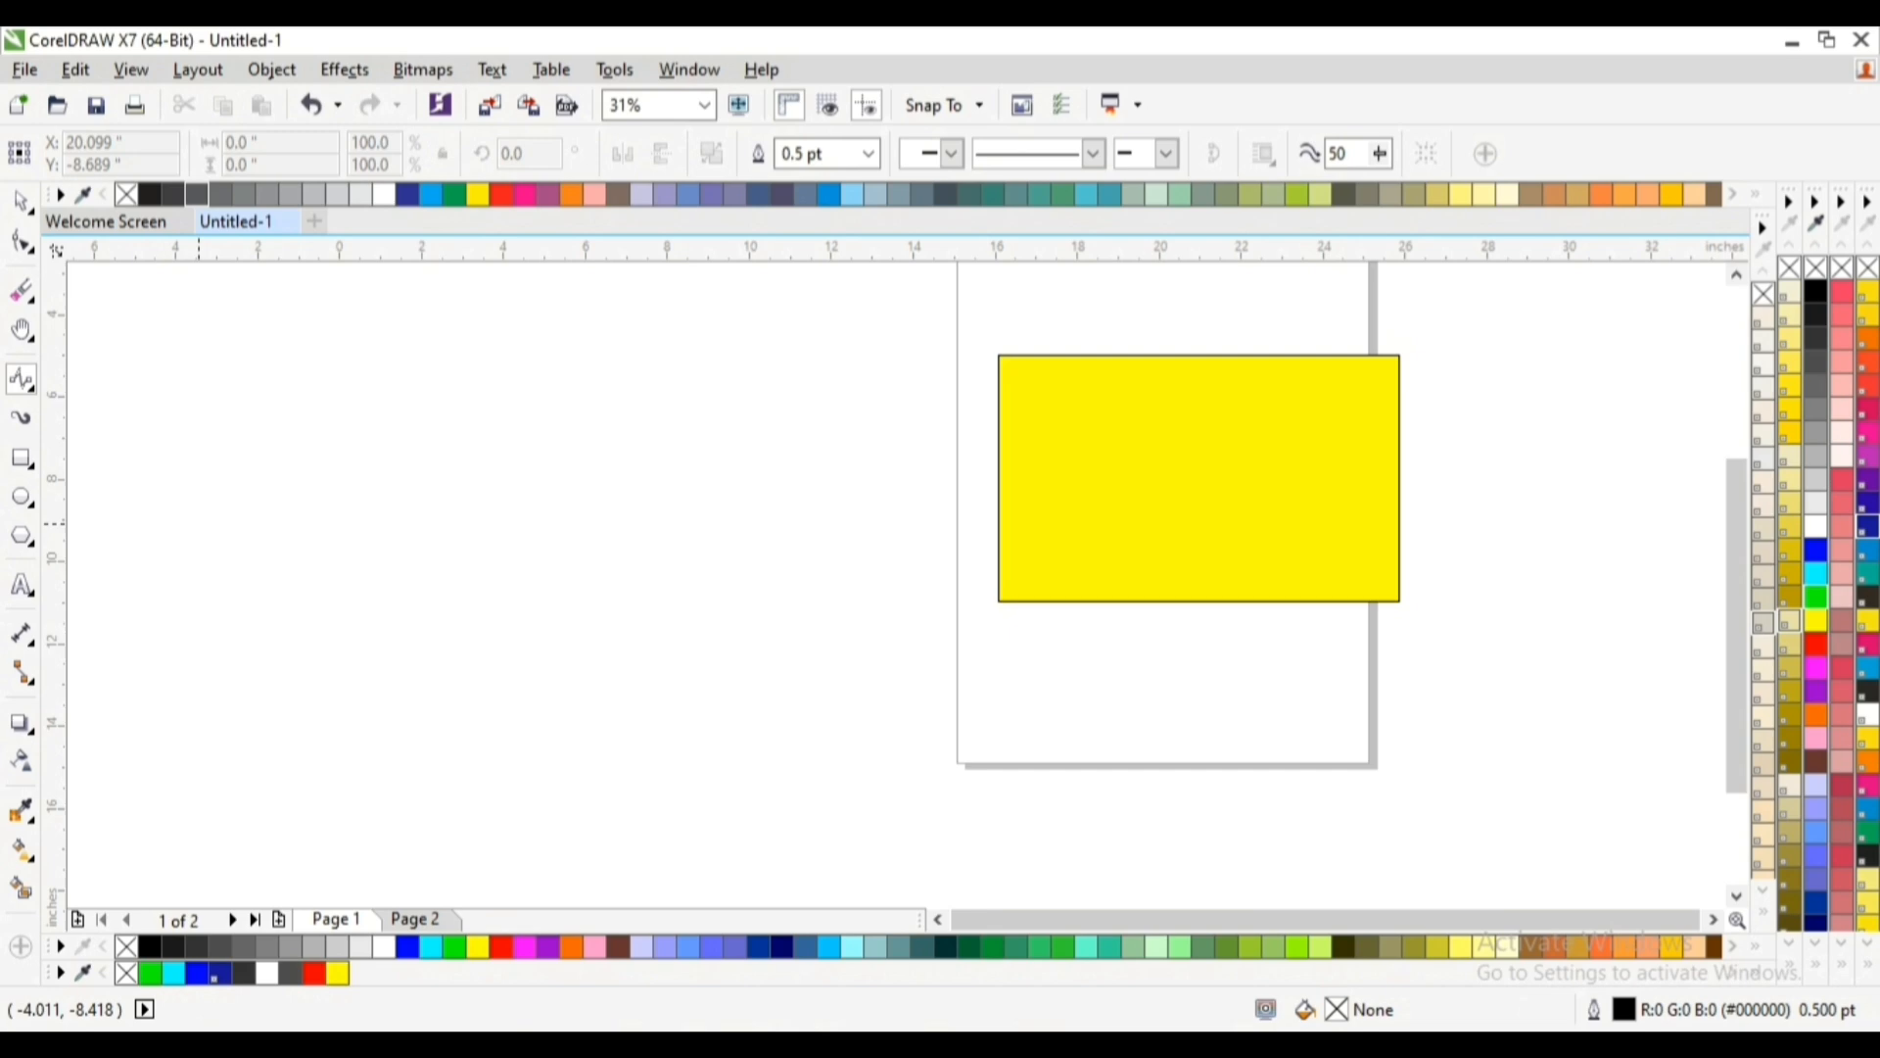
click(208, 535)
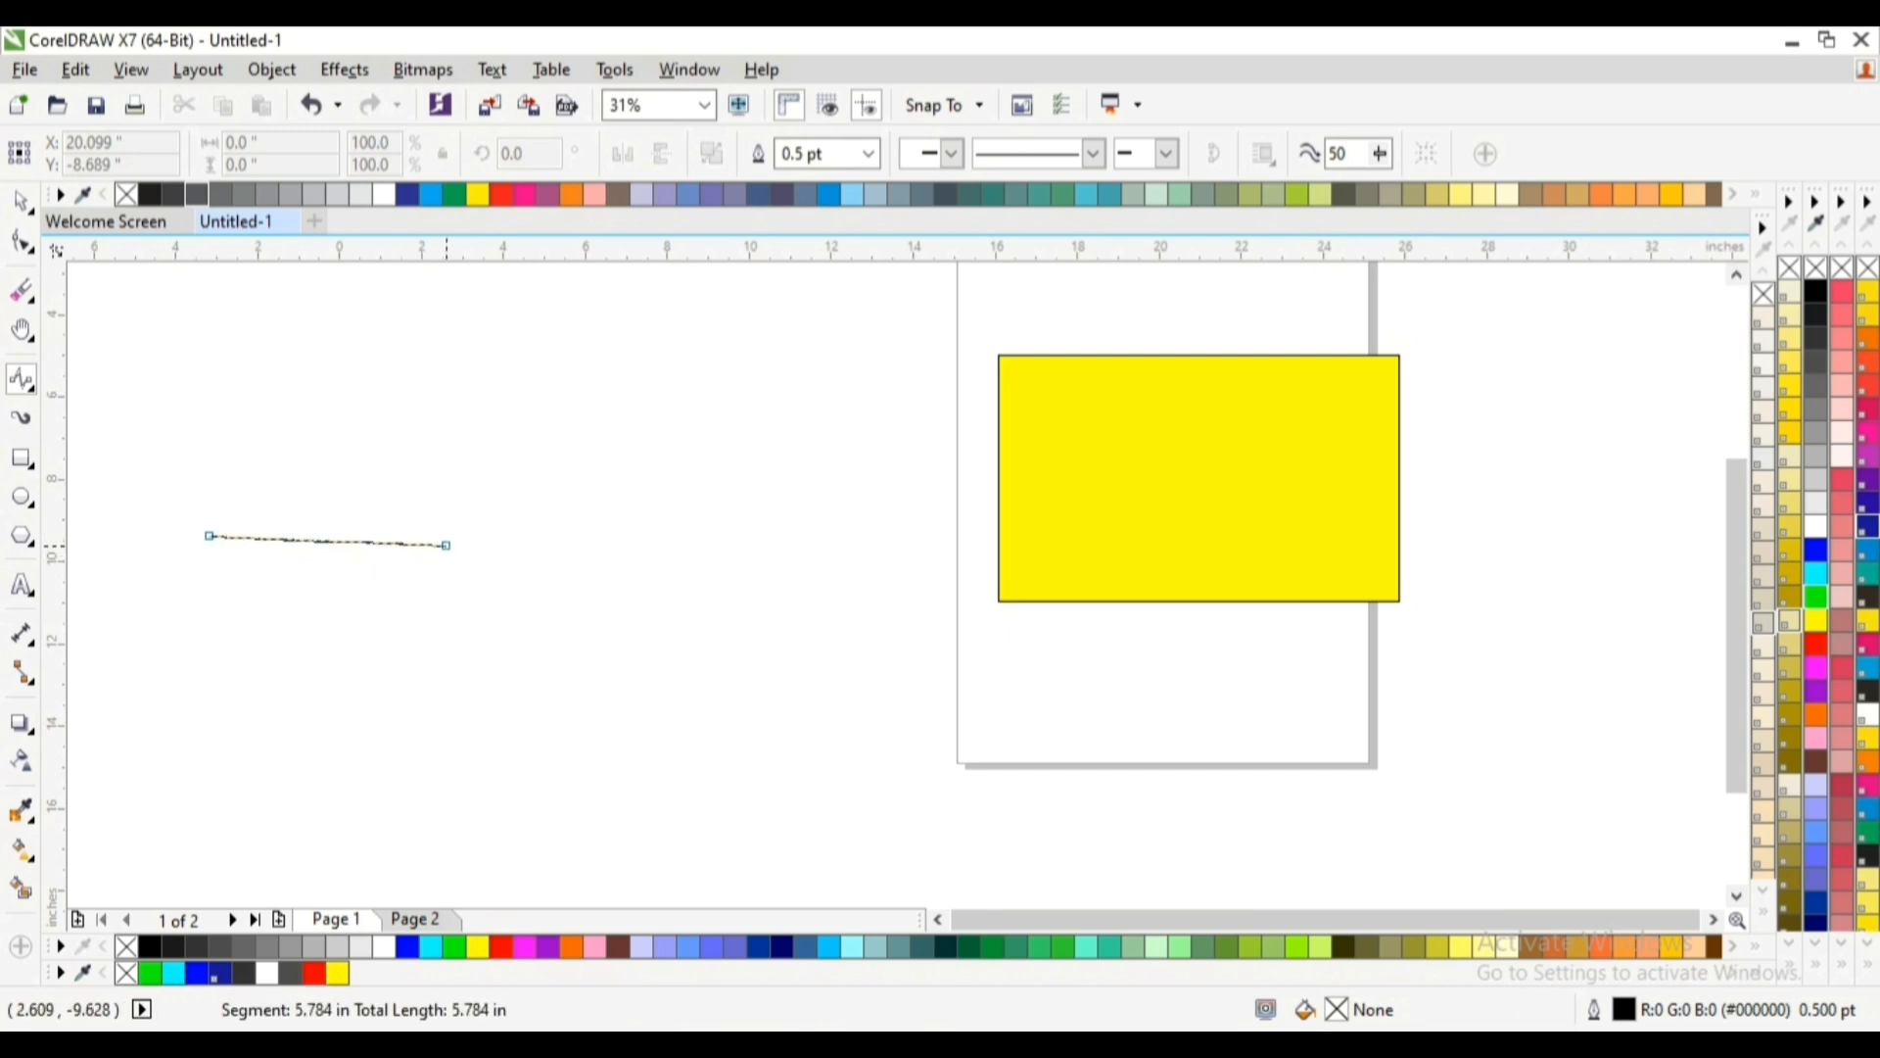
click(447, 545)
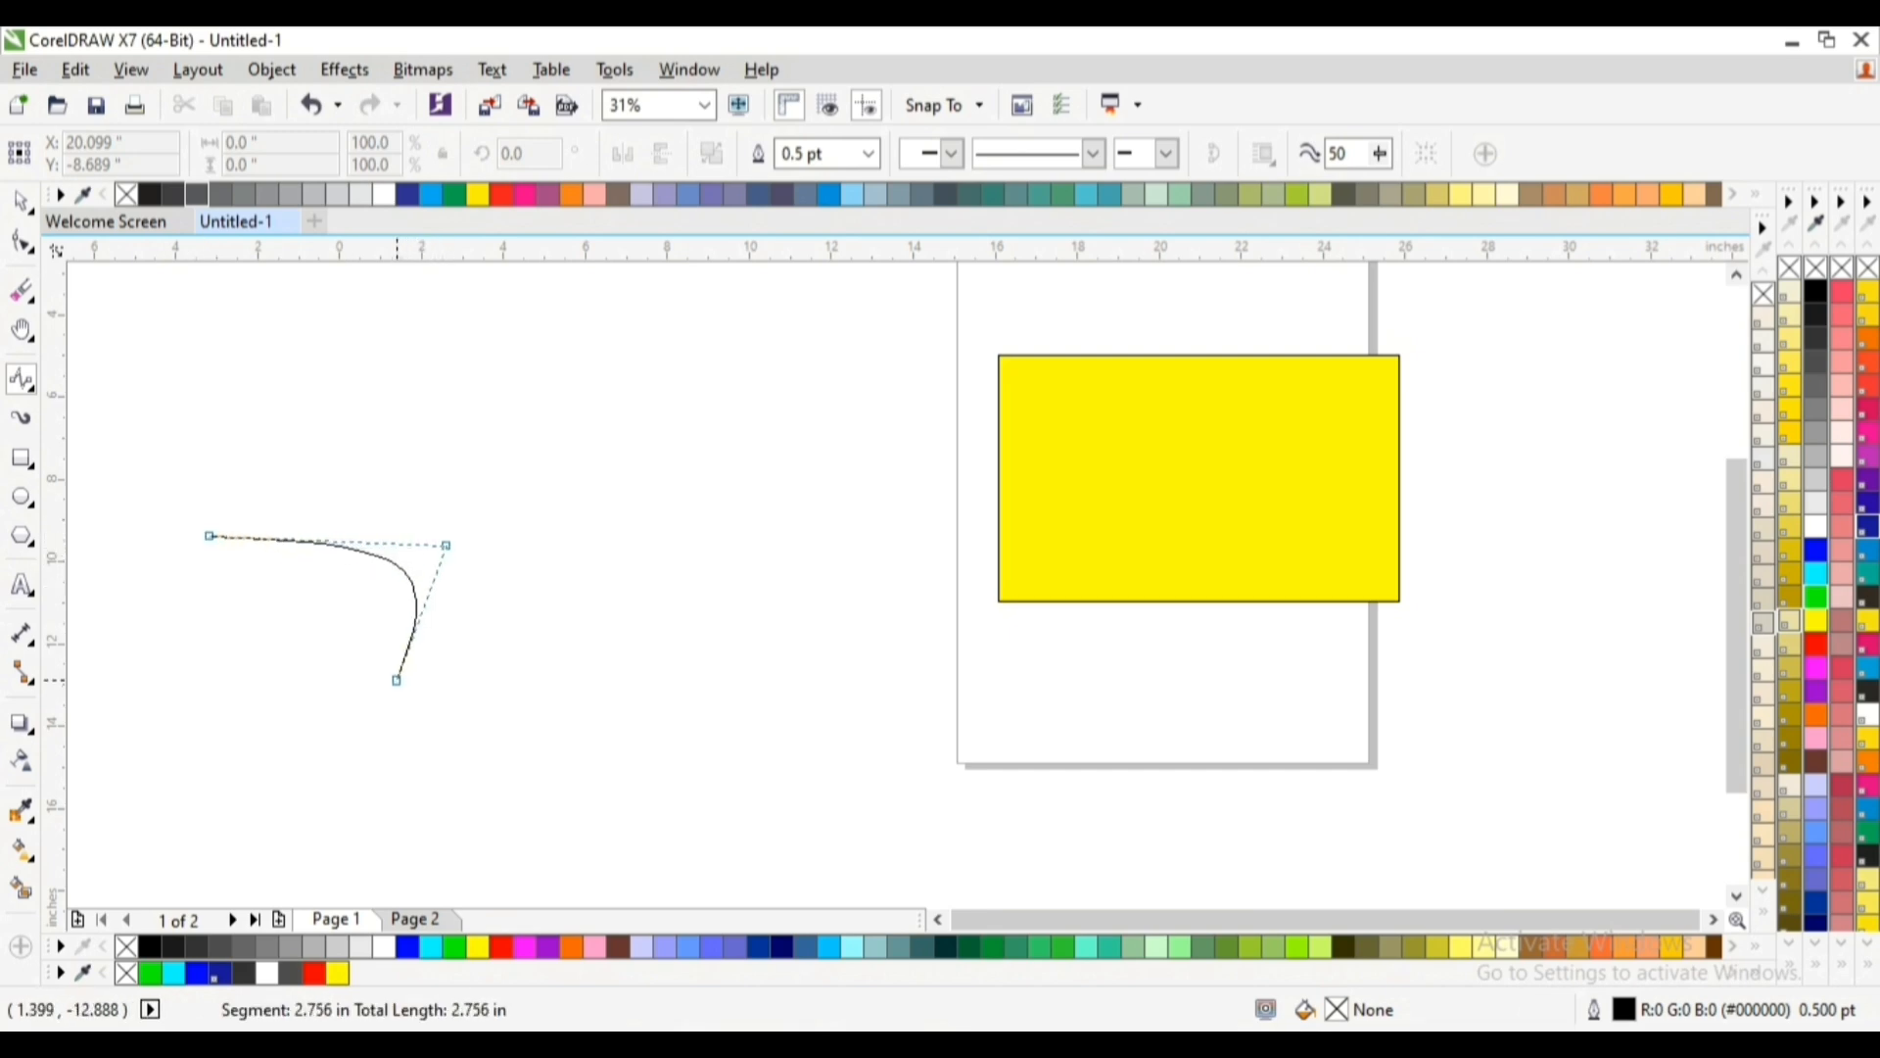
click(334, 717)
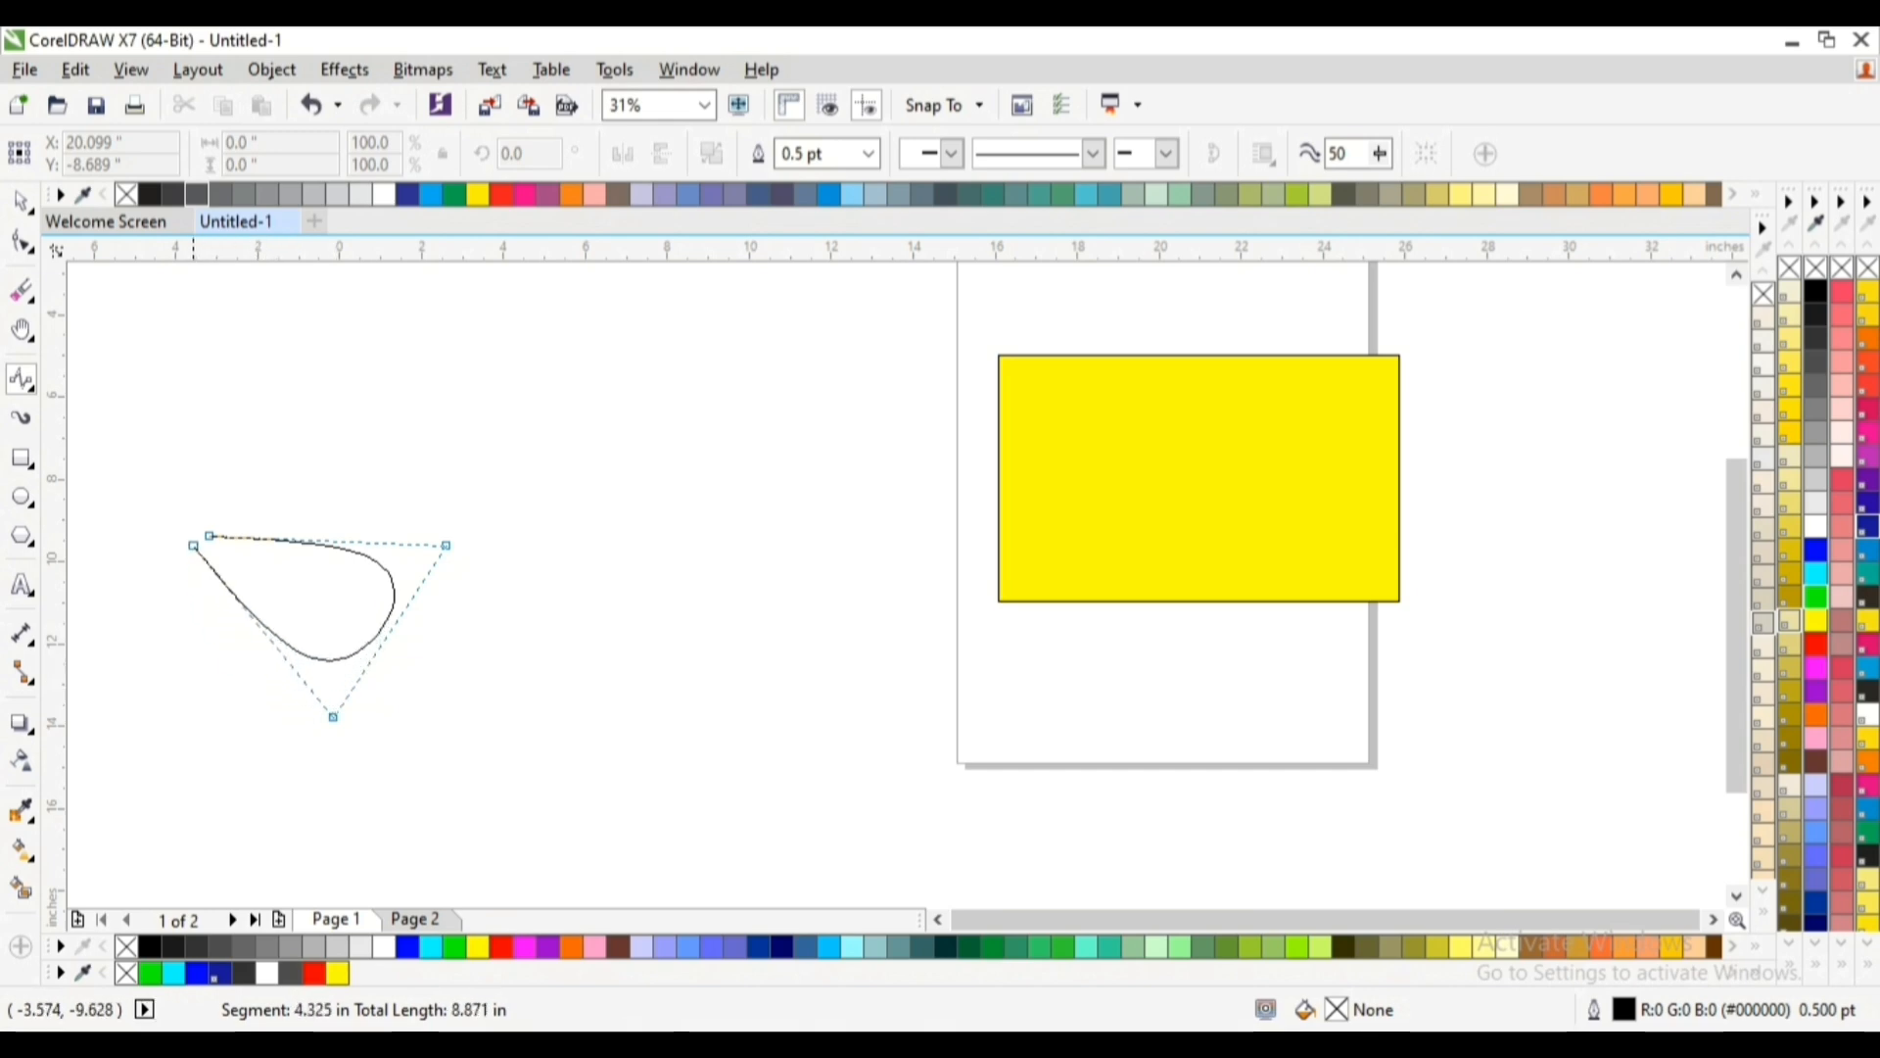
click(200, 527)
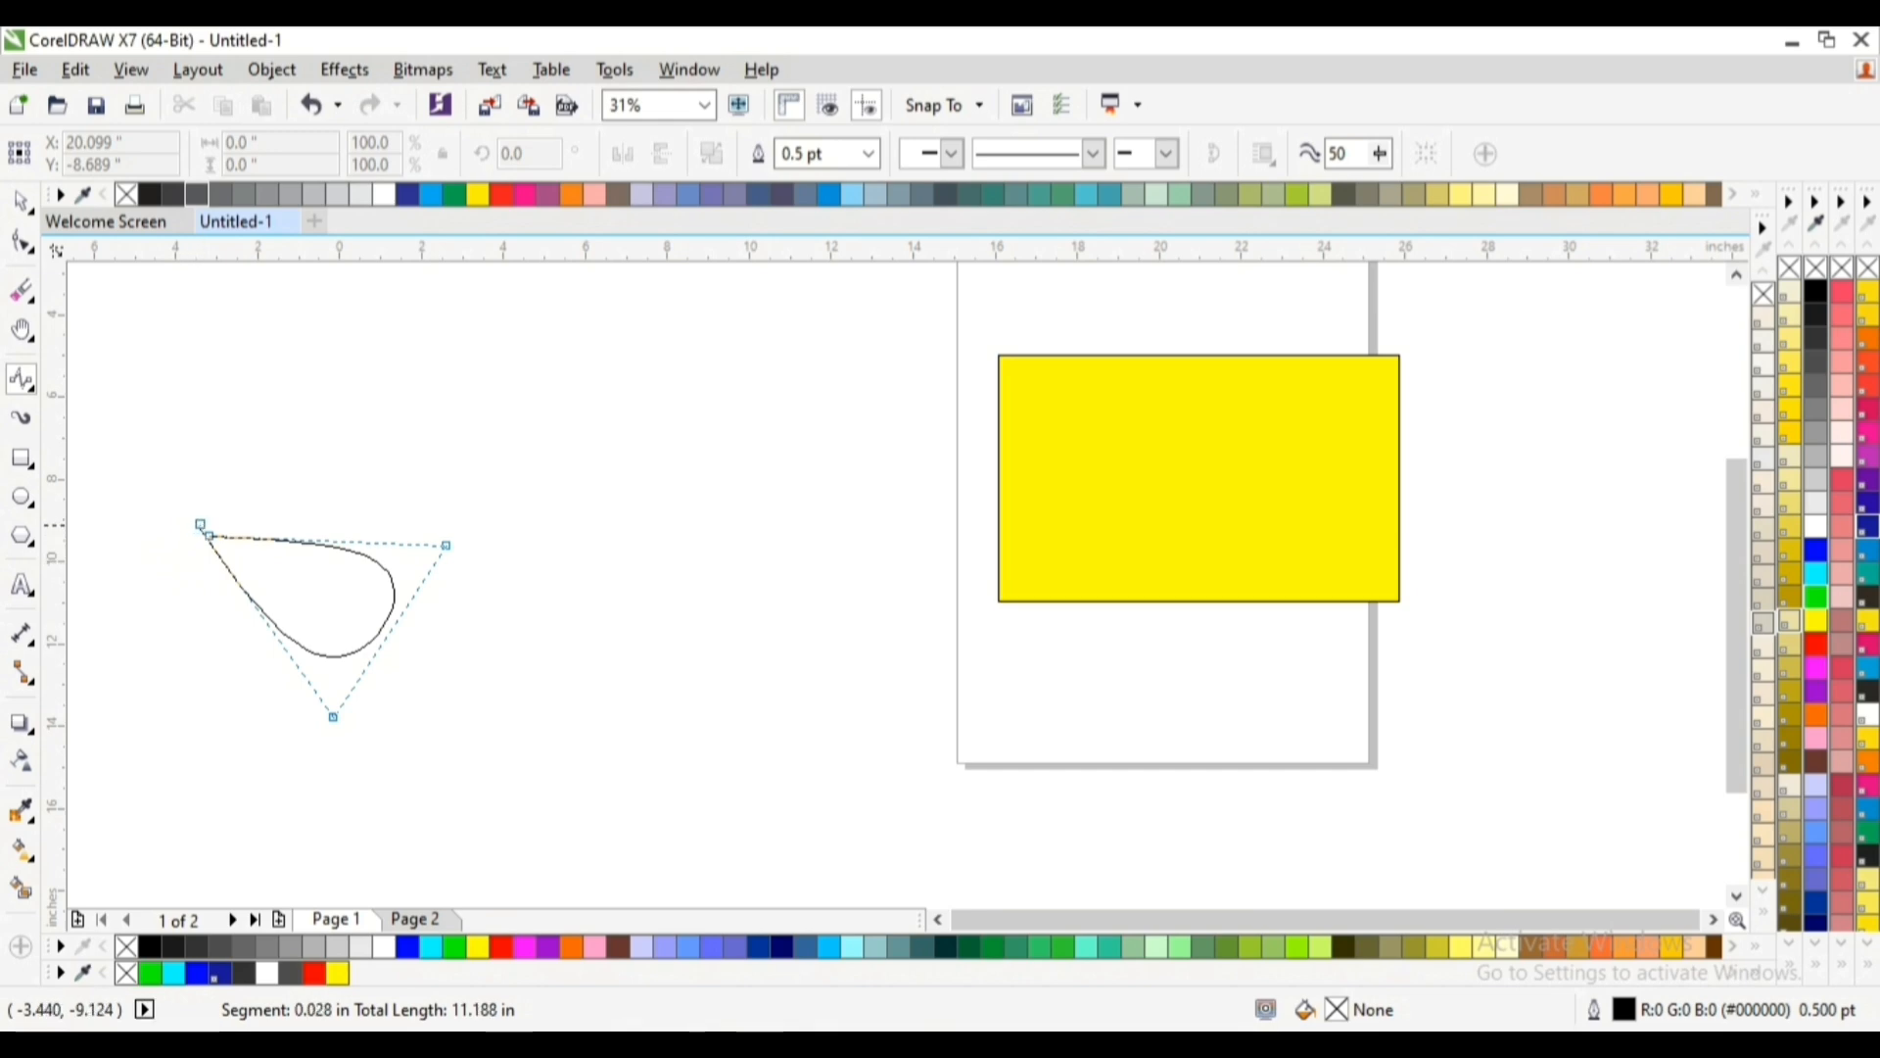
click(202, 528)
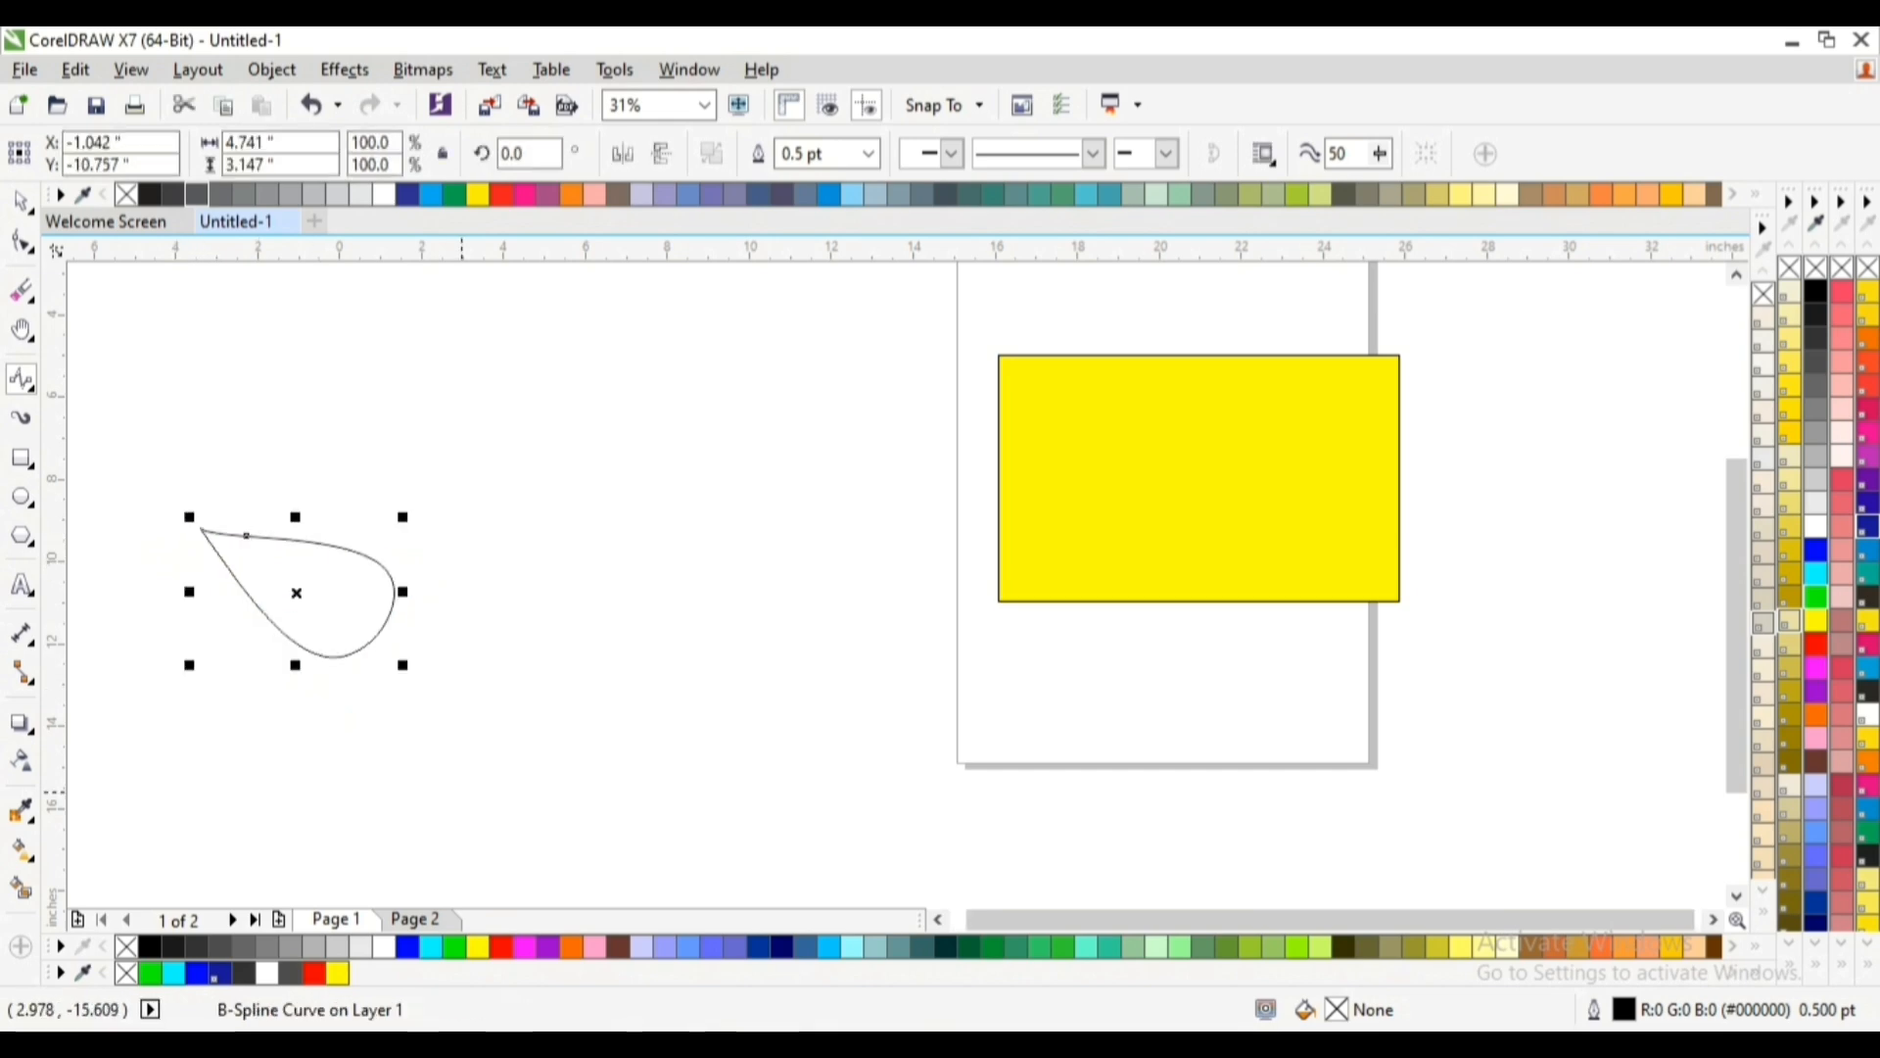
Draw a narrow closed B-spline shape with a rounded tip just below the teardrop
click(462, 792)
click(333, 609)
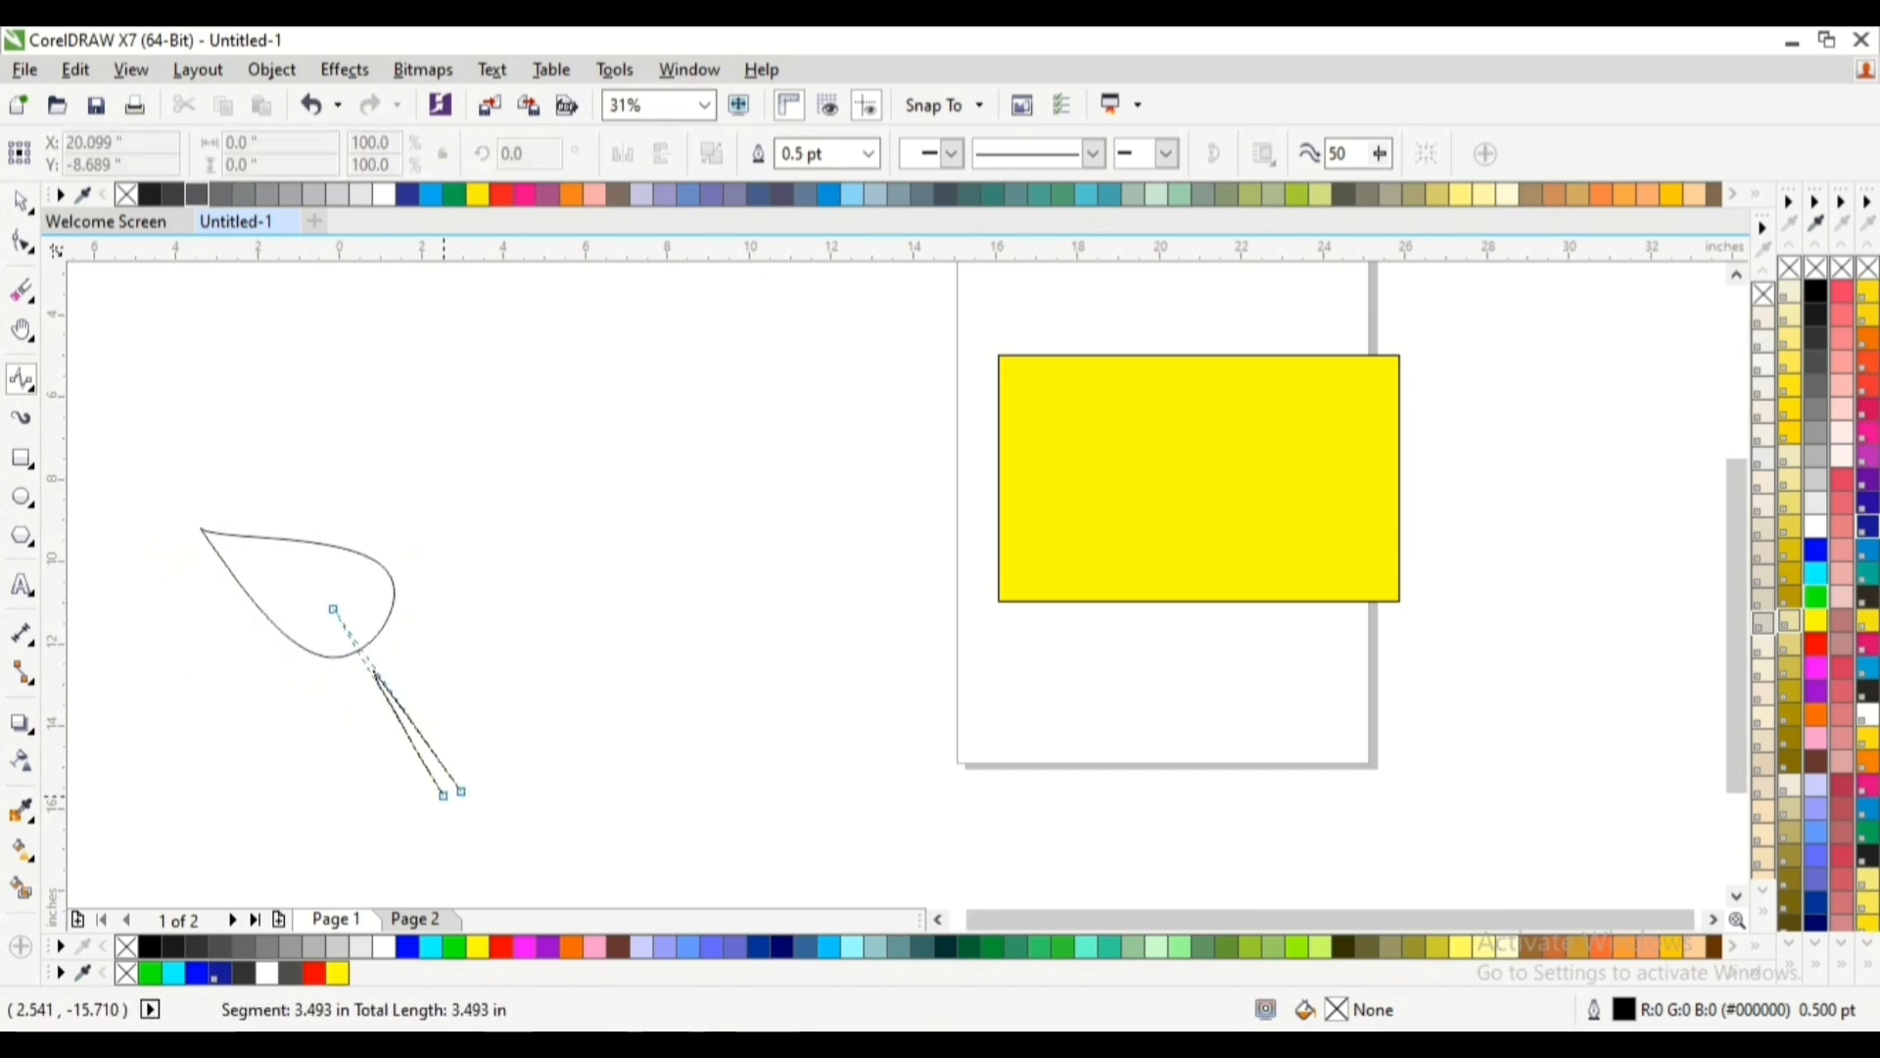
scroll(343, 686, down, 2)
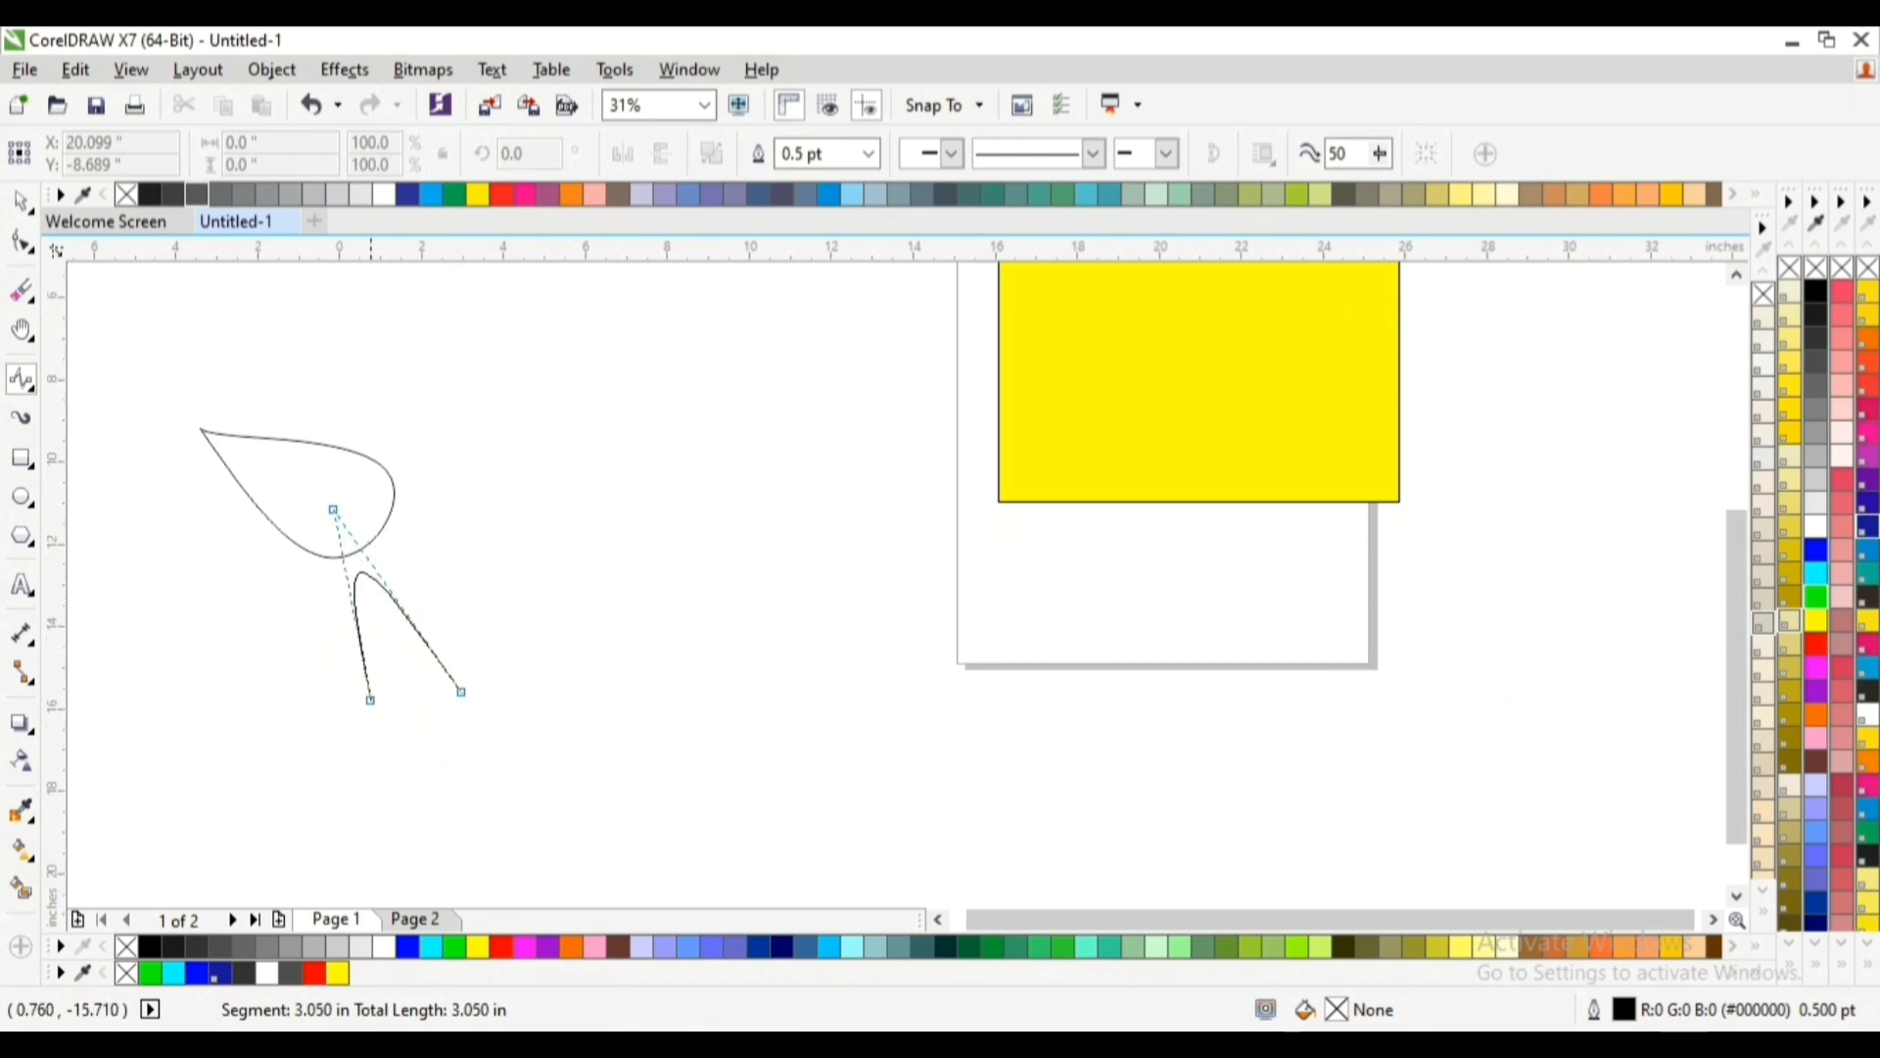
click(403, 732)
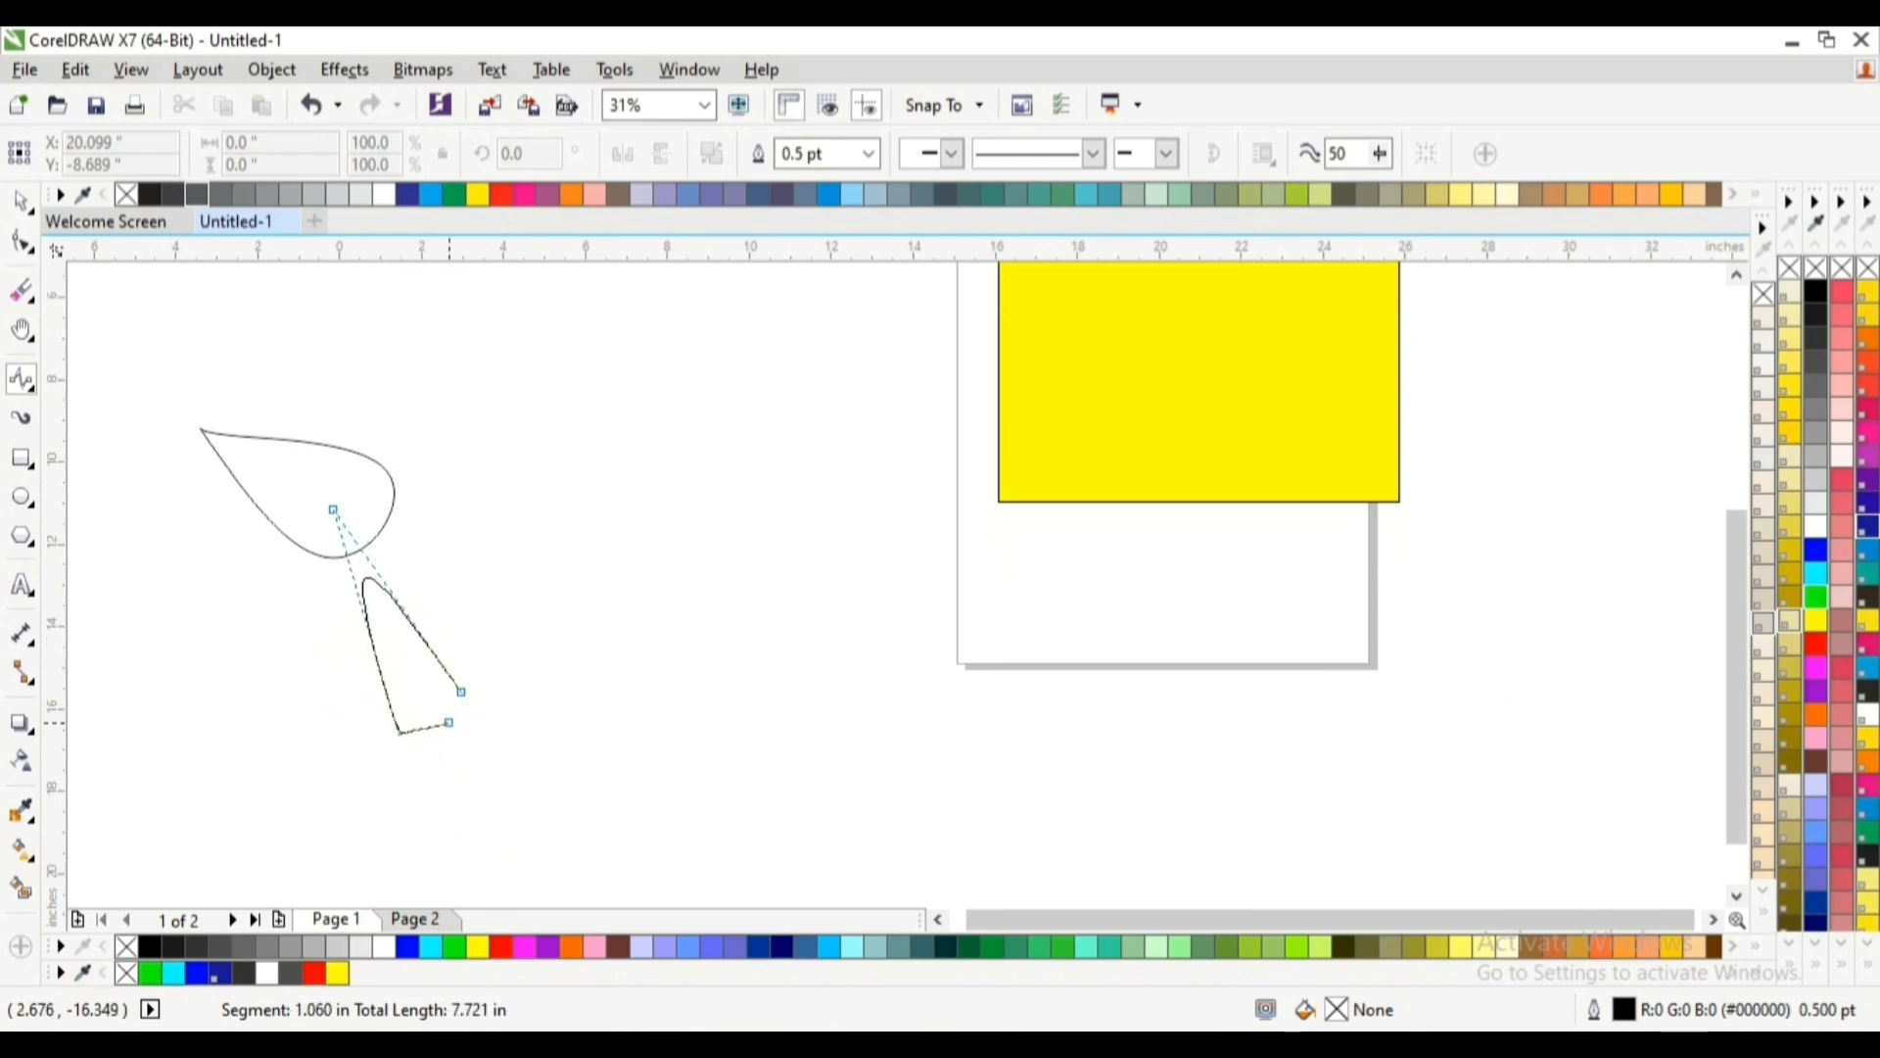
Reshape the teardrop into a leaf with the Shape tool by pulling its lower control point down and moving the ones at its tip outward
click(21, 241)
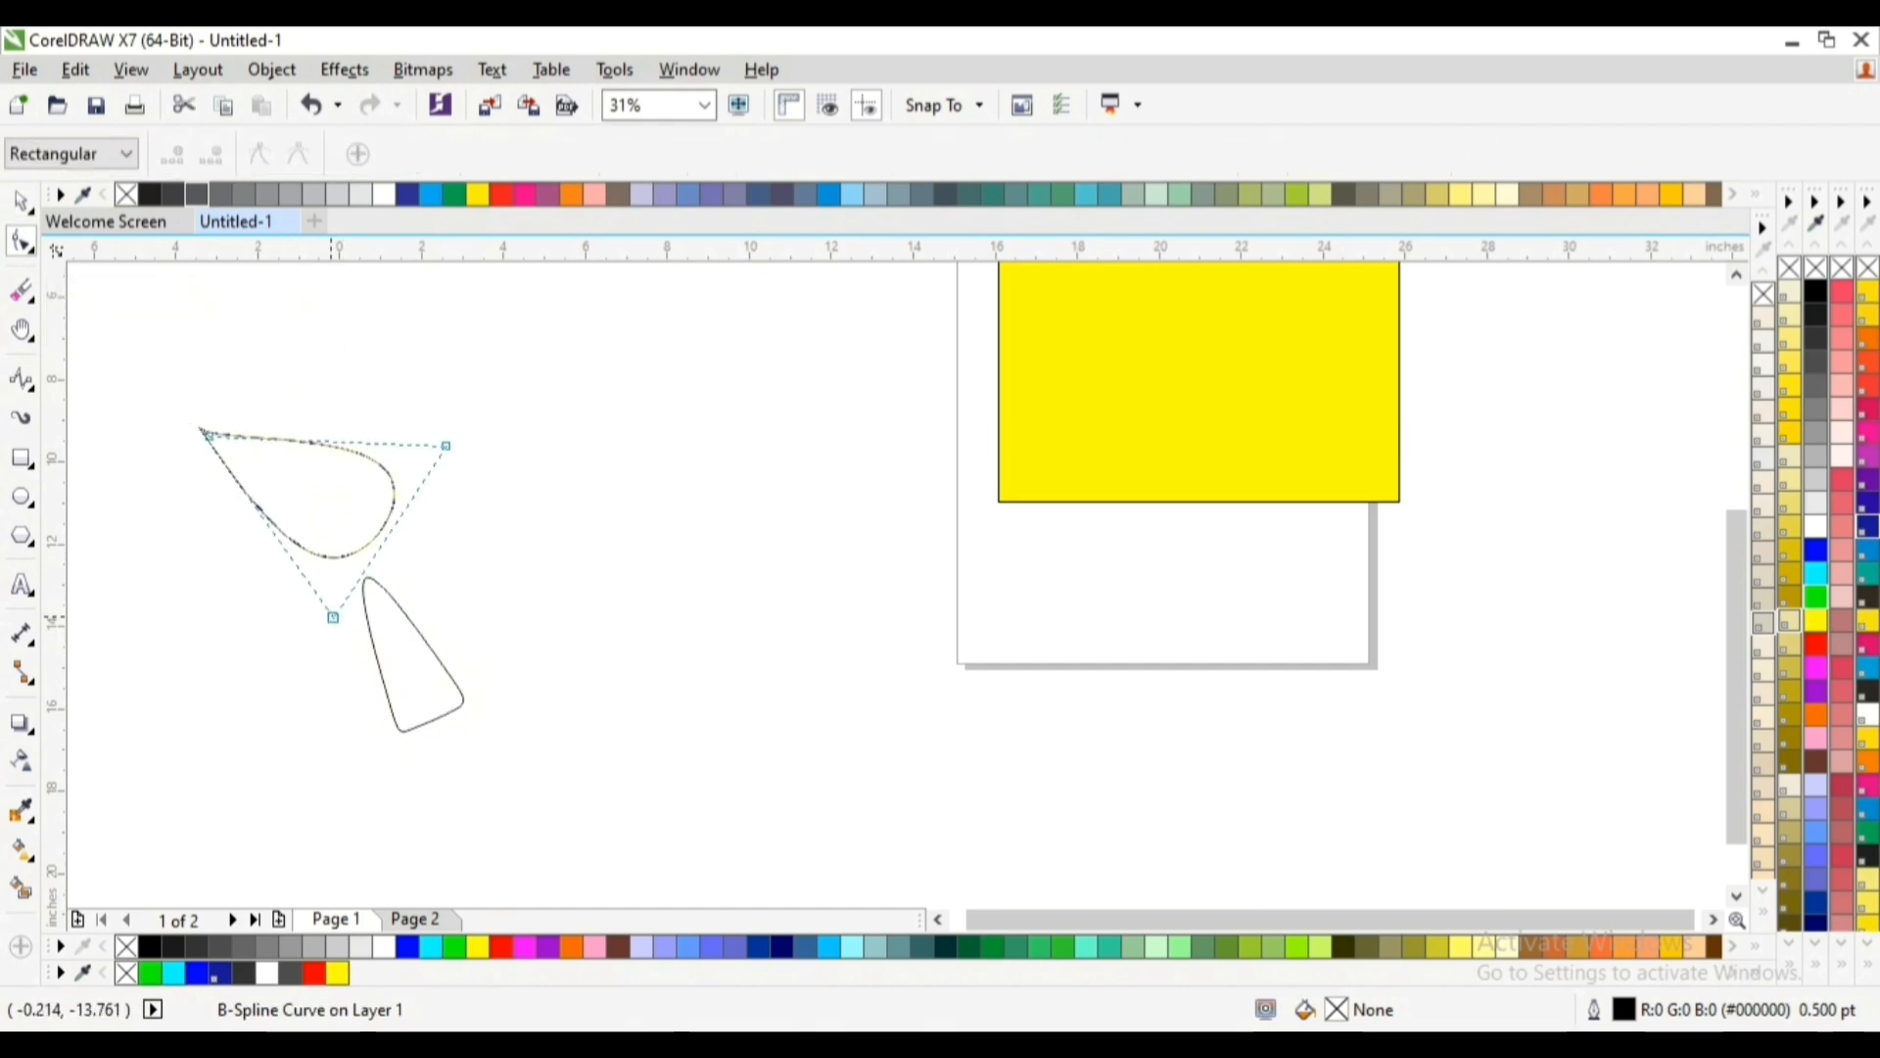
drag(333, 618, 327, 664)
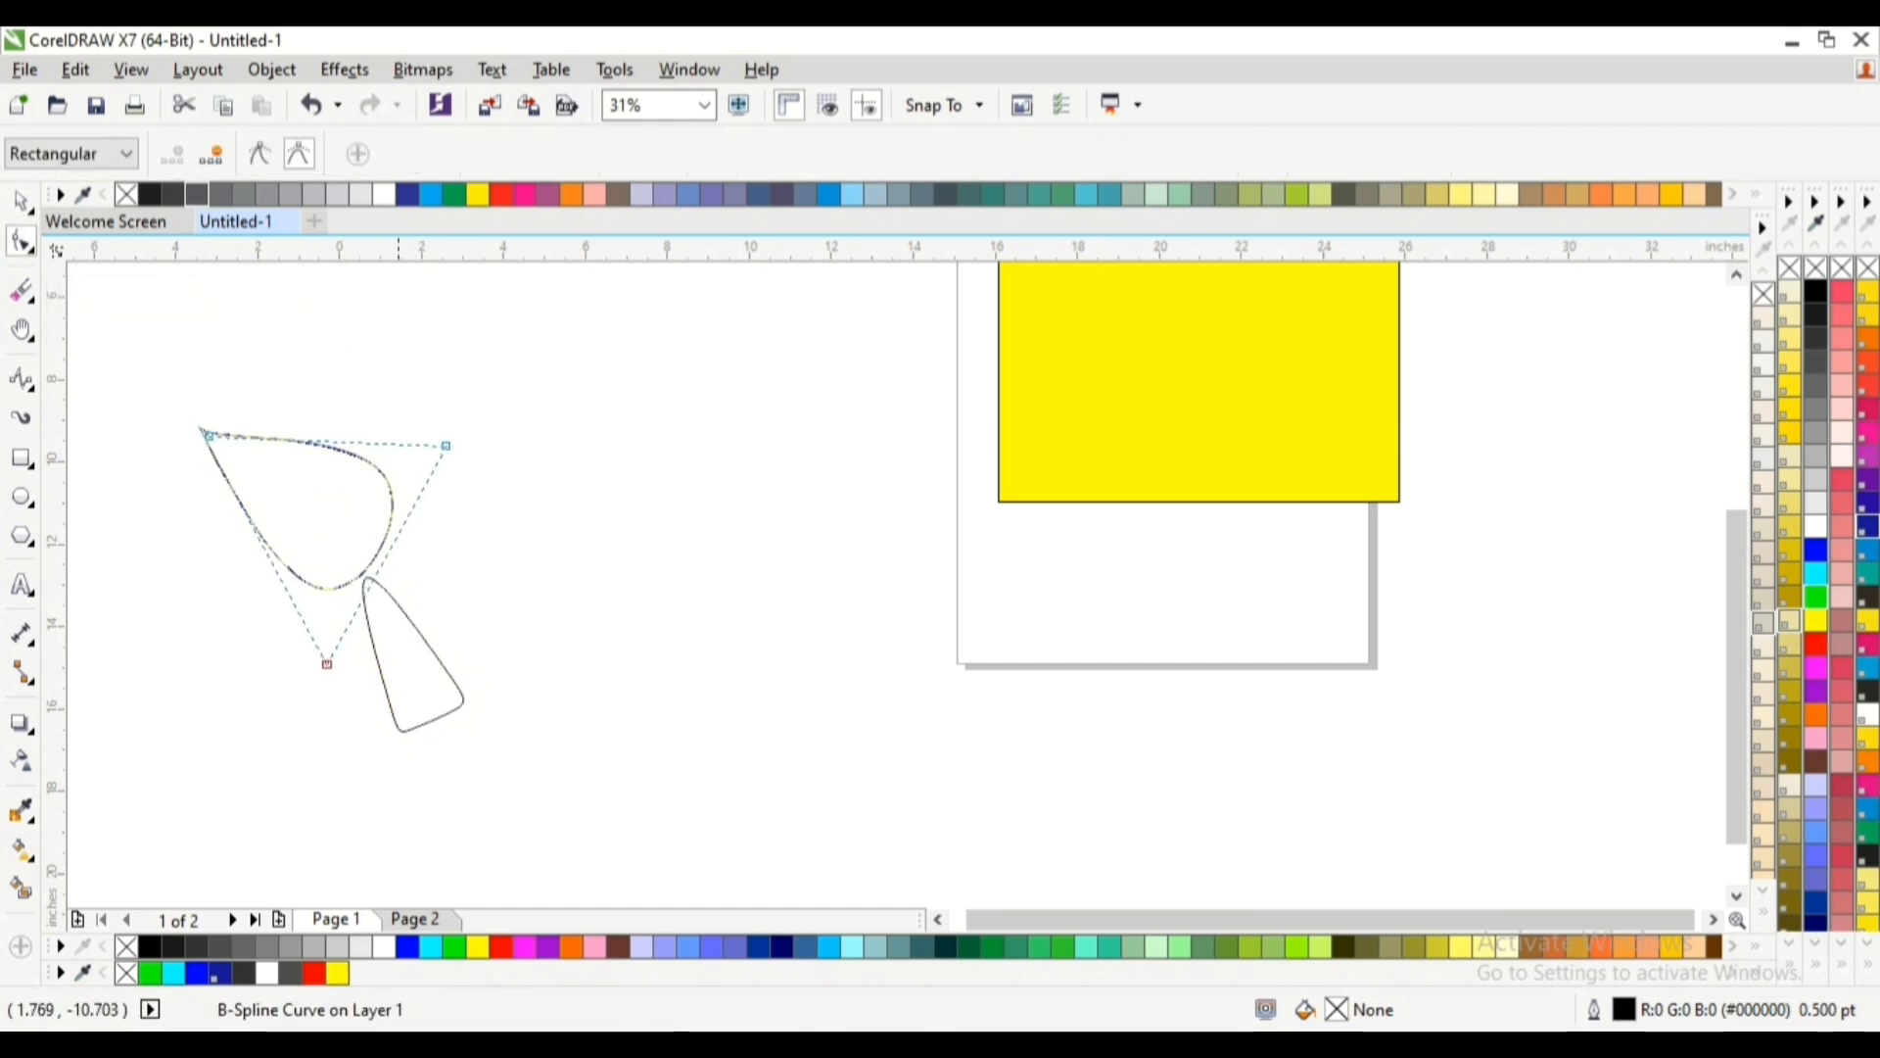
click(389, 479)
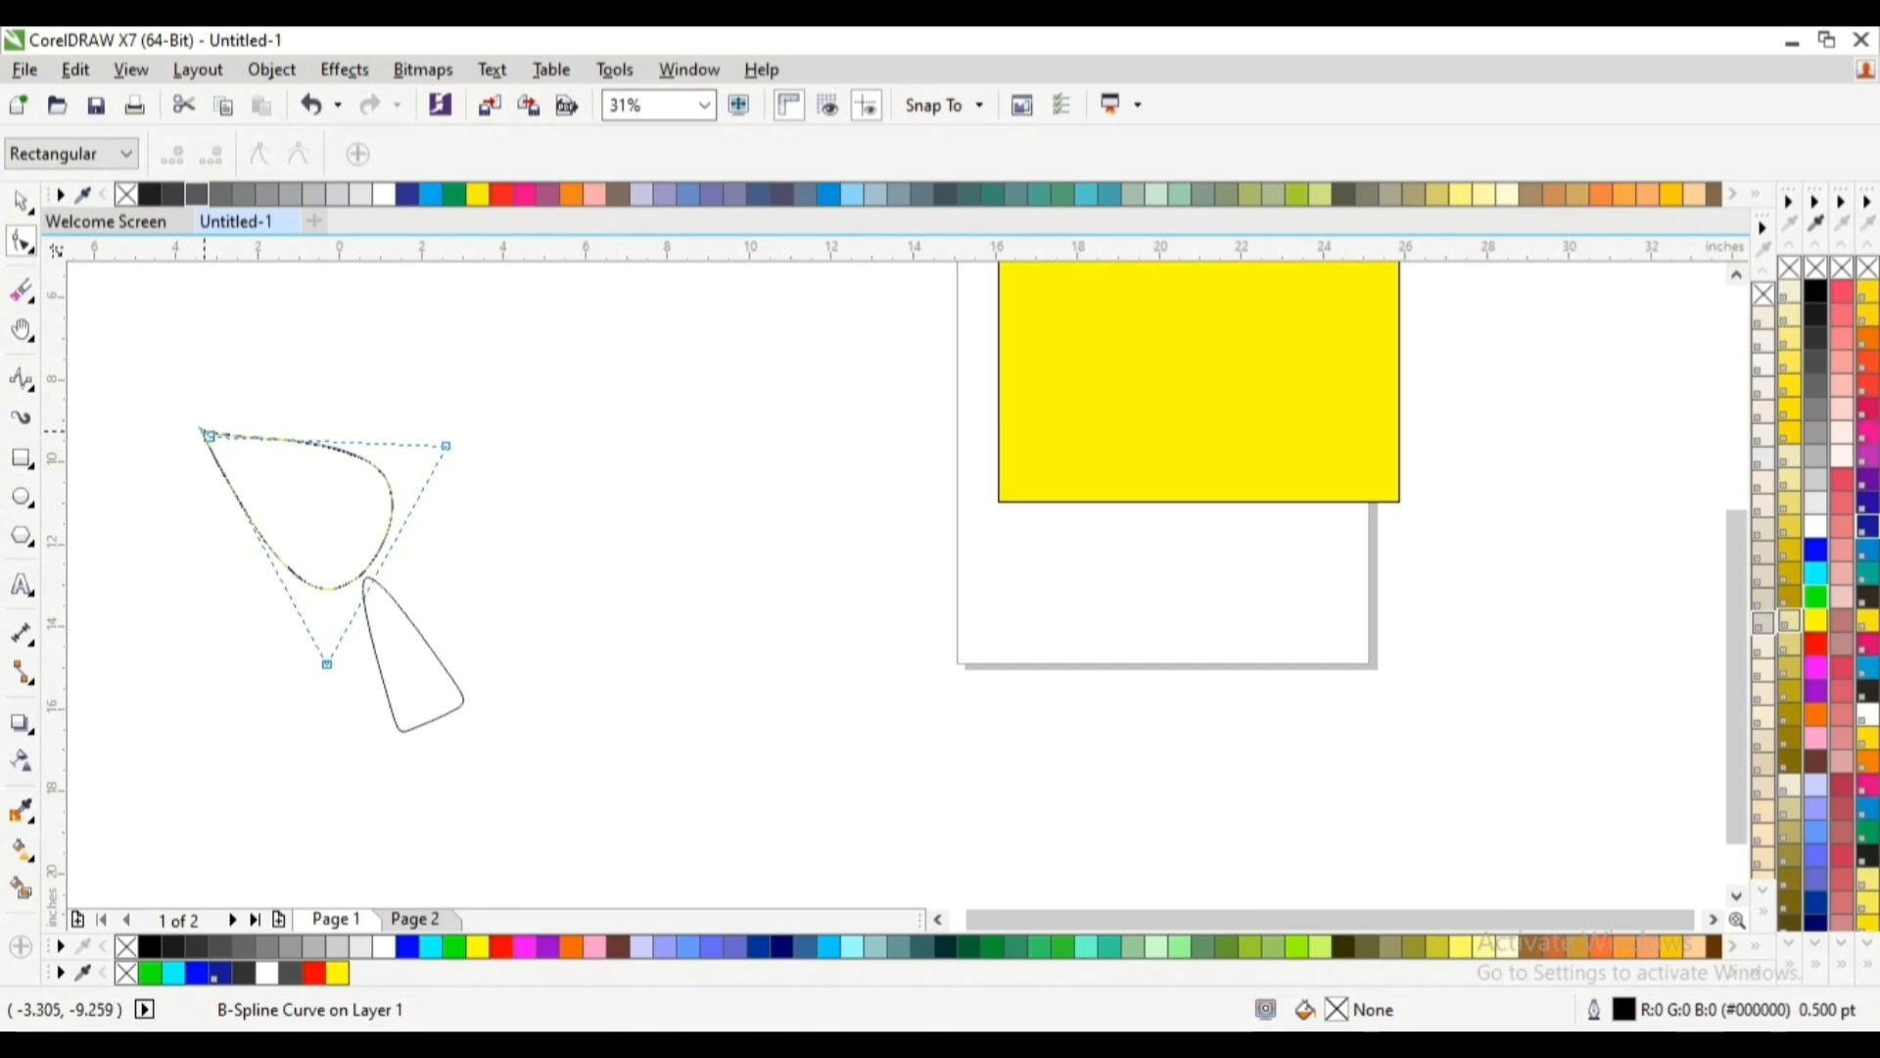
mouse_move(209, 435)
mouse_down()
mouse_move(180, 391)
mouse_move(133, 401)
mouse_move(177, 451)
mouse_up()
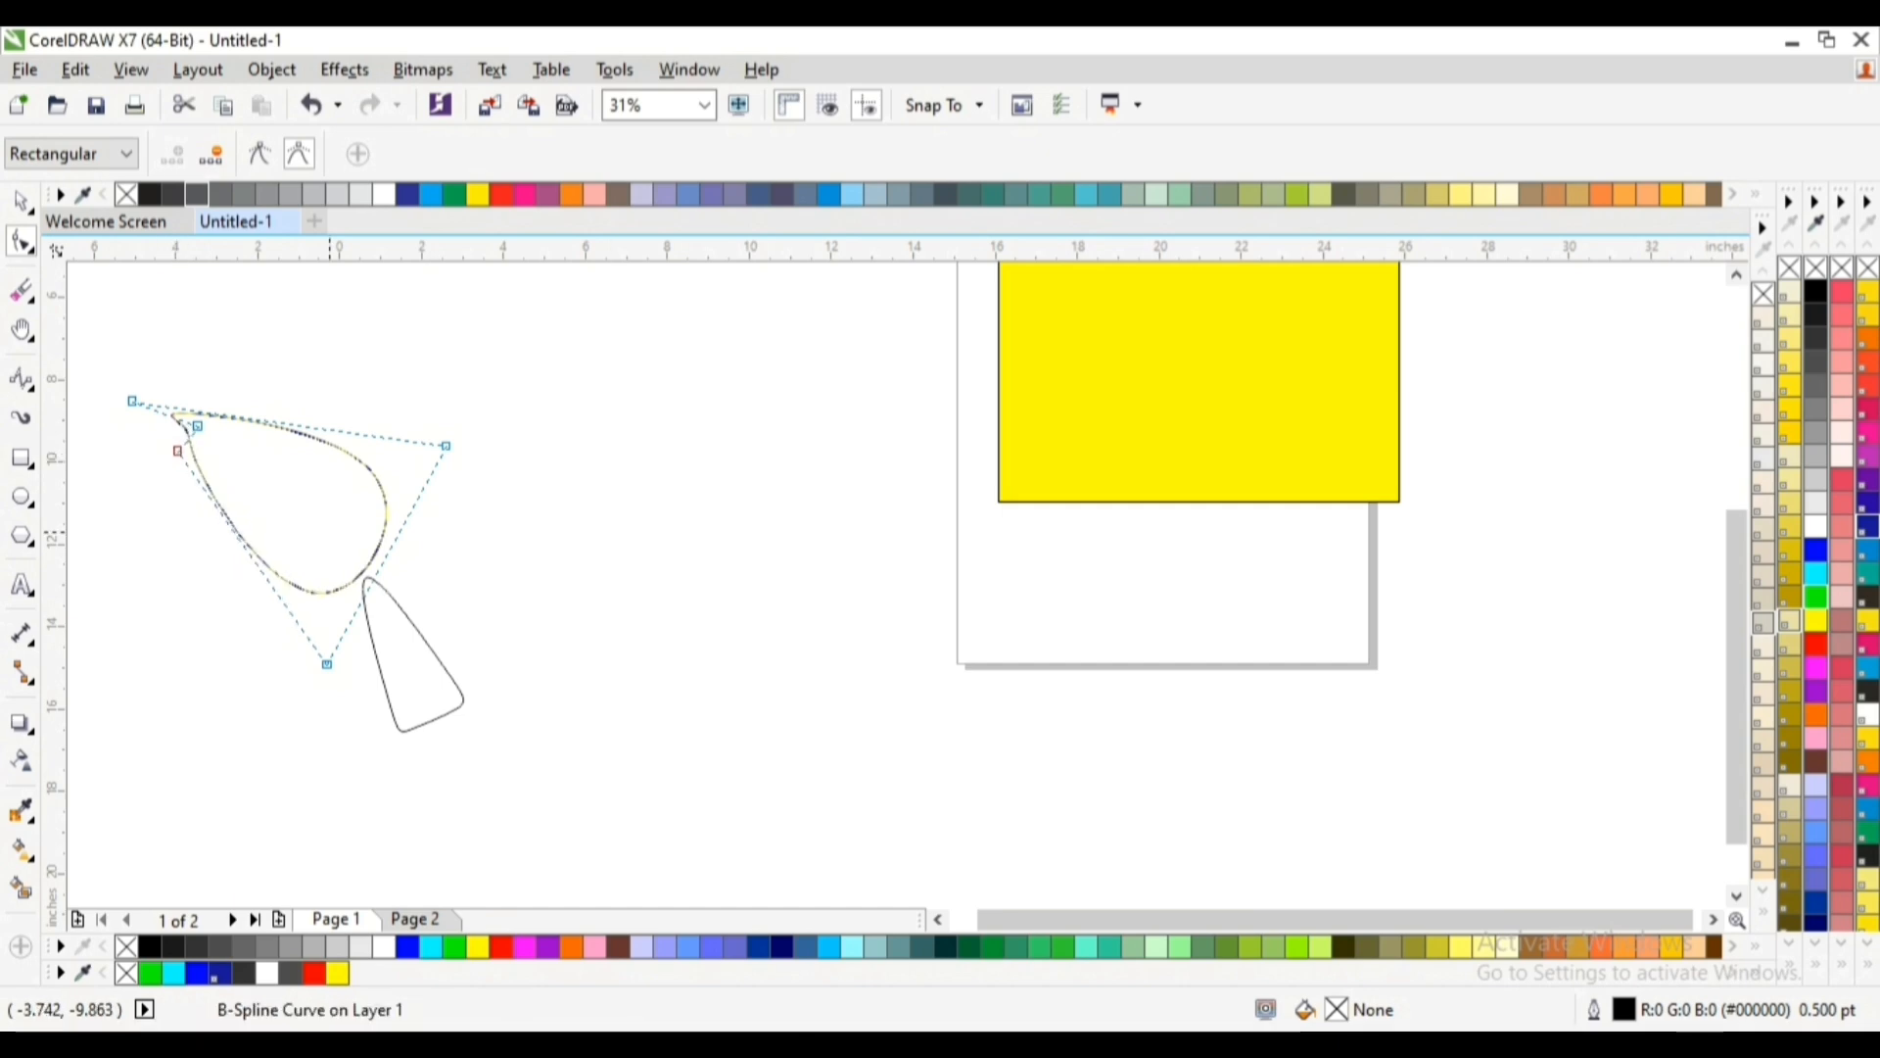
key(Escape)
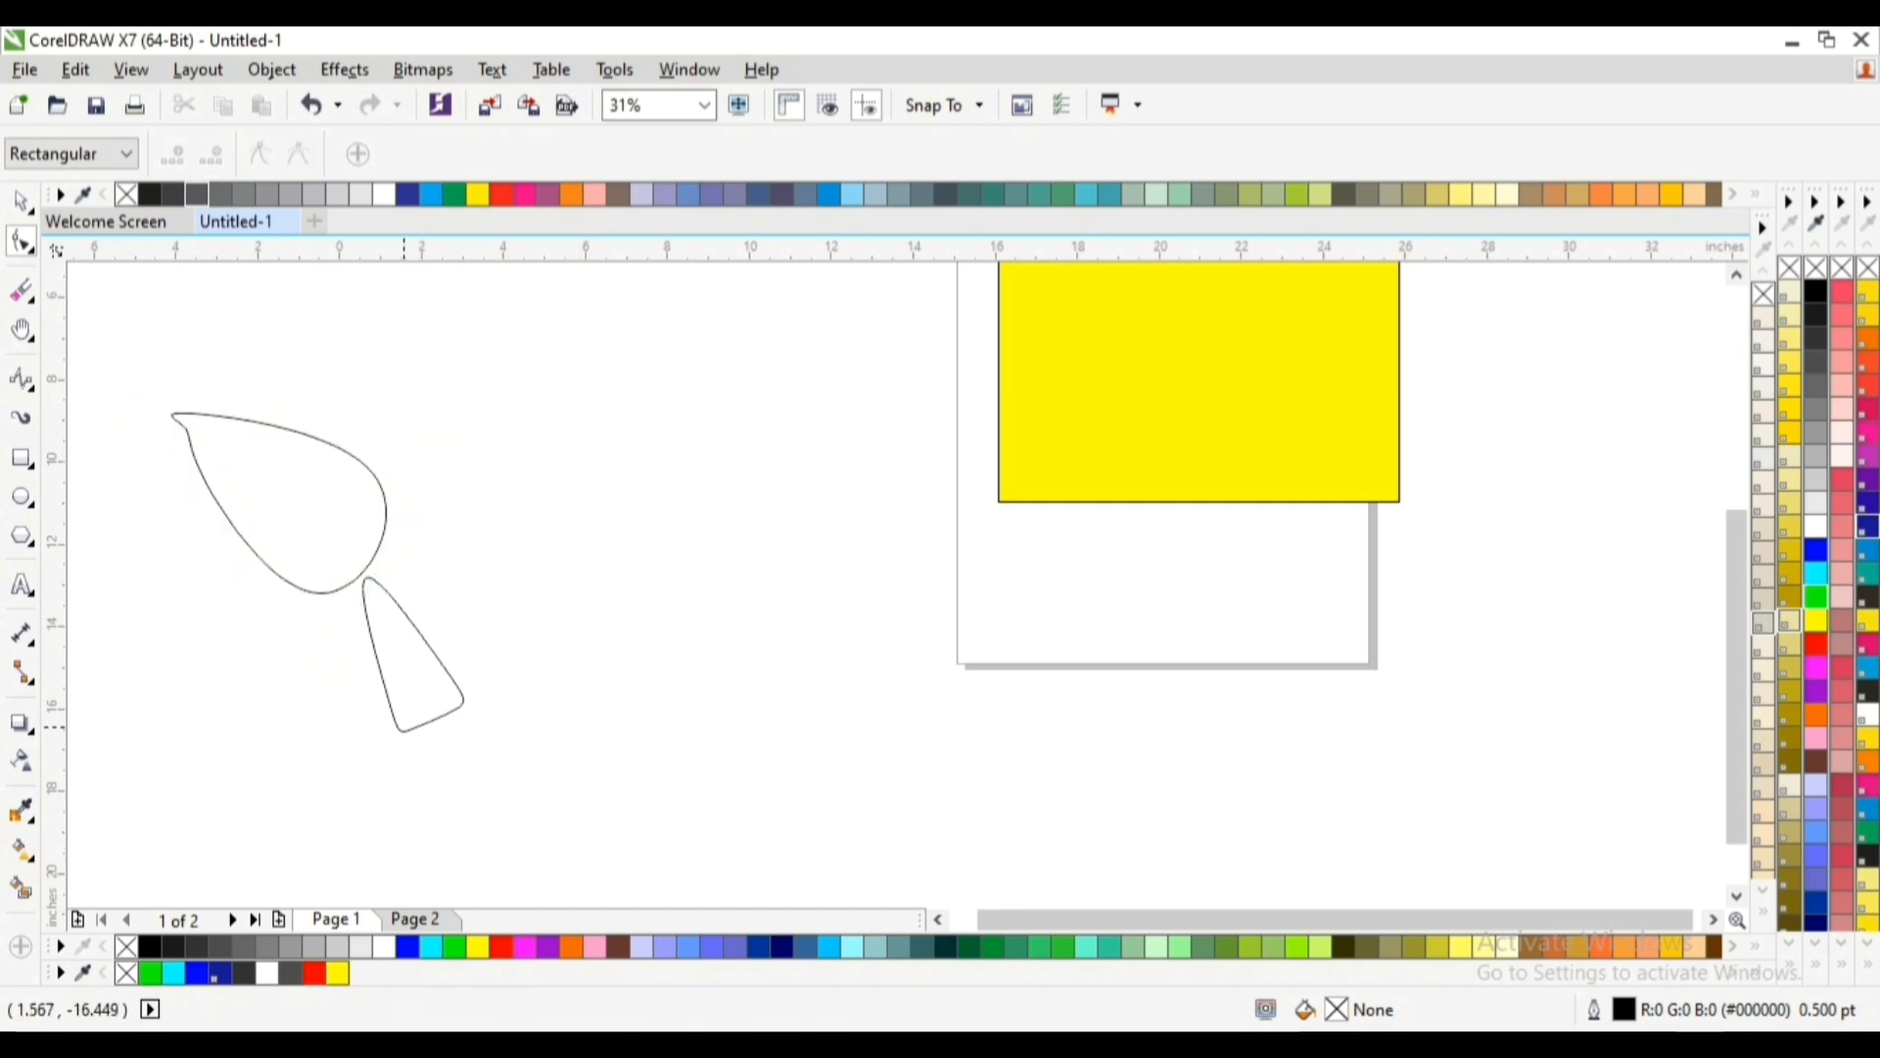
Reshape the narrow B-spline shape into a large leaf by pulling its right control points outward and extending its base to a downward point
right_click(404, 727)
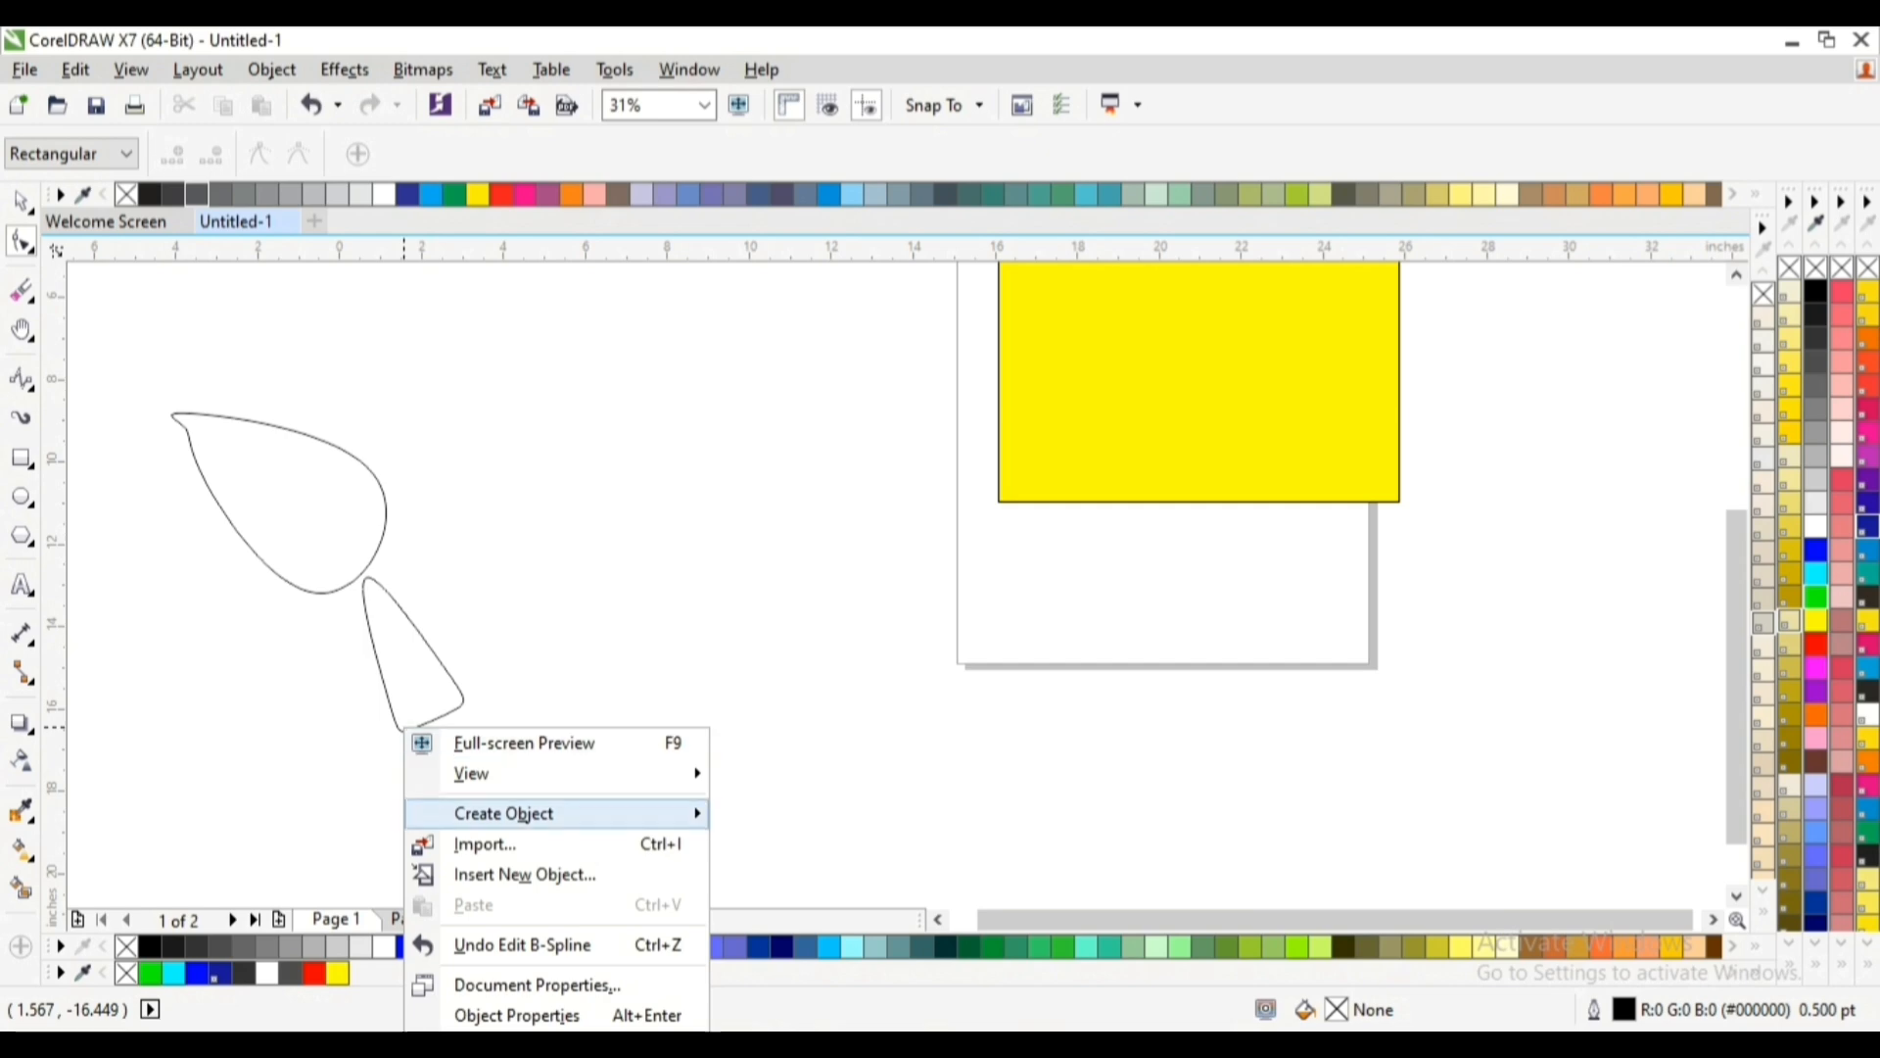
key(Escape)
click(387, 694)
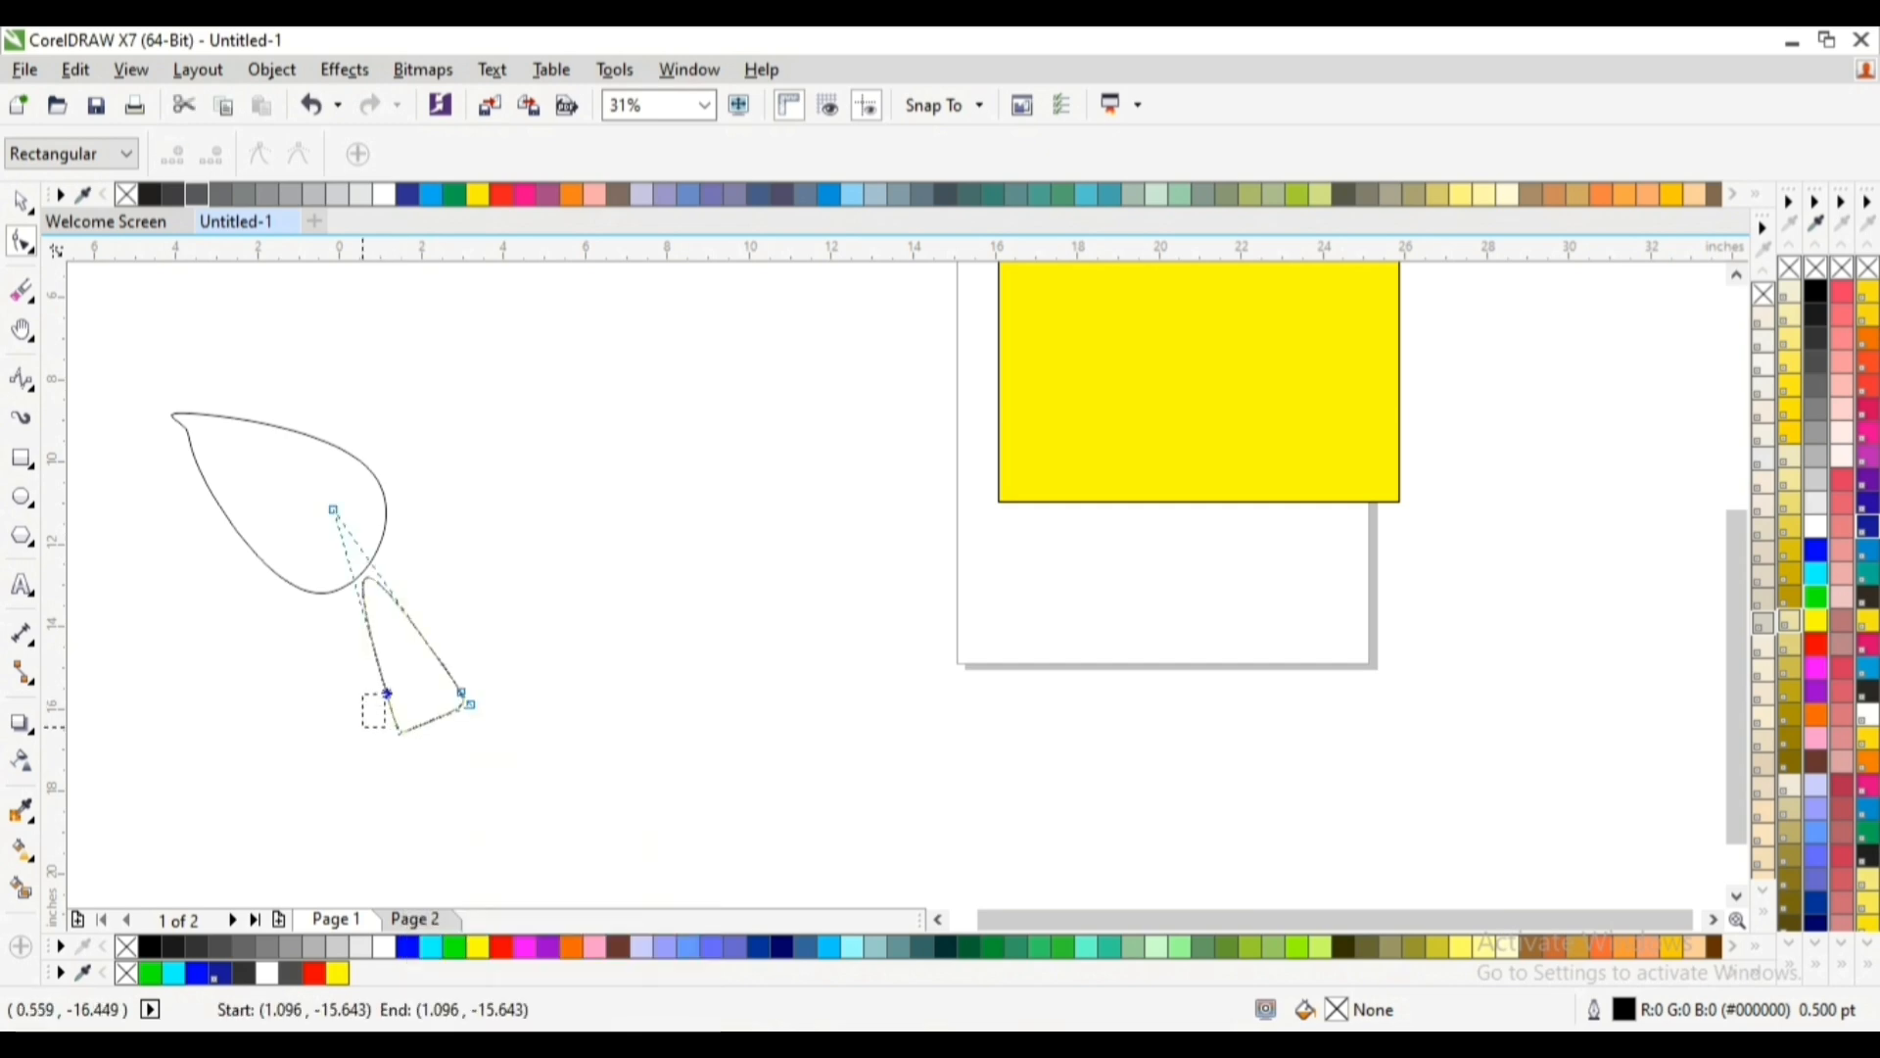
drag(470, 704, 670, 751)
drag(486, 670, 868, 324)
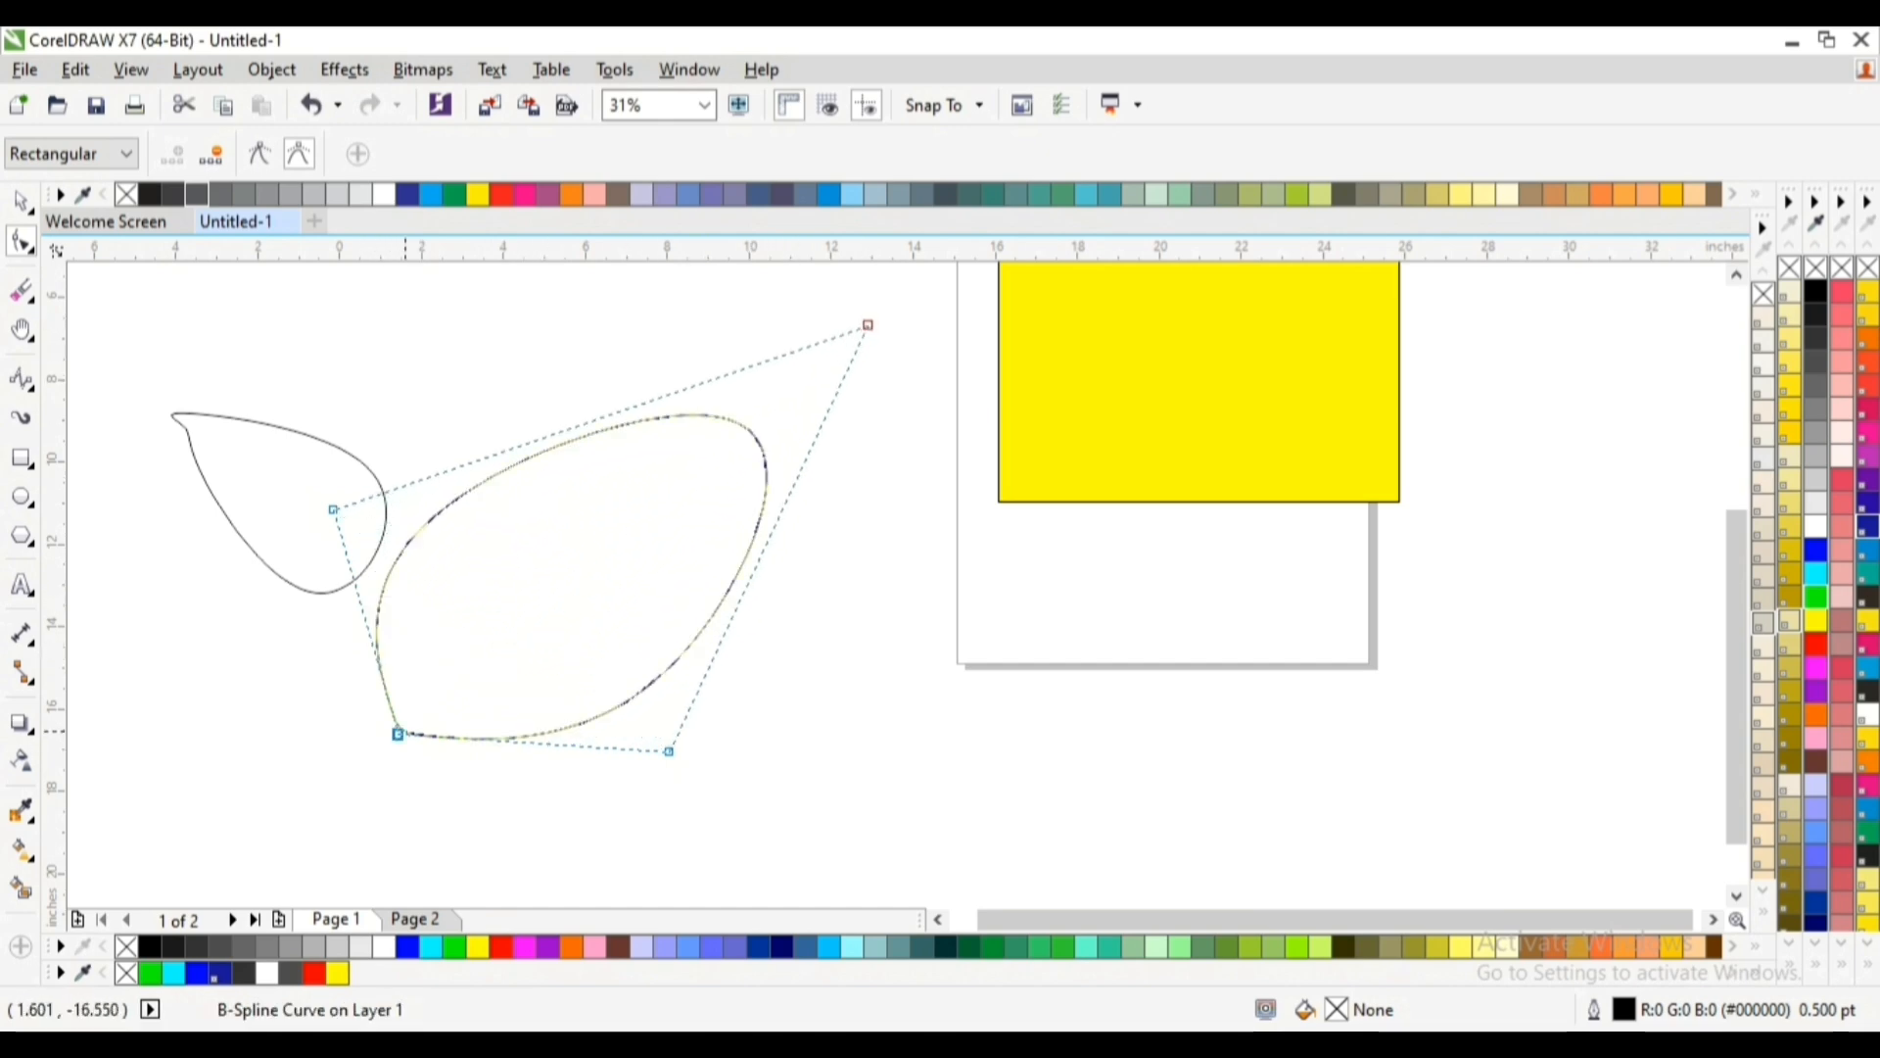
drag(398, 732, 434, 777)
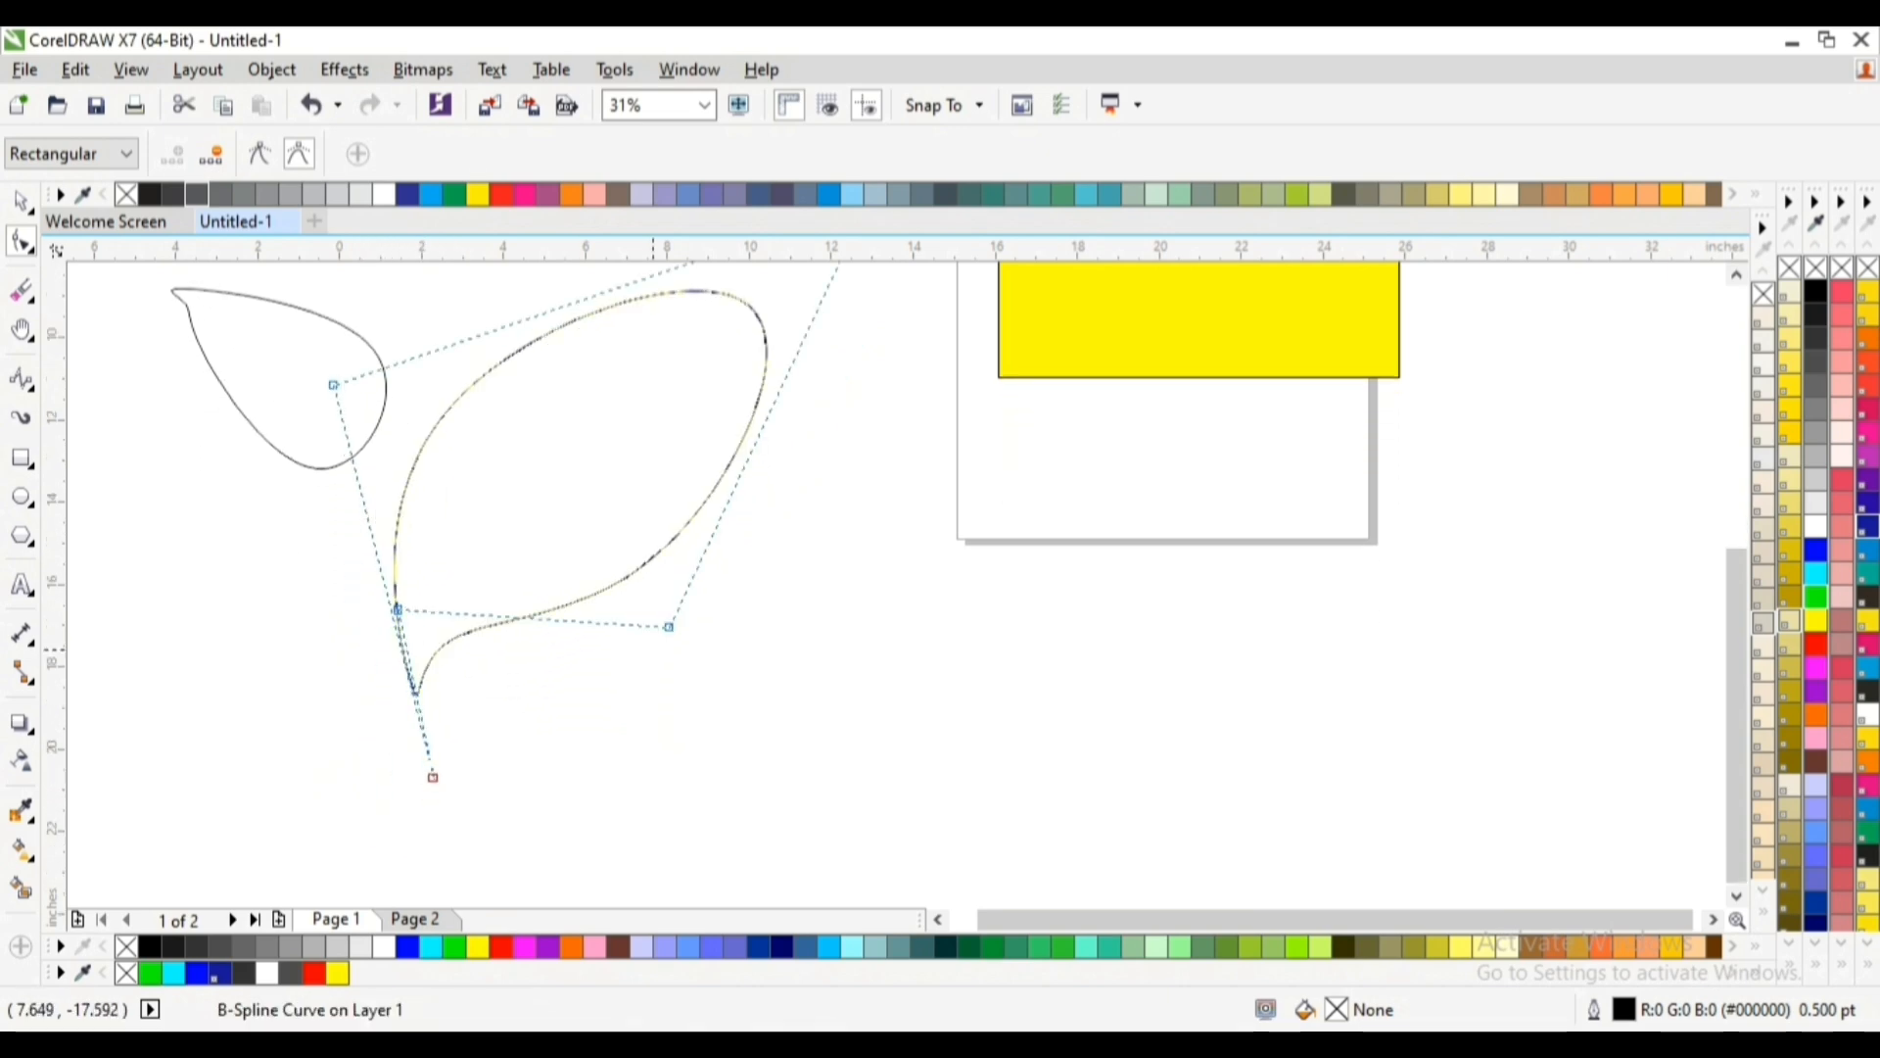
key(Escape)
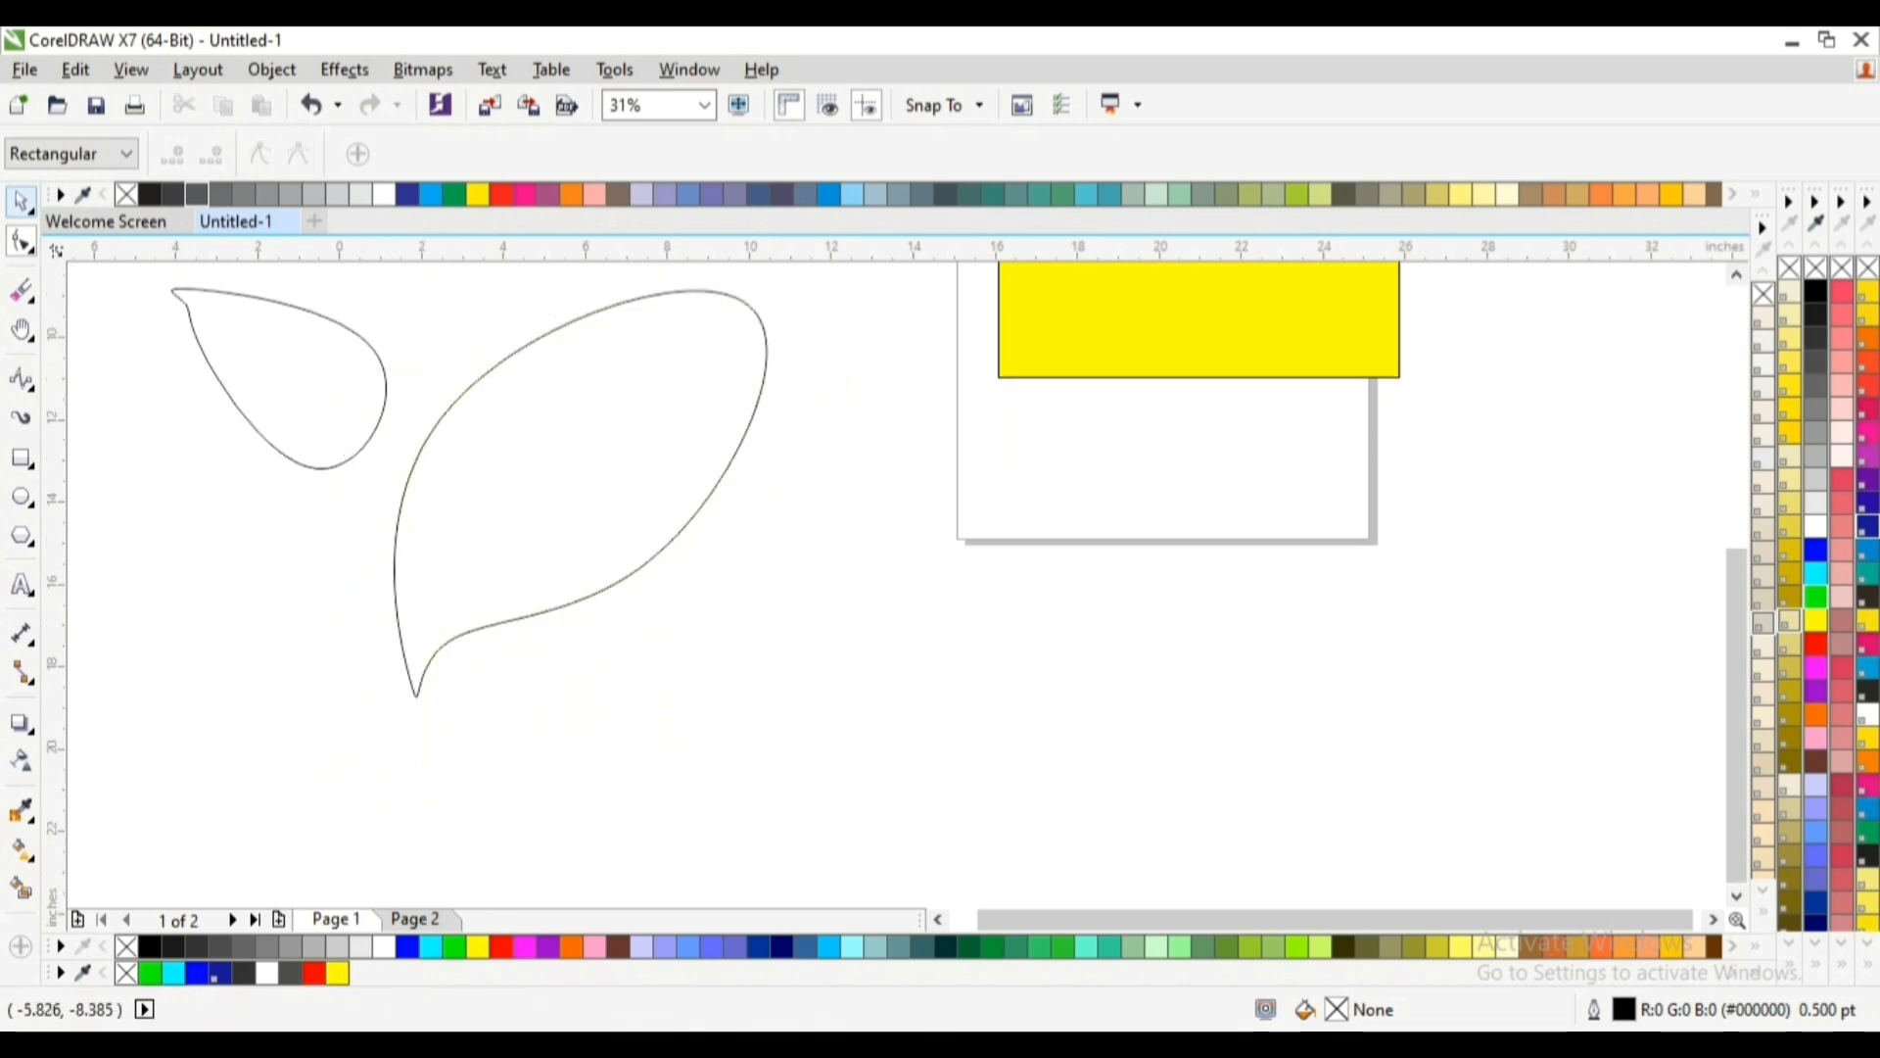
Fill the small leaf at the upper left with cyan (#00FFFF) and give it a blue (#0000FF) outline
click(21, 201)
click(279, 438)
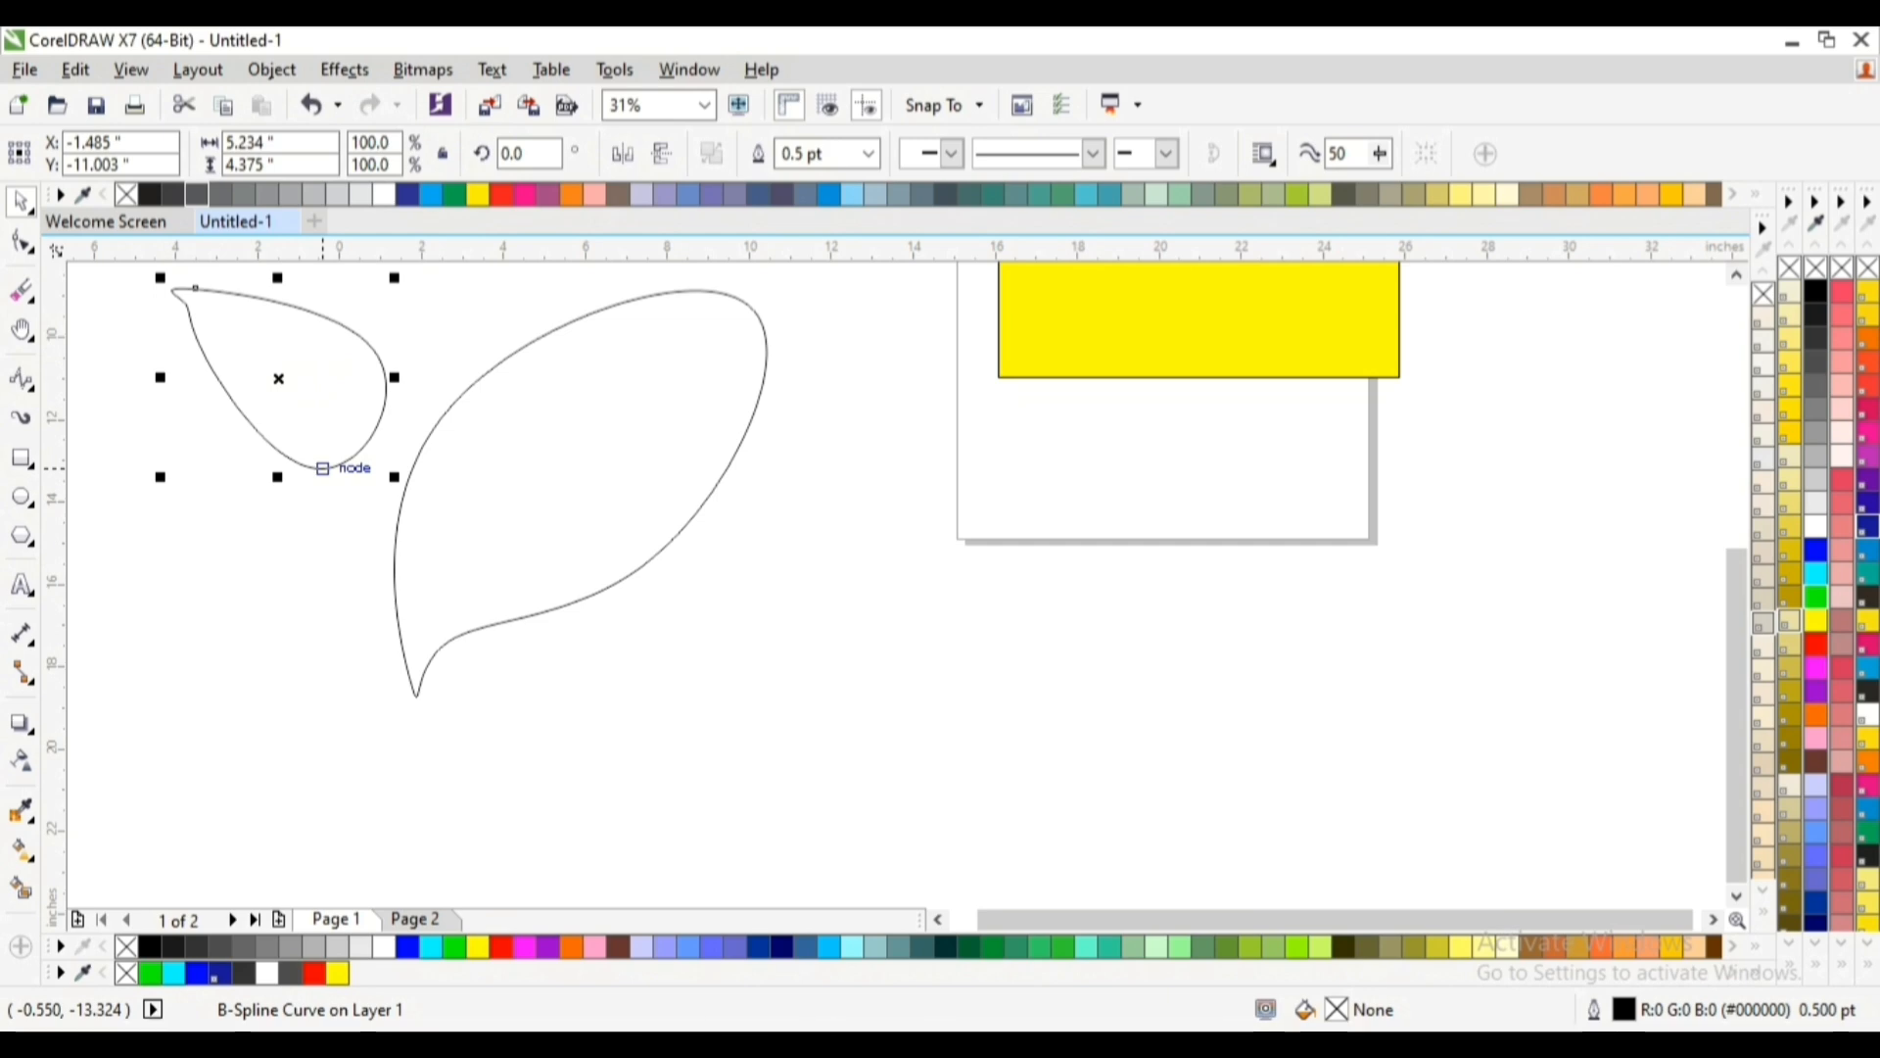
key(Escape)
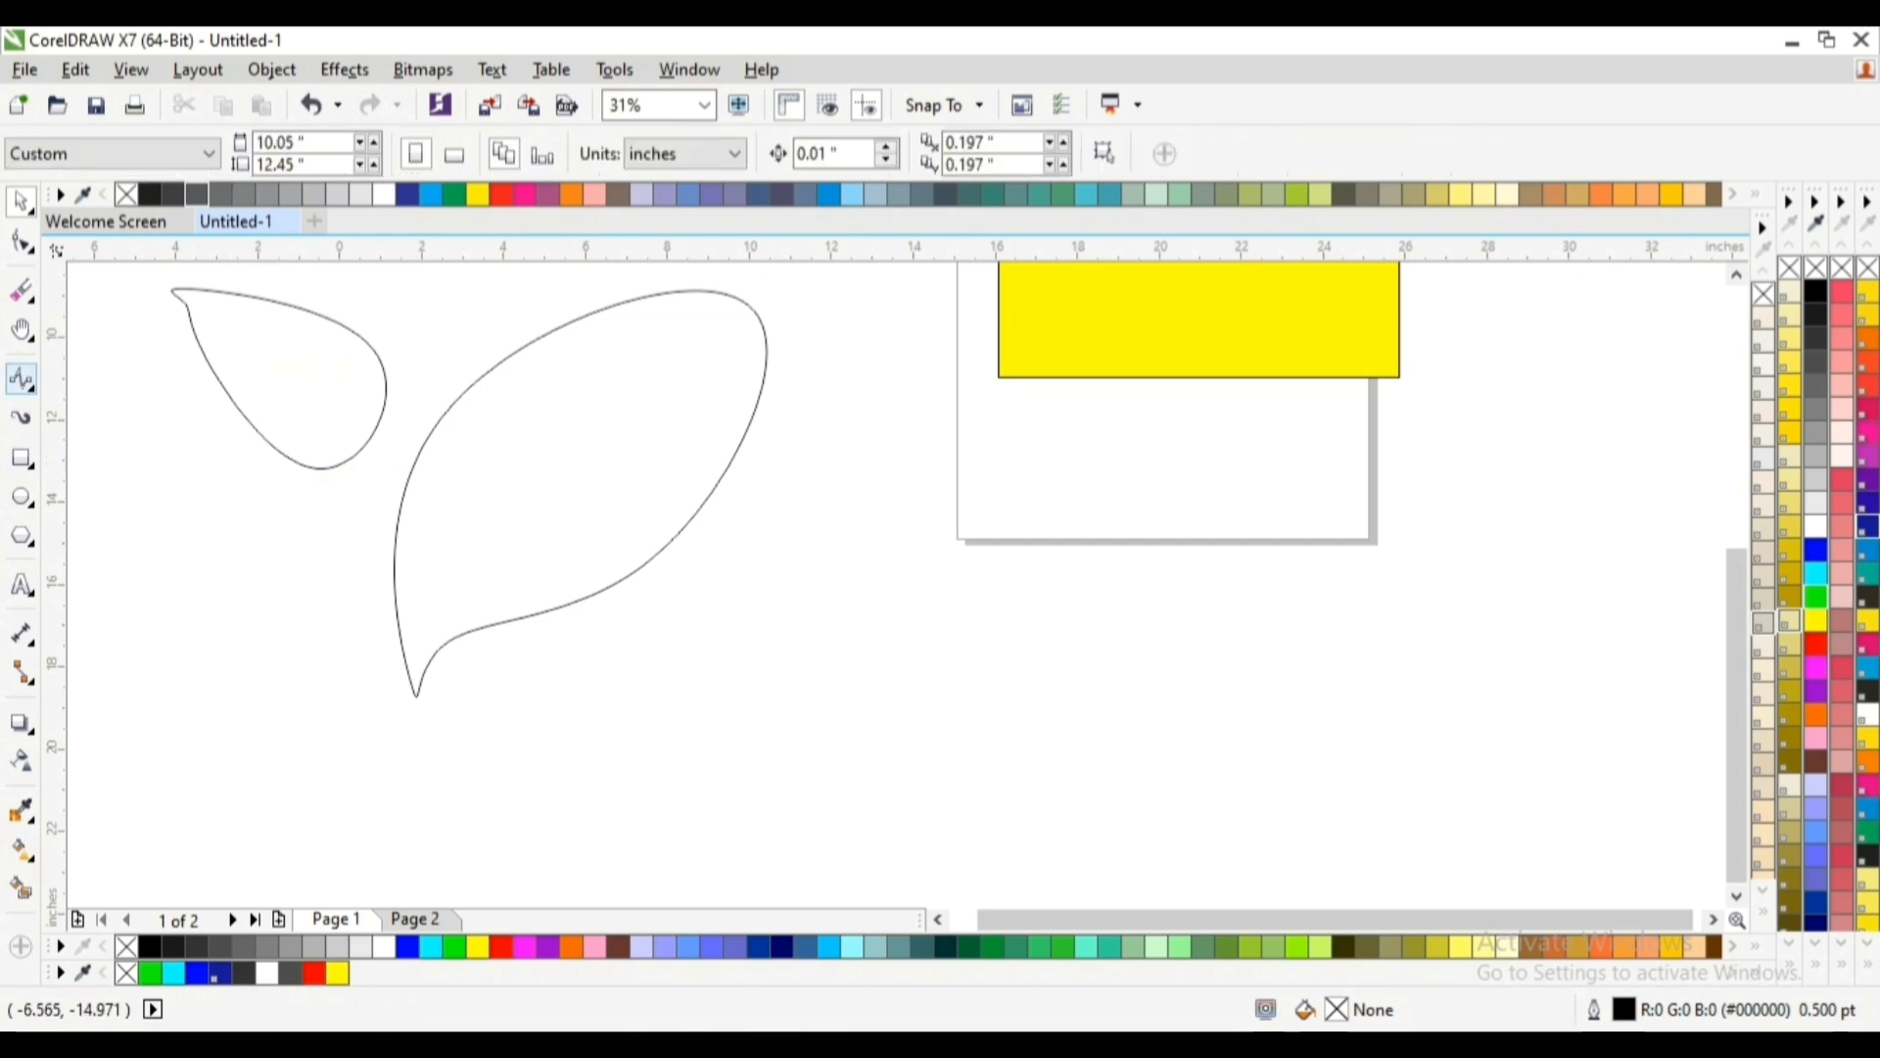
click(29, 385)
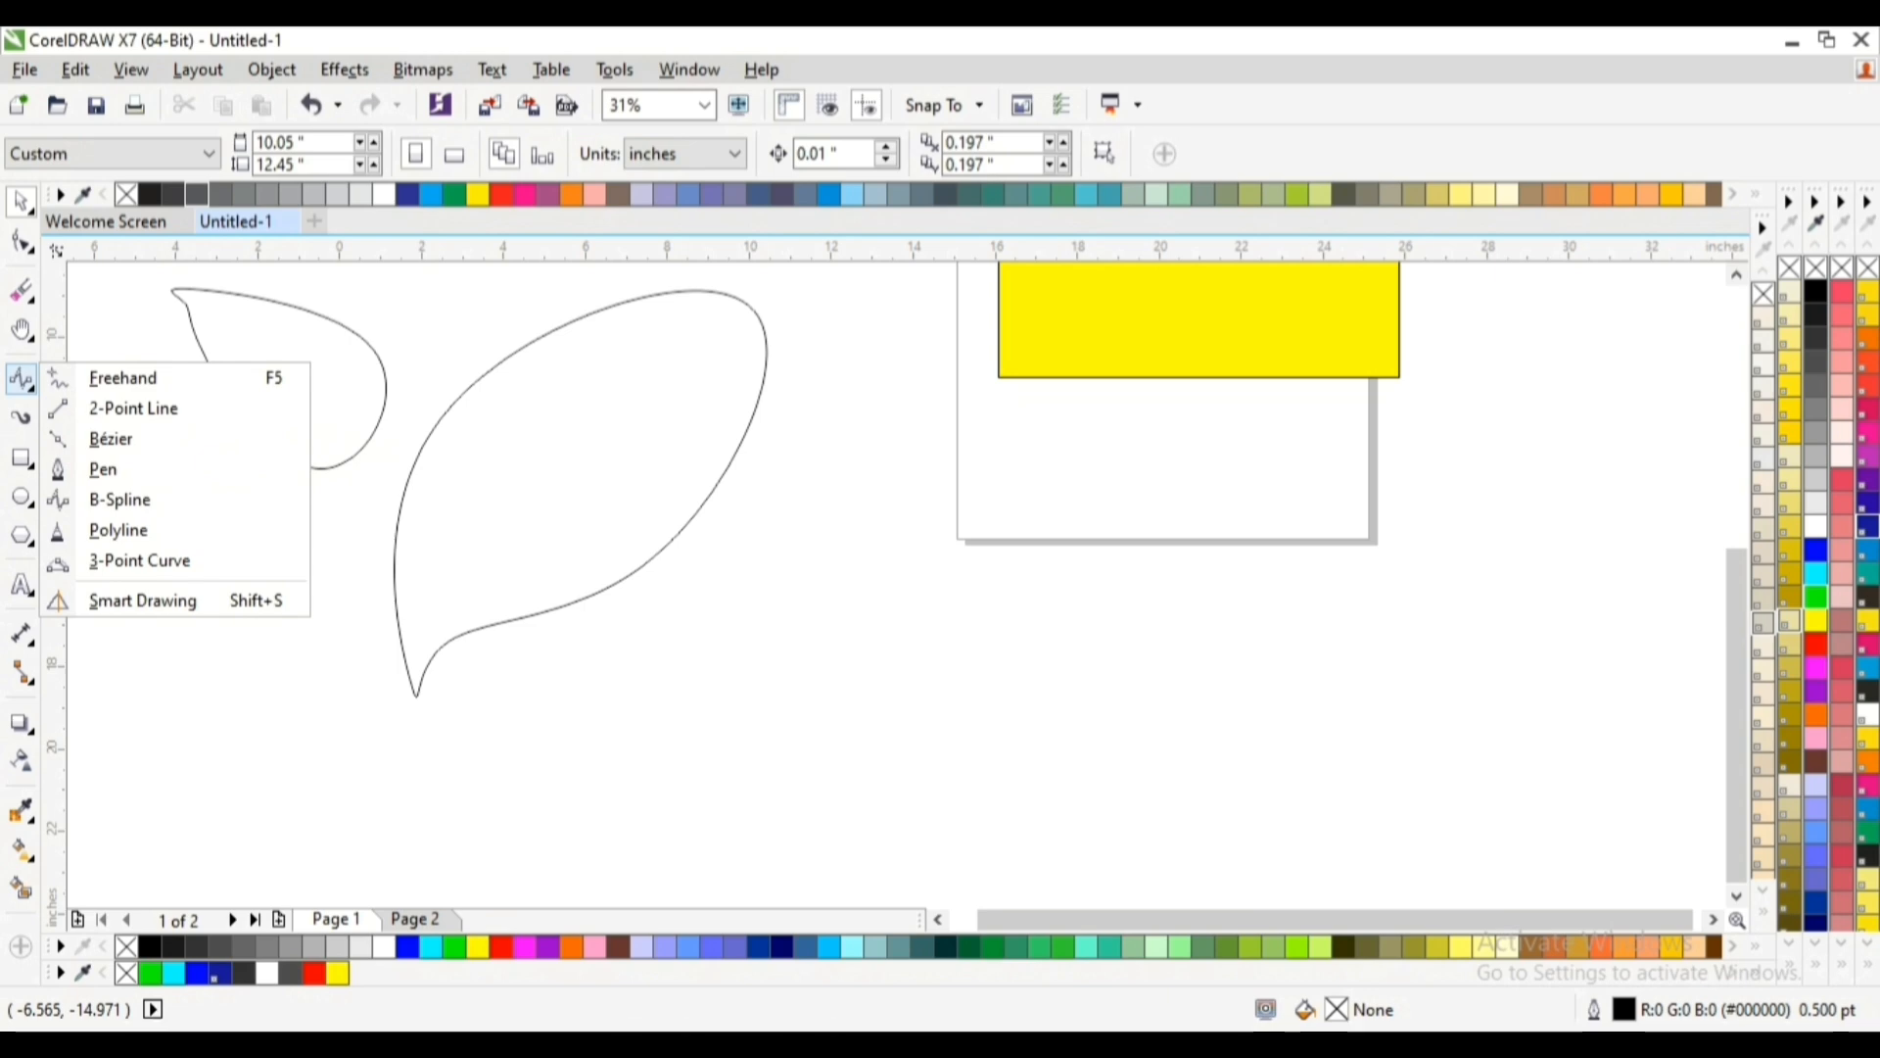
click(375, 646)
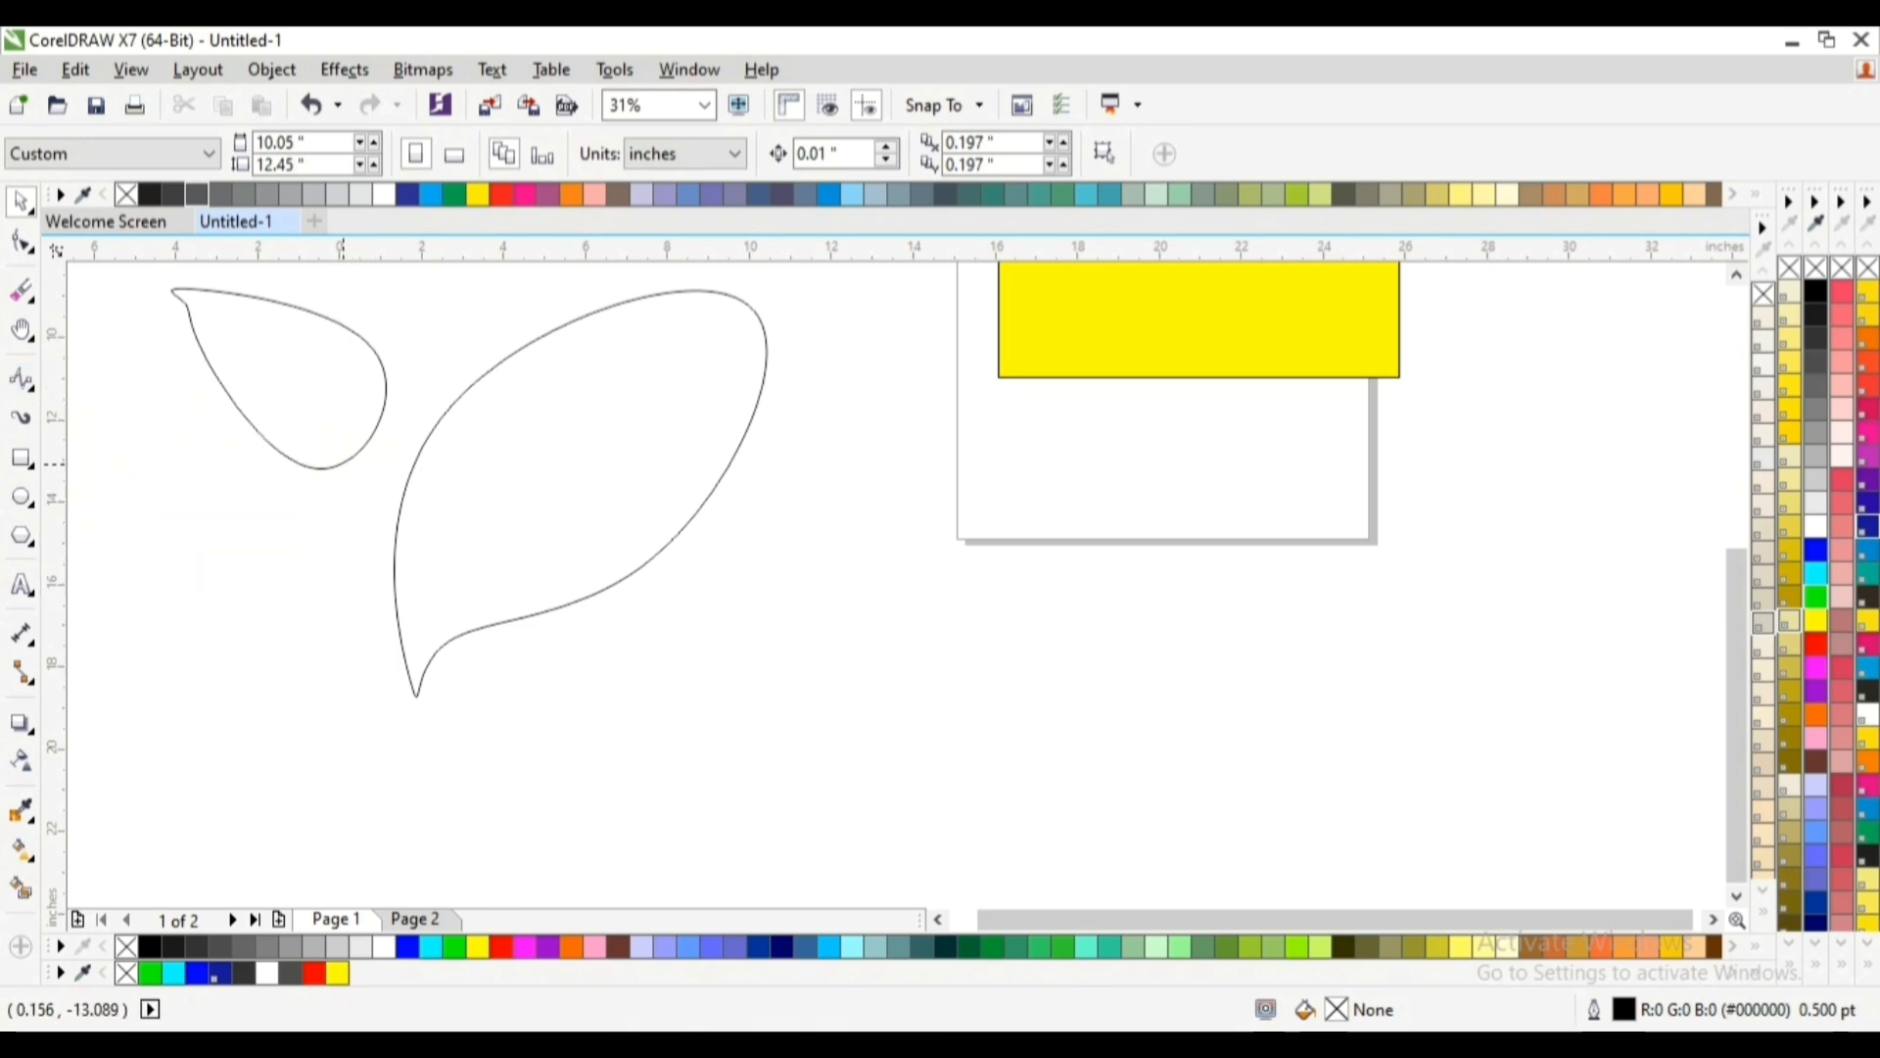
click(345, 462)
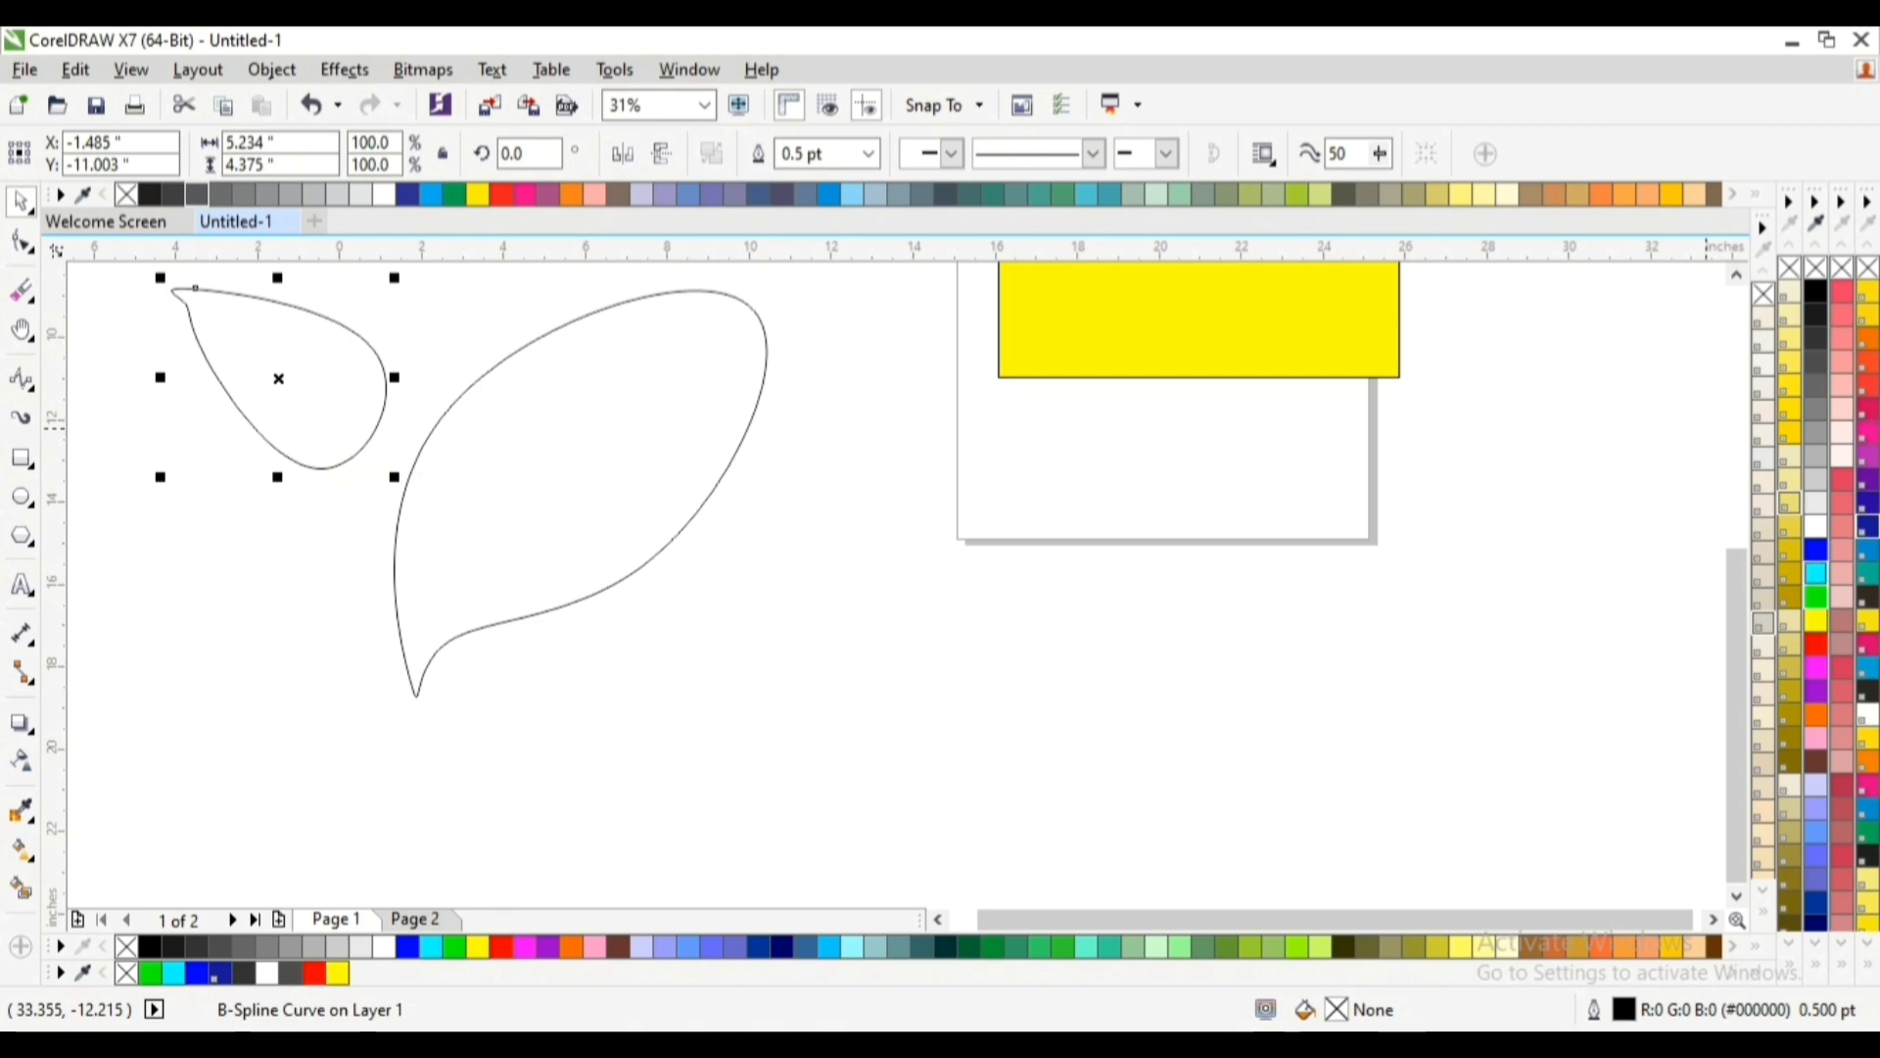
click(1817, 573)
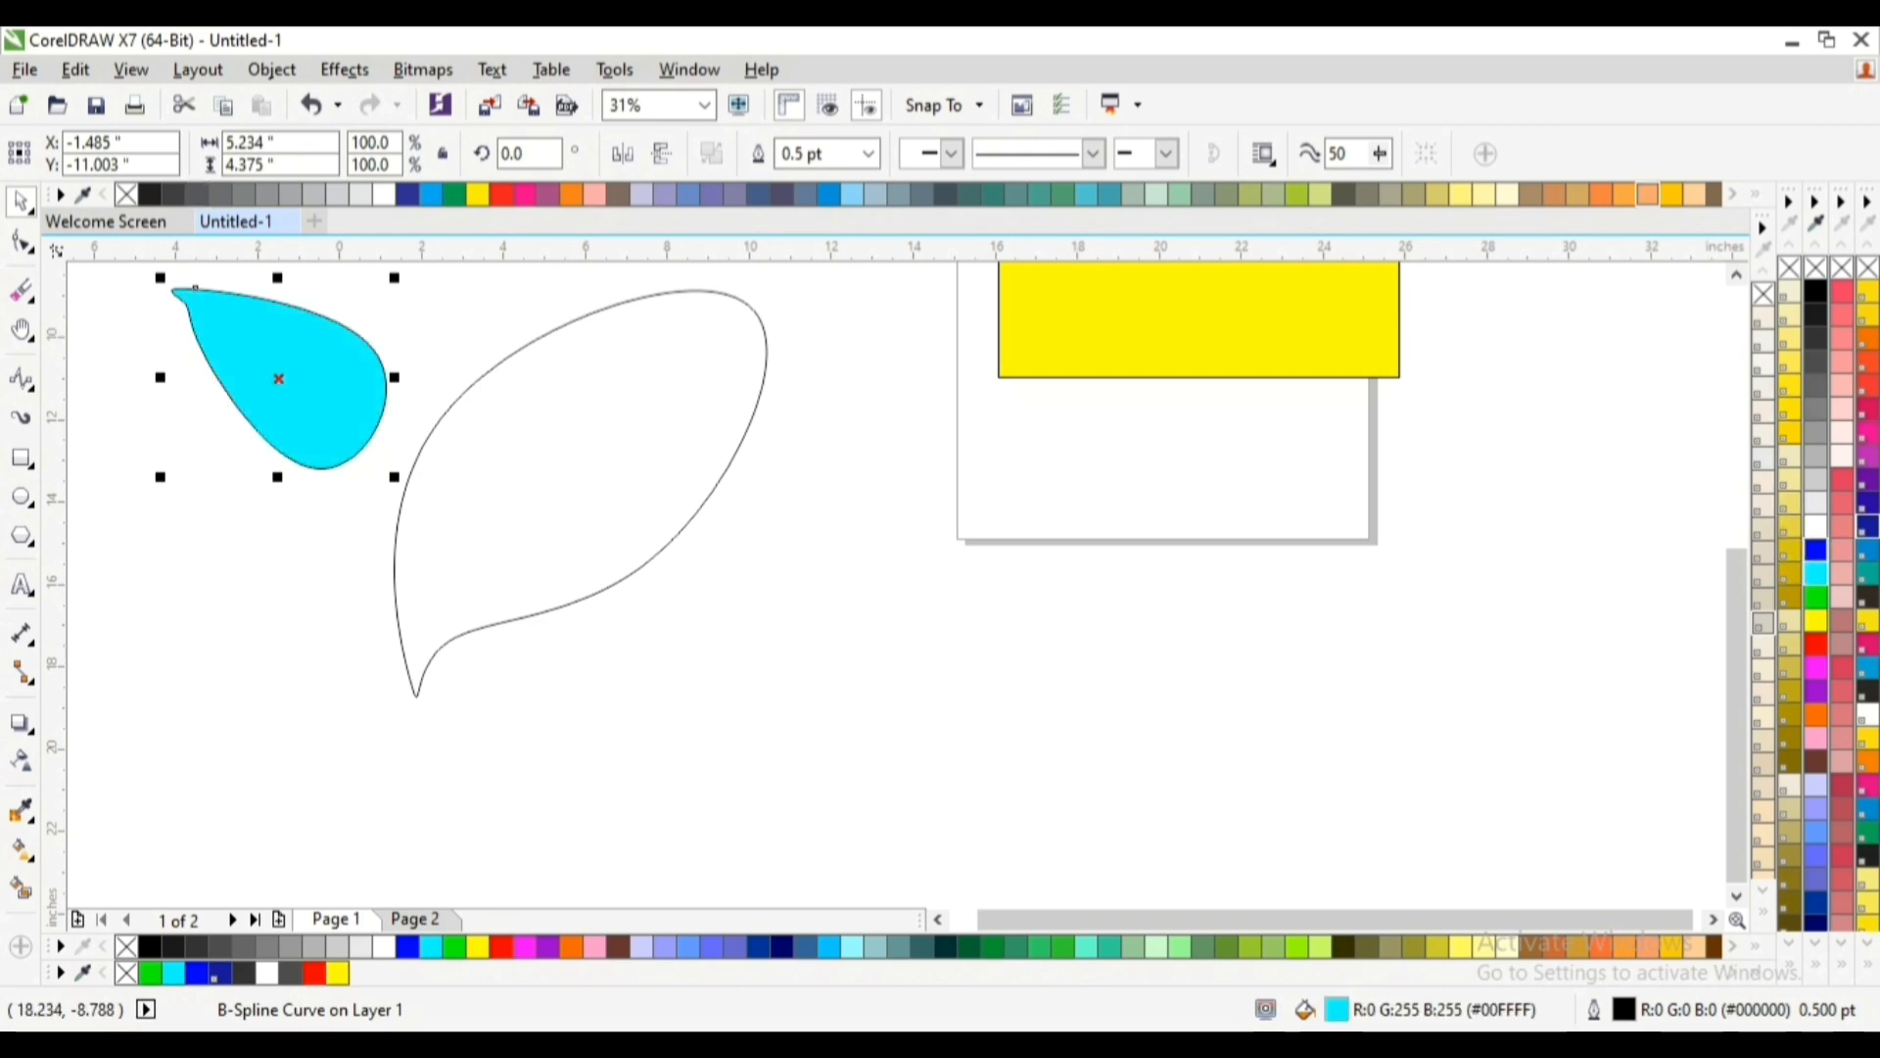
right_click(1816, 551)
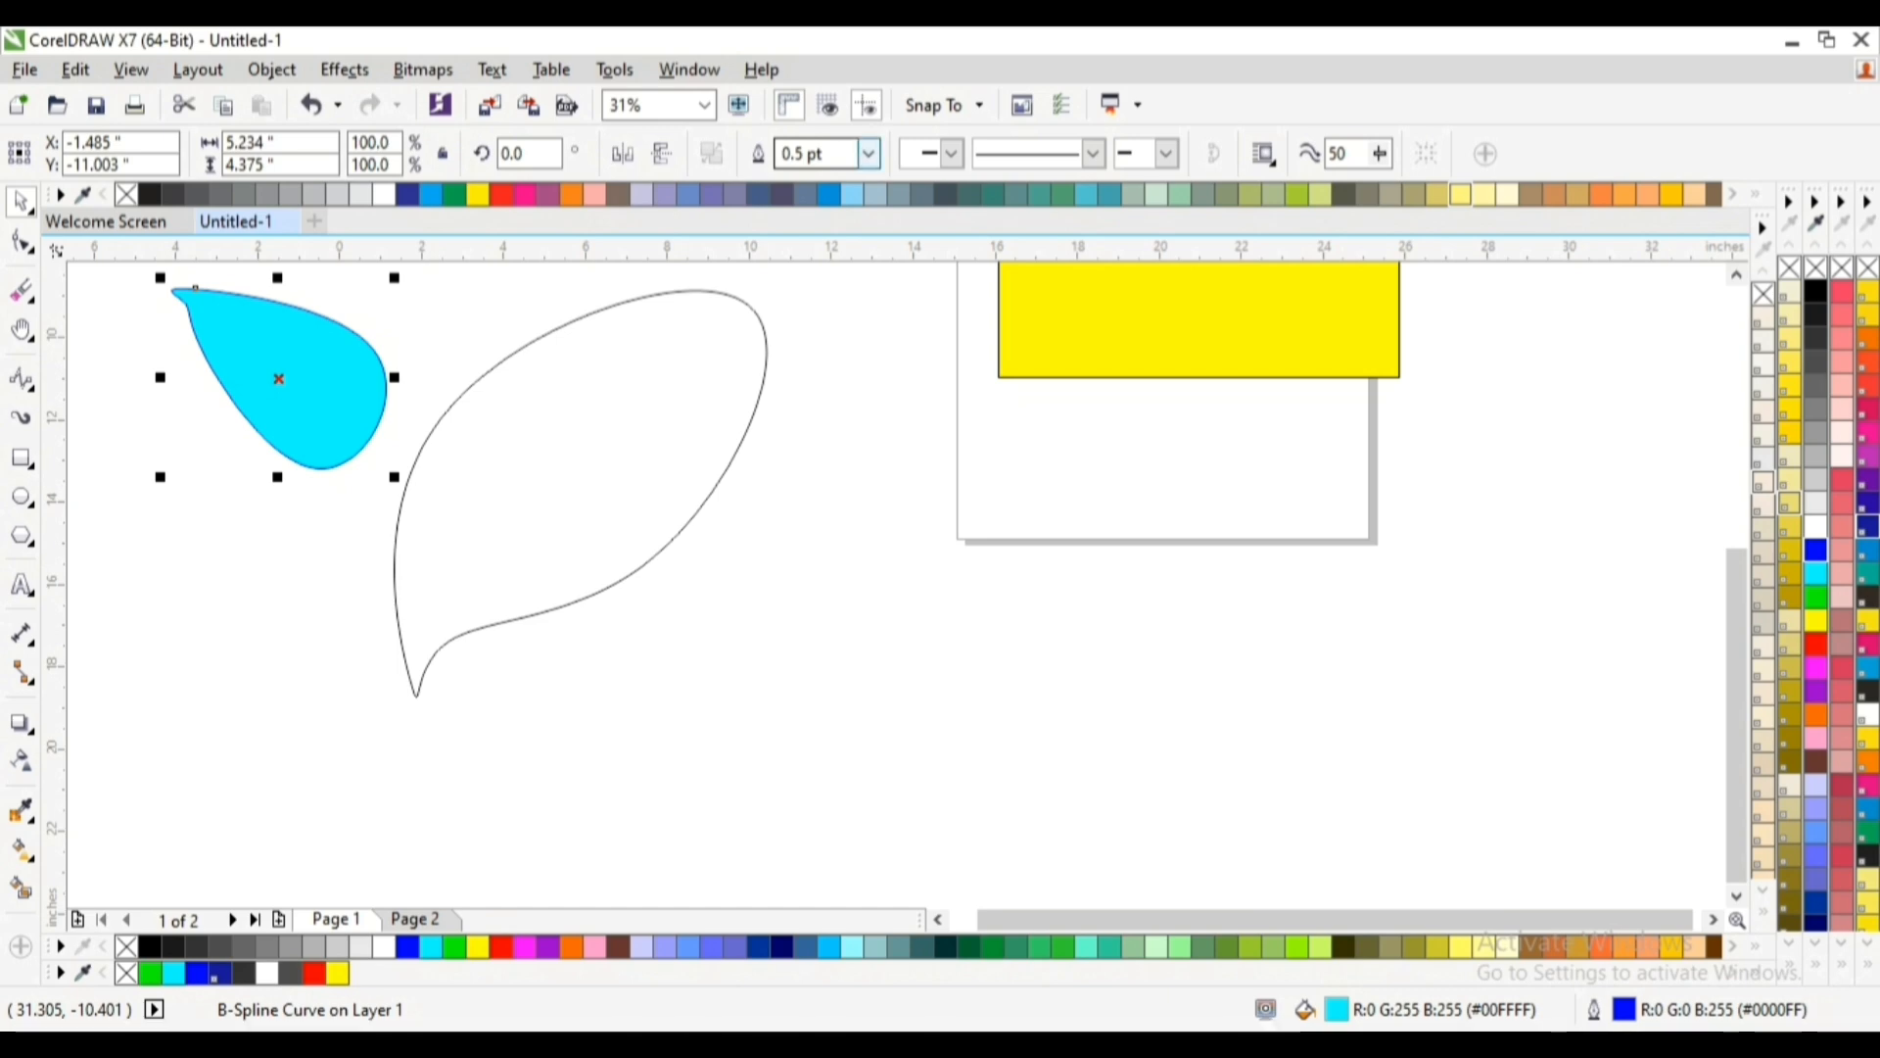
Try outline widths of 10 pt and 8 pt on the small leaf and settle on 1.5 pt
click(867, 154)
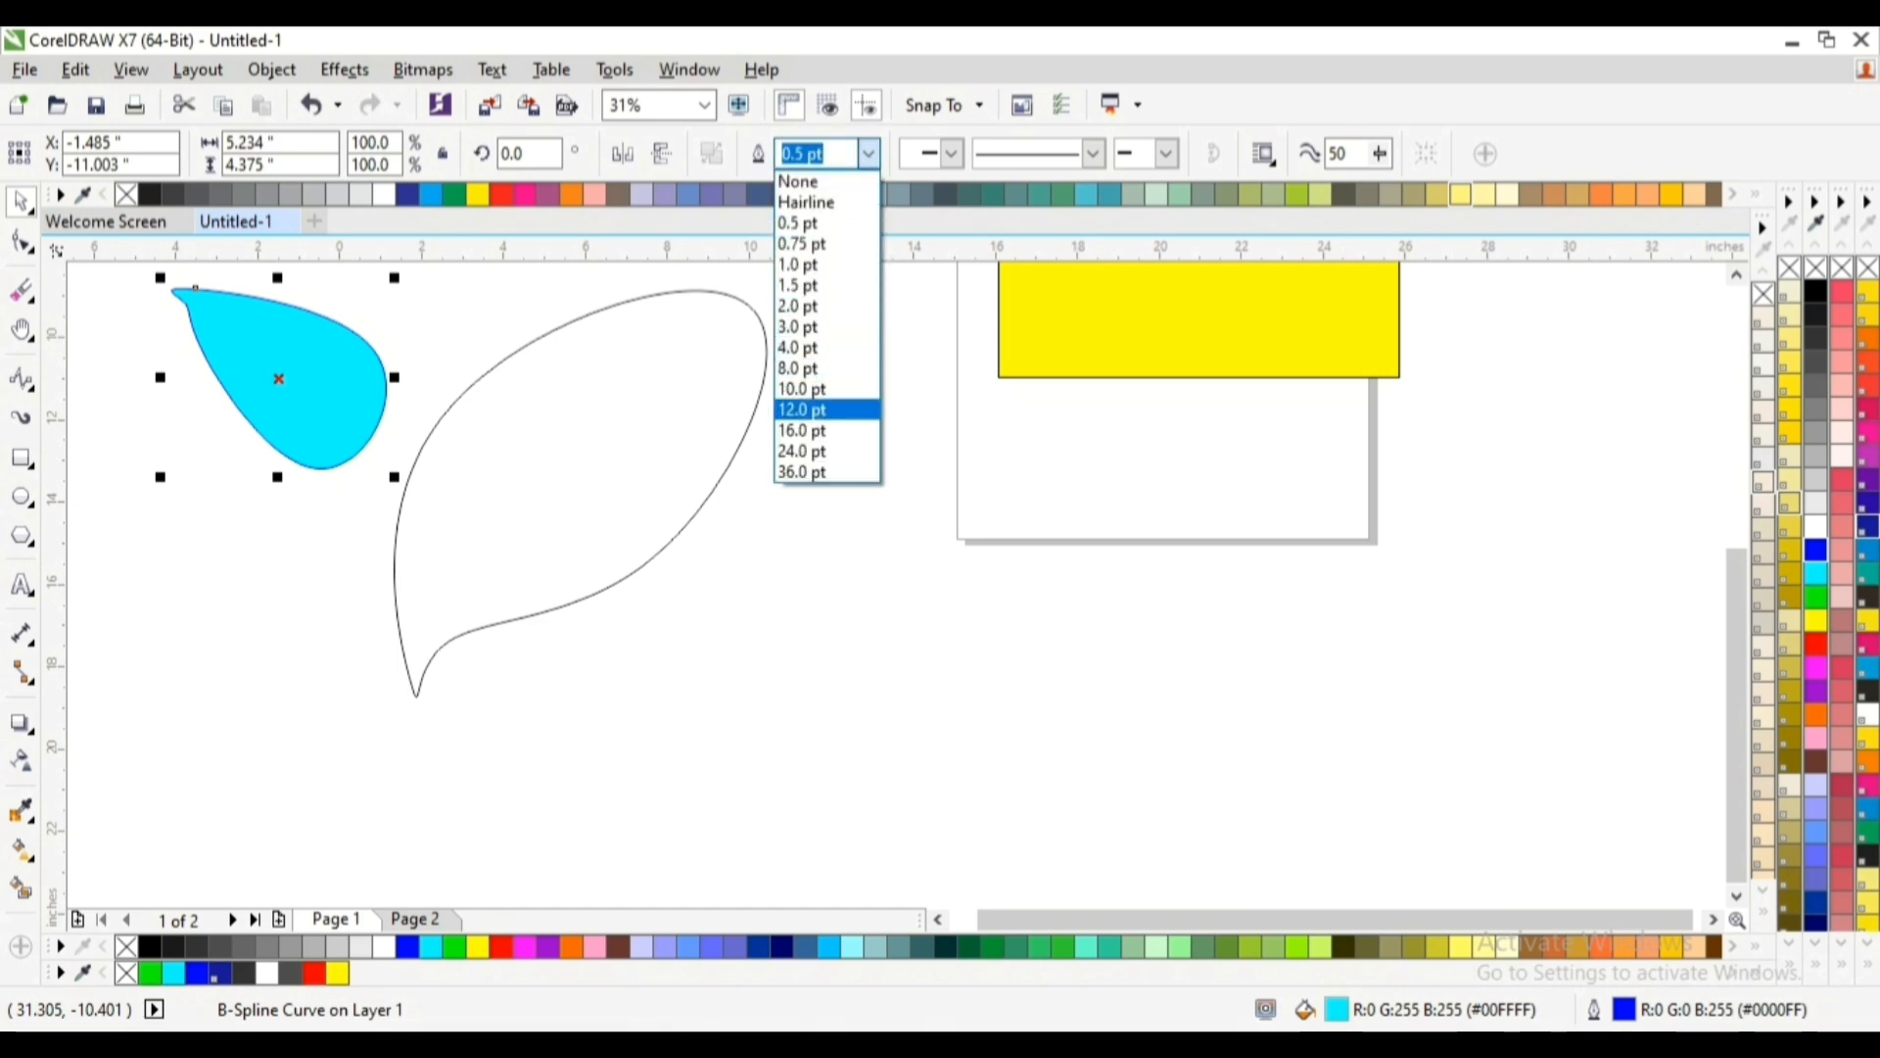
click(801, 389)
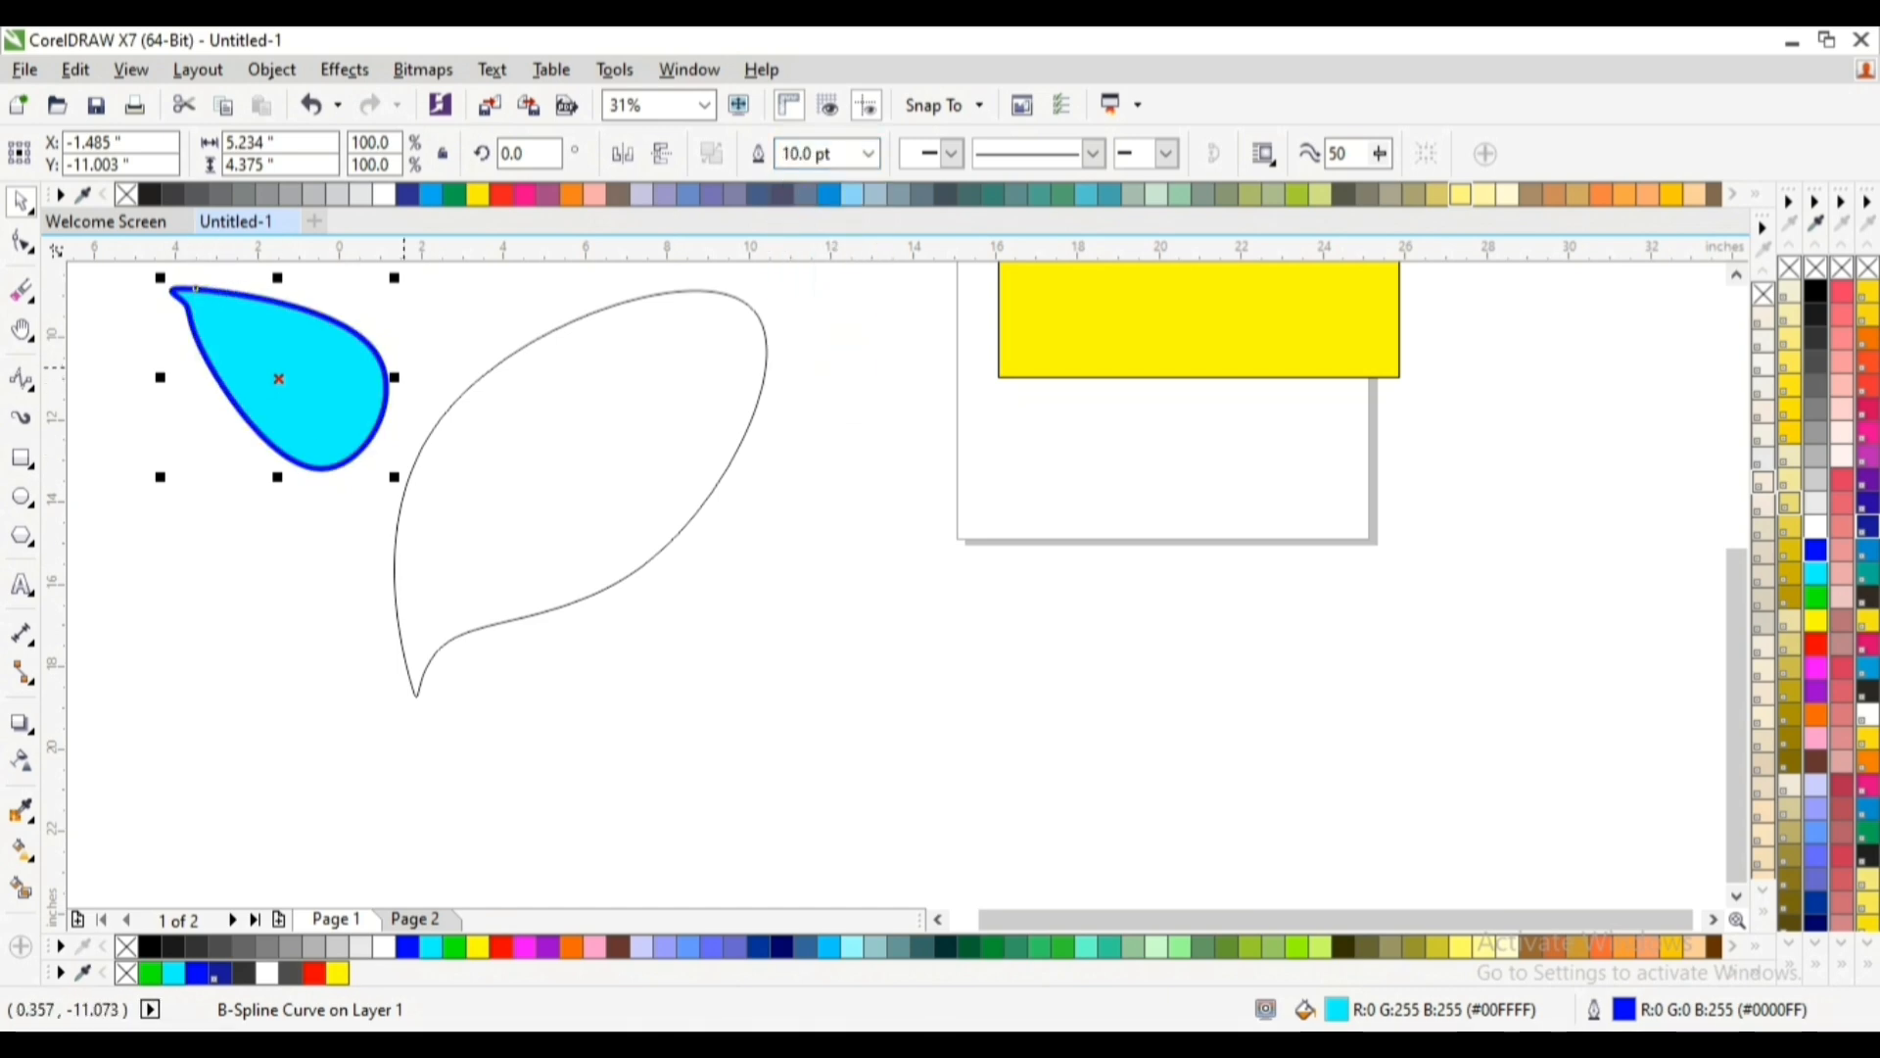
click(867, 154)
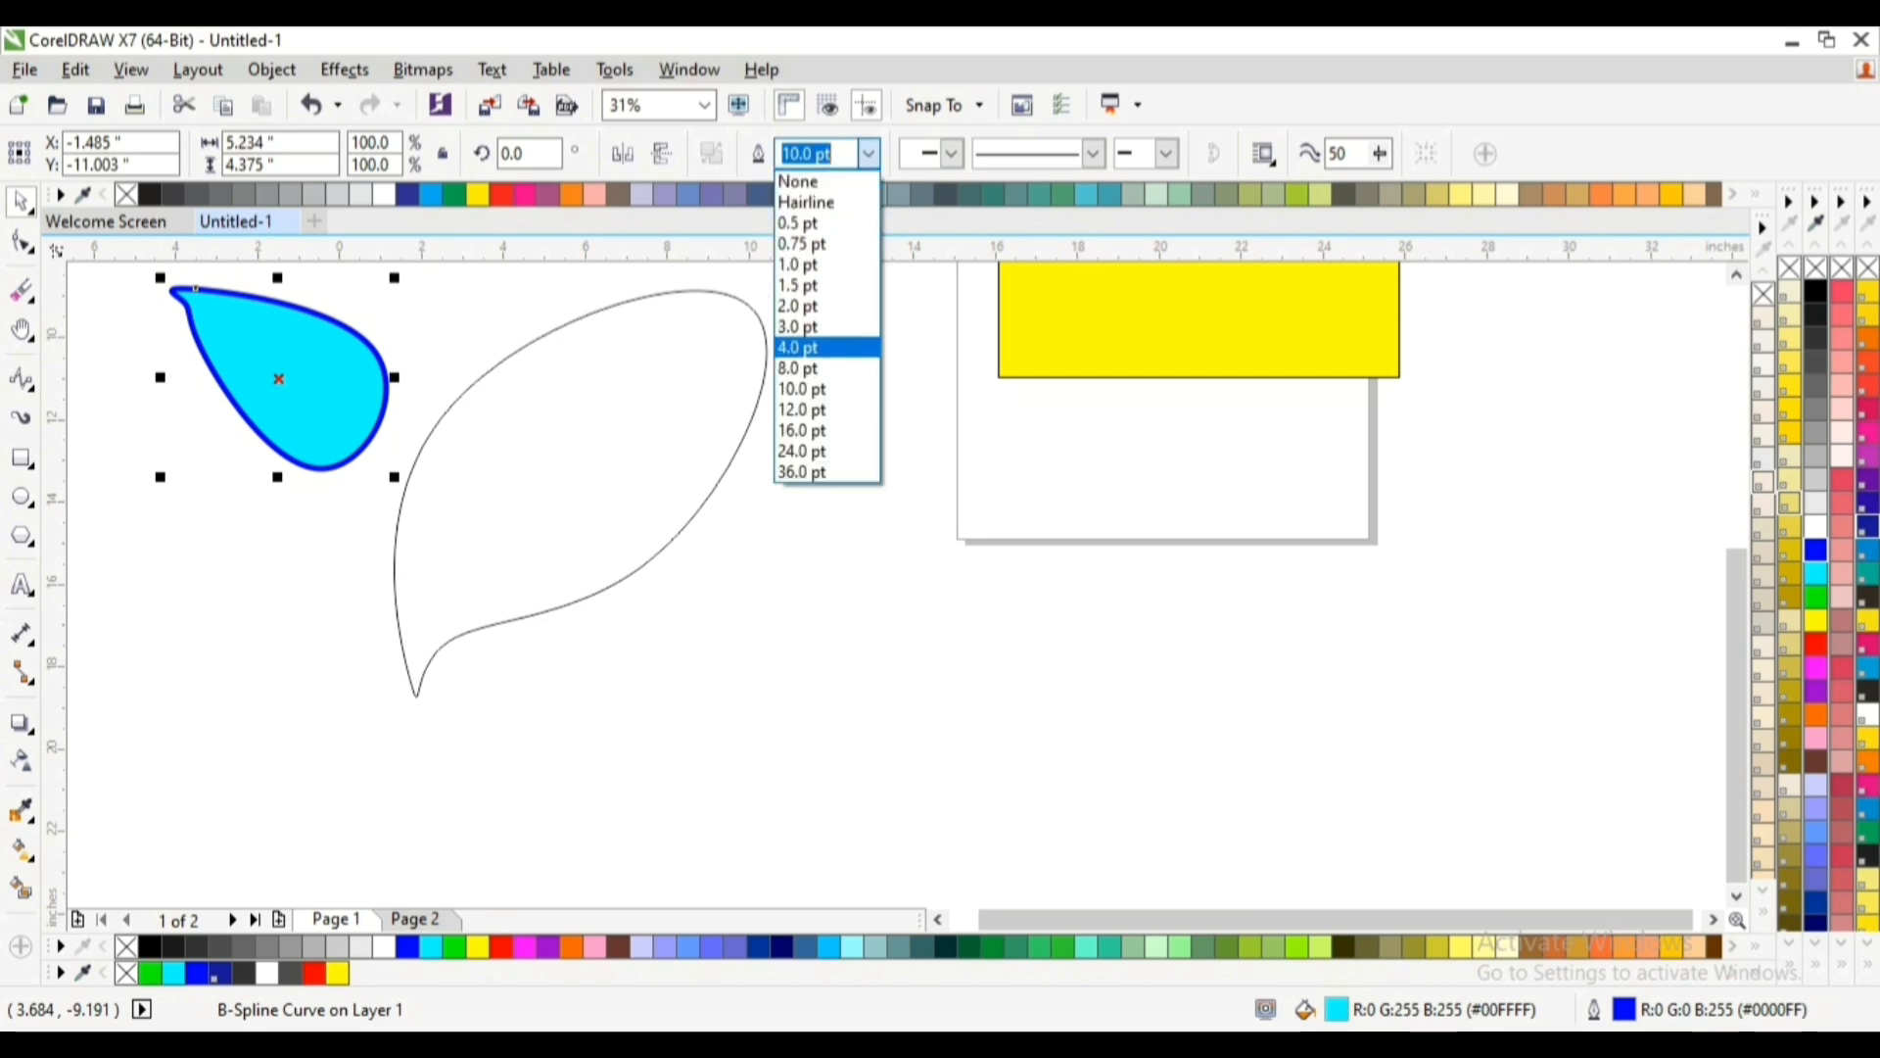
click(803, 366)
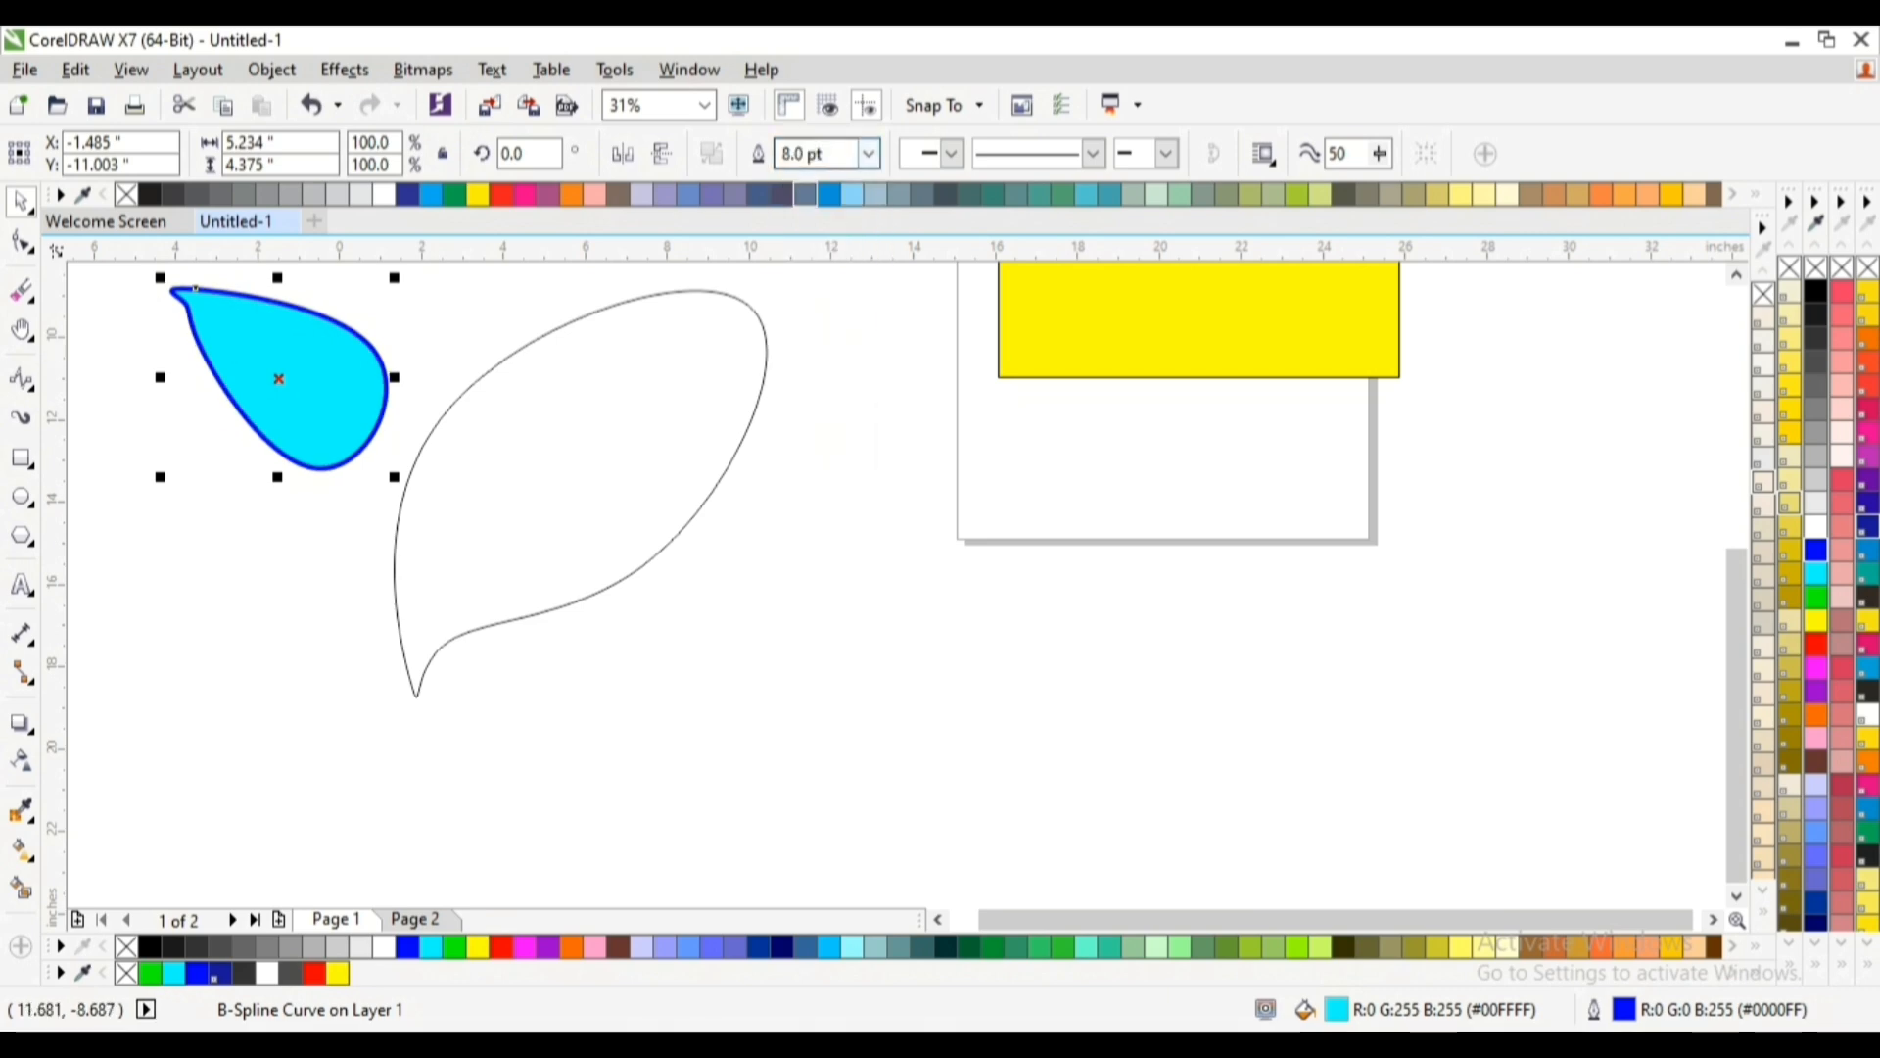
click(867, 153)
click(819, 281)
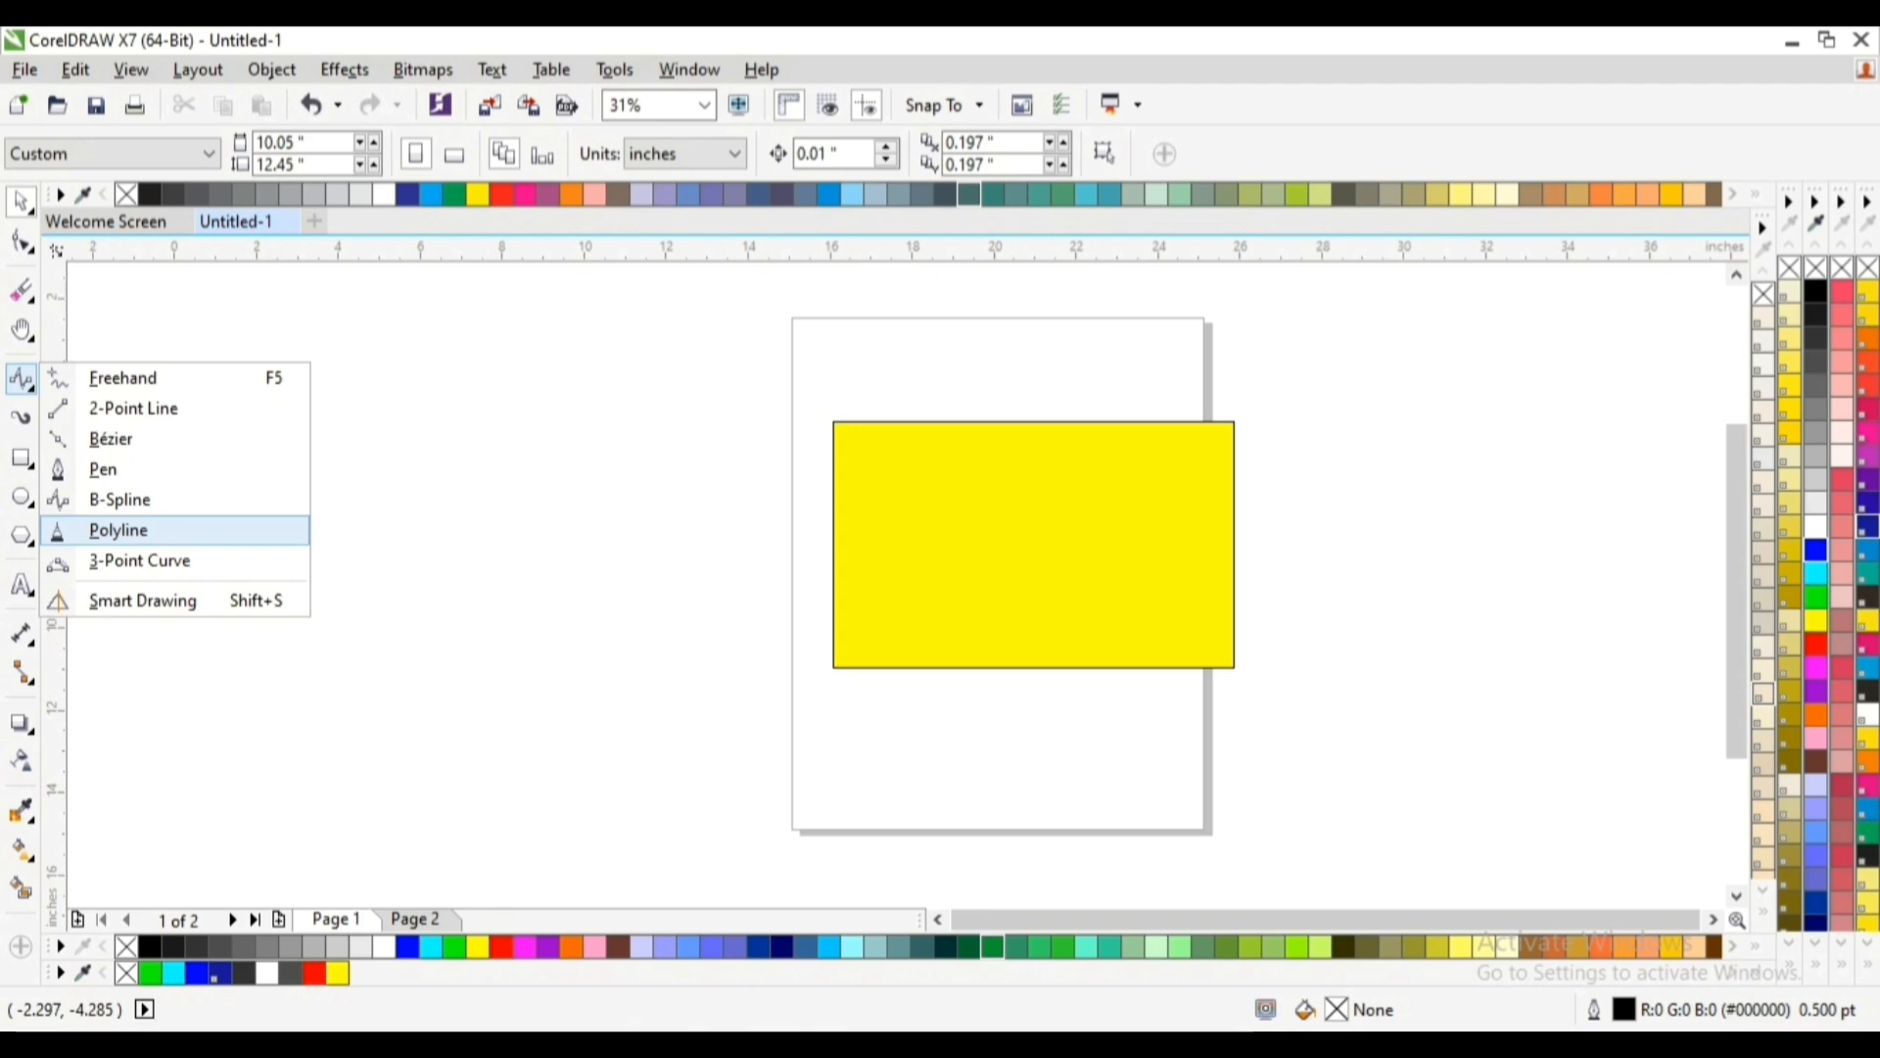
Draw a closed inverted triangle about 5.8 by 4.9 inches to the left of the page with the Polyline tool
click(118, 530)
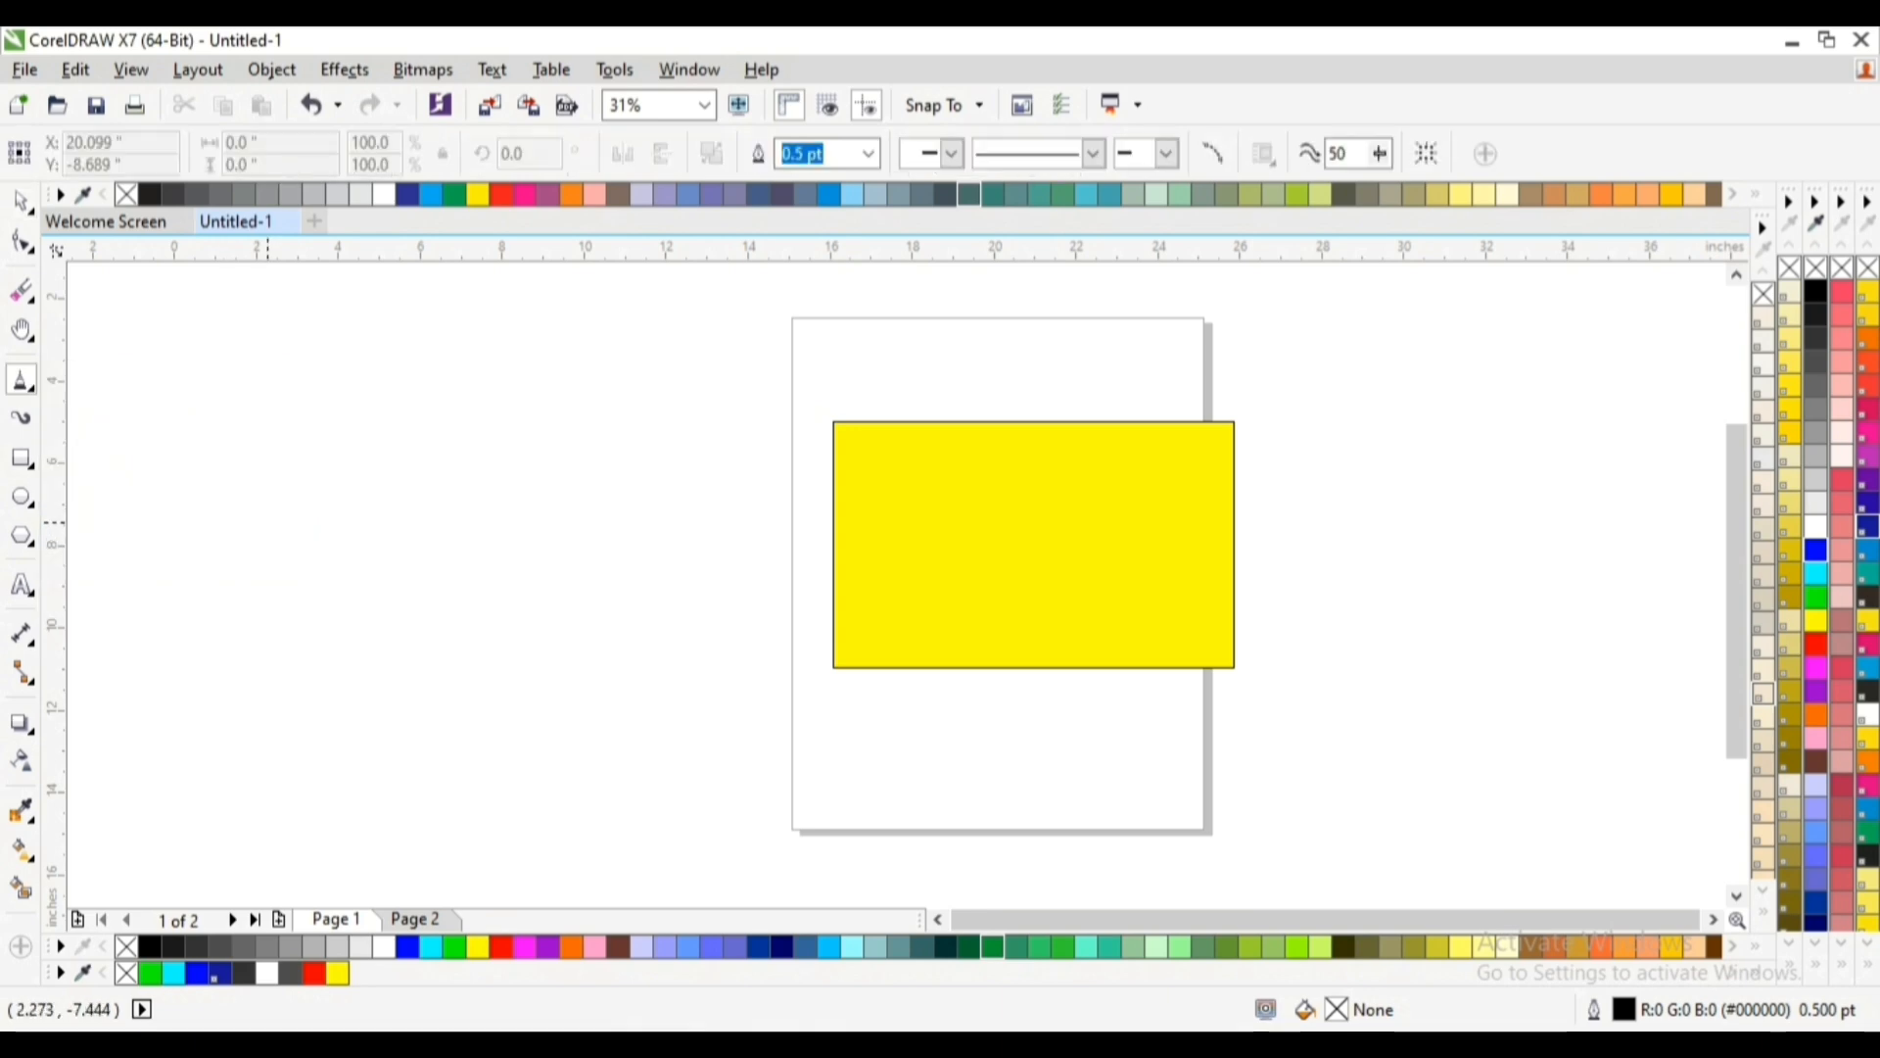
mouse_move(327, 525)
mouse_down()
mouse_move(566, 528)
mouse_move(471, 725)
mouse_up()
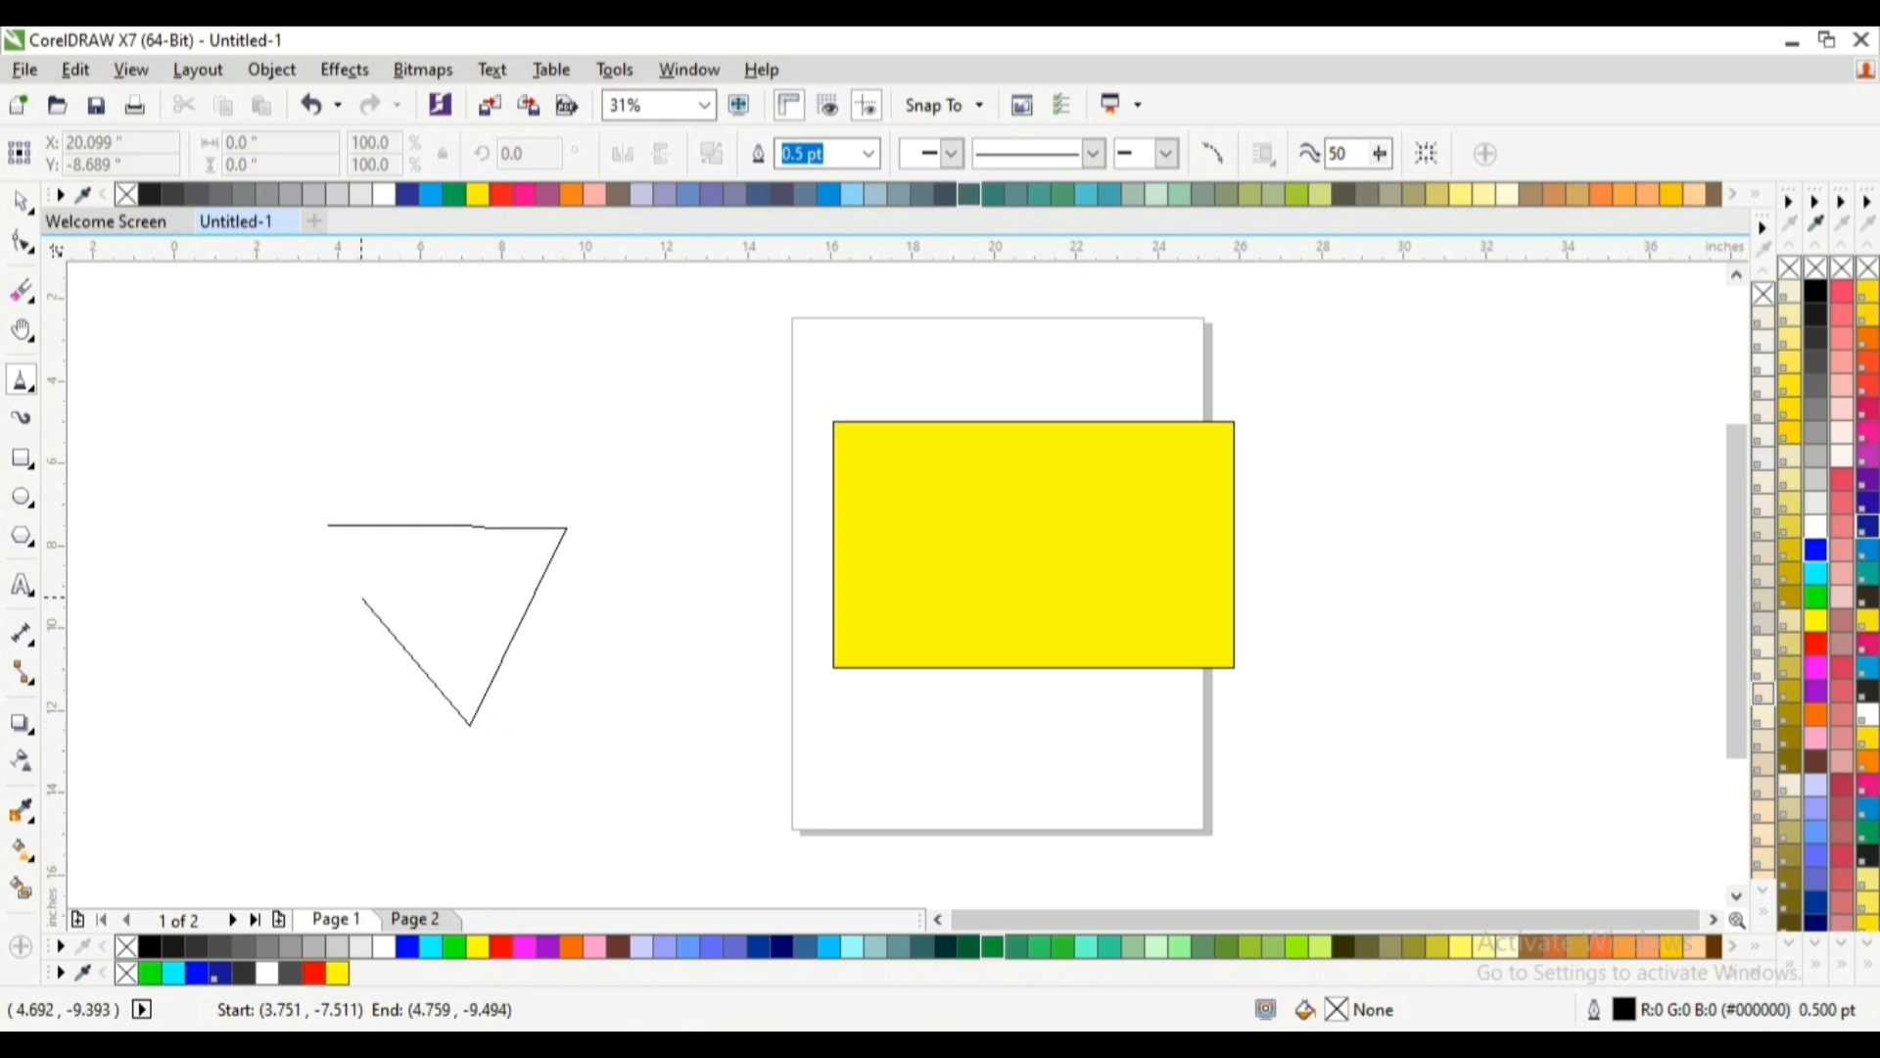
click(327, 525)
click(22, 242)
key(space)
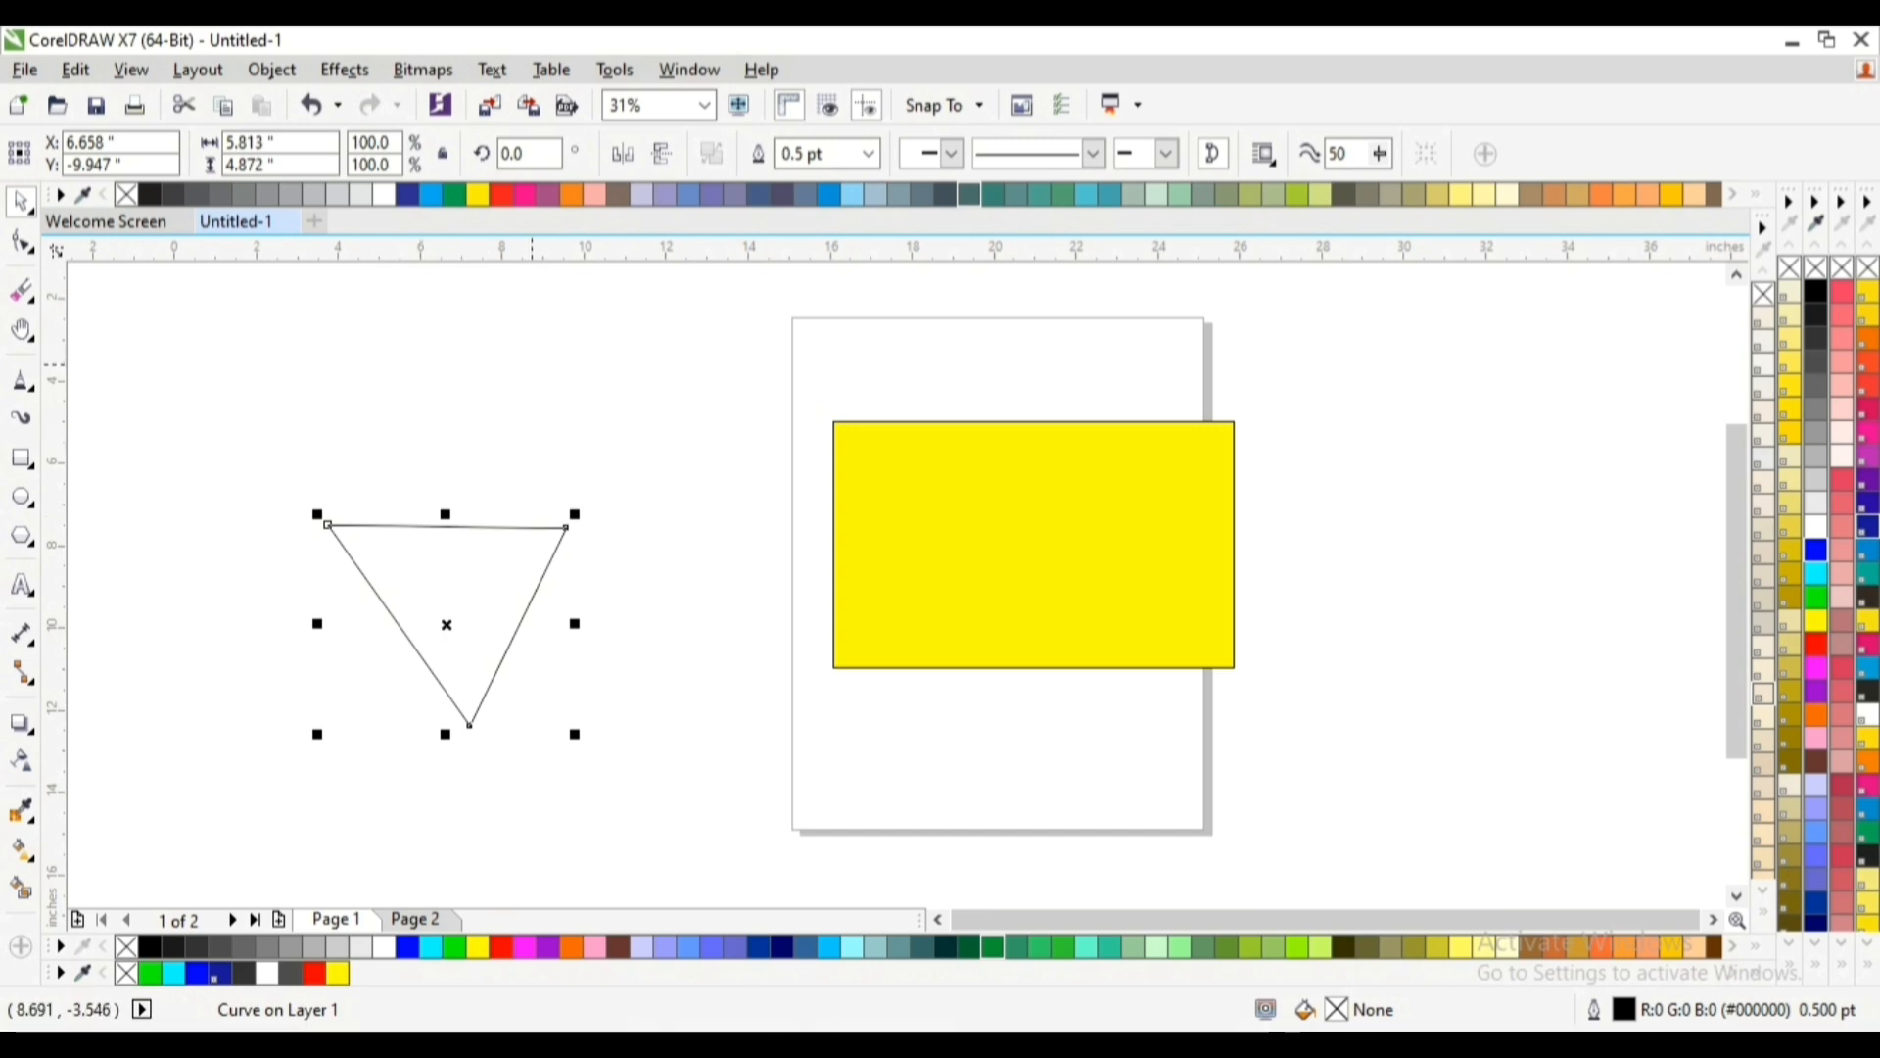
key(Escape)
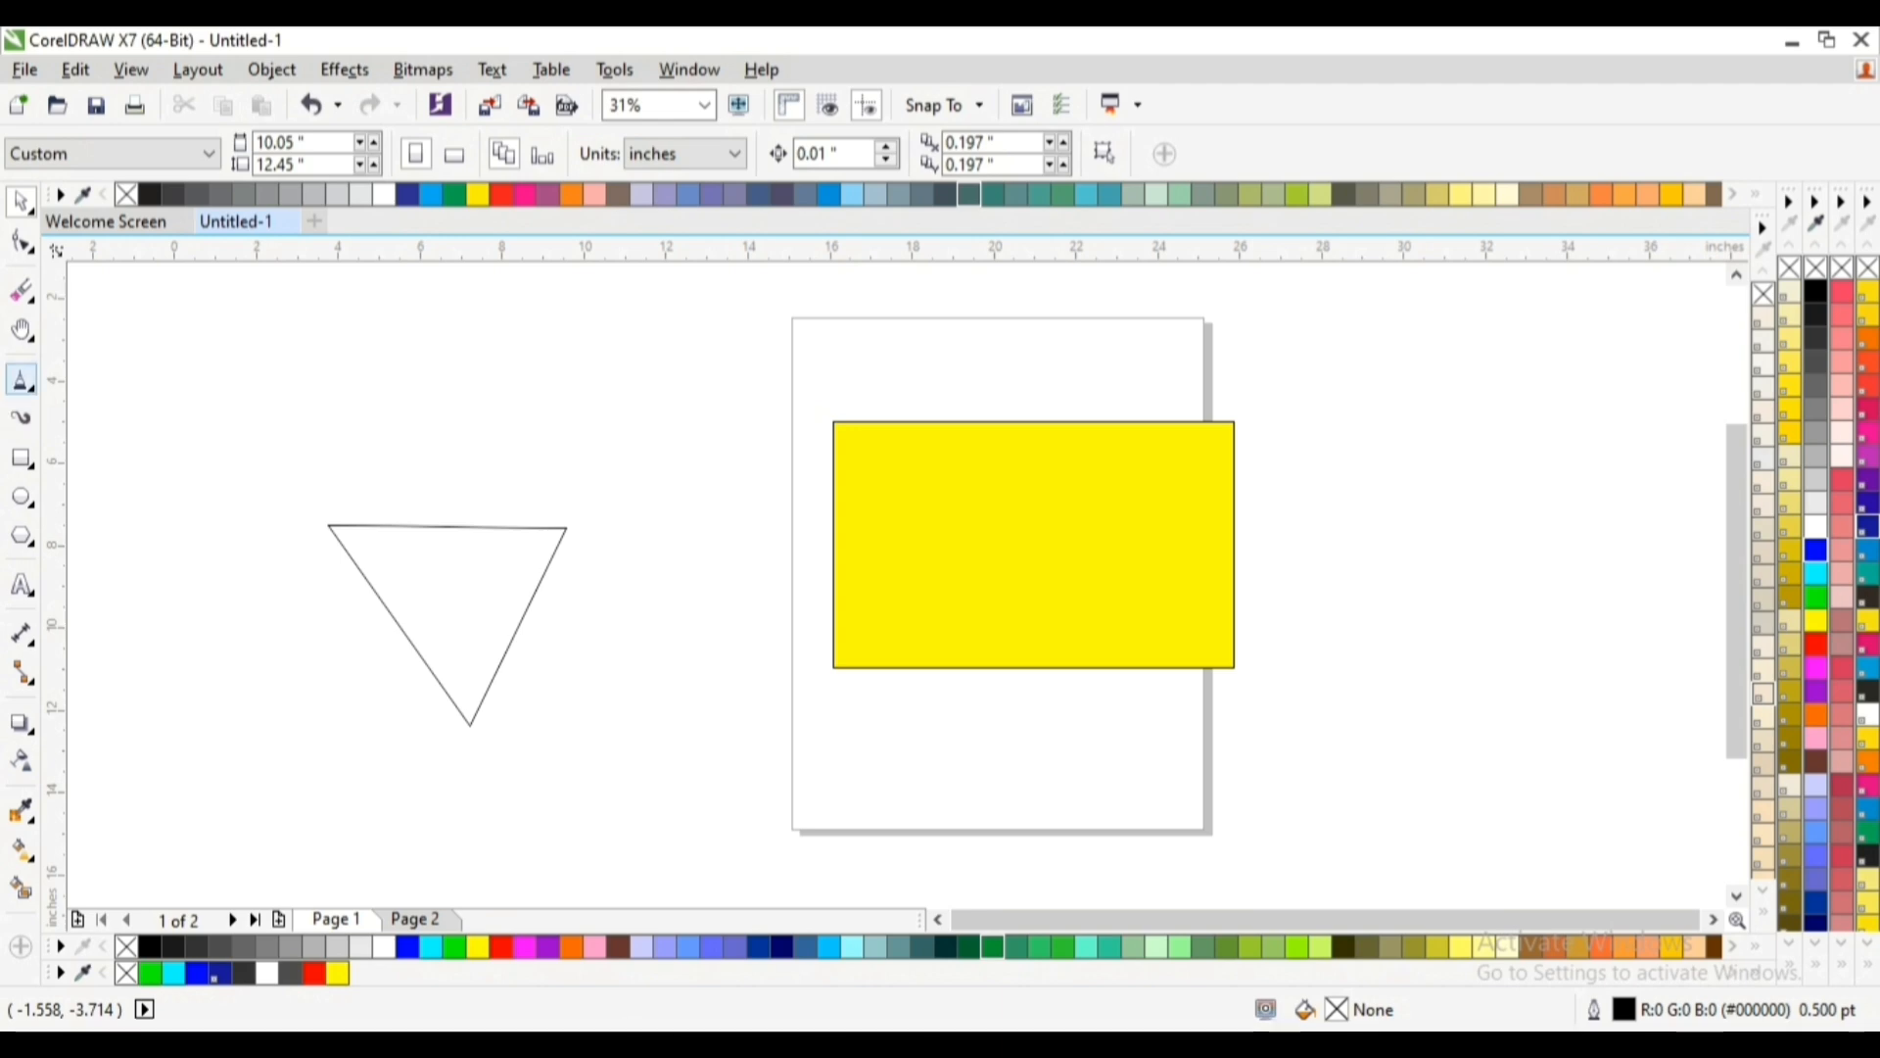
Draw a closed freehand cloud about 3.5 by 4 inches beside the triangle with the Polyline tool, and delete a smaller trial shape below it
click(21, 381)
click(117, 530)
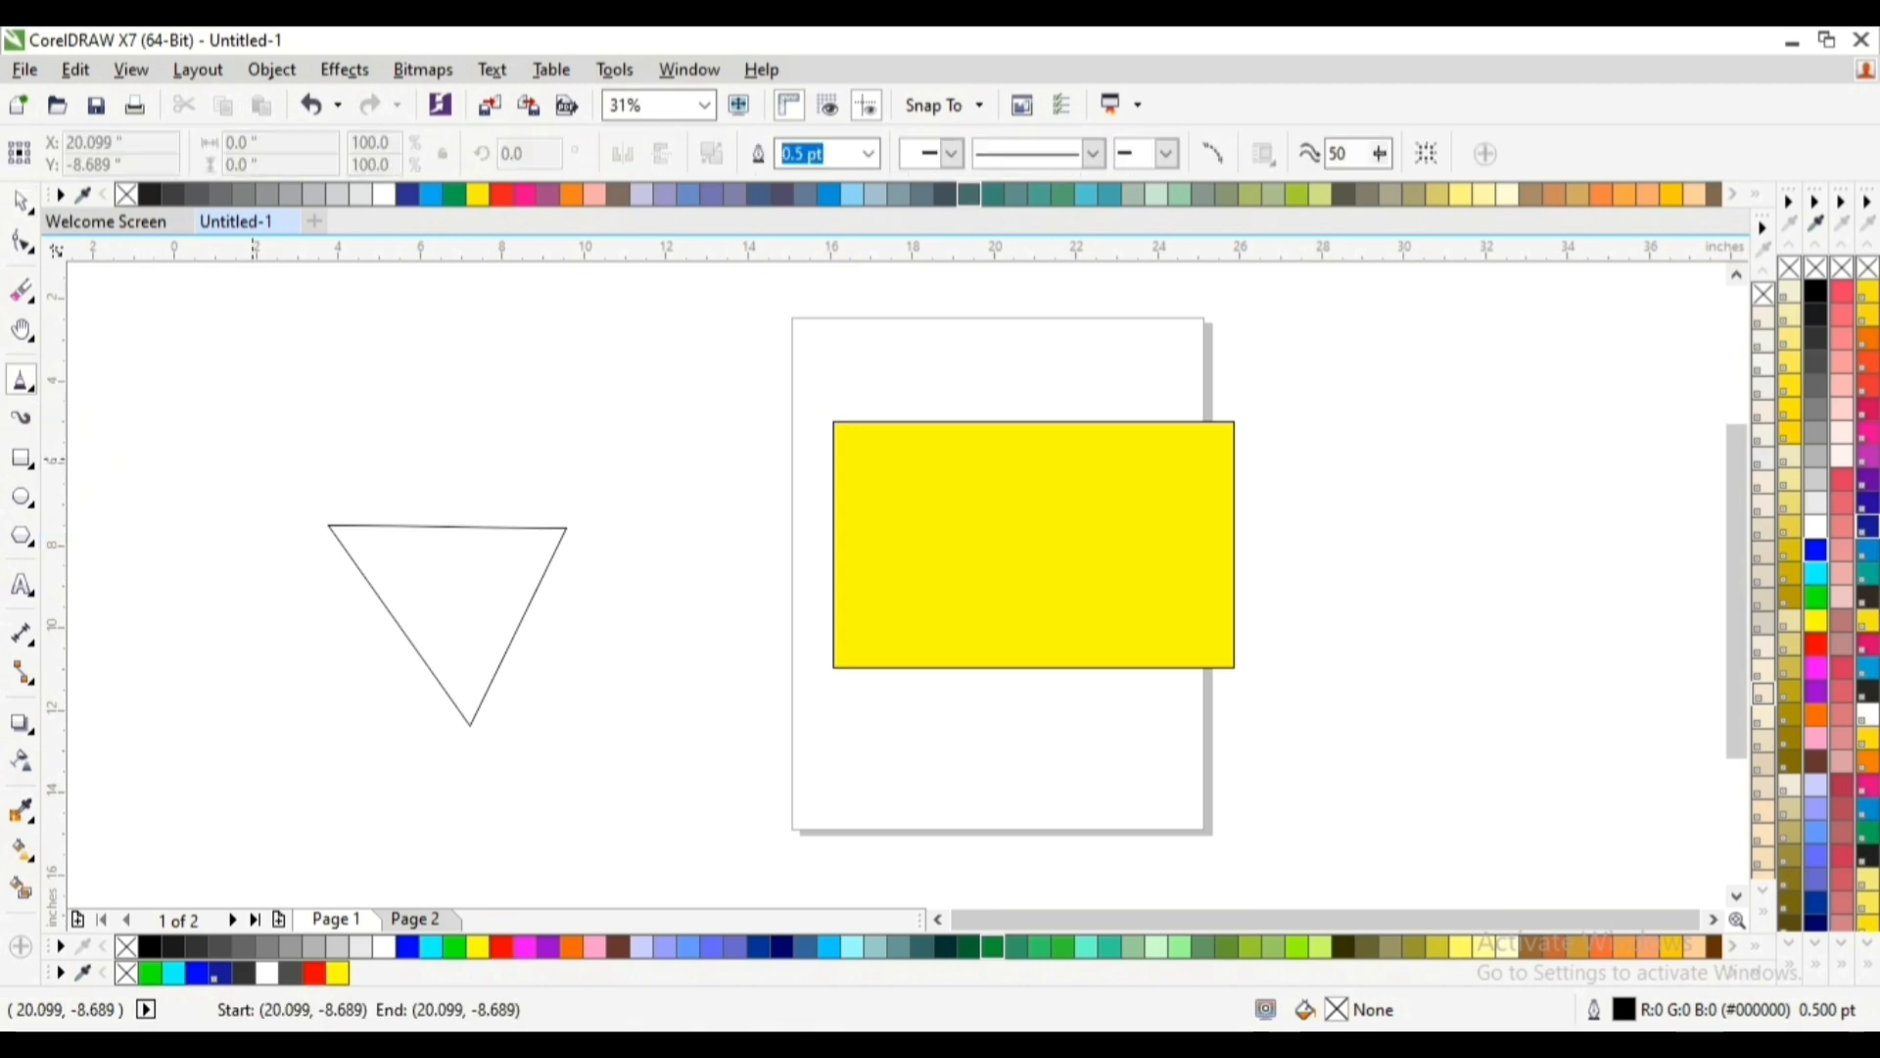
mouse_move(257, 439)
mouse_down()
mouse_move(318, 402)
mouse_move(332, 503)
mouse_move(220, 566)
mouse_move(195, 487)
mouse_move(232, 470)
mouse_move(207, 424)
mouse_move(256, 436)
mouse_up()
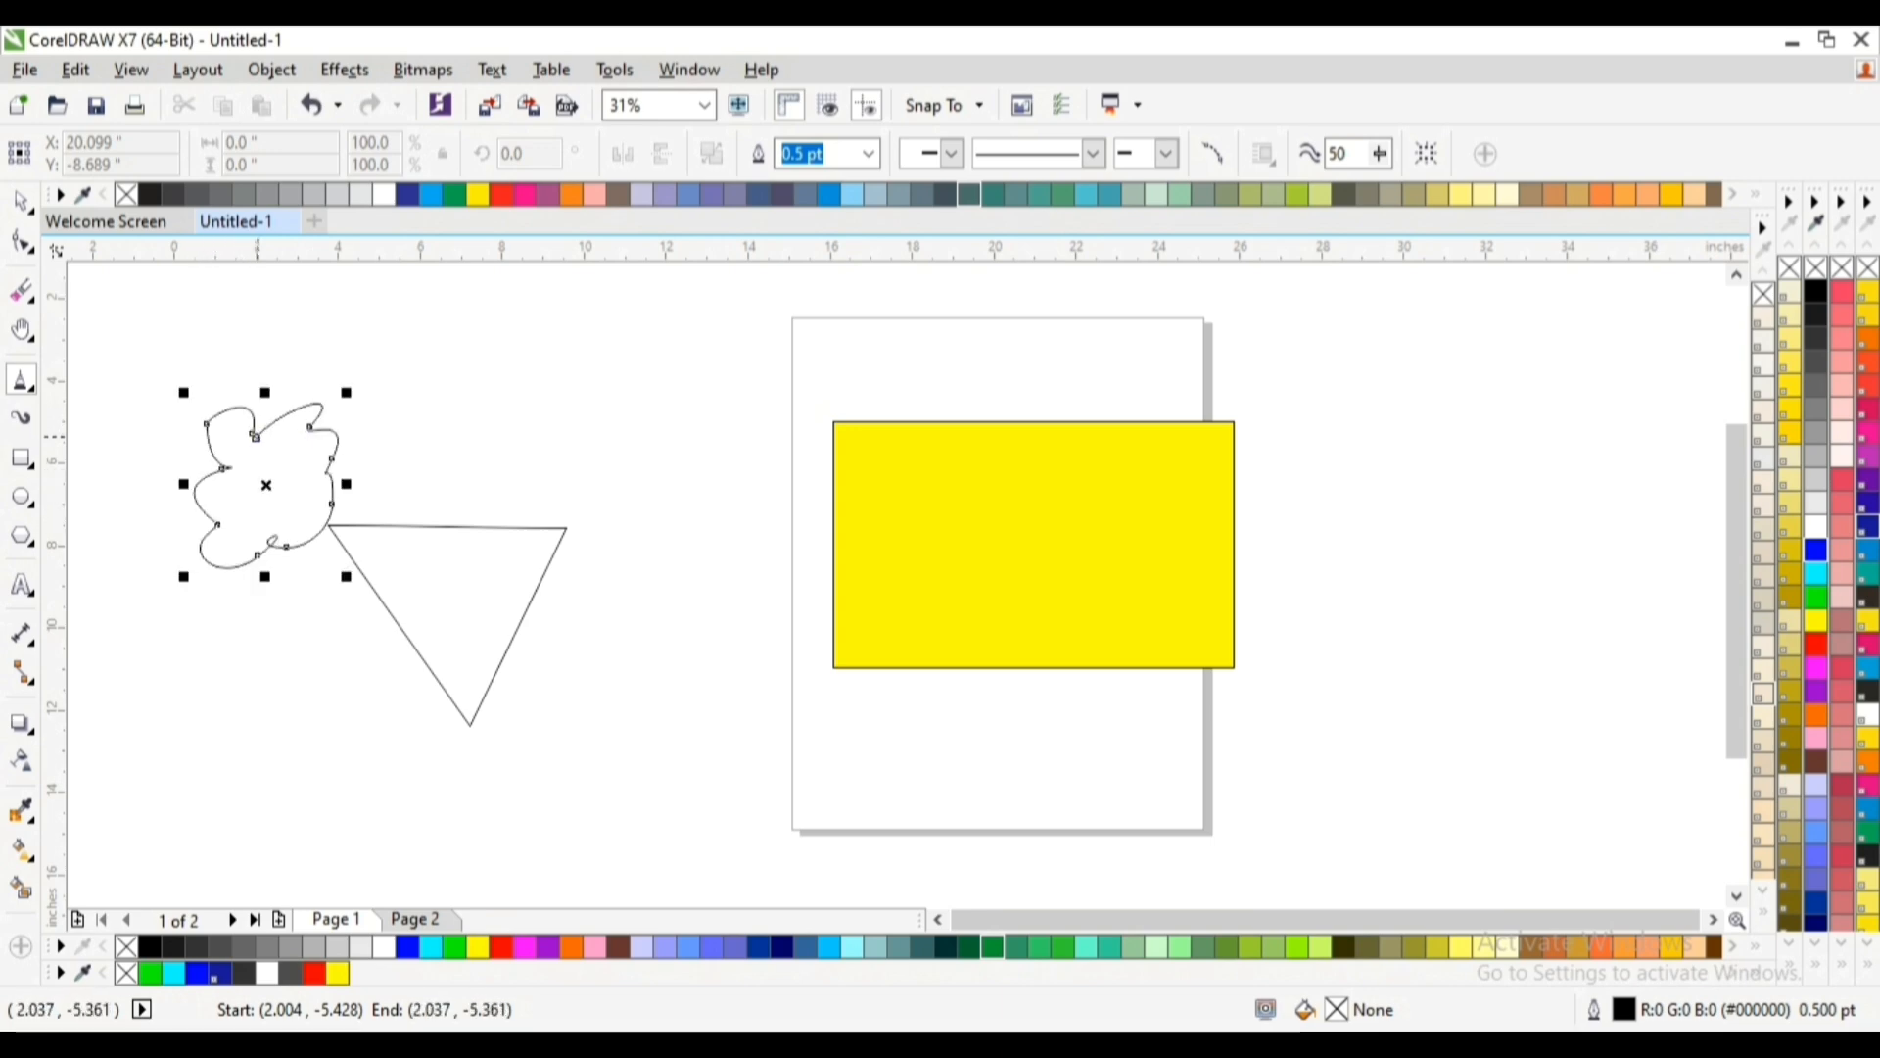
mouse_move(257, 709)
mouse_down()
mouse_move(231, 767)
mouse_move(257, 762)
mouse_move(270, 793)
mouse_move(312, 773)
mouse_move(322, 695)
mouse_move(262, 685)
mouse_up()
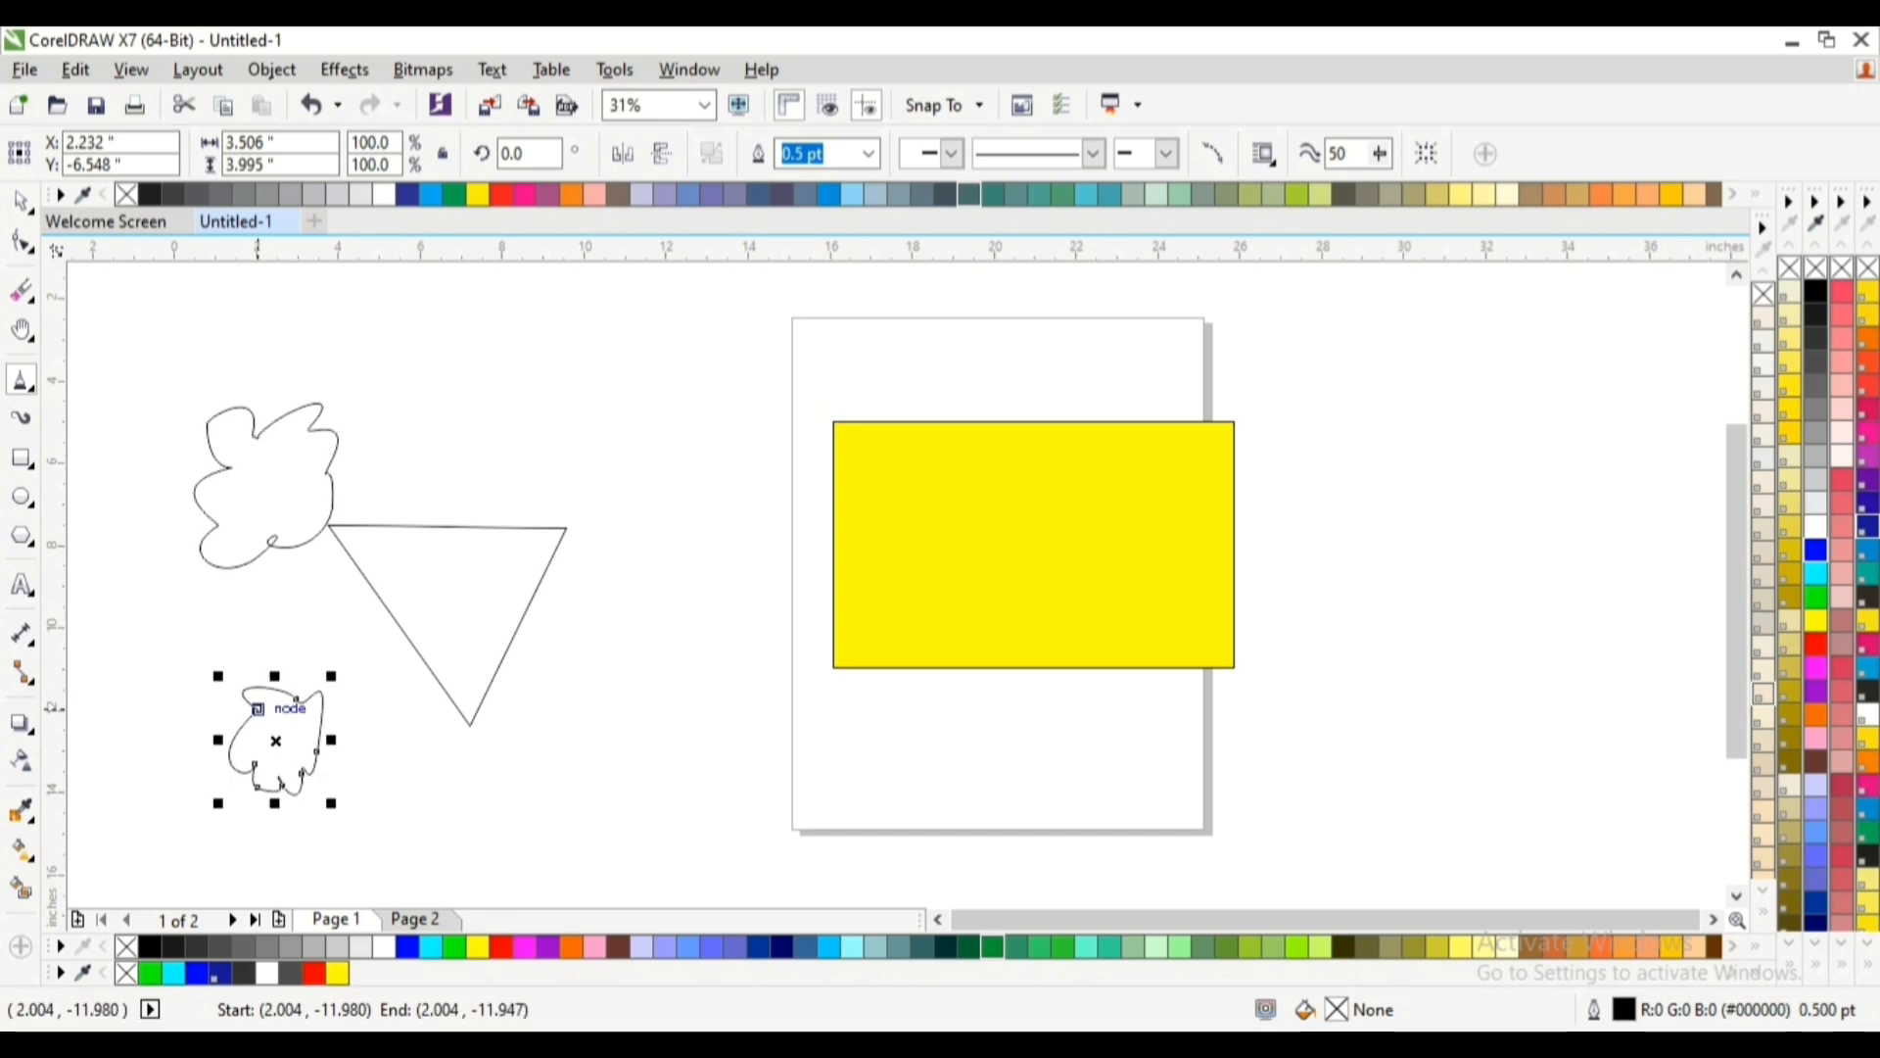
key(Delete)
Draw a closed upright triangle about 5.9 by 4.3 inches below and to the right of the inverted one, and deselect it
mouse_move(520, 827)
mouse_down()
mouse_move(754, 826)
mouse_move(653, 655)
mouse_move(493, 839)
mouse_move(520, 827)
mouse_up()
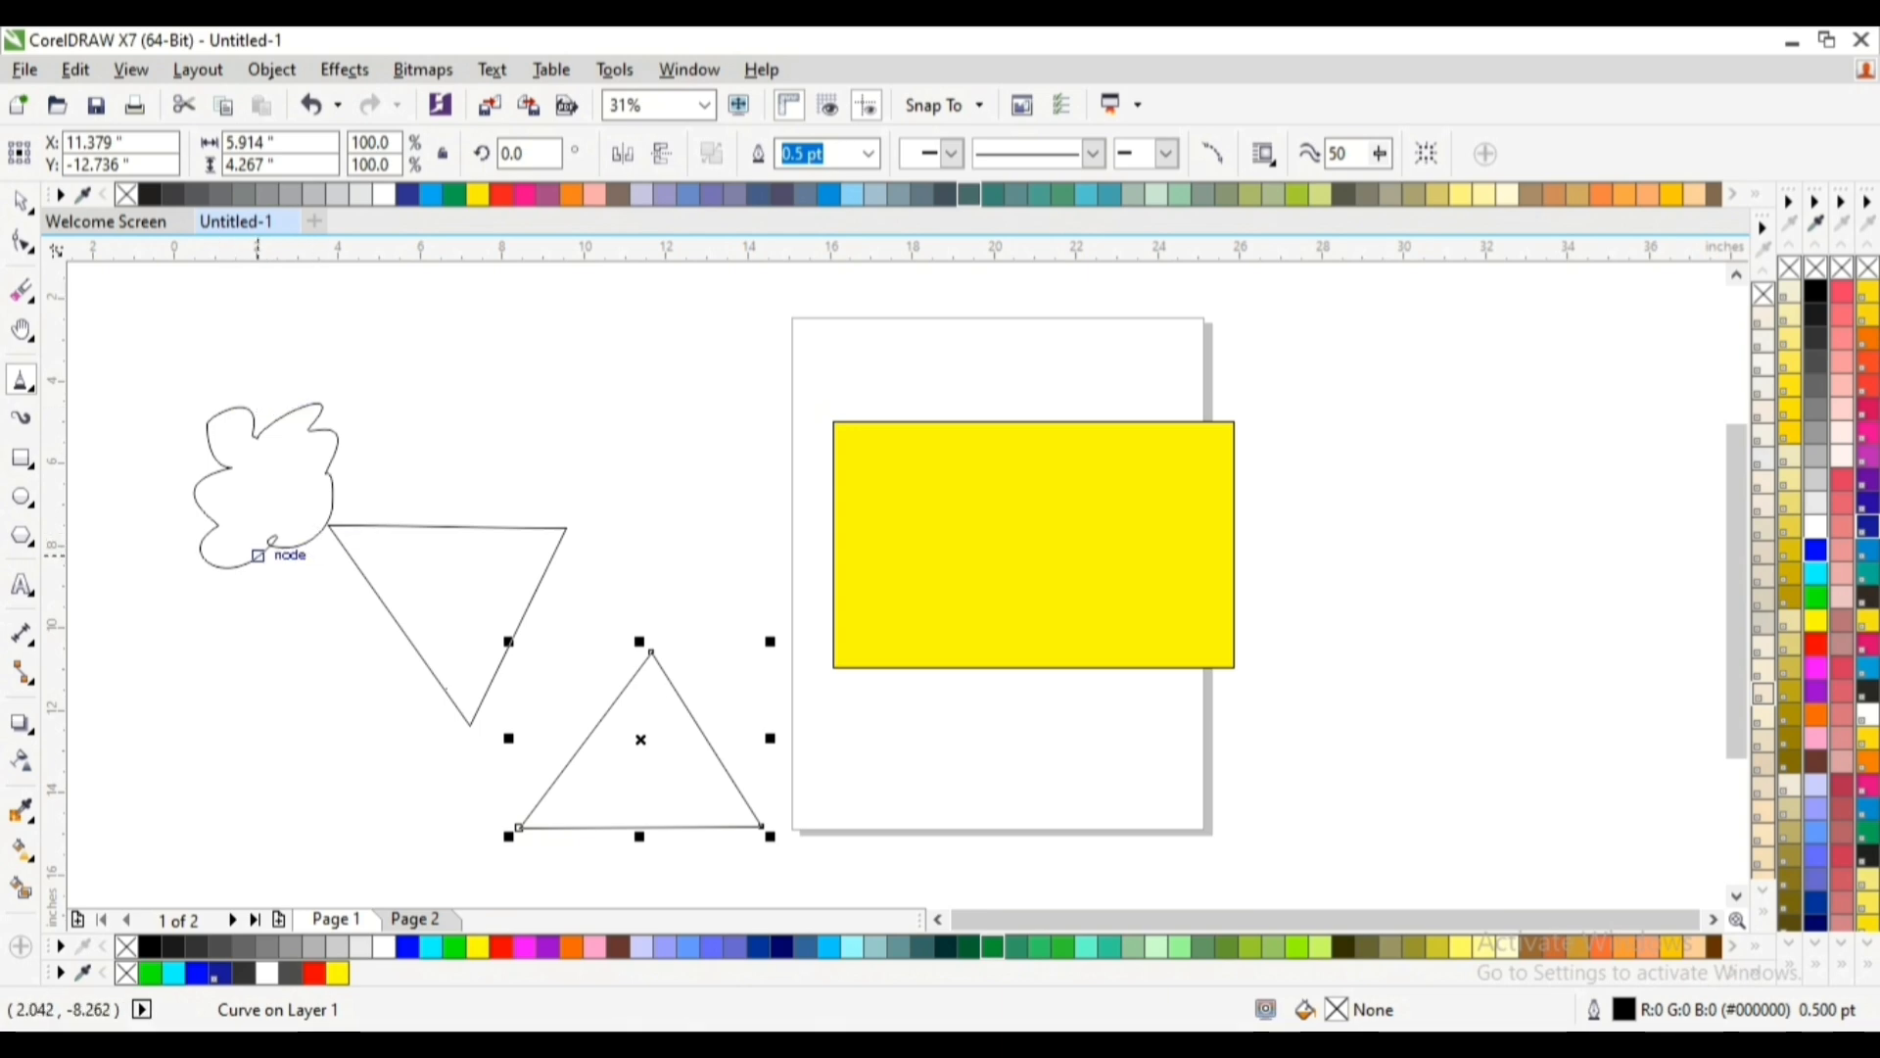
click(21, 201)
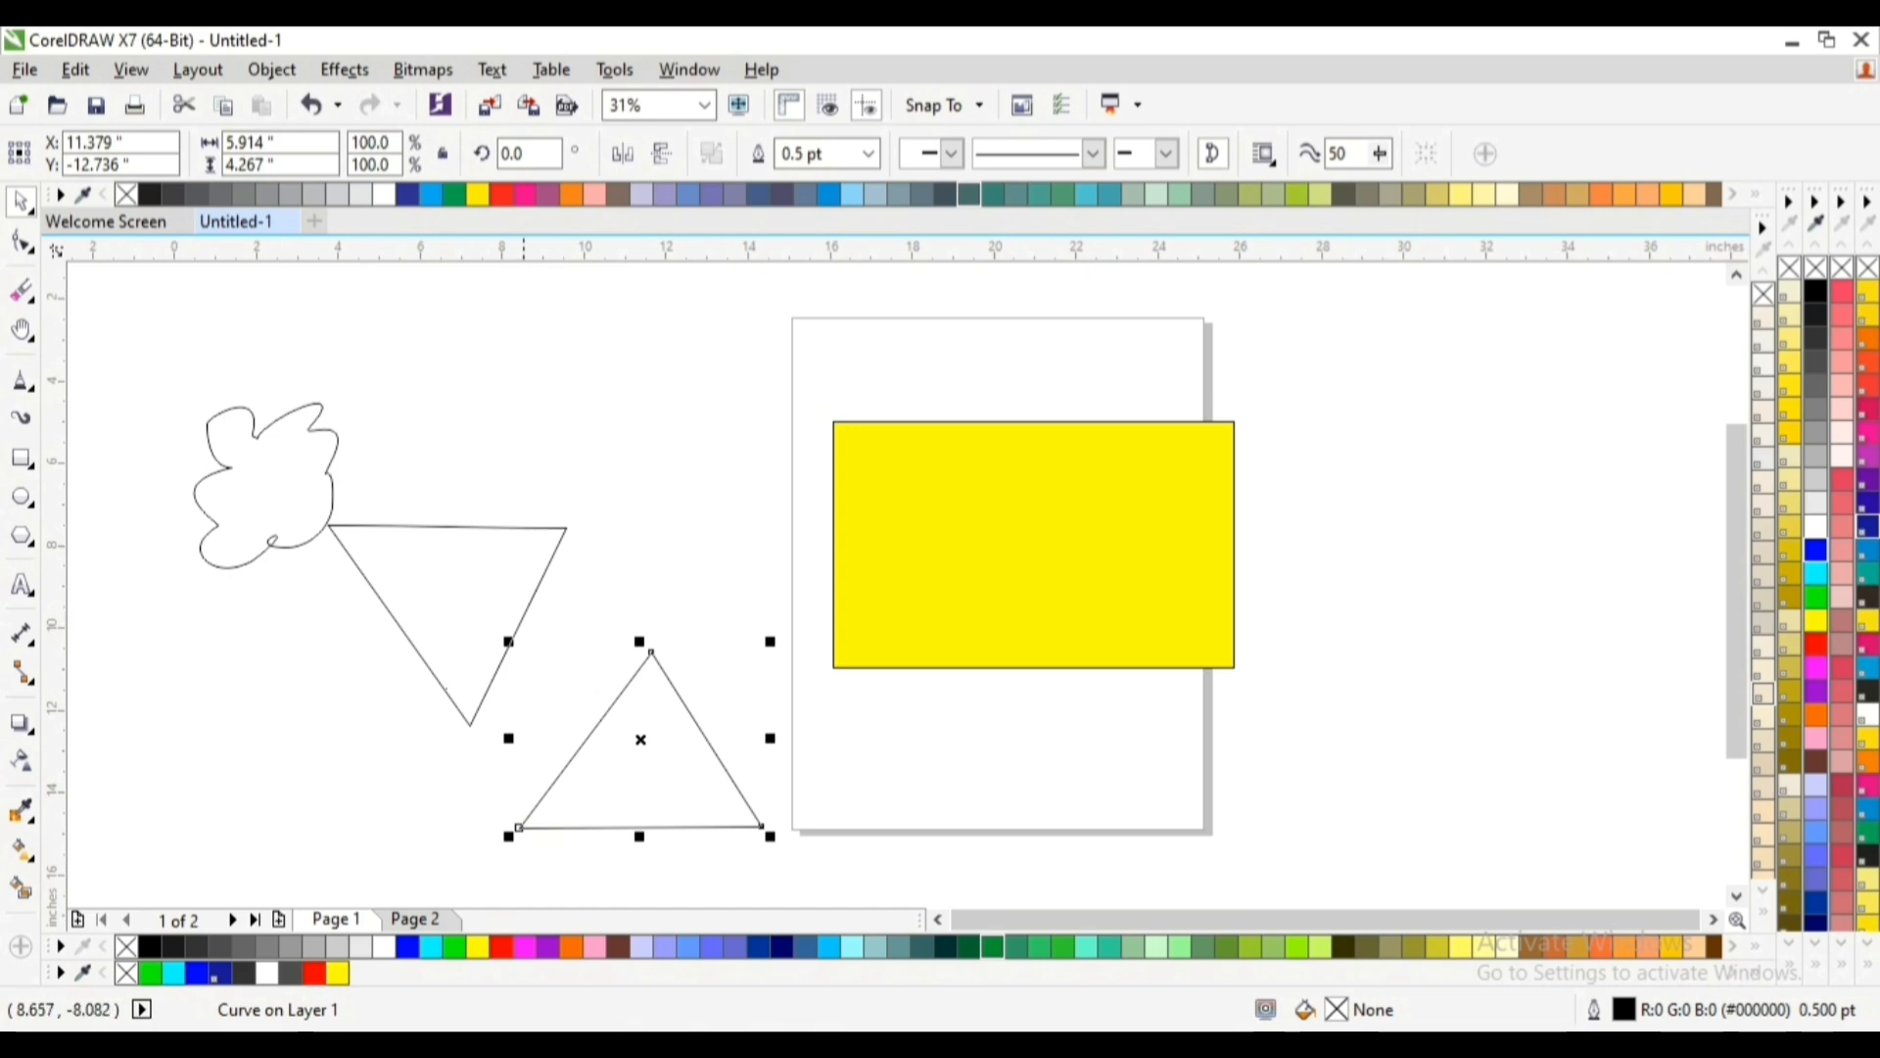
key(Escape)
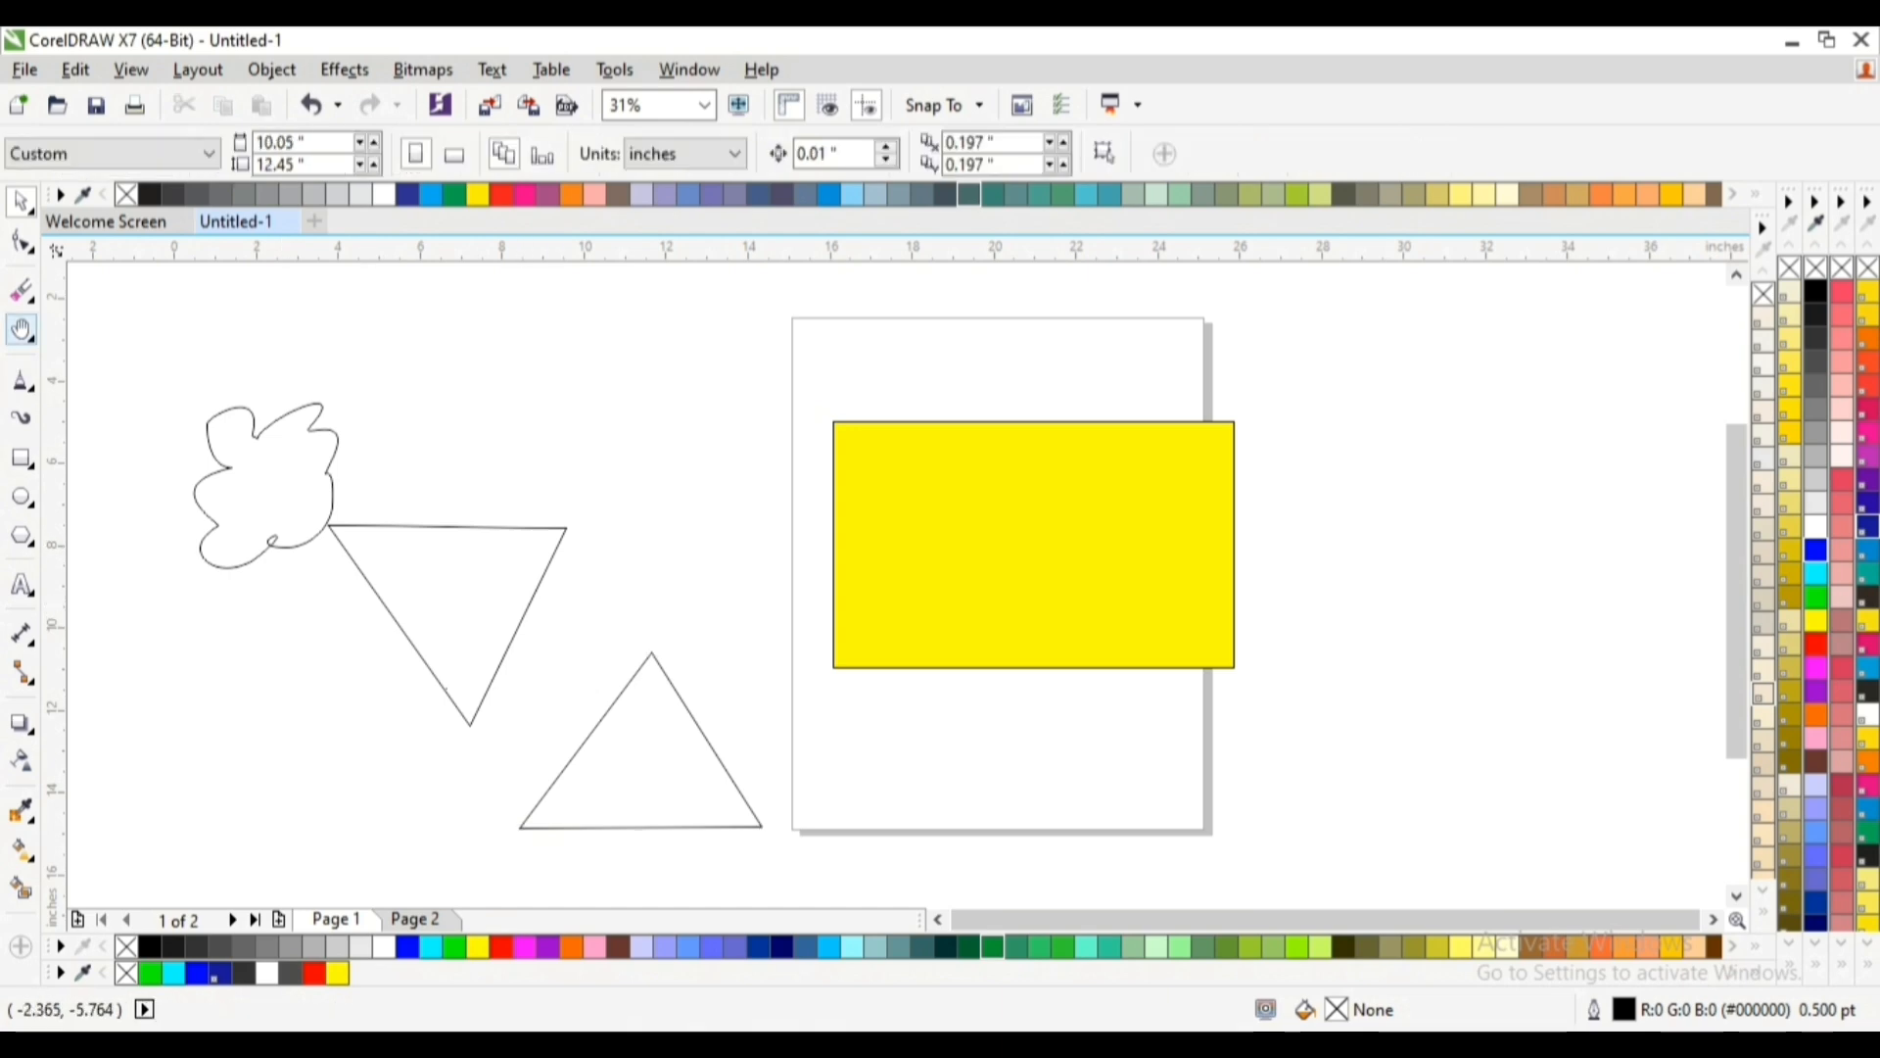
Move the bottom corner of the inverted triangle up and to the right with the Shape tool
click(21, 290)
click(21, 242)
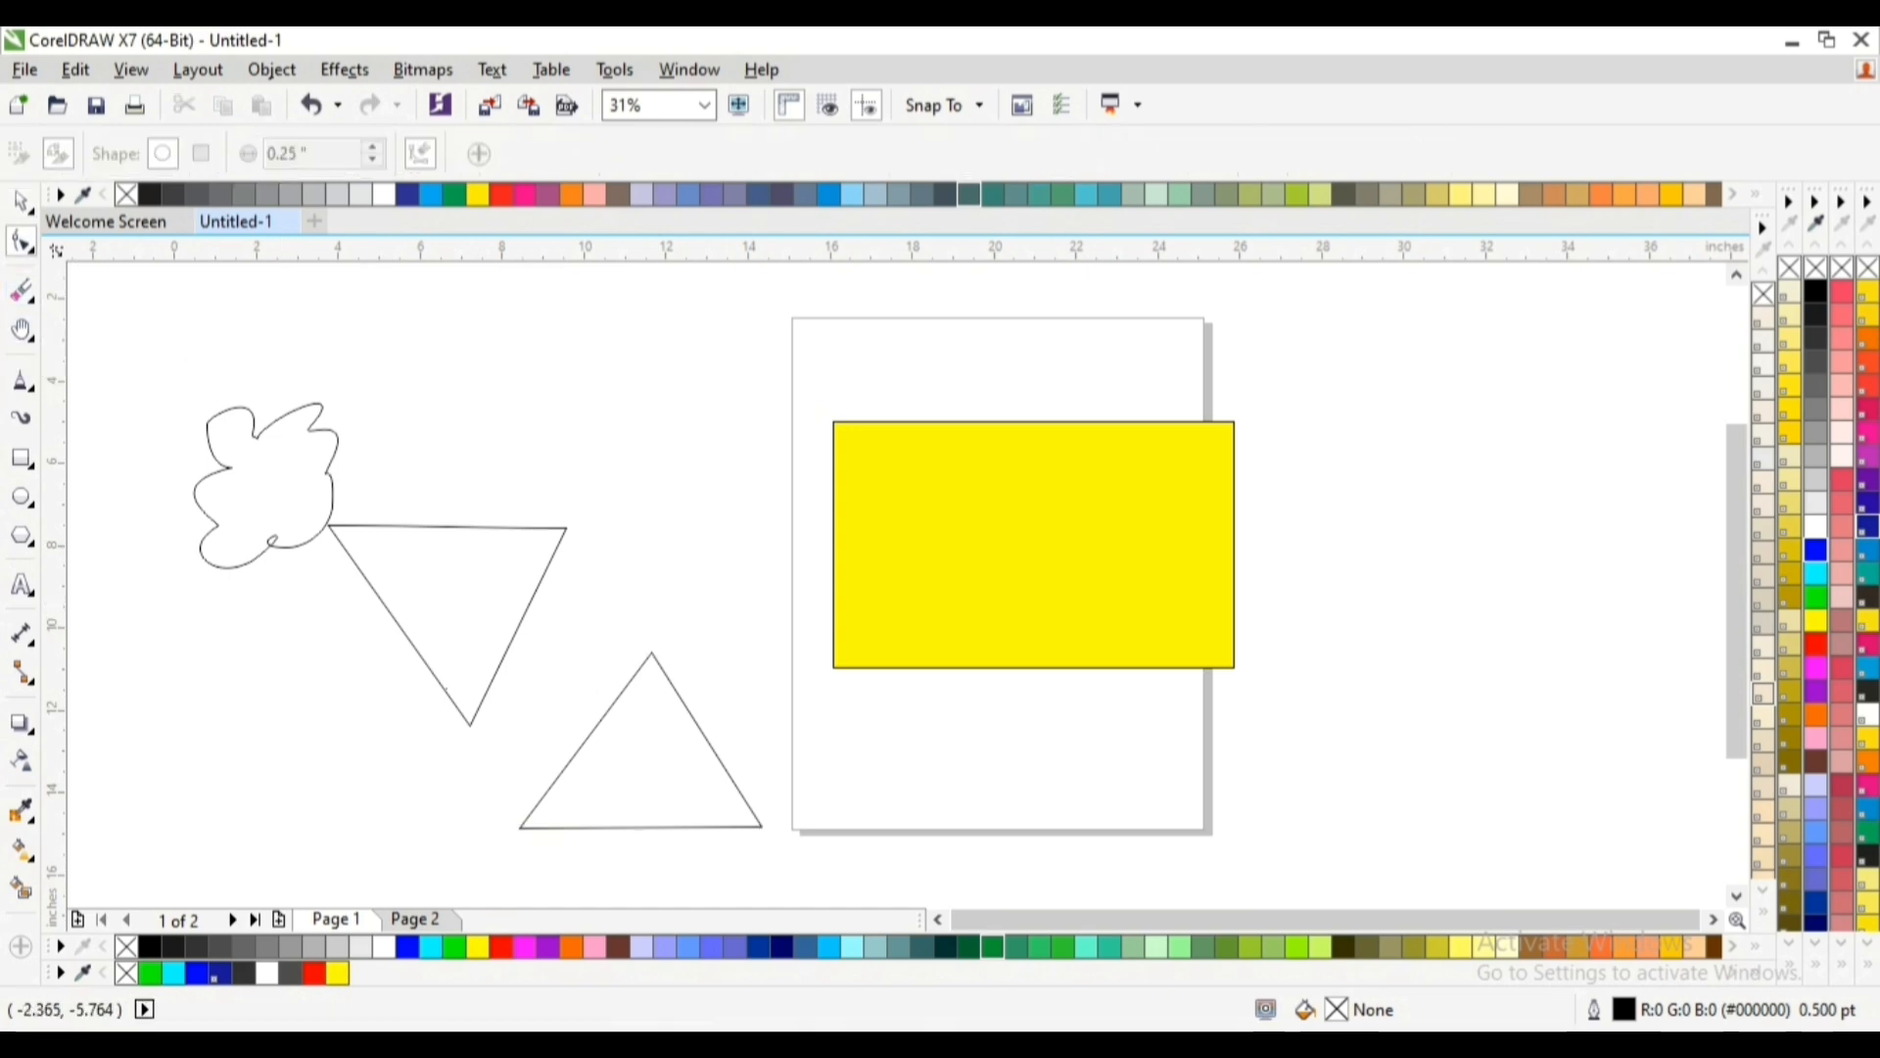
click(503, 656)
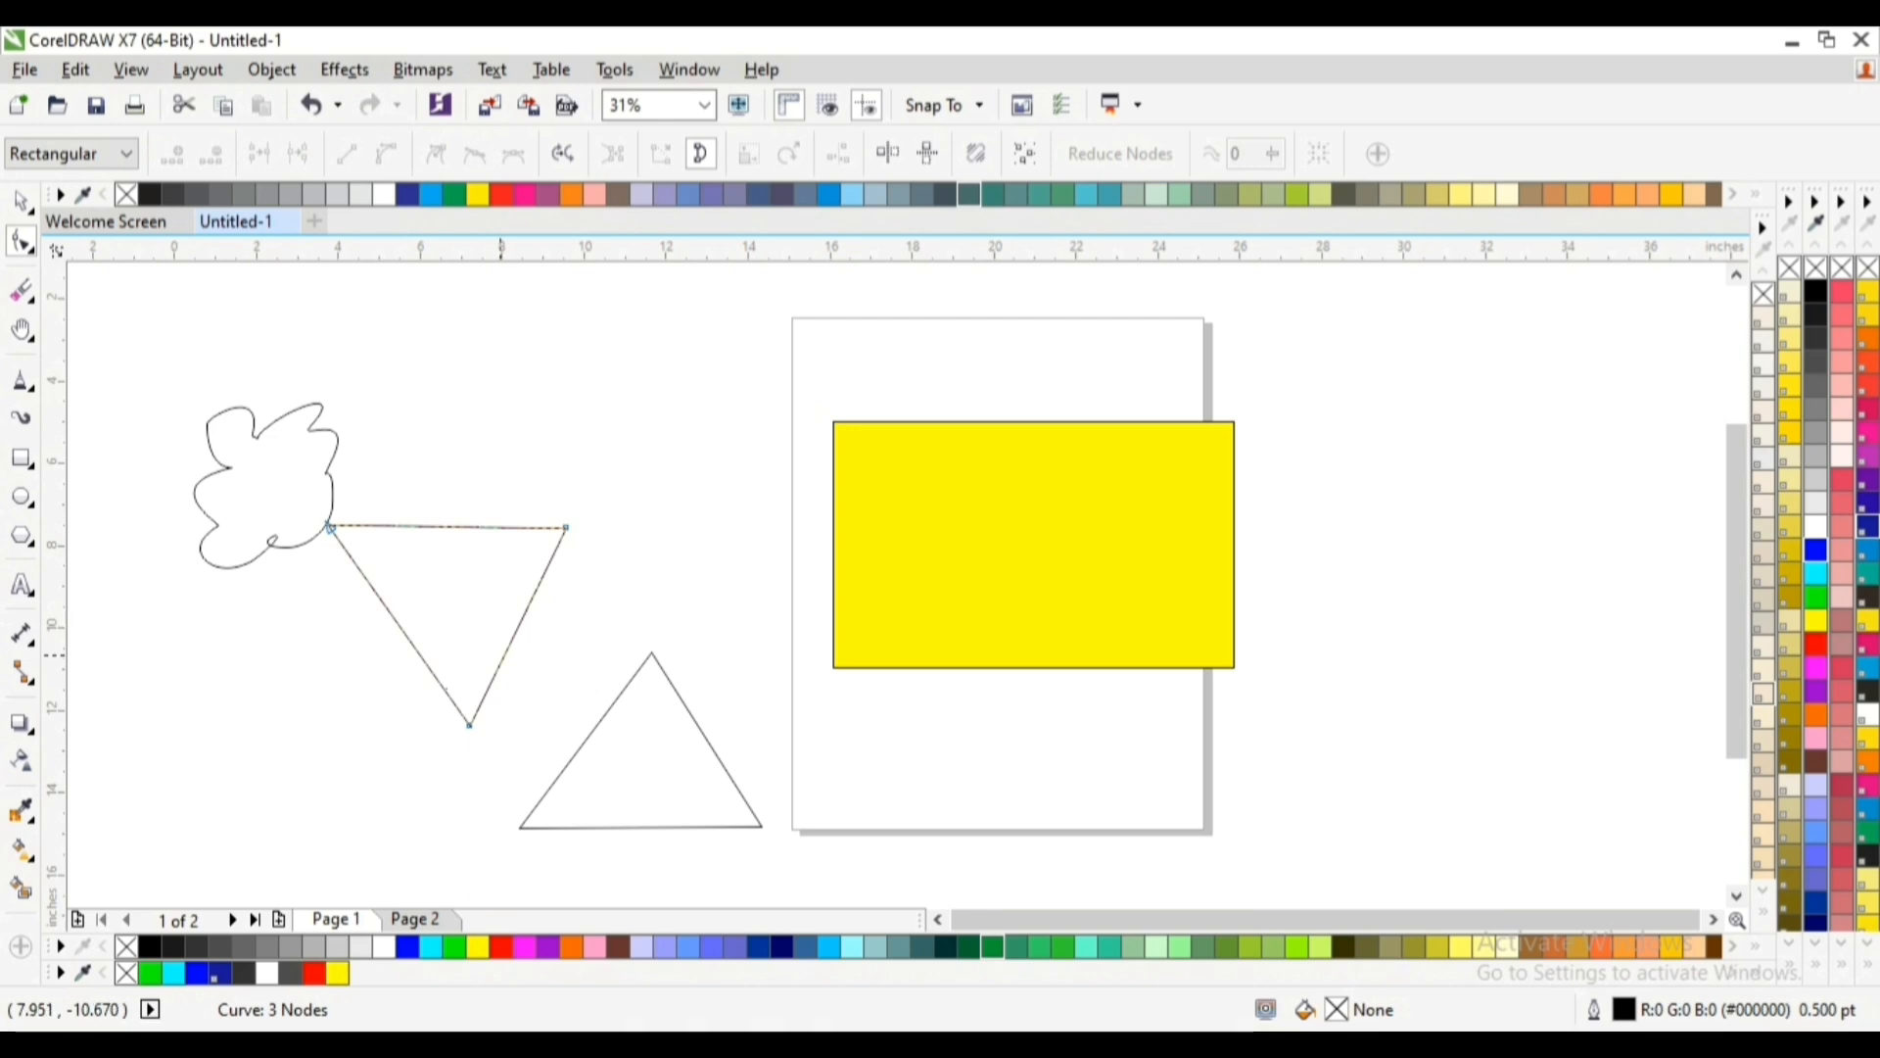
click(470, 725)
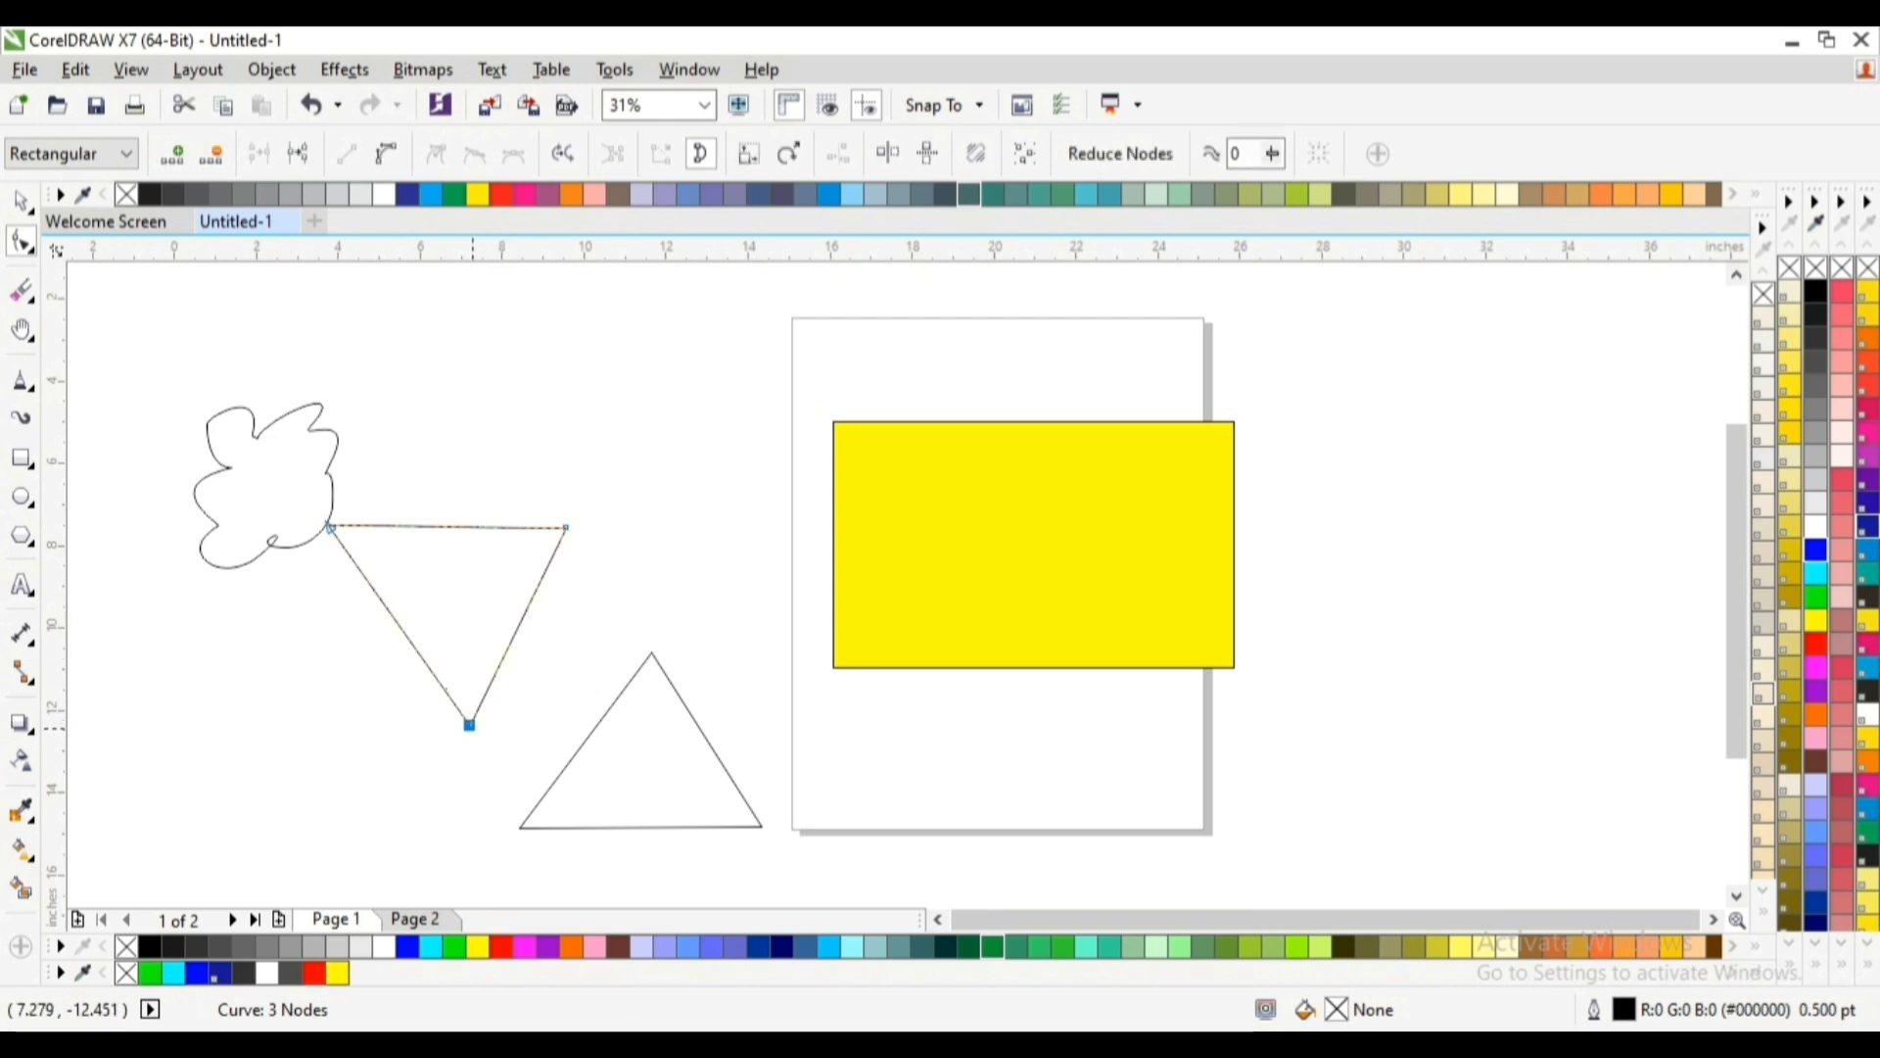
drag(470, 724, 539, 669)
Convert the reshaped triangle's lower-left and upper sides to curves, bending the lower one into an S and bowing the upper one upward
click(444, 605)
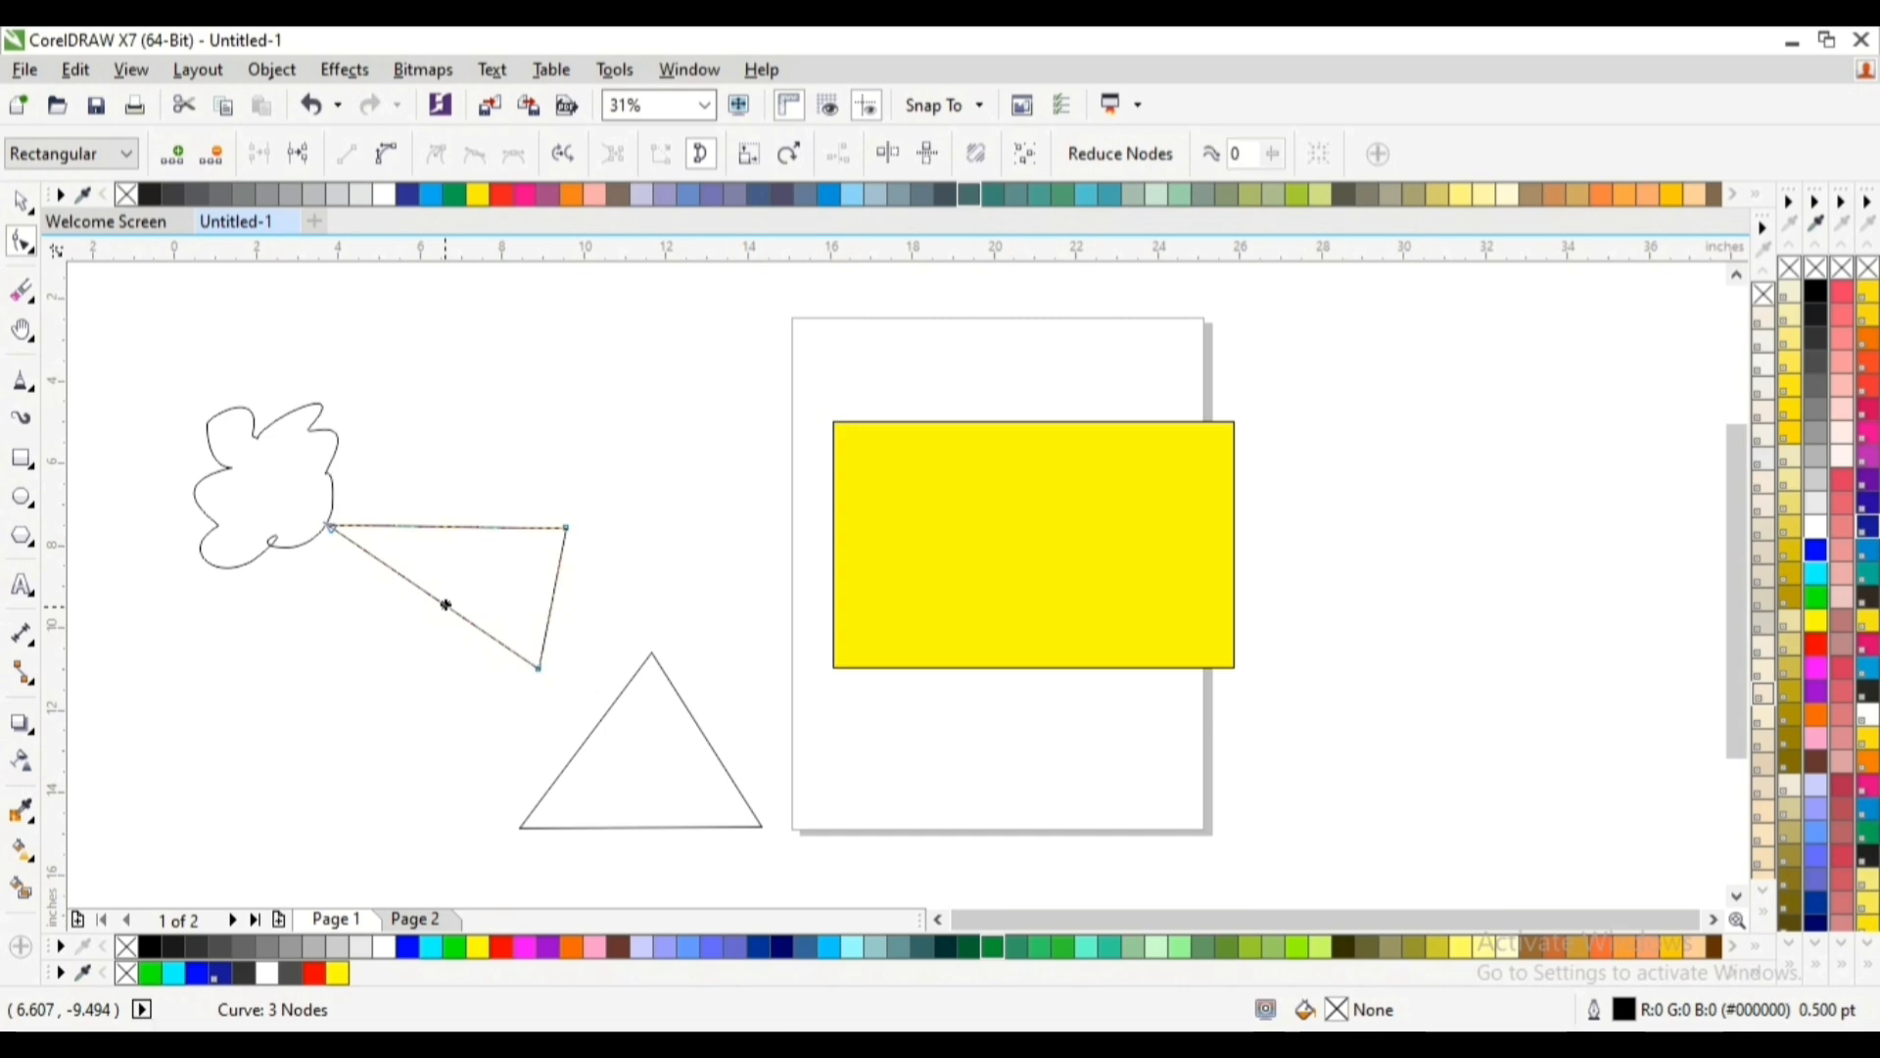
right_click(444, 605)
click(474, 241)
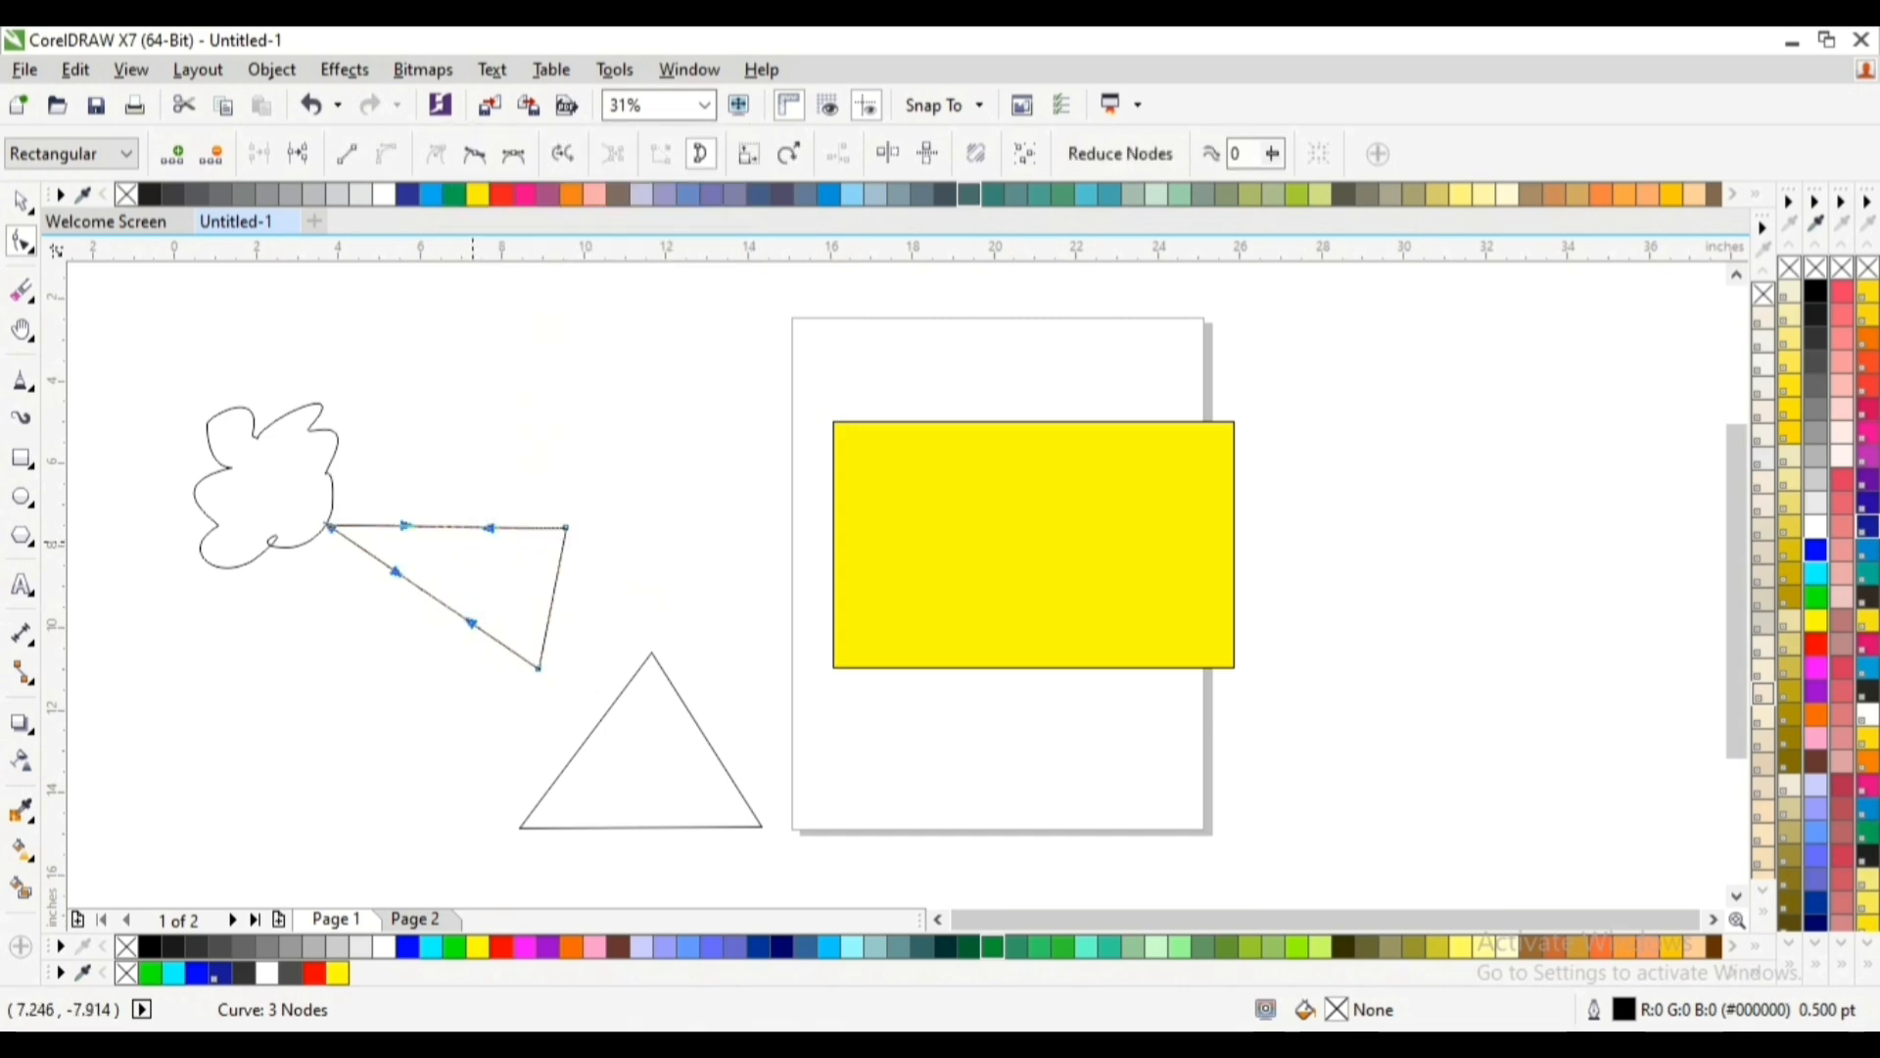
drag(474, 623, 444, 663)
drag(397, 571, 561, 527)
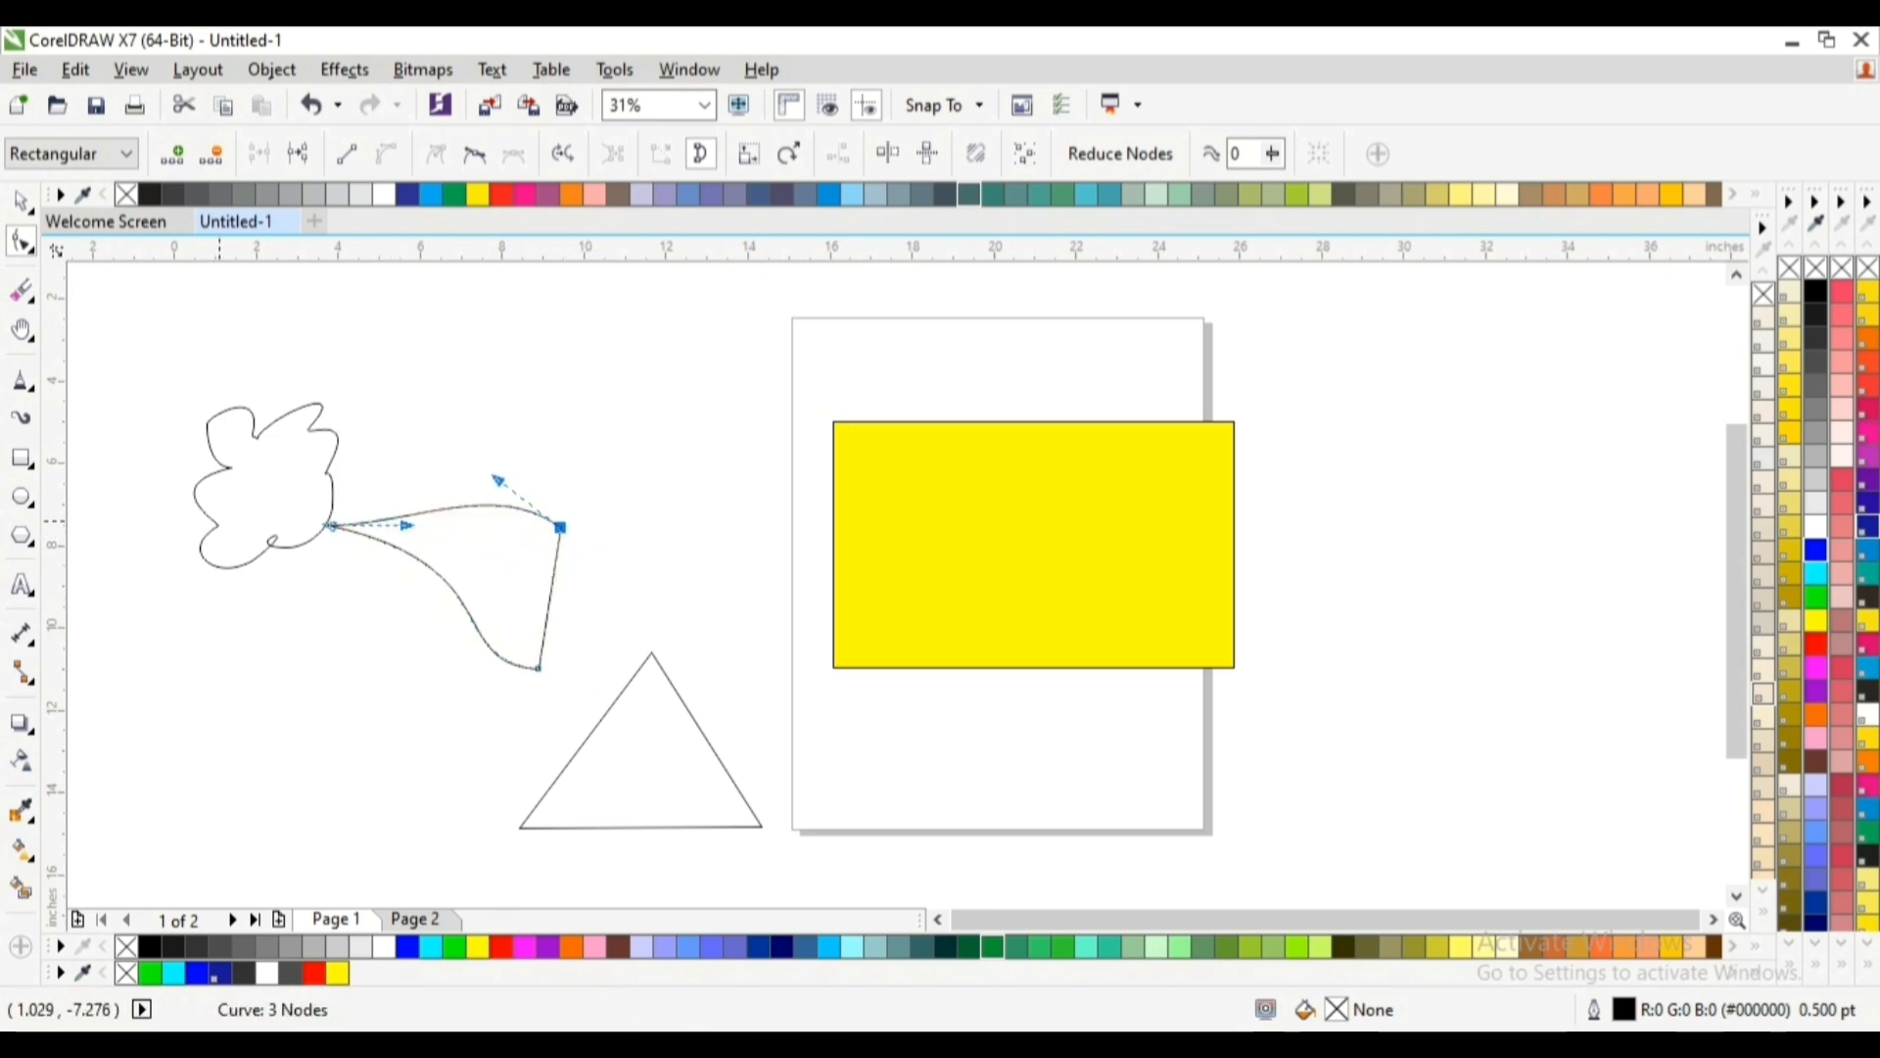
Delete the freehand cloud next to the curved triangle
click(226, 563)
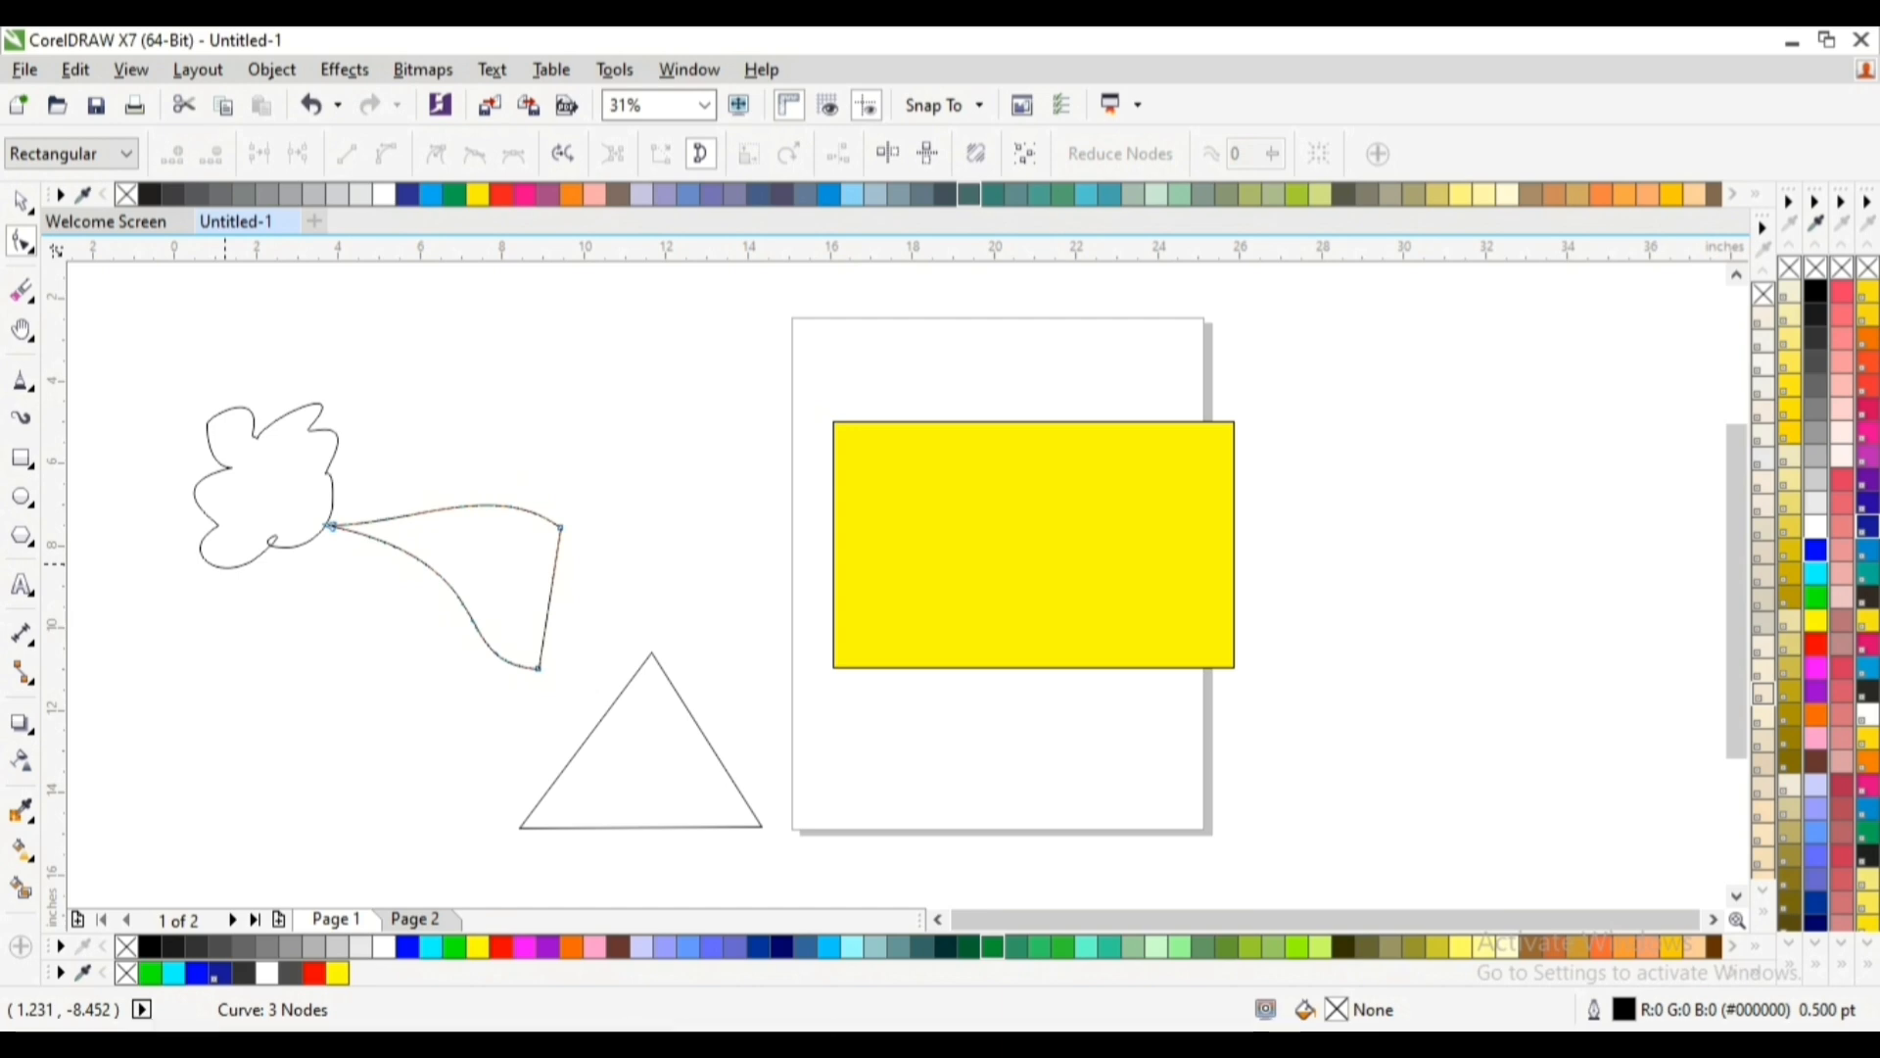
drag(226, 563, 188, 611)
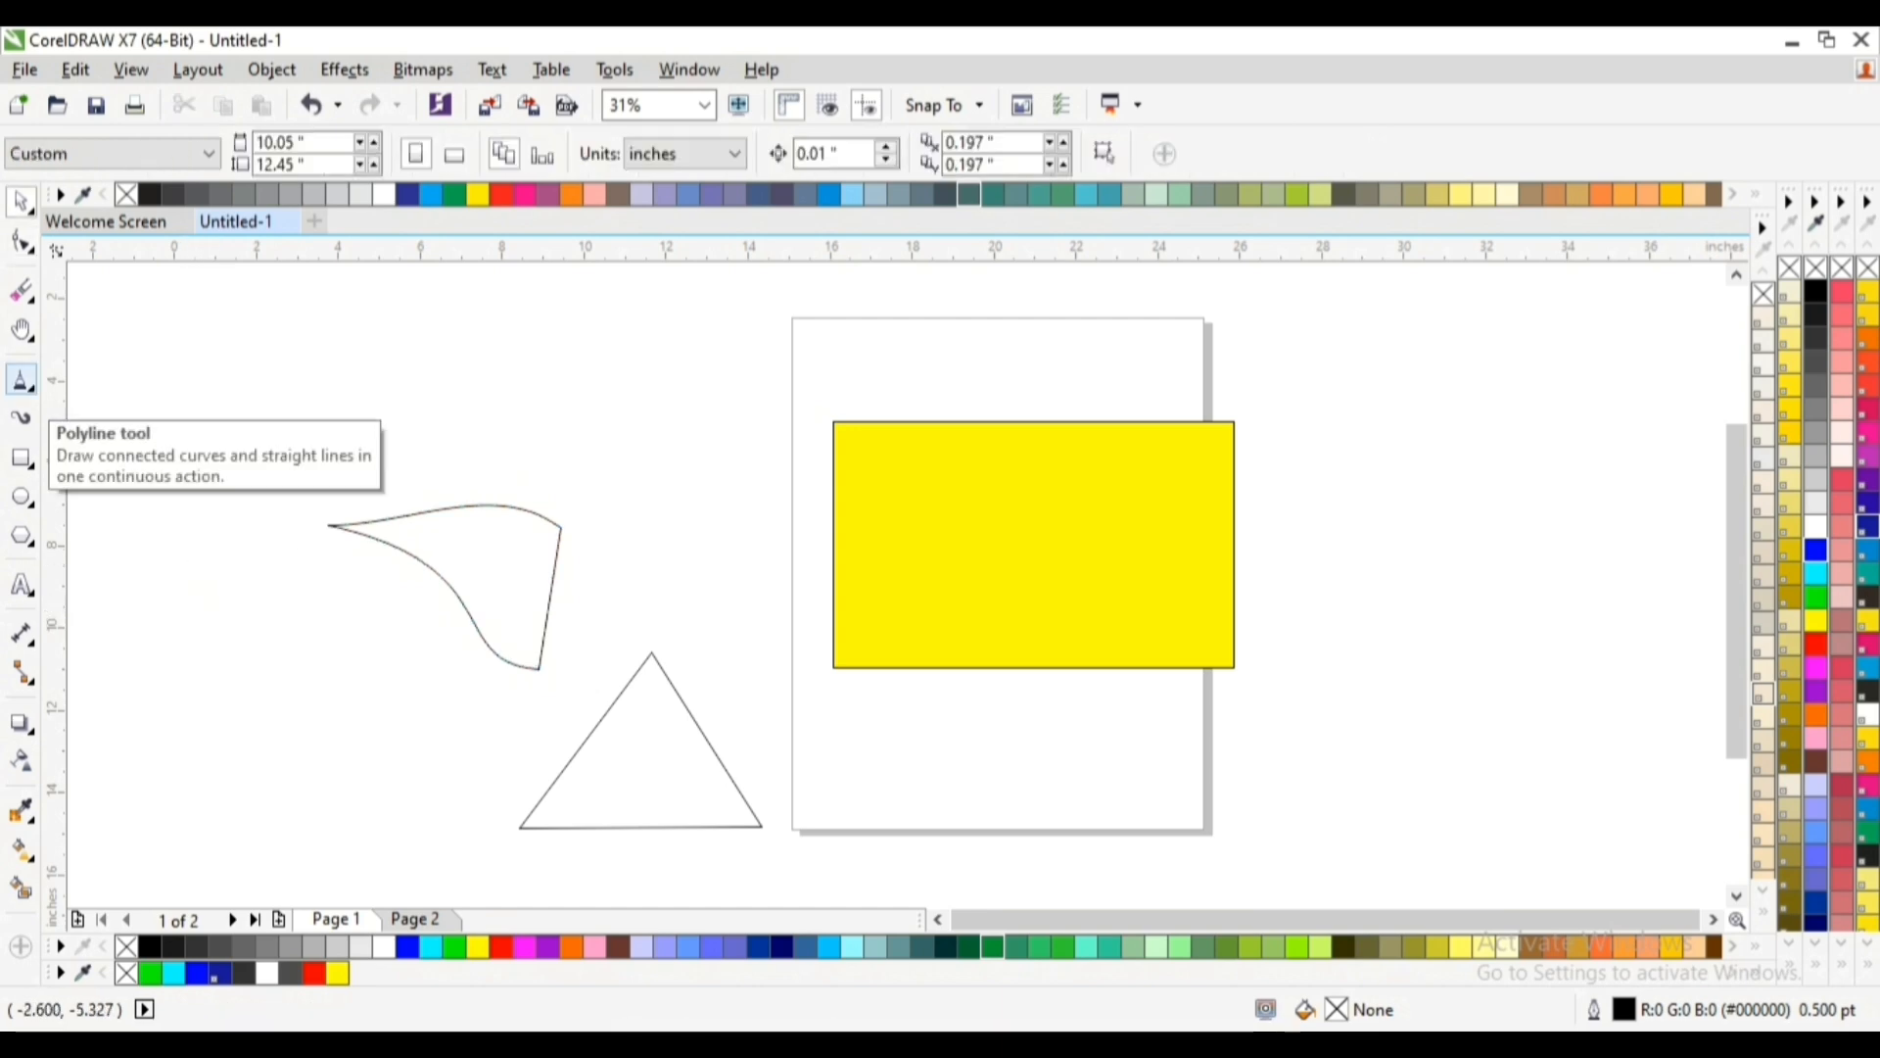
Draw an arch about 7.9 by 2.6 inches with the 3-Point Curve tool and close it with a straight line between its ends
click(27, 385)
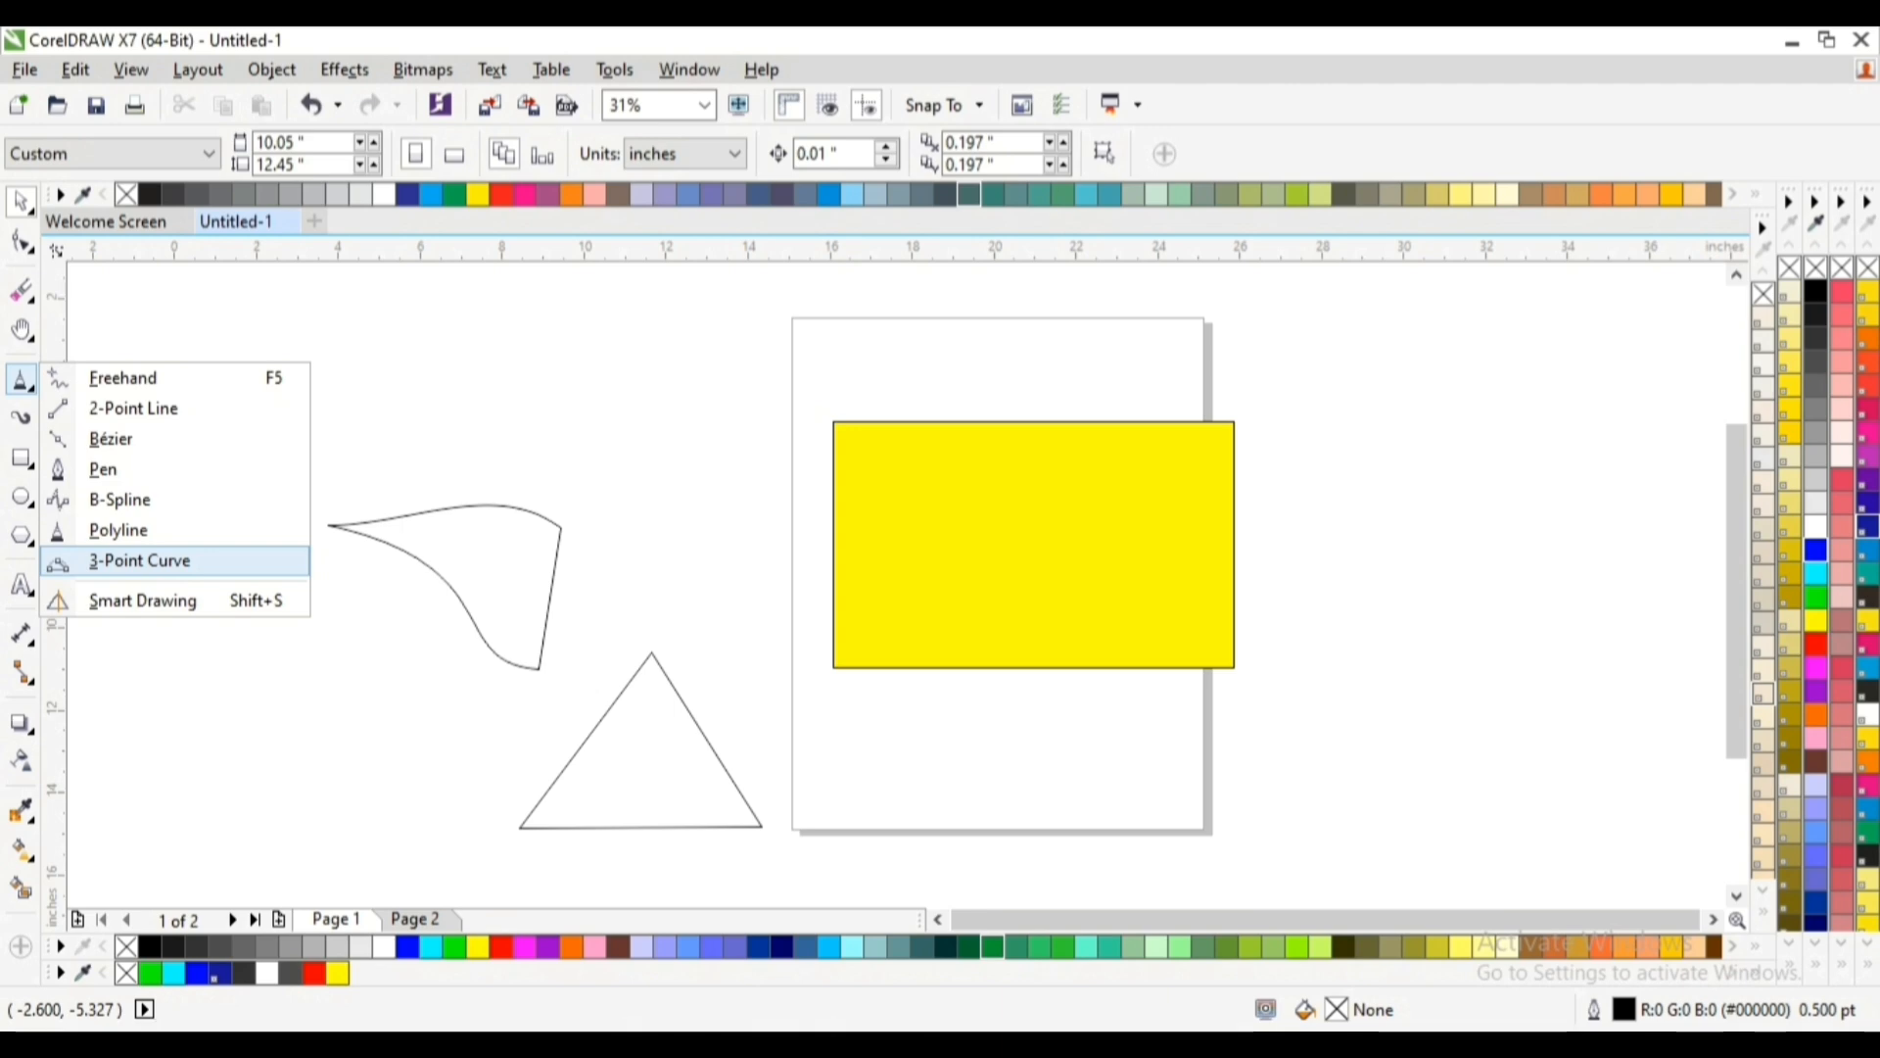
click(140, 560)
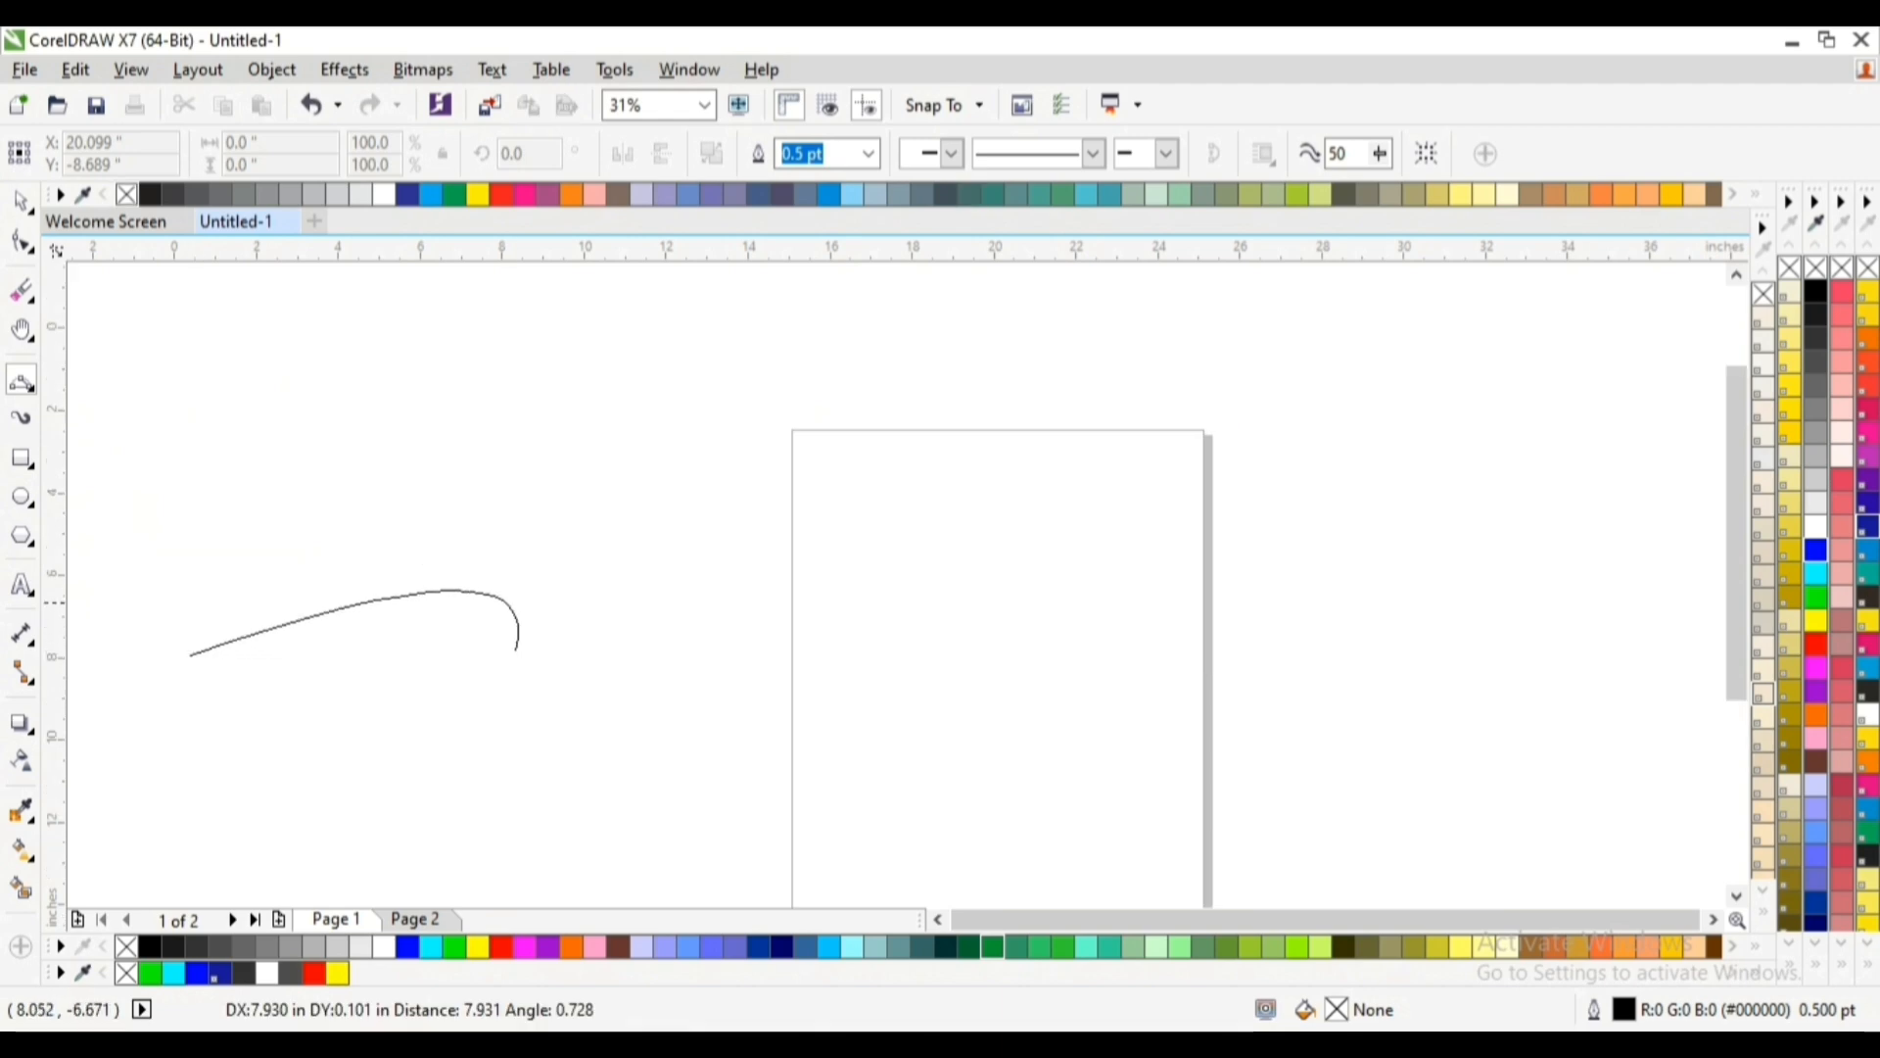
click(377, 546)
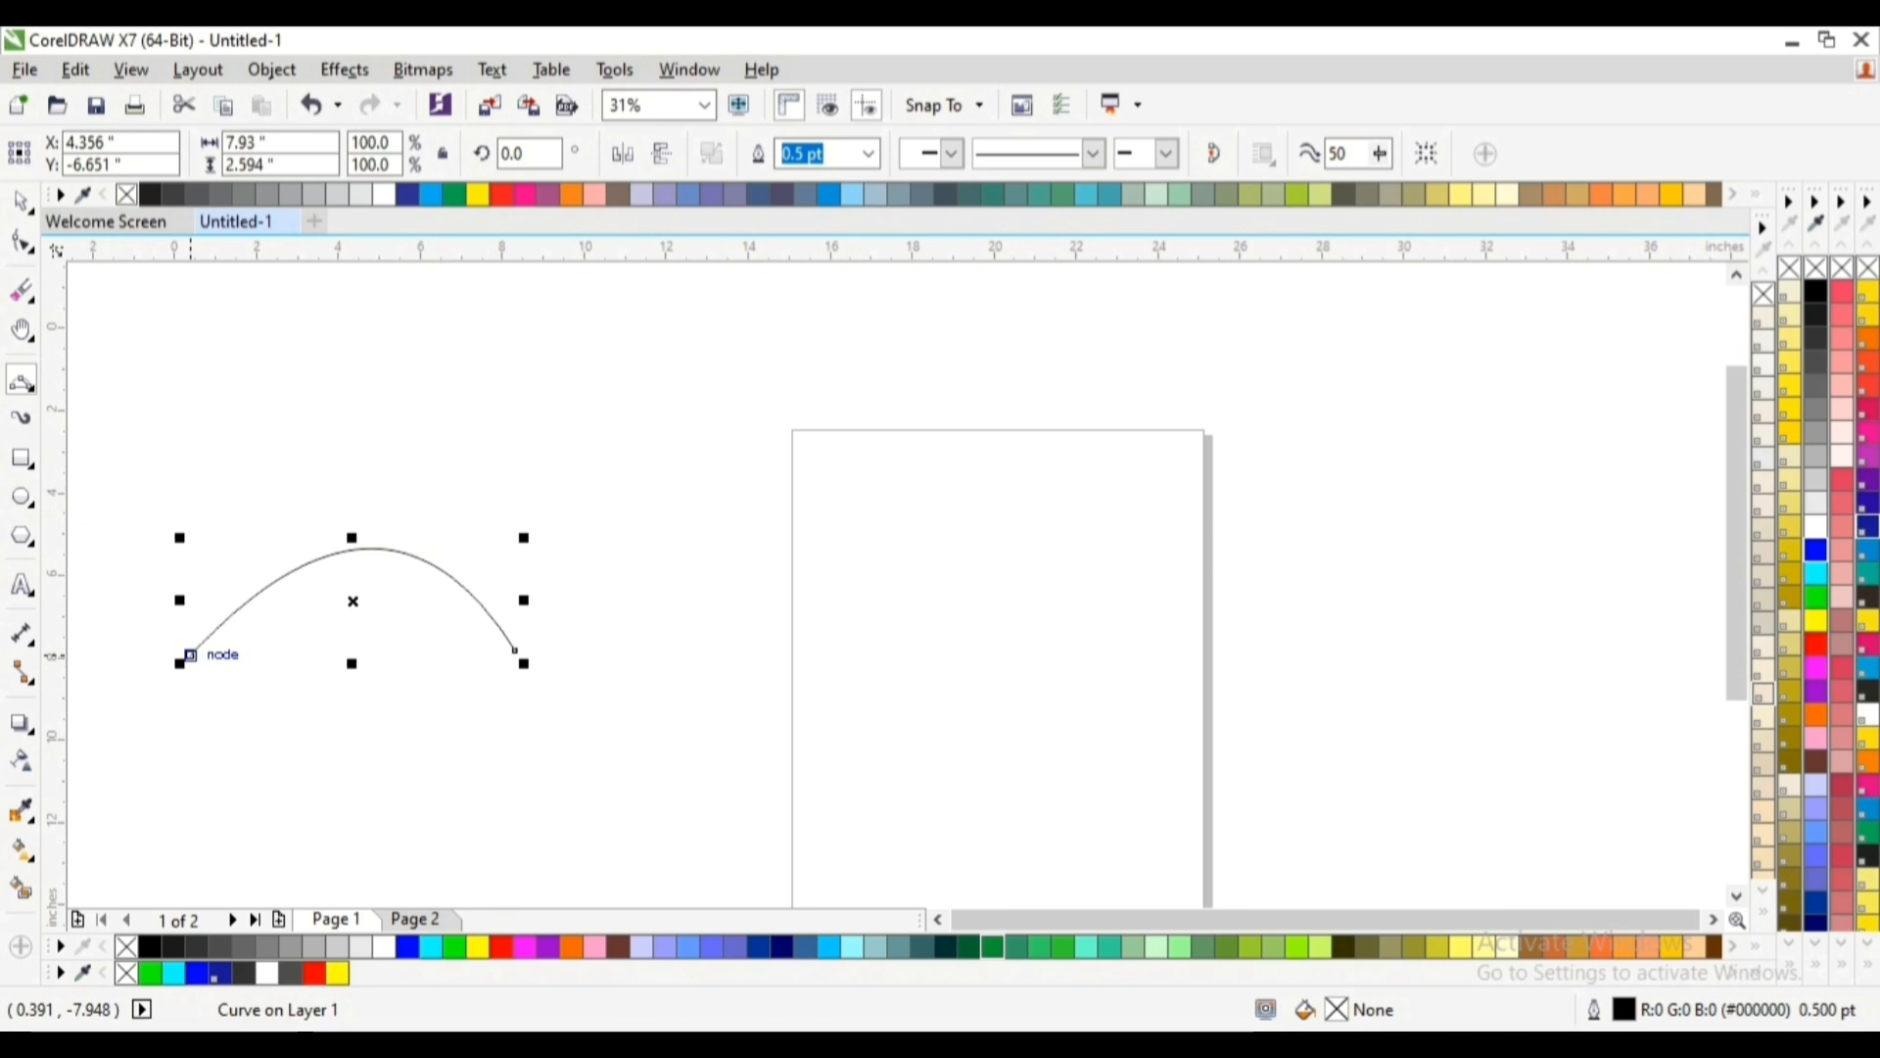
drag(189, 654, 516, 650)
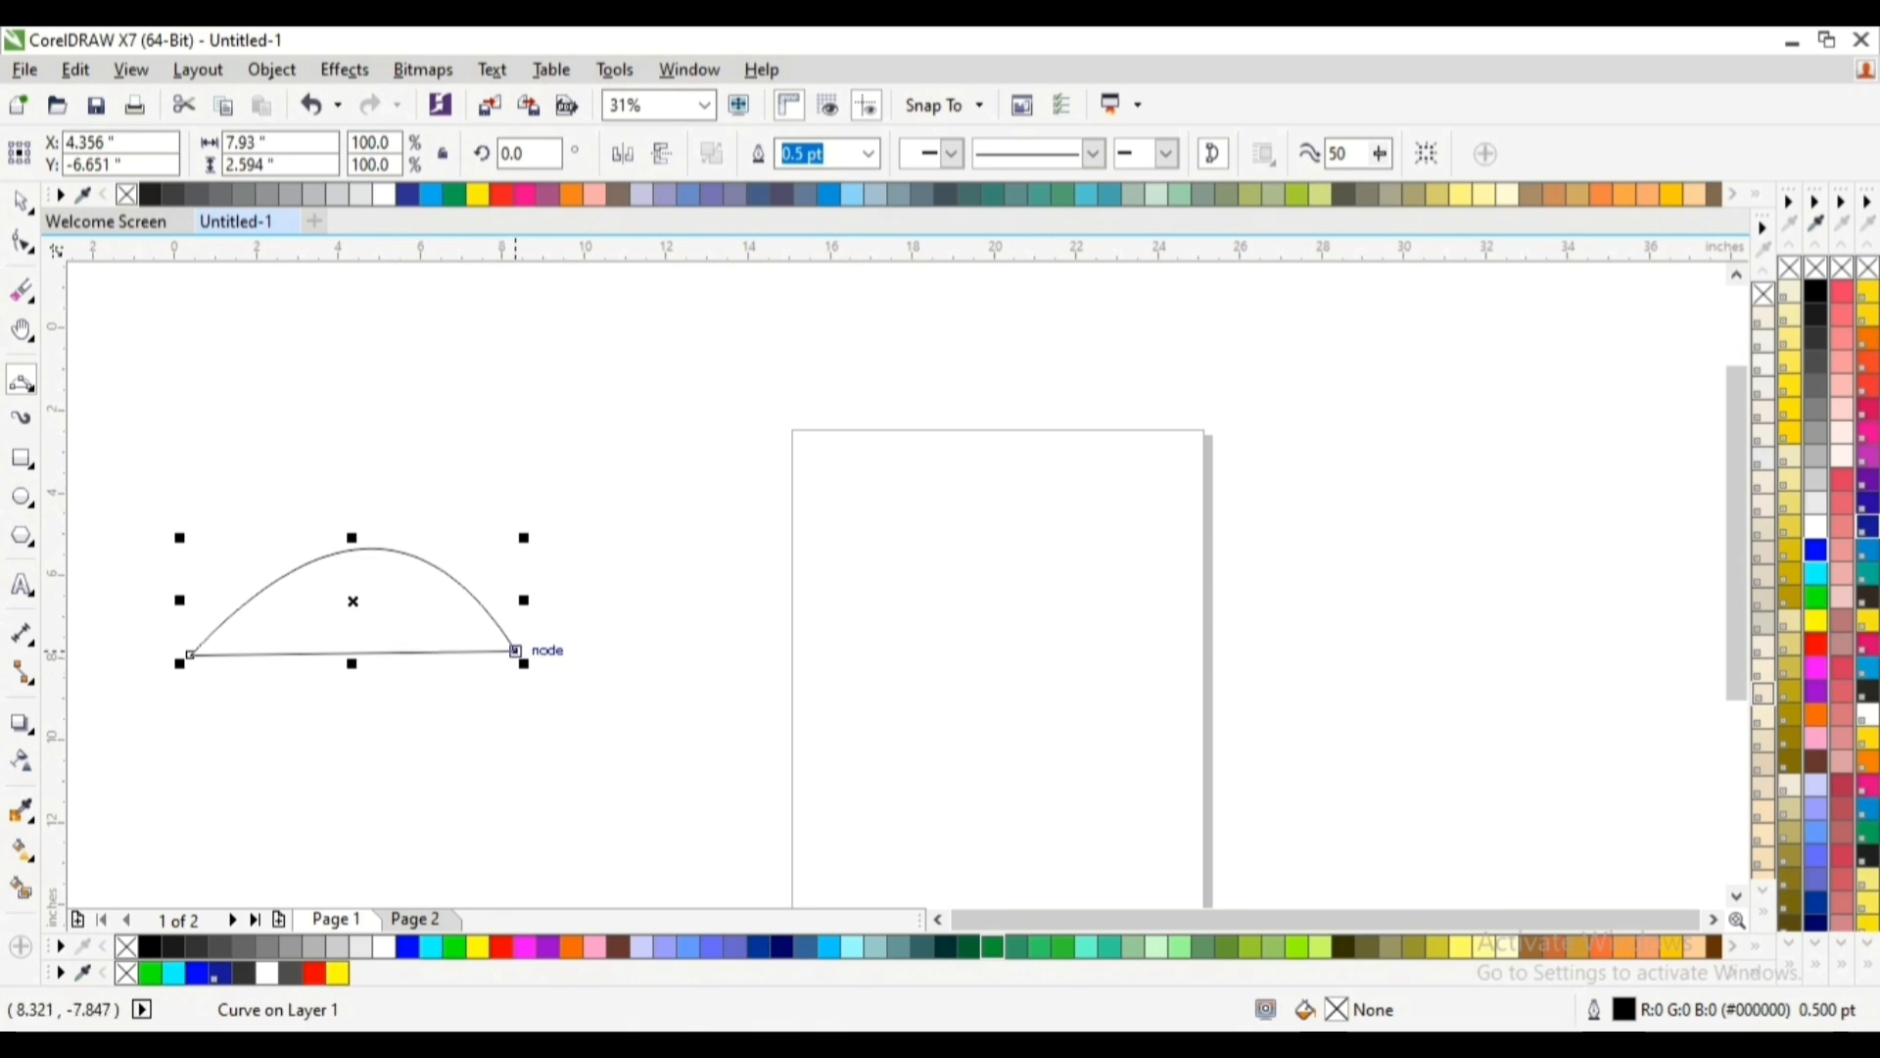
Bend the closed arch's straight base downward into a curve with the Shape tool, forming a leaf-like outline
click(26, 245)
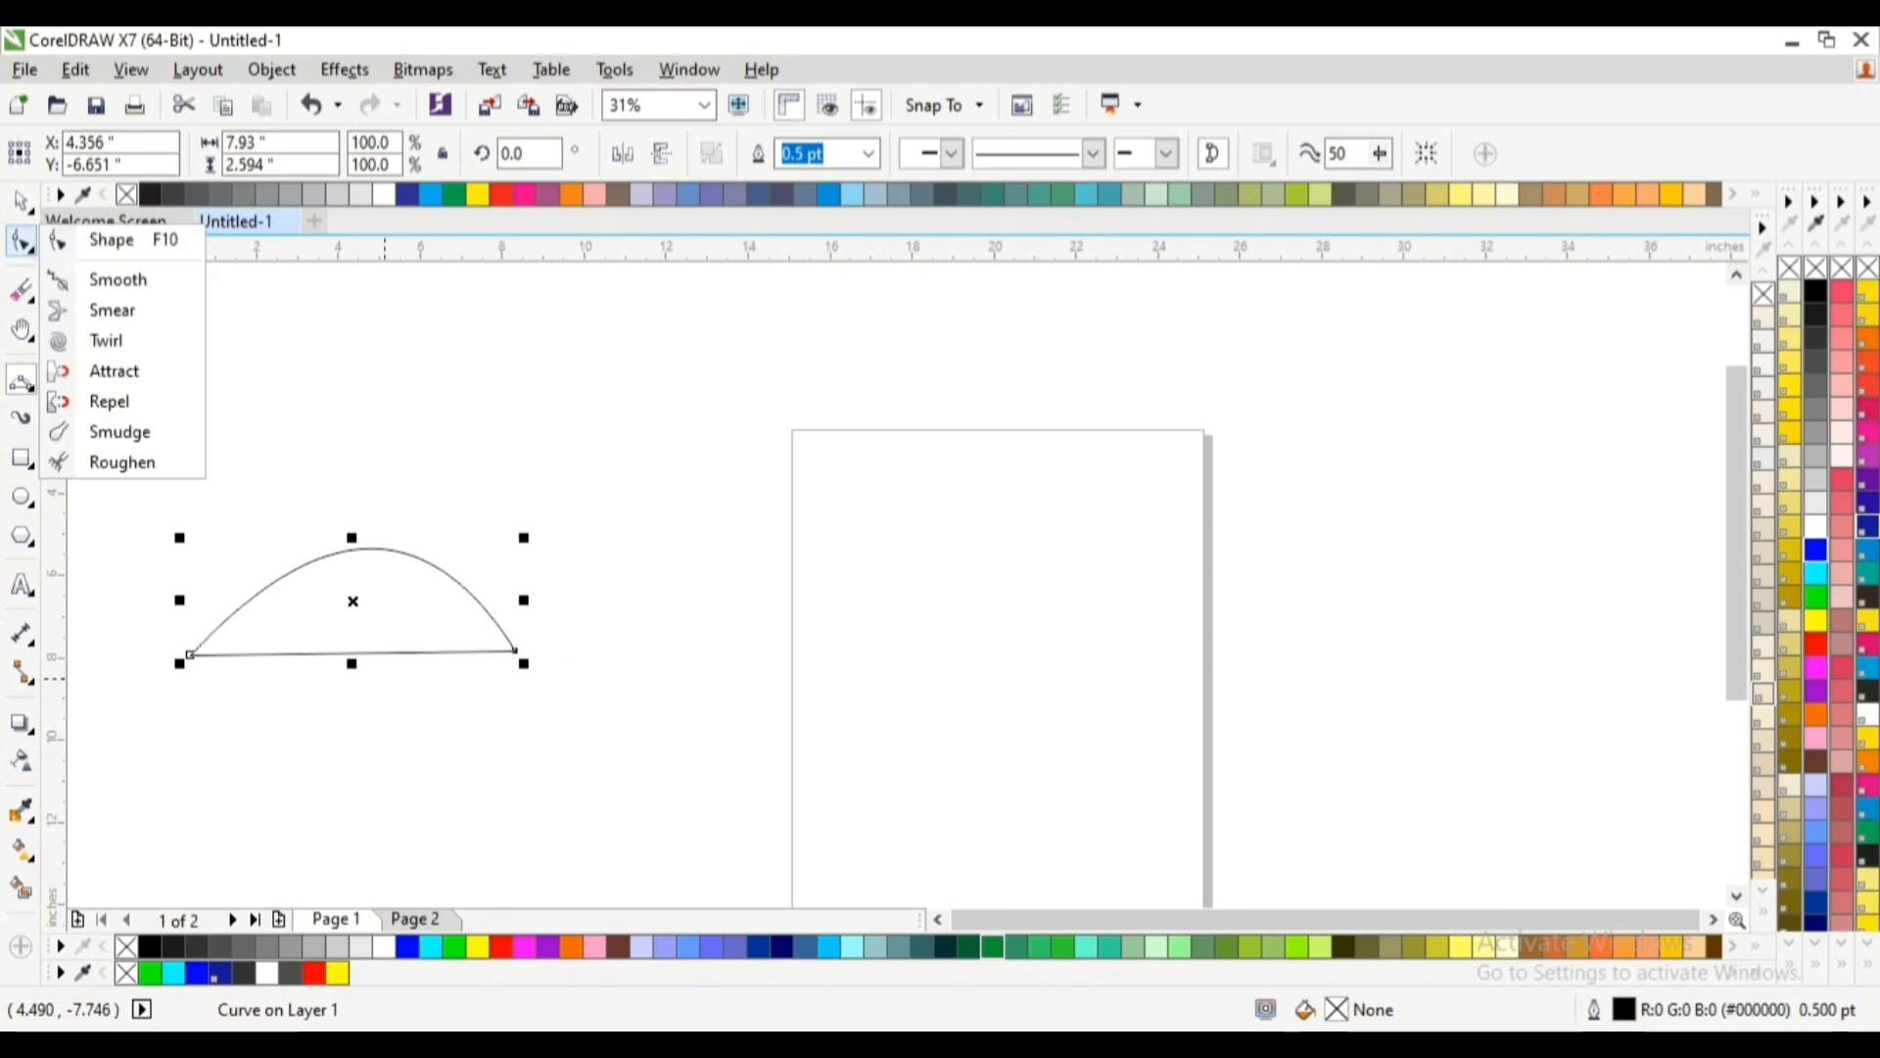
click(112, 240)
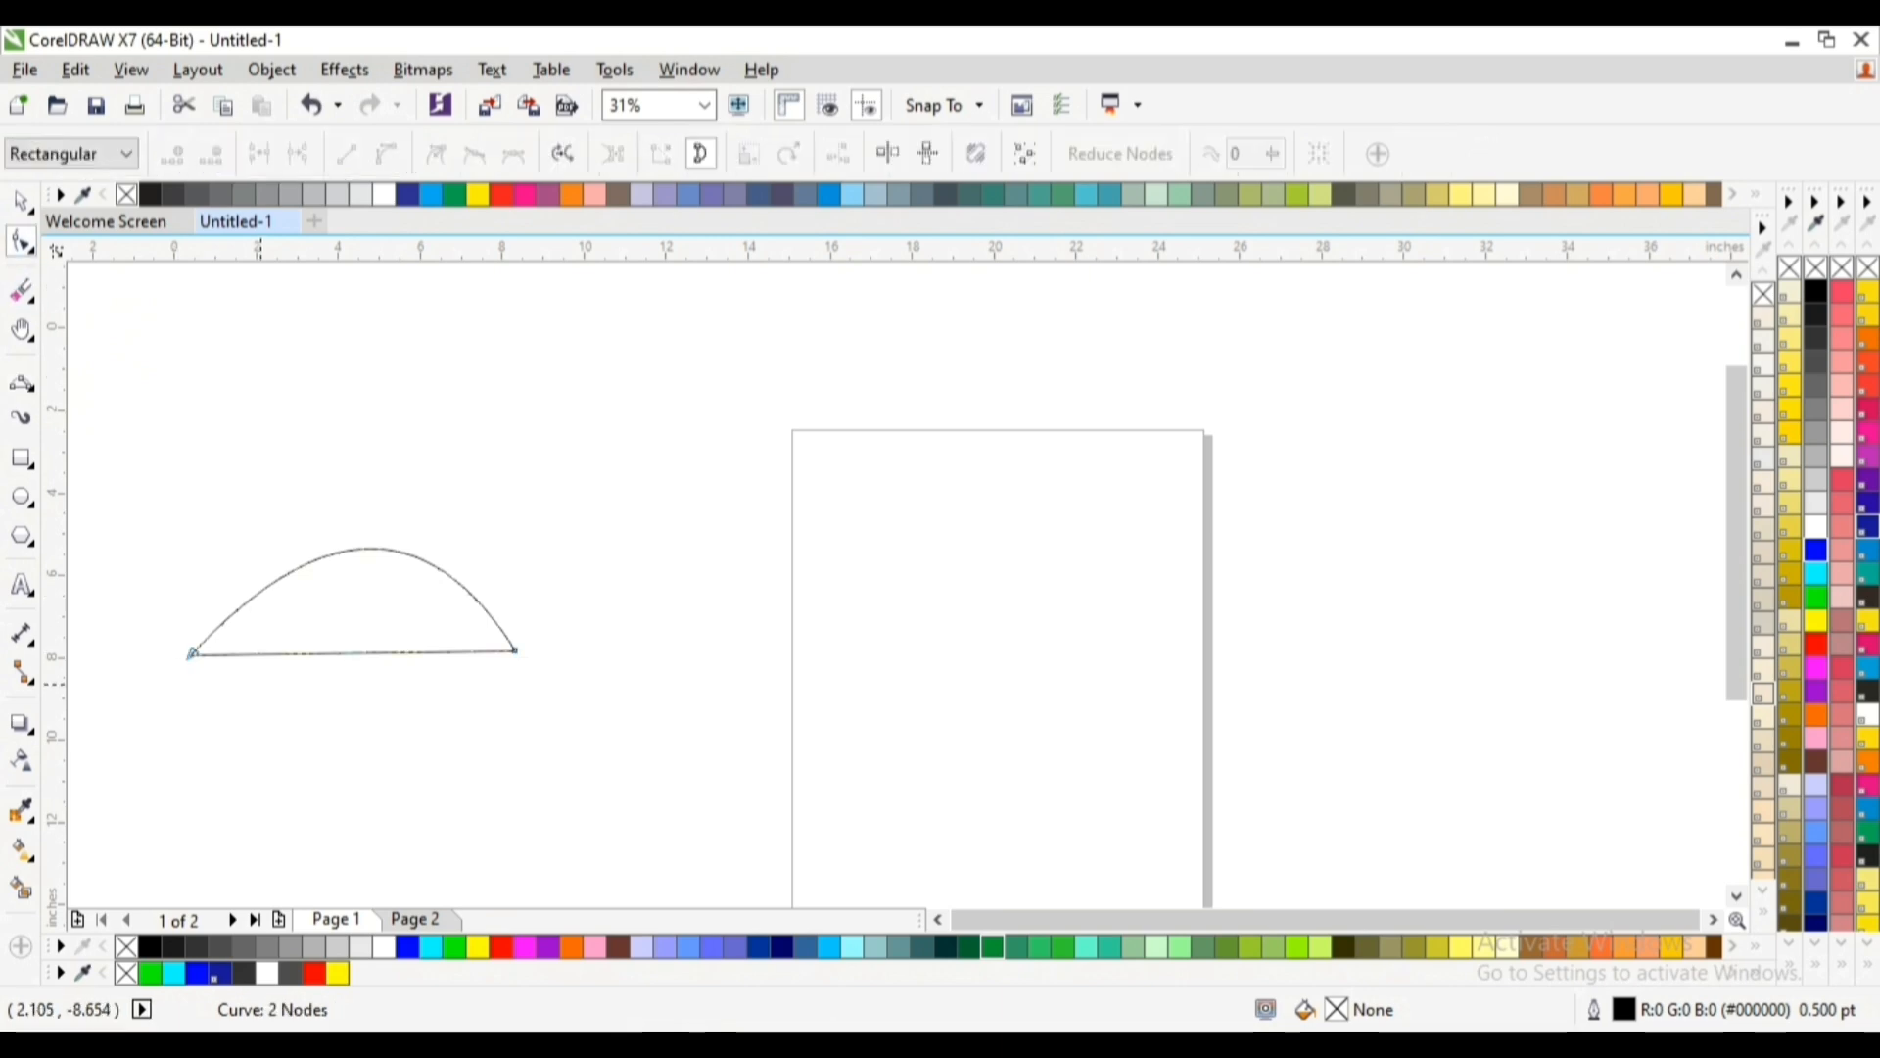
click(345, 653)
drag(345, 652, 345, 665)
drag(344, 685, 333, 737)
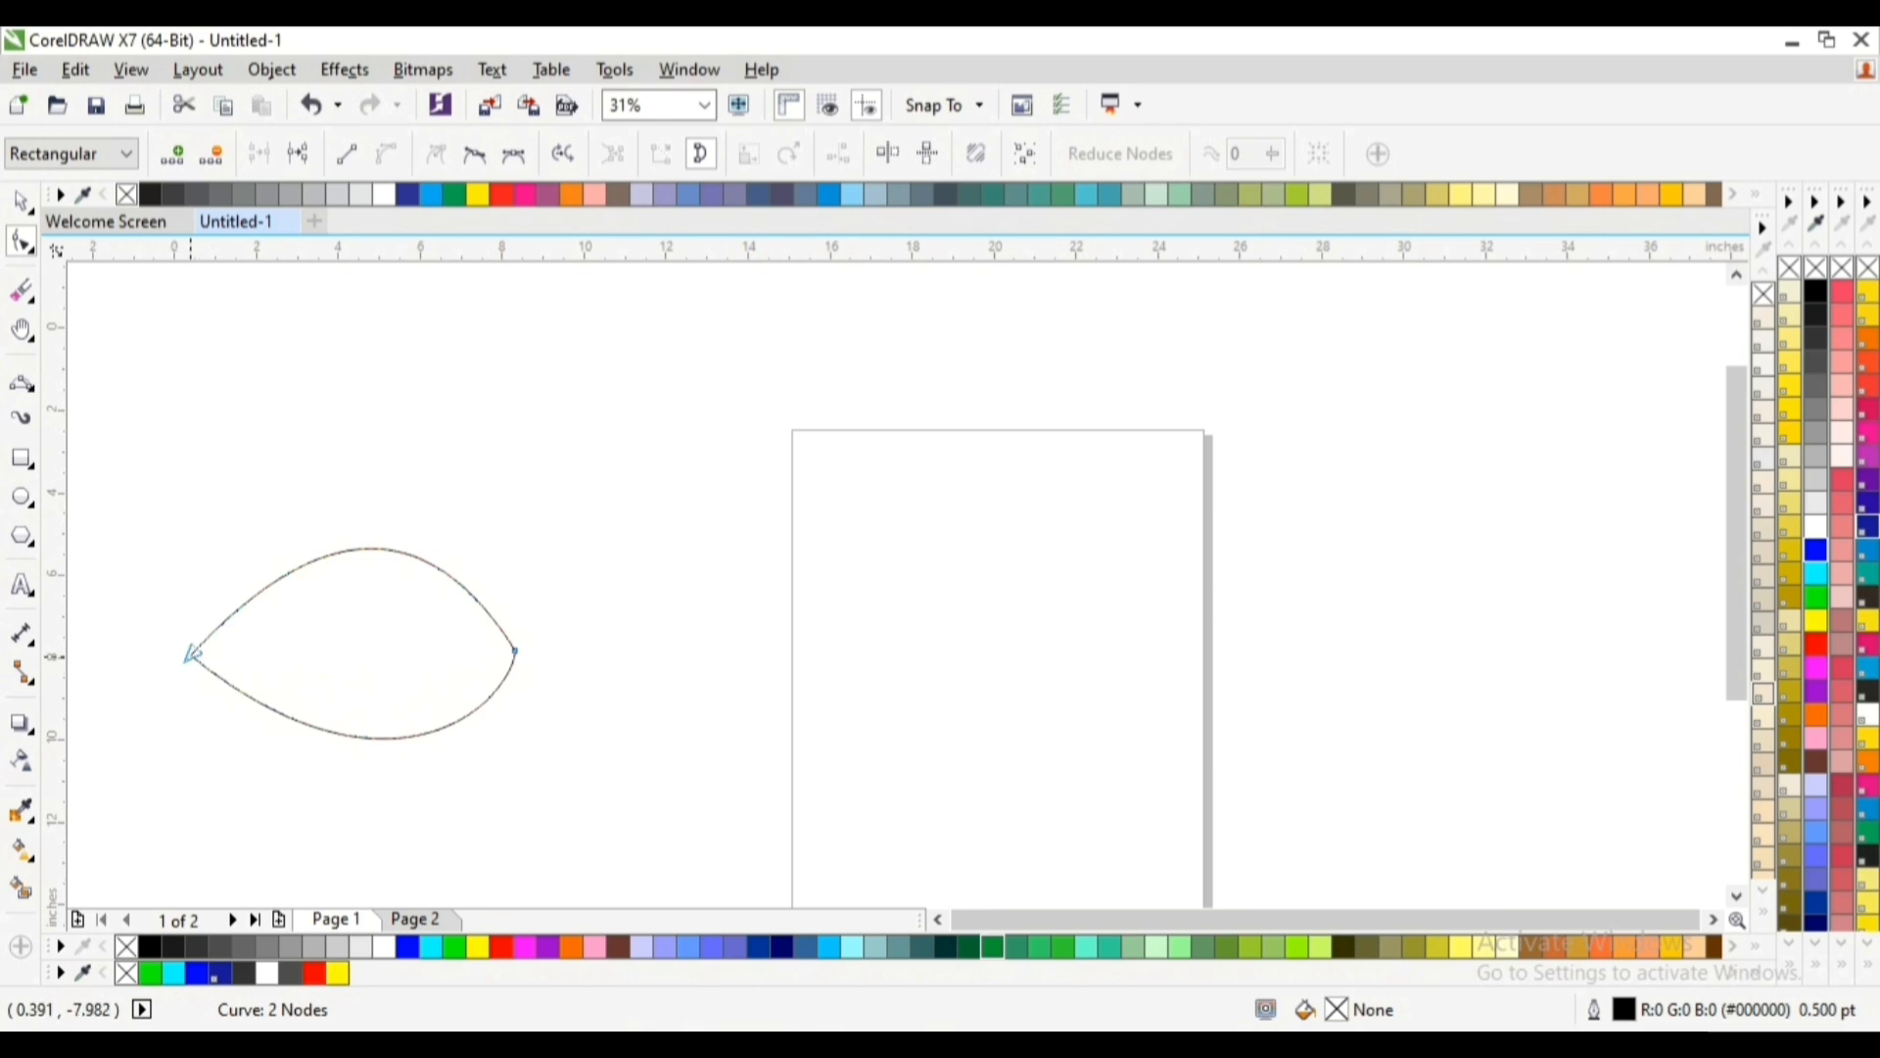
Stretch the leaf shape by moving its left end node outward and its right end node outward and slightly up
drag(193, 654, 136, 672)
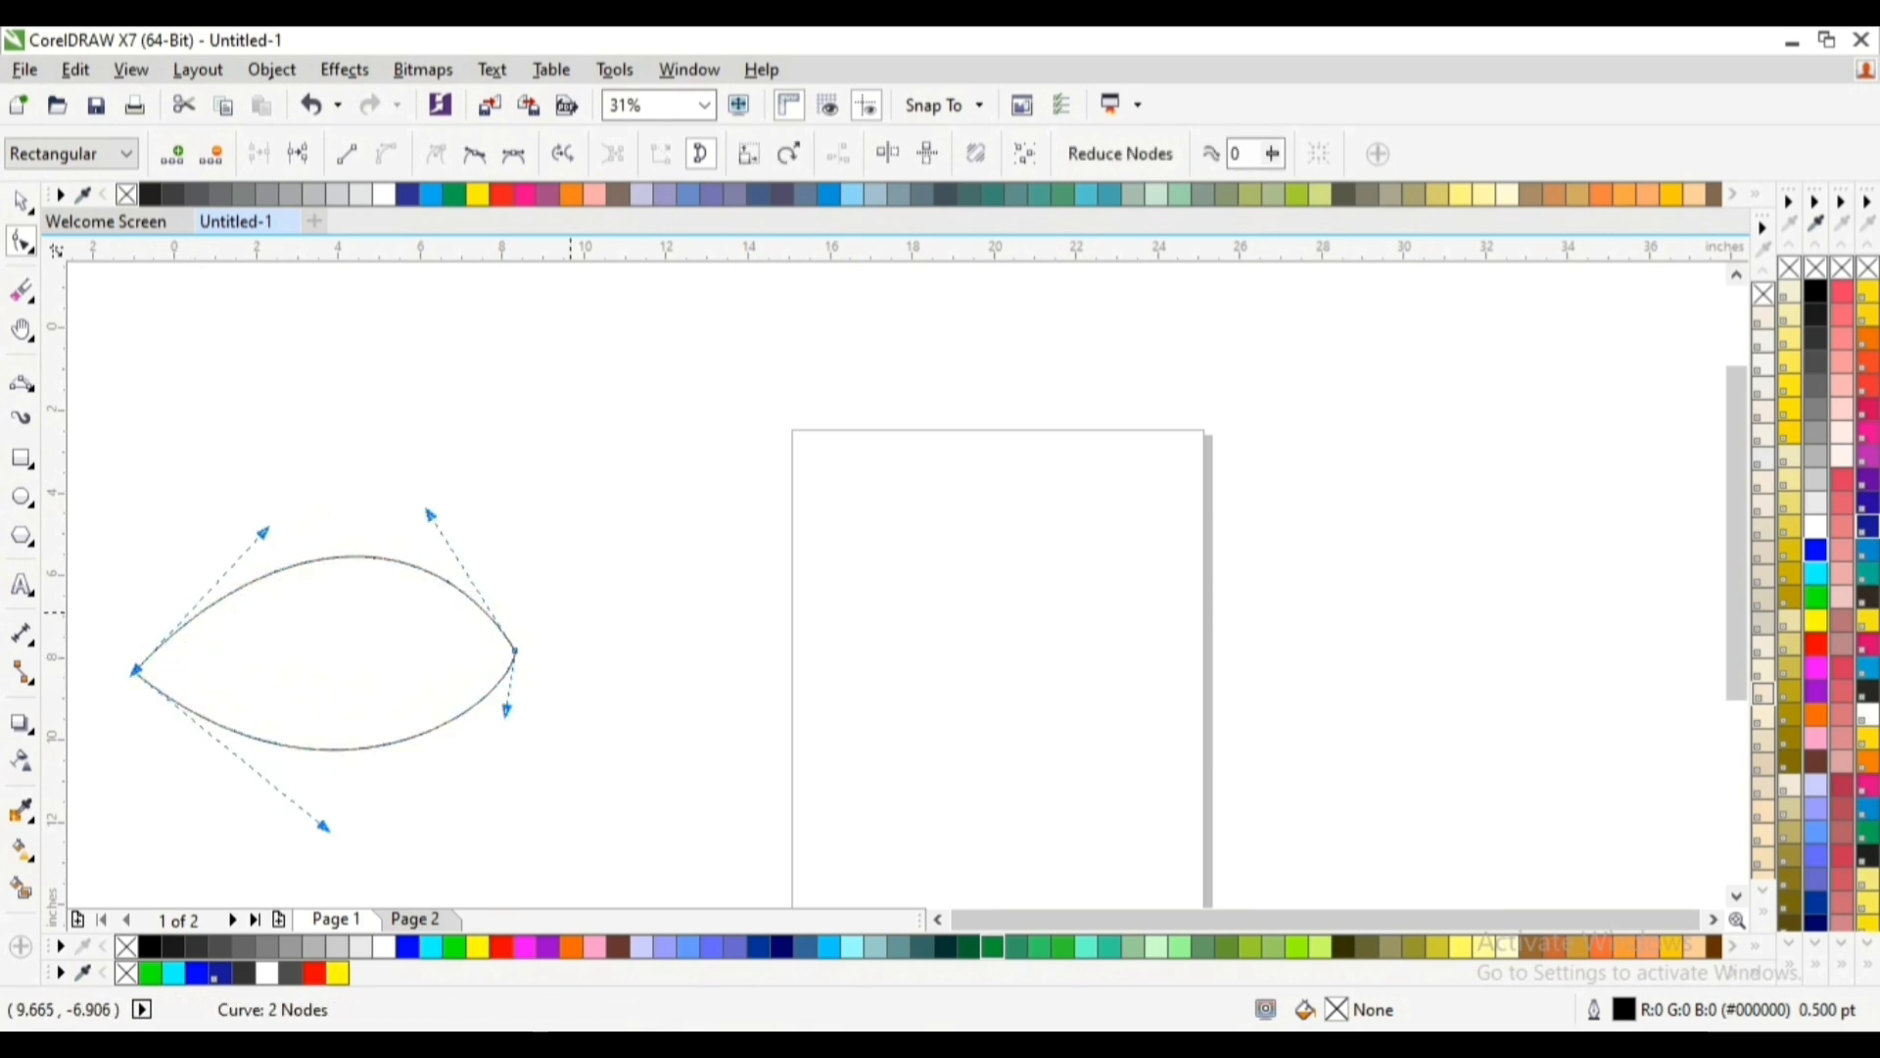
click(516, 650)
drag(516, 650, 623, 650)
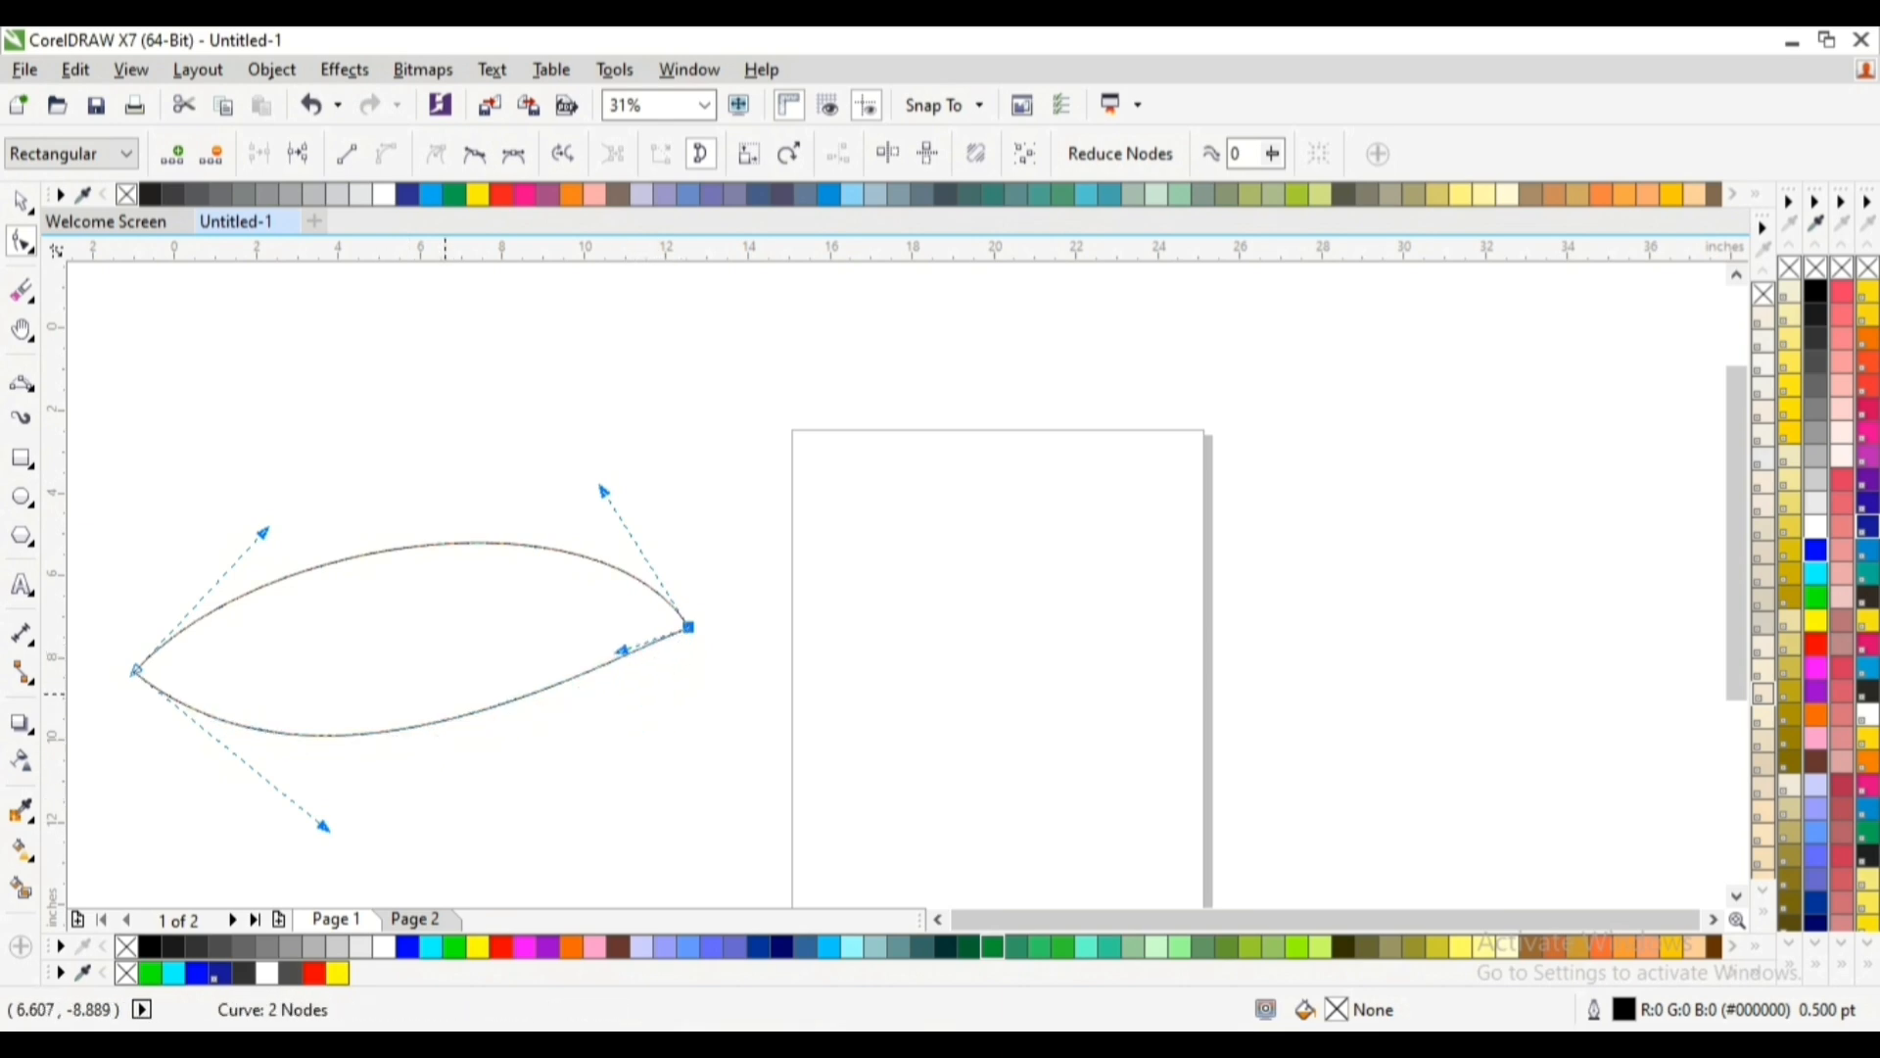
Add a node on the leaf's lower edge and move it up and to the left so the edge curves inward
click(446, 720)
right_click(446, 719)
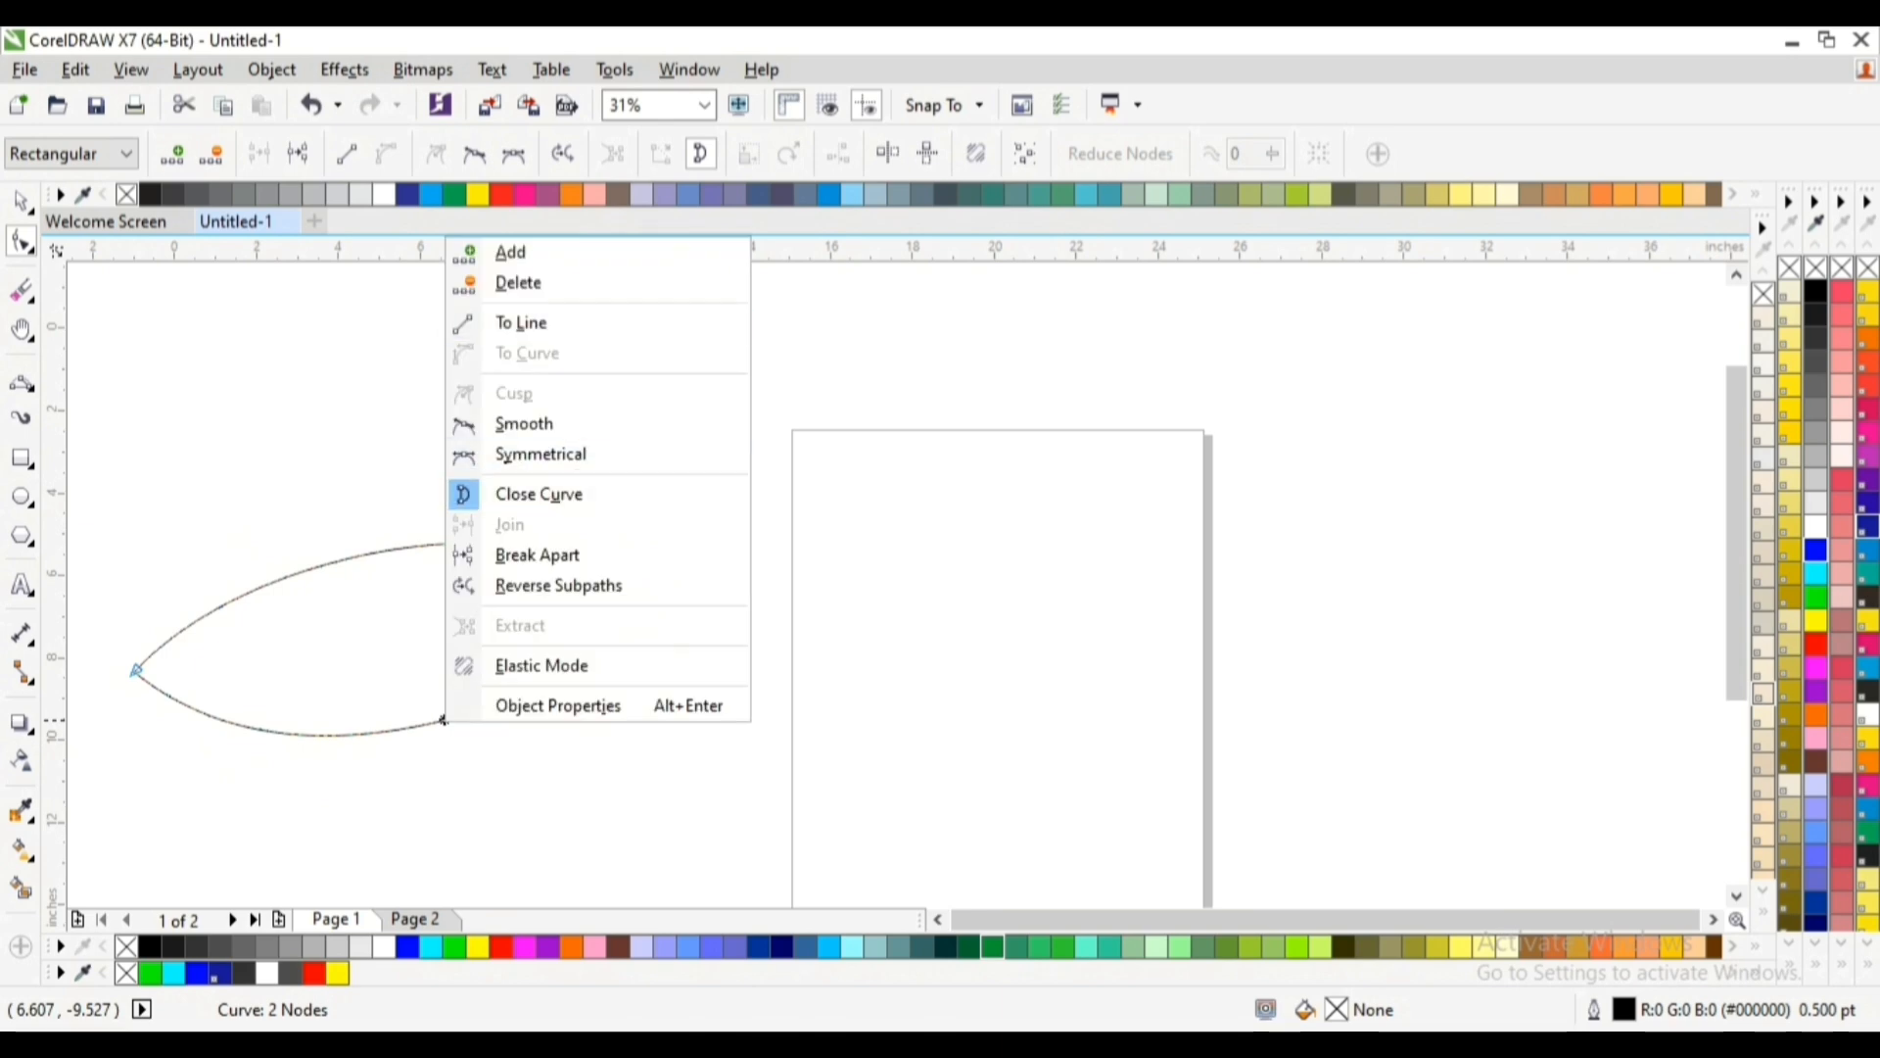
key(Down)
key(Return)
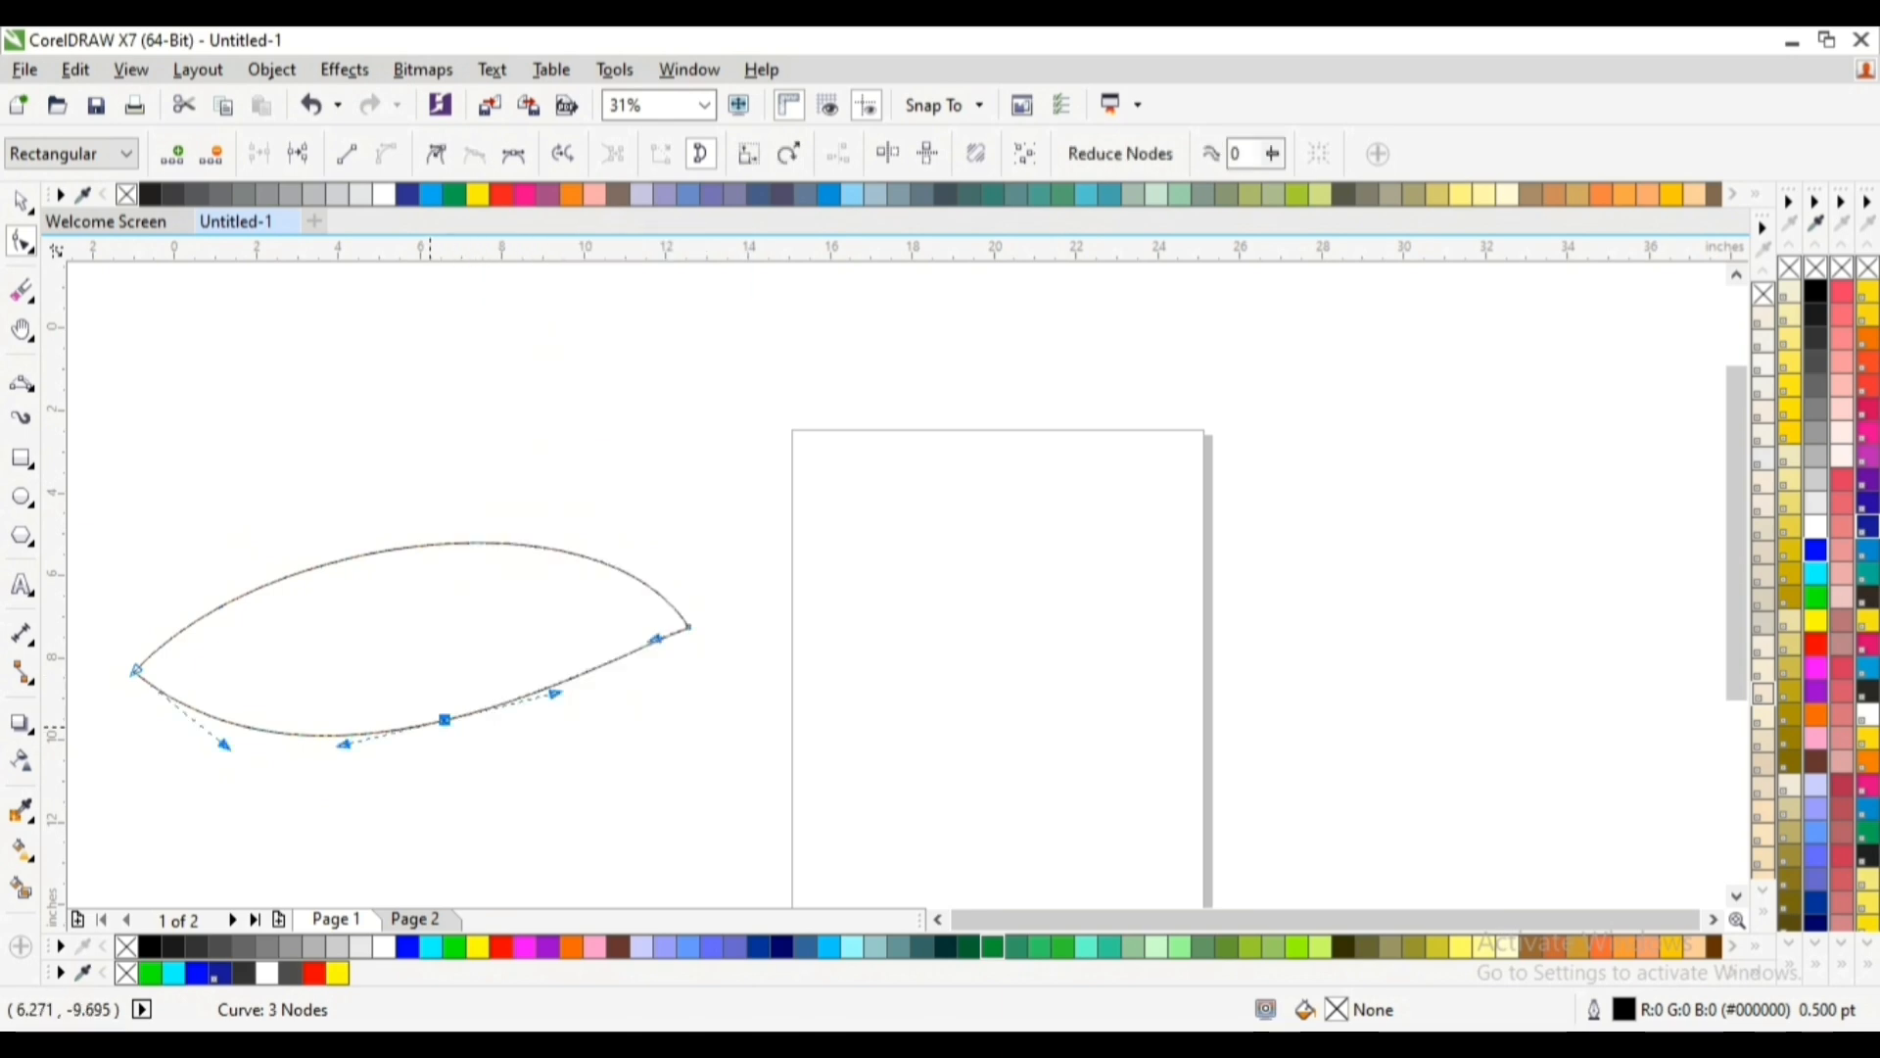
drag(445, 720, 394, 660)
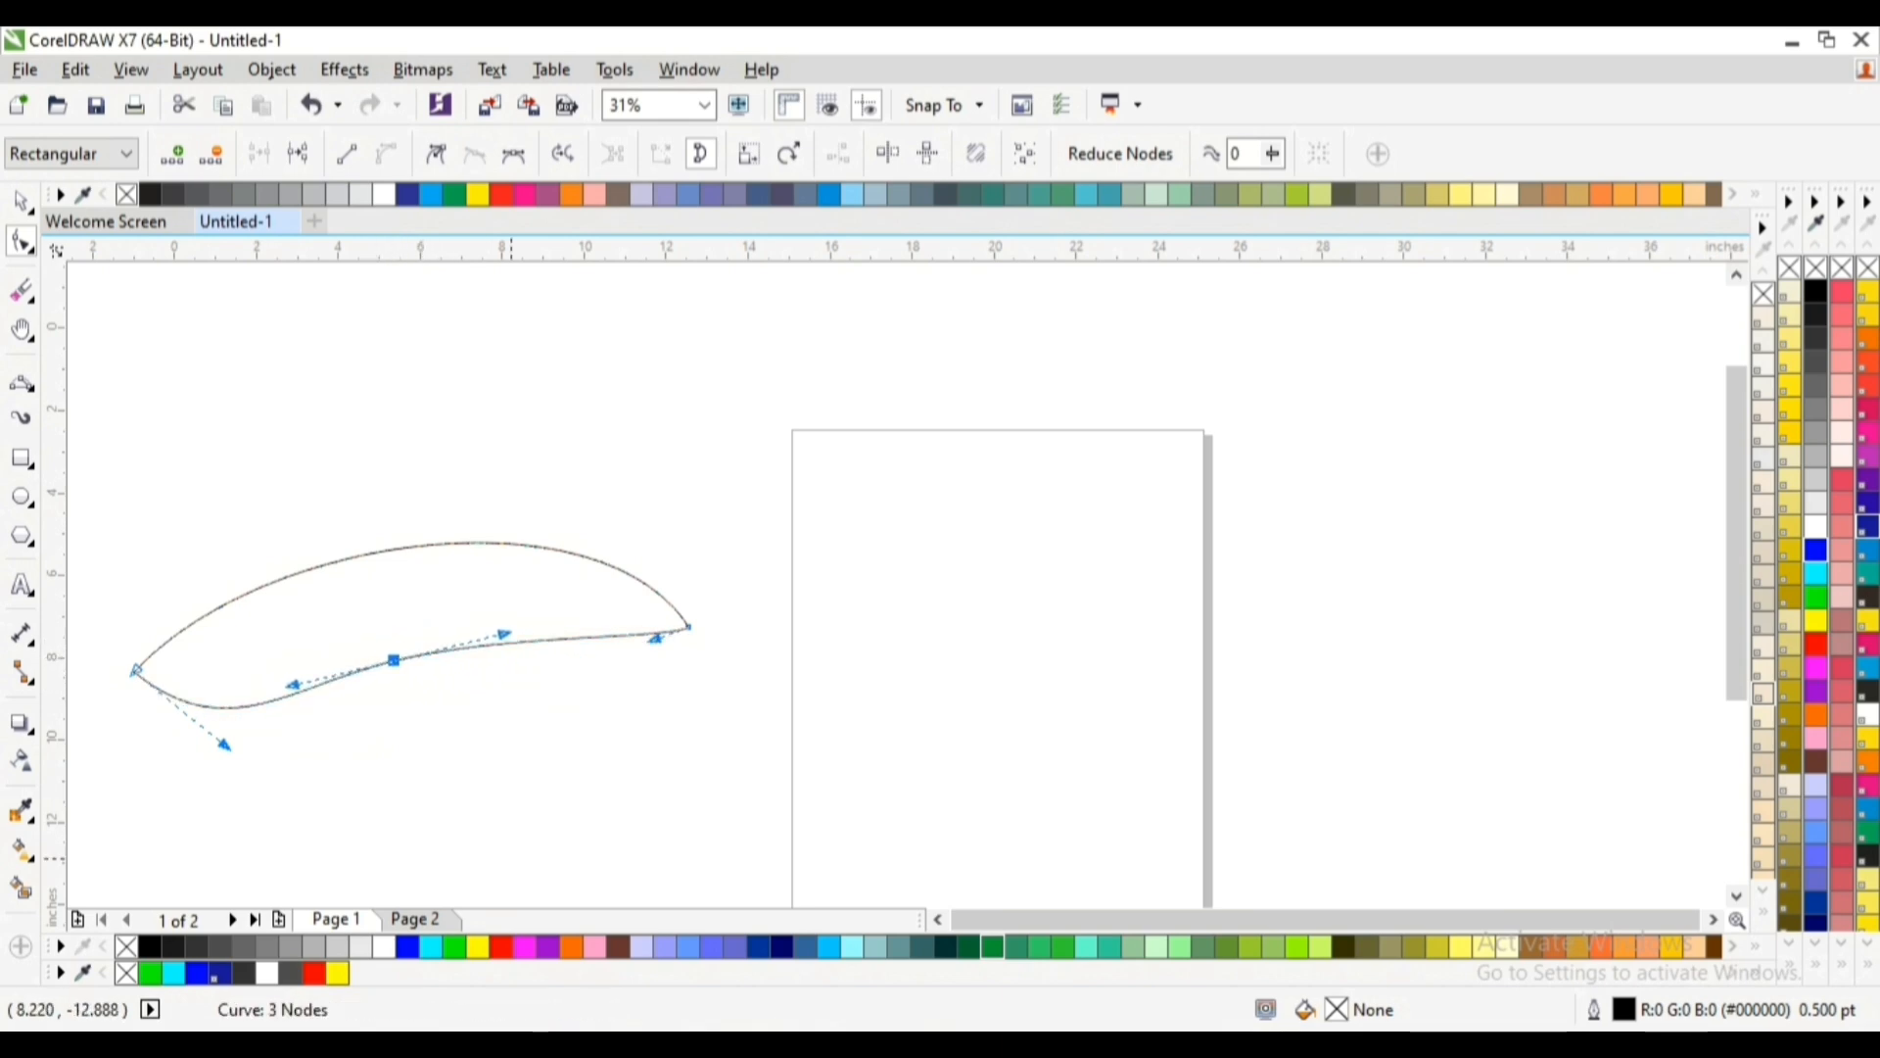
click(22, 201)
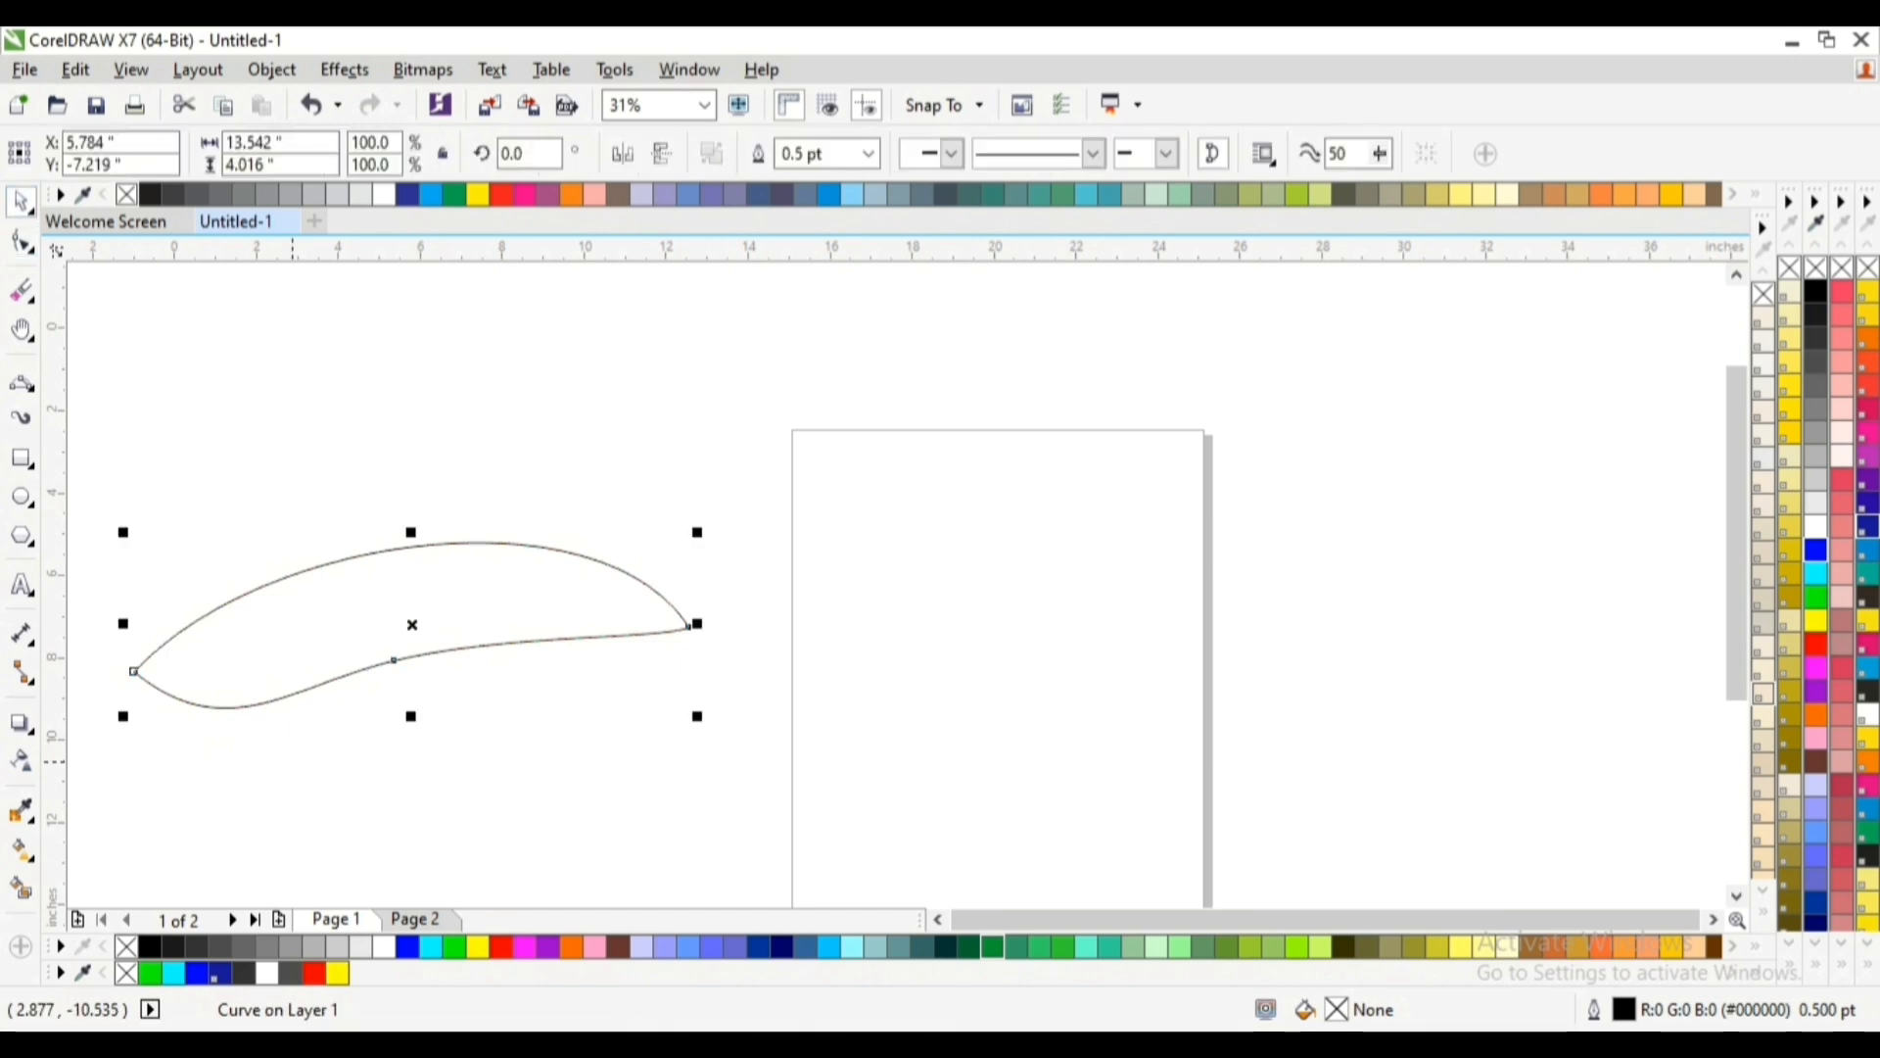
key(Escape)
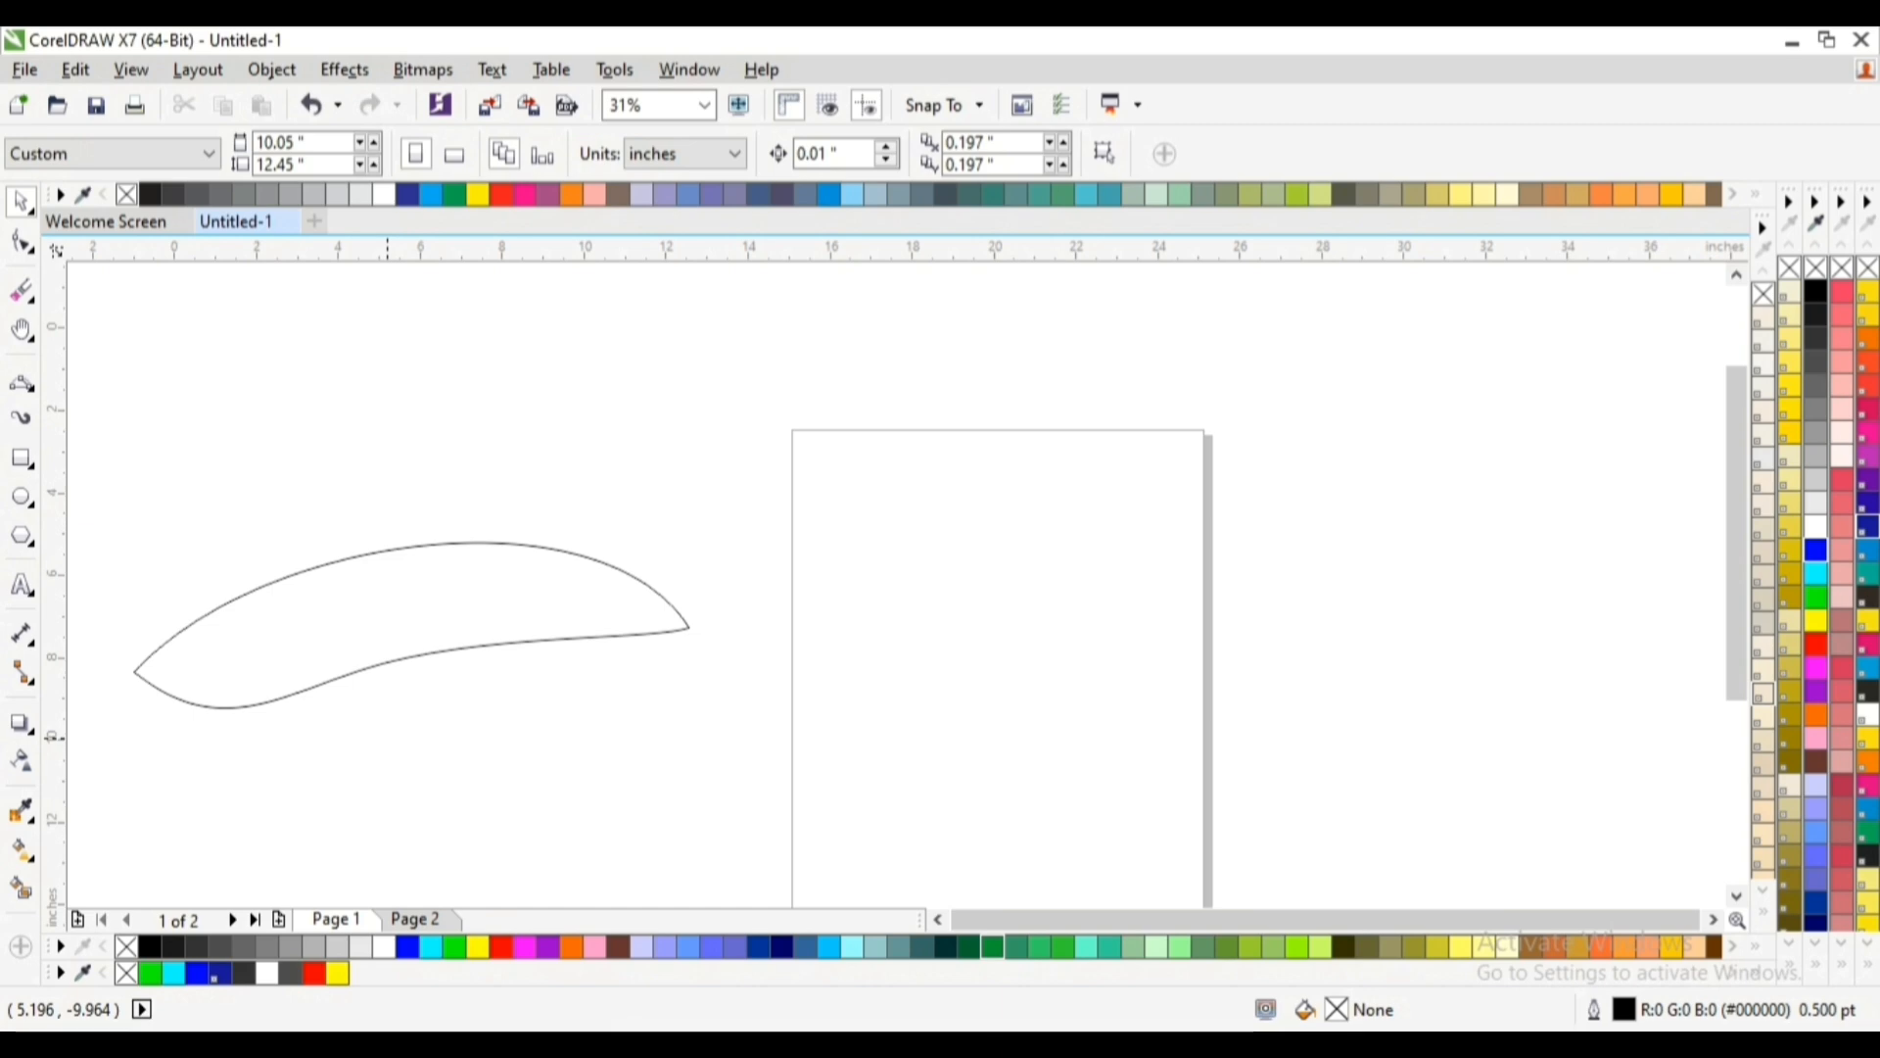
Draw a small closed arch about 4.5 by 1 inches above the leaf with the 3-Point Curve tool, undoing the extra curve beneath it
key(F5)
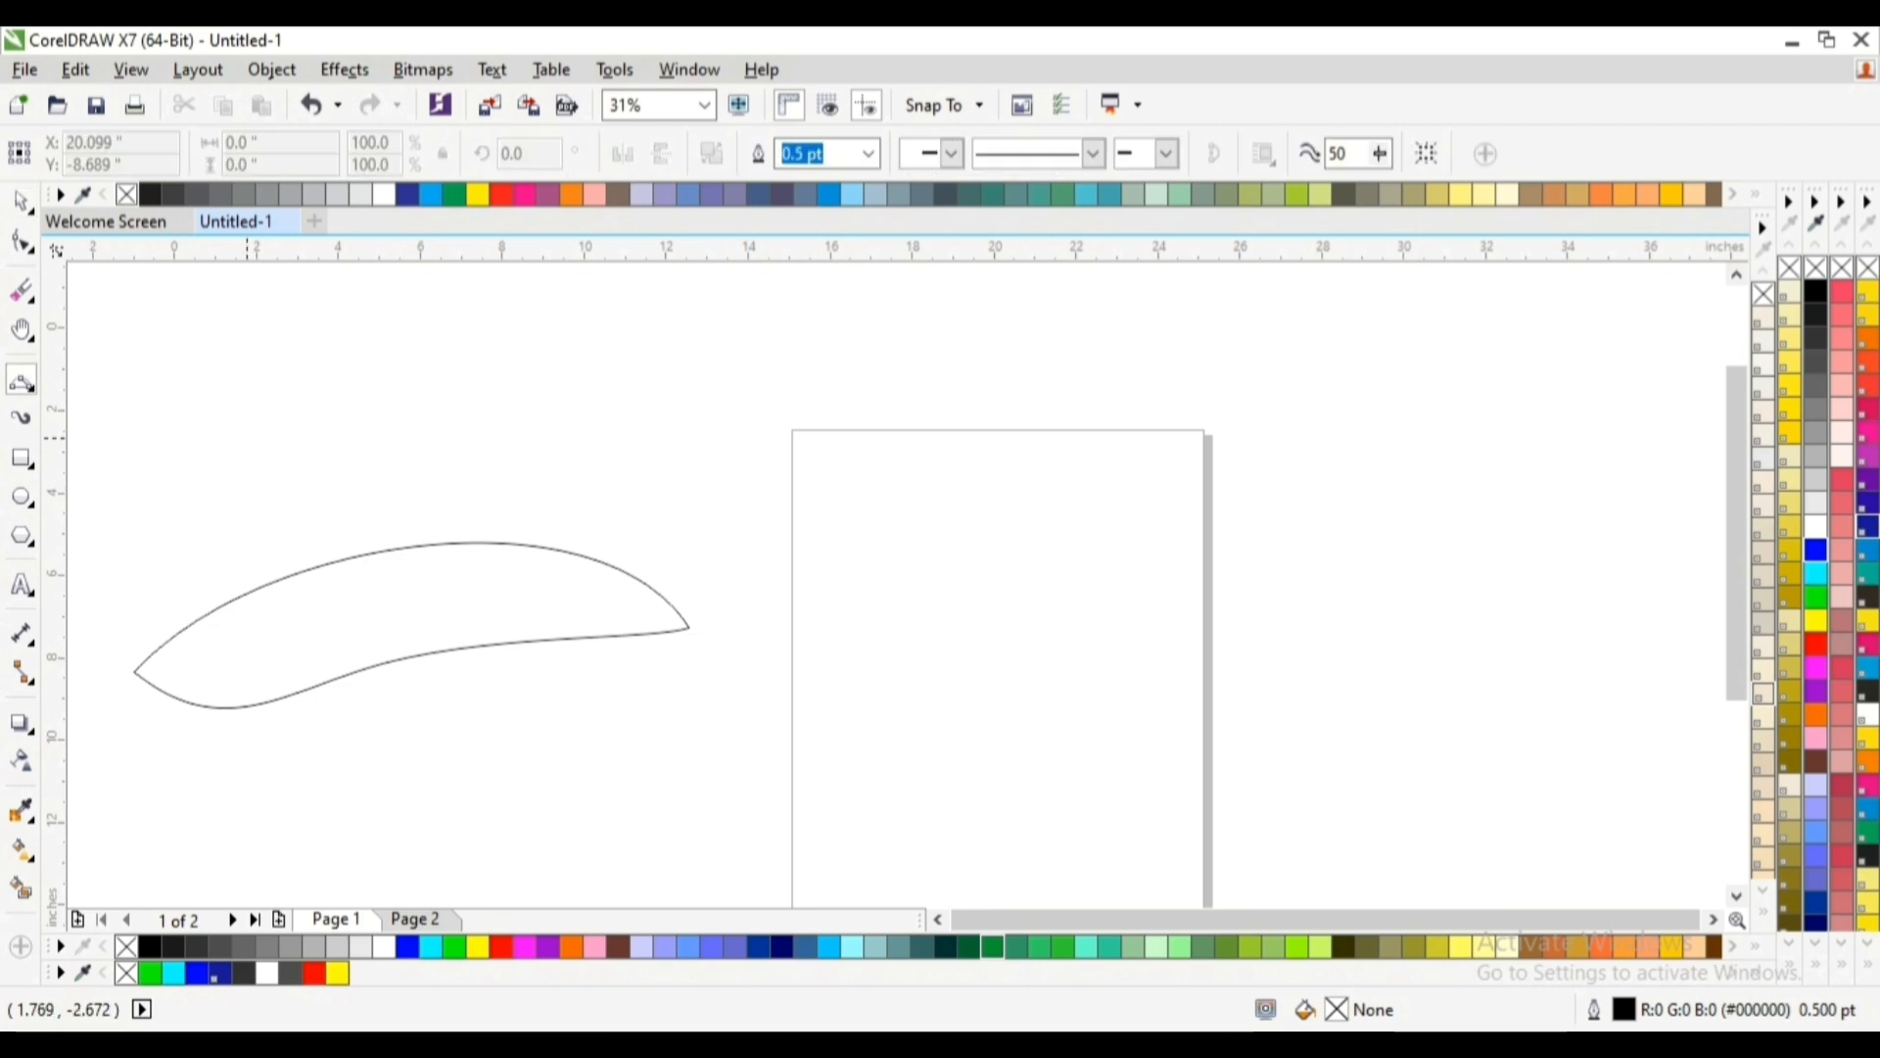
click(247, 437)
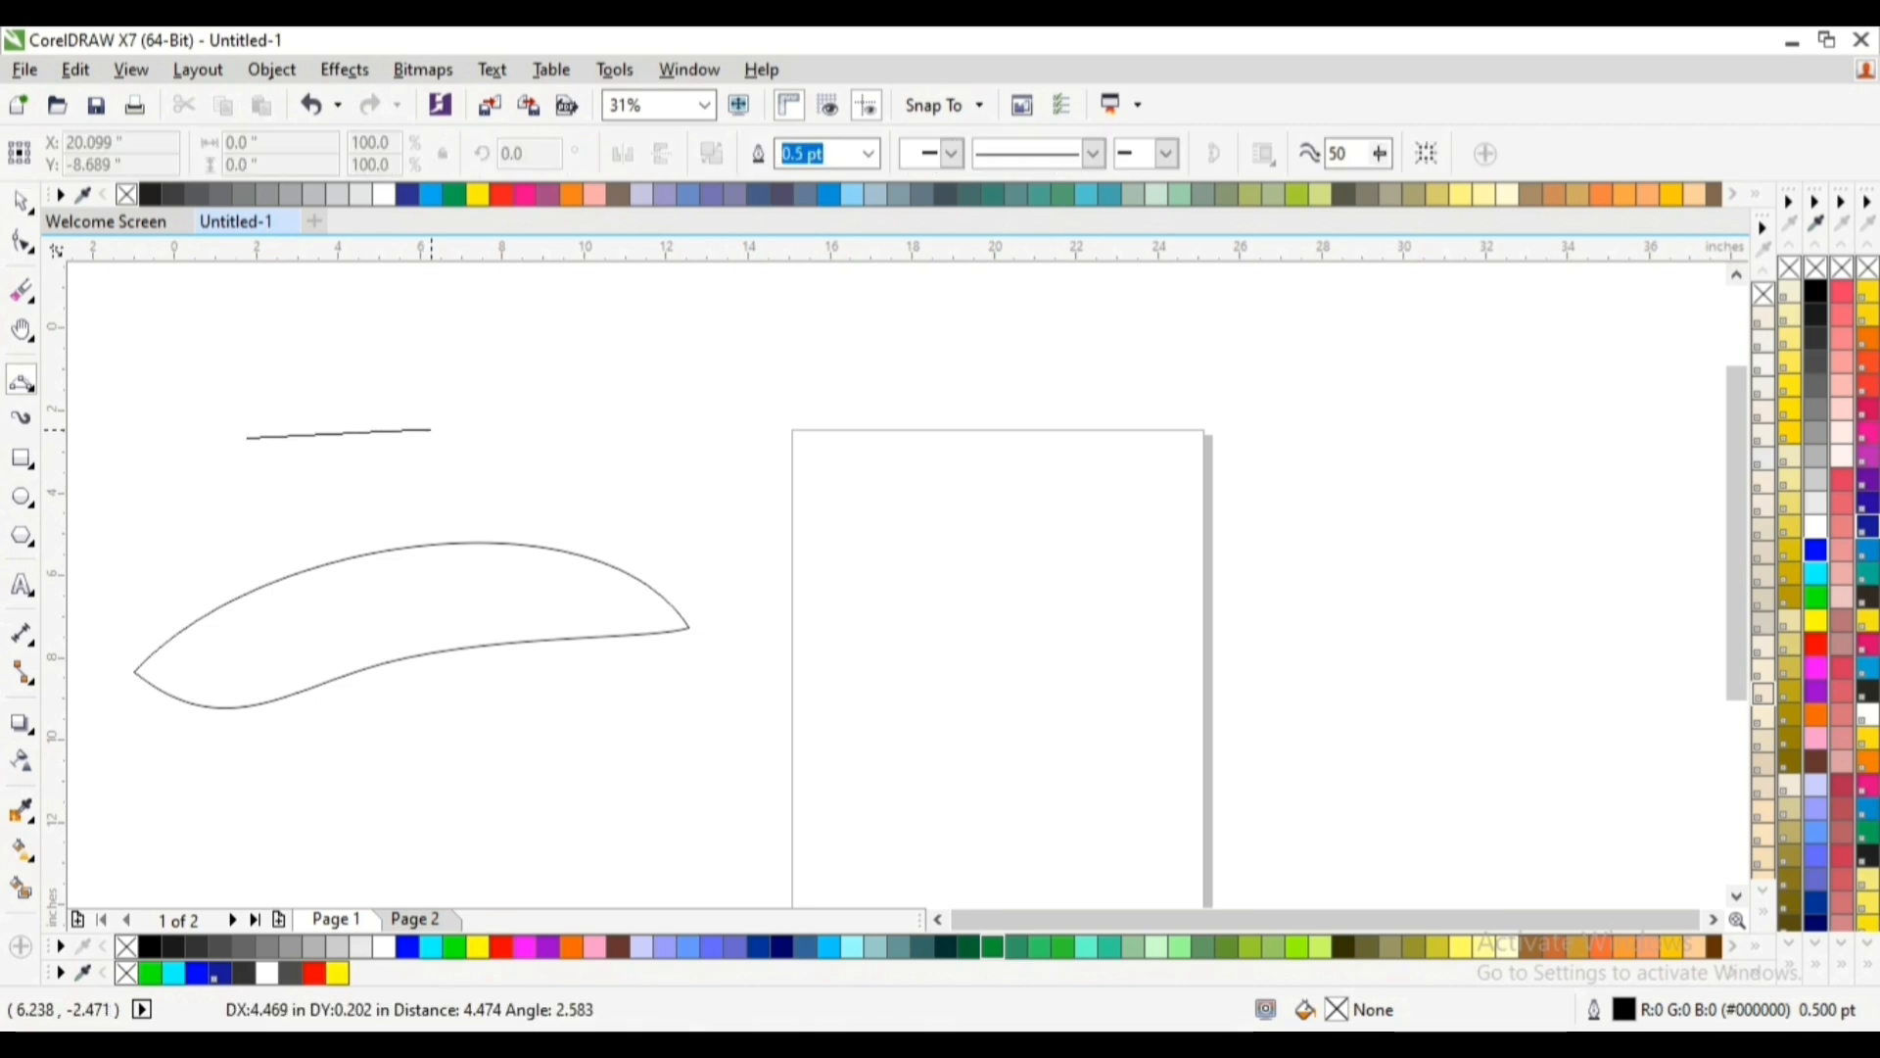
click(339, 397)
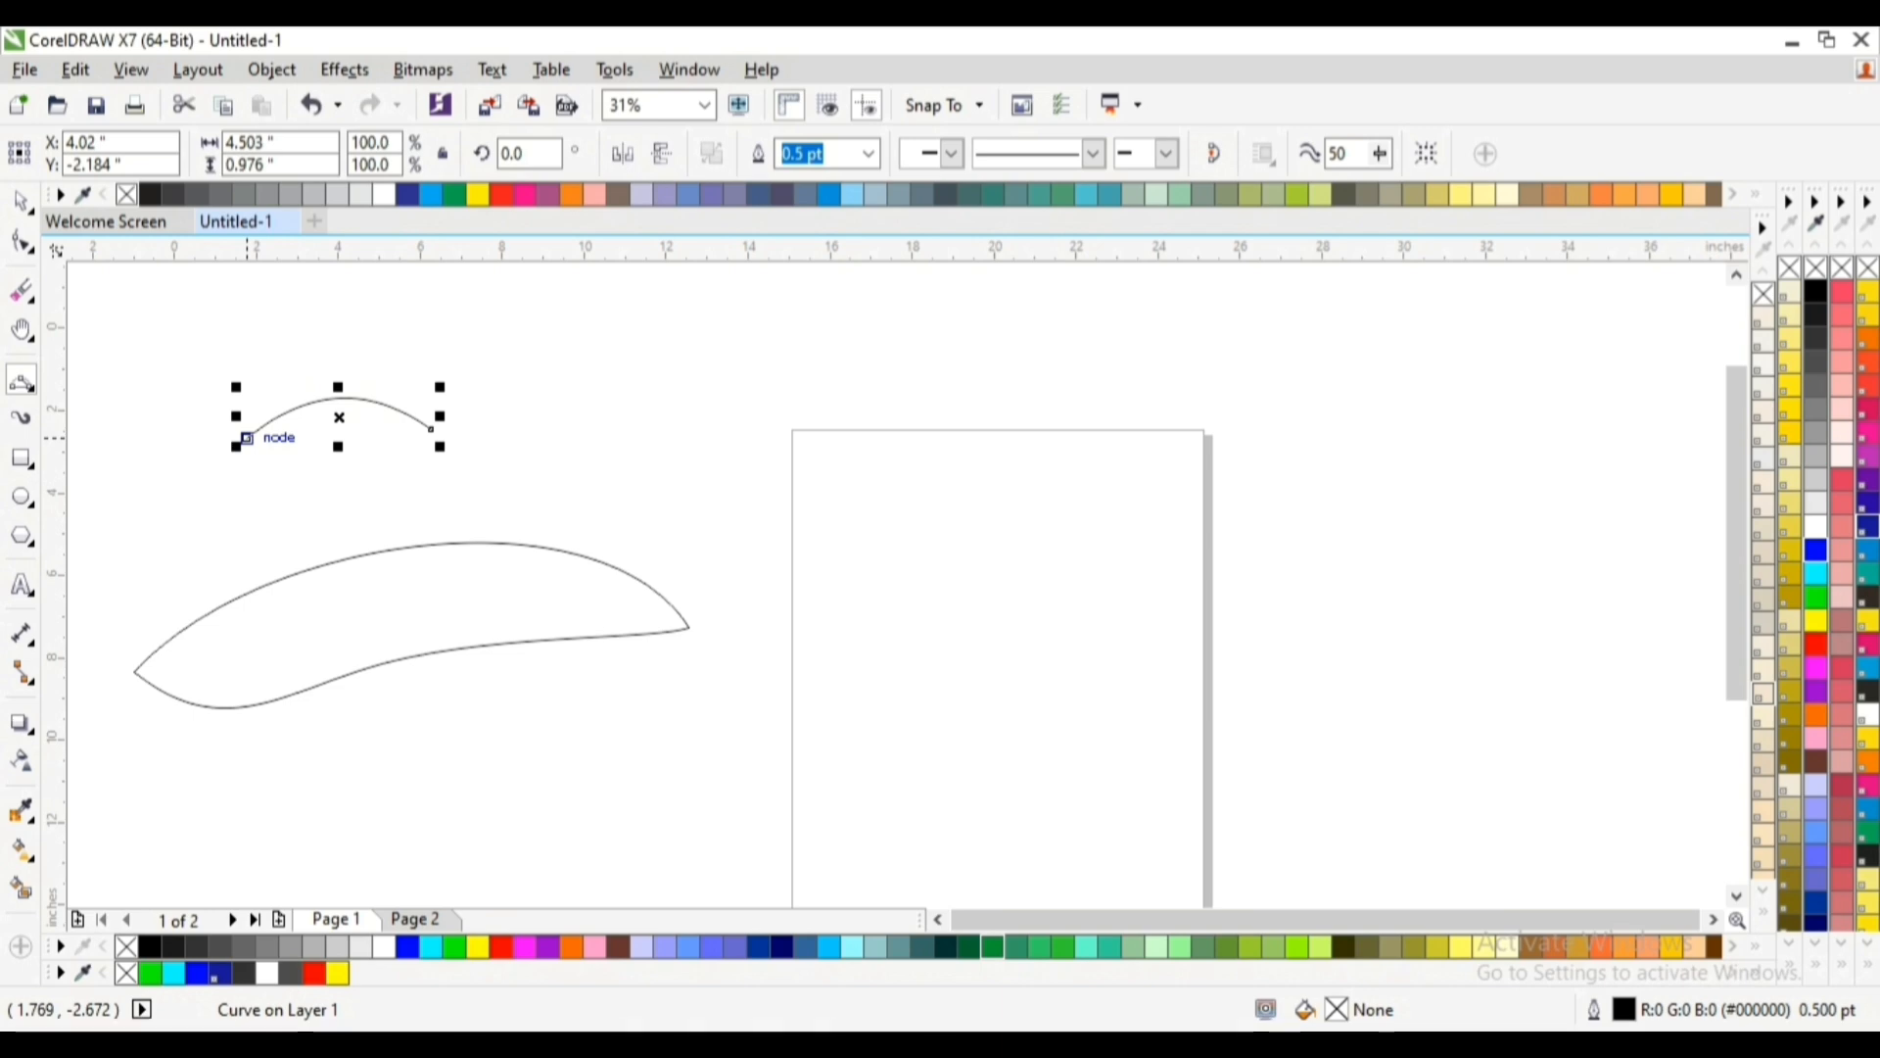
mouse_move(246, 437)
mouse_down()
mouse_move(423, 446)
mouse_move(432, 429)
mouse_move(349, 486)
mouse_move(249, 460)
mouse_move(227, 514)
mouse_move(298, 547)
mouse_move(347, 509)
mouse_move(260, 463)
mouse_move(234, 470)
mouse_up()
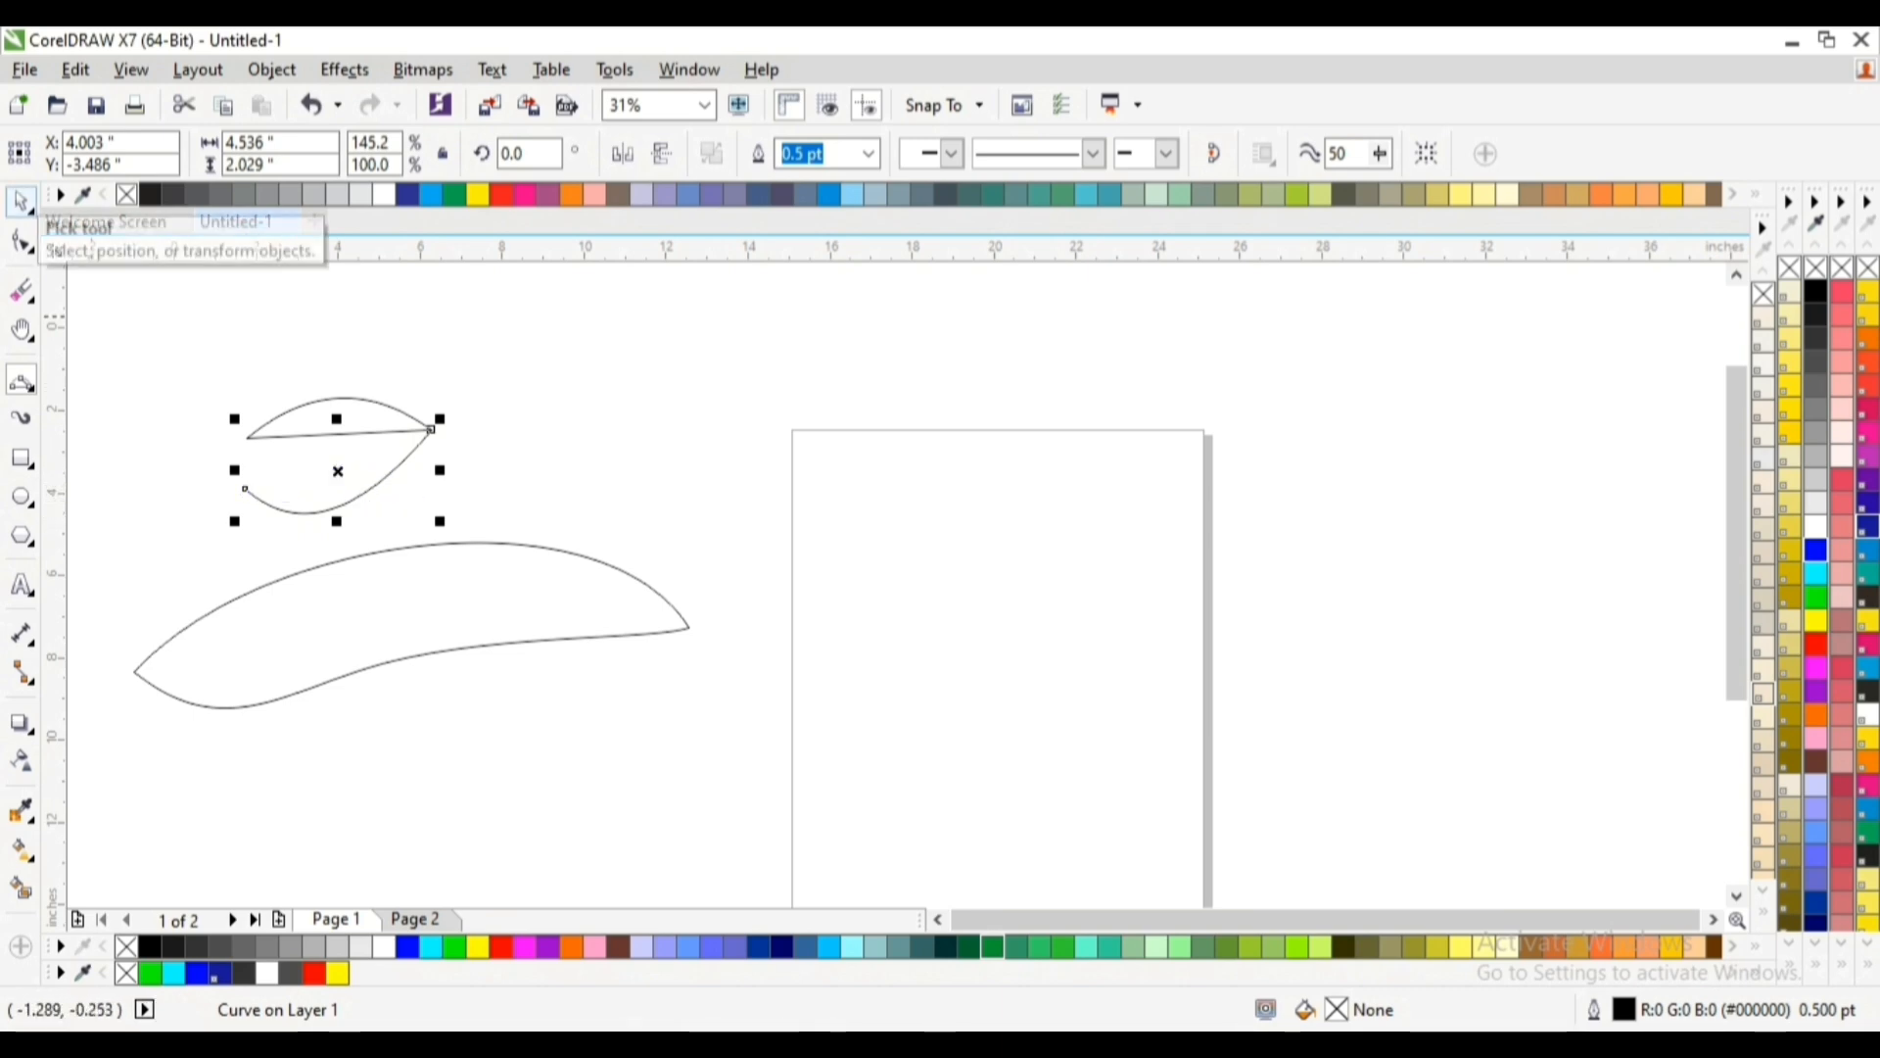
click(21, 202)
key(ctrl+z)
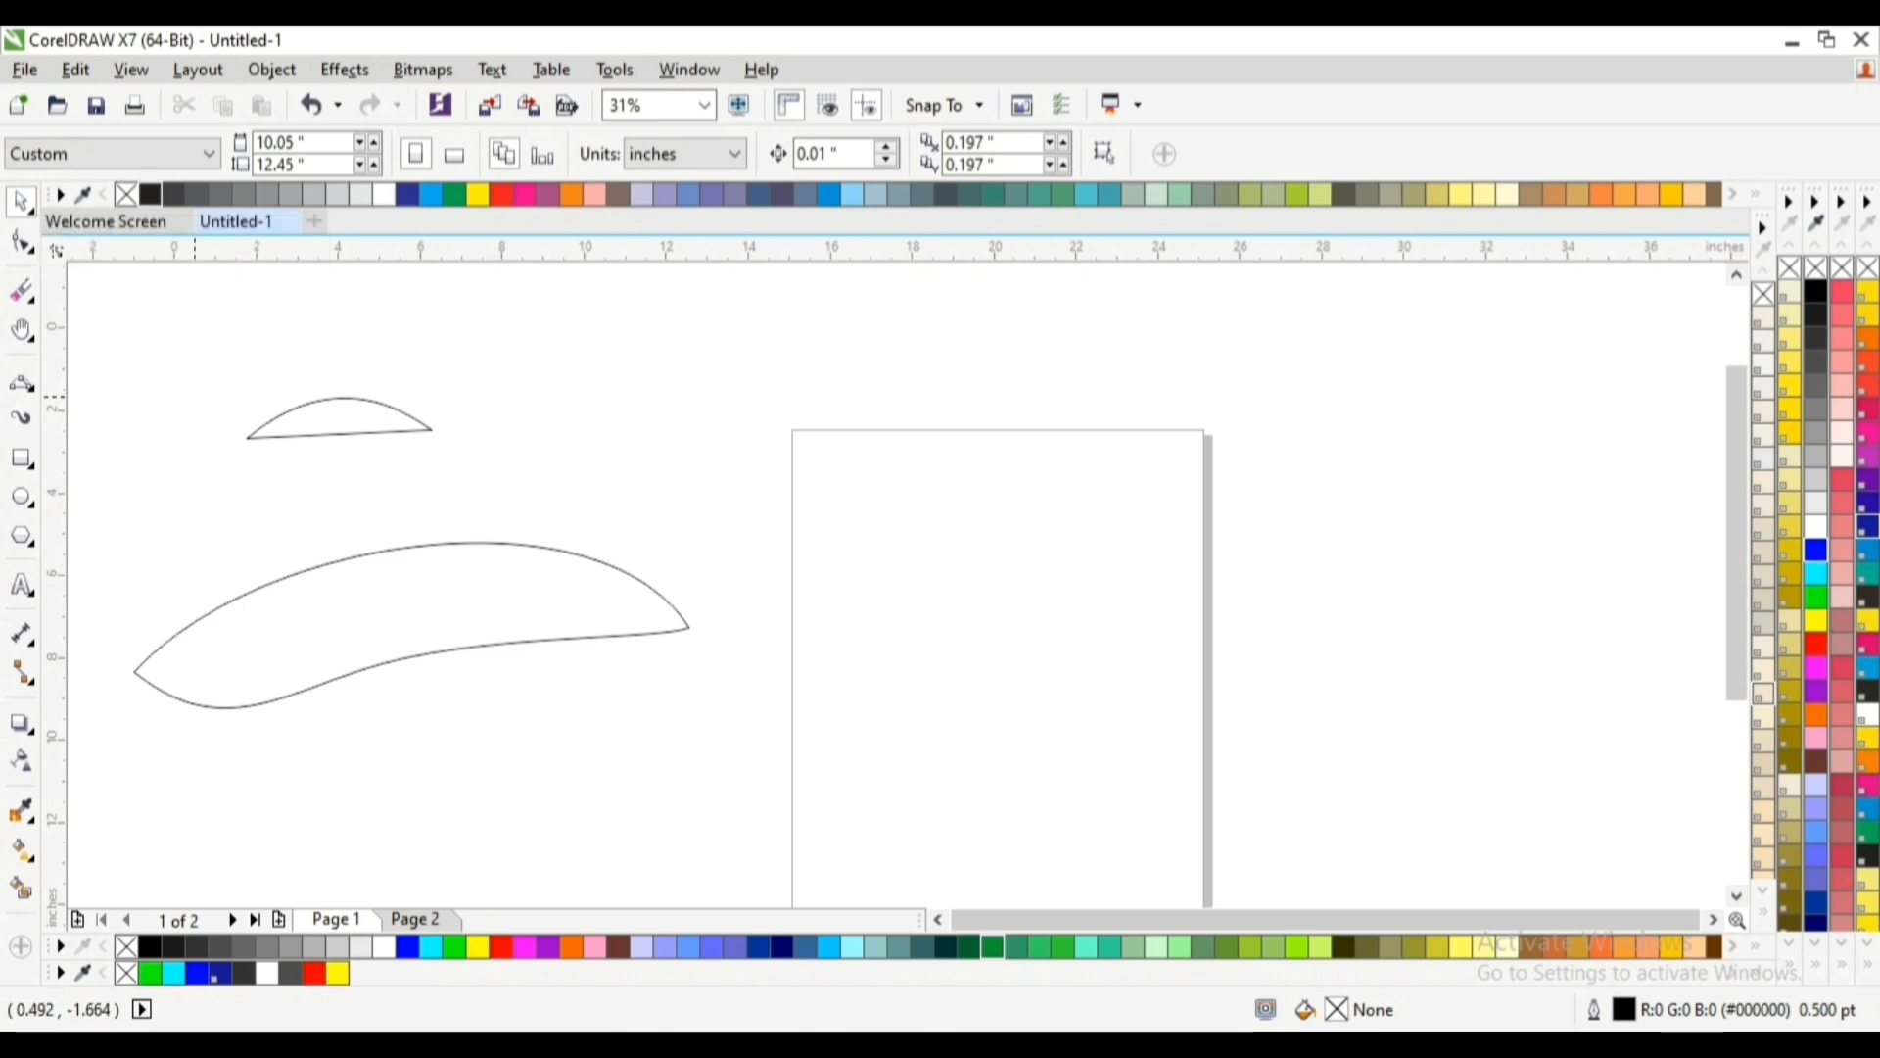
Sketch a scalloped outline on the page and a cloud beside it with the Smart Drawing tool, and clear them along with the small arch
click(22, 382)
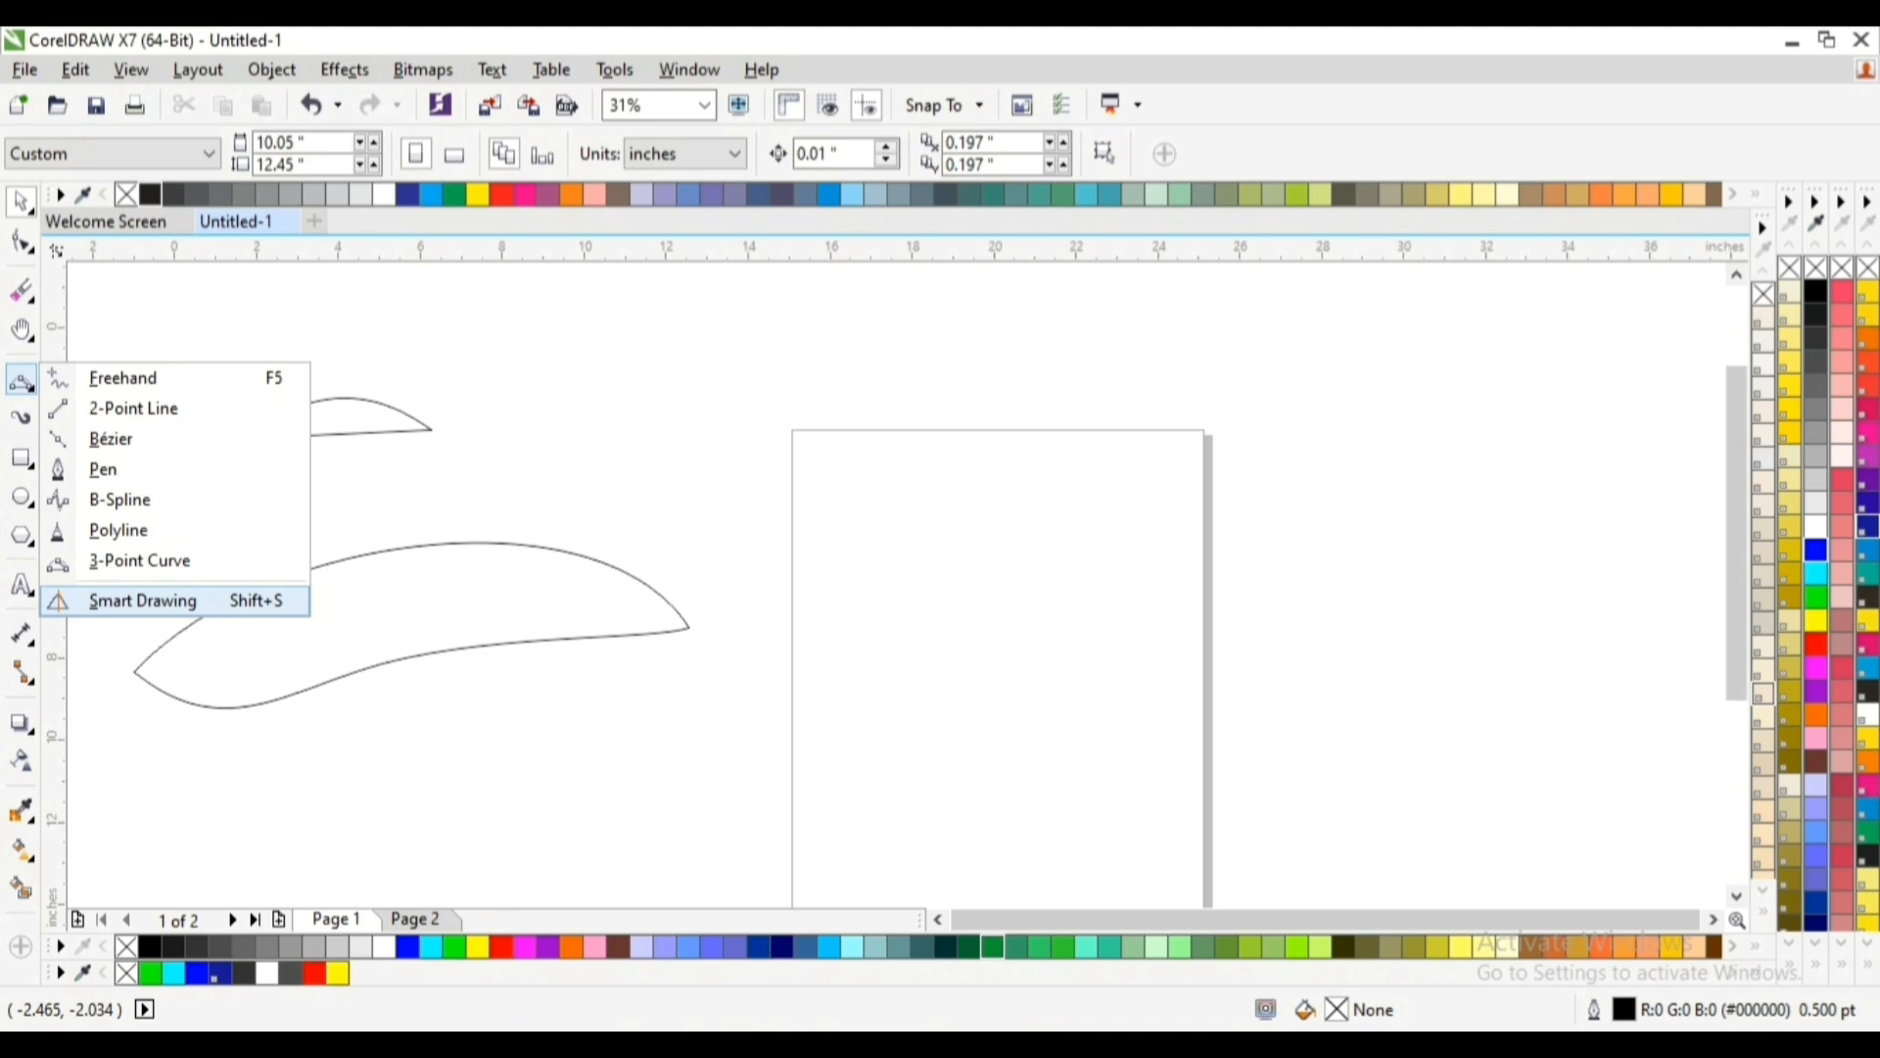
click(143, 601)
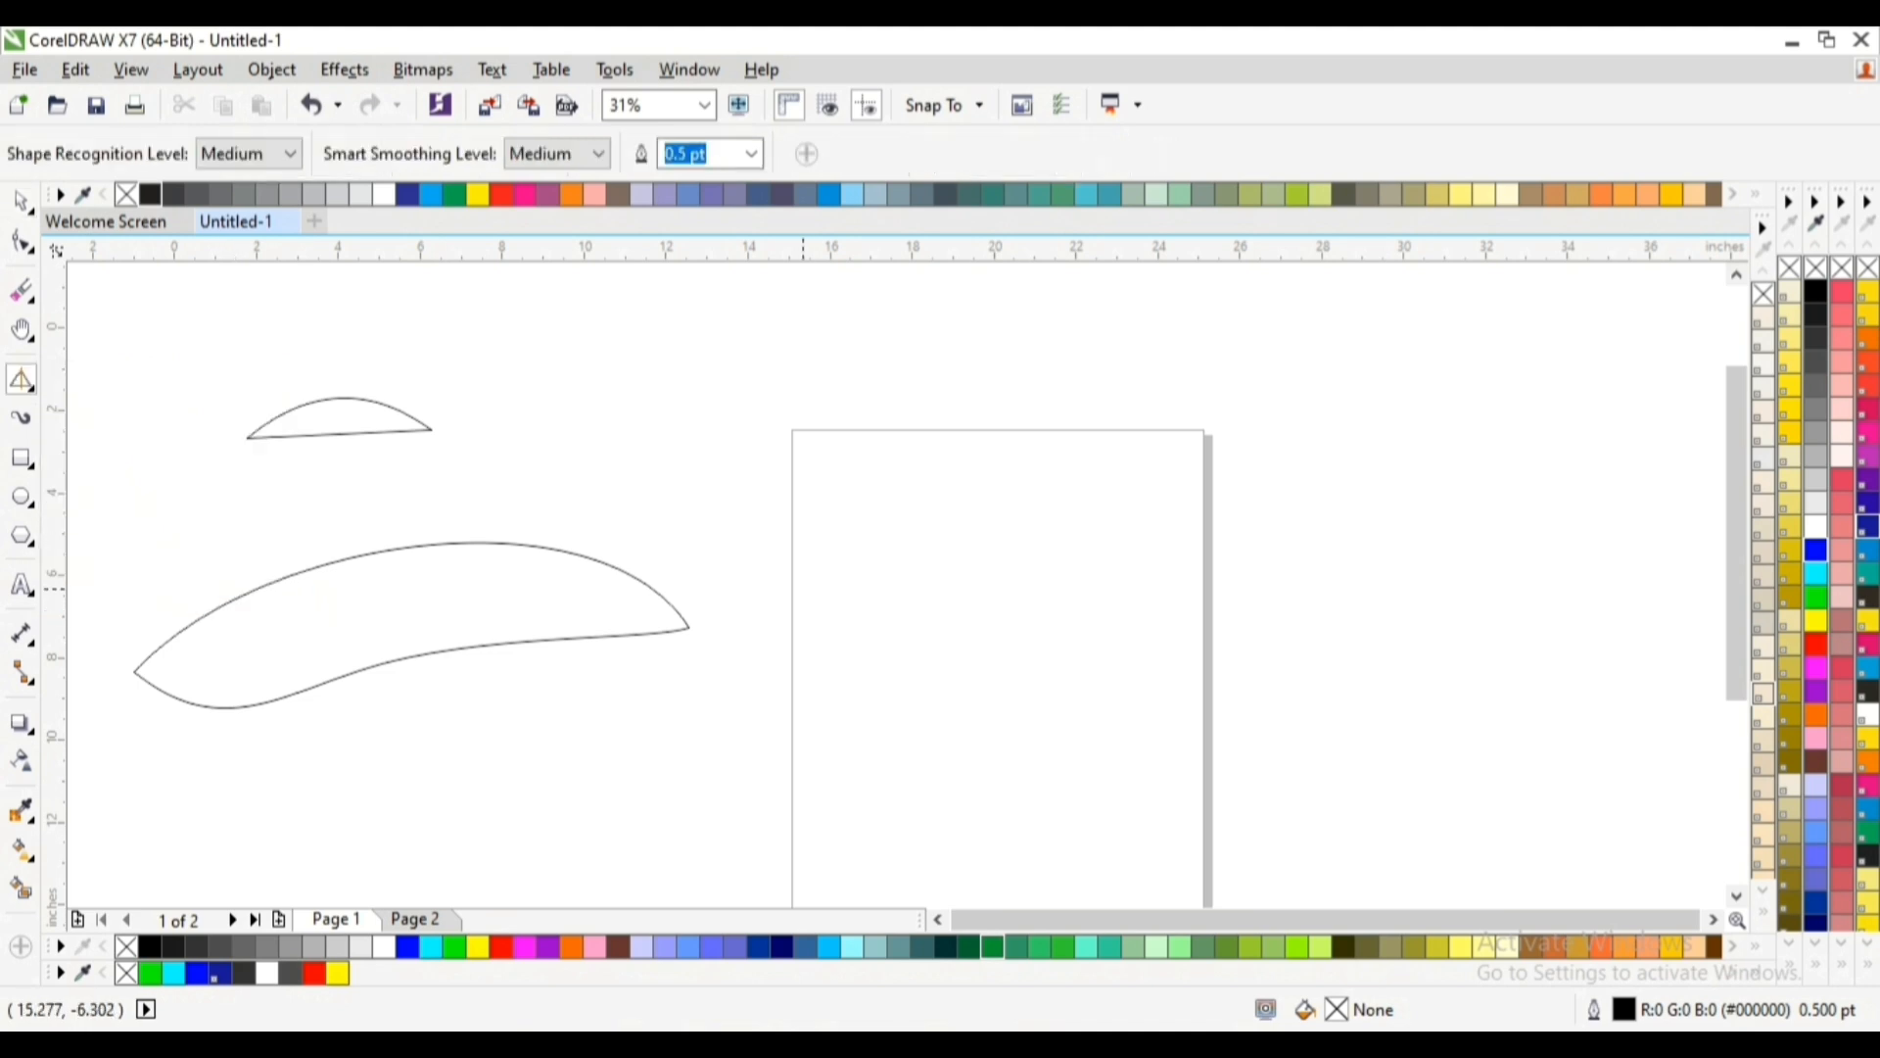
mouse_move(819, 595)
mouse_down()
mouse_move(1079, 551)
mouse_move(1077, 713)
mouse_move(924, 688)
mouse_move(848, 705)
mouse_move(834, 686)
mouse_move(869, 619)
mouse_move(848, 577)
mouse_up()
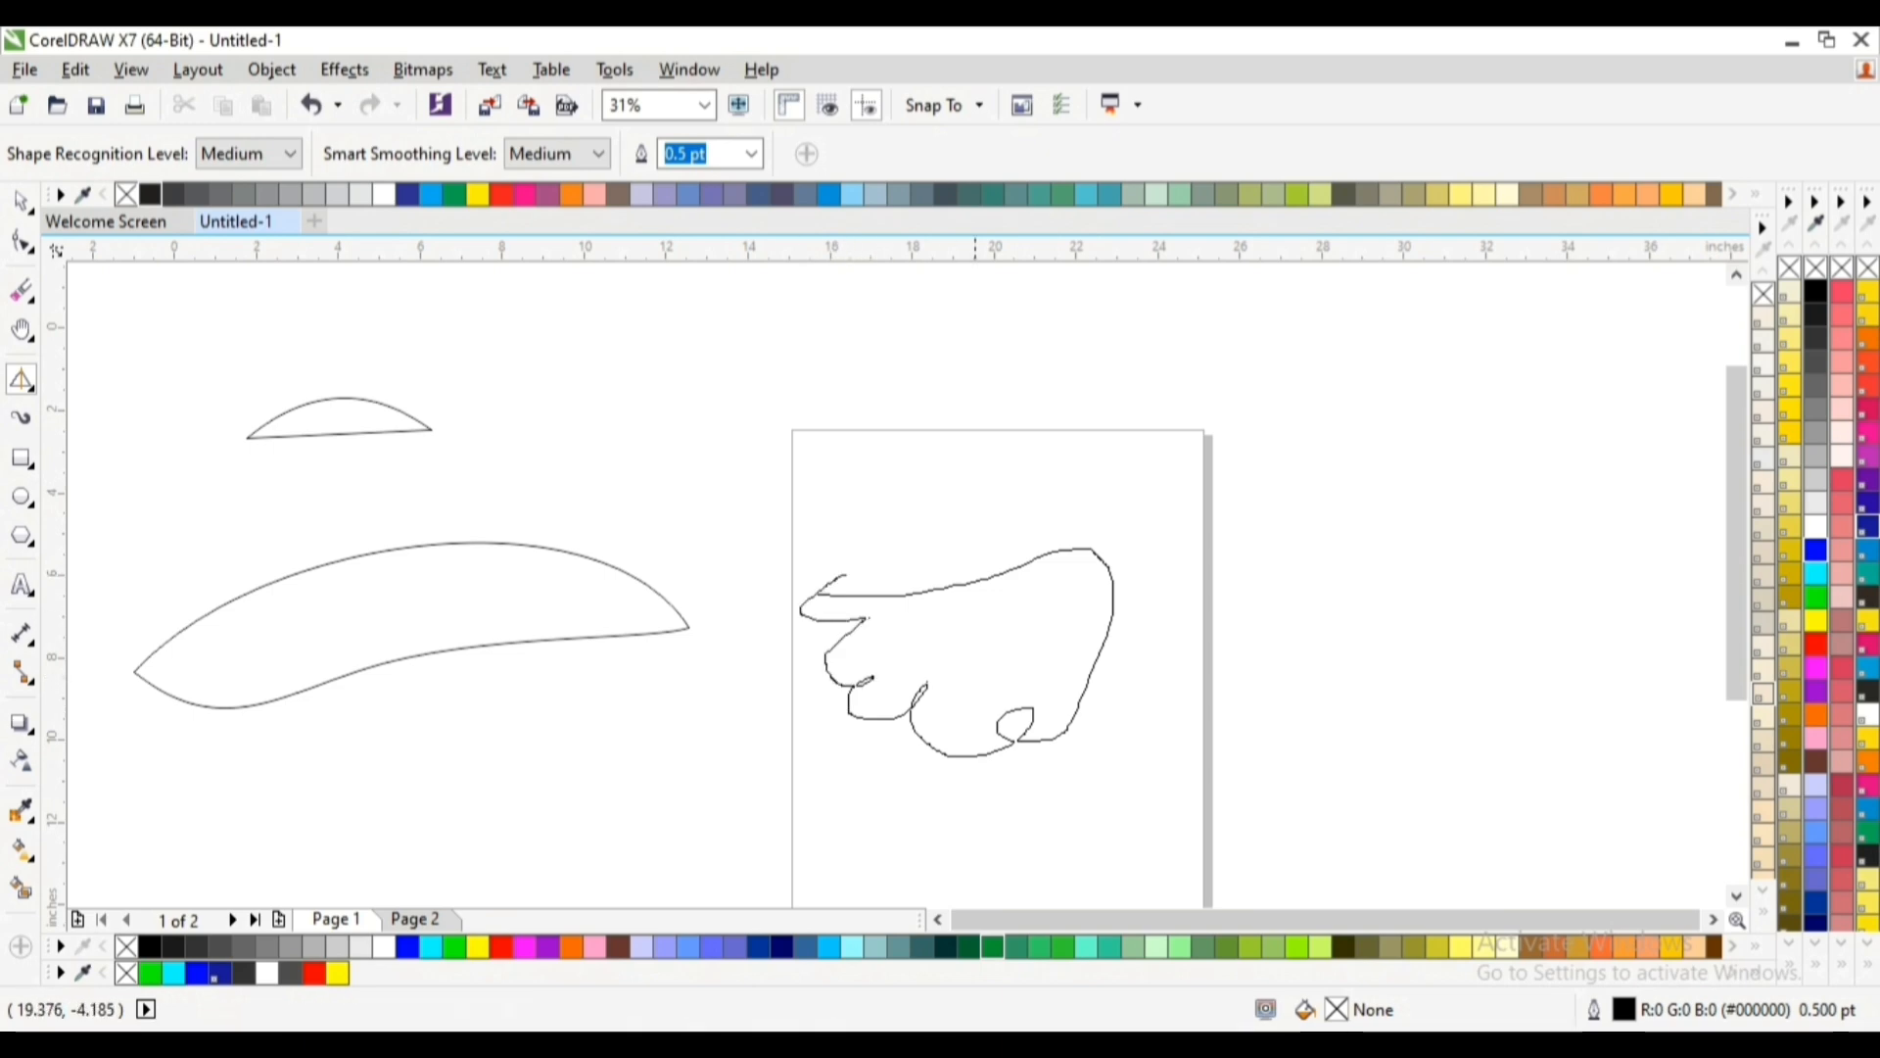
mouse_move(1287, 483)
mouse_down()
mouse_move(1271, 444)
mouse_move(1359, 418)
mouse_move(1357, 463)
mouse_move(1385, 453)
mouse_move(1407, 488)
mouse_move(1384, 504)
mouse_move(1392, 553)
mouse_move(1335, 556)
mouse_move(1334, 539)
mouse_move(1300, 561)
mouse_move(1298, 539)
mouse_move(1261, 540)
mouse_move(1294, 486)
mouse_up()
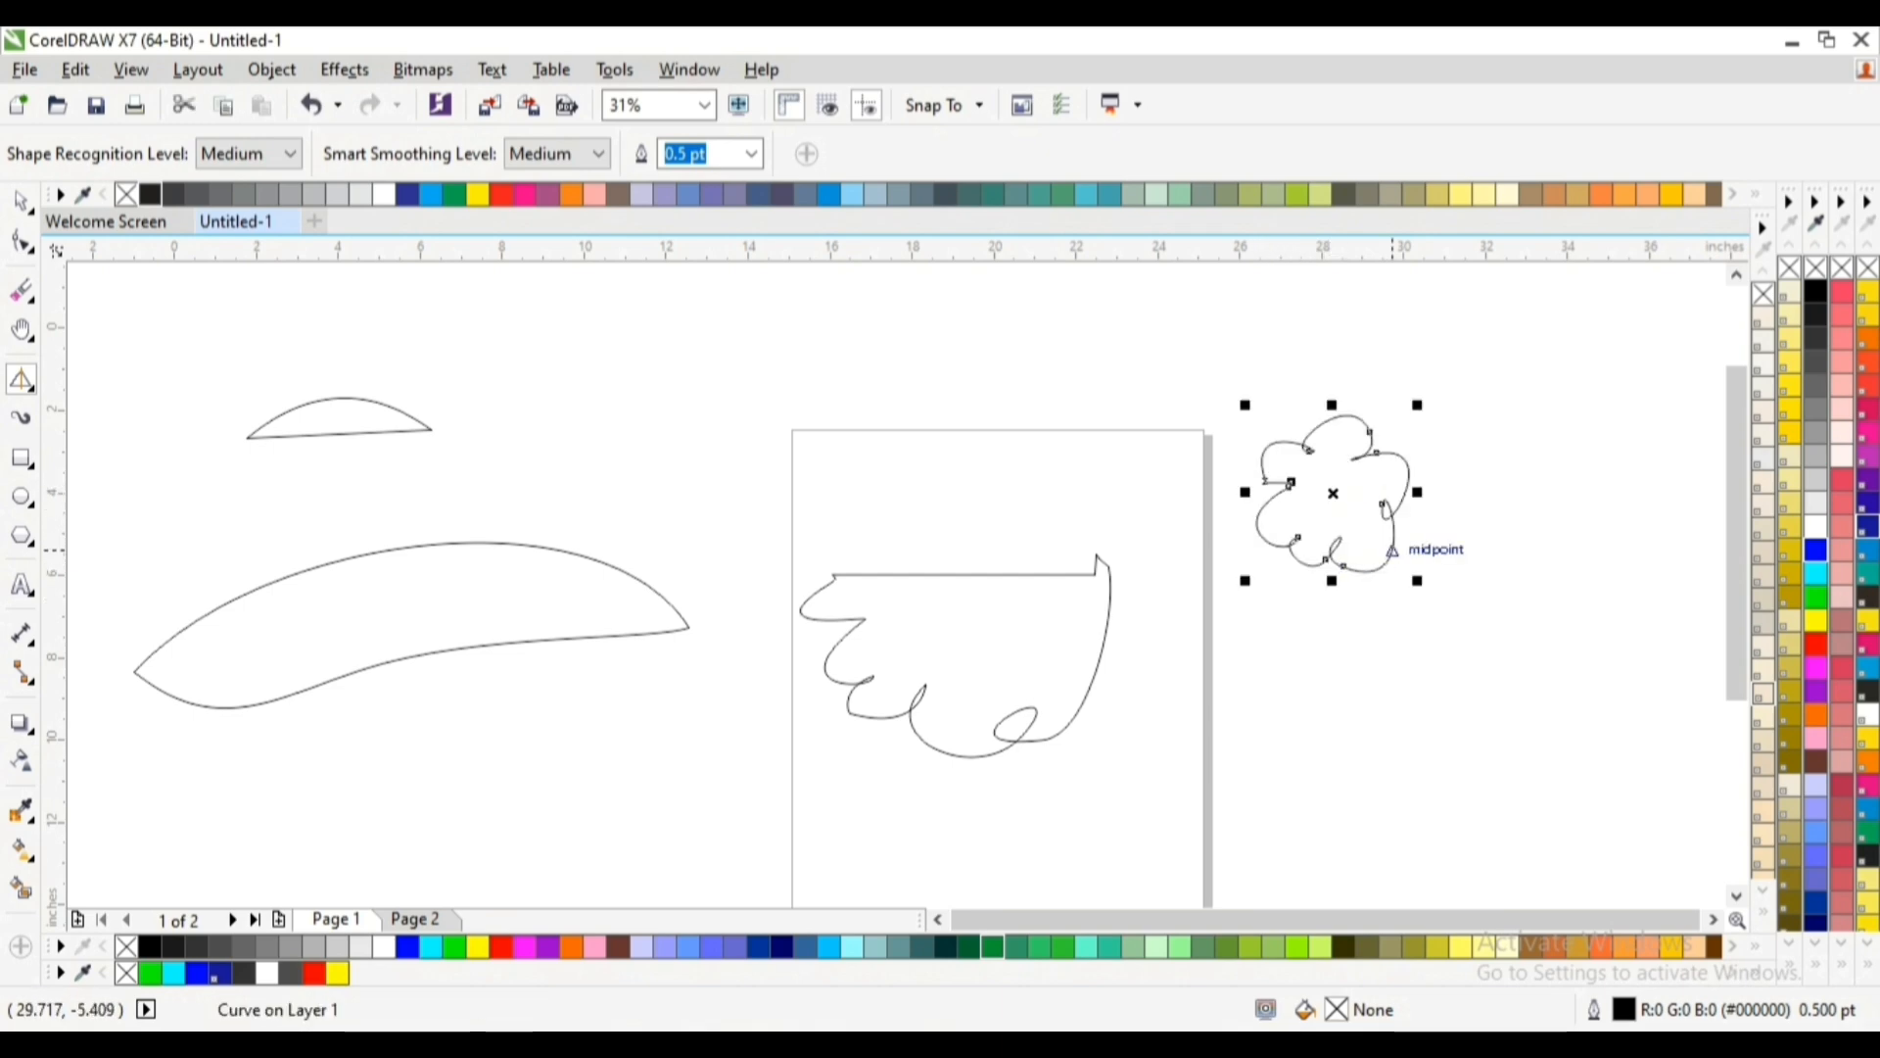
key(Escape)
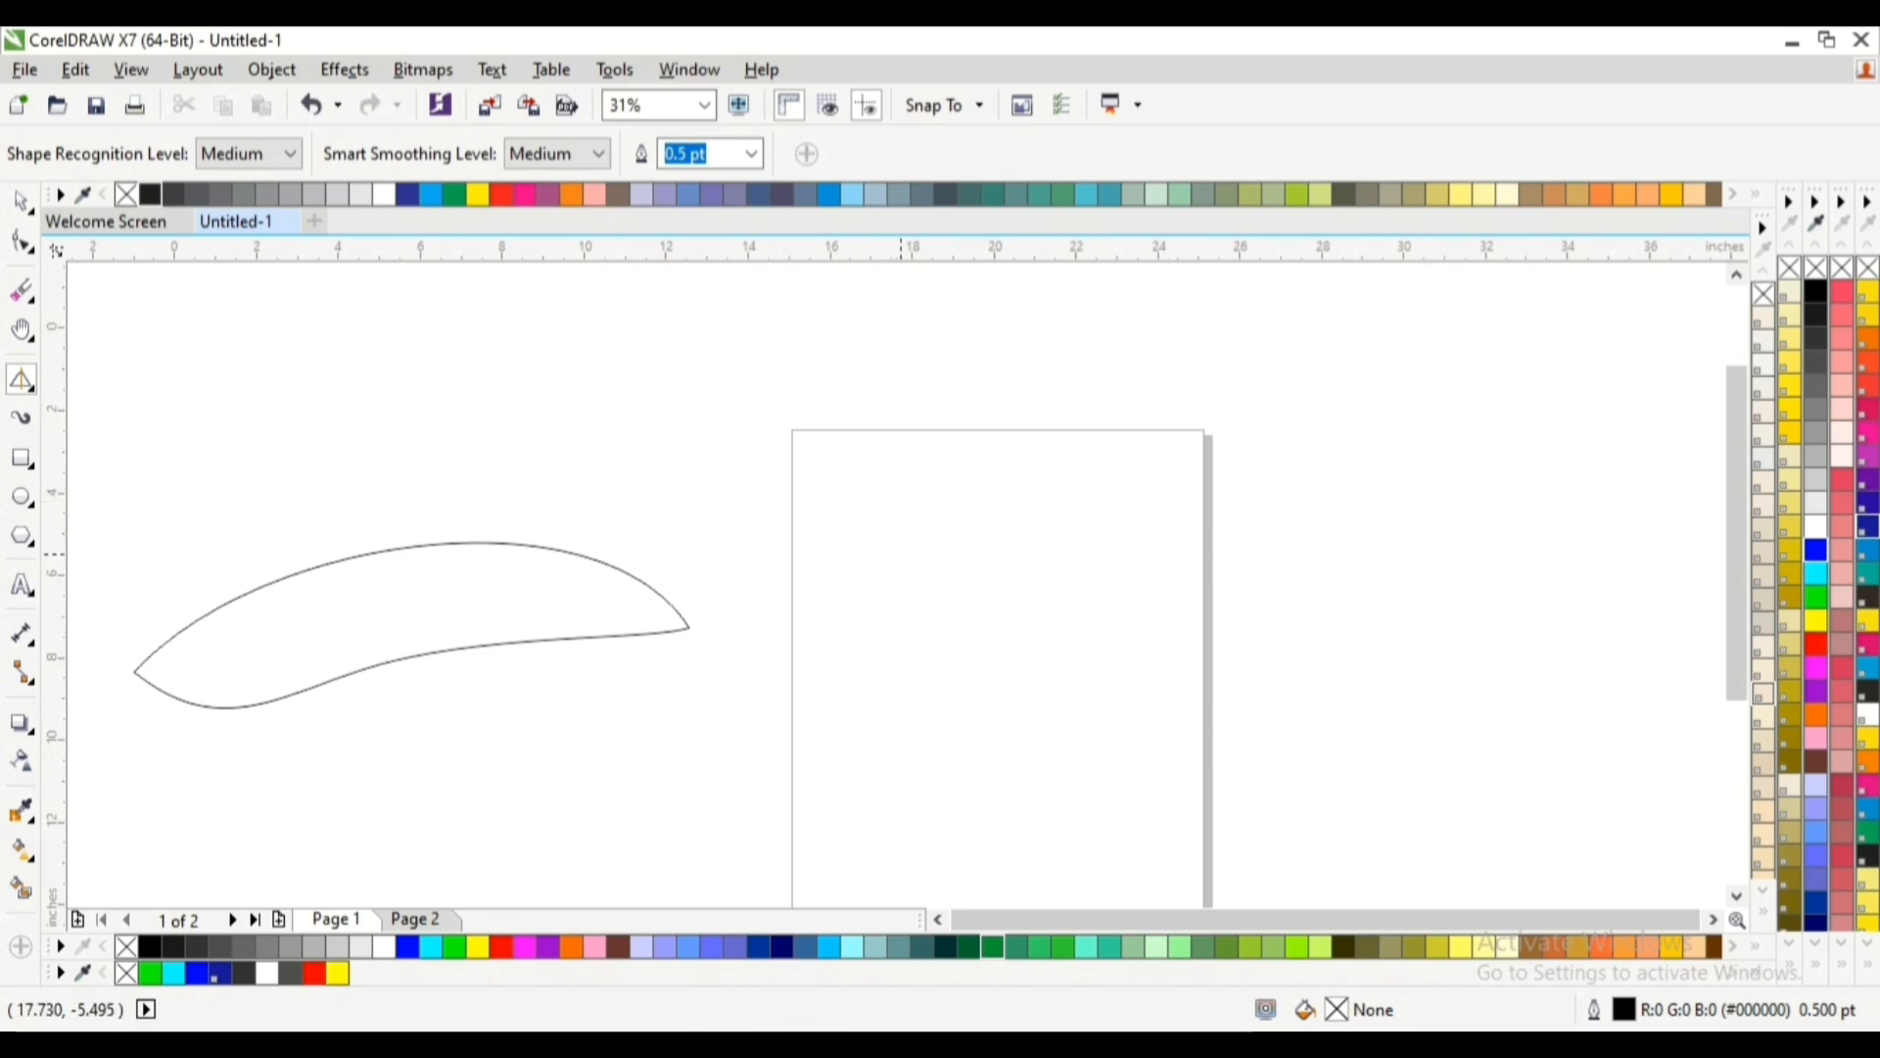
Sketch a cloud overlapping the page's left edge with the Smart Drawing tool, undo it, and return to the Pick tool
mouse_move(901, 555)
mouse_down()
mouse_move(961, 573)
mouse_move(957, 613)
mouse_move(1006, 635)
mouse_move(876, 697)
mouse_move(894, 711)
mouse_move(795, 682)
mouse_move(787, 632)
mouse_move(813, 570)
mouse_move(872, 554)
mouse_up()
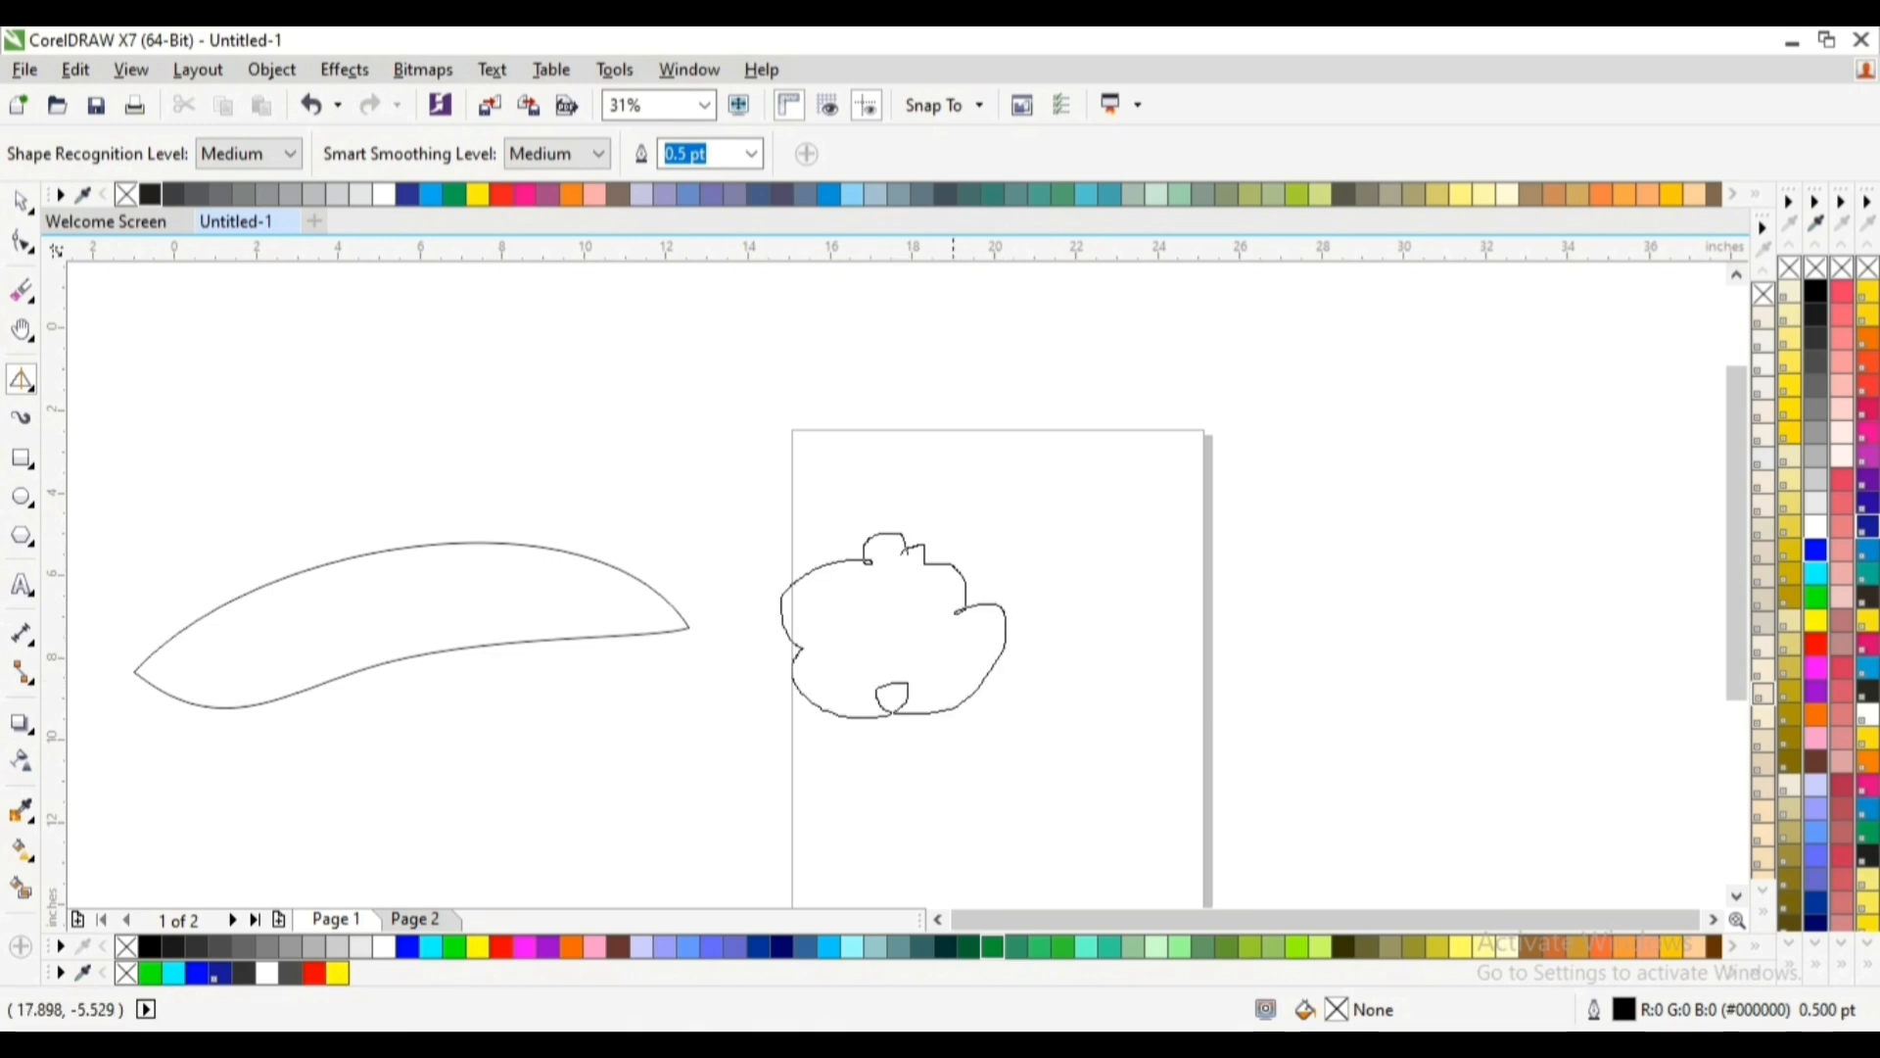
key(ctrl+z)
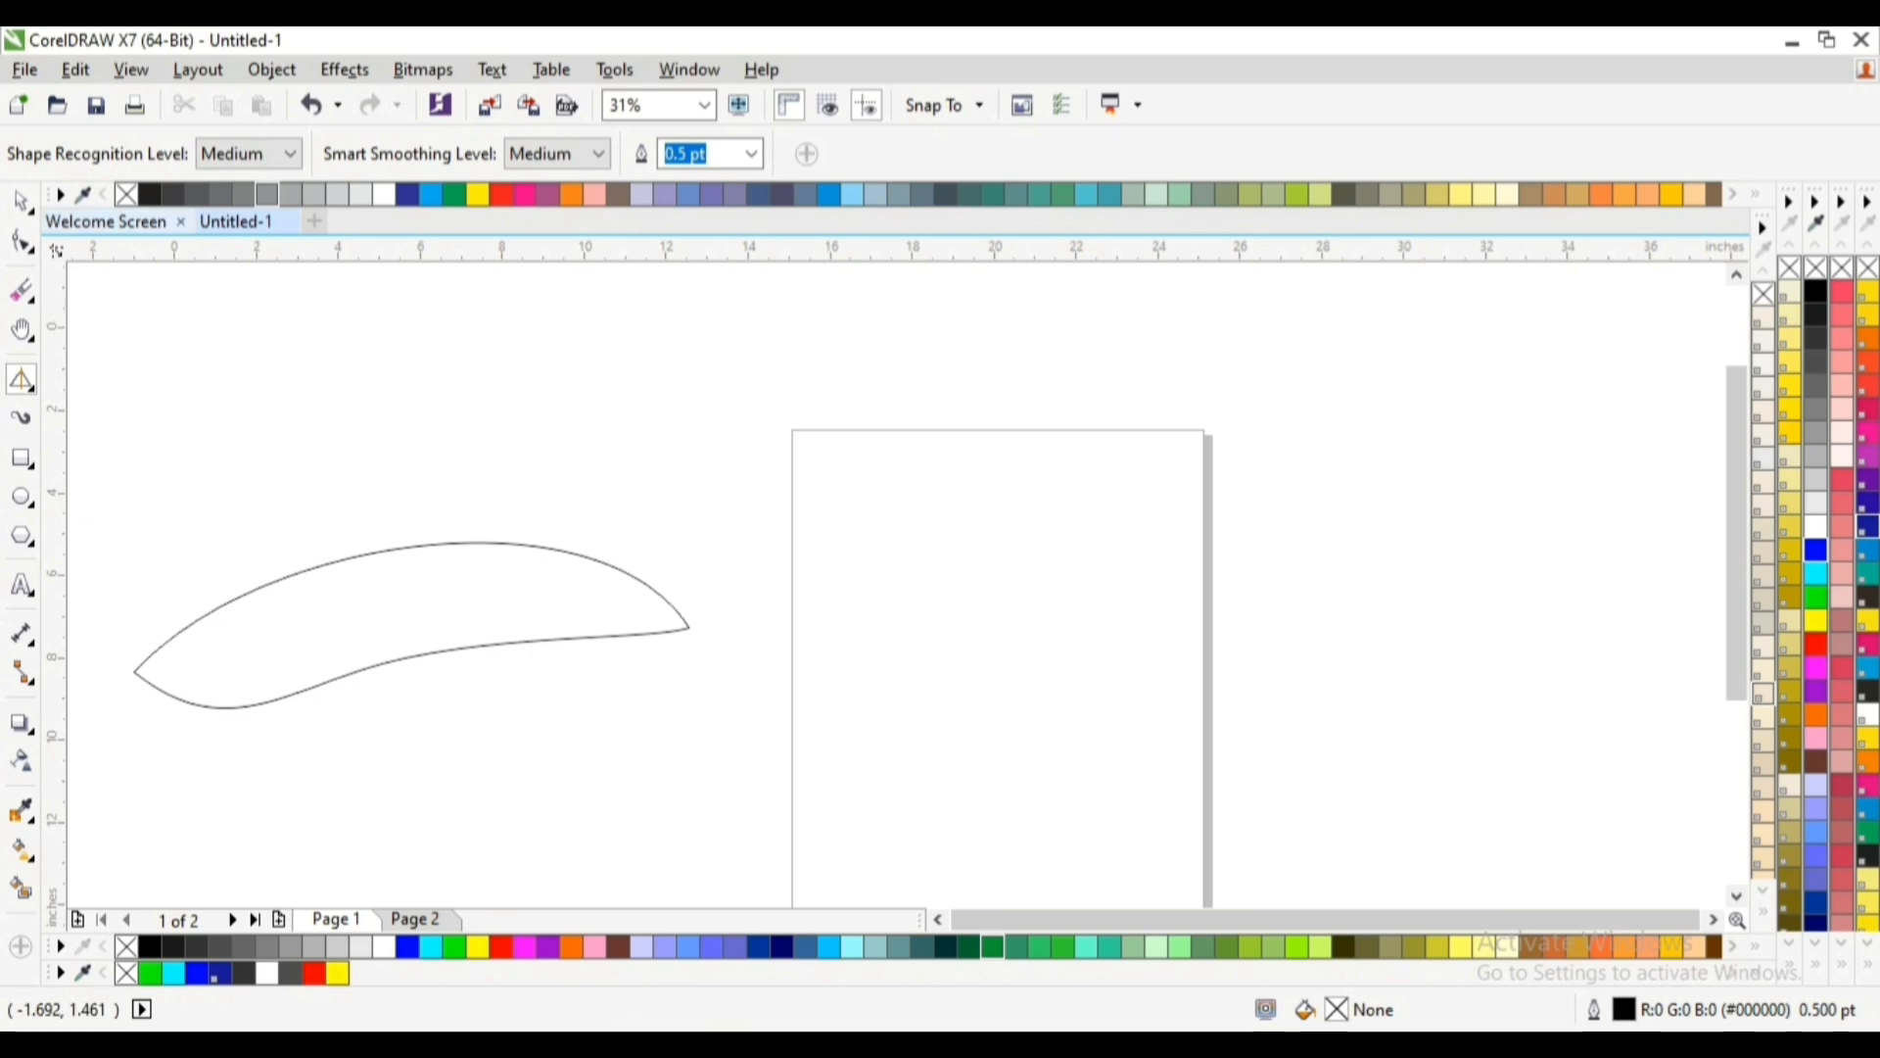
key(space)
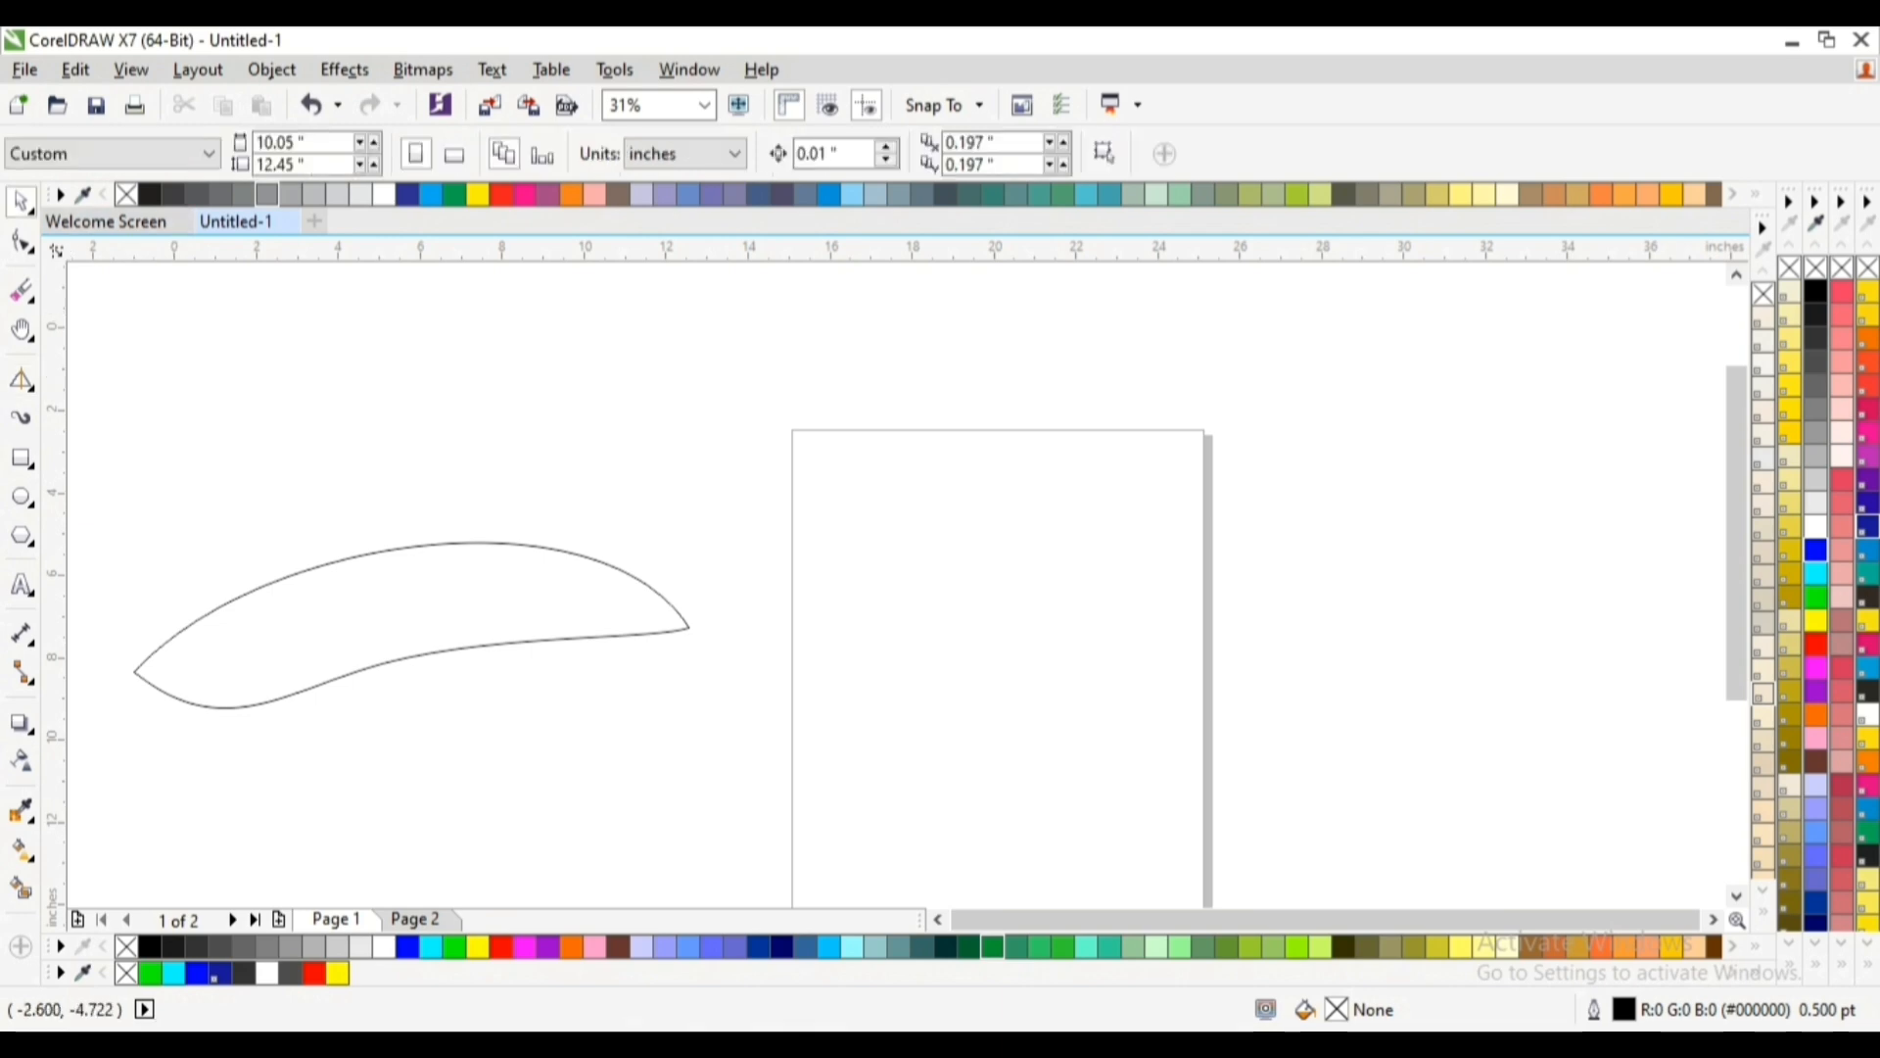